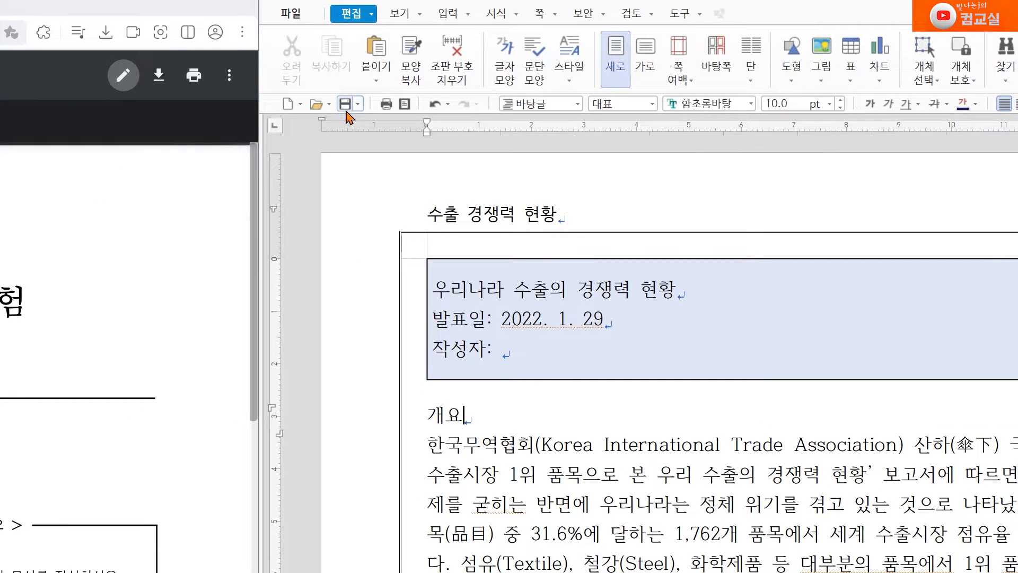
Save the report document under its current name, abandoning the save-as-new-name attempt
{"action": "left_click", "coordinate": [115, 158]}
{"action": "left_click", "coordinate": [358, 106]}
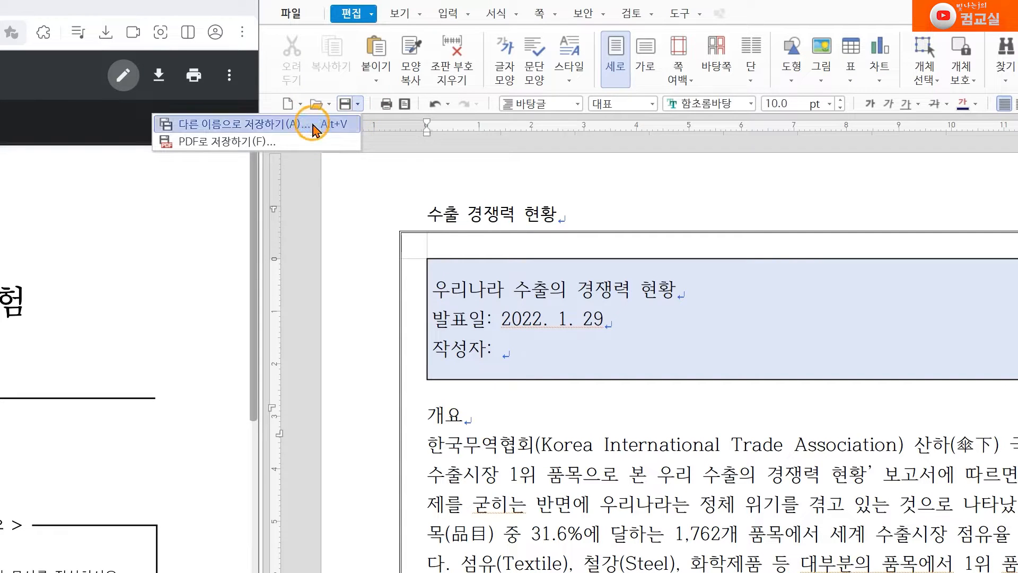
{"action": "left_click", "coordinate": [313, 127]}
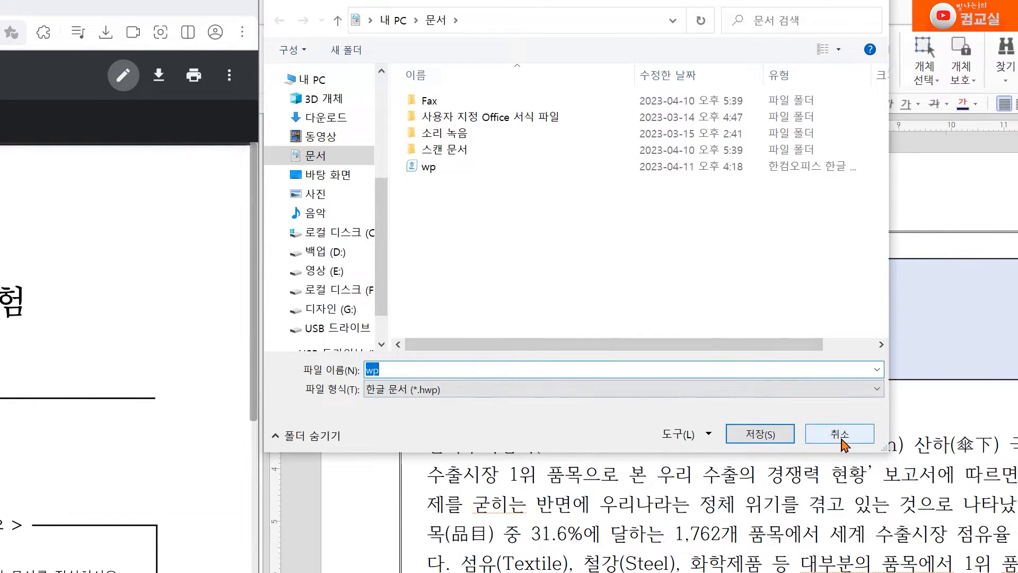
{"action": "left_click", "coordinate": [840, 436]}
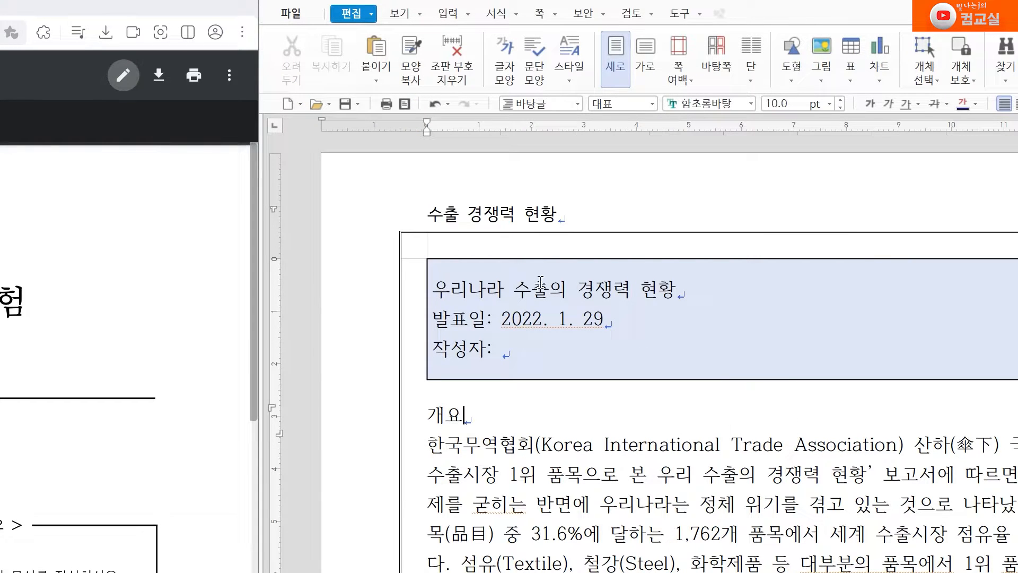
{"action": "left_click", "coordinate": [347, 104]}
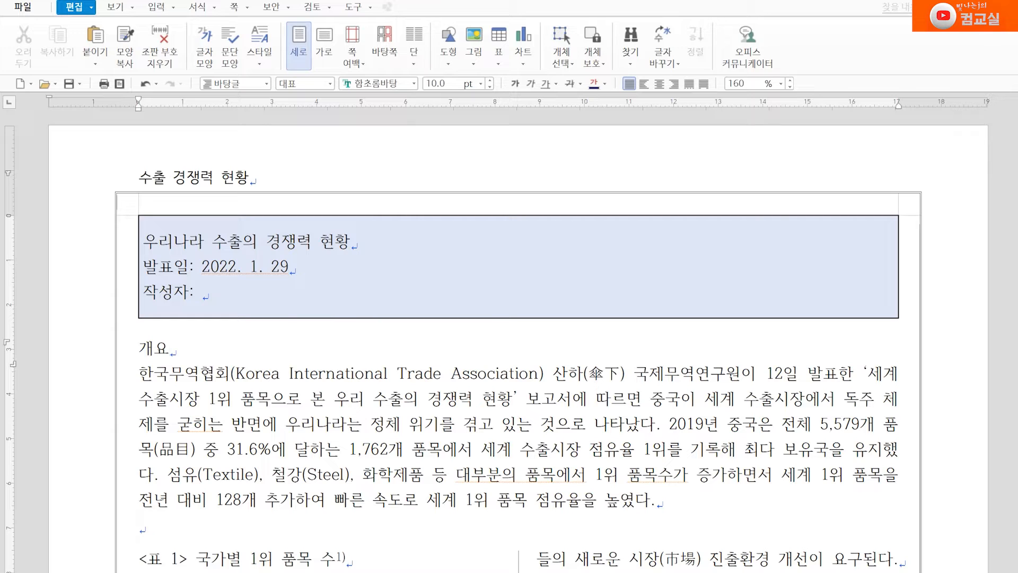
Start a new blank document, then return to the report with the caret after 개요
{"action": "left_click", "coordinate": [20, 84]}
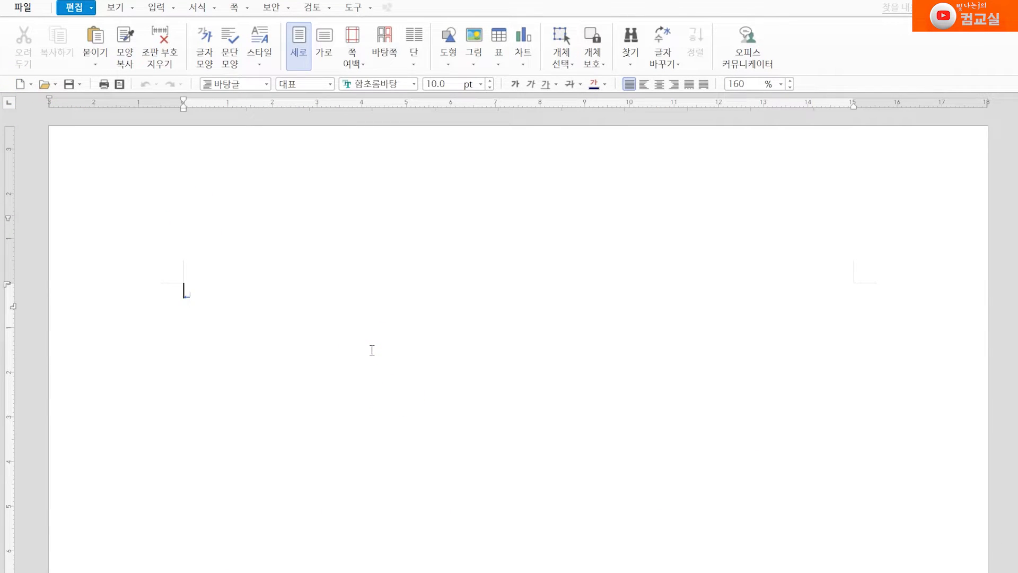
{"action": "key", "text": "ctrl+F4"}
{"action": "left_click", "coordinate": [584, 359]}
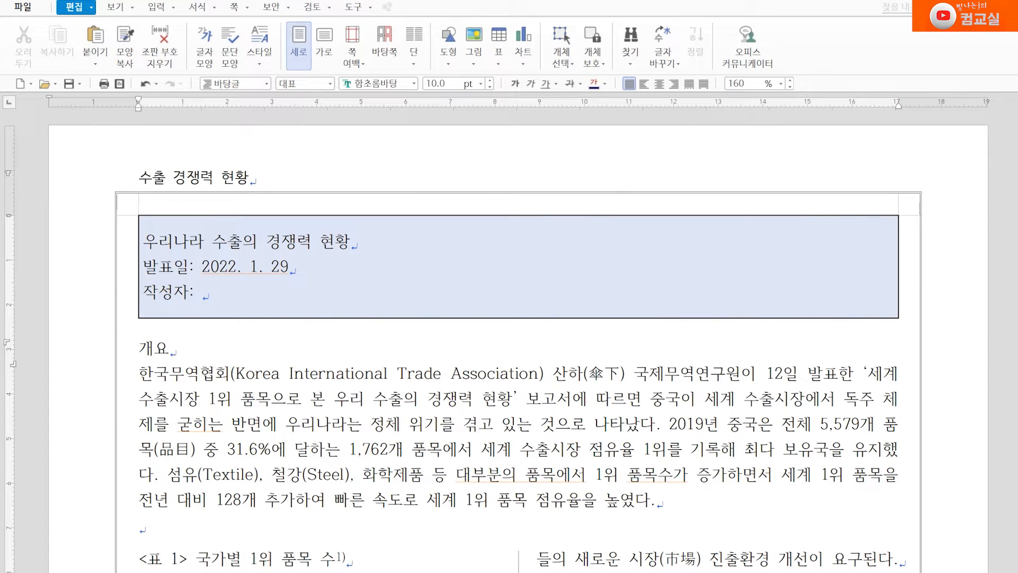
{"action": "left_click", "coordinate": [19, 83]}
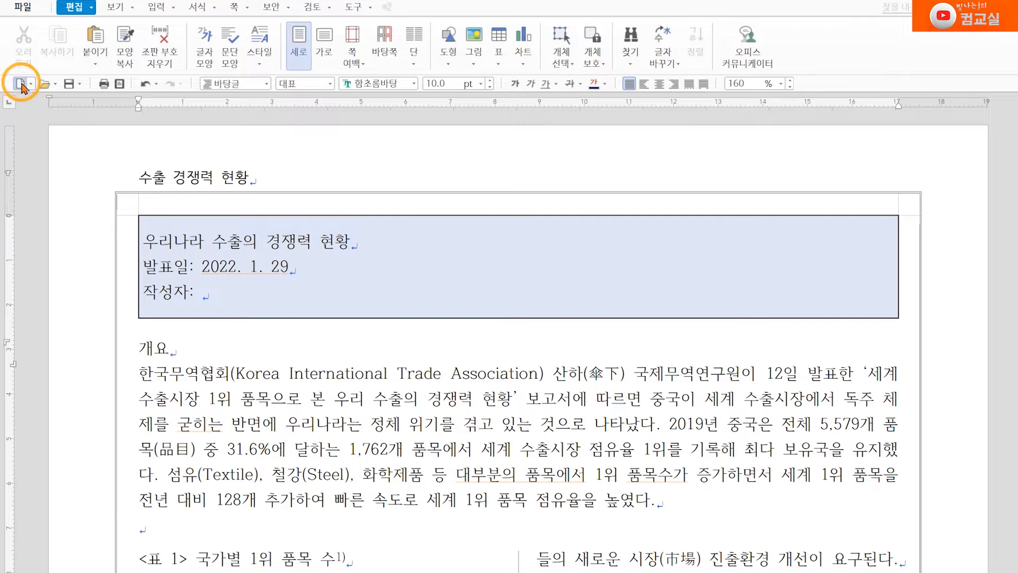
{"action": "left_click", "coordinate": [559, 392]}
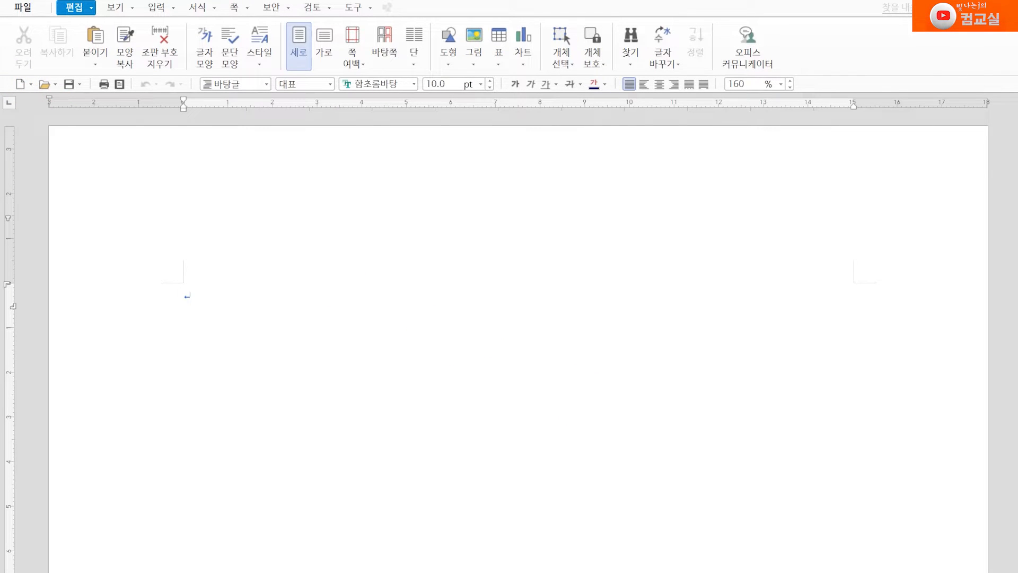
{"action": "left_click", "coordinate": [966, 57]}
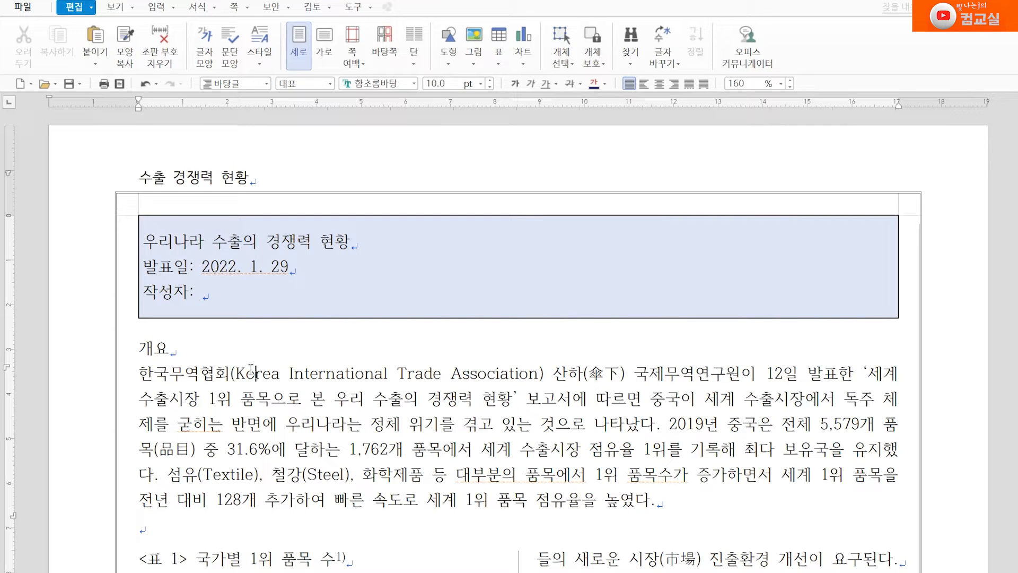
{"action": "left_click", "coordinate": [212, 353]}
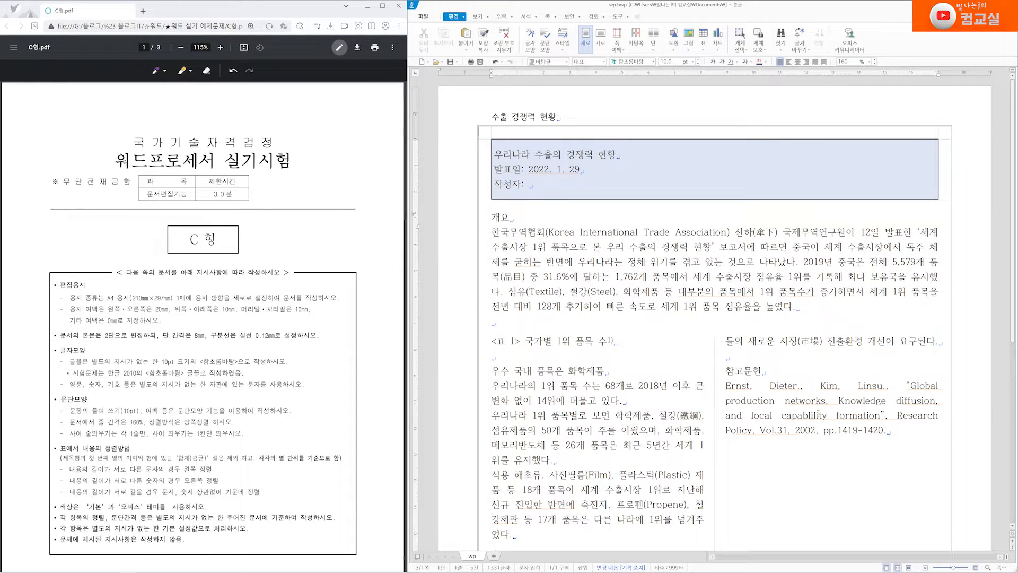
Scroll the exam PDF between pages 2 and 3, stopping at page 2's numbered instructions
{"action": "scroll", "coordinate": [818, 414], "scroll_direction": "down", "scroll_amount": 3}
{"action": "scroll", "coordinate": [819, 419], "scroll_direction": "down", "scroll_amount": 7}
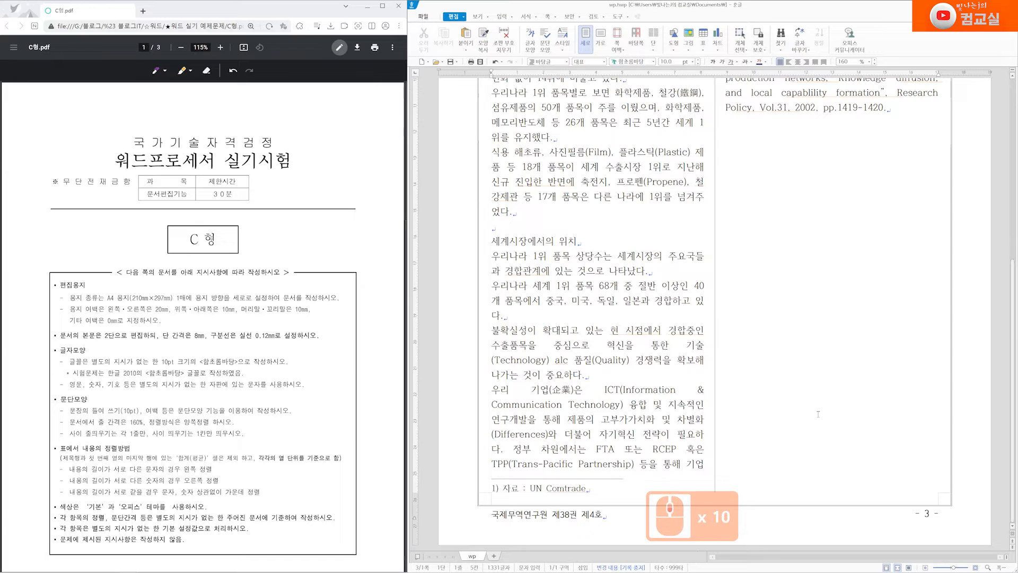
{"action": "scroll", "coordinate": [830, 444], "scroll_direction": "up", "scroll_amount": 5}
{"action": "scroll", "coordinate": [830, 444], "scroll_direction": "up", "scroll_amount": 3}
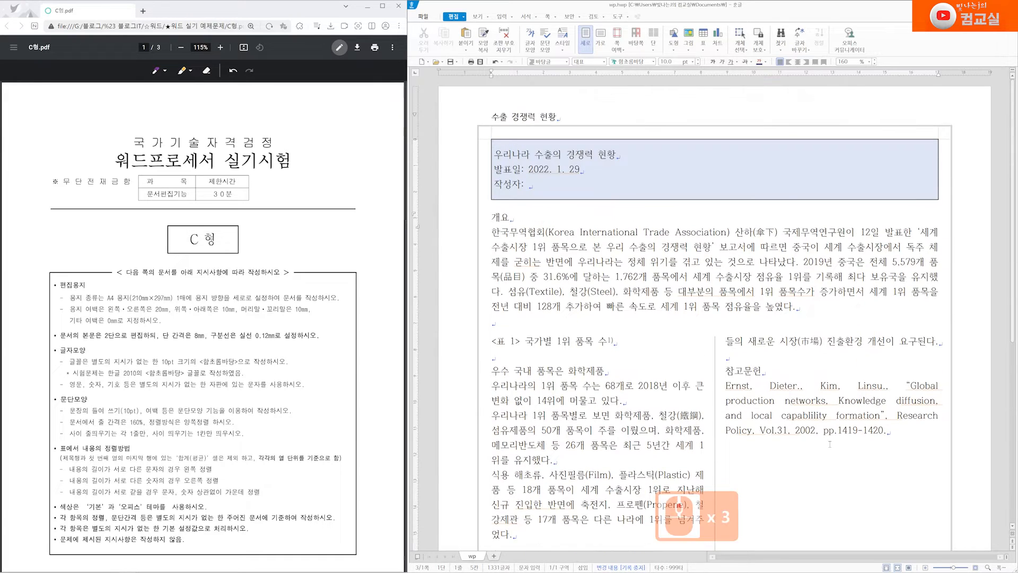
{"action": "scroll", "coordinate": [251, 301], "scroll_direction": "down", "scroll_amount": 10}
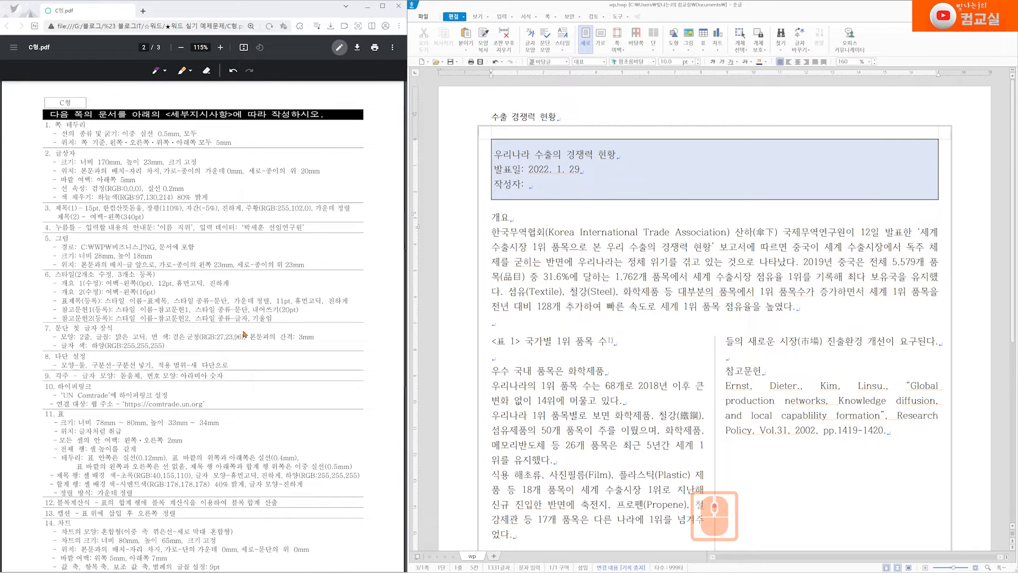
{"action": "scroll", "coordinate": [253, 333], "scroll_direction": "down", "scroll_amount": 10}
{"action": "scroll", "coordinate": [272, 337], "scroll_direction": "up", "scroll_amount": 5}
{"action": "scroll", "coordinate": [250, 333], "scroll_direction": "down", "scroll_amount": 6}
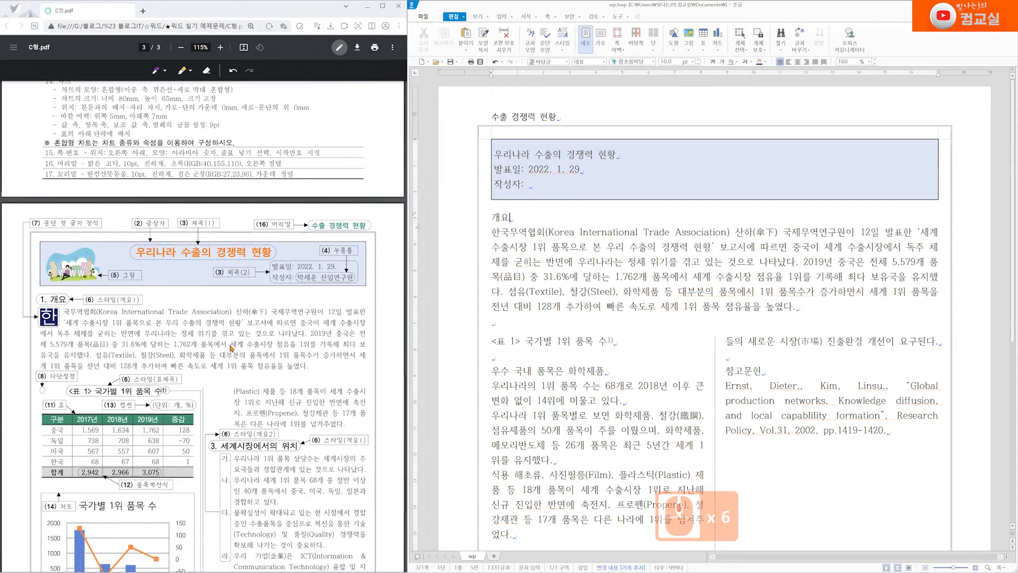
{"action": "scroll", "coordinate": [271, 344], "scroll_direction": "up", "scroll_amount": 5}
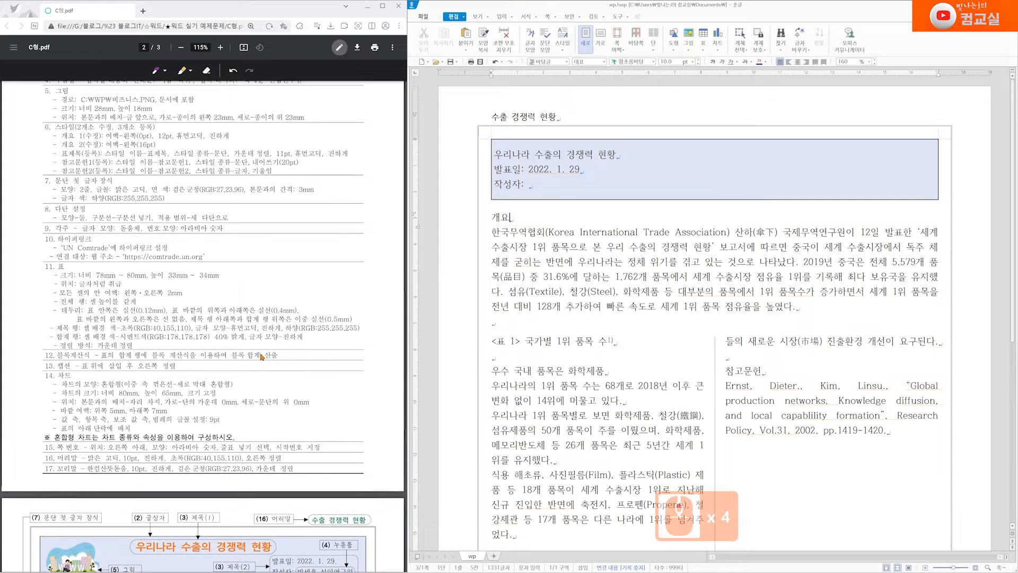
{"action": "scroll", "coordinate": [261, 356], "scroll_direction": "up", "scroll_amount": 1}
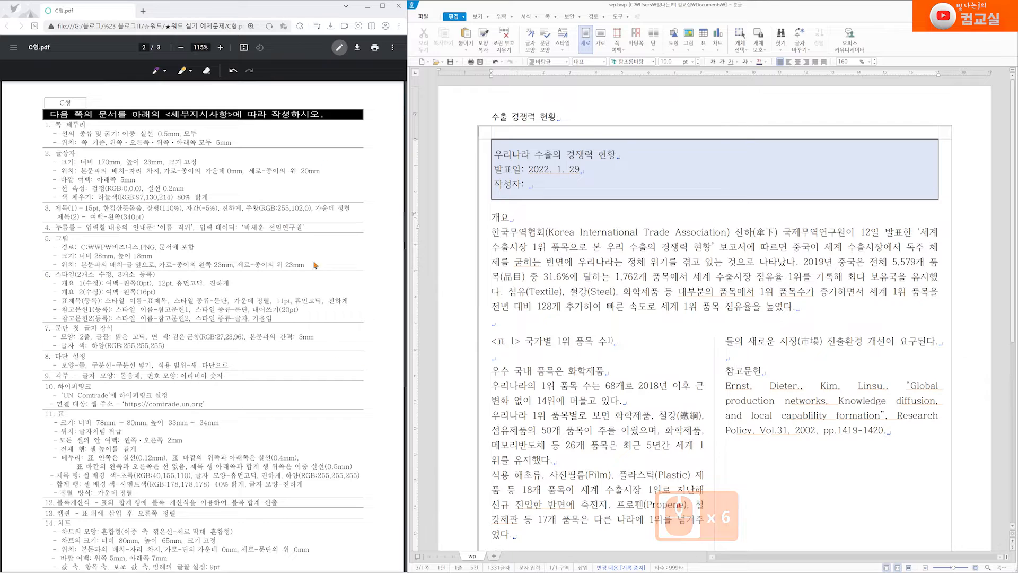
{"action": "scroll", "coordinate": [346, 425], "scroll_direction": "down", "scroll_amount": 7}
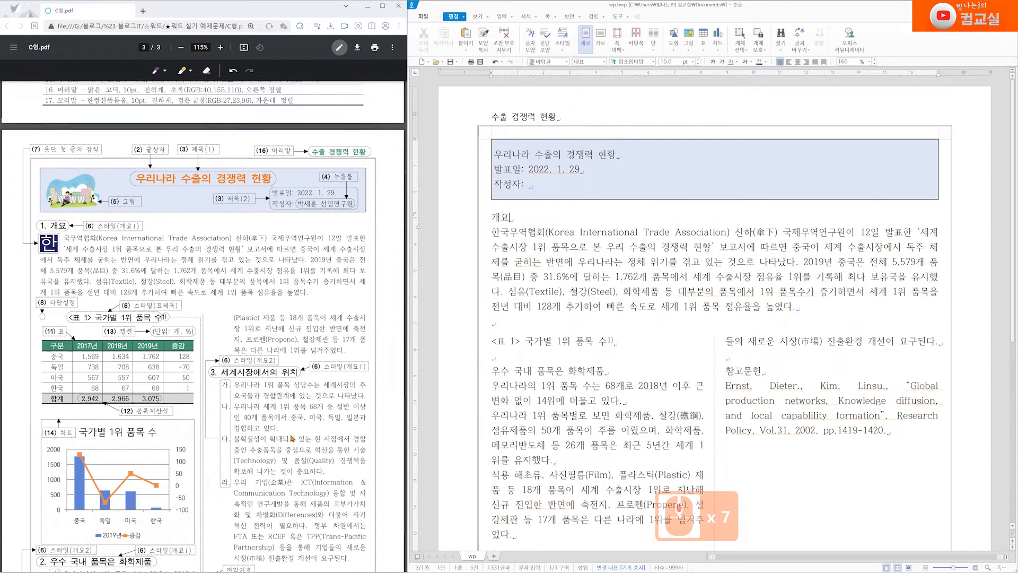
{"action": "scroll", "coordinate": [255, 382], "scroll_direction": "down", "scroll_amount": 2}
{"action": "scroll", "coordinate": [170, 281], "scroll_direction": "up", "scroll_amount": 2}
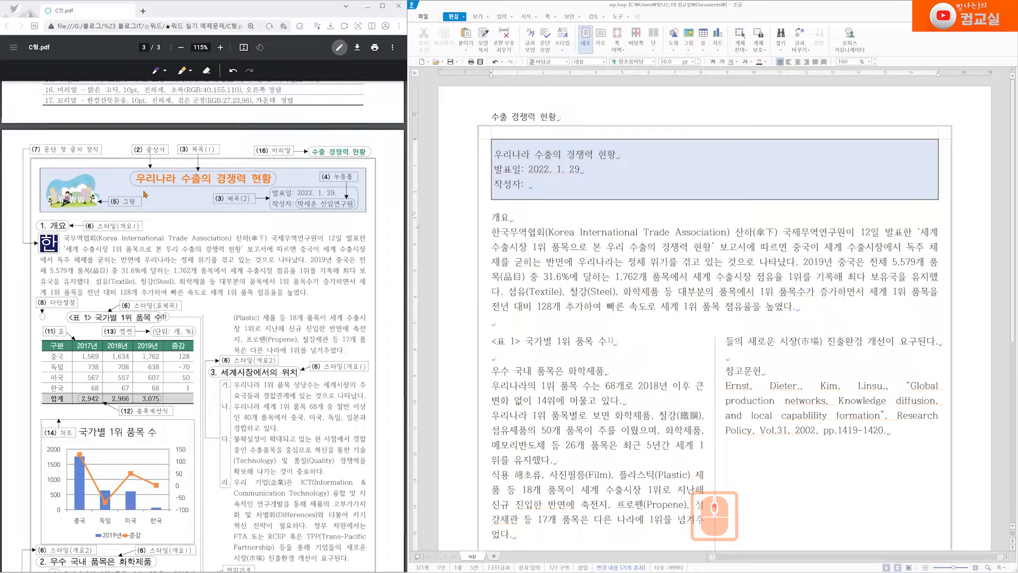
{"action": "scroll", "coordinate": [147, 193], "scroll_direction": "up", "scroll_amount": 10}
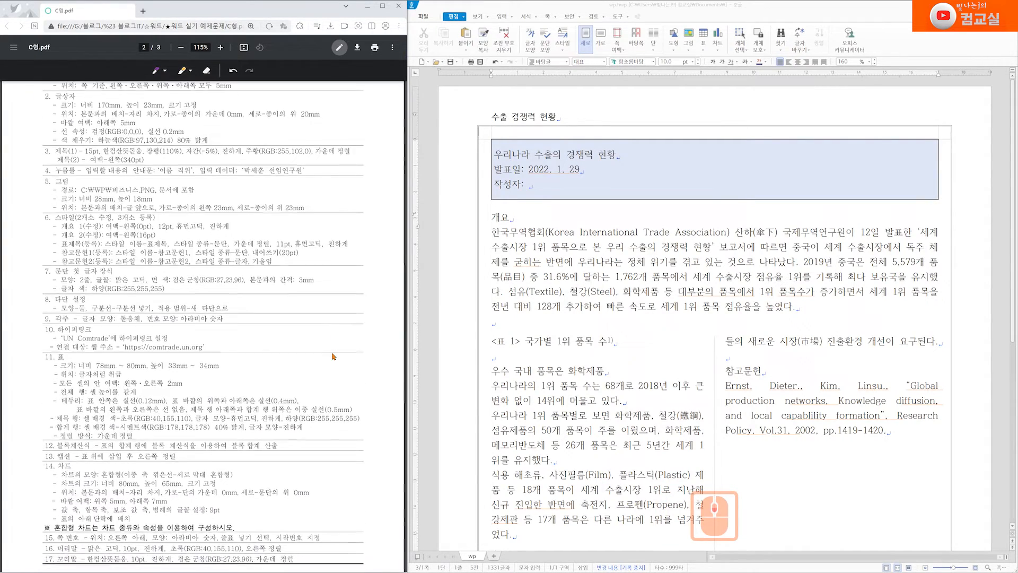
With the PDF pen, underline item 2 and draw a purple X beside it, then mark item 3
{"action": "left_click", "coordinate": [159, 71]}
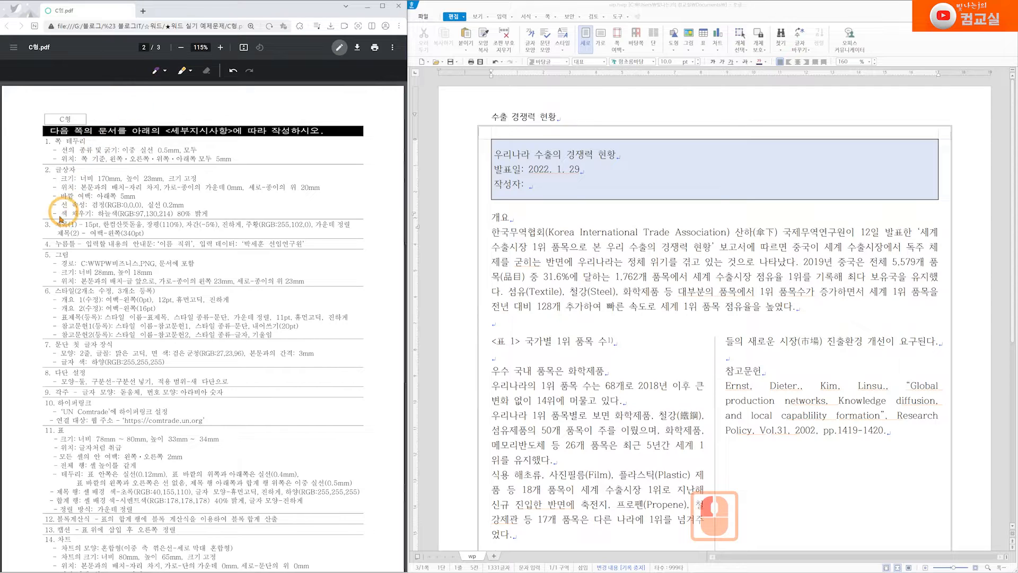
{"action": "left_click_drag", "start_coordinate": [28, 215], "coordinate": [70, 212]}
{"action": "left_click_drag", "start_coordinate": [40, 159], "coordinate": [32, 186]}
{"action": "left_click_drag", "start_coordinate": [24, 155], "coordinate": [55, 183]}
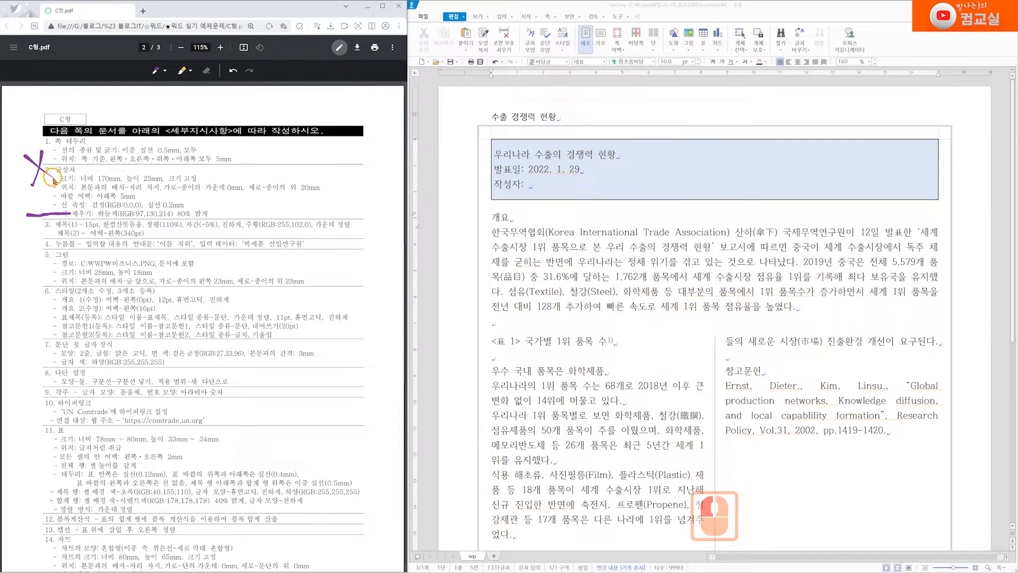
{"action": "double_click", "coordinate": [32, 225]}
{"action": "left_click_drag", "start_coordinate": [24, 222], "coordinate": [37, 224]}
{"action": "scroll", "coordinate": [33, 504], "scroll_direction": "down", "scroll_amount": 3}
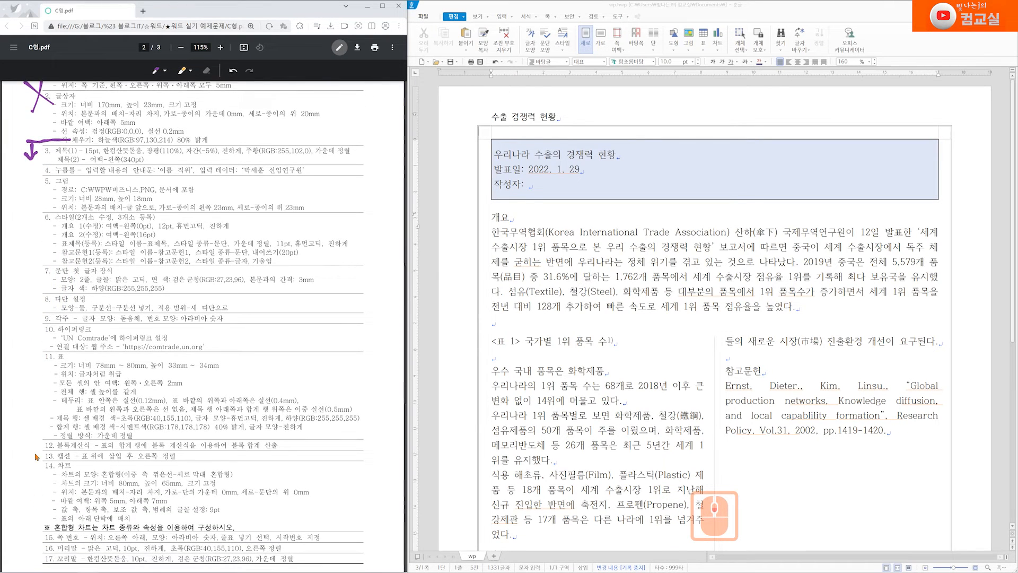
{"action": "scroll", "coordinate": [41, 334], "scroll_direction": "up", "scroll_amount": 2}
{"action": "scroll", "coordinate": [41, 334], "scroll_direction": "down", "scroll_amount": 2}
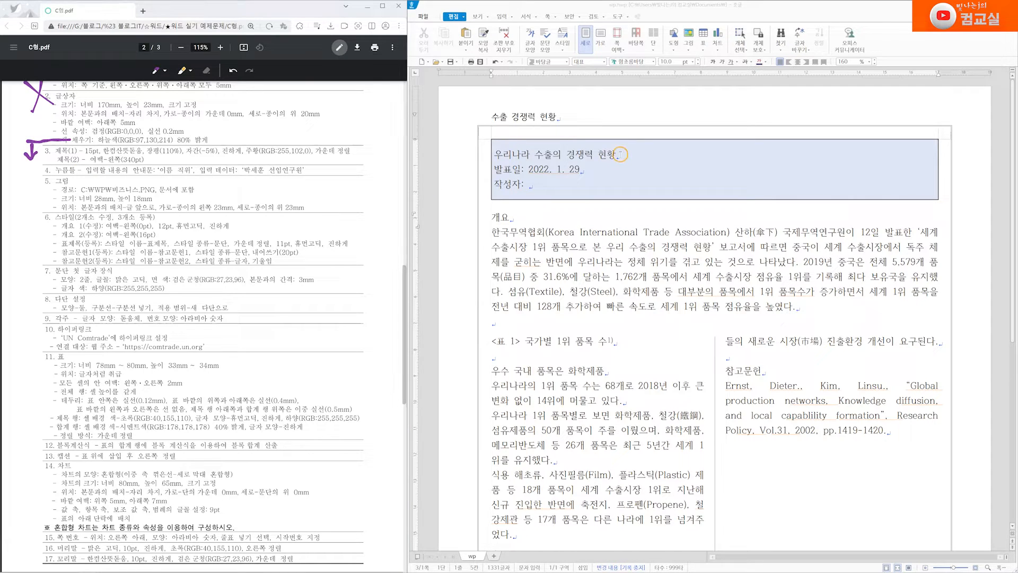
Select the title line 우리나라 수출의 경쟁력 현황, then the 발표일 and 작성자 lines
{"action": "left_click", "coordinate": [663, 163]}
{"action": "left_click", "coordinate": [545, 183]}
{"action": "left_click", "coordinate": [590, 172]}
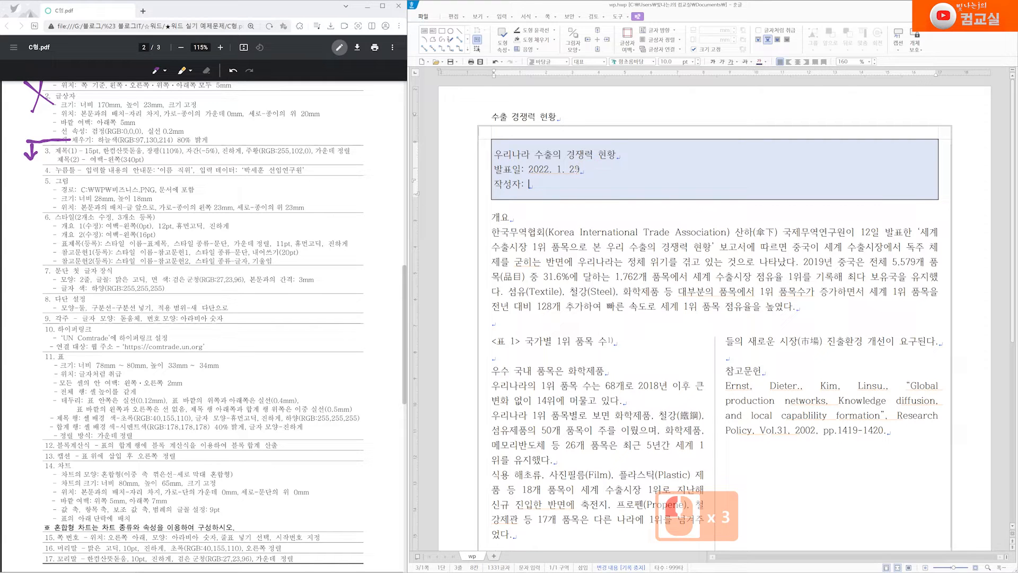
{"action": "left_click", "coordinate": [496, 154]}
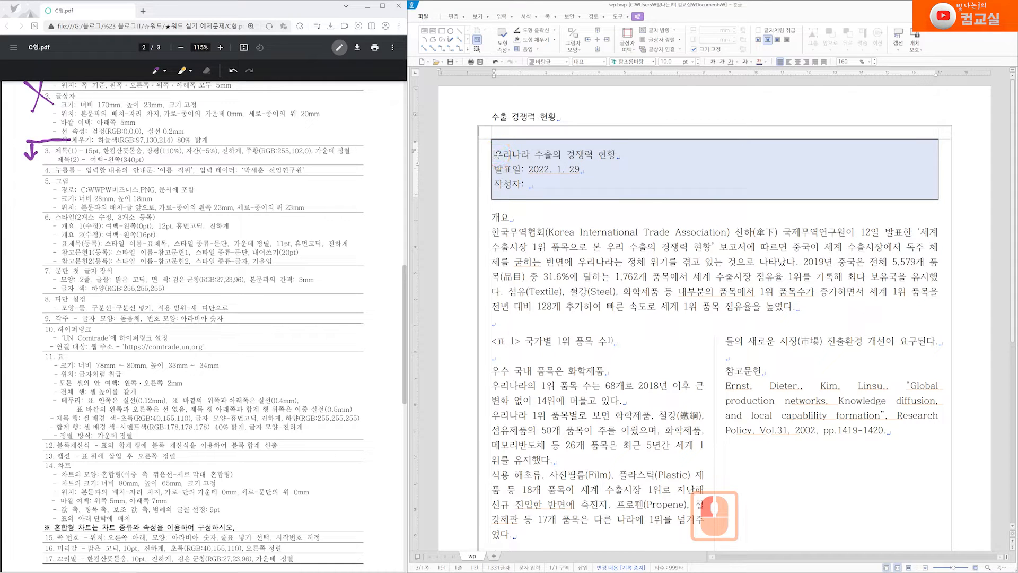
{"action": "left_click_drag", "start_coordinate": [498, 154], "coordinate": [616, 154]}
{"action": "left_click_drag", "start_coordinate": [495, 168], "coordinate": [612, 179]}
Underline 장평 in PDF item 3 in purple and reselect the title line
{"action": "scroll", "coordinate": [371, 241], "scroll_direction": "down", "scroll_amount": 6}
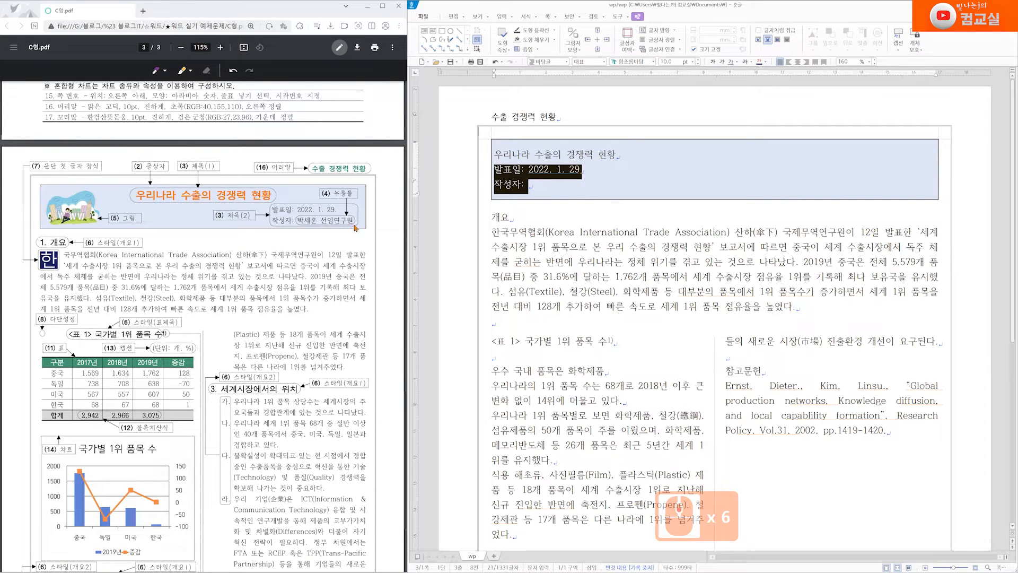
{"action": "scroll", "coordinate": [331, 305], "scroll_direction": "up", "scroll_amount": 8}
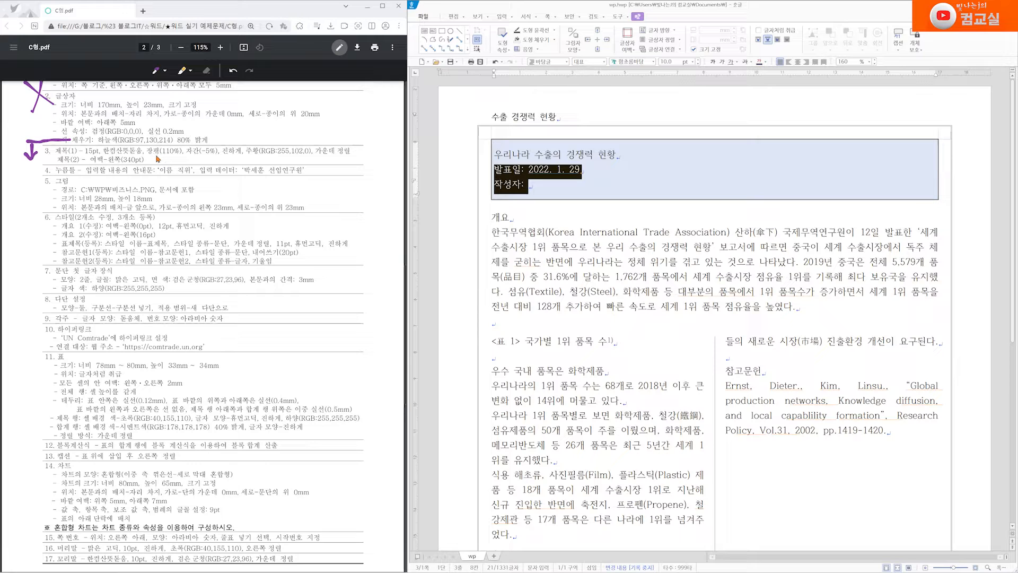
{"action": "left_click_drag", "start_coordinate": [151, 156], "coordinate": [198, 154]}
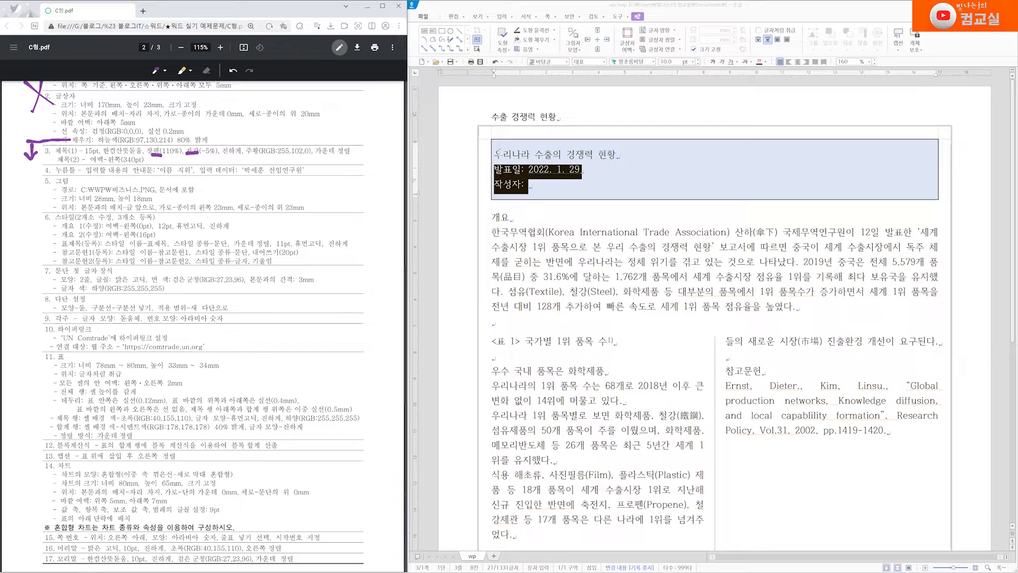
{"action": "left_click_drag", "start_coordinate": [496, 154], "coordinate": [618, 155]}
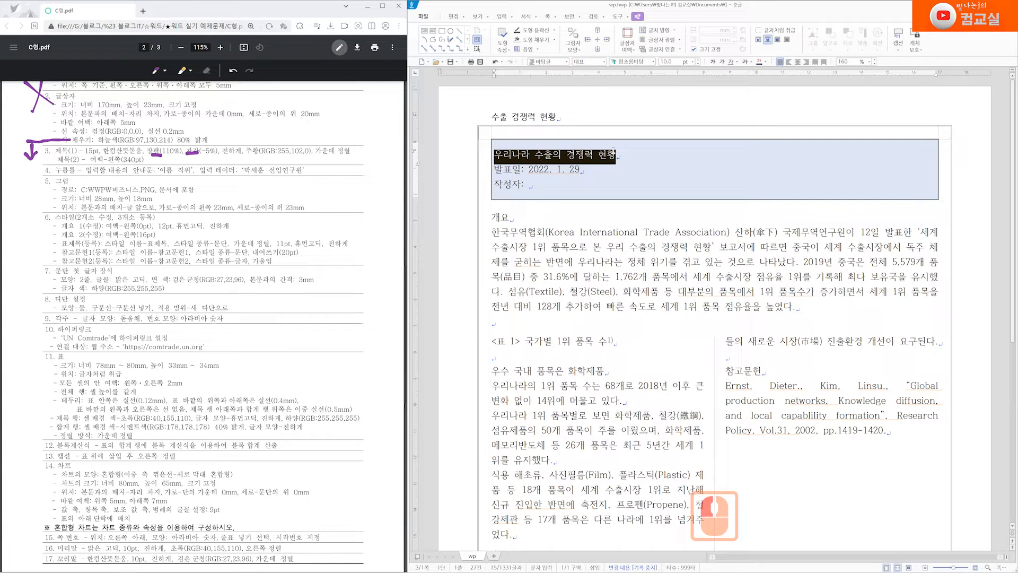
{"action": "left_click", "coordinate": [502, 157]}
{"action": "triple_click", "coordinate": [501, 157]}
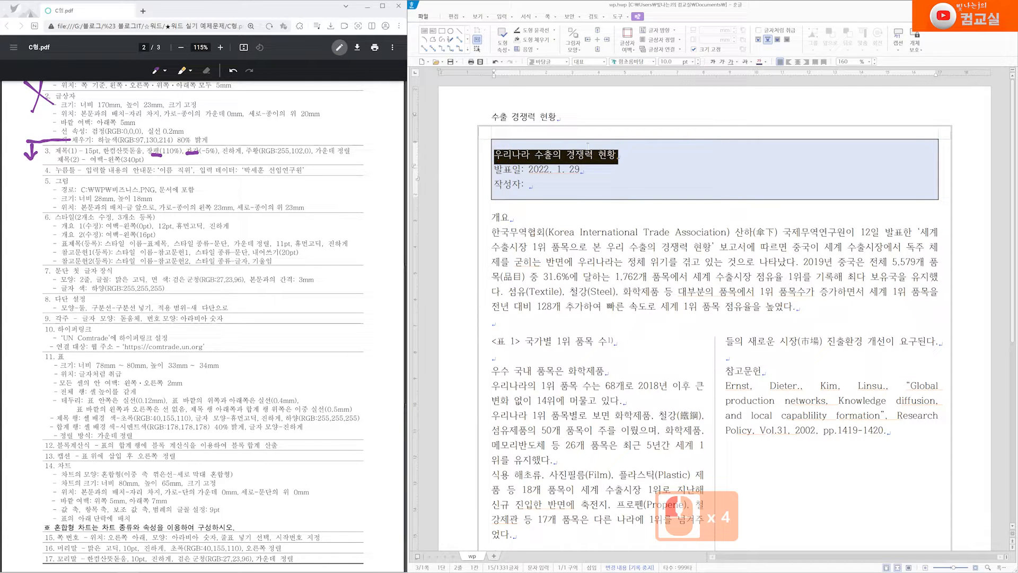
{"action": "left_click", "coordinate": [621, 153]}
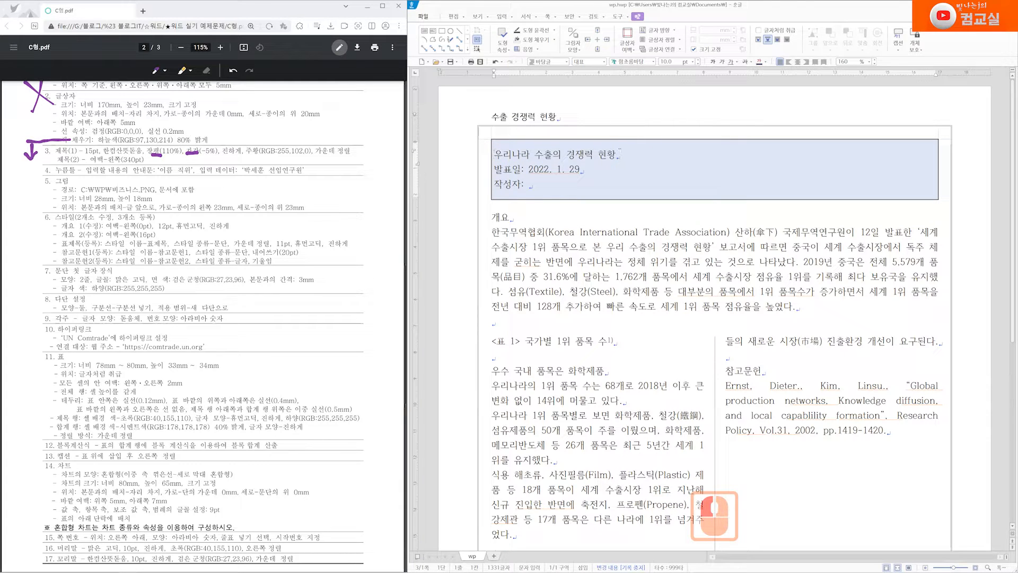
{"action": "left_click_drag", "start_coordinate": [621, 154], "coordinate": [495, 155]}
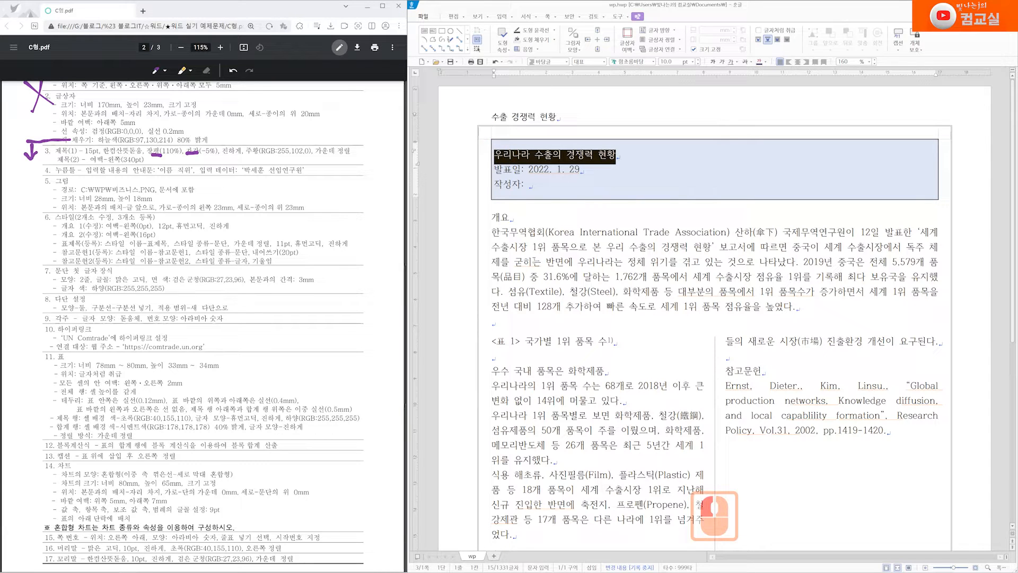
{"action": "left_click", "coordinate": [491, 232]}
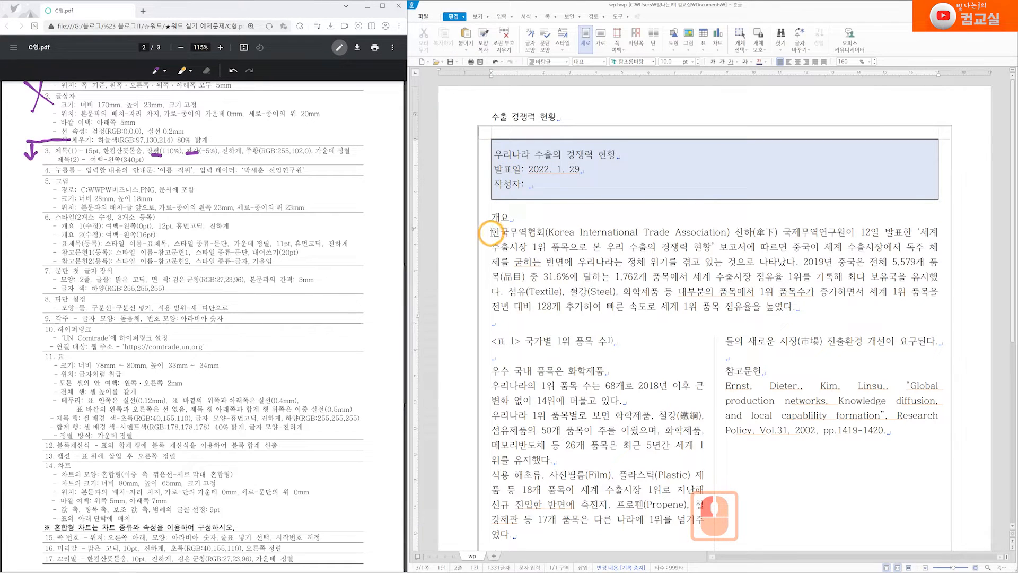
{"action": "left_click", "coordinate": [796, 306]}
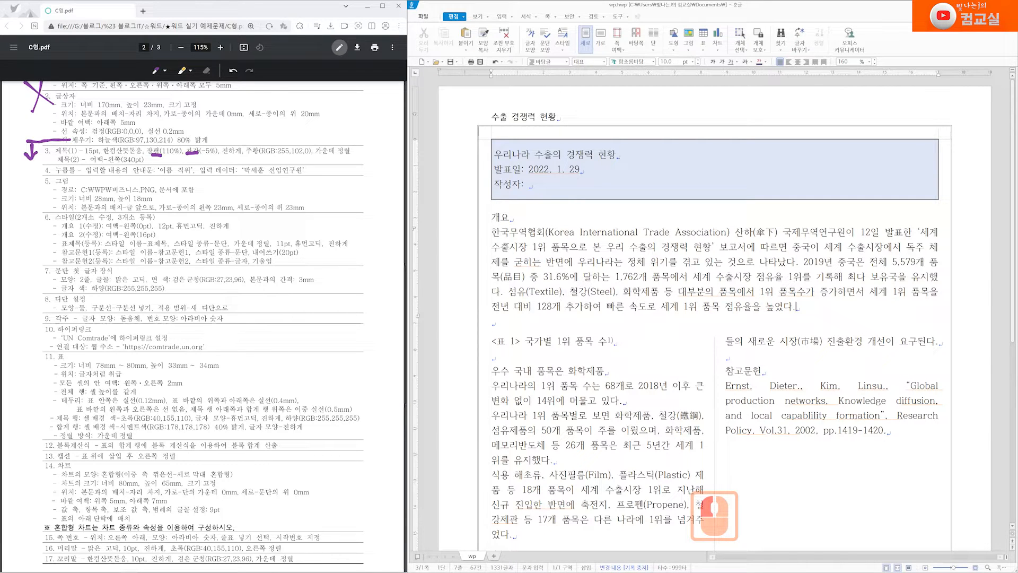
{"action": "triple_click", "coordinate": [492, 233]}
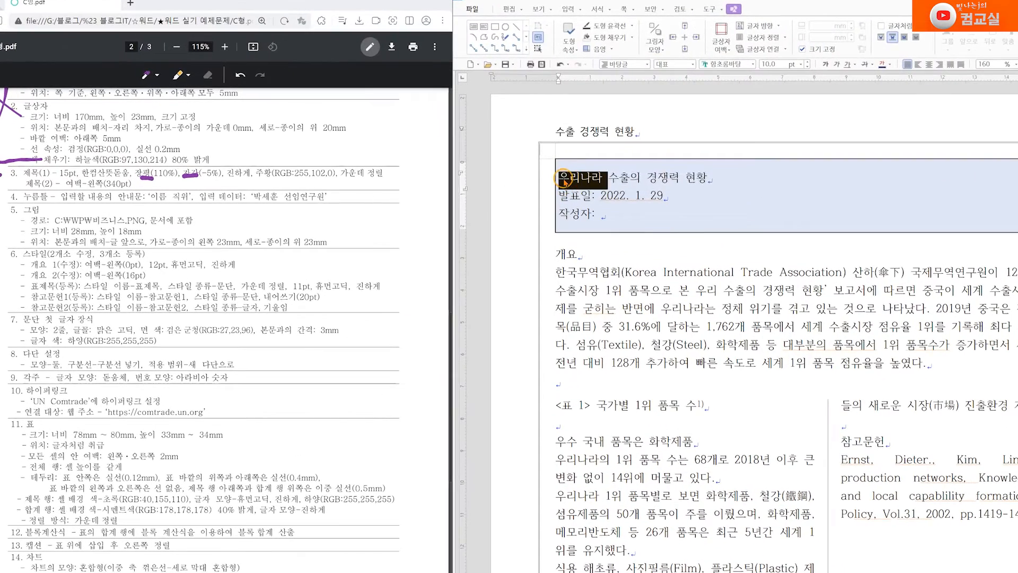
{"action": "triple_click", "coordinate": [501, 158]}
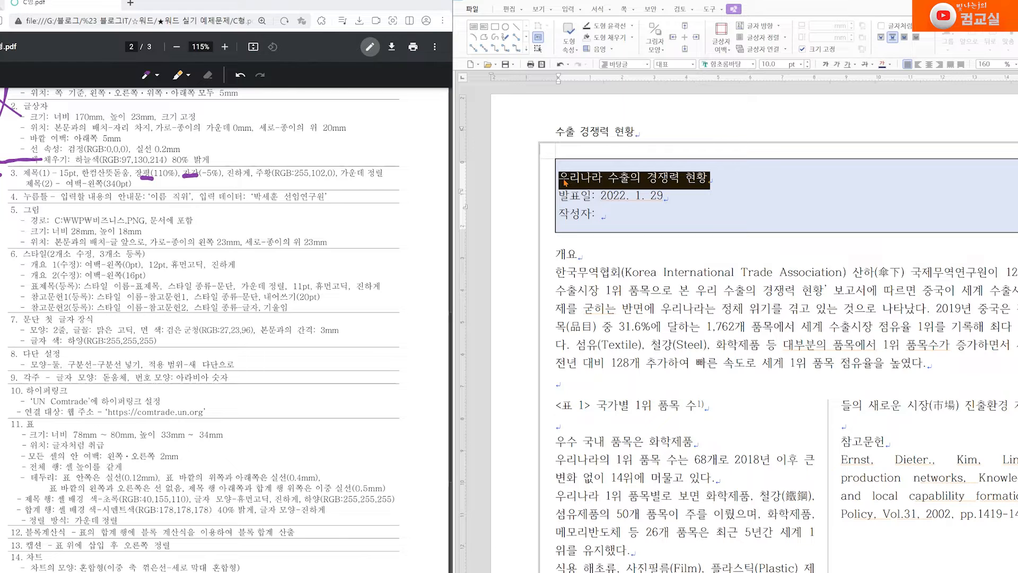
In 글자 모양 for the title, set size 15pt and font 한컴산뜻돋움
{"action": "right_click", "coordinate": [625, 181]}
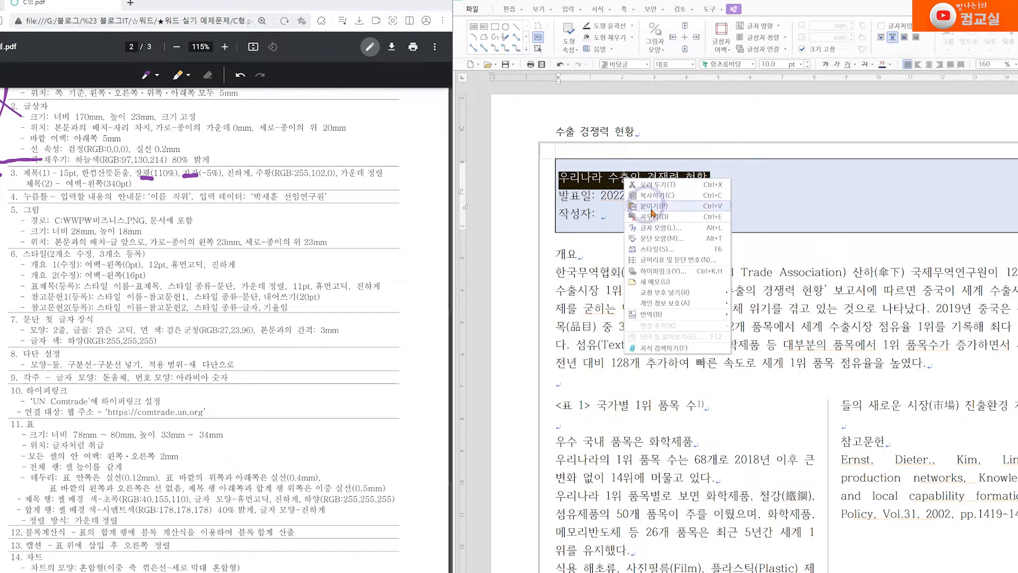
{"action": "left_click", "coordinate": [687, 234]}
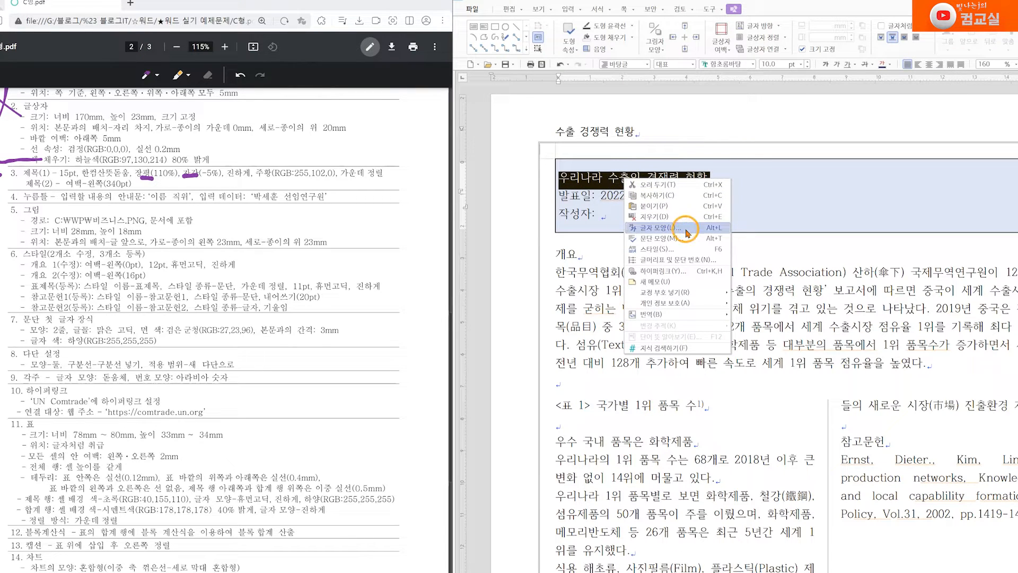
{"action": "left_click_drag", "start_coordinate": [796, 221], "coordinate": [717, 219]}
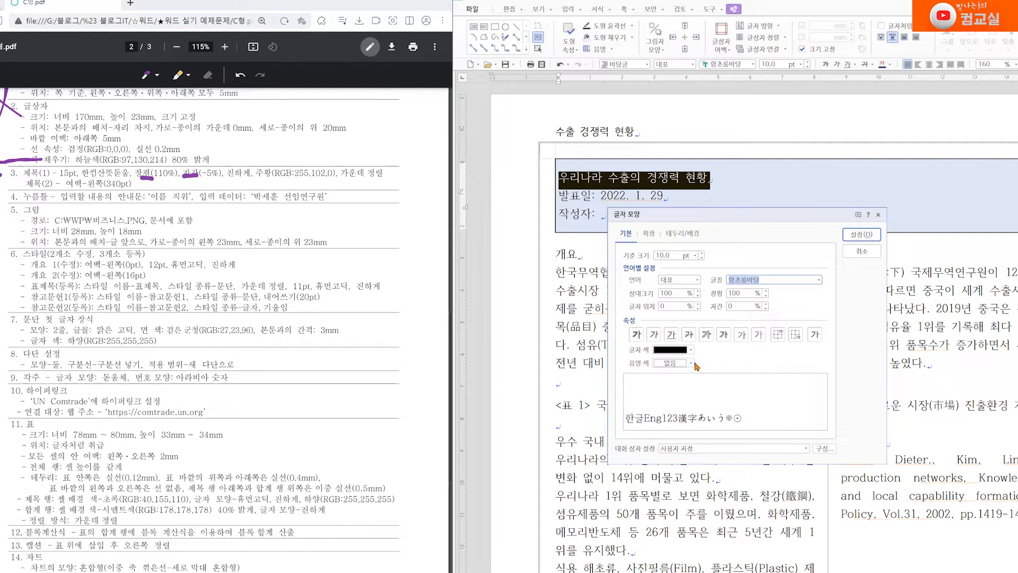
{"action": "double_click", "coordinate": [662, 256]}
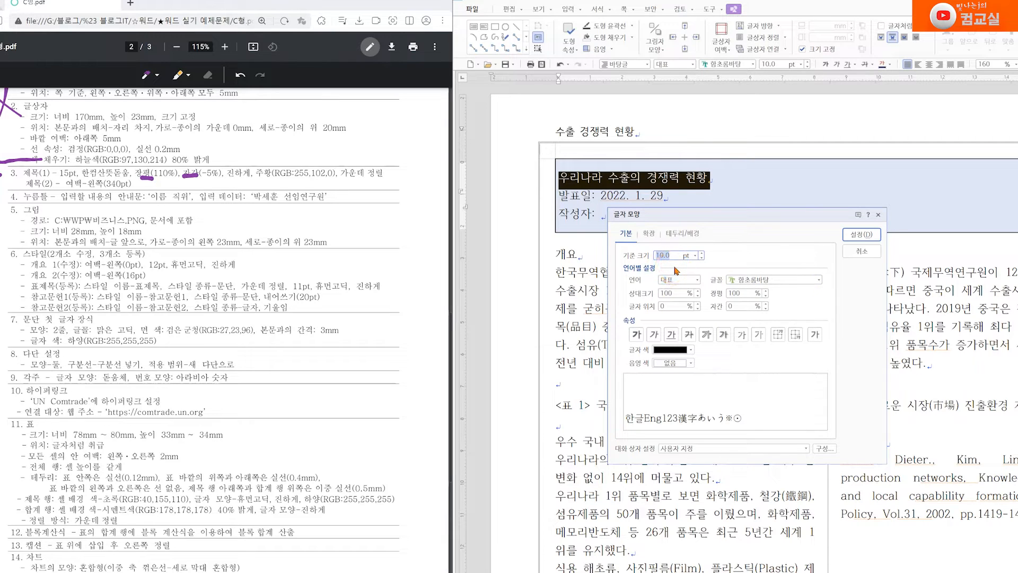
{"action": "type", "text": "15"}
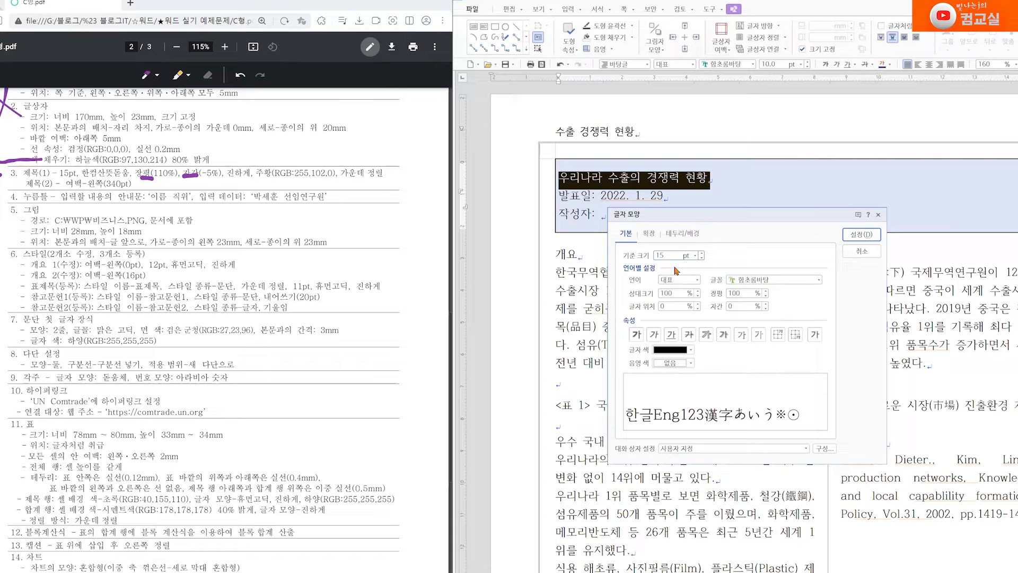
{"action": "left_click", "coordinate": [764, 278]}
{"action": "left_click", "coordinate": [748, 278]}
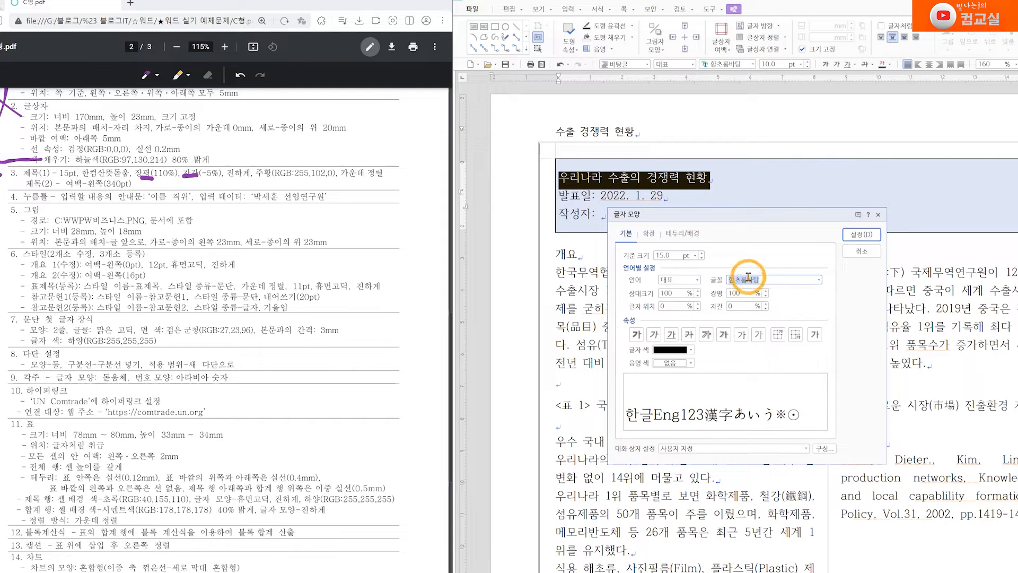
{"action": "type", "text": "한컴산"}
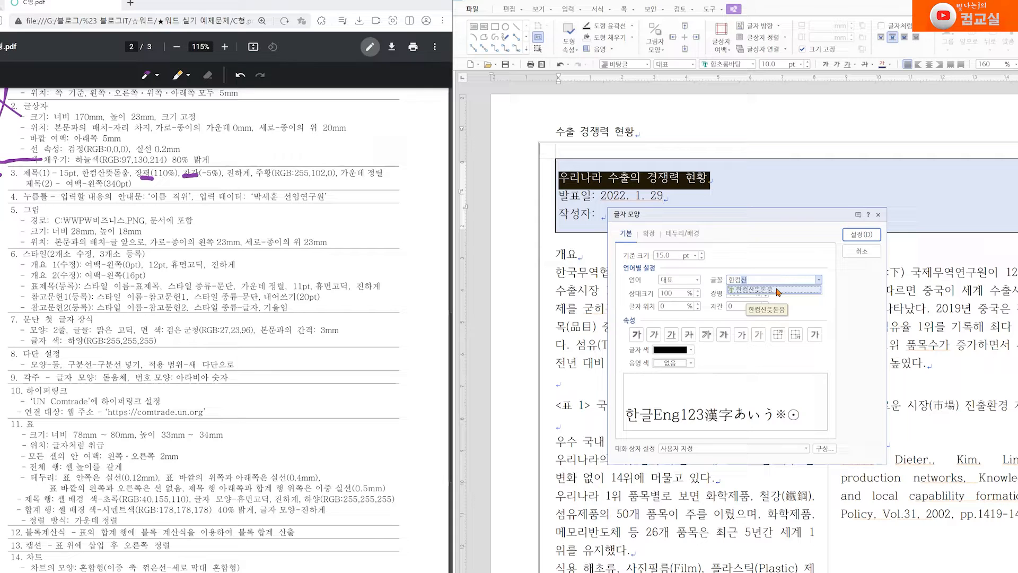
{"action": "left_click", "coordinate": [778, 291]}
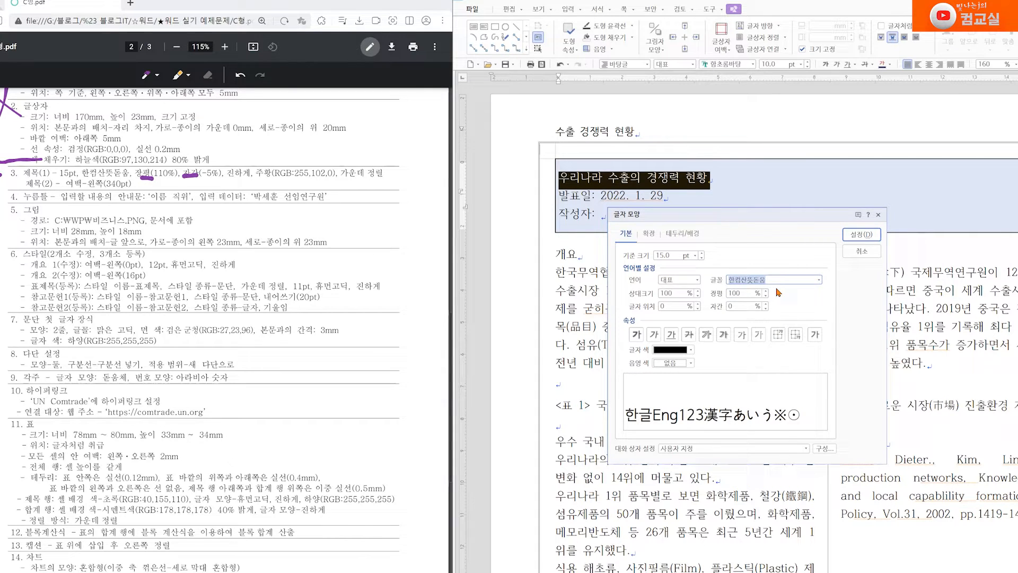
Set character width 110%, letter spacing -5%, and make the title bold
{"action": "left_click", "coordinate": [740, 293]}
{"action": "type", "text": "110"}
{"action": "left_click", "coordinate": [765, 309]}
{"action": "left_click", "coordinate": [766, 308]}
{"action": "left_click", "coordinate": [766, 308]}
{"action": "left_click", "coordinate": [765, 309]}
{"action": "left_click", "coordinate": [765, 309]}
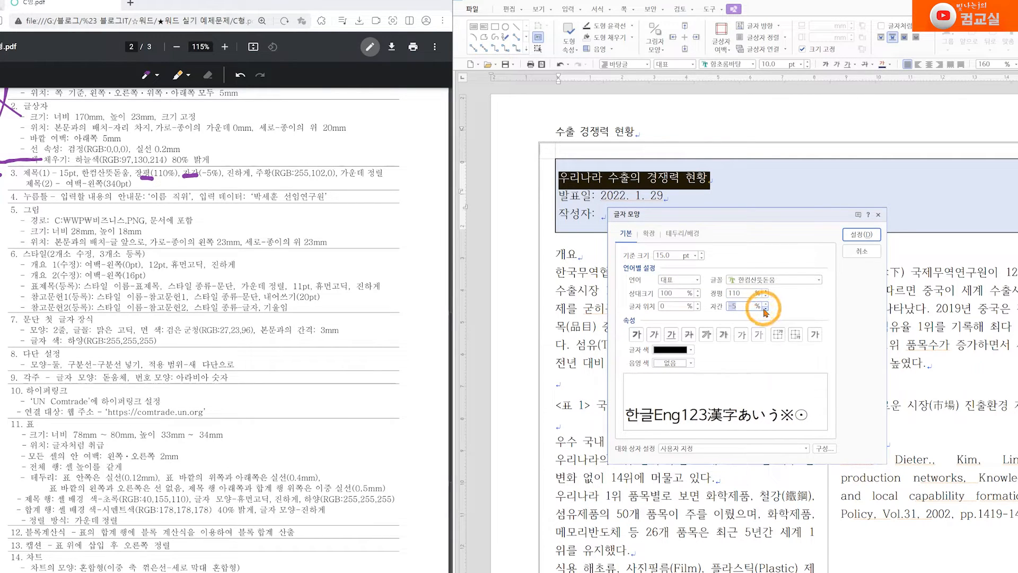
{"action": "left_click", "coordinate": [636, 335]}
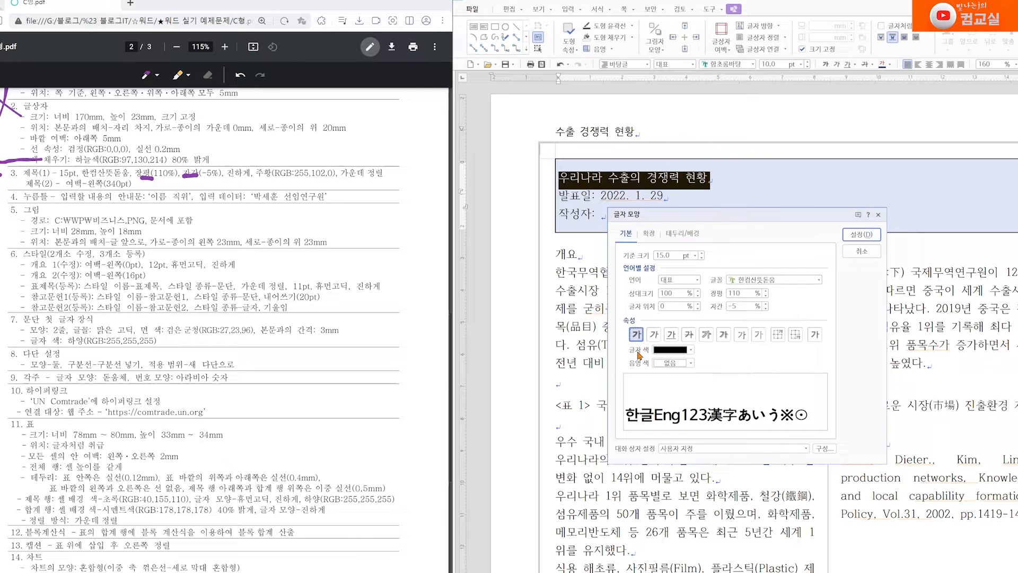
Colour the title orange from the Office colour theme, apply the formatting, and centre the line
{"action": "left_click", "coordinate": [691, 350]}
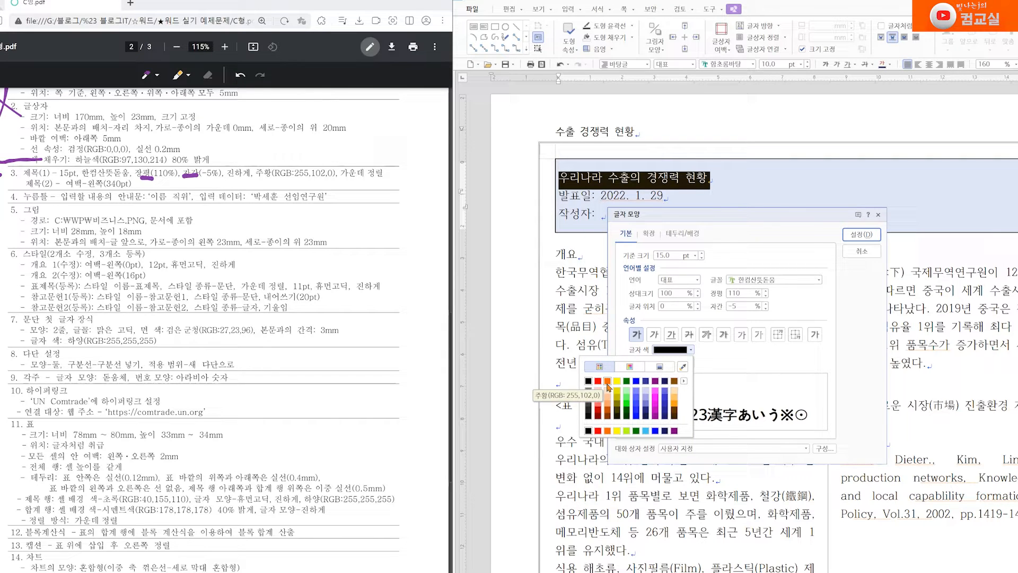
{"action": "mouse_move", "coordinate": [254, 181]}
{"action": "left_mouse_down"}
{"action": "mouse_move", "coordinate": [332, 183]}
{"action": "mouse_move", "coordinate": [321, 160]}
{"action": "left_mouse_up"}
{"action": "left_click", "coordinate": [691, 349]}
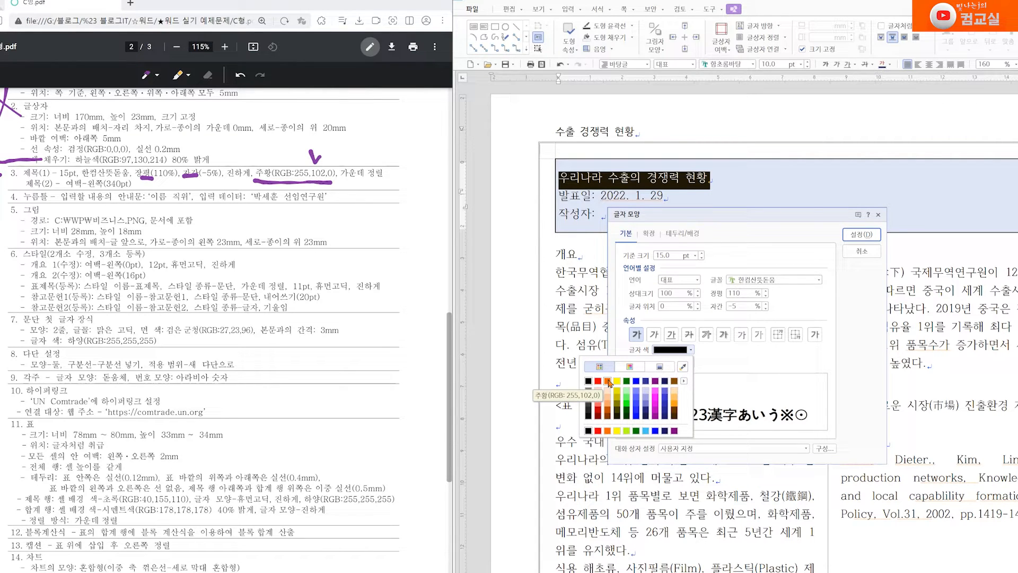
{"action": "left_click", "coordinate": [684, 382]}
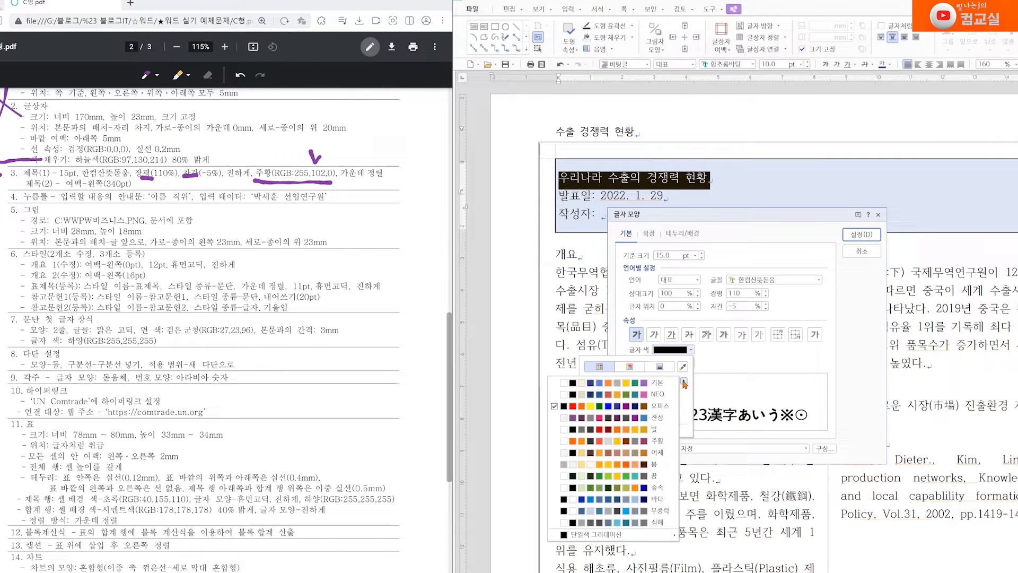
{"action": "left_click", "coordinate": [618, 387]}
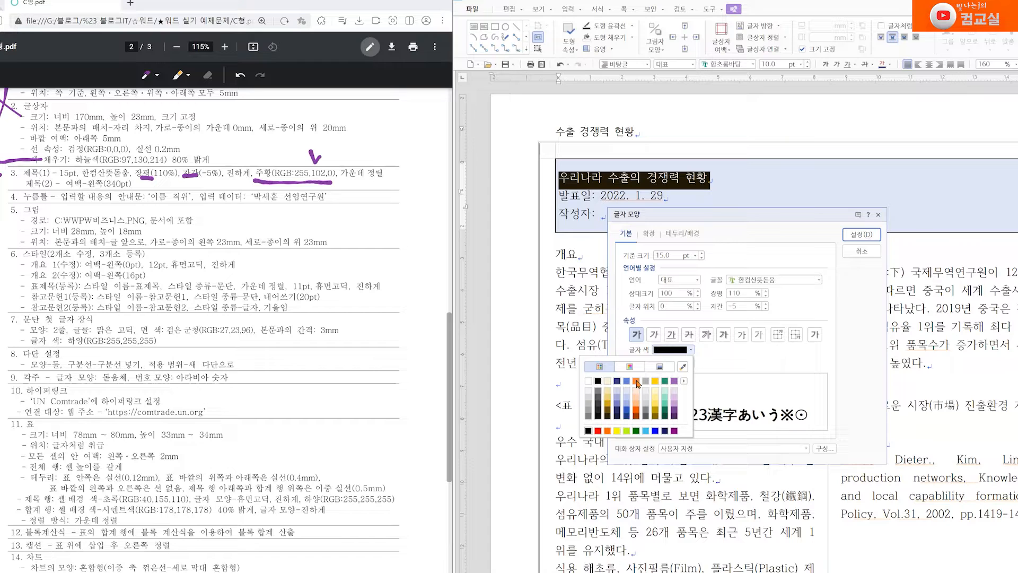
{"action": "left_click", "coordinate": [720, 365]}
{"action": "left_click", "coordinate": [672, 350]}
{"action": "left_click", "coordinate": [645, 382]}
{"action": "left_click", "coordinate": [684, 381]}
{"action": "left_click", "coordinate": [661, 406]}
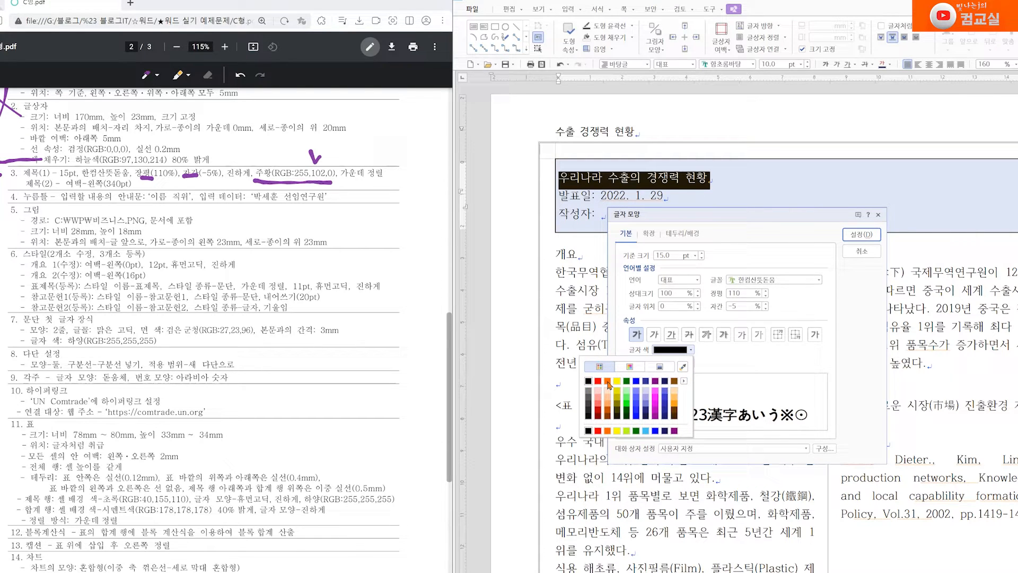
{"action": "left_click", "coordinate": [607, 381]}
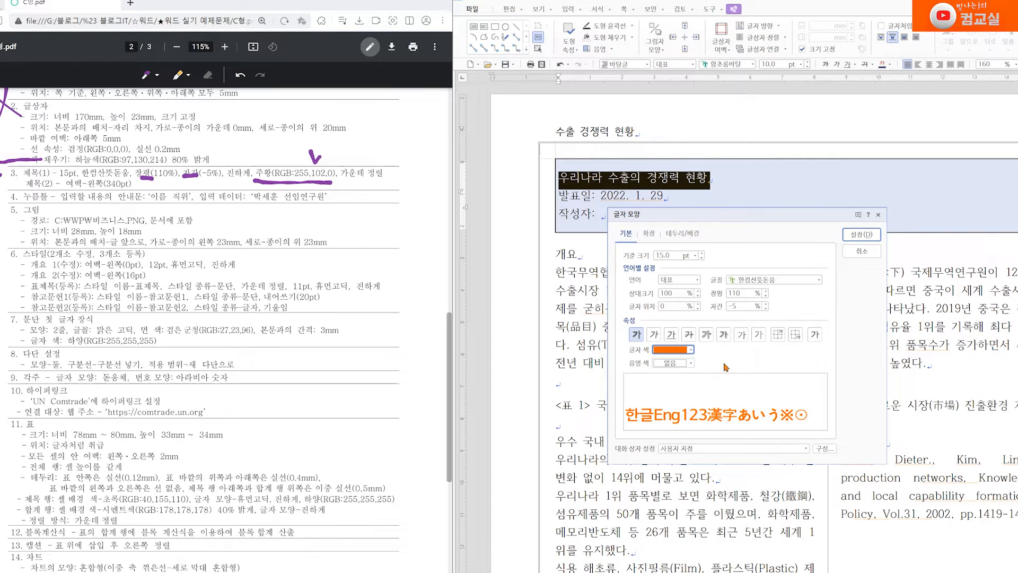
{"action": "left_click", "coordinate": [870, 237]}
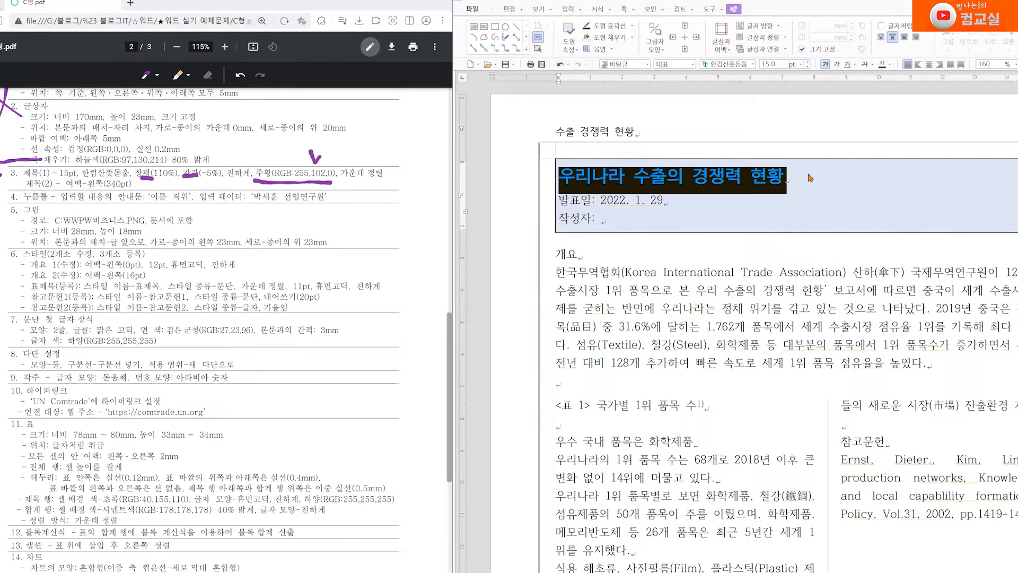
{"action": "left_click", "coordinate": [930, 64]}
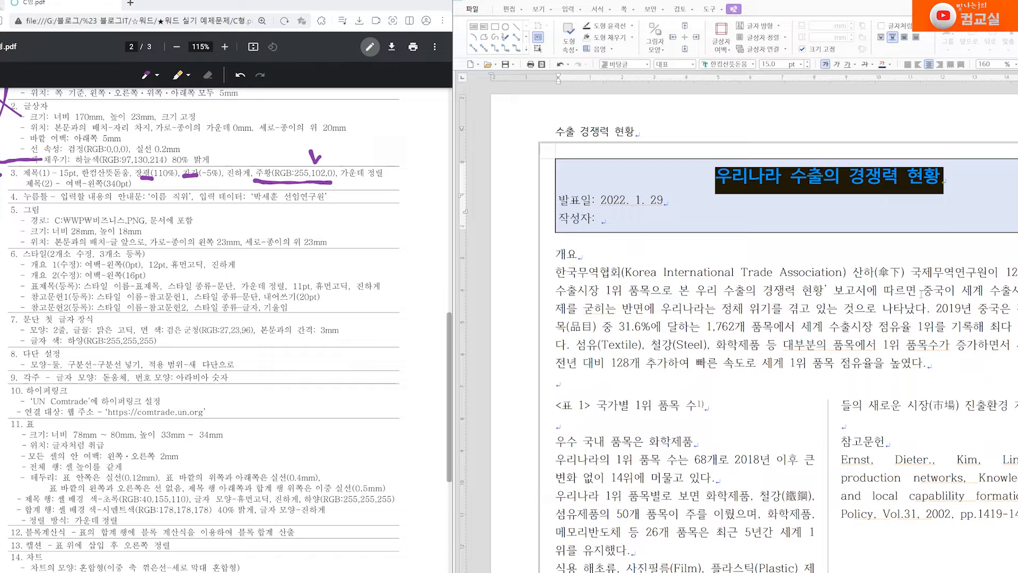
{"action": "left_click_drag", "start_coordinate": [558, 200], "coordinate": [602, 220]}
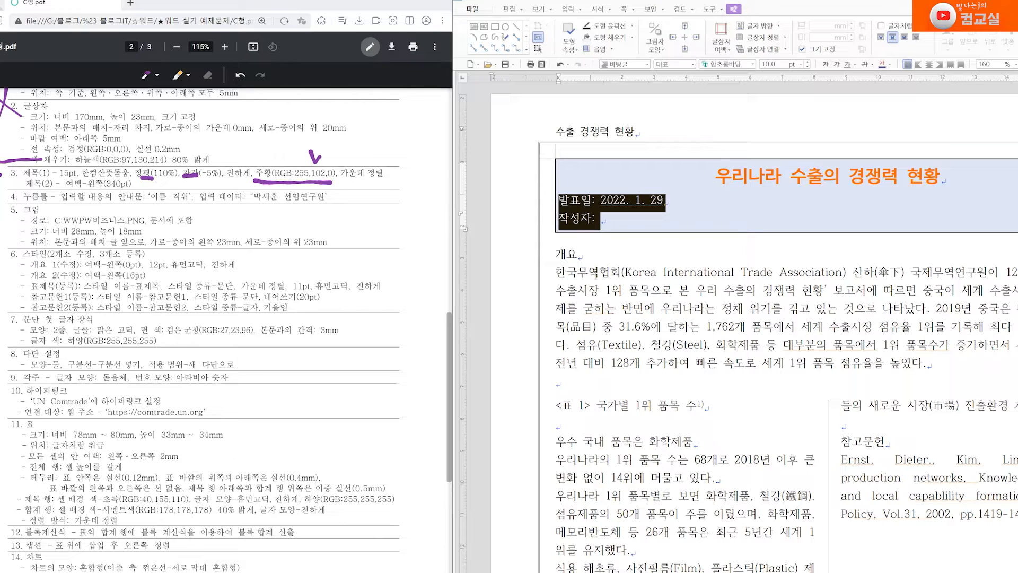
{"action": "scroll", "coordinate": [376, 403], "scroll_direction": "down", "scroll_amount": 8}
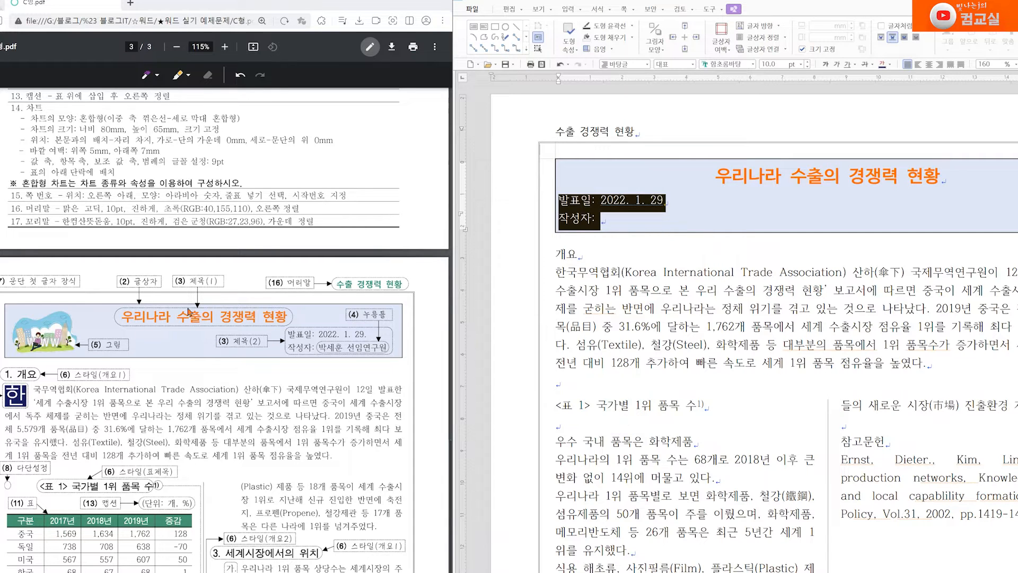
{"action": "scroll", "coordinate": [230, 428], "scroll_direction": "up", "scroll_amount": 8}
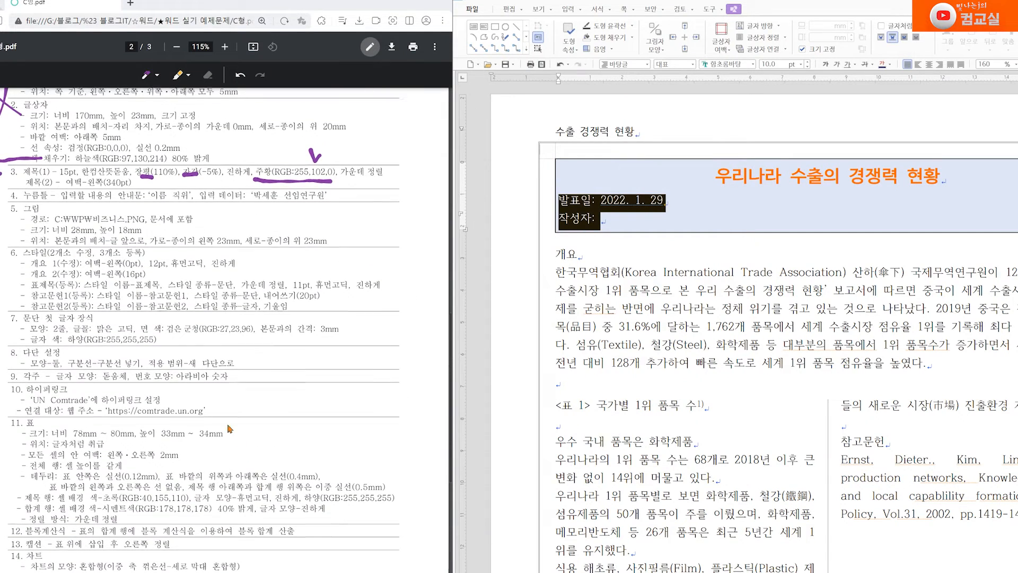
Give the date and author lines a 340pt left indent in 문단 모양
{"action": "right_click", "coordinate": [582, 214]}
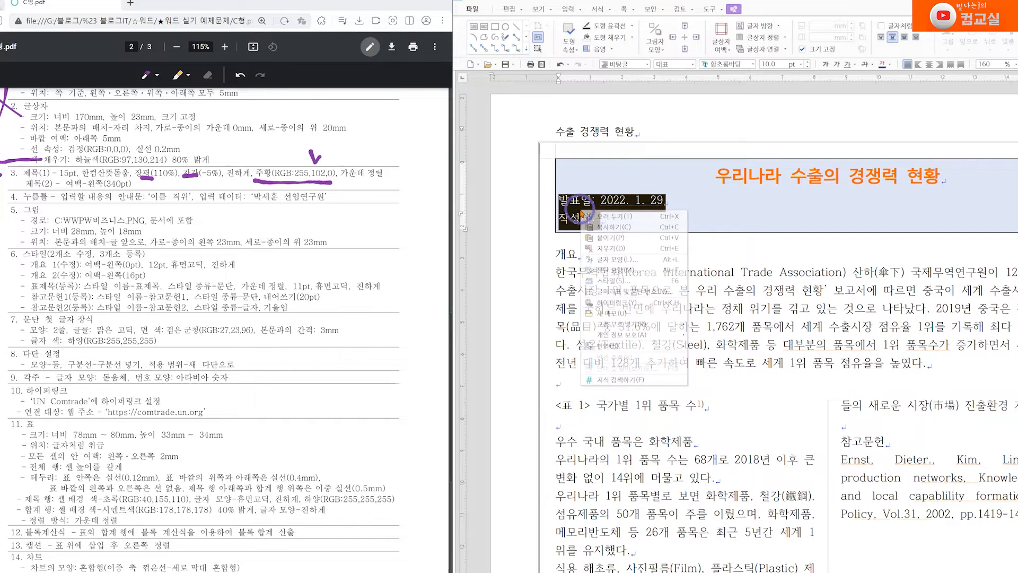
{"action": "left_click", "coordinate": [628, 271]}
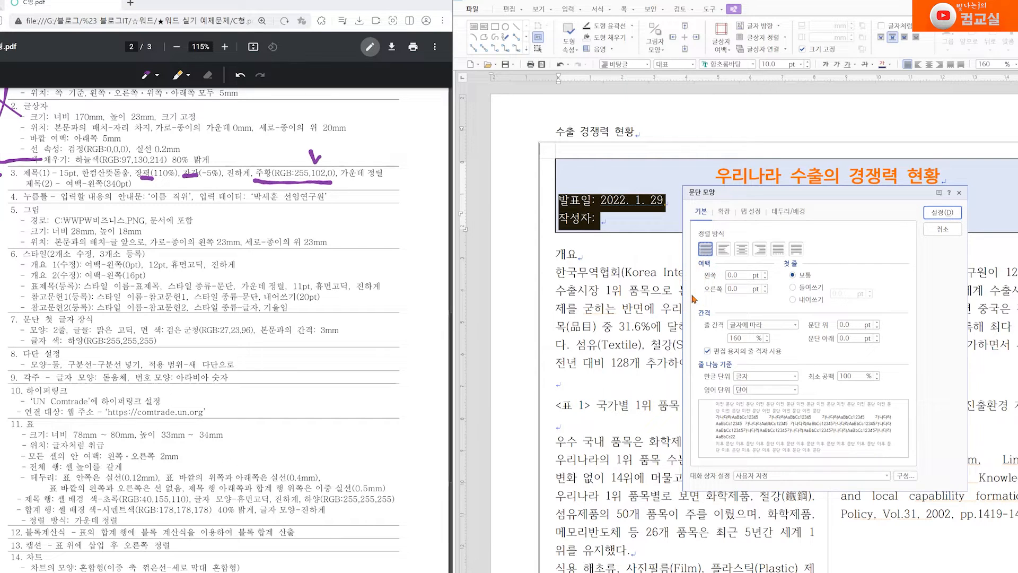
{"action": "double_click", "coordinate": [729, 276]}
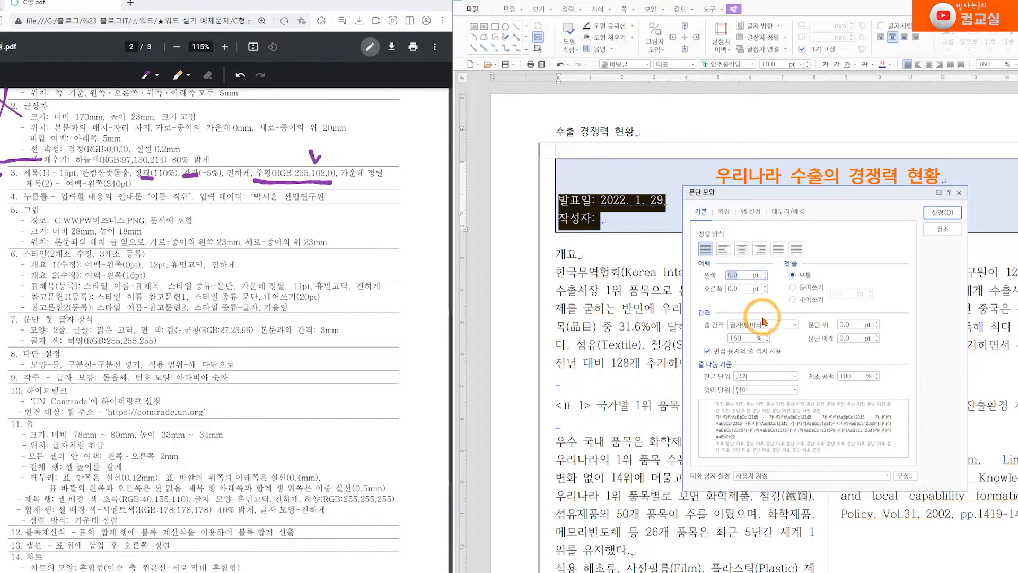
{"action": "type", "text": "340"}
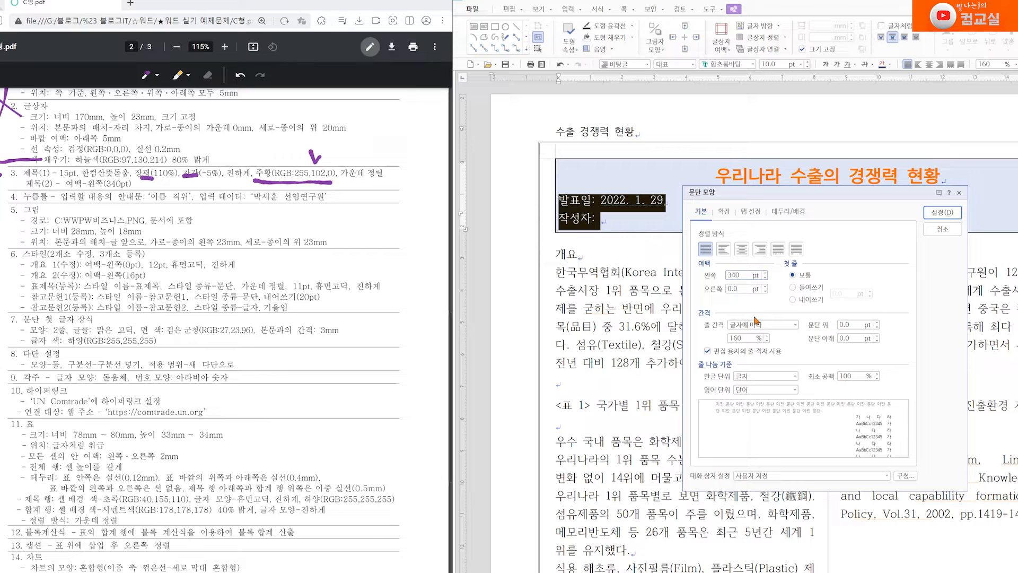
{"action": "key", "text": "Return"}
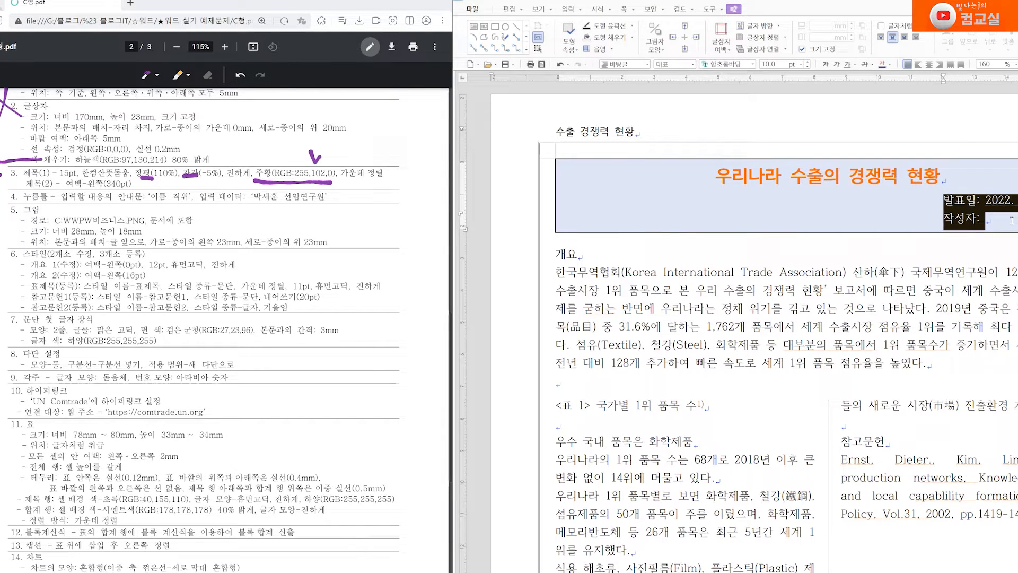
Underline and tick the 안내문 and 입력 데이터 requirements of PDF item 4
{"action": "left_click", "coordinate": [4, 190]}
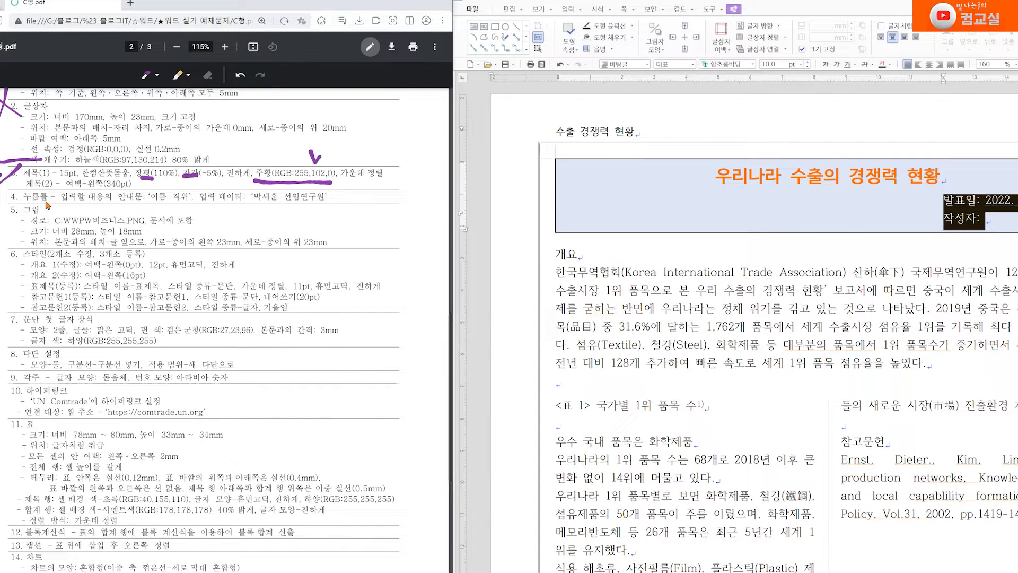
{"action": "left_click_drag", "start_coordinate": [113, 202], "coordinate": [137, 204]}
{"action": "mouse_move", "coordinate": [201, 202]}
{"action": "left_mouse_down"}
{"action": "mouse_move", "coordinate": [239, 203]}
{"action": "mouse_move", "coordinate": [235, 180]}
{"action": "left_mouse_up"}
{"action": "left_click_drag", "start_coordinate": [131, 183], "coordinate": [142, 186]}
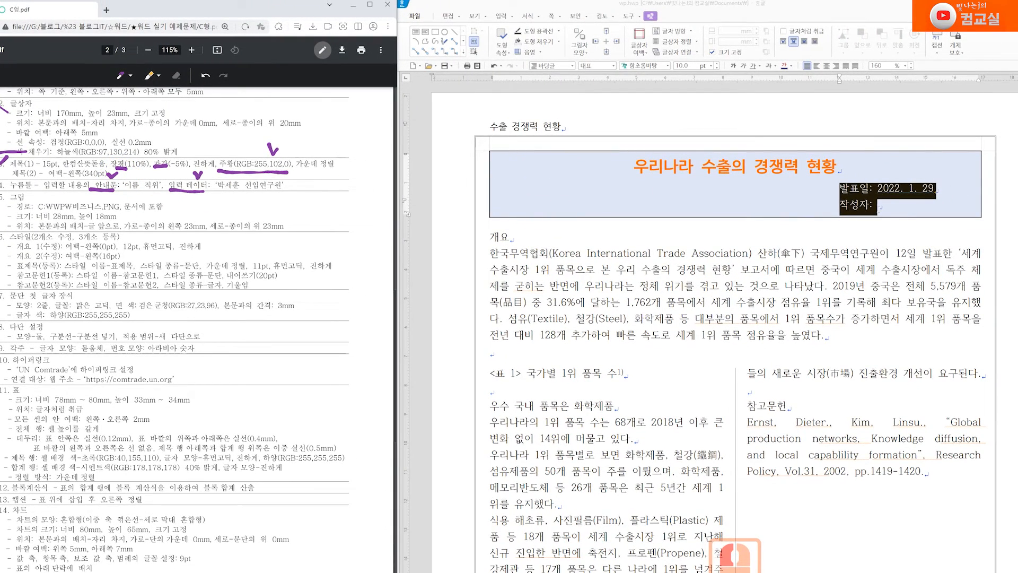
Open 입력 > 개체 > 필드 입력 and choose the 누름틀 field type
{"action": "left_click", "coordinate": [894, 203]}
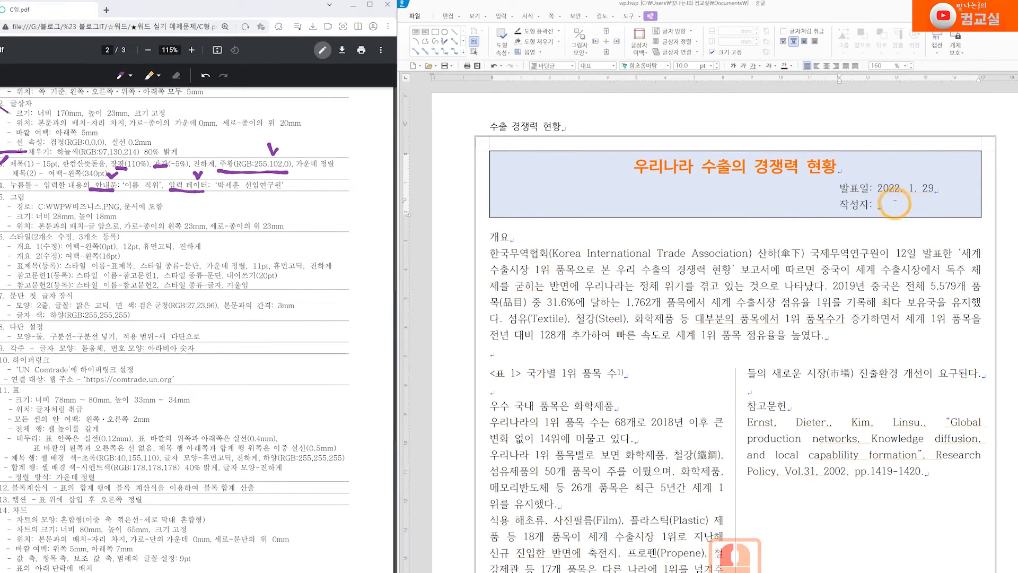
{"action": "left_click", "coordinate": [512, 17]}
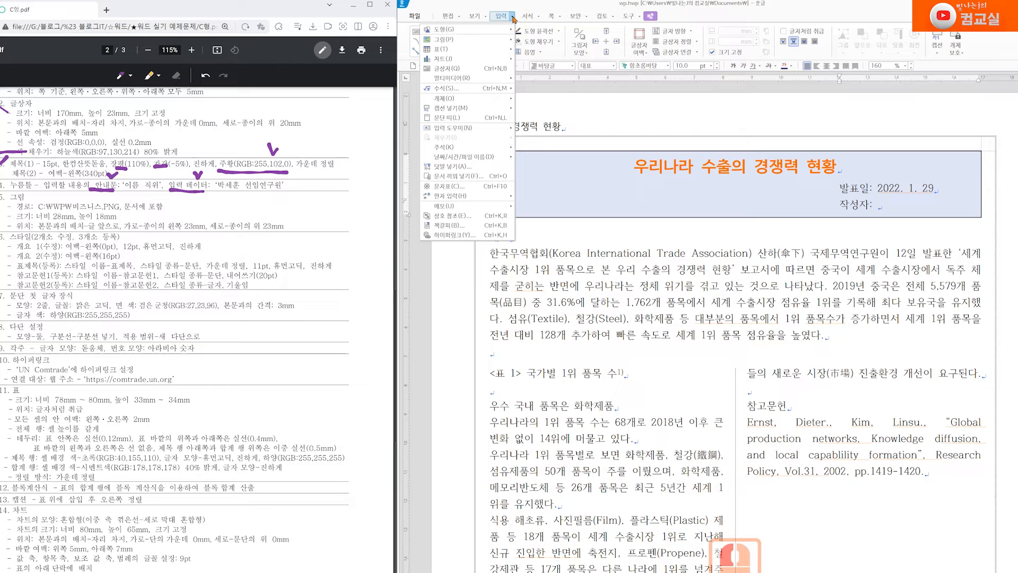
{"action": "mouse_move", "coordinate": [506, 99]}
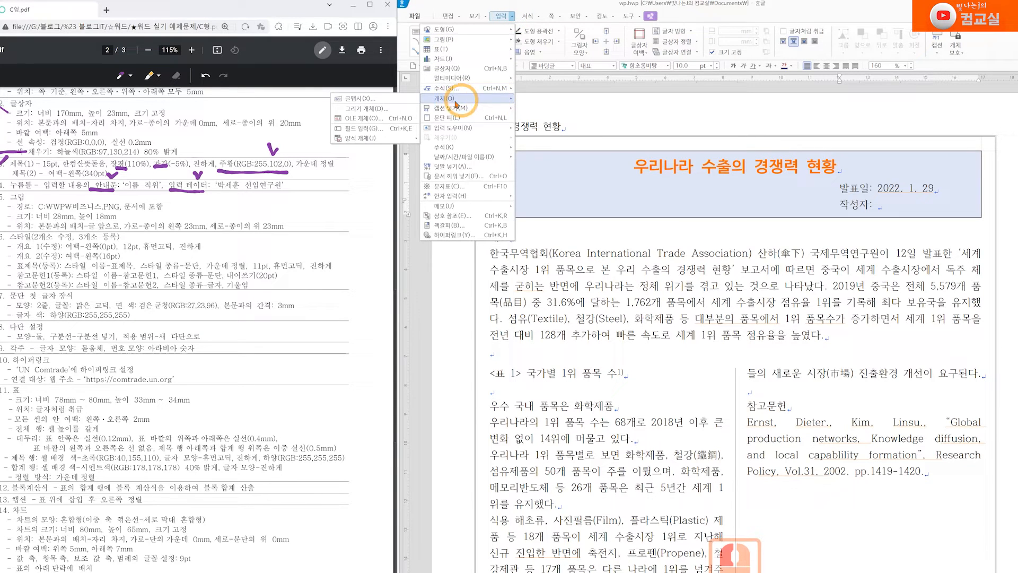
{"action": "left_click", "coordinate": [402, 131]}
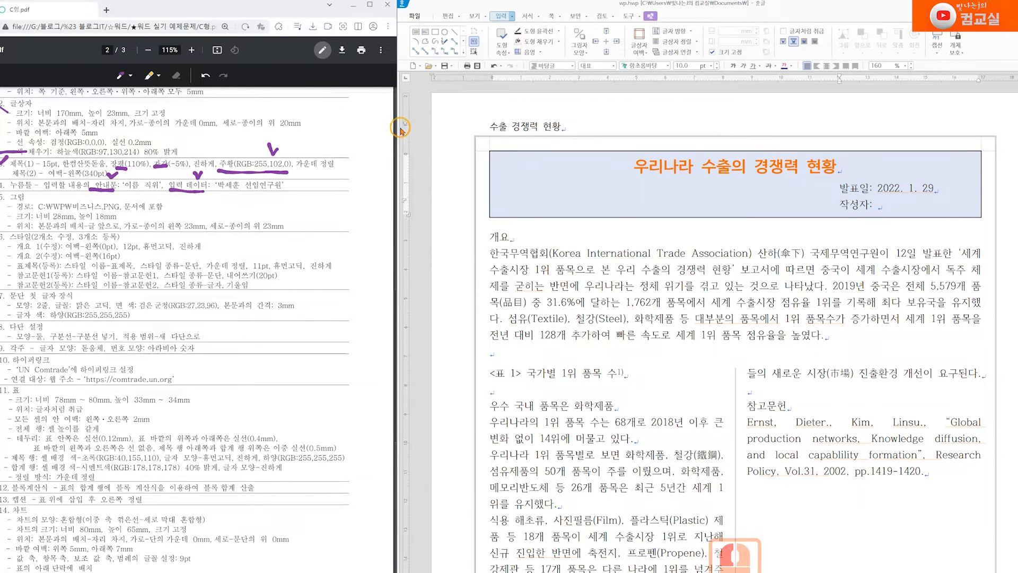
{"action": "left_click_drag", "start_coordinate": [680, 191], "coordinate": [620, 143]}
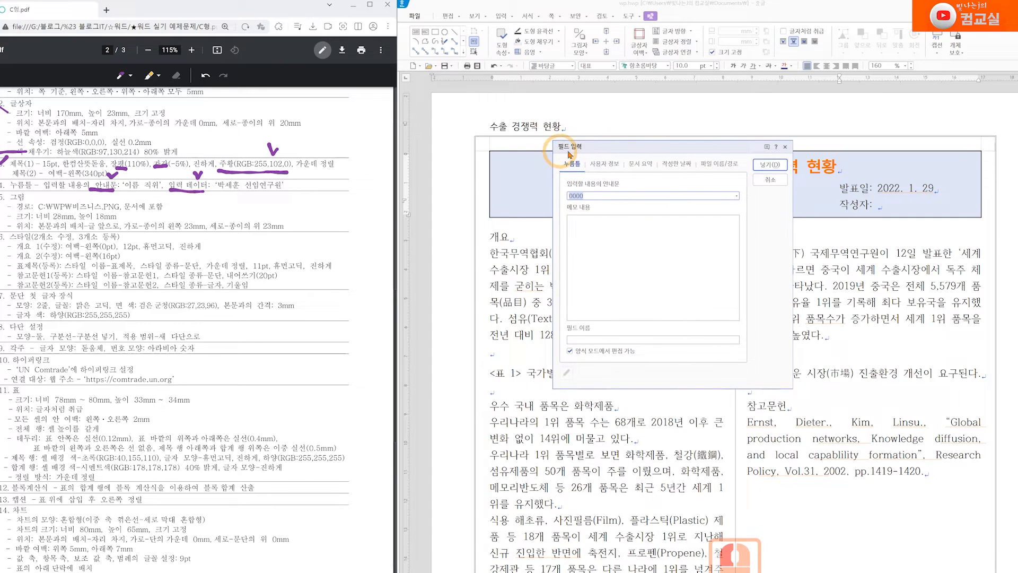
{"action": "left_click", "coordinate": [561, 169]}
{"action": "left_click_drag", "start_coordinate": [628, 146], "coordinate": [430, 151]}
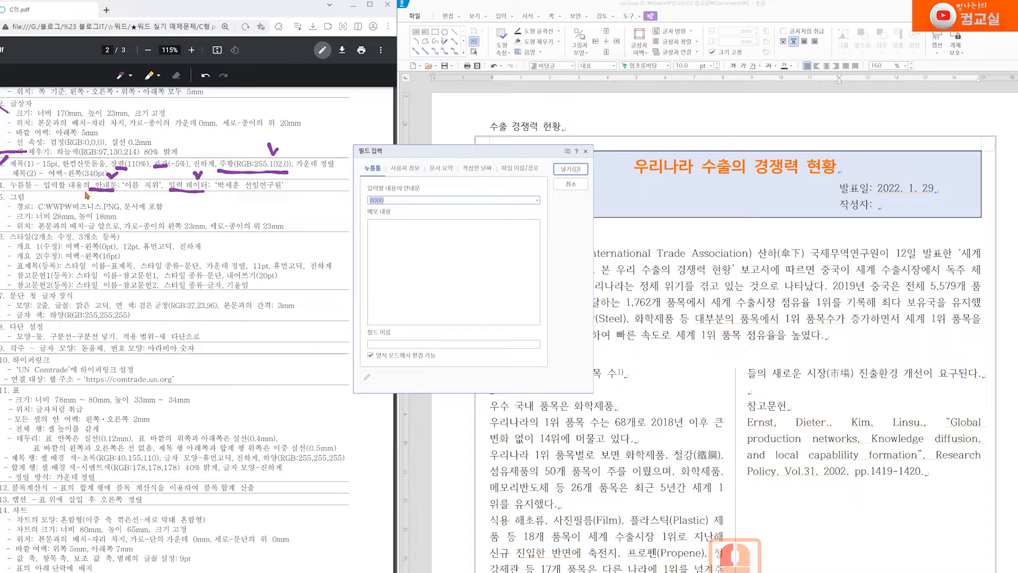
Replace the 0000 guide text with 이름 직위, insert the field after 작성자:, and click into it
{"action": "left_click", "coordinate": [130, 197]}
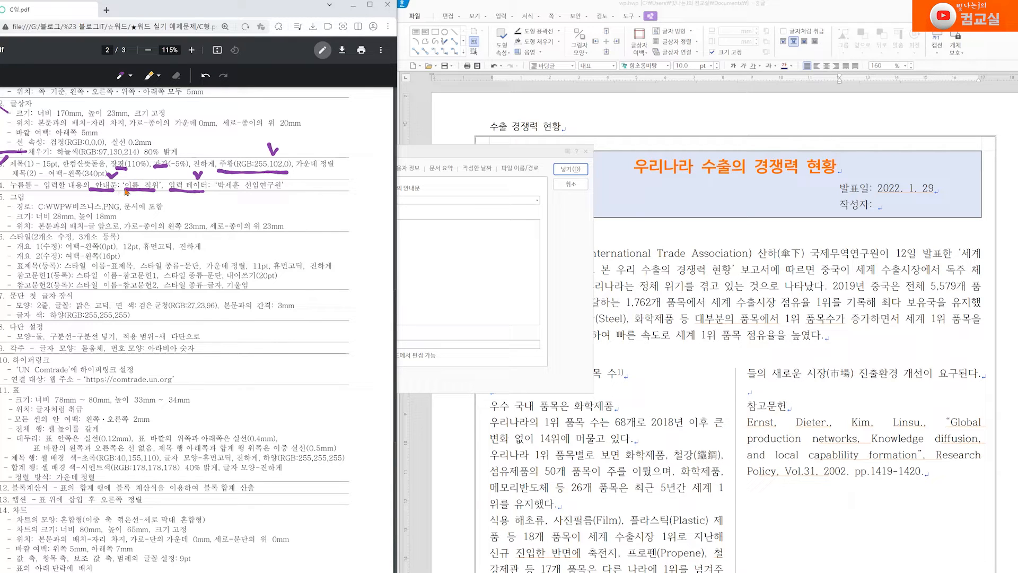
{"action": "left_click", "coordinate": [431, 199]}
{"action": "left_click_drag", "start_coordinate": [393, 200], "coordinate": [369, 200]}
{"action": "left_click", "coordinate": [445, 253]}
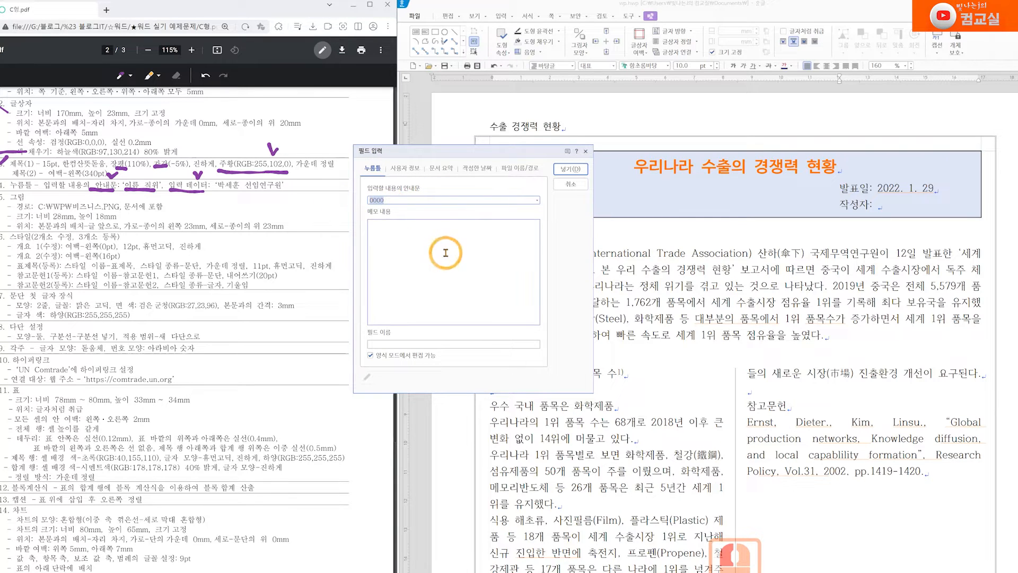
{"action": "type", "text": "이름 직위"}
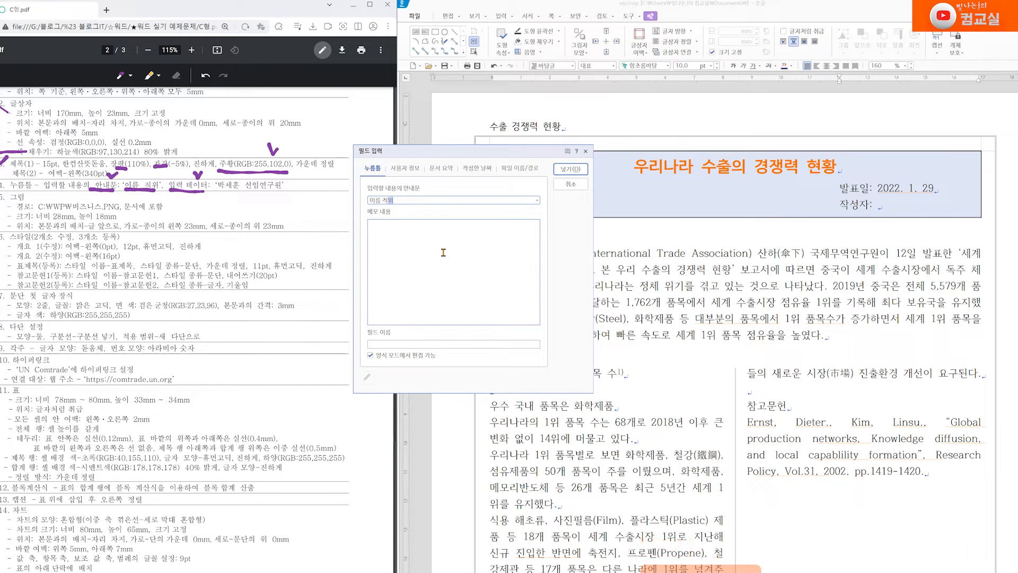
{"action": "left_click", "coordinate": [567, 170]}
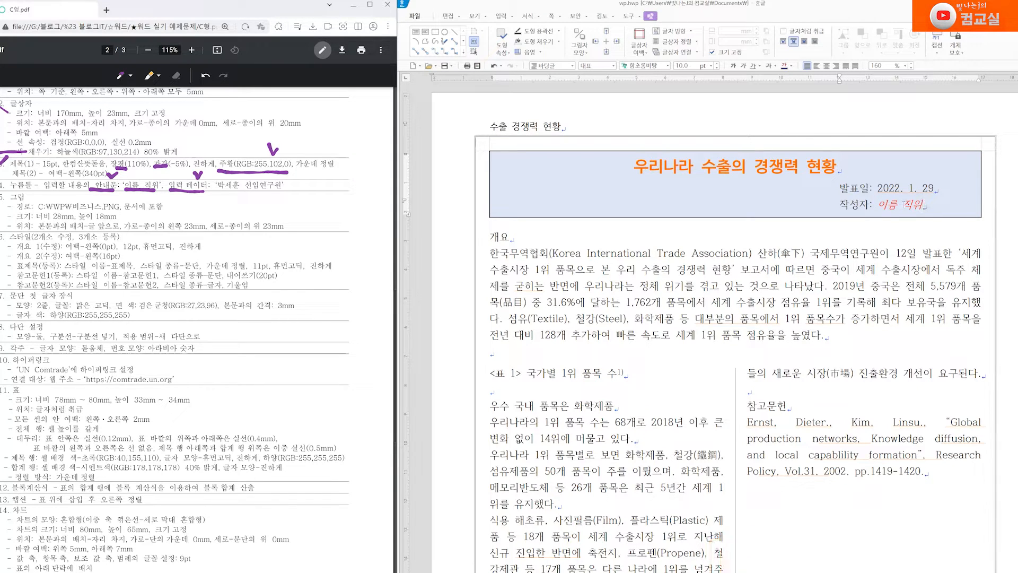
{"action": "left_click", "coordinate": [901, 204]}
Type the author's name and job title in Korean into the 작성자 field
{"action": "type", "text": "qkr"}
{"action": "key", "text": "BackSpace"}
{"action": "key", "text": "BackSpace"}
{"action": "key", "text": "BackSpace"}
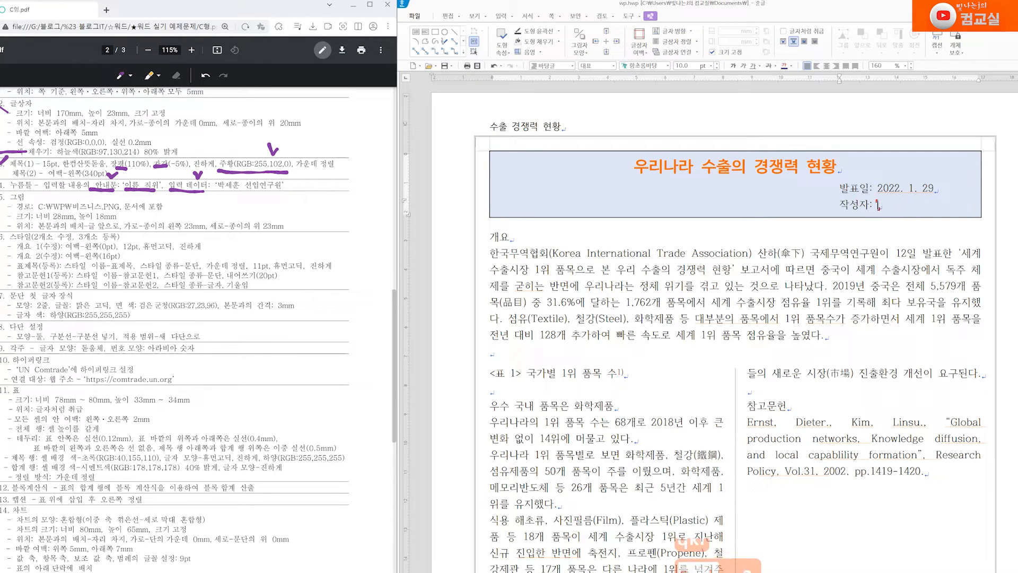
{"action": "key", "text": "Hangul"}
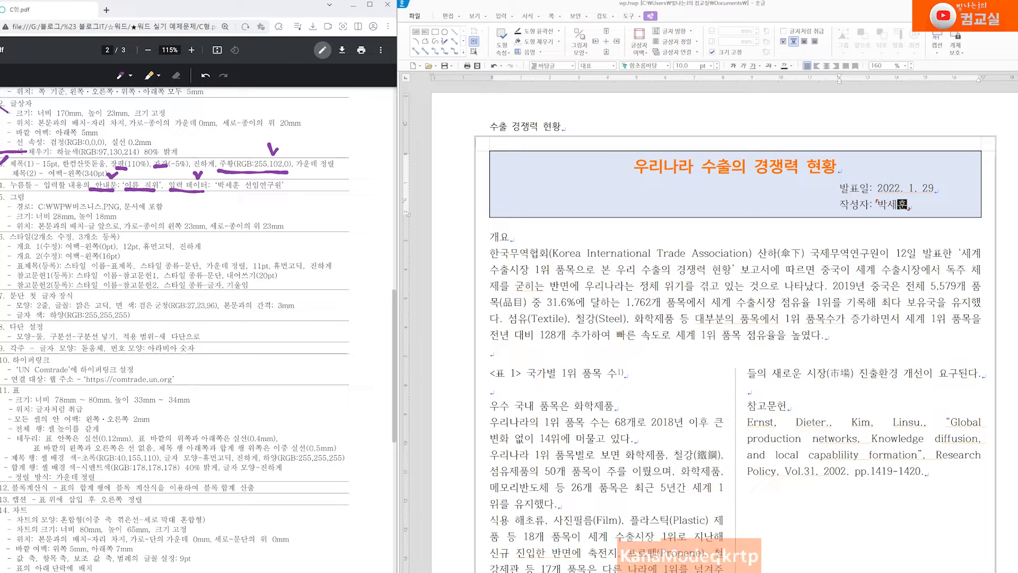
{"action": "type", "text": " 선ㅇㅣㅁ연구원"}
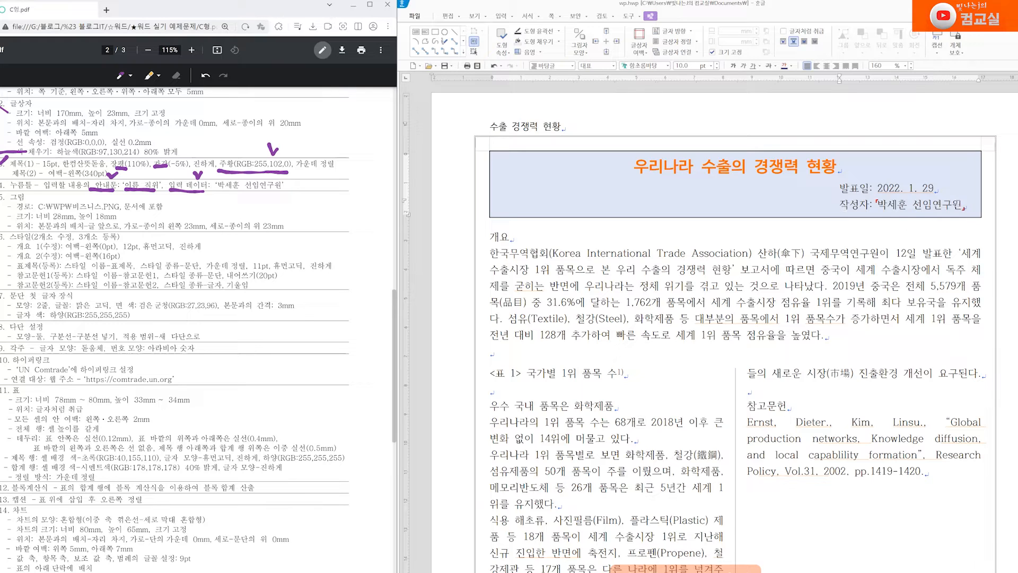
{"action": "left_click", "coordinate": [918, 204]}
Add a period after 2022. 1. 29 and tick item 4 in the PDF
{"action": "left_click", "coordinate": [936, 186]}
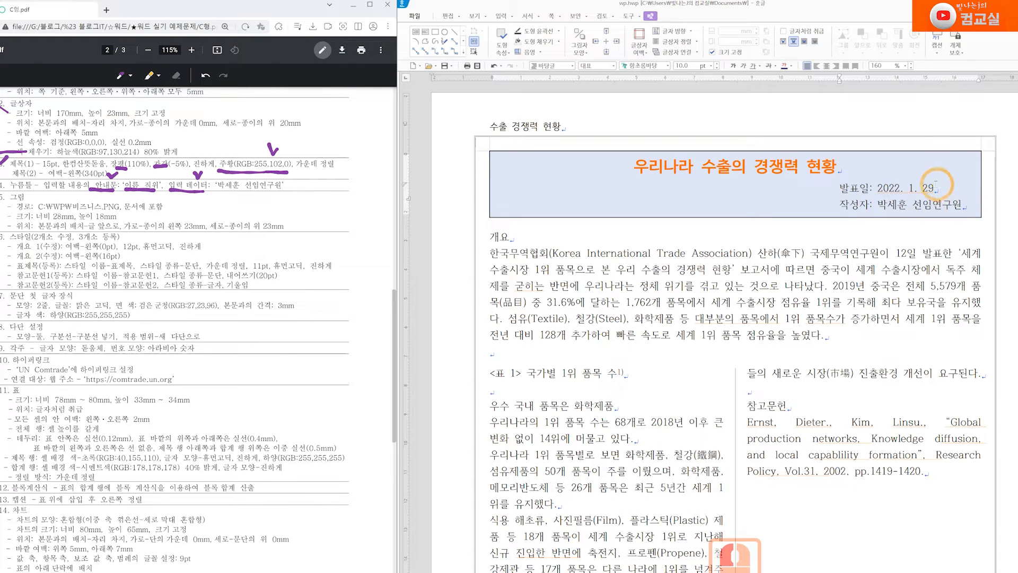
{"action": "left_click", "coordinate": [975, 223]}
{"action": "type", "text": "."}
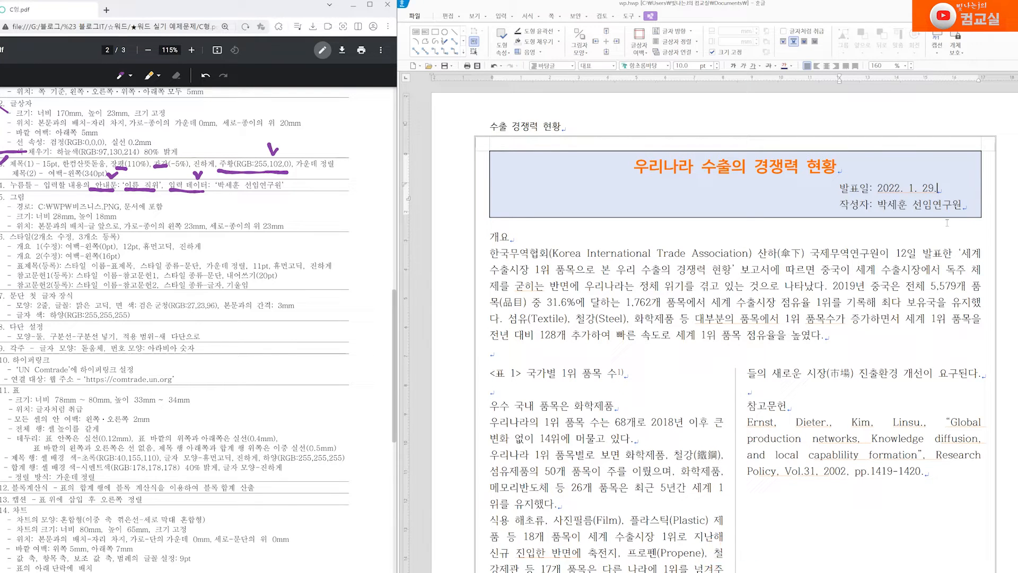
{"action": "left_click_drag", "start_coordinate": [1, 187], "coordinate": [11, 180]}
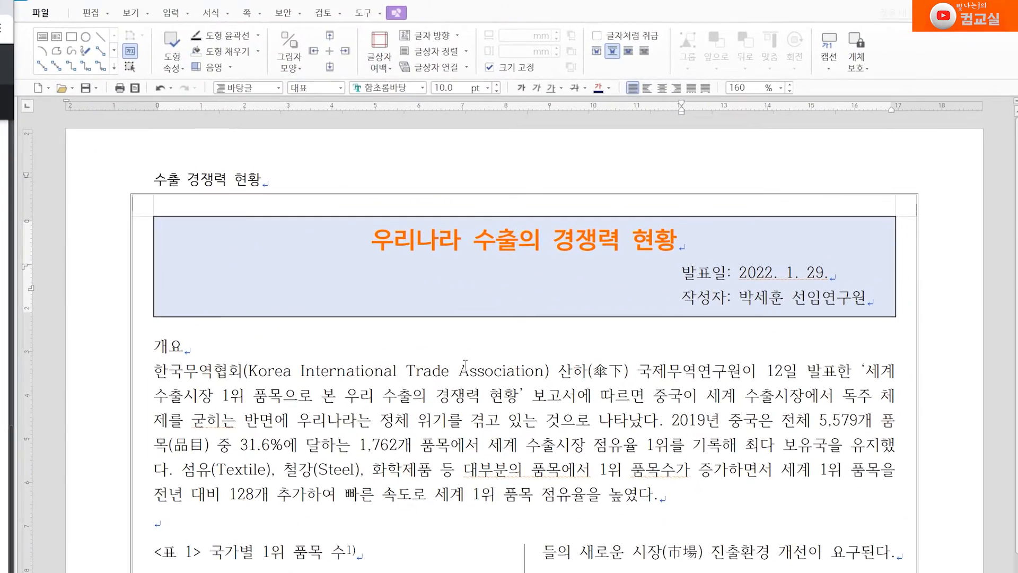
Choose the 비즈니스 picture from C:\WP with all picture file types and open it for insertion
{"action": "left_click", "coordinate": [171, 13]}
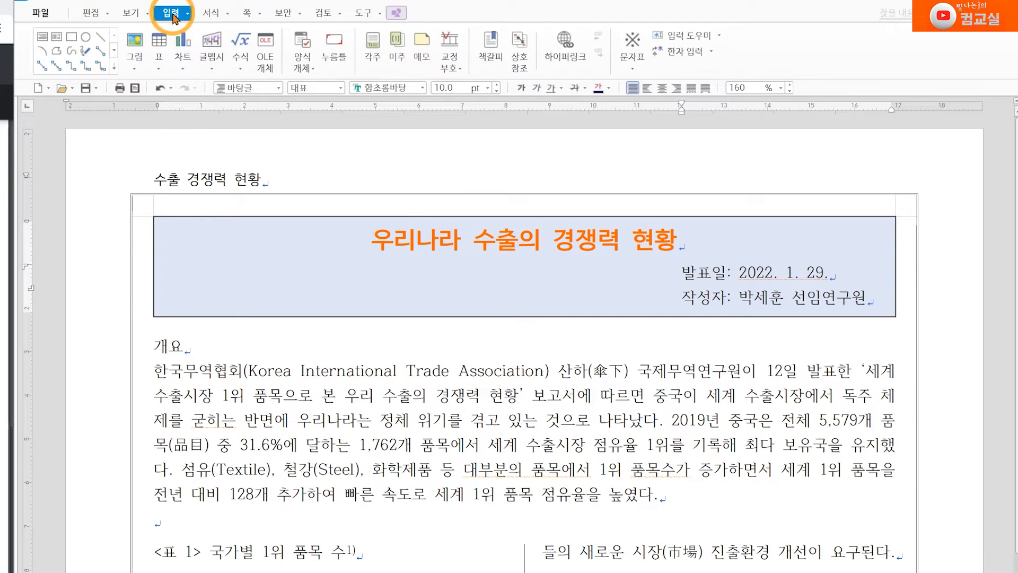
{"action": "left_click", "coordinate": [136, 45]}
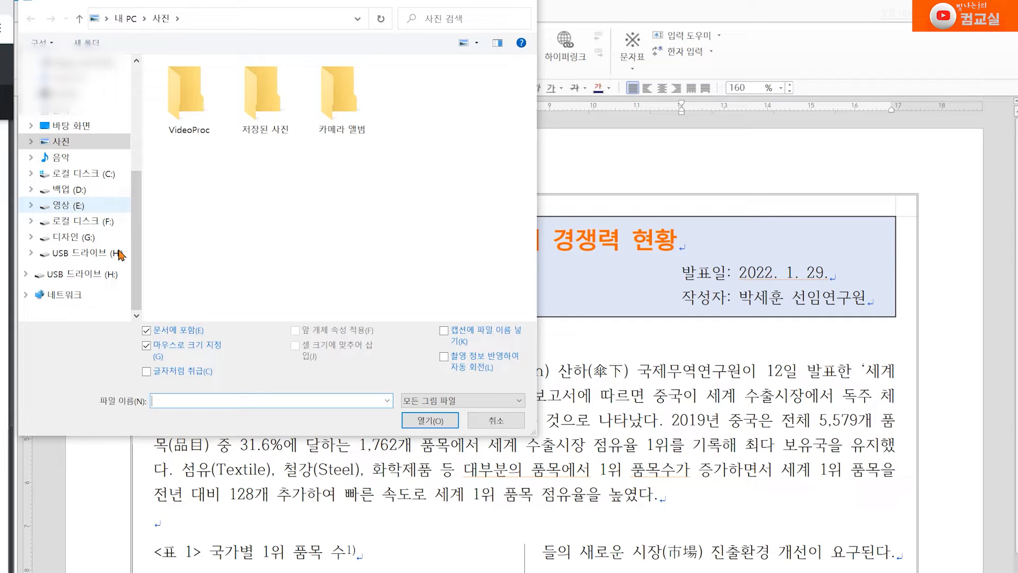
{"action": "left_click", "coordinate": [108, 175]}
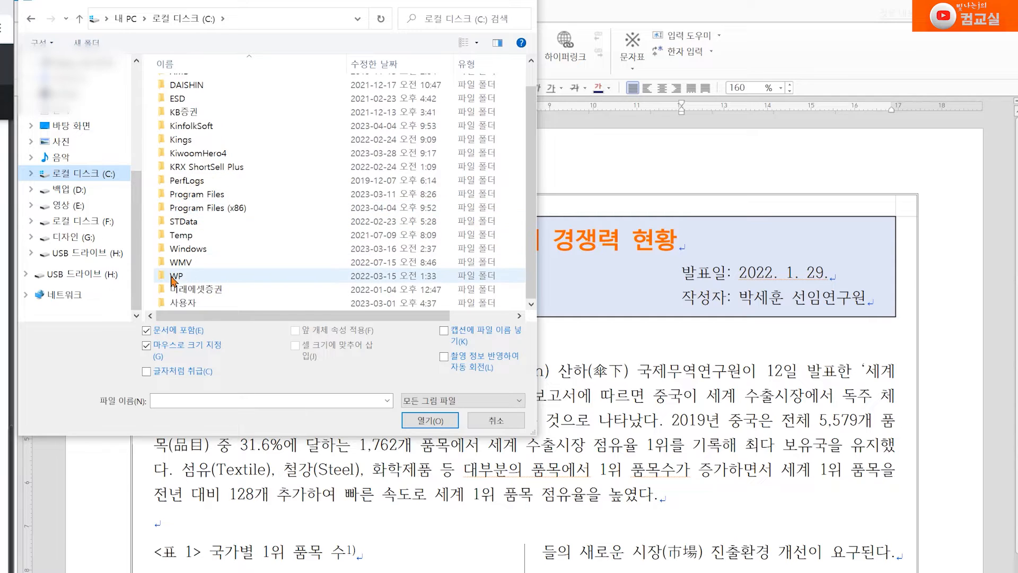
{"action": "left_click", "coordinate": [223, 279]}
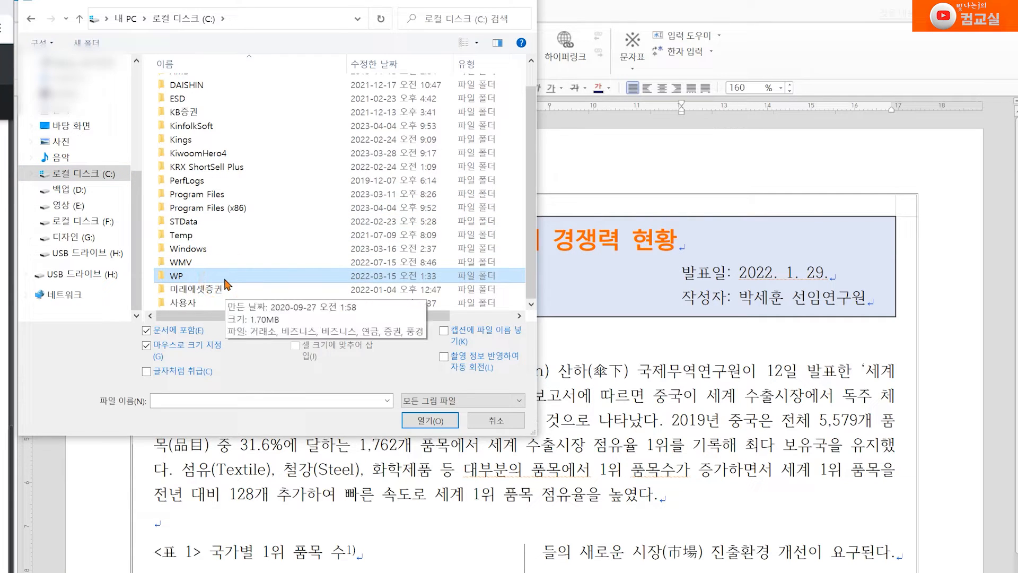
{"action": "left_click", "coordinate": [178, 280]}
{"action": "double_click", "coordinate": [178, 276]}
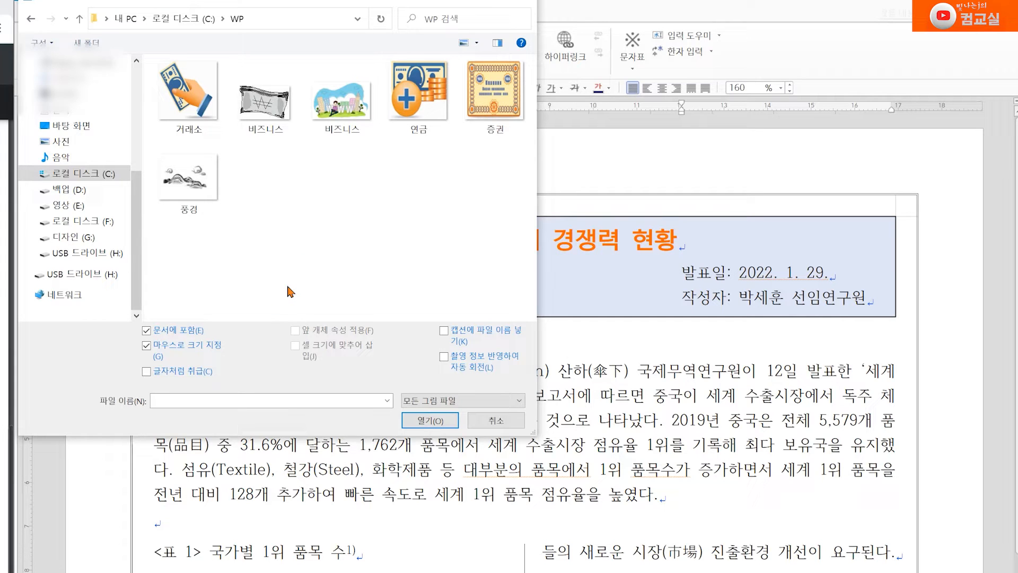
{"action": "left_click", "coordinate": [344, 112]}
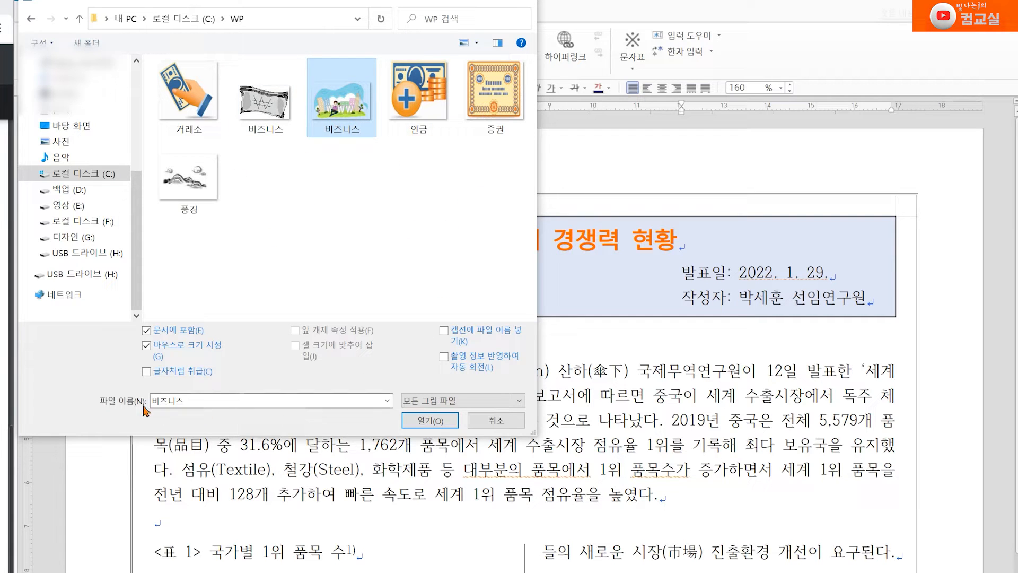
{"action": "left_click", "coordinate": [515, 402]}
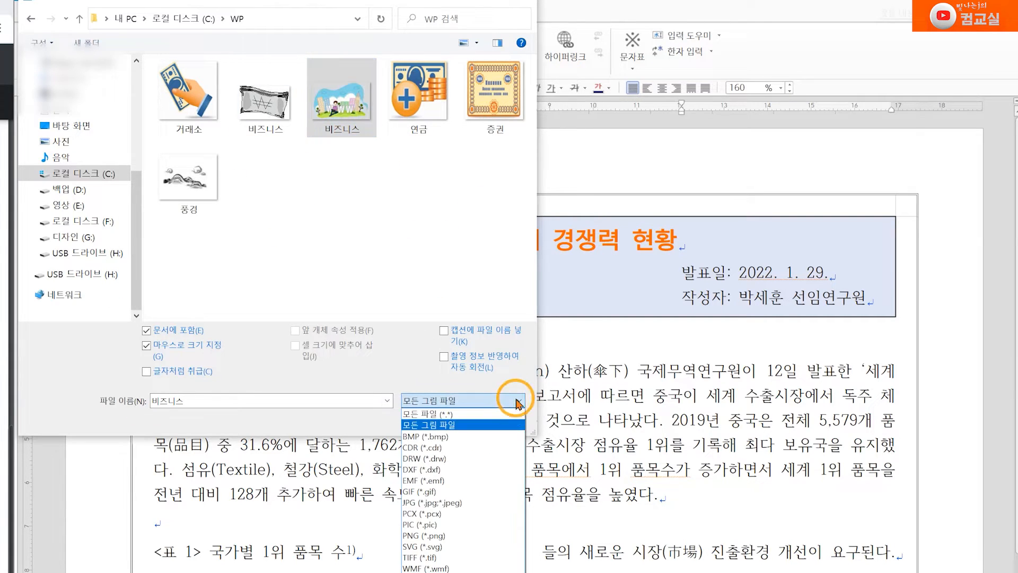
{"action": "left_click", "coordinate": [447, 426]}
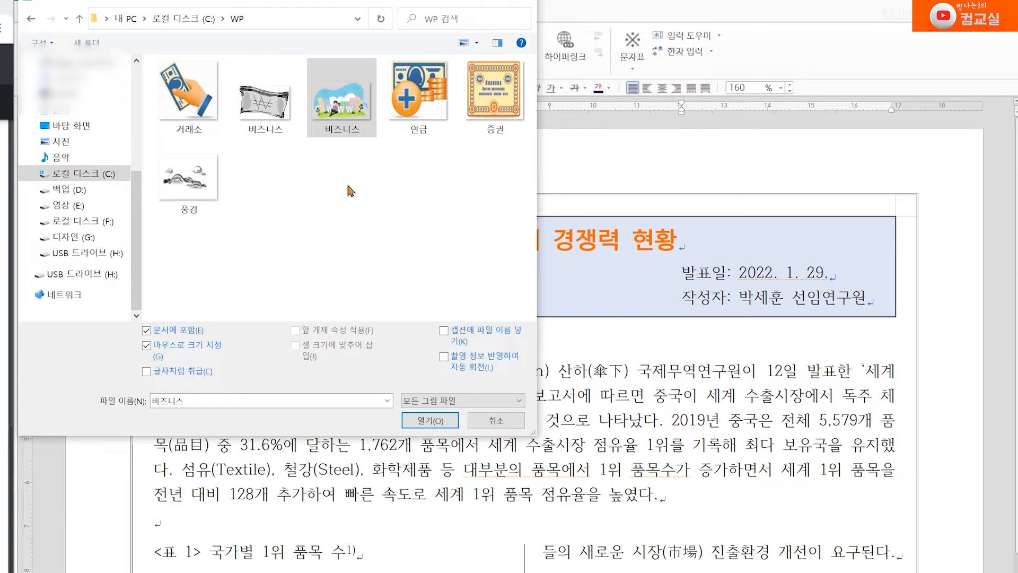
{"action": "left_click", "coordinate": [406, 261]}
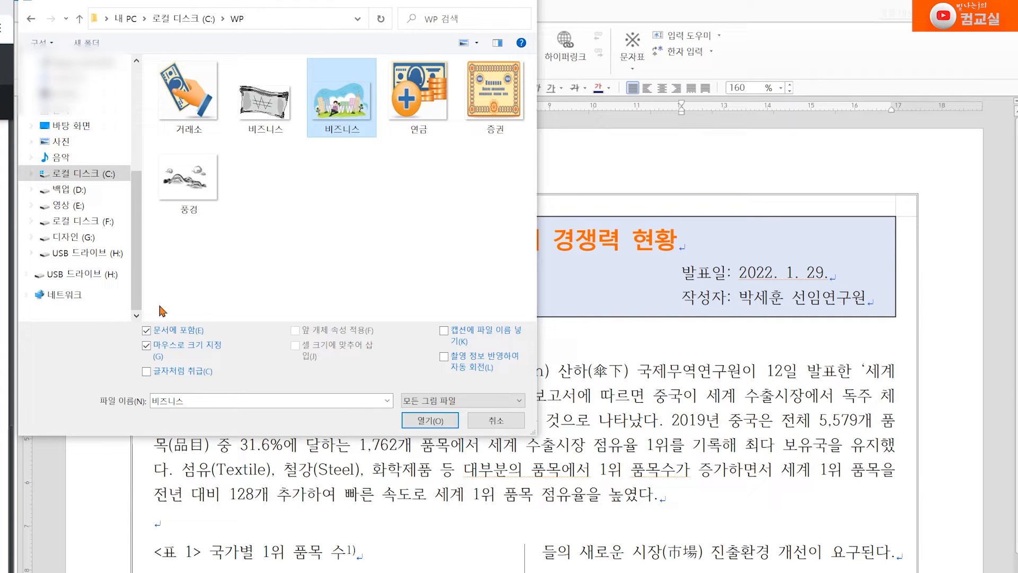
{"action": "left_click", "coordinate": [430, 421]}
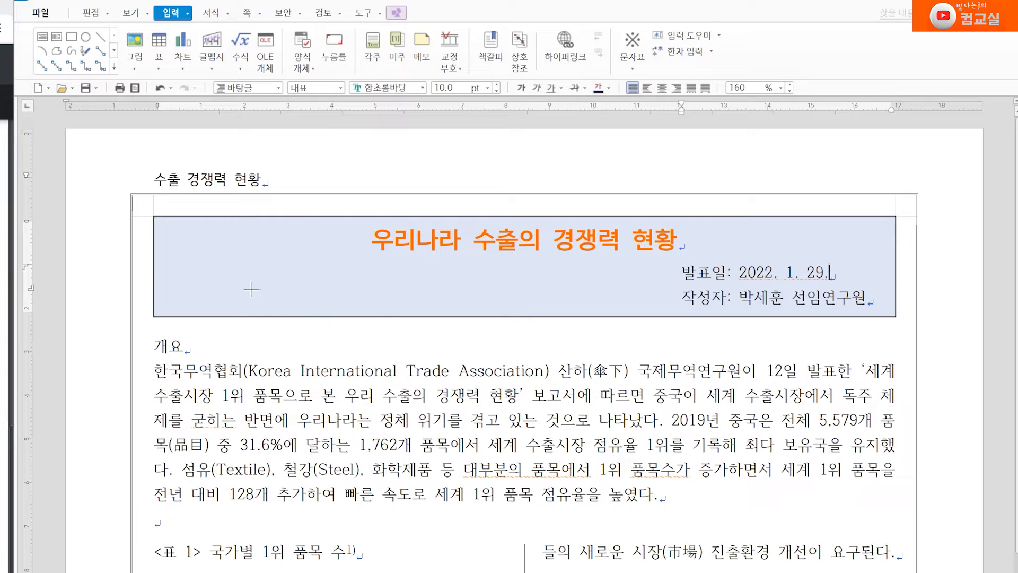
Draw the 비즈니스 picture's frame below the title box at 개요 and tick item 5 in the PDF
{"action": "left_click_drag", "start_coordinate": [247, 273], "coordinate": [423, 388]}
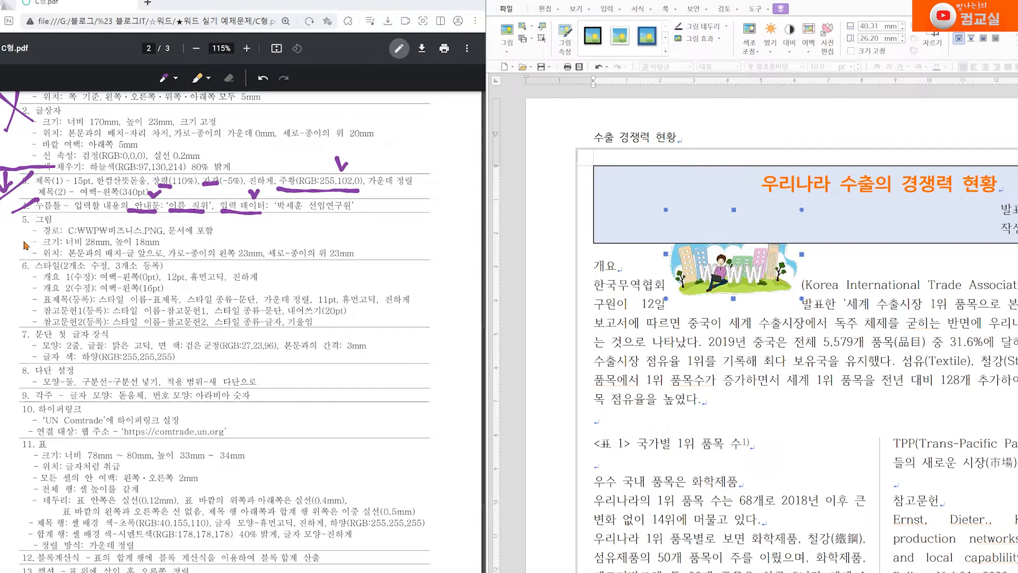
{"action": "mouse_move", "coordinate": [19, 239]}
{"action": "left_mouse_down"}
{"action": "mouse_move", "coordinate": [30, 237]}
{"action": "mouse_move", "coordinate": [32, 251]}
{"action": "left_mouse_up"}
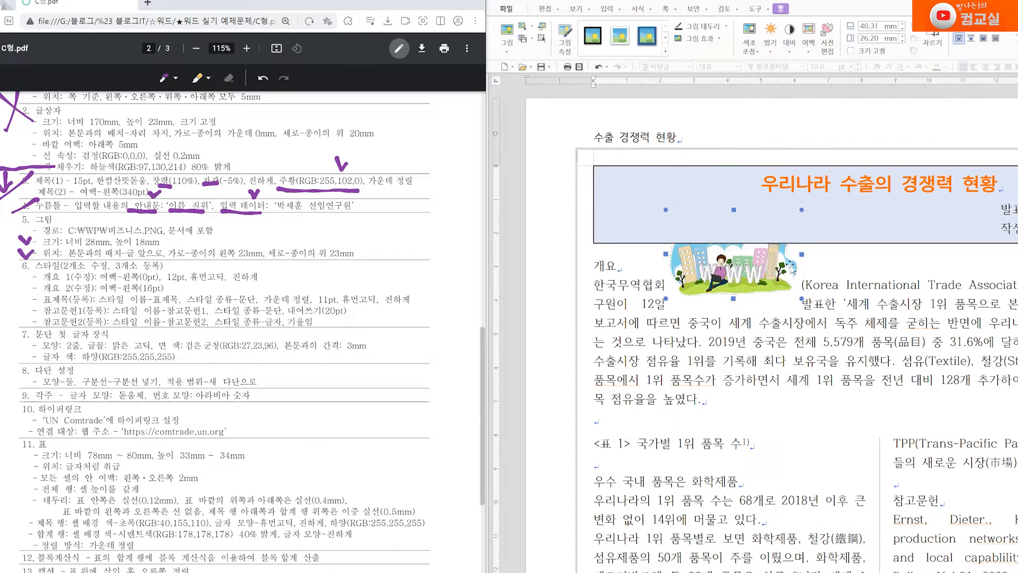
In the picture's properties, set width 28 mm and height 18 mm
{"action": "double_click", "coordinate": [739, 272]}
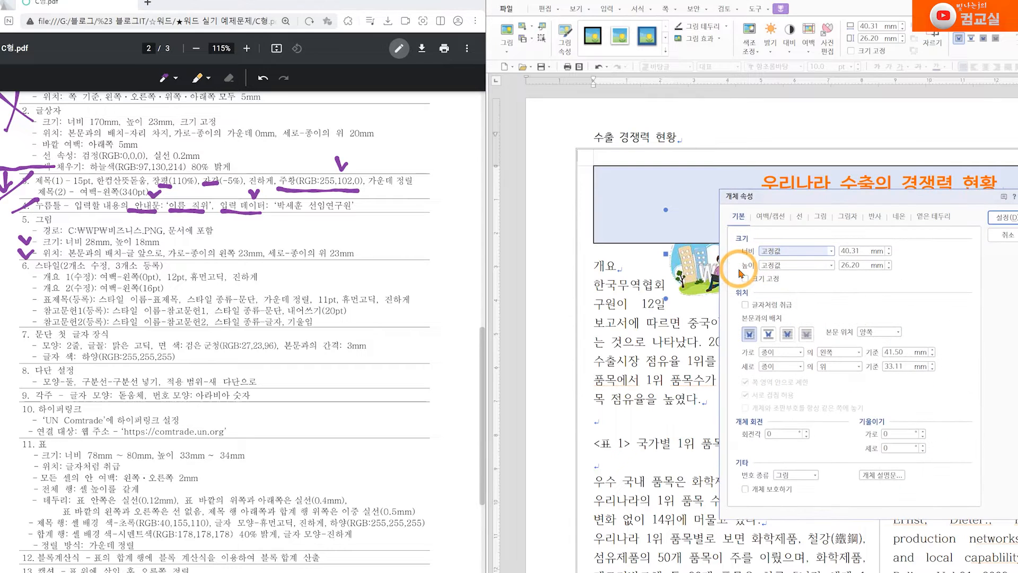
{"action": "left_click_drag", "start_coordinate": [911, 204], "coordinate": [782, 279]}
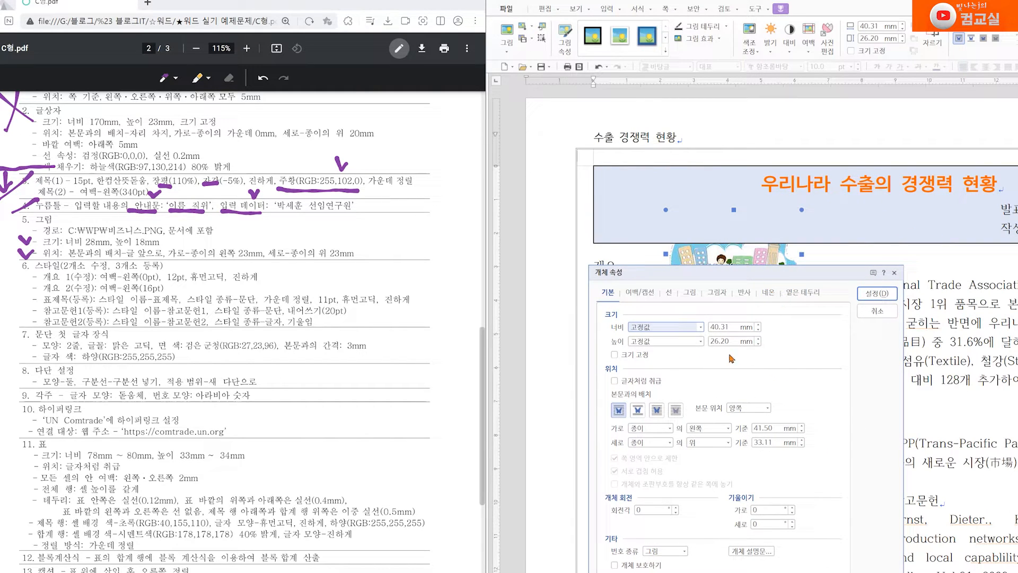
{"action": "double_click", "coordinate": [722, 327]}
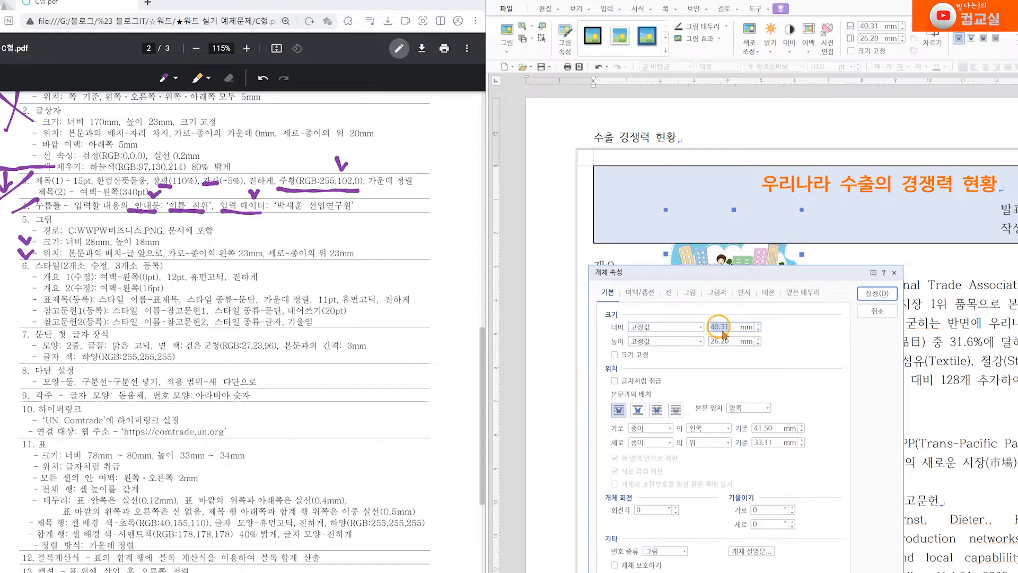
{"action": "type", "text": "28"}
{"action": "double_click", "coordinate": [726, 342]}
{"action": "type", "text": "18"}
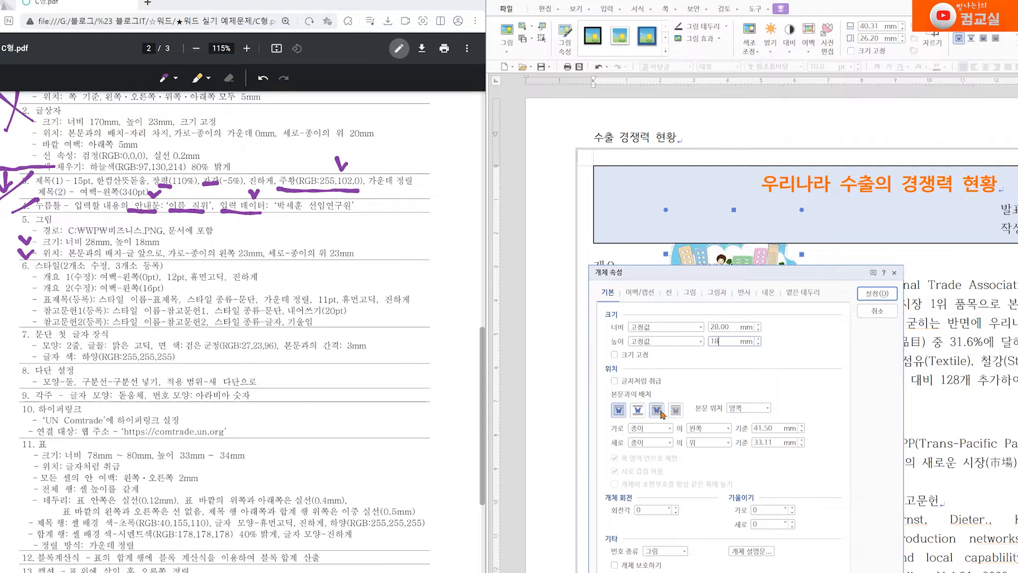
Place the picture in front of text at 23 mm horizontal and 23 mm vertical offsets, and apply
{"action": "left_click", "coordinate": [662, 414]}
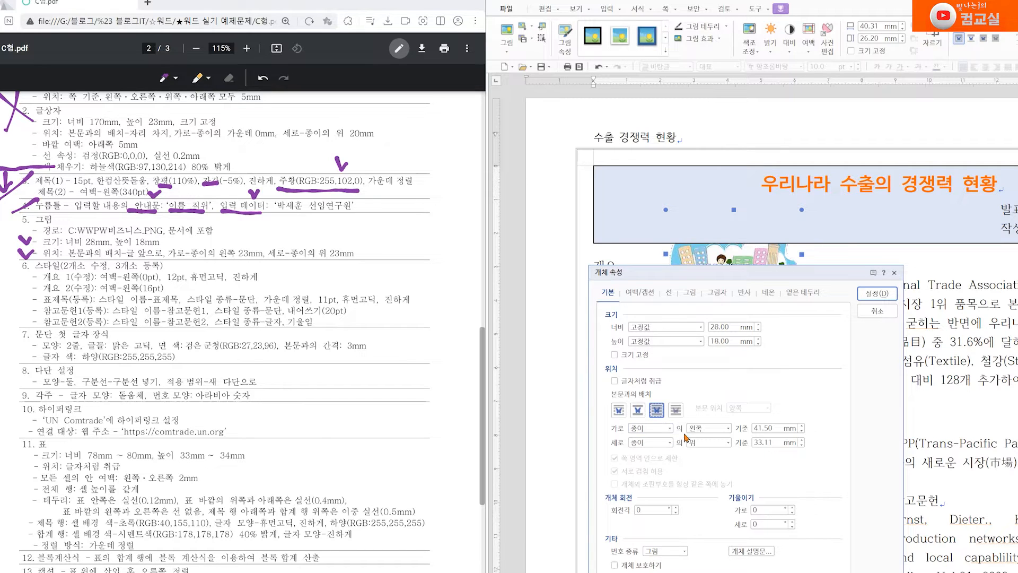
{"action": "double_click", "coordinate": [768, 429]}
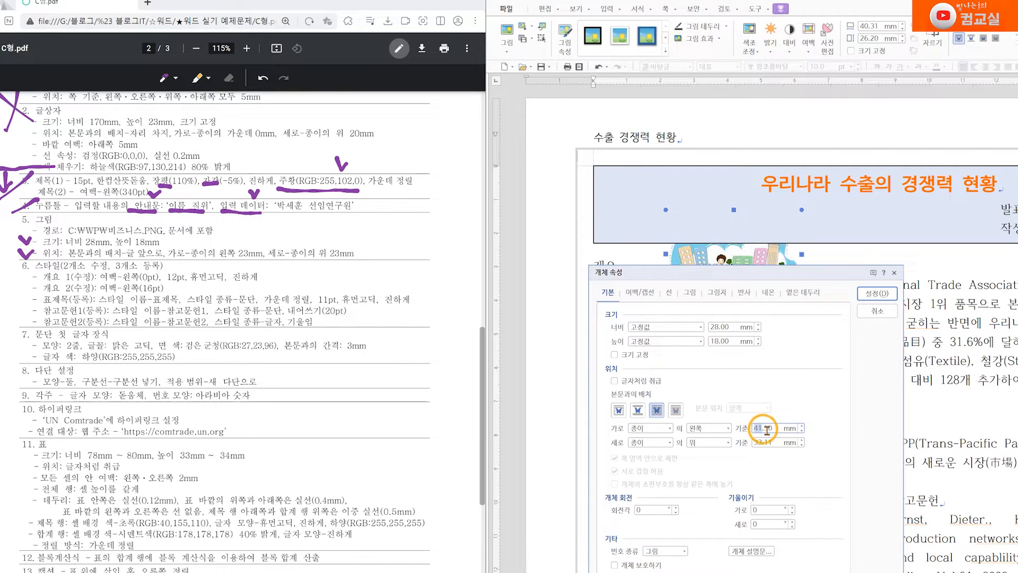
{"action": "type", "text": "23"}
{"action": "double_click", "coordinate": [760, 426]}
{"action": "type", "text": "23"}
{"action": "left_click", "coordinate": [757, 443]}
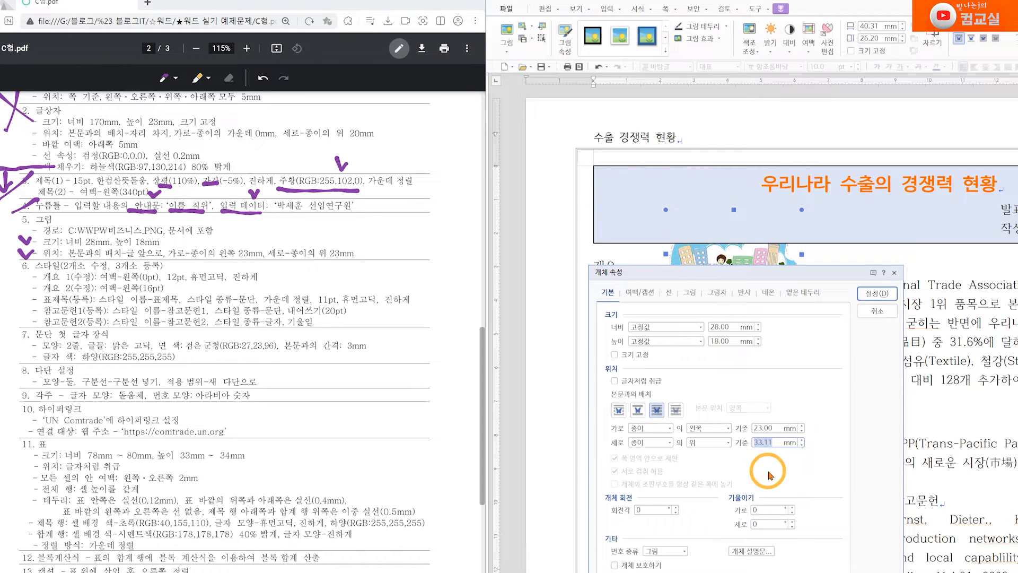
{"action": "type", "text": "23"}
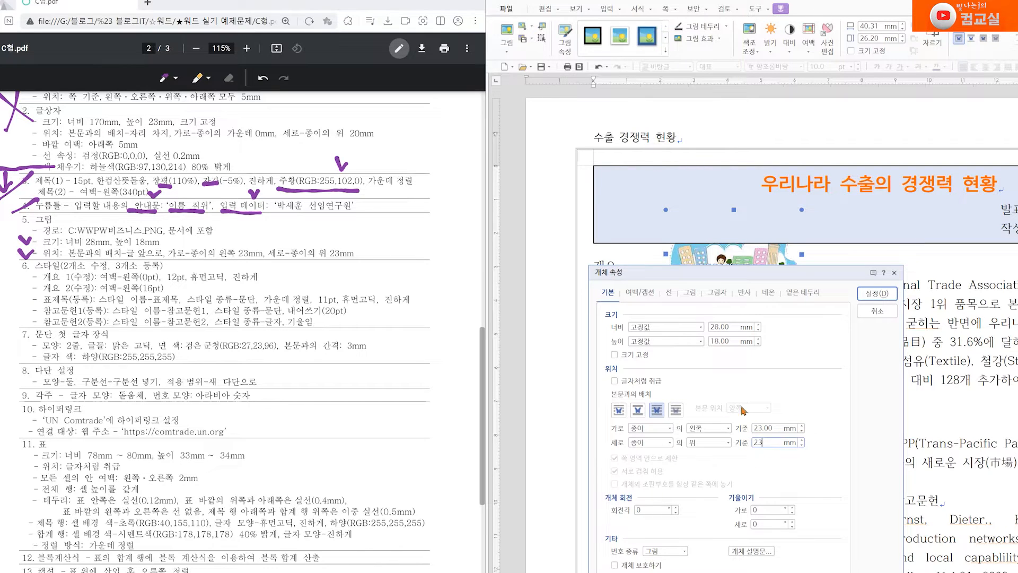
{"action": "left_click", "coordinate": [885, 300]}
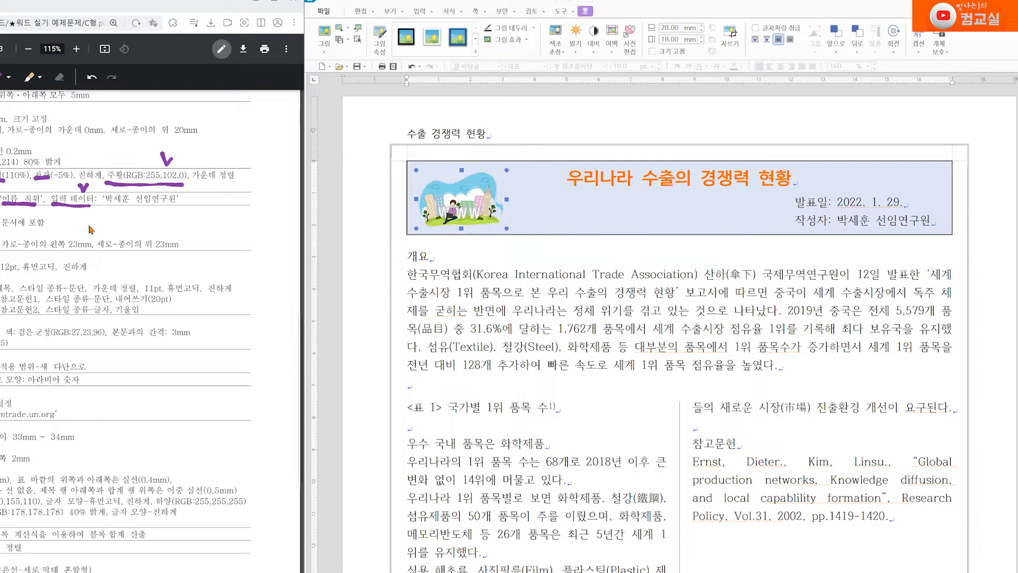
Jot a 좌우 reminder on the spec PDF and mirror the title-box picture left to right
{"action": "mouse_move", "coordinate": [142, 222]}
{"action": "left_mouse_down"}
{"action": "mouse_move", "coordinate": [172, 231]}
{"action": "mouse_move", "coordinate": [185, 203]}
{"action": "mouse_move", "coordinate": [183, 223]}
{"action": "mouse_move", "coordinate": [197, 220]}
{"action": "mouse_move", "coordinate": [185, 229]}
{"action": "left_mouse_up"}
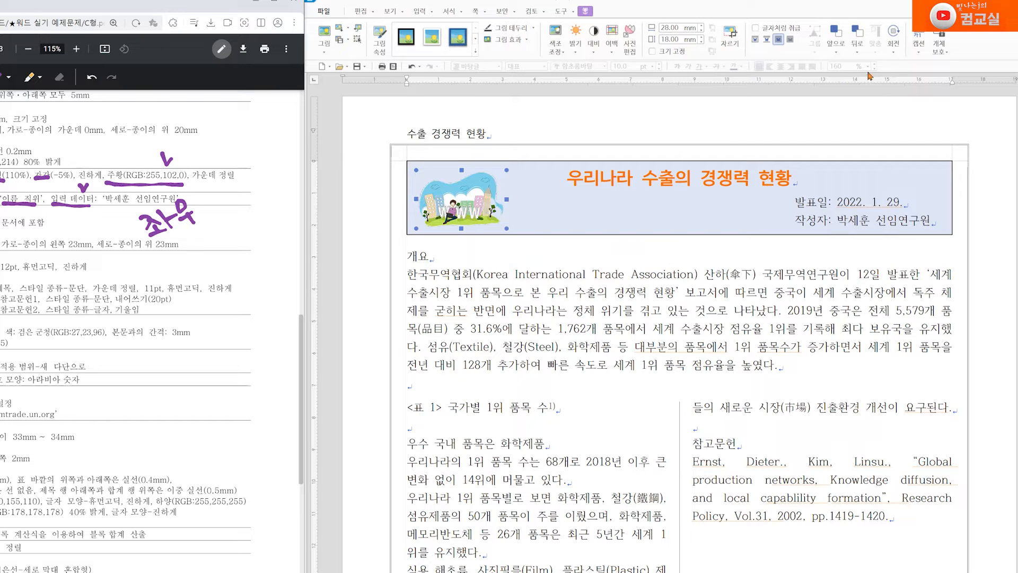
{"action": "left_click", "coordinate": [896, 56]}
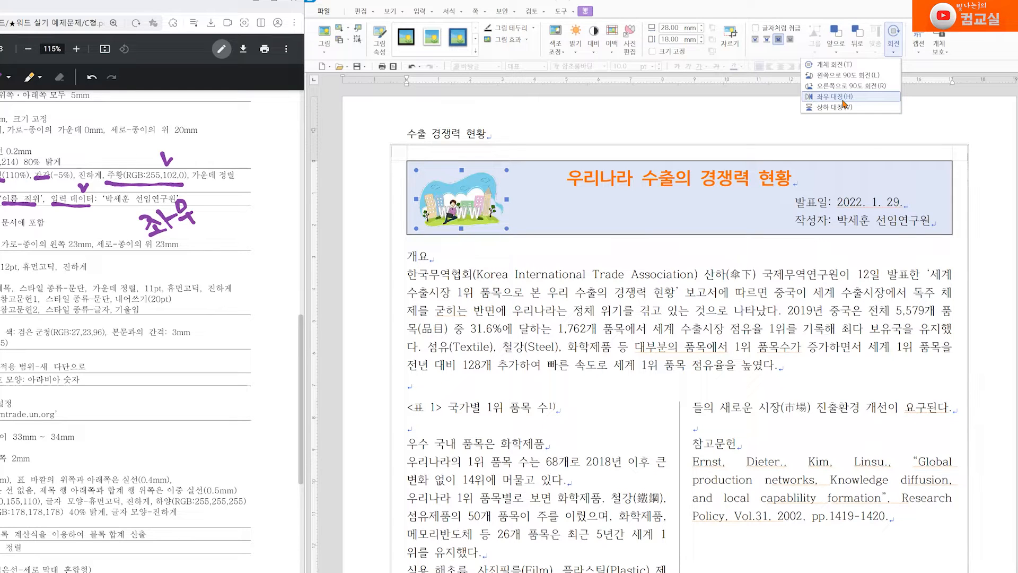
{"action": "left_click", "coordinate": [834, 99]}
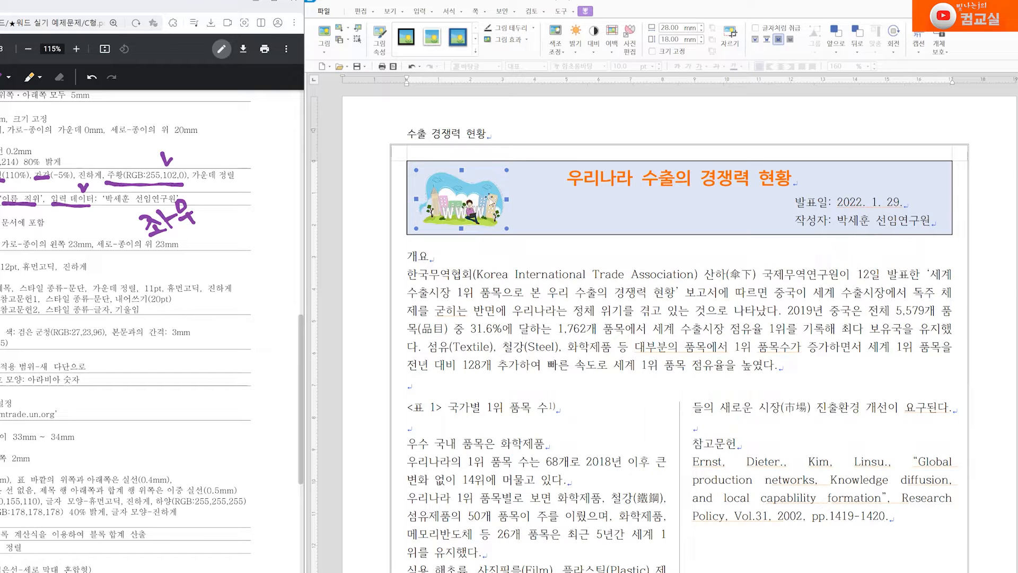
Undo an accidental upside-down flip and mark an arrow beside the input data line
{"action": "left_click", "coordinate": [896, 53]}
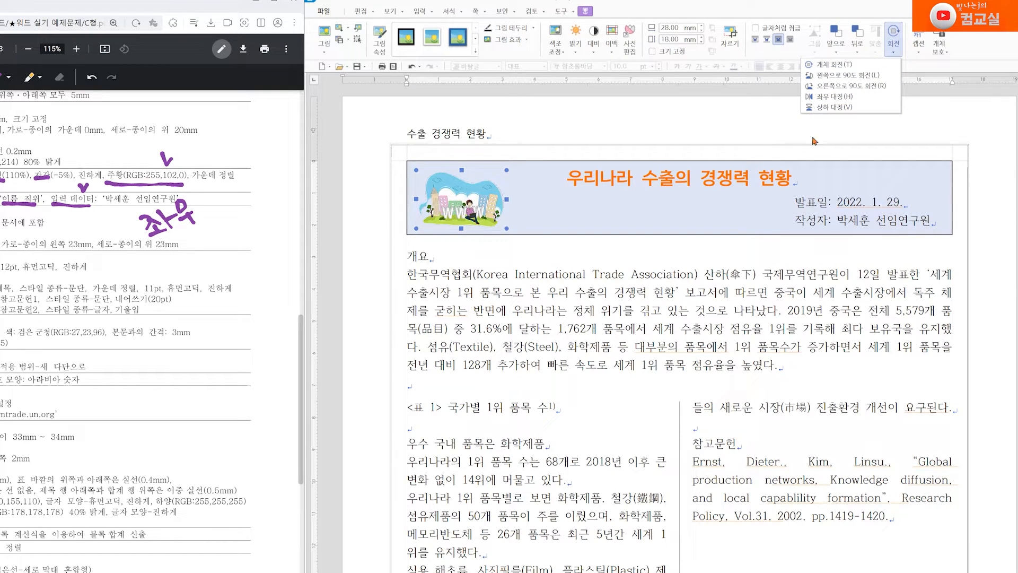
{"action": "left_click", "coordinate": [827, 109]}
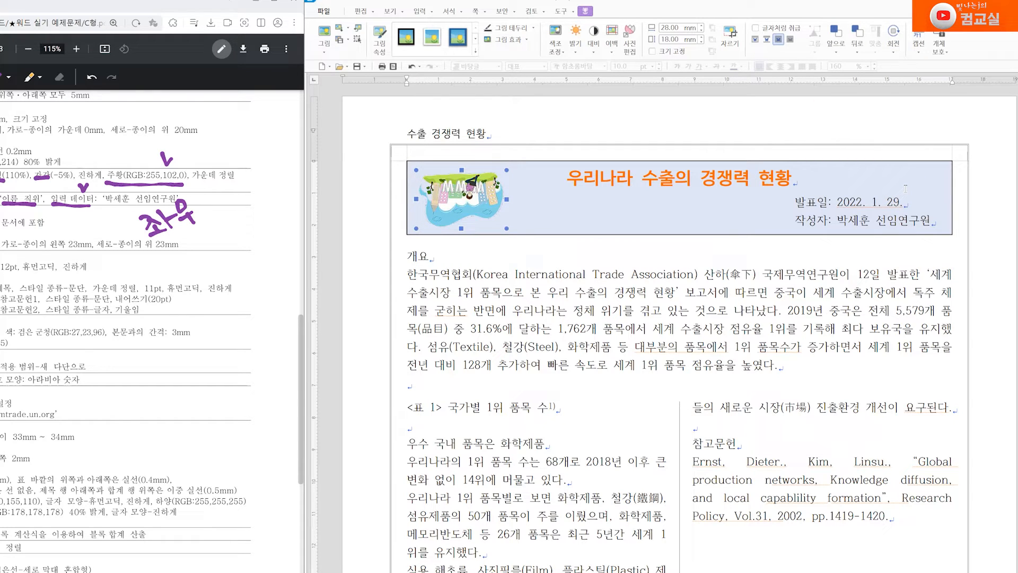
{"action": "key", "text": "ctrl+z"}
{"action": "key", "text": "ctrl+z"}
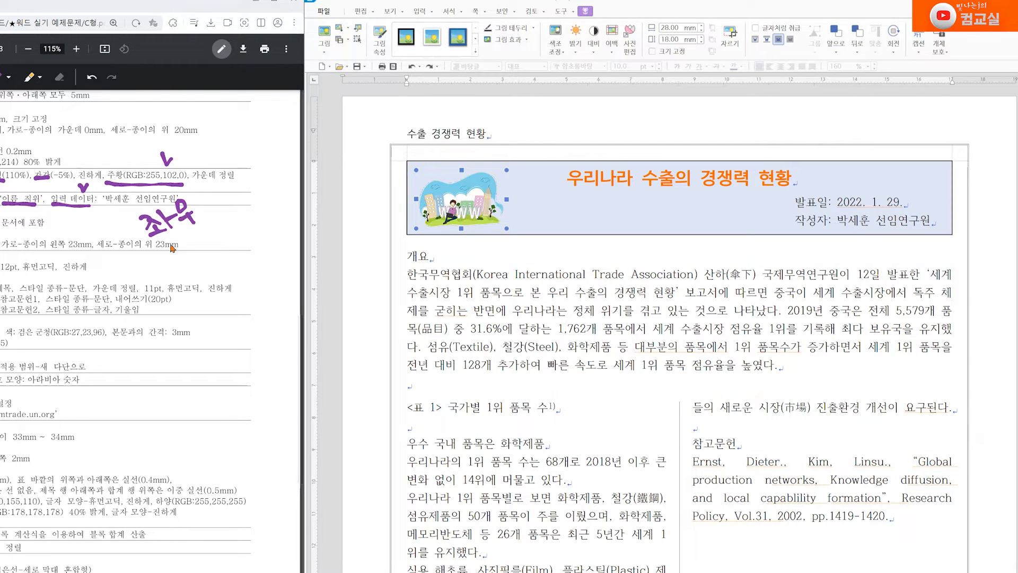
{"action": "mouse_move", "coordinate": [229, 224]}
{"action": "left_mouse_down"}
{"action": "mouse_move", "coordinate": [231, 194]}
{"action": "mouse_move", "coordinate": [238, 208]}
{"action": "mouse_move", "coordinate": [249, 200]}
{"action": "mouse_move", "coordinate": [236, 233]}
{"action": "mouse_move", "coordinate": [259, 214]}
{"action": "left_mouse_up"}
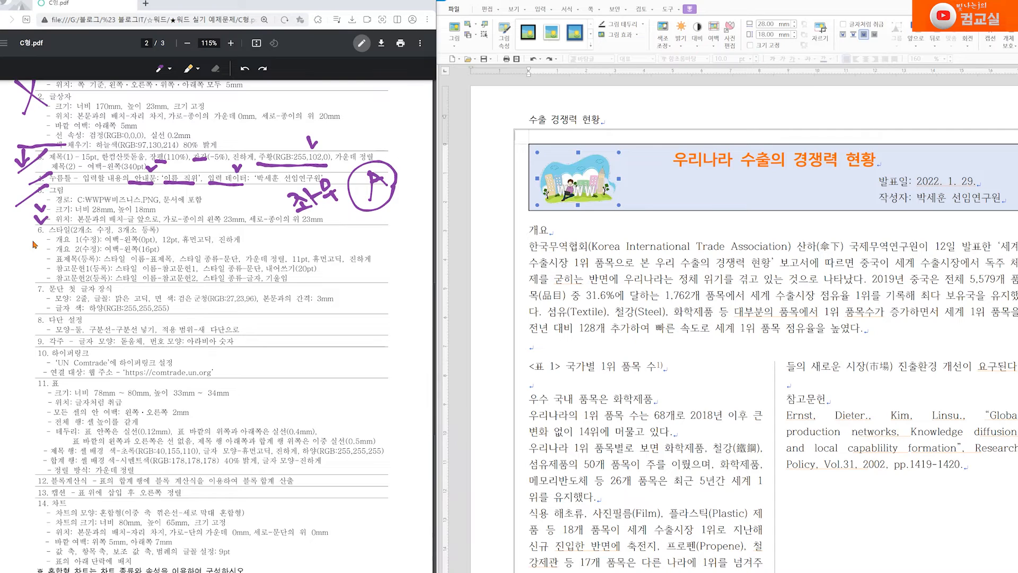
Check off the numbered headings 1. 개요 through 3. 세계시장에서의 위치 on the layout page
{"action": "scroll", "coordinate": [49, 250], "scroll_direction": "down", "scroll_amount": 7}
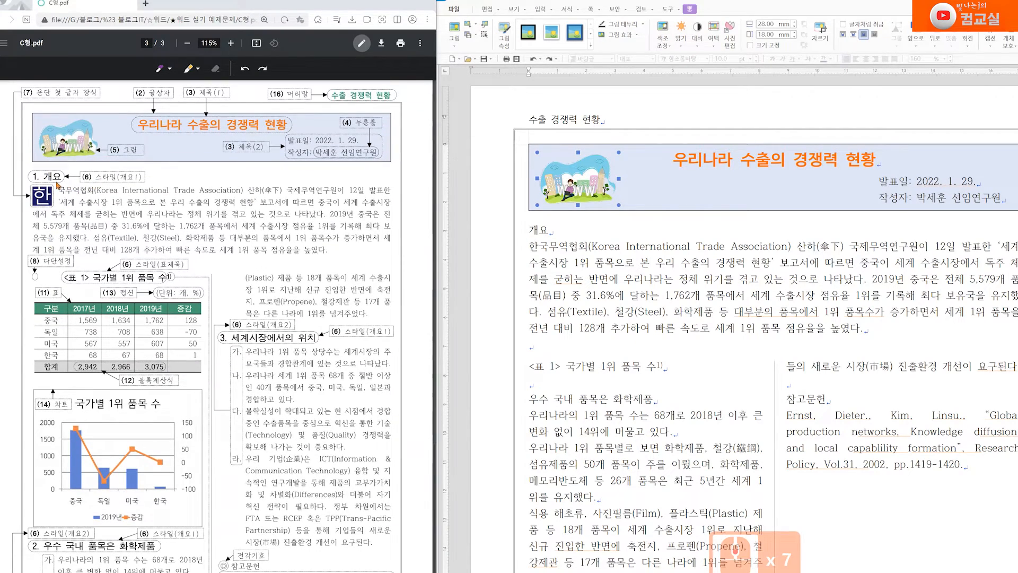
{"action": "left_click_drag", "start_coordinate": [31, 165], "coordinate": [42, 160]}
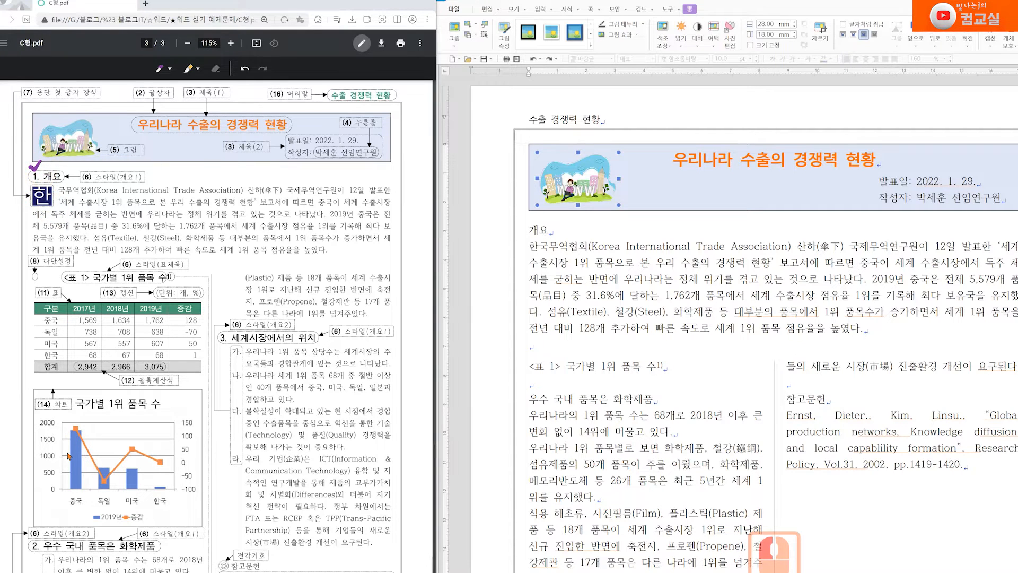
{"action": "scroll", "coordinate": [68, 455], "scroll_direction": "down", "scroll_amount": 3}
{"action": "left_click_drag", "start_coordinate": [21, 460], "coordinate": [33, 455]}
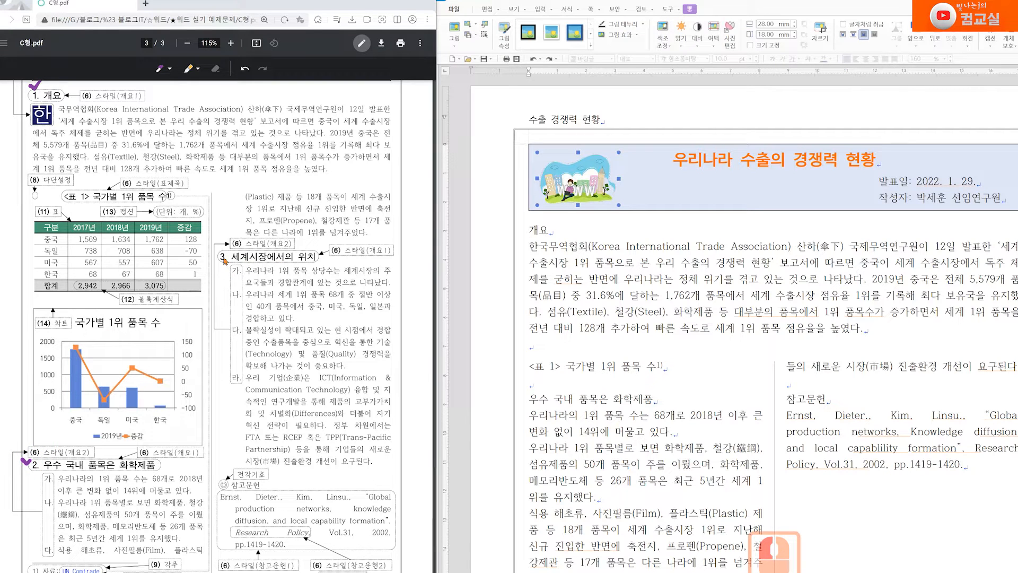
{"action": "left_click_drag", "start_coordinate": [217, 246], "coordinate": [229, 244]}
{"action": "scroll", "coordinate": [226, 281], "scroll_direction": "up", "scroll_amount": 6}
{"action": "left_click_drag", "start_coordinate": [116, 261], "coordinate": [137, 264]}
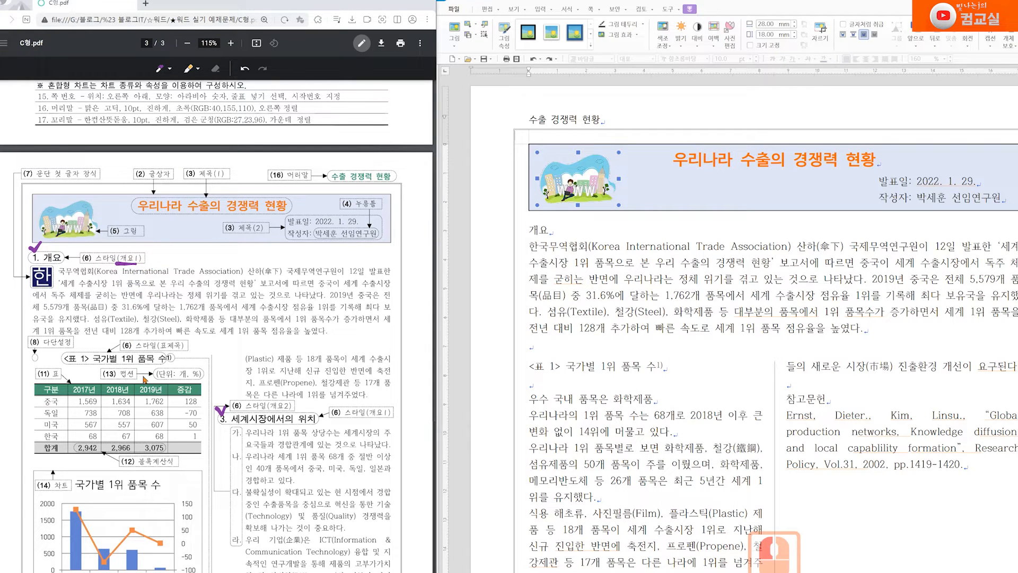
{"action": "scroll", "coordinate": [144, 379], "scroll_direction": "down", "scroll_amount": 6}
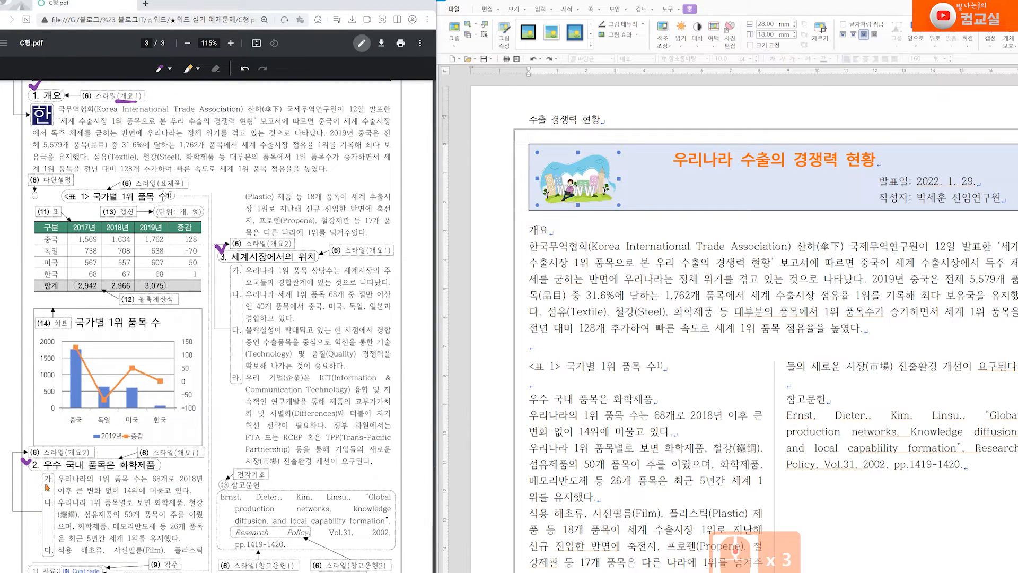
Dot the 가. items and tick the 개요2, 참고문헌2, 표제목 labels and the 개요 1(수정) line
{"action": "left_click", "coordinate": [40, 484]}
{"action": "left_click", "coordinate": [44, 510]}
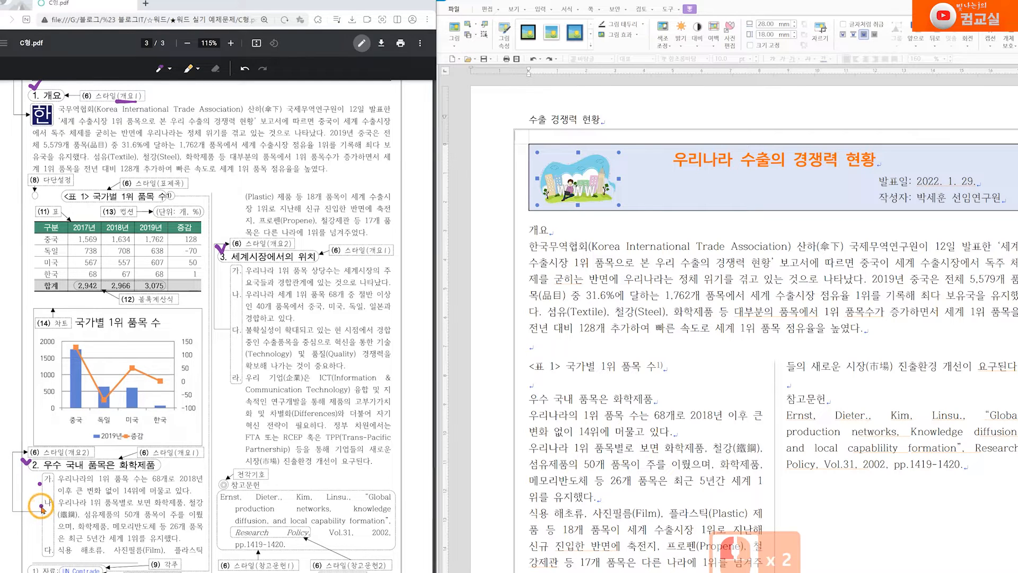
{"action": "left_click_drag", "start_coordinate": [77, 440], "coordinate": [87, 439]}
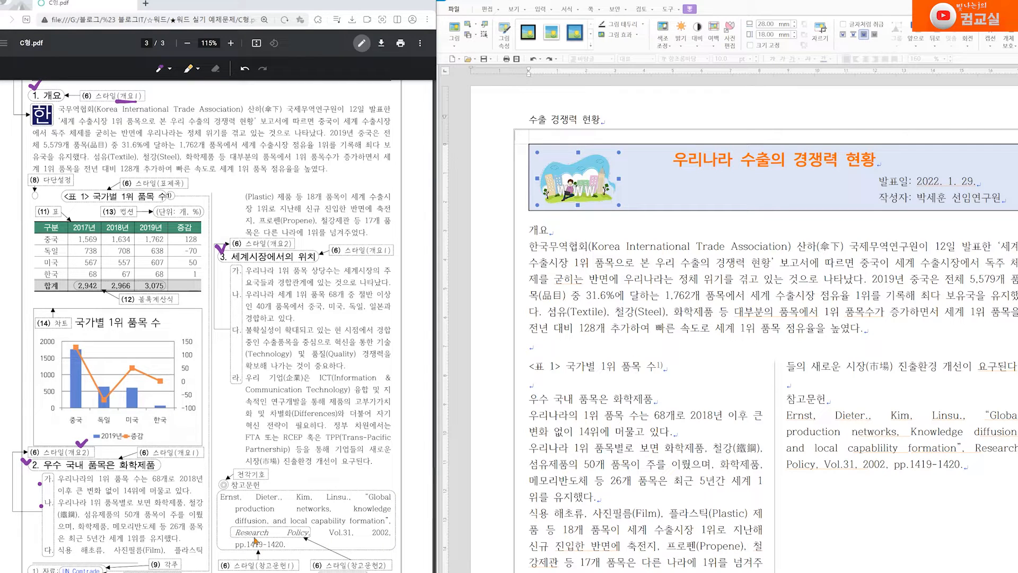
{"action": "left_click", "coordinate": [289, 551]}
{"action": "left_click_drag", "start_coordinate": [375, 552], "coordinate": [388, 550]}
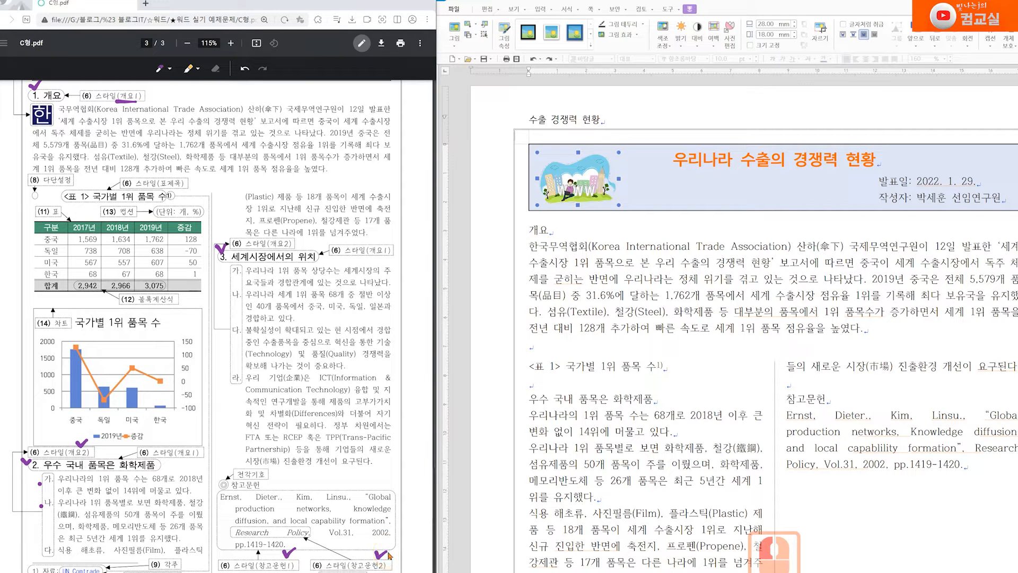
{"action": "scroll", "coordinate": [313, 520], "scroll_direction": "up", "scroll_amount": 2}
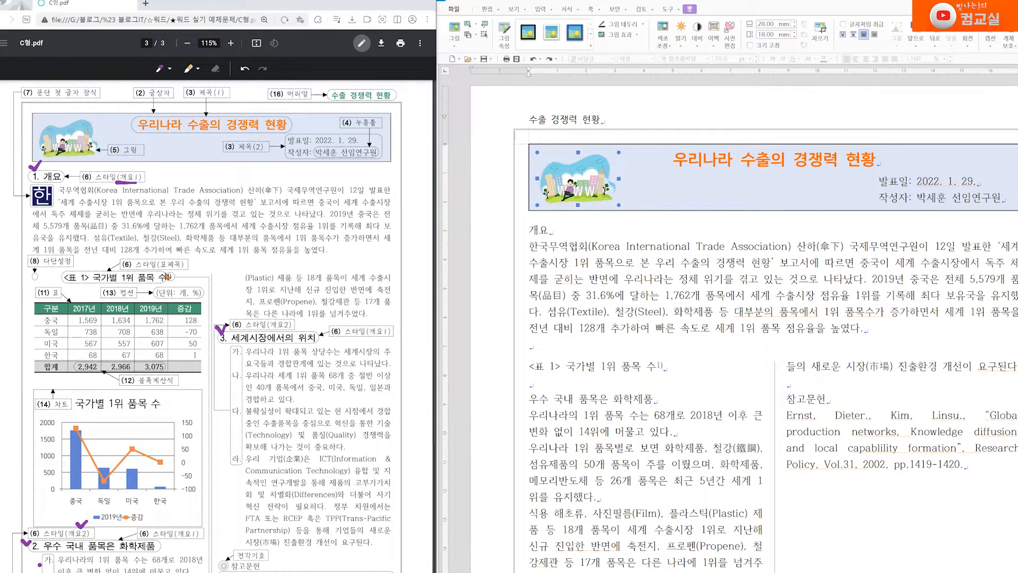
{"action": "left_click_drag", "start_coordinate": [173, 256], "coordinate": [186, 251]}
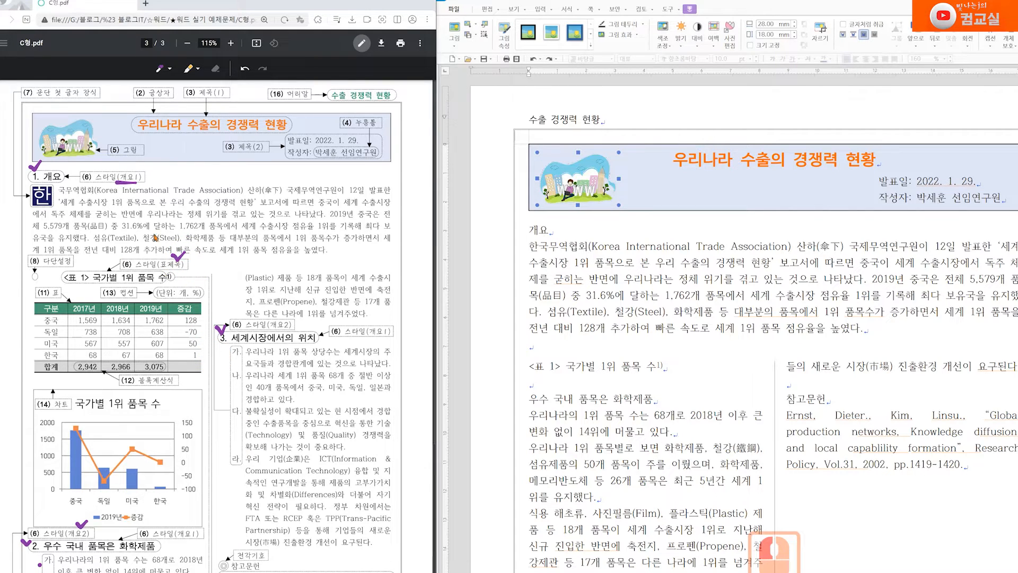
{"action": "scroll", "coordinate": [242, 458], "scroll_direction": "up", "scroll_amount": 10}
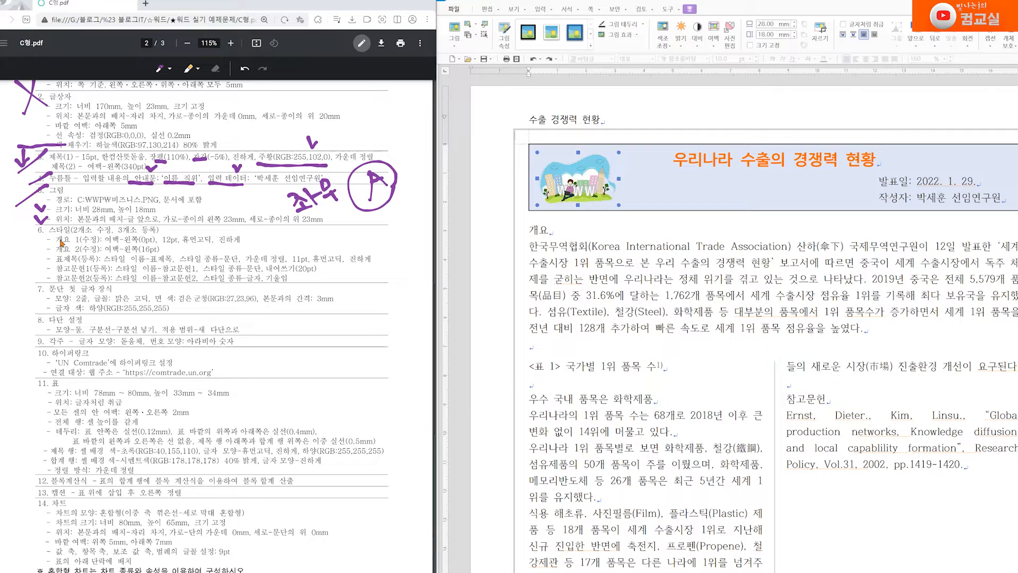
{"action": "left_click_drag", "start_coordinate": [57, 237], "coordinate": [42, 243]}
Select the 개요 heading, edit the 개요 1 style and set its left margin to 0 pt
{"action": "double_click", "coordinate": [535, 232]}
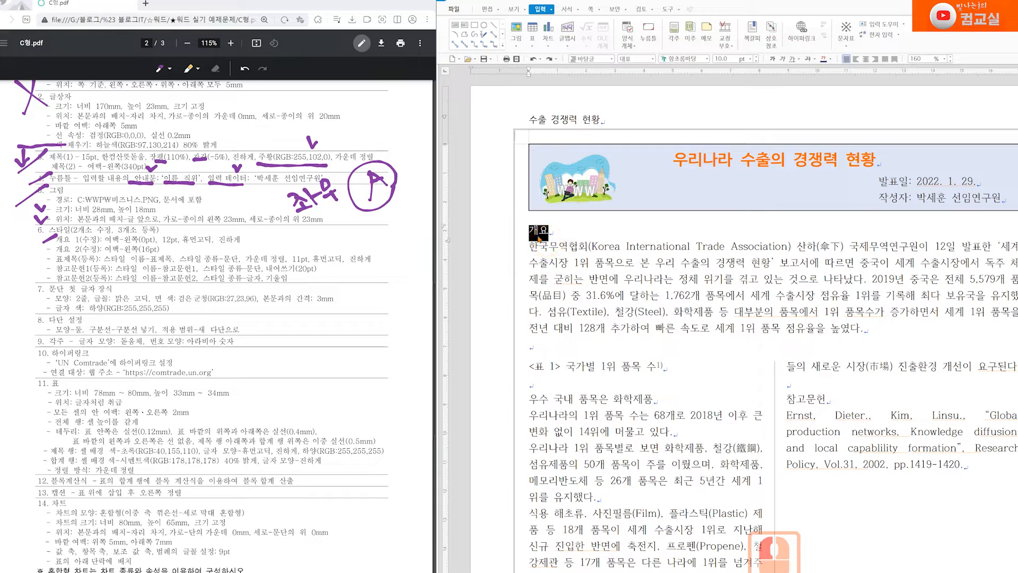
{"action": "right_click", "coordinate": [538, 236]}
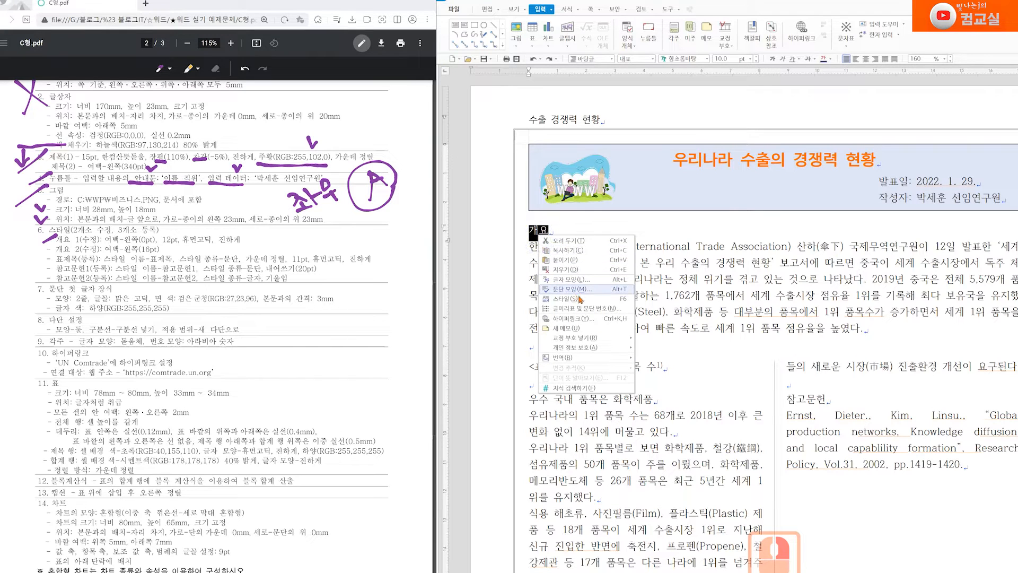
{"action": "left_click", "coordinate": [585, 300]}
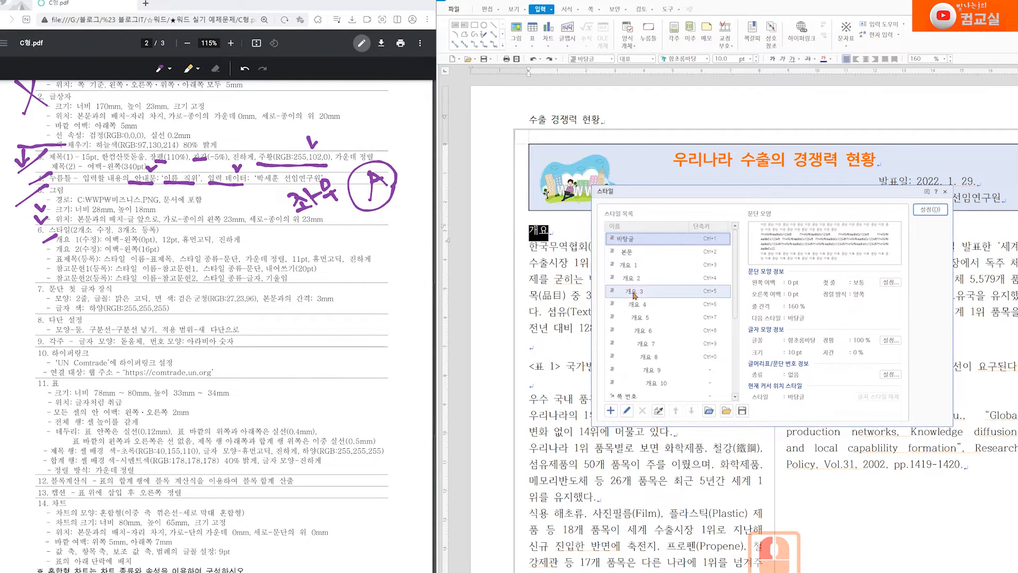
{"action": "left_click", "coordinate": [628, 266]}
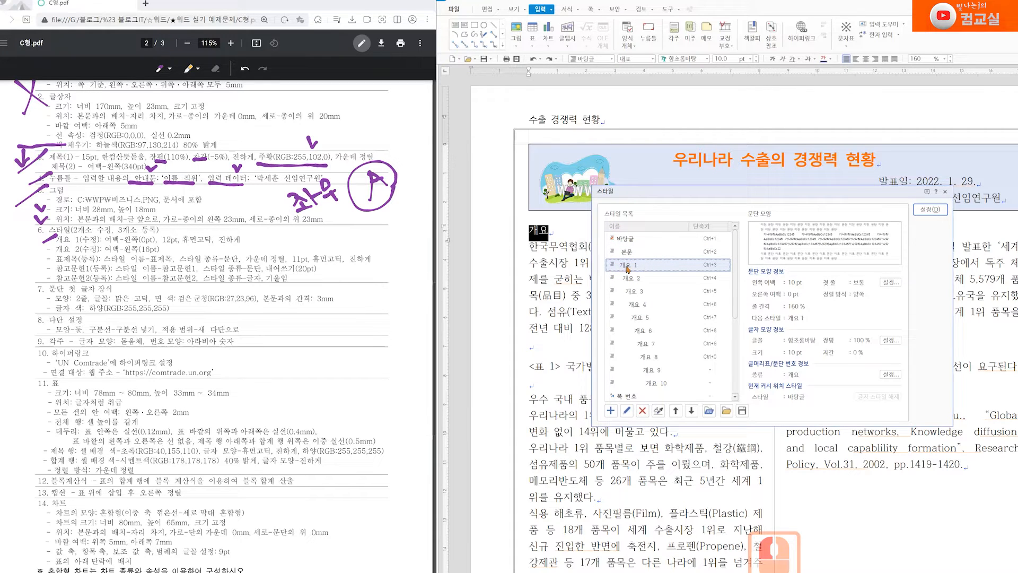
{"action": "left_click", "coordinate": [627, 411]}
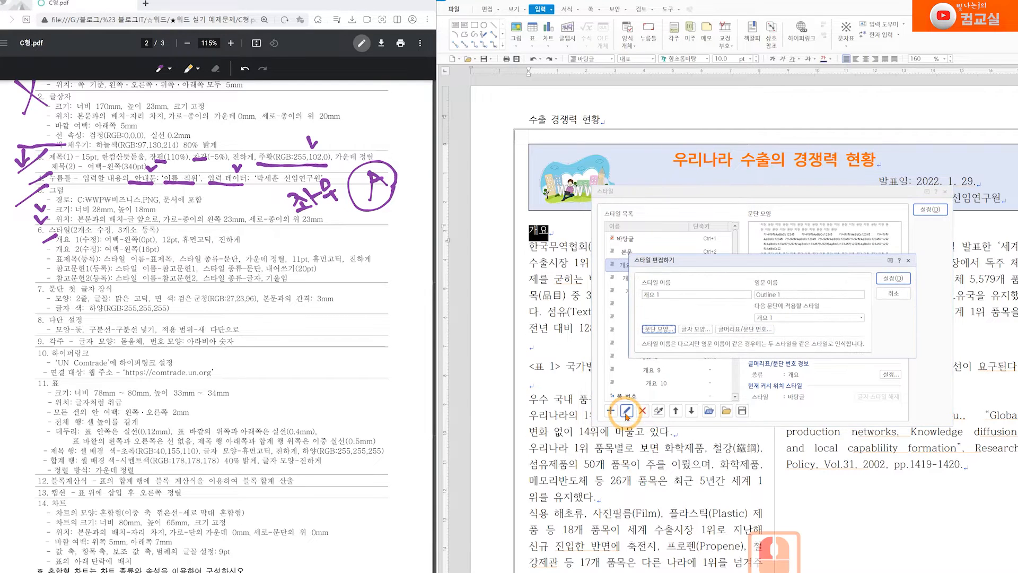
{"action": "left_click", "coordinate": [656, 335]}
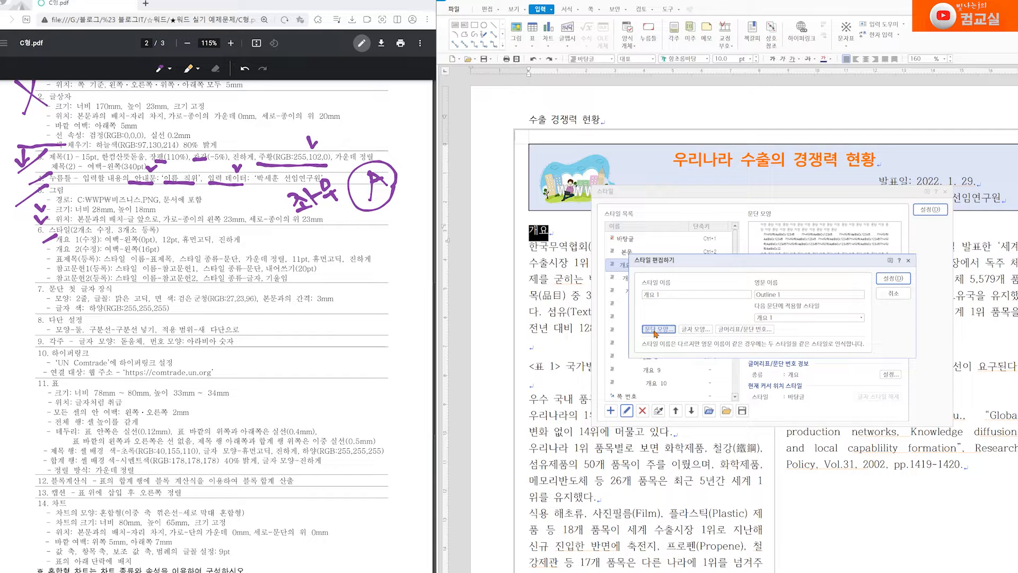
{"action": "left_click", "coordinate": [656, 335]}
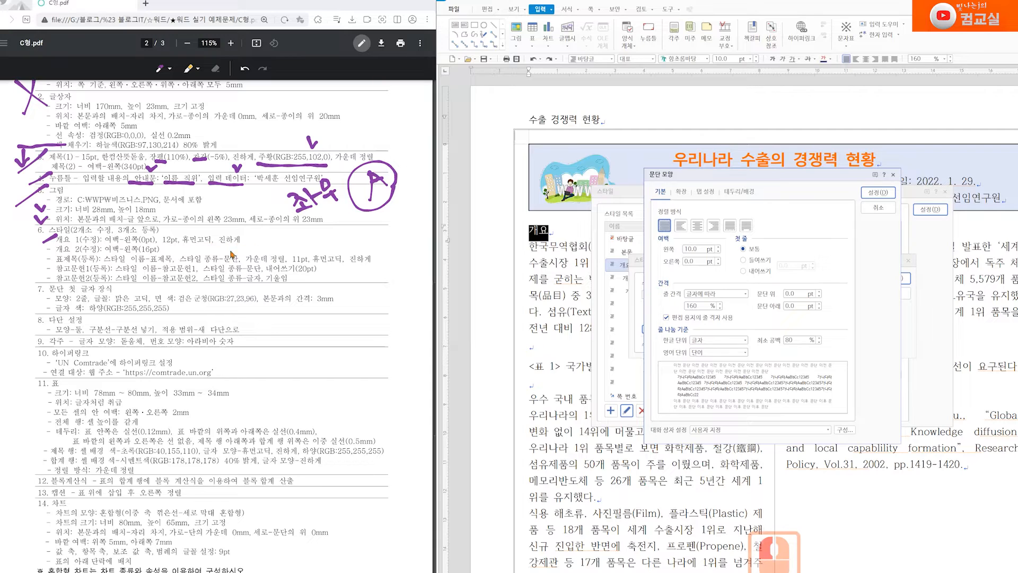
{"action": "left_click", "coordinate": [662, 252]}
{"action": "double_click", "coordinate": [707, 307]}
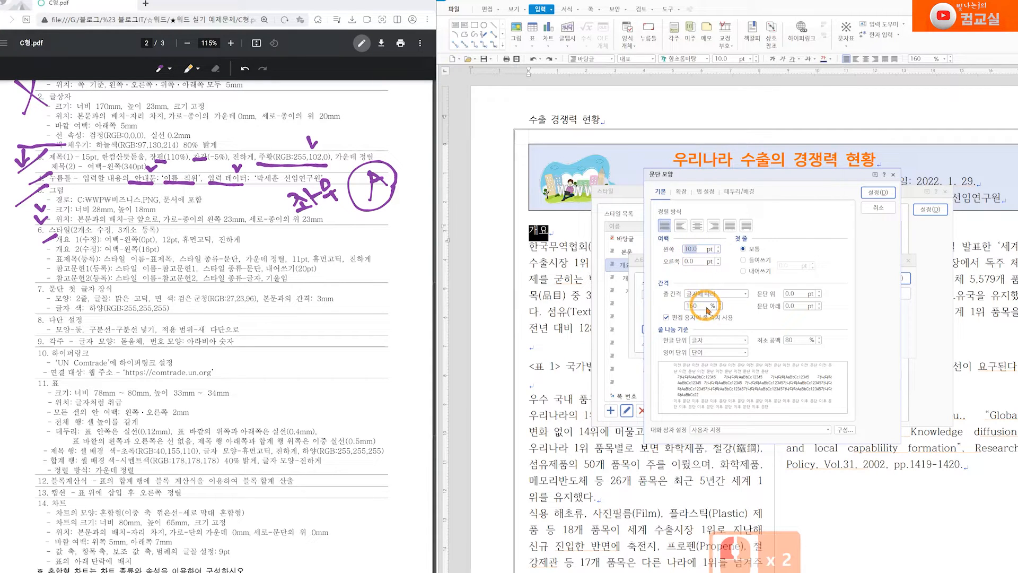
{"action": "type", "text": "0"}
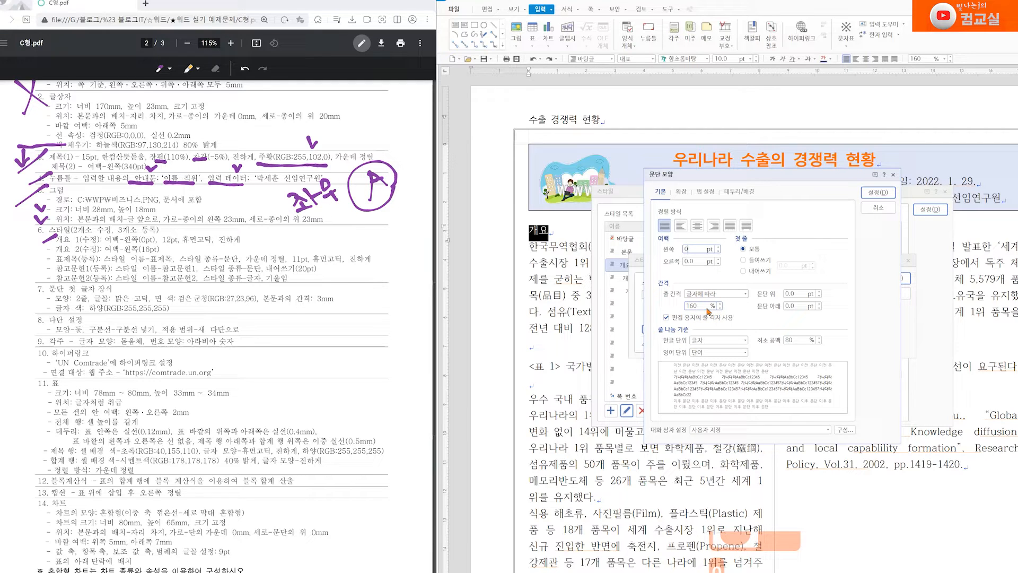
{"action": "key", "text": "Return"}
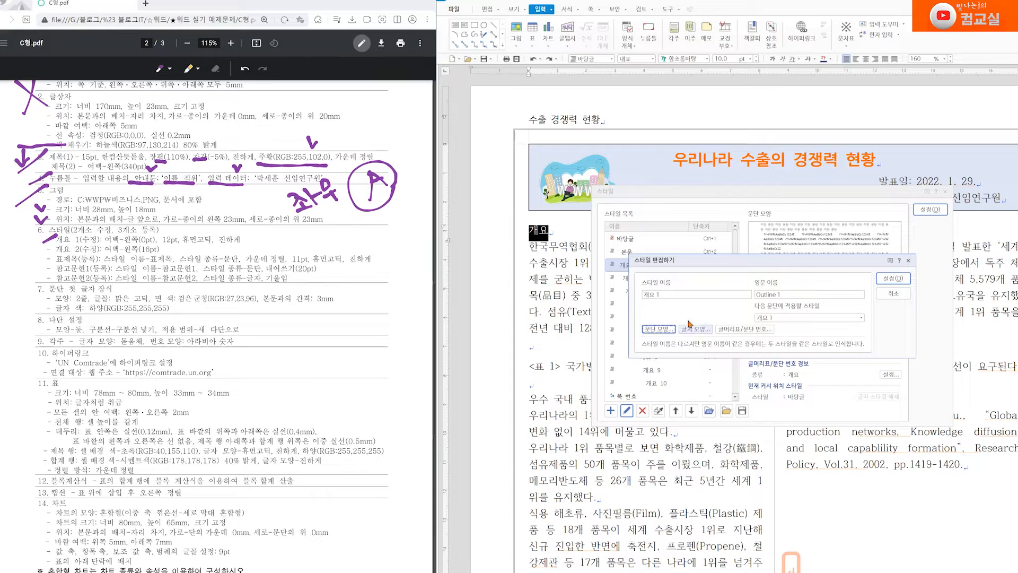
Give 개요 1 bold 12 pt 휴먼고딕 text, save it, and apply it to the heading
{"action": "left_click", "coordinate": [689, 321]}
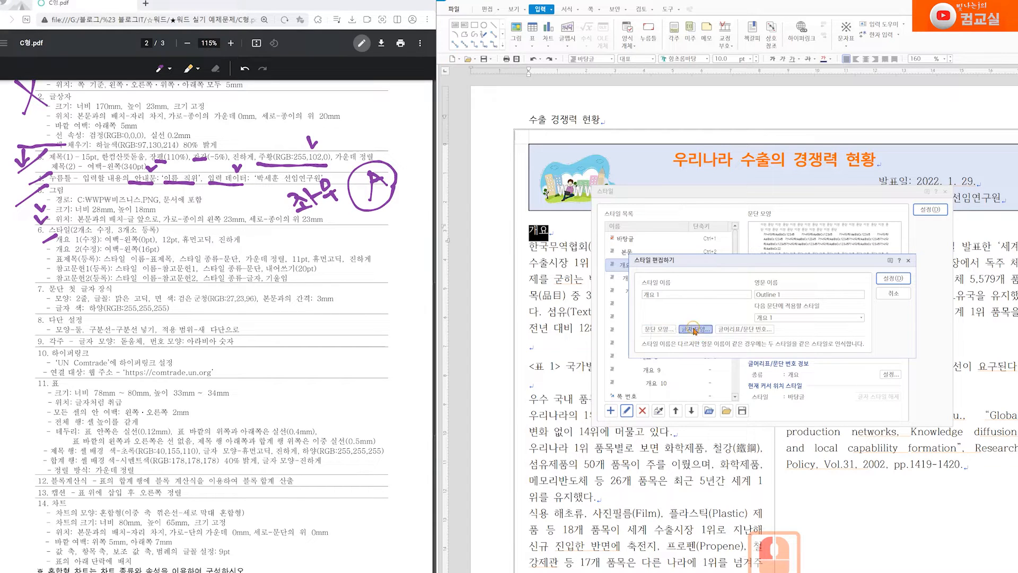
{"action": "left_click", "coordinate": [693, 328]}
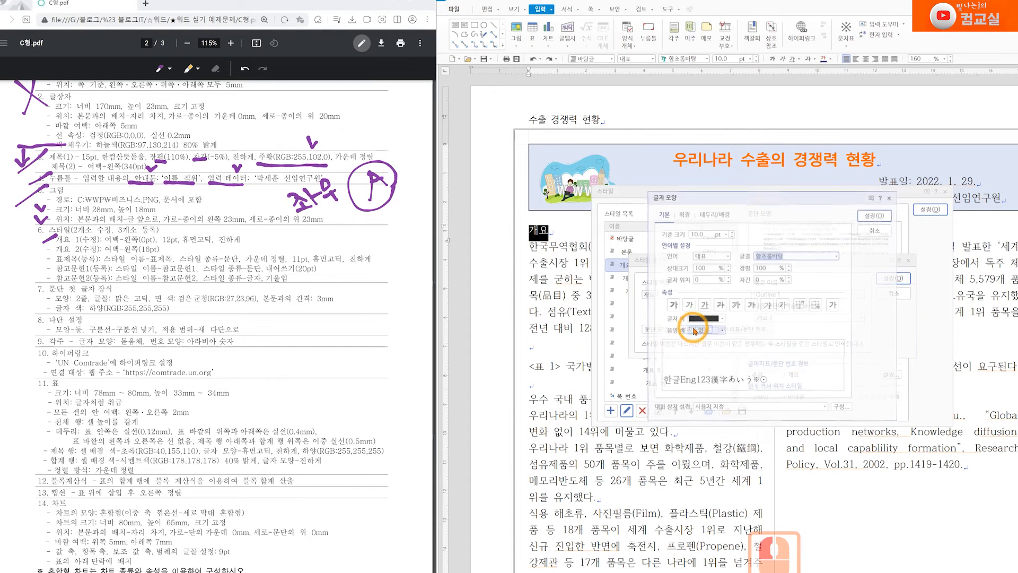
{"action": "double_click", "coordinate": [697, 233]}
{"action": "type", "text": "12"}
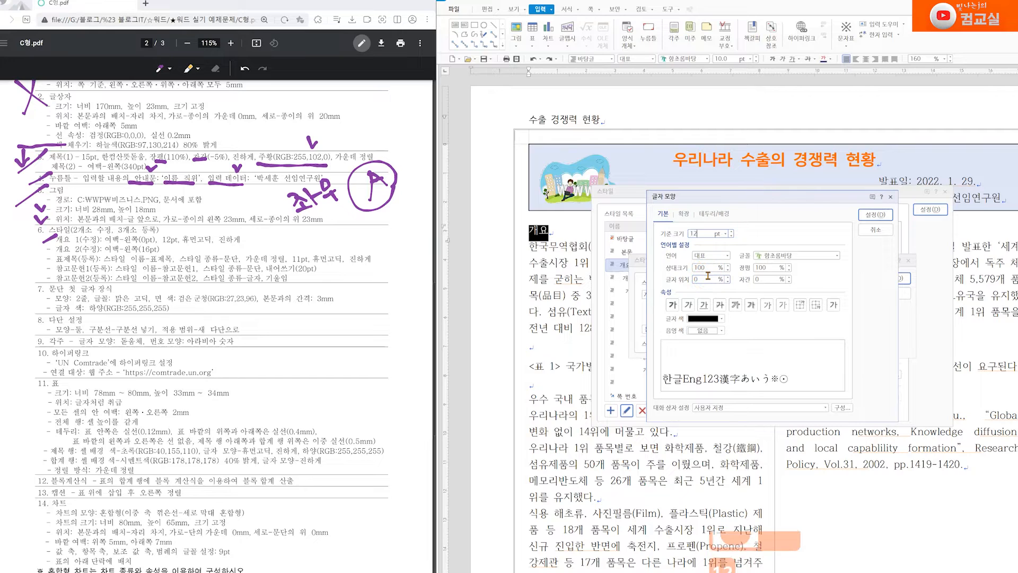
{"action": "double_click", "coordinate": [778, 255]}
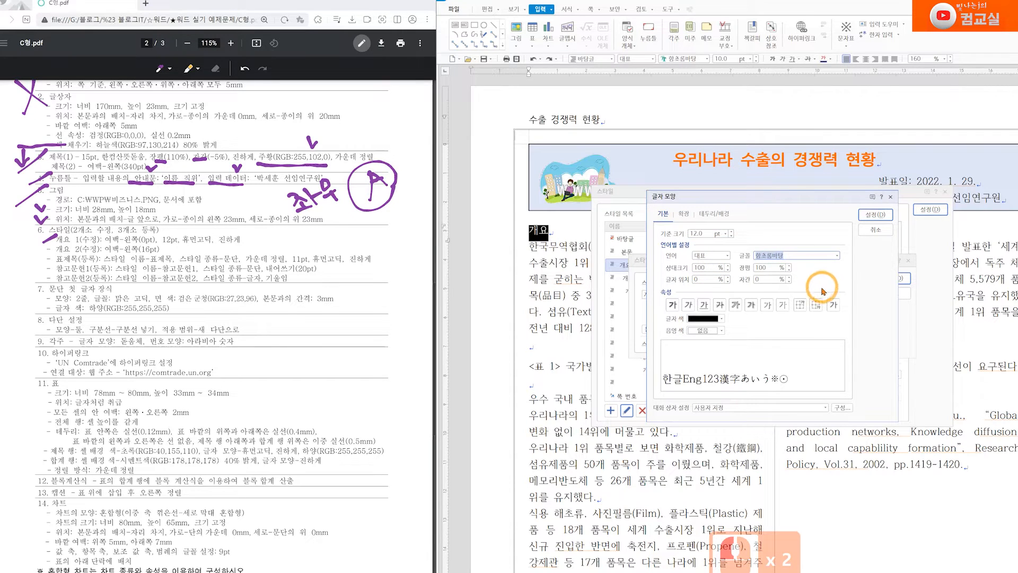
{"action": "type", "text": "g"}
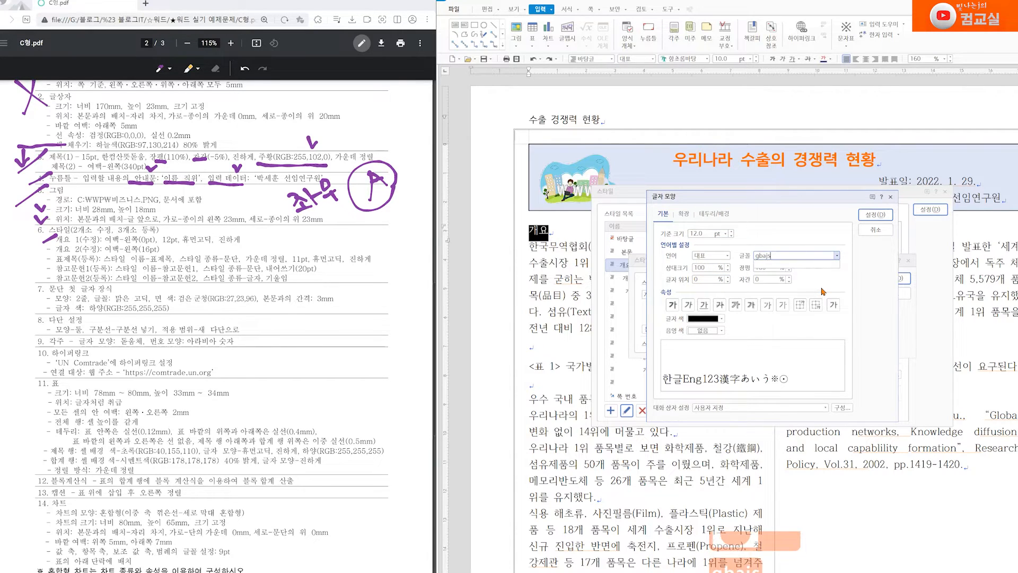
{"action": "key", "text": "BackSpace"}
{"action": "type", "text": "휴먼ㄱ"}
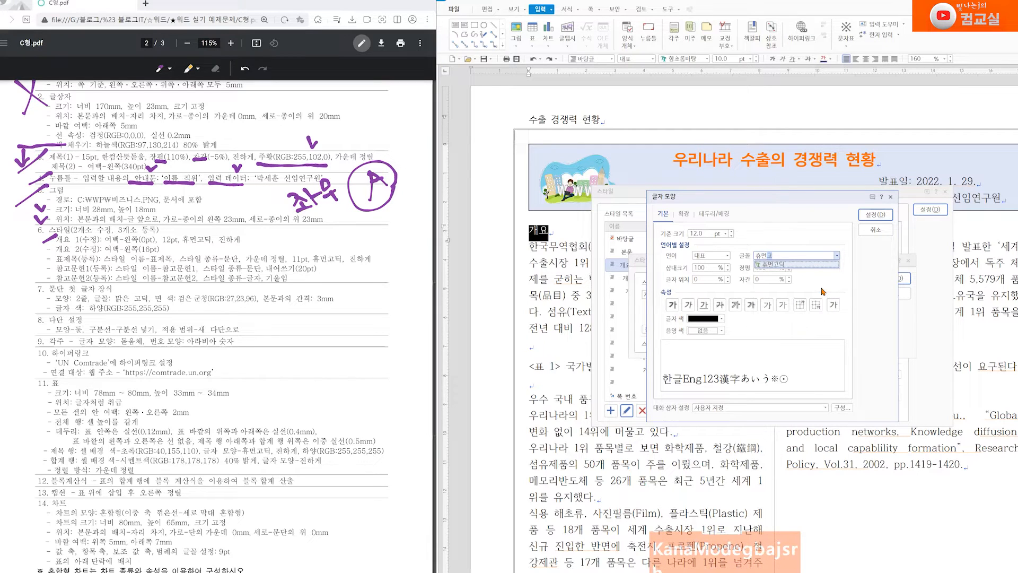
{"action": "key", "text": "Return"}
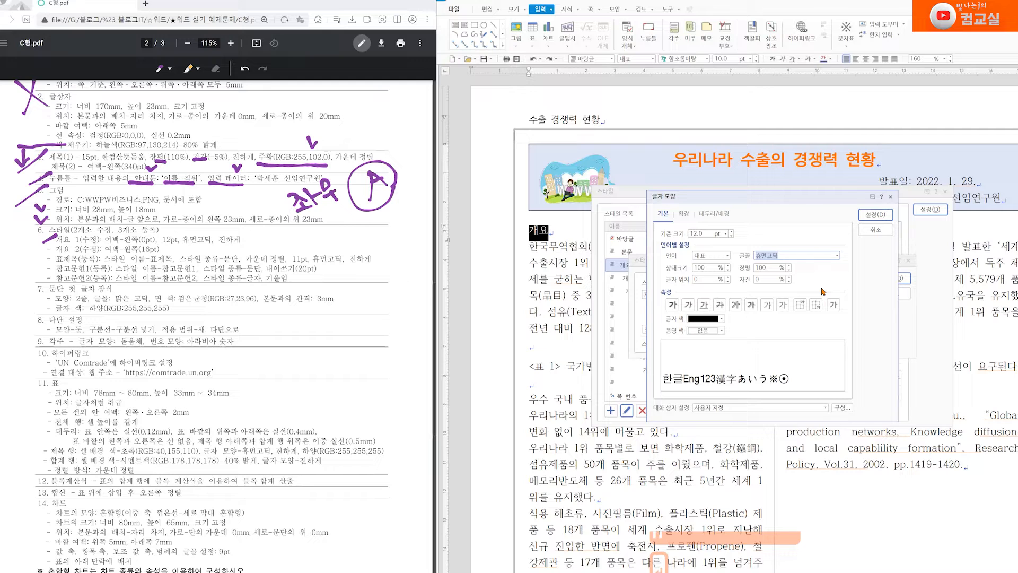
{"action": "left_click", "coordinate": [672, 305]}
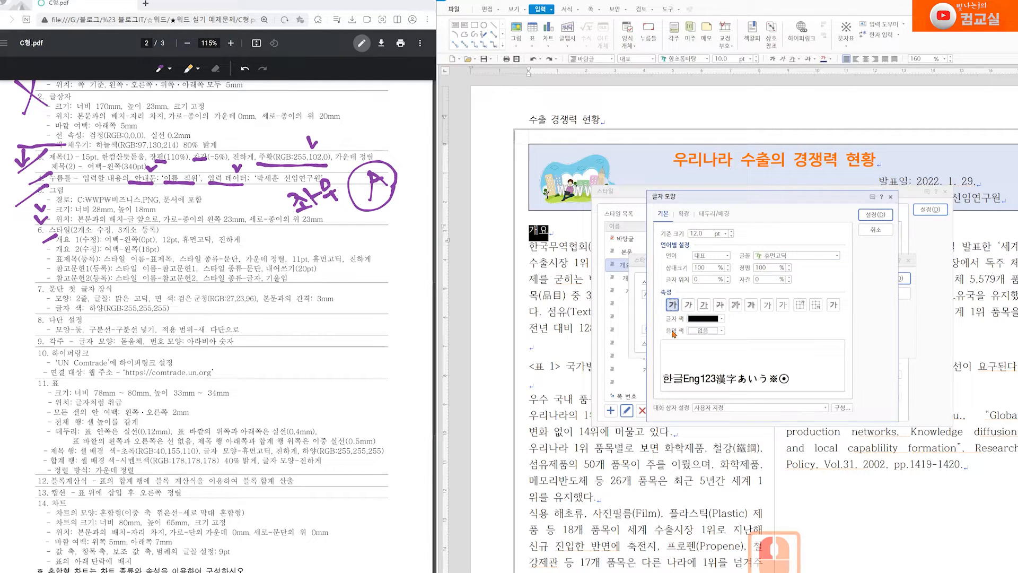
{"action": "left_click", "coordinate": [875, 215]}
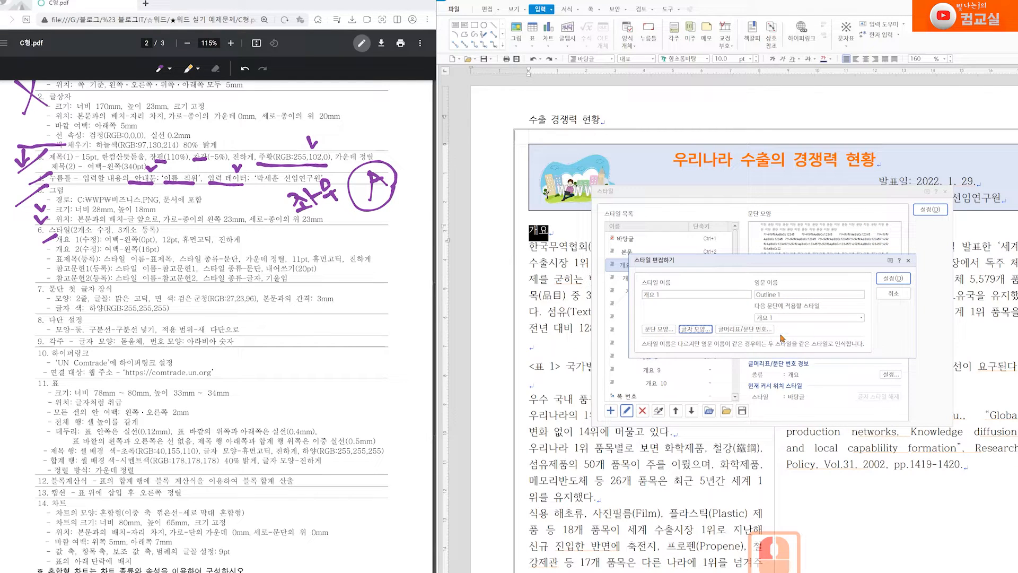
{"action": "left_click", "coordinate": [892, 280]}
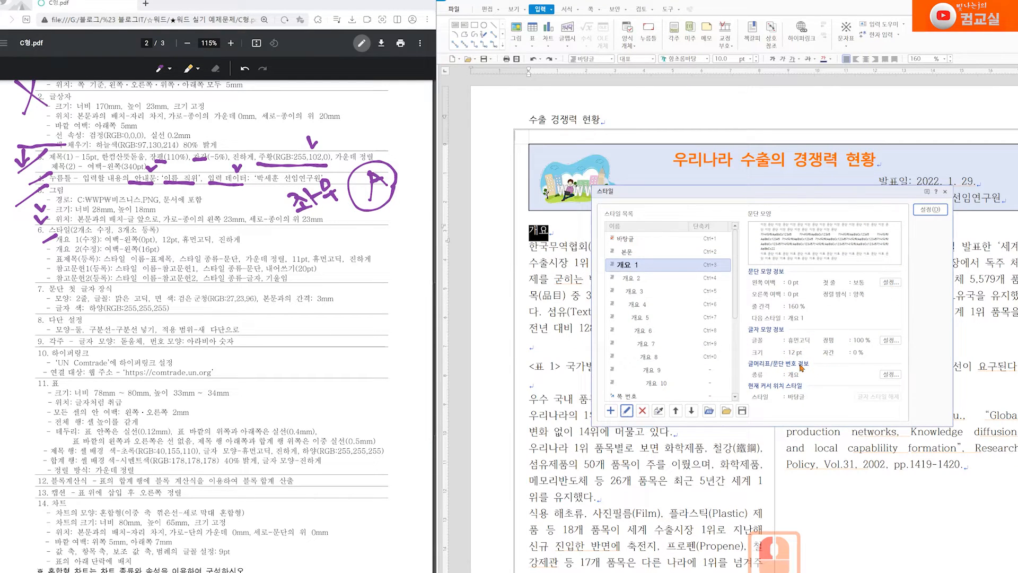
{"action": "left_click", "coordinate": [931, 210]}
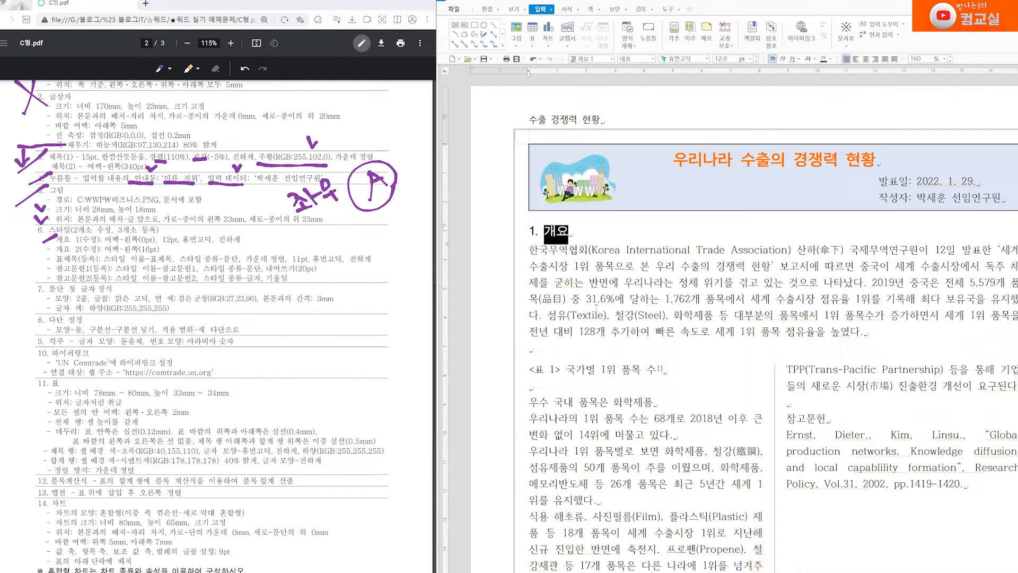
Make 우수 국내 품목은 화학제품 an 개요 1 heading numbered 2
{"action": "scroll", "coordinate": [596, 309], "scroll_direction": "down", "scroll_amount": 5}
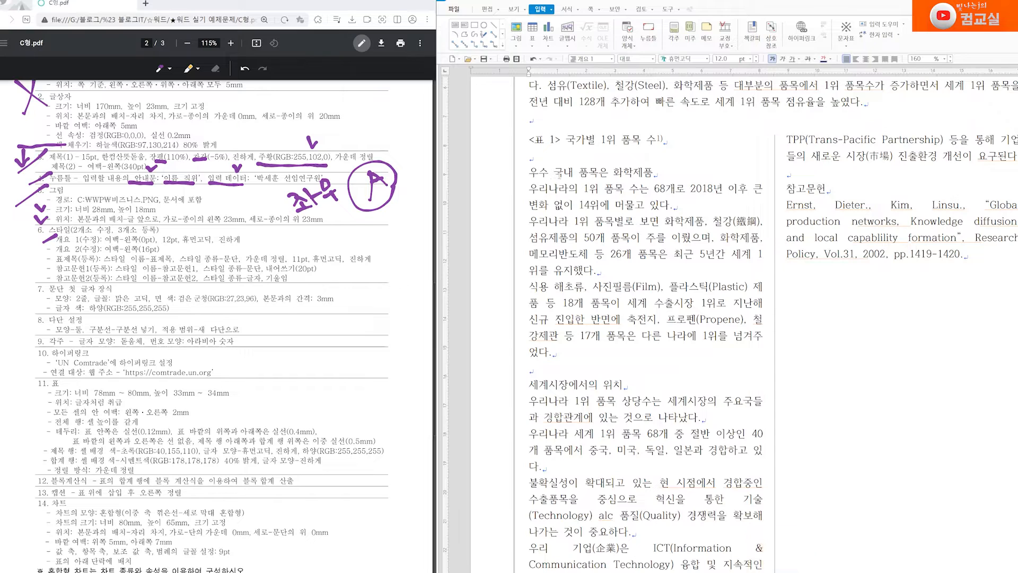
{"action": "left_click_drag", "start_coordinate": [532, 172], "coordinate": [656, 171]}
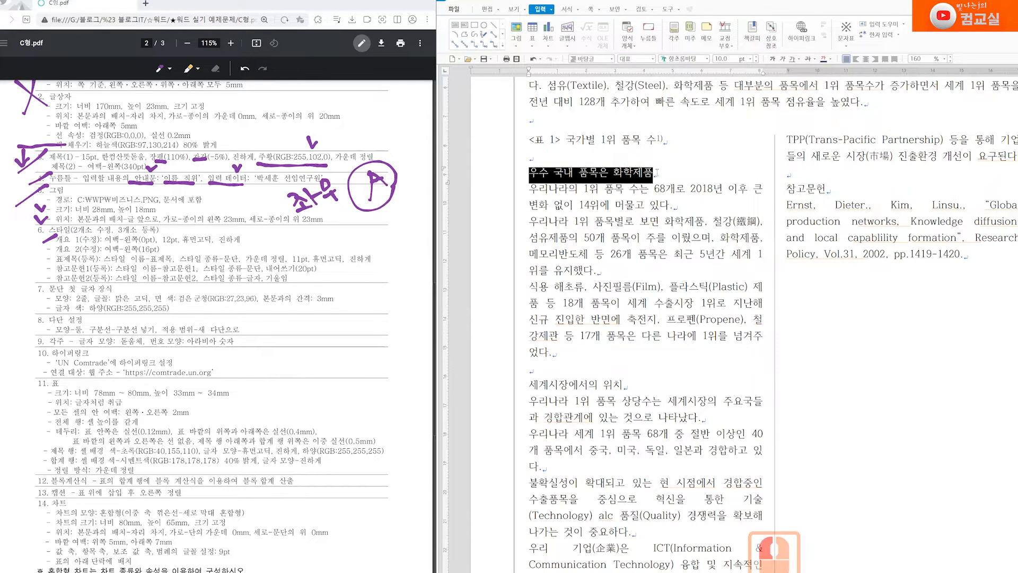
{"action": "double_click", "coordinate": [540, 174]}
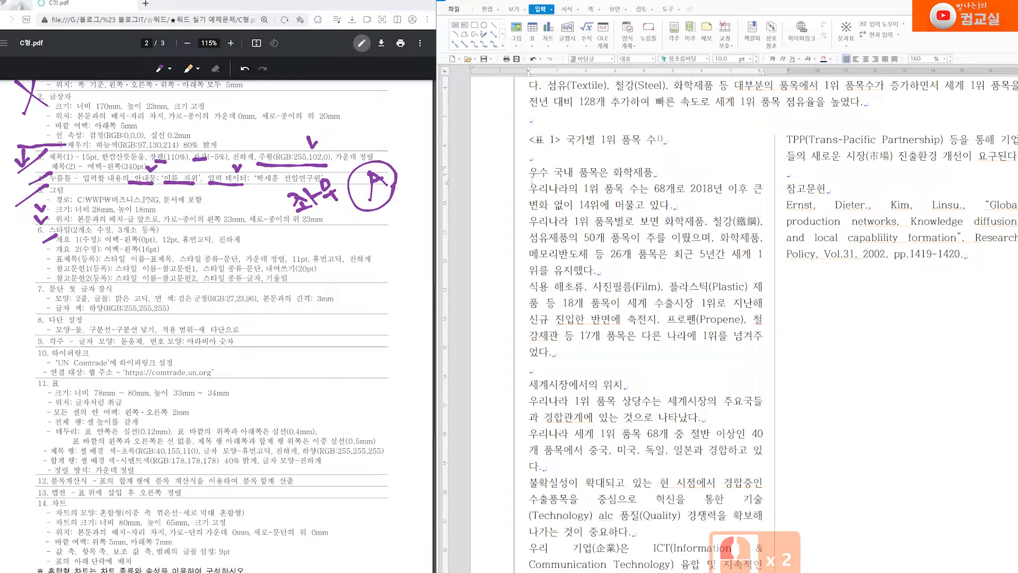
{"action": "left_click", "coordinate": [613, 59]}
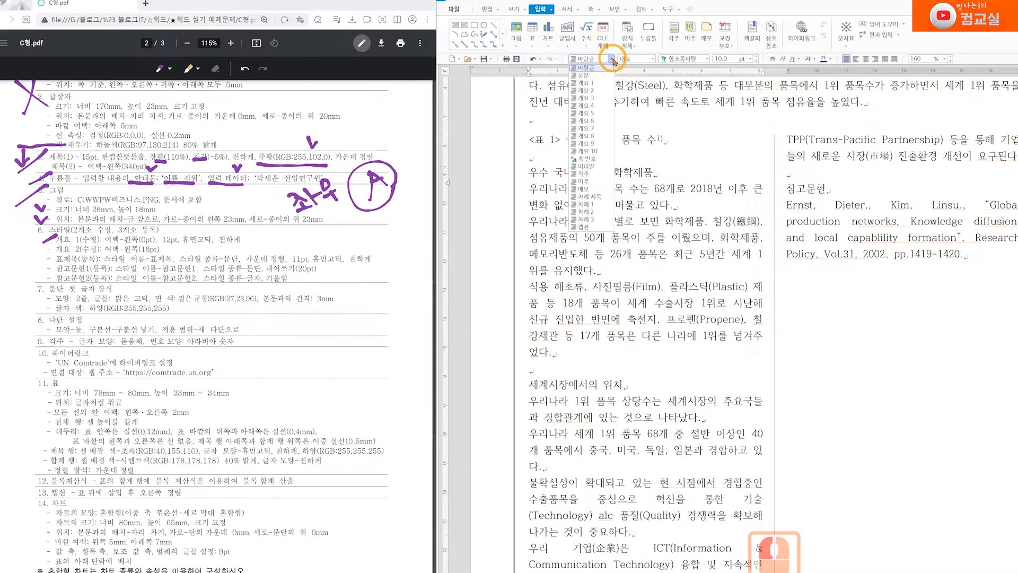
{"action": "left_click", "coordinate": [601, 85]}
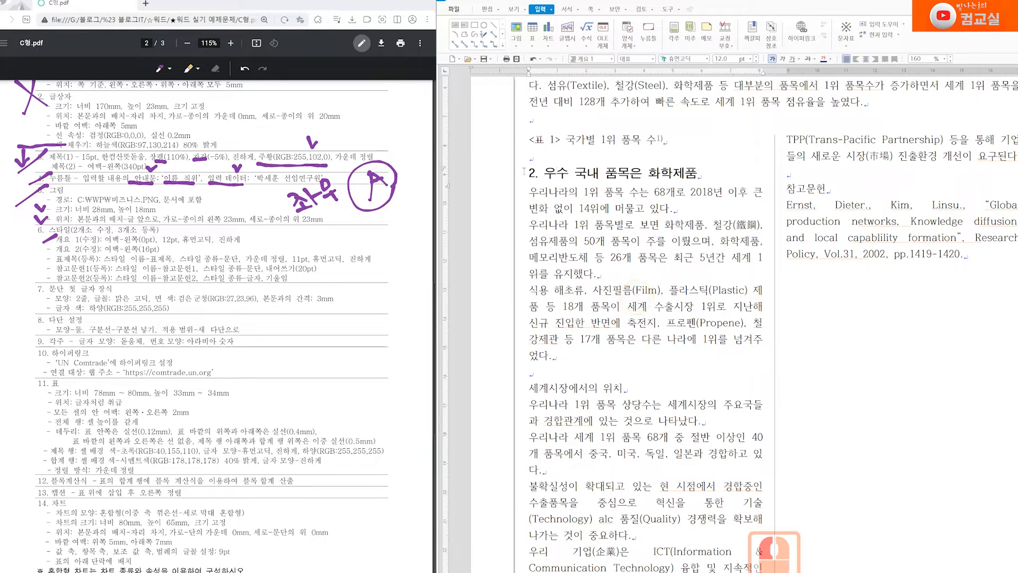
Make 세계시장에서의 위치 an 개요 1 heading numbered 3
{"action": "scroll", "coordinate": [634, 387], "scroll_direction": "down", "scroll_amount": 1}
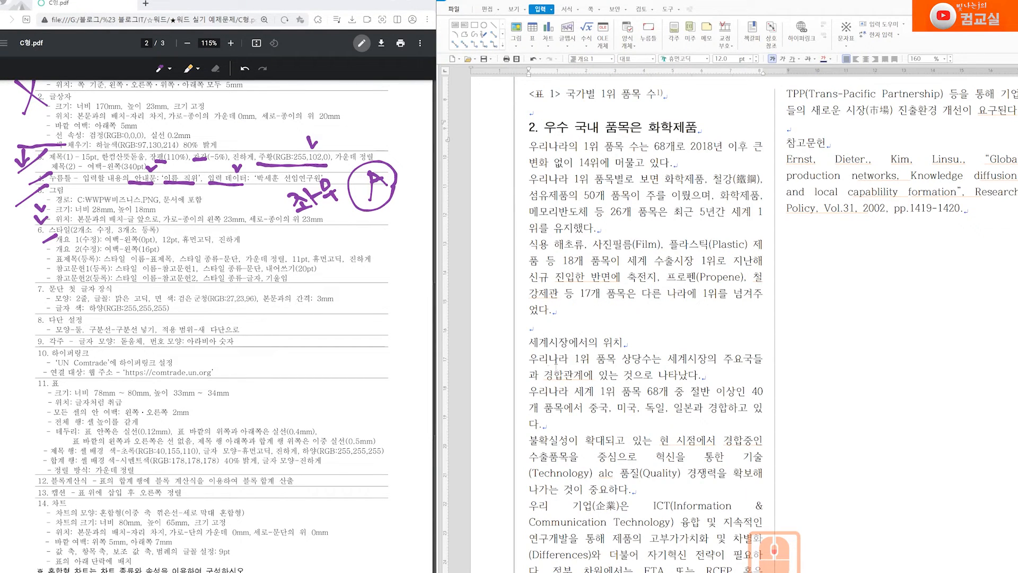
{"action": "left_click", "coordinate": [589, 397]}
{"action": "left_click", "coordinate": [611, 59]}
{"action": "left_click", "coordinate": [587, 83]}
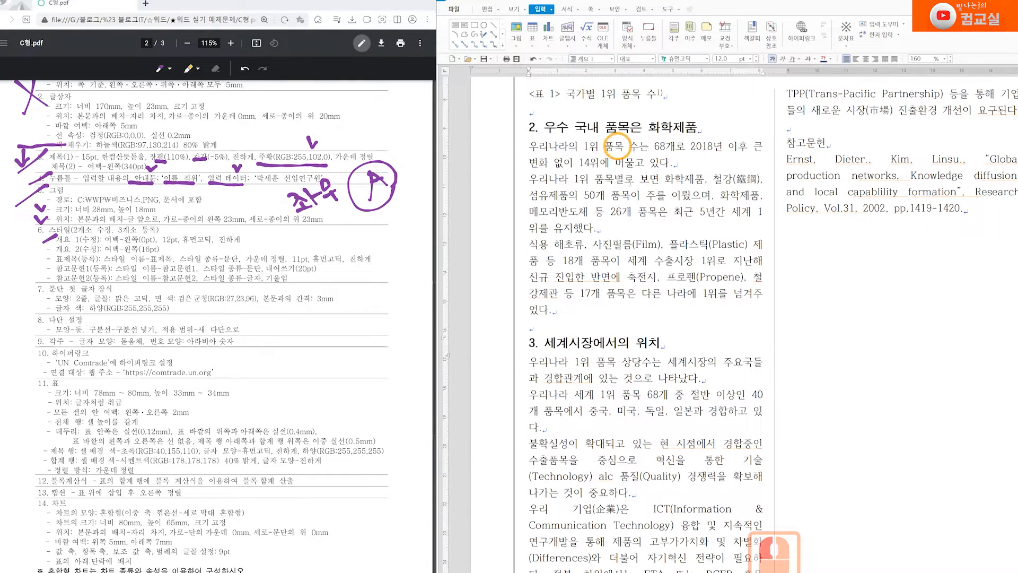
{"action": "scroll", "coordinate": [673, 510], "scroll_direction": "up", "scroll_amount": 4}
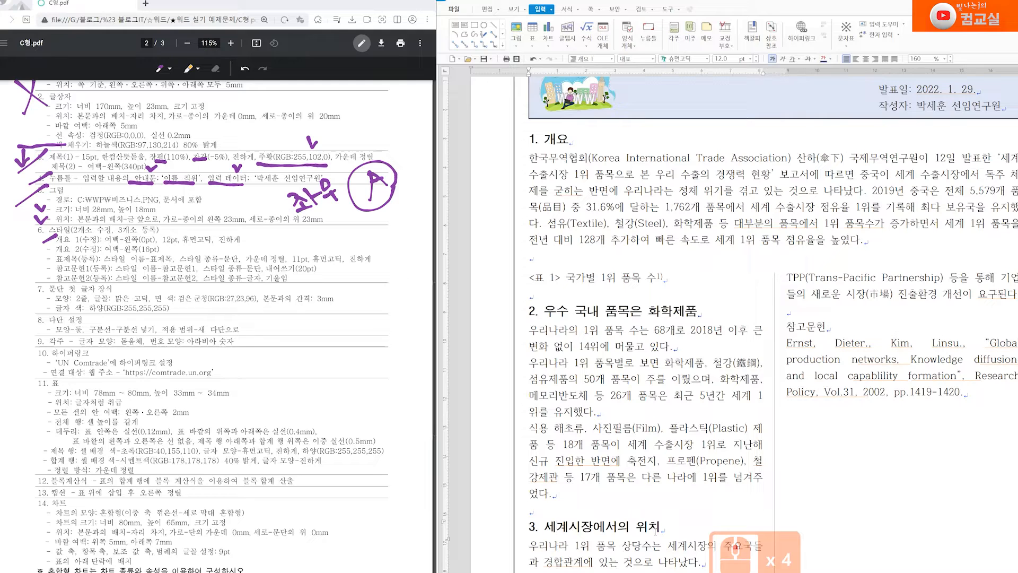
Mark the 개요 2 requirement in the spec and select section 2's body paragraphs
{"action": "left_click_drag", "start_coordinate": [40, 250], "coordinate": [57, 243]}
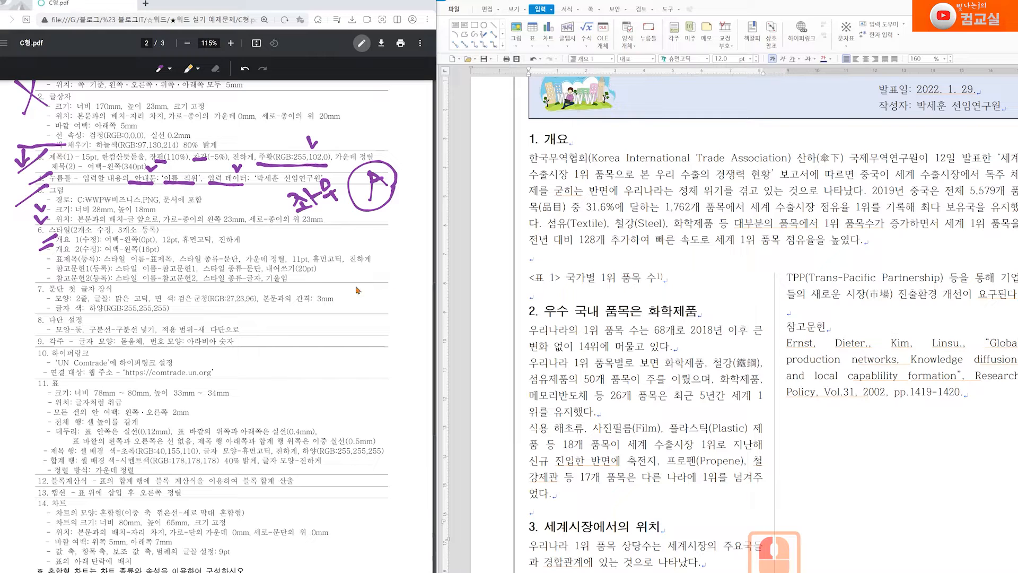
{"action": "scroll", "coordinate": [644, 351], "scroll_direction": "down", "scroll_amount": 1}
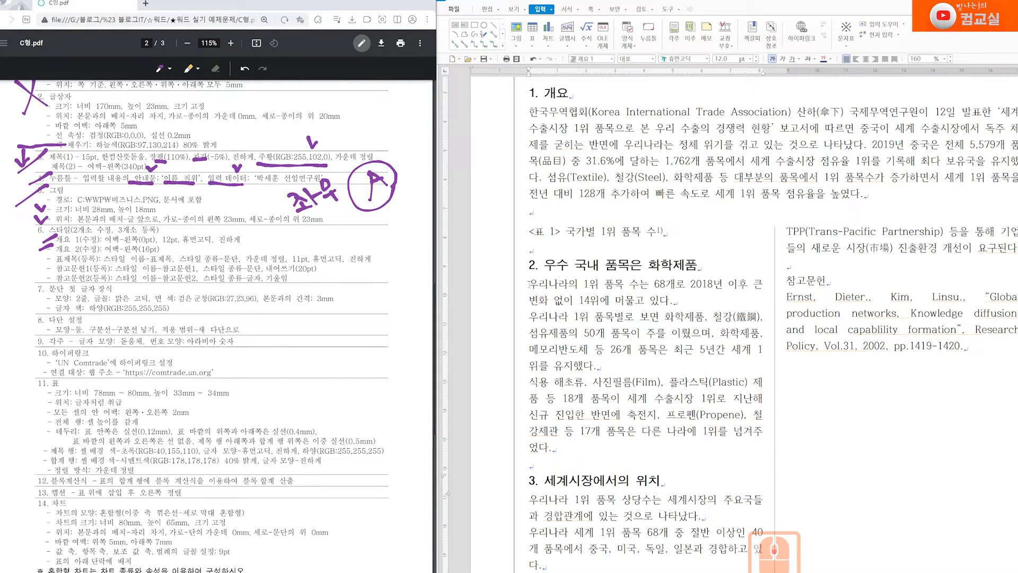
{"action": "left_click_drag", "start_coordinate": [528, 283], "coordinate": [660, 451]}
{"action": "scroll", "coordinate": [661, 451], "scroll_direction": "down", "scroll_amount": 3}
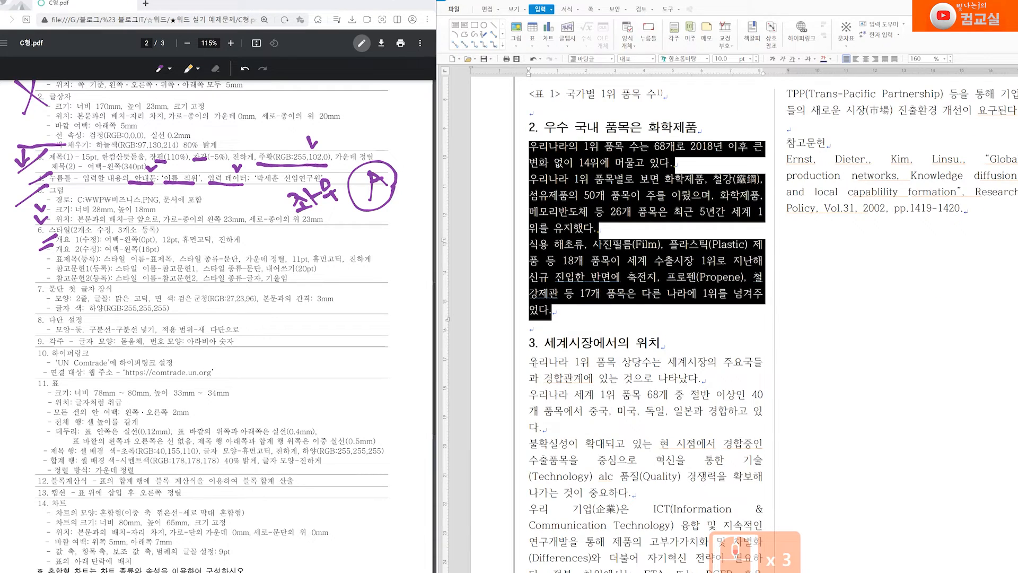
{"action": "scroll", "coordinate": [661, 451], "scroll_direction": "down", "scroll_amount": 1}
{"action": "left_click_drag", "start_coordinate": [530, 316], "coordinate": [763, 529]}
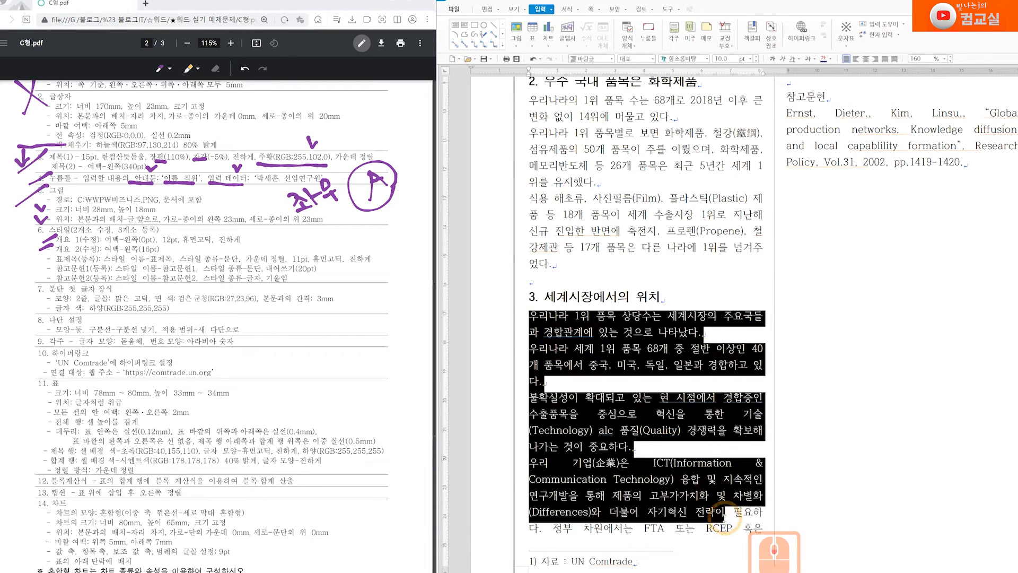
{"action": "scroll", "coordinate": [762, 529], "scroll_direction": "up", "scroll_amount": 3}
{"action": "left_click", "coordinate": [529, 237]}
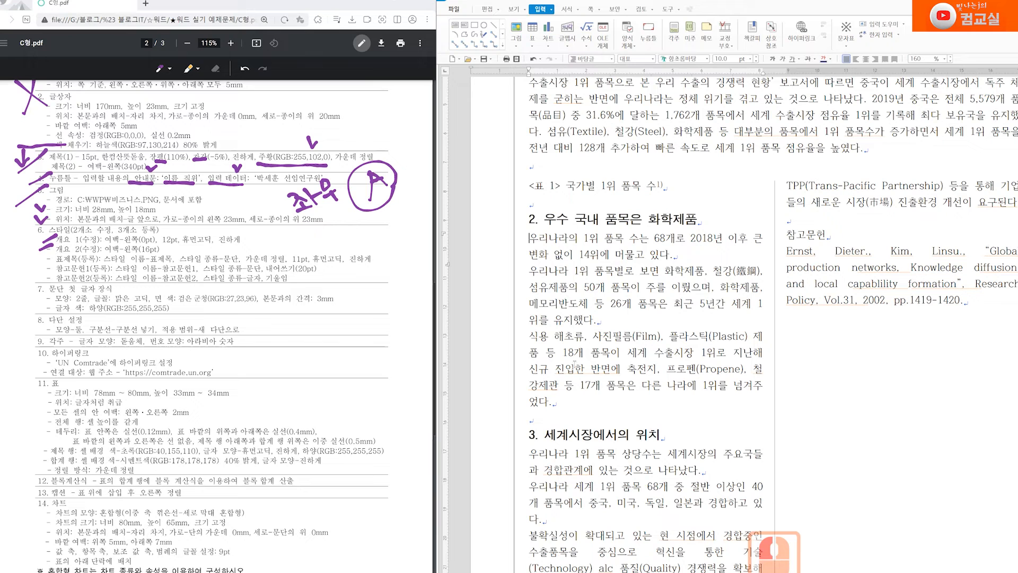
{"action": "left_click_drag", "start_coordinate": [532, 238], "coordinate": [556, 407]}
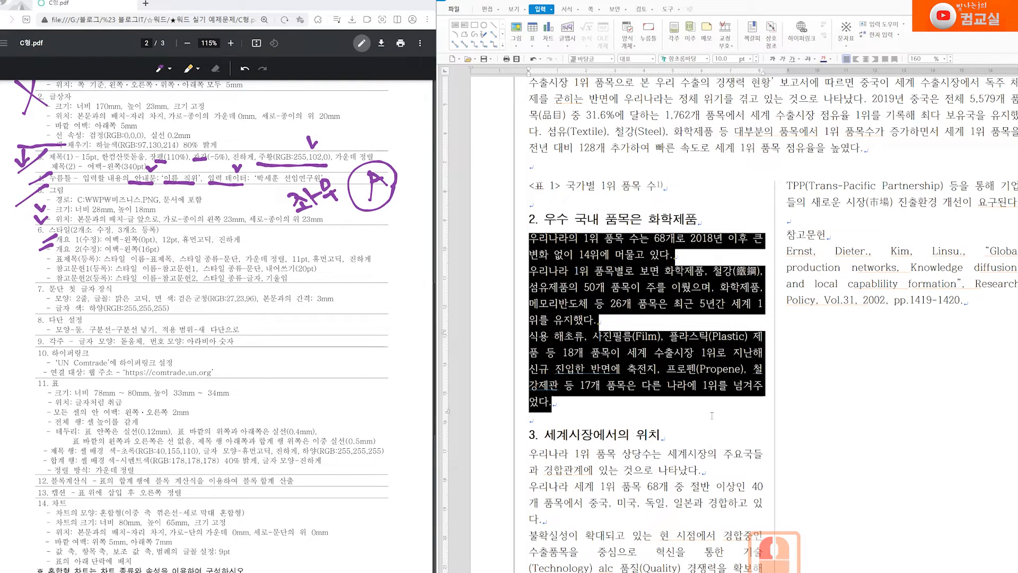
Set the 개요 2 style's left margin to 16 pt and apply it to the selection
{"action": "right_click", "coordinate": [602, 259]}
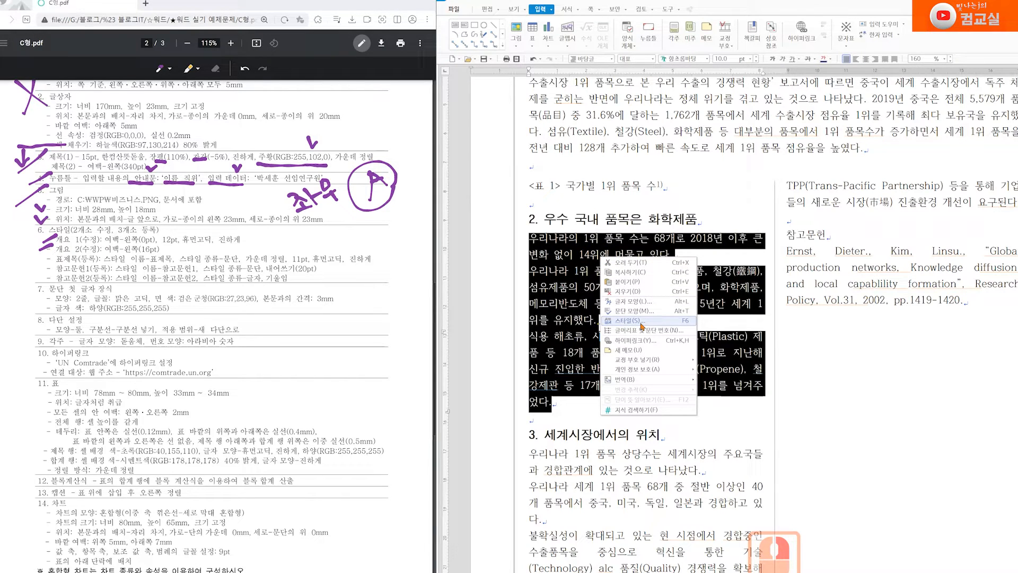
{"action": "left_click", "coordinate": [640, 321]}
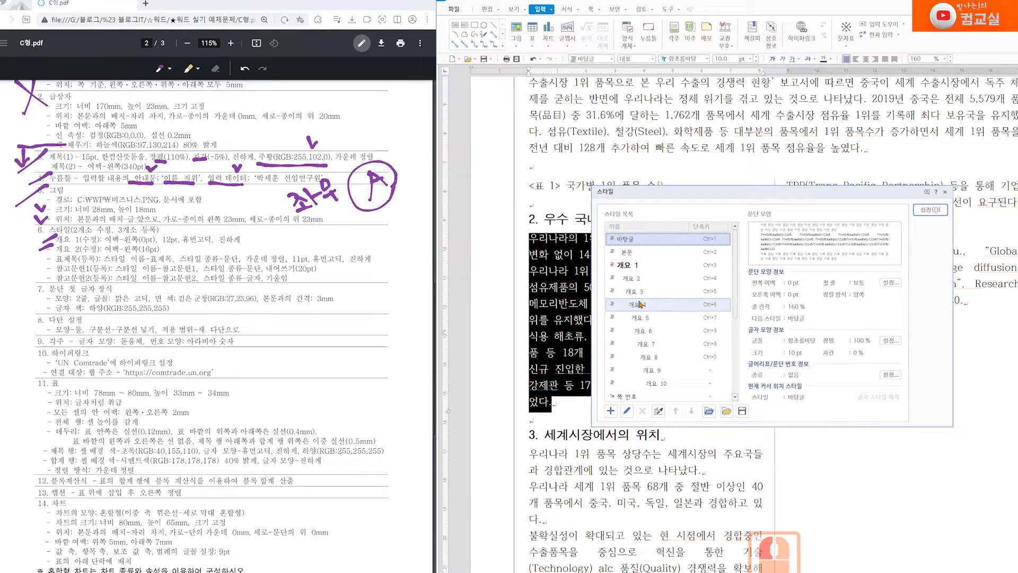
{"action": "left_click", "coordinate": [635, 285]}
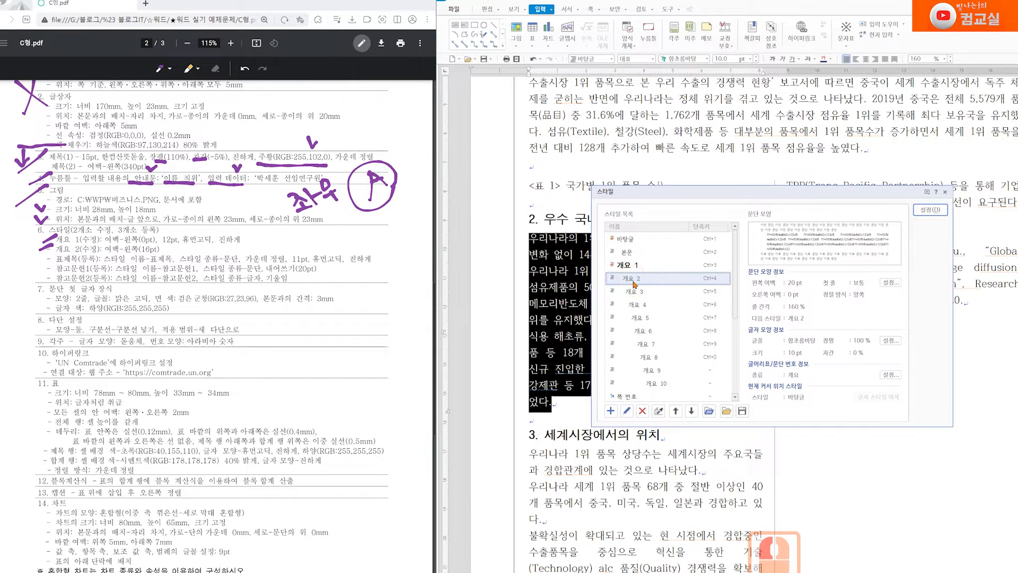
{"action": "left_click", "coordinate": [627, 413]}
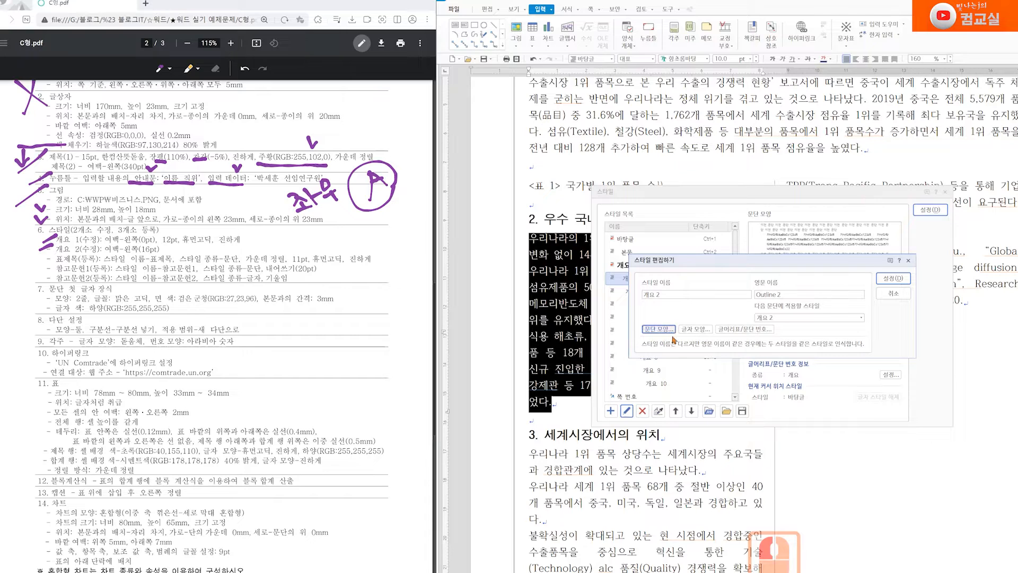
{"action": "left_click", "coordinate": [671, 332]}
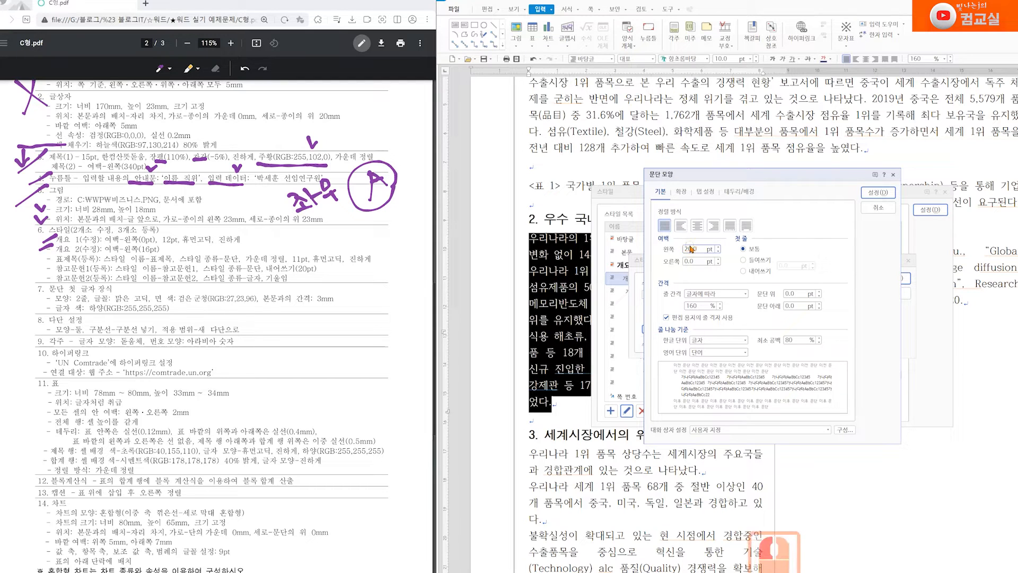
{"action": "double_click", "coordinate": [690, 249]}
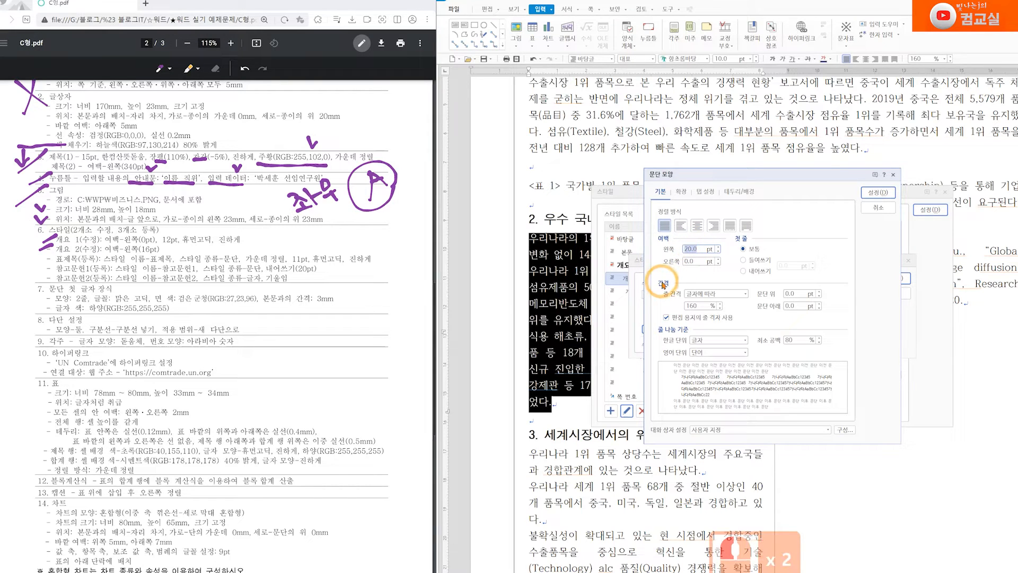
{"action": "type", "text": "16"}
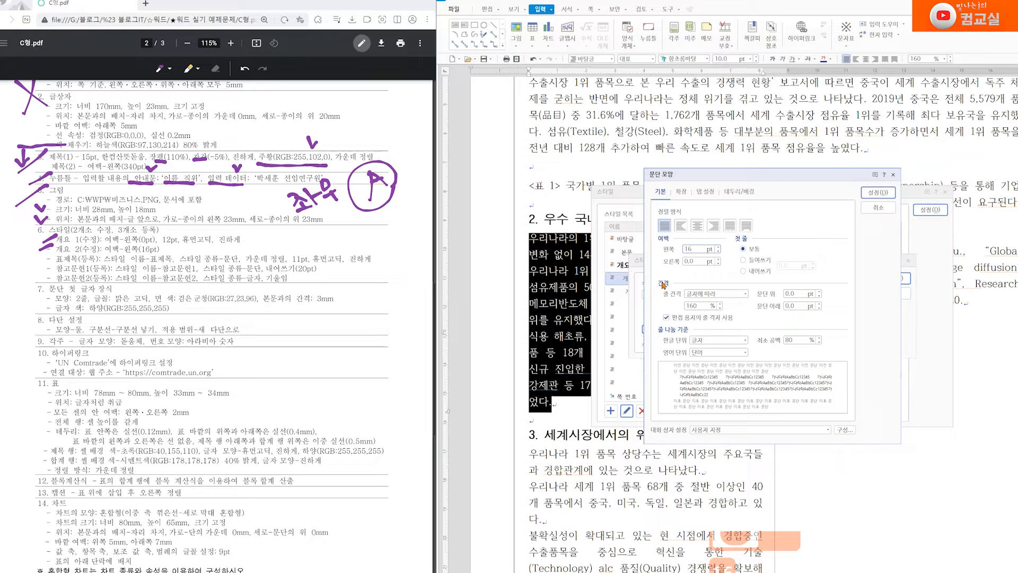
{"action": "left_click", "coordinate": [878, 192]}
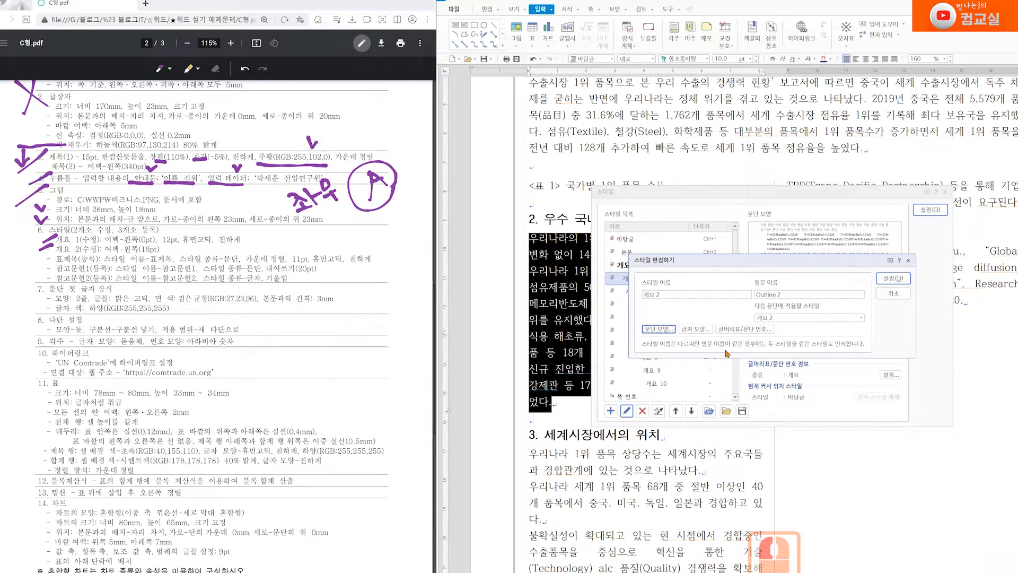
{"action": "left_click", "coordinate": [894, 278]}
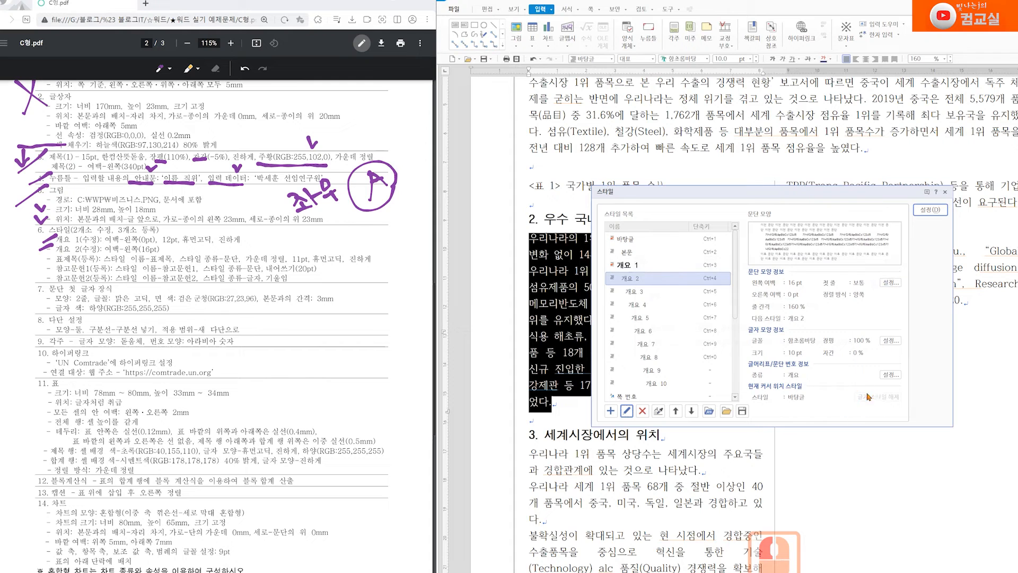
{"action": "left_click", "coordinate": [932, 211]}
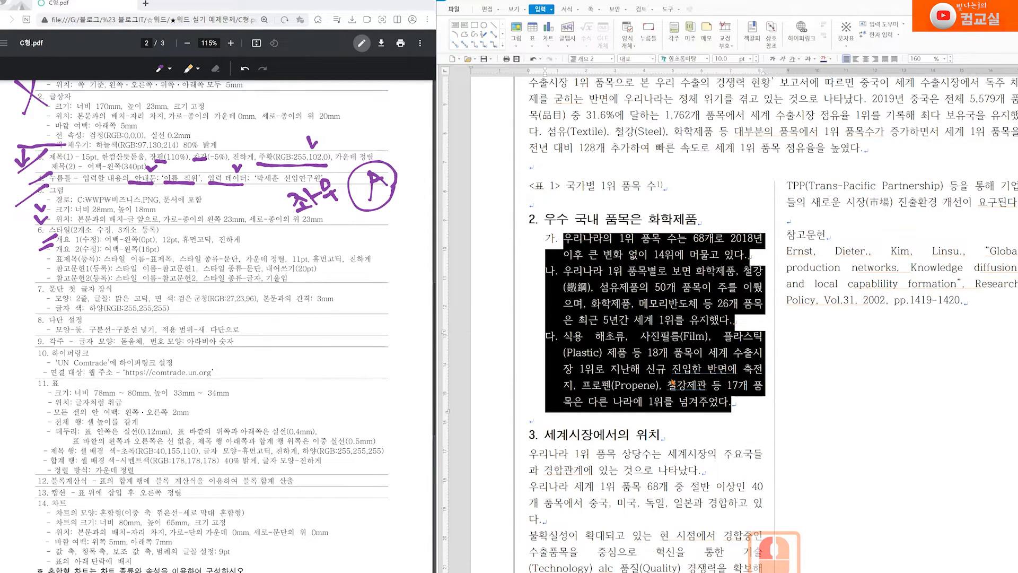
Set section 3's four body paragraphs to 개요 2, lettering them 가., 나., 다., 라
{"action": "scroll", "coordinate": [673, 383], "scroll_direction": "down", "scroll_amount": 3}
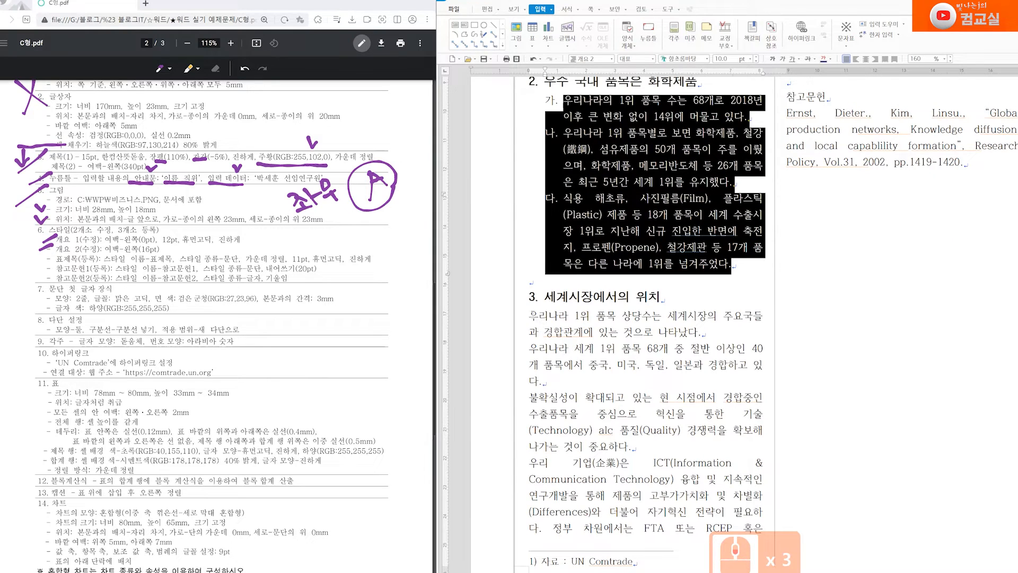
{"action": "left_click", "coordinate": [531, 315]}
{"action": "scroll", "coordinate": [690, 353], "scroll_direction": "up", "scroll_amount": 3}
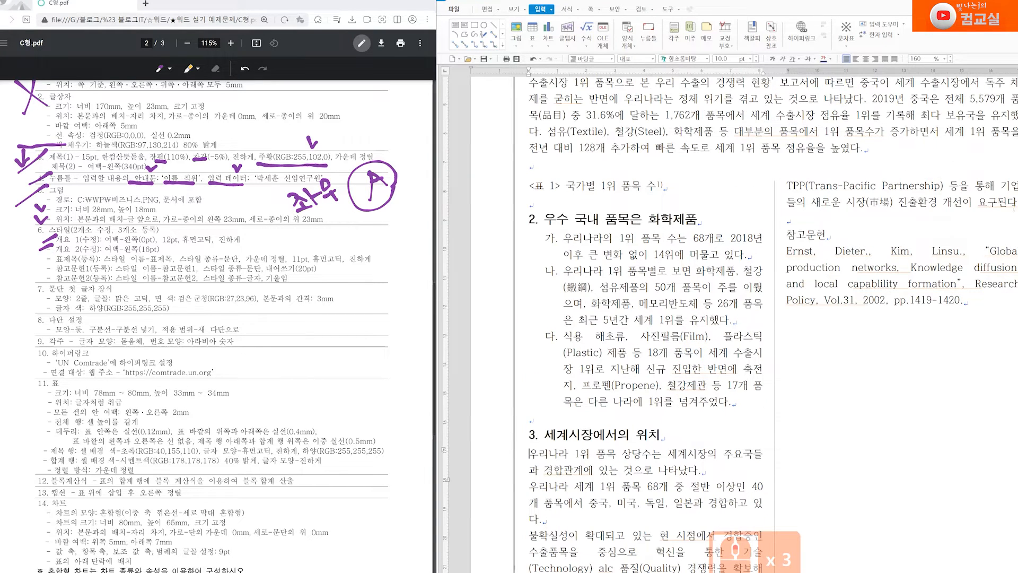
{"action": "scroll", "coordinate": [663, 395], "scroll_direction": "down", "scroll_amount": 3}
{"action": "left_click_drag", "start_coordinate": [530, 316], "coordinate": [1016, 142]}
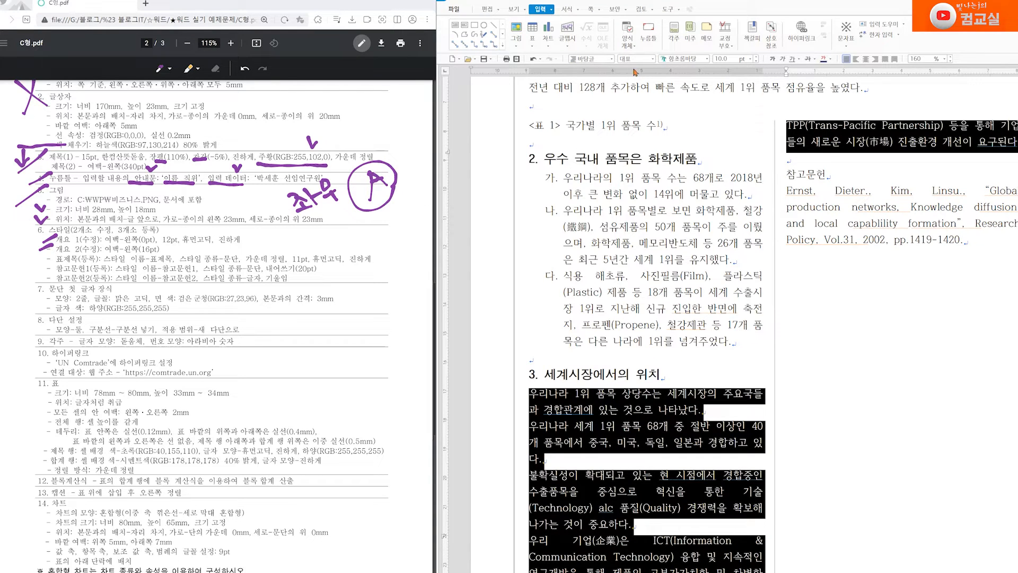
{"action": "left_click", "coordinate": [612, 59]}
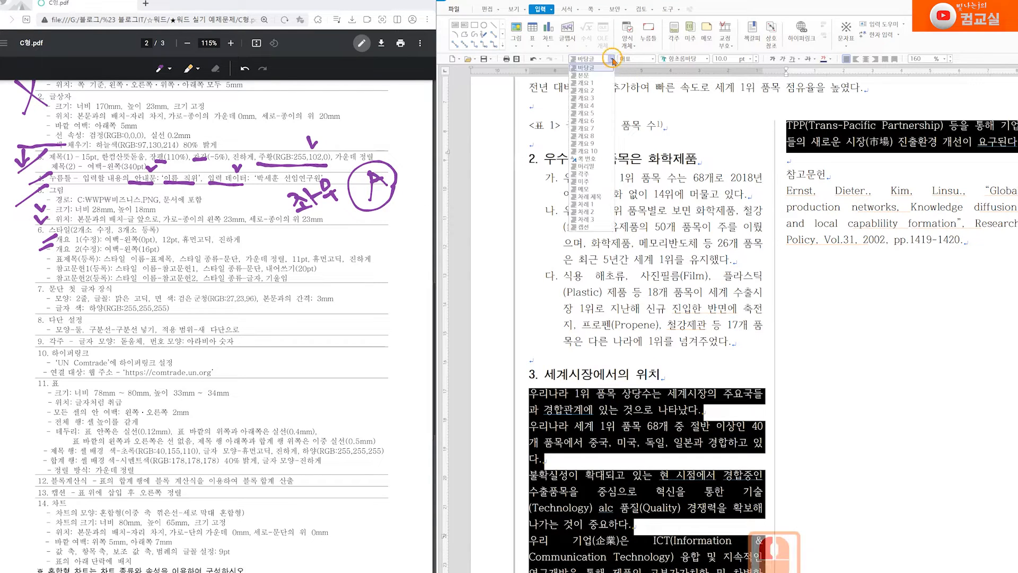
{"action": "left_click", "coordinate": [588, 91]}
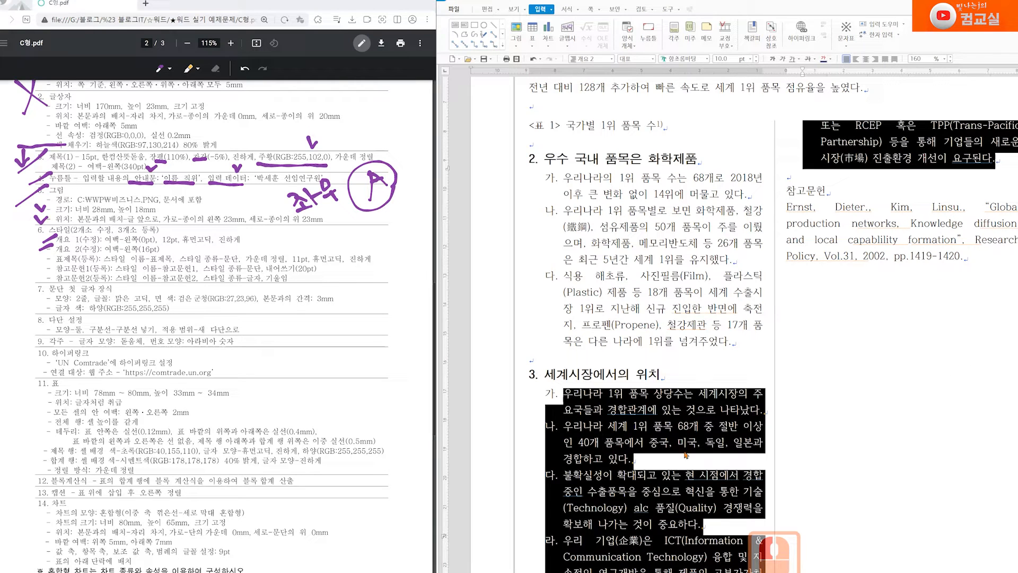
{"action": "left_click", "coordinate": [568, 402]}
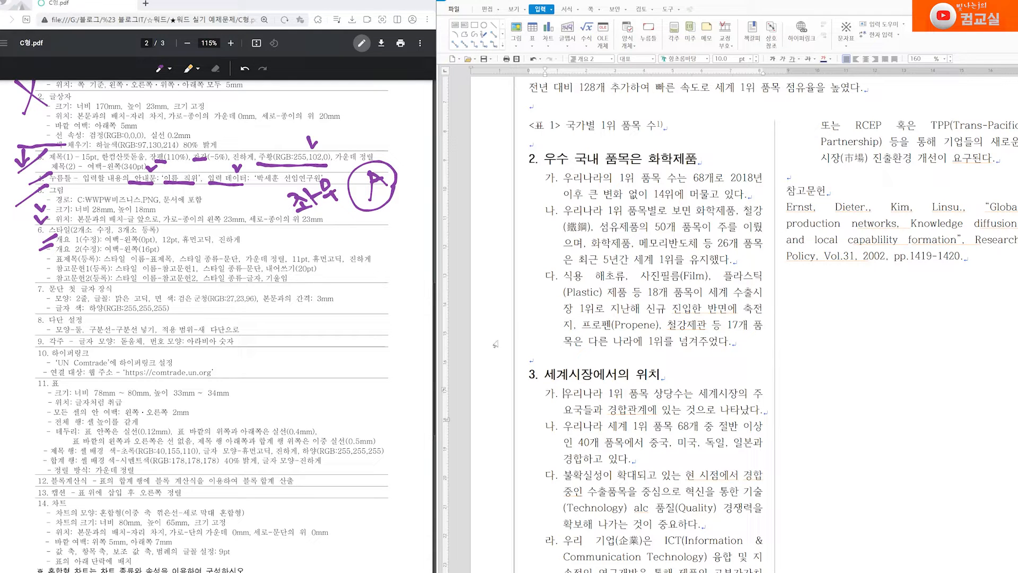
{"action": "scroll", "coordinate": [544, 305], "scroll_direction": "down", "scroll_amount": 1}
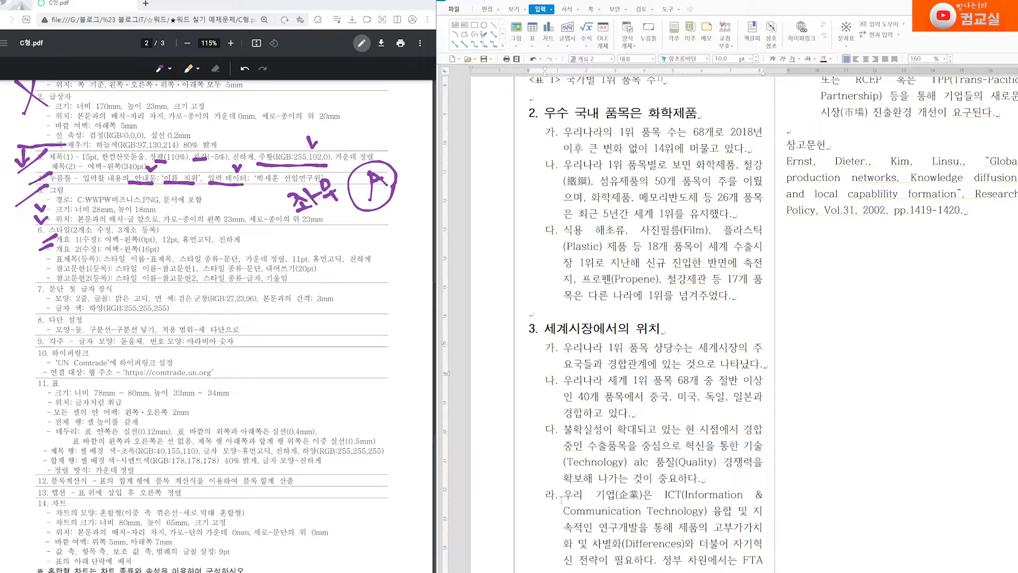
{"action": "right_click", "coordinate": [596, 357]}
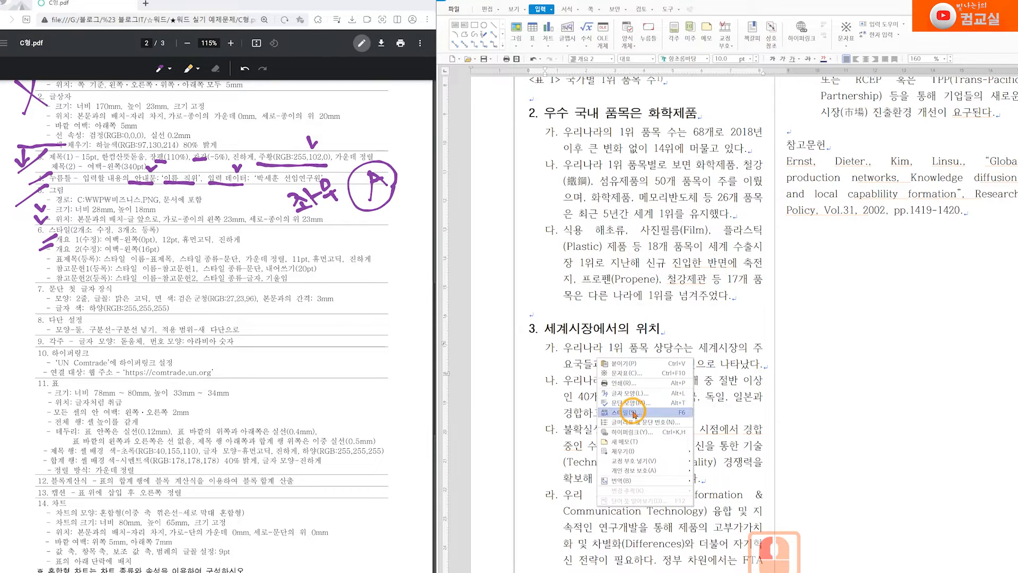
{"action": "left_click", "coordinate": [634, 413]}
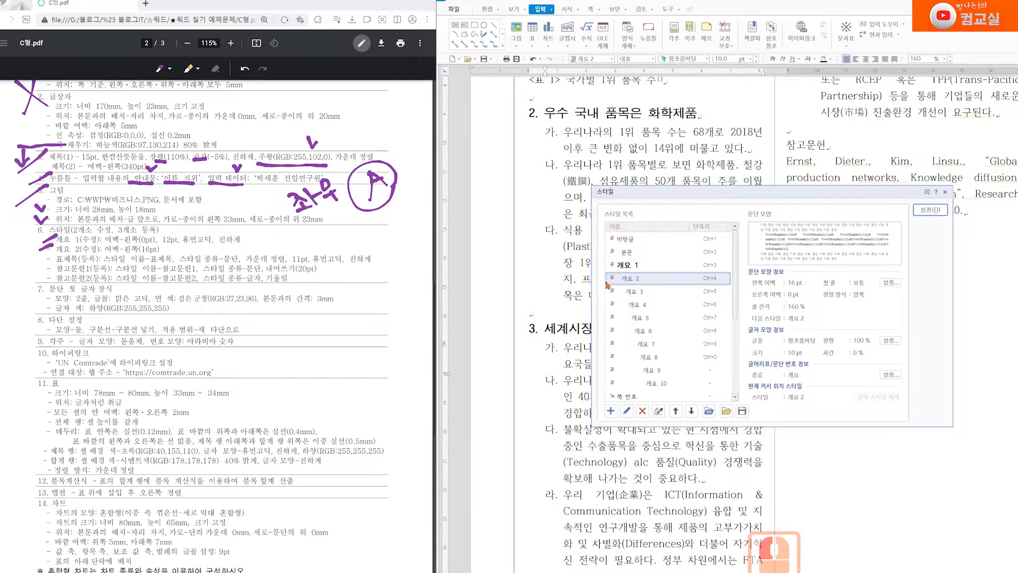
{"action": "left_click", "coordinate": [624, 284]}
{"action": "left_click", "coordinate": [628, 412]}
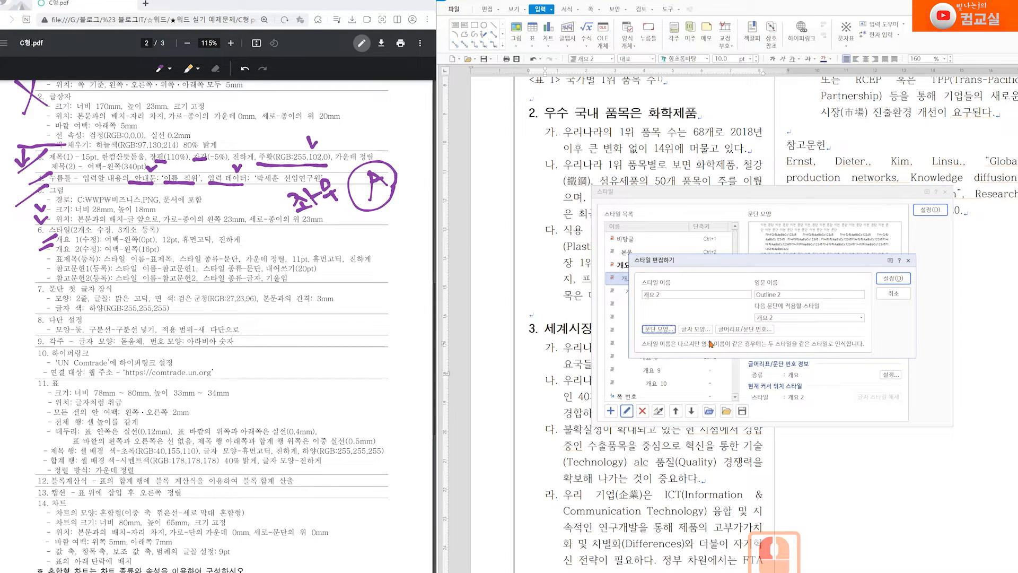
{"action": "left_click", "coordinate": [659, 332]}
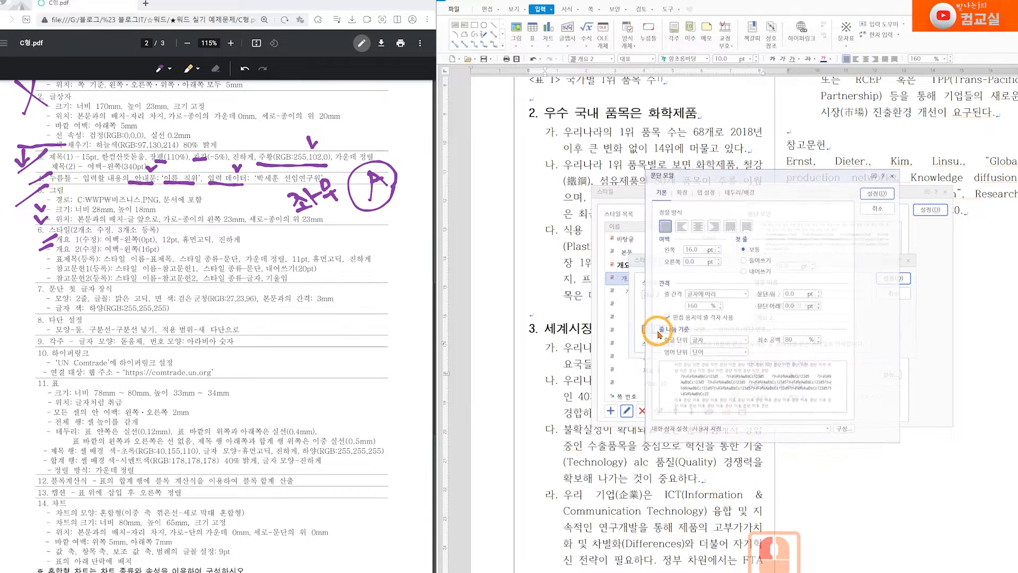
{"action": "left_click", "coordinate": [684, 193]}
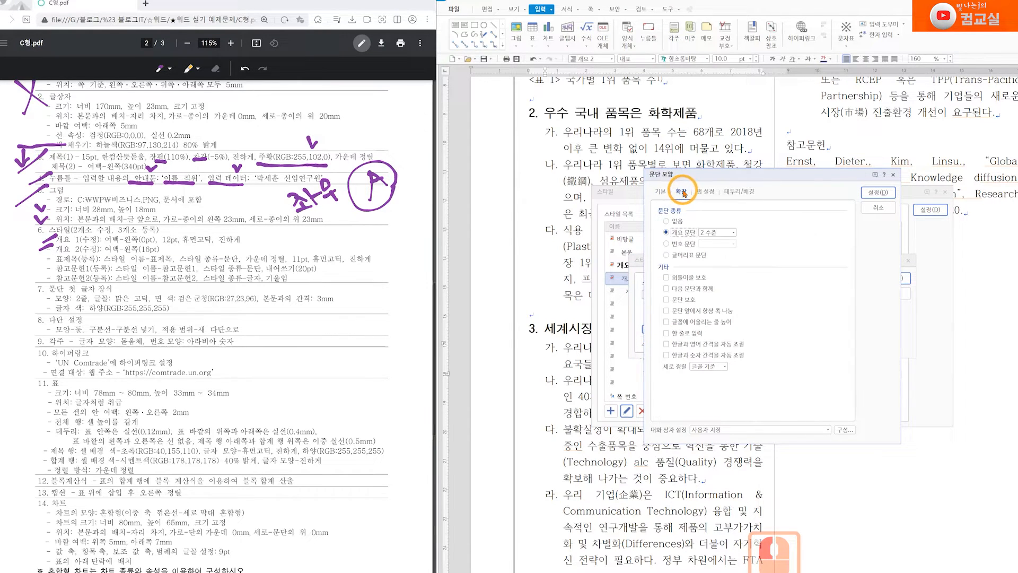
{"action": "left_click", "coordinate": [679, 232]}
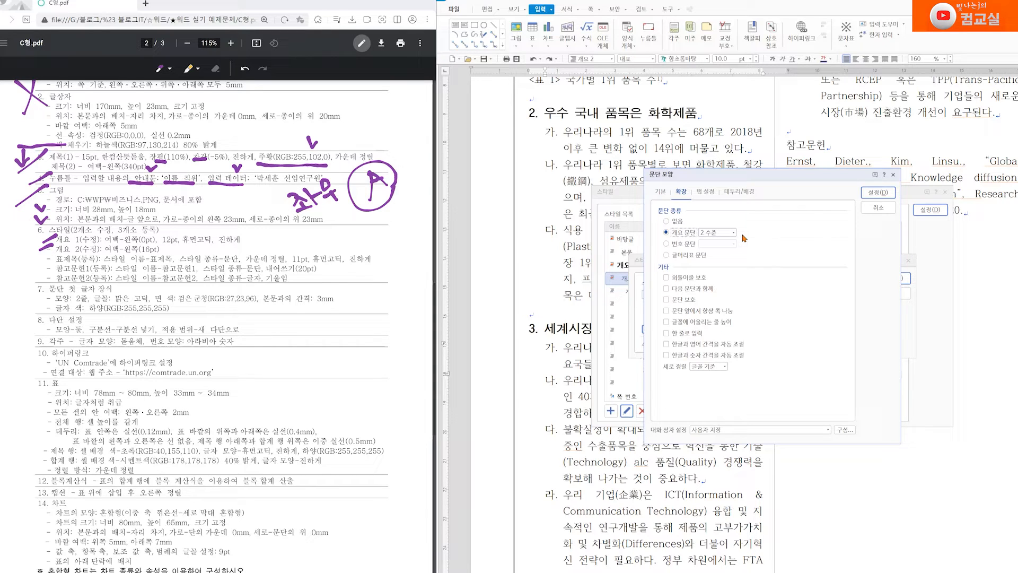
{"action": "left_click", "coordinate": [688, 245]}
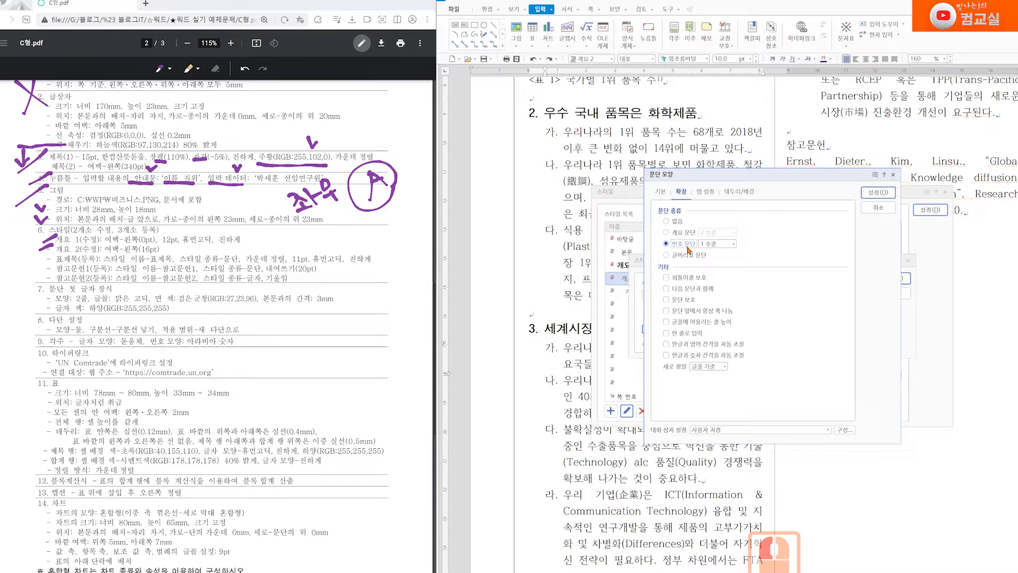
{"action": "left_click", "coordinate": [688, 232]}
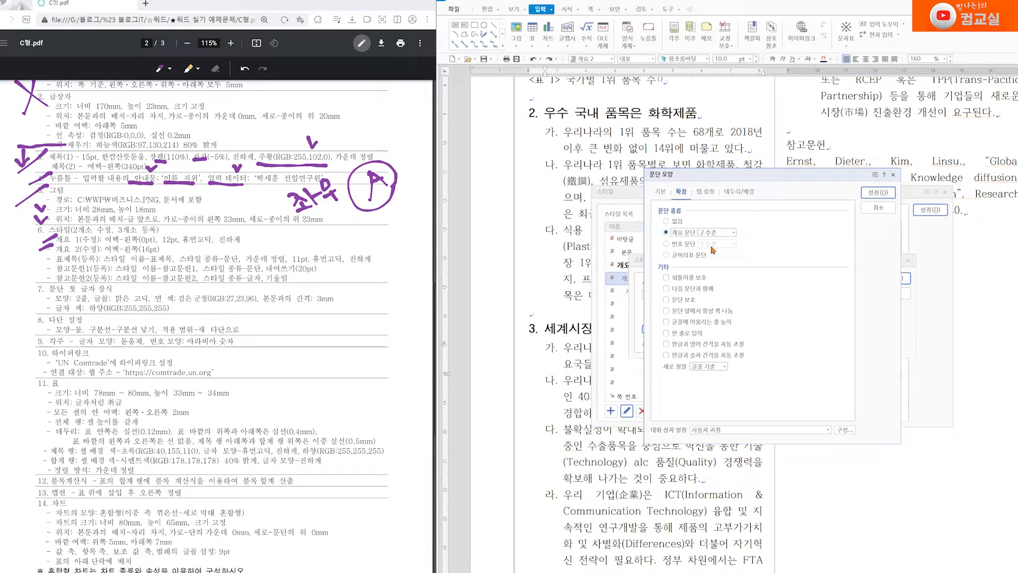
{"action": "key", "text": "Escape"}
{"action": "key", "text": "Escape"}
{"action": "key", "text": "Escape"}
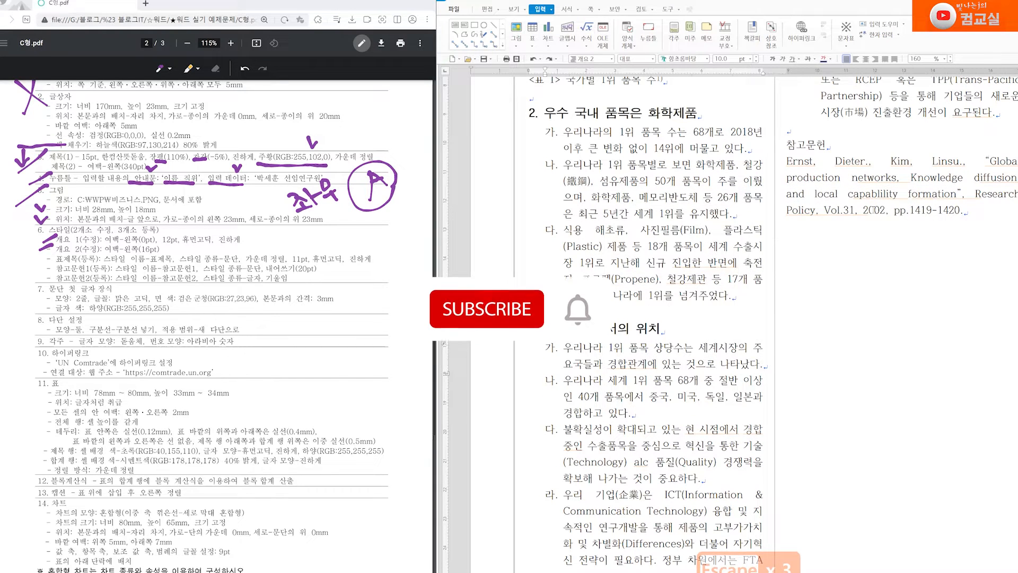
Mark the 표제목 spec line, select the <표 1> caption line and open the style manager
{"action": "scroll", "coordinate": [684, 419], "scroll_direction": "up", "scroll_amount": 1}
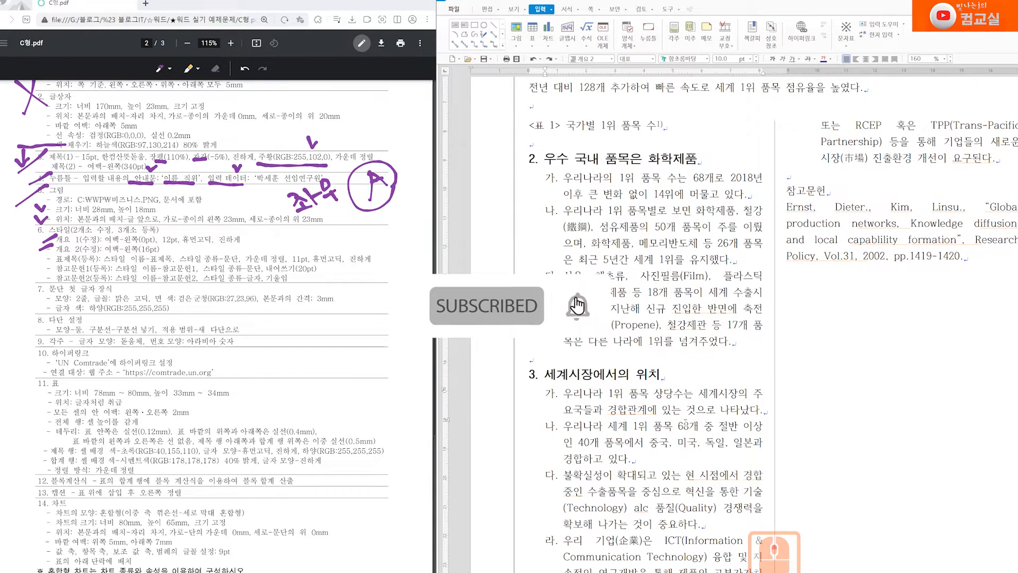
{"action": "scroll", "coordinate": [689, 344], "scroll_direction": "up", "scroll_amount": 2}
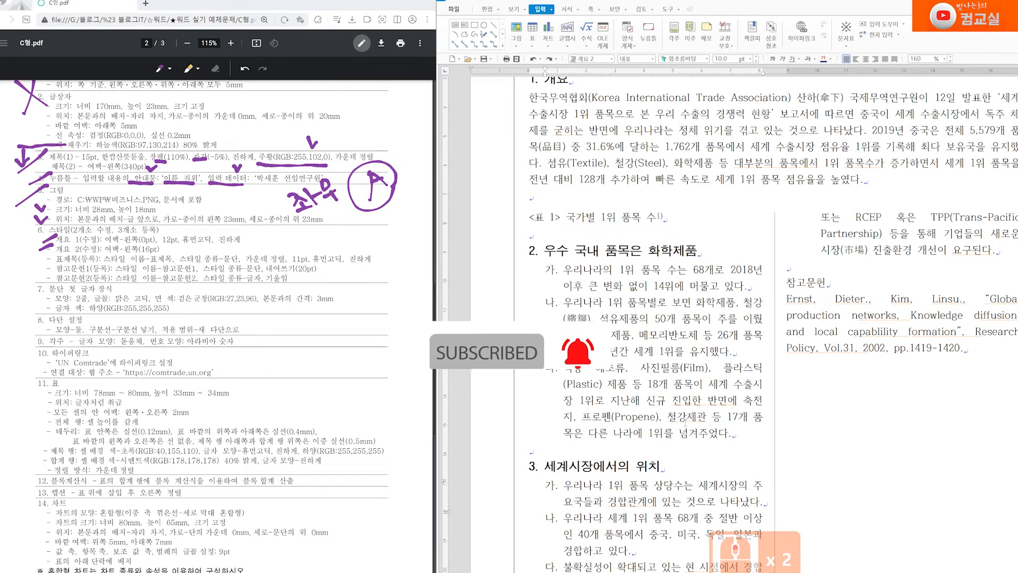
{"action": "left_click", "coordinate": [39, 258]}
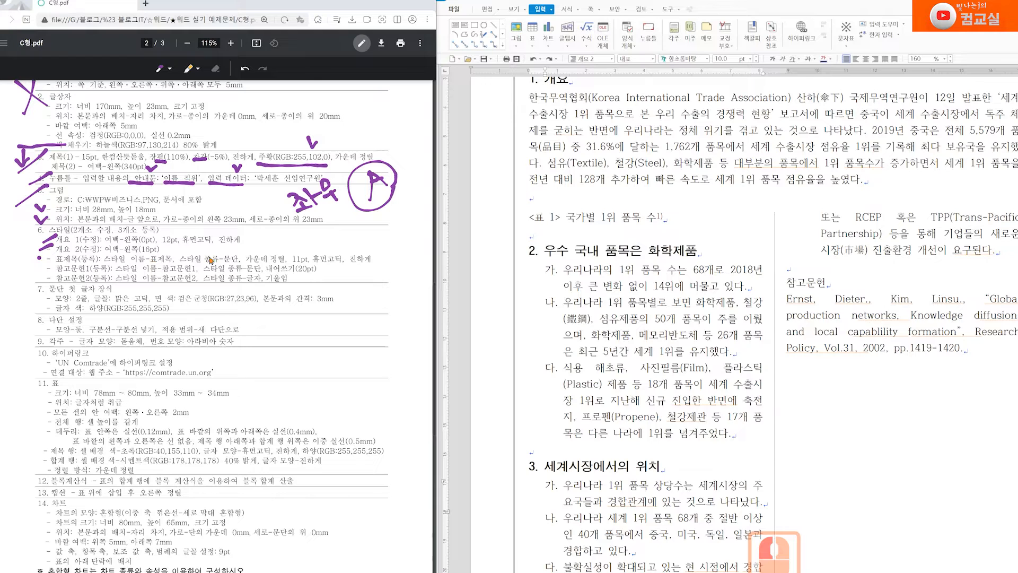
{"action": "scroll", "coordinate": [566, 244], "scroll_direction": "up", "scroll_amount": 1}
{"action": "left_click_drag", "start_coordinate": [527, 262], "coordinate": [660, 265]}
{"action": "right_click", "coordinate": [627, 267]}
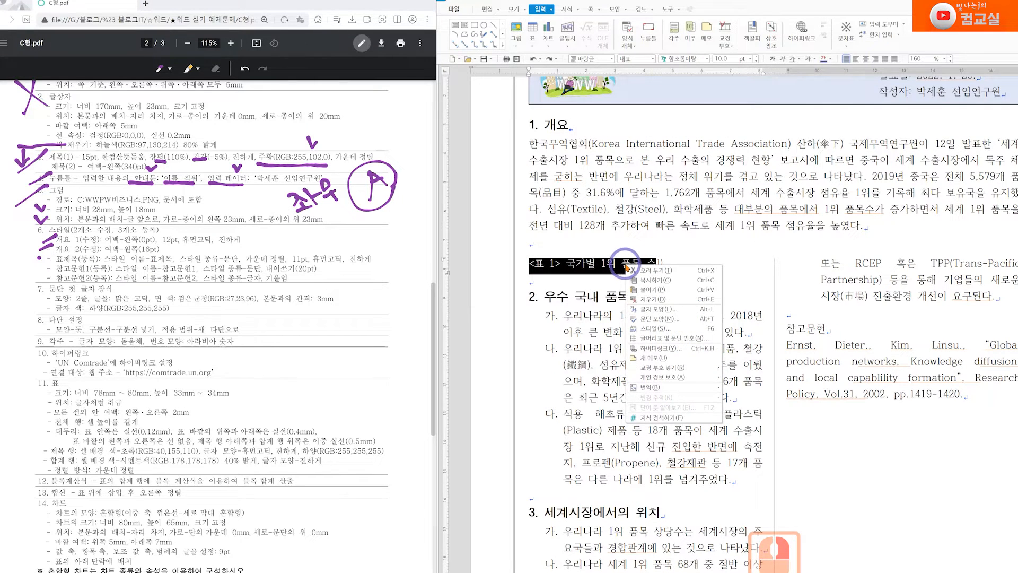
{"action": "left_click", "coordinate": [656, 329]}
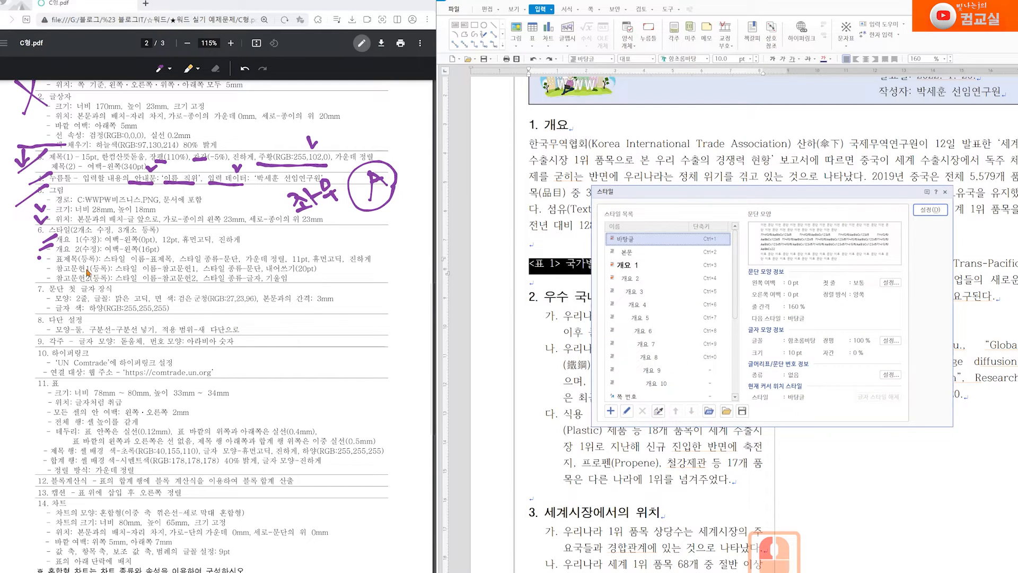
Add a new style named 표제목 and bring up its paragraph settings
{"action": "left_click_drag", "start_coordinate": [45, 258], "coordinate": [42, 281]}
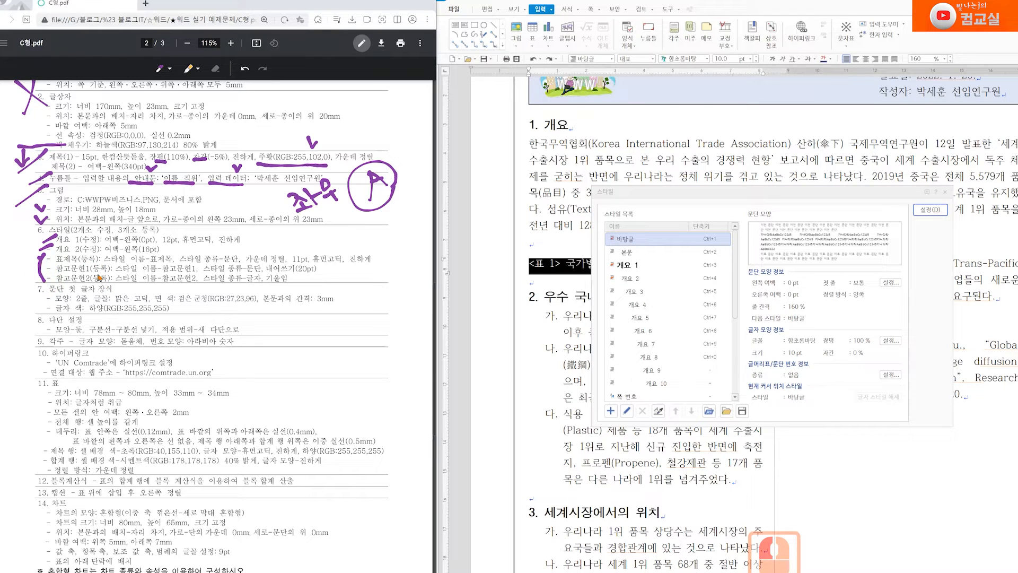
{"action": "left_click", "coordinate": [609, 411]}
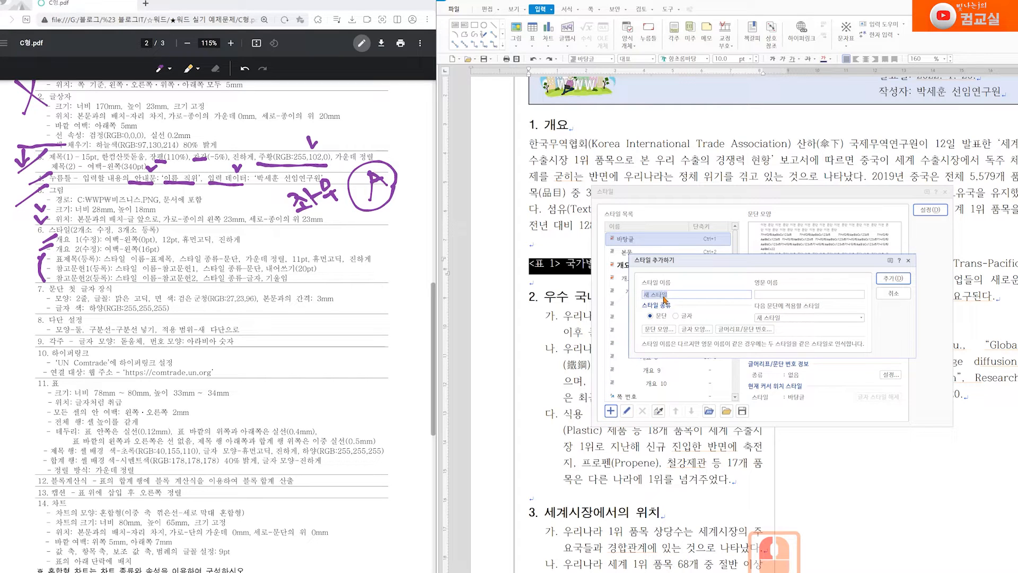
{"action": "type", "text": "표제목"}
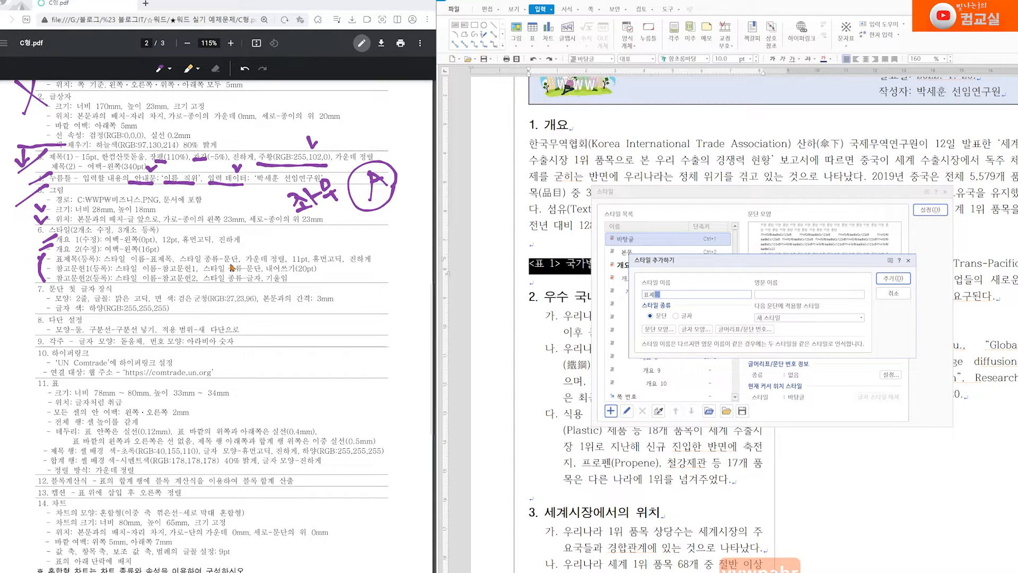
{"action": "mouse_move", "coordinate": [228, 245]}
{"action": "left_mouse_down"}
{"action": "mouse_move", "coordinate": [231, 255]}
{"action": "mouse_move", "coordinate": [235, 245]}
{"action": "left_mouse_up"}
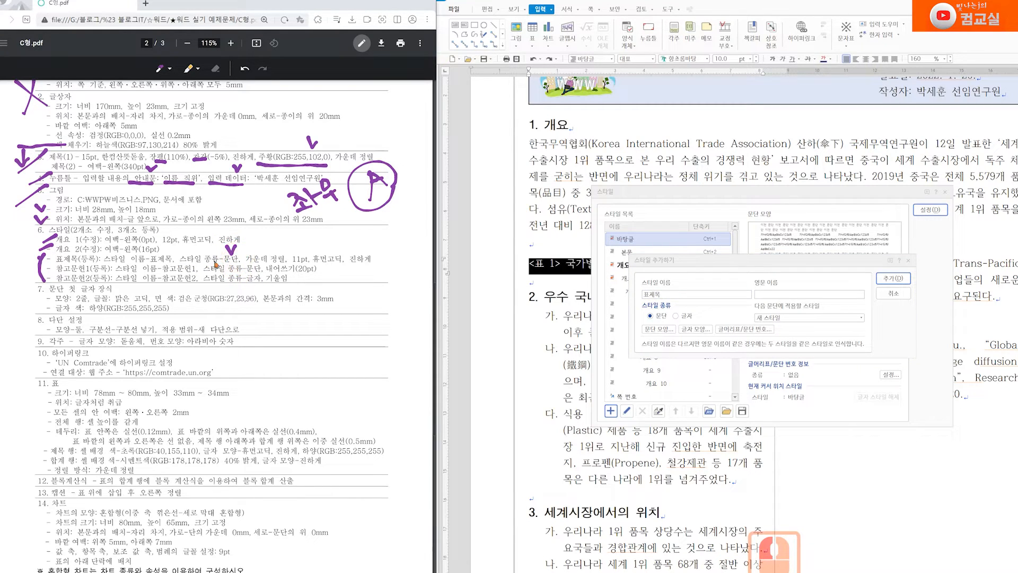
{"action": "left_click", "coordinate": [659, 316]}
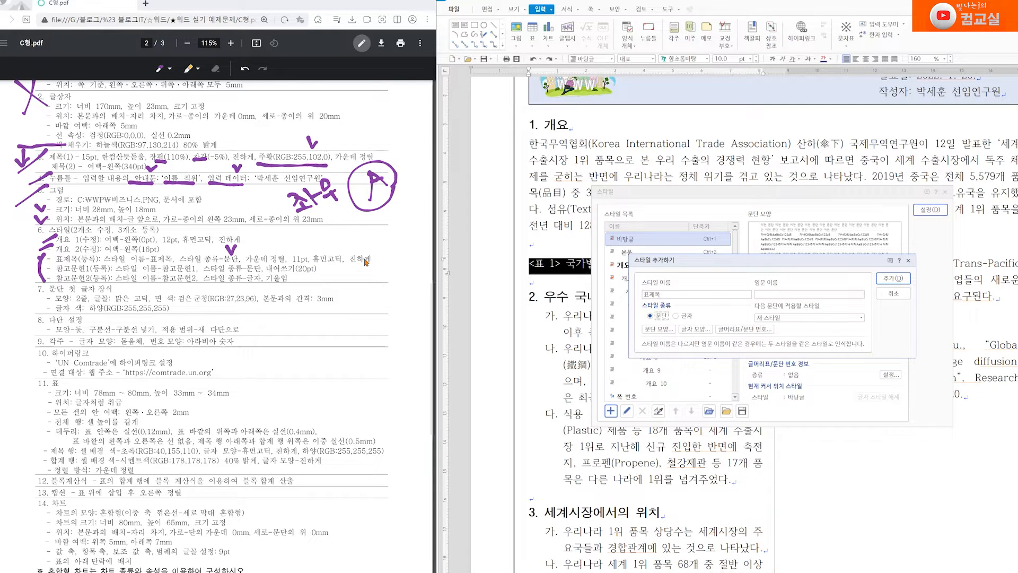
{"action": "left_click", "coordinate": [662, 333]}
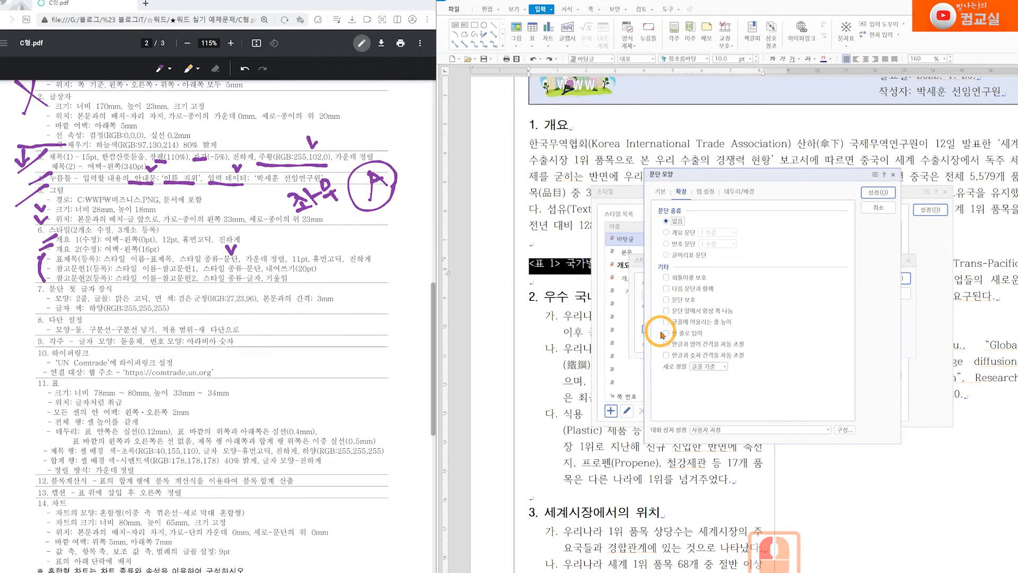
Centre-align the 표제목 style's paragraphs
{"action": "left_click", "coordinate": [662, 195]}
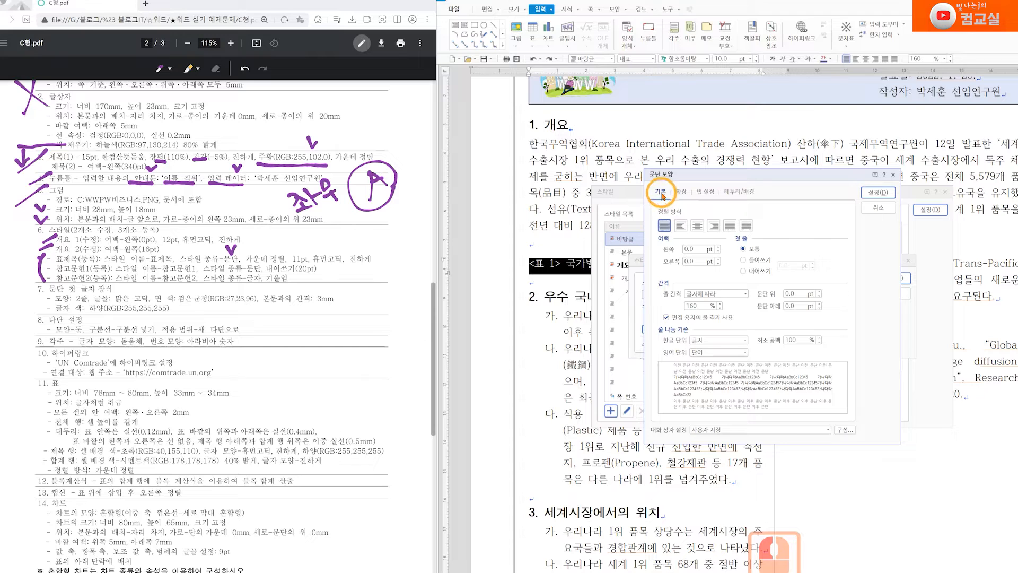
{"action": "left_click", "coordinate": [698, 229]}
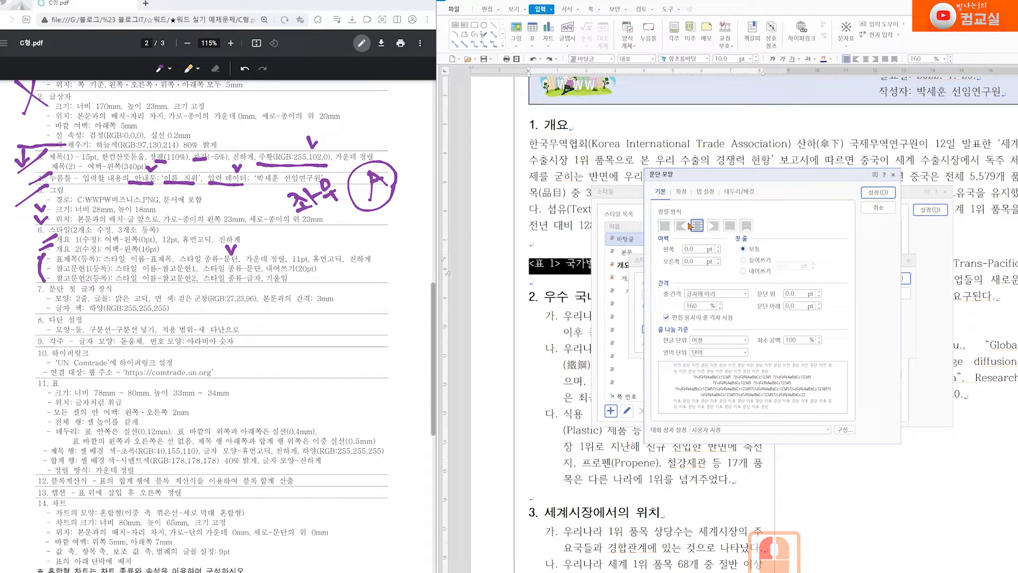
{"action": "left_click", "coordinate": [879, 194]}
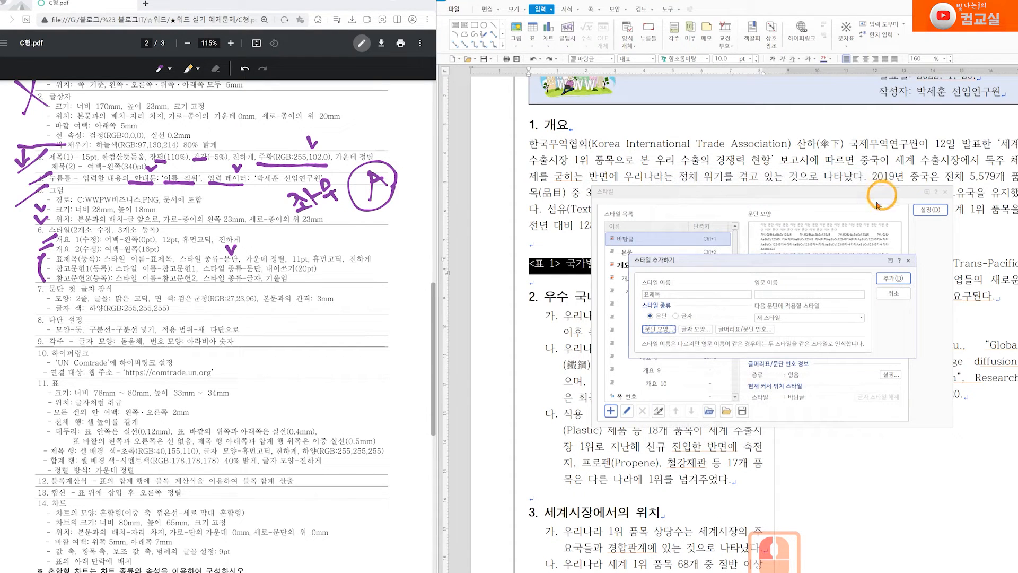
Give 표제목 bold 11 pt 휴먼고딕 text, add the style, and apply it to the caption
{"action": "left_click", "coordinate": [696, 334]}
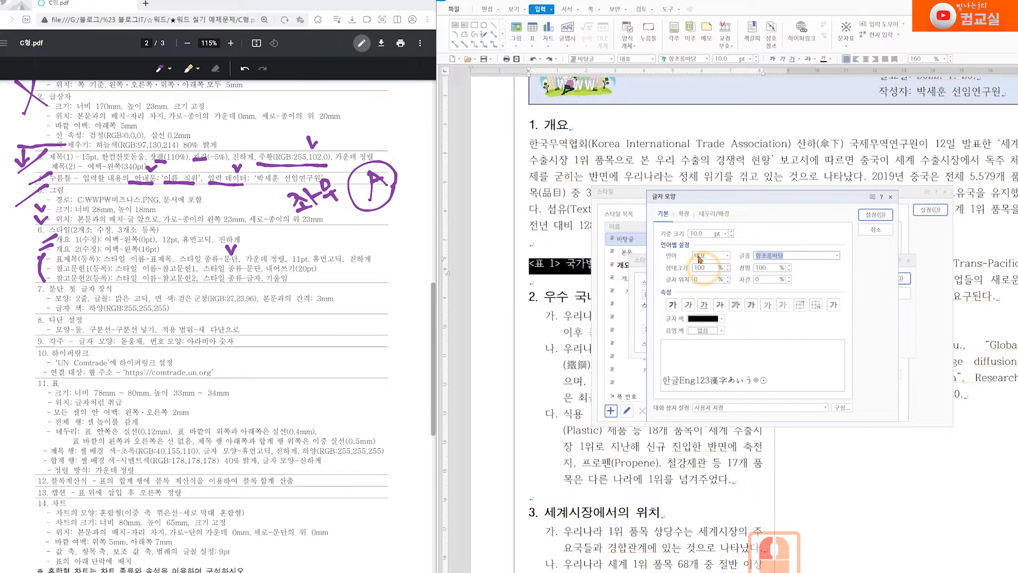
{"action": "left_click", "coordinate": [732, 232]}
{"action": "left_click", "coordinate": [775, 254]}
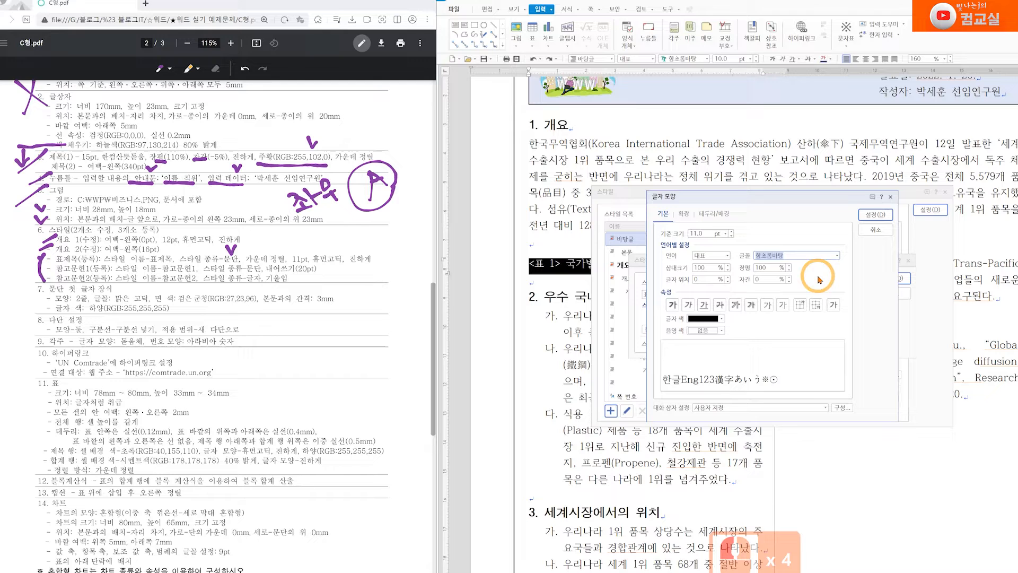
{"action": "type", "text": "휴먼고딕"}
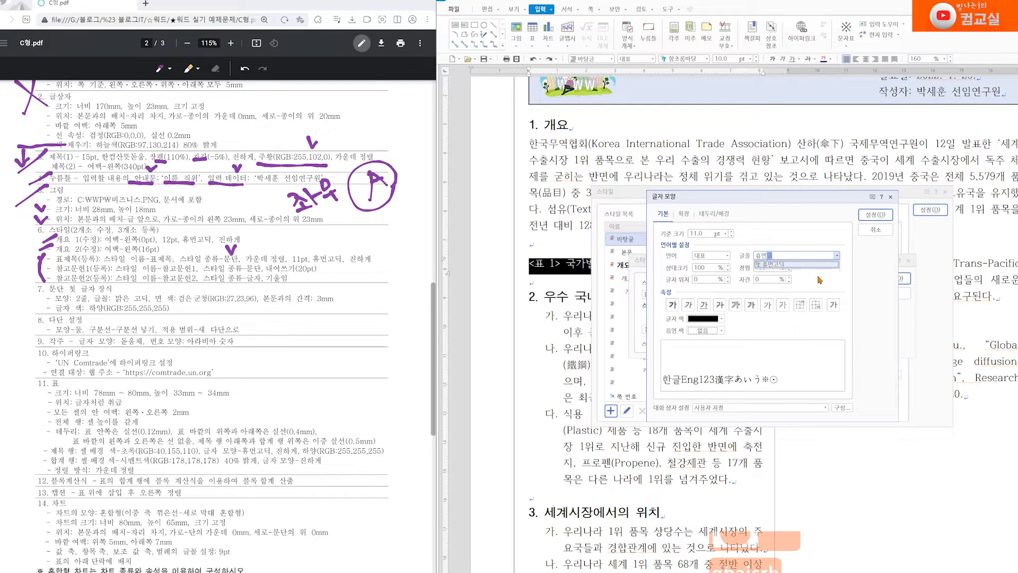
{"action": "key", "text": "Return"}
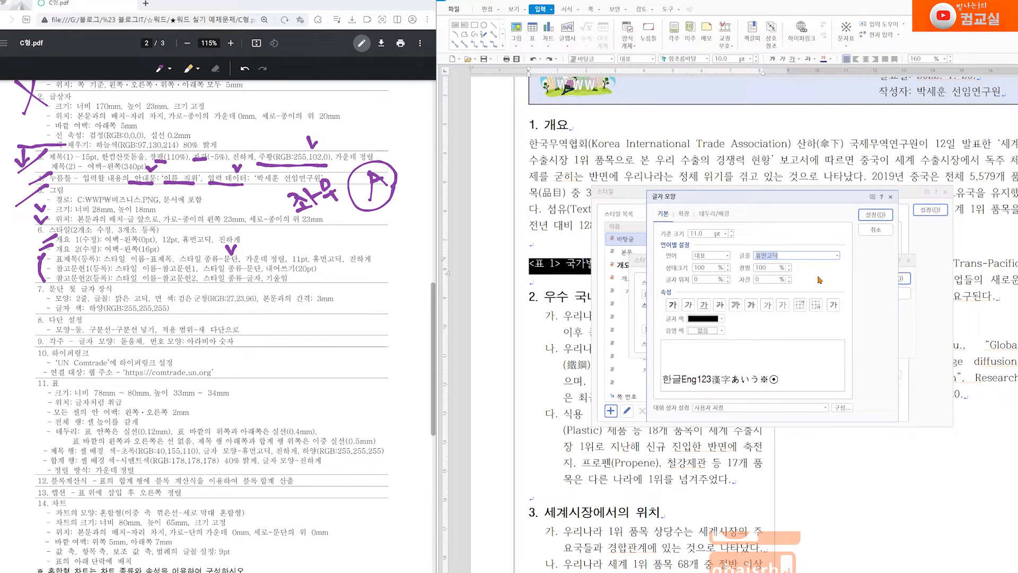
{"action": "left_click", "coordinate": [673, 304]}
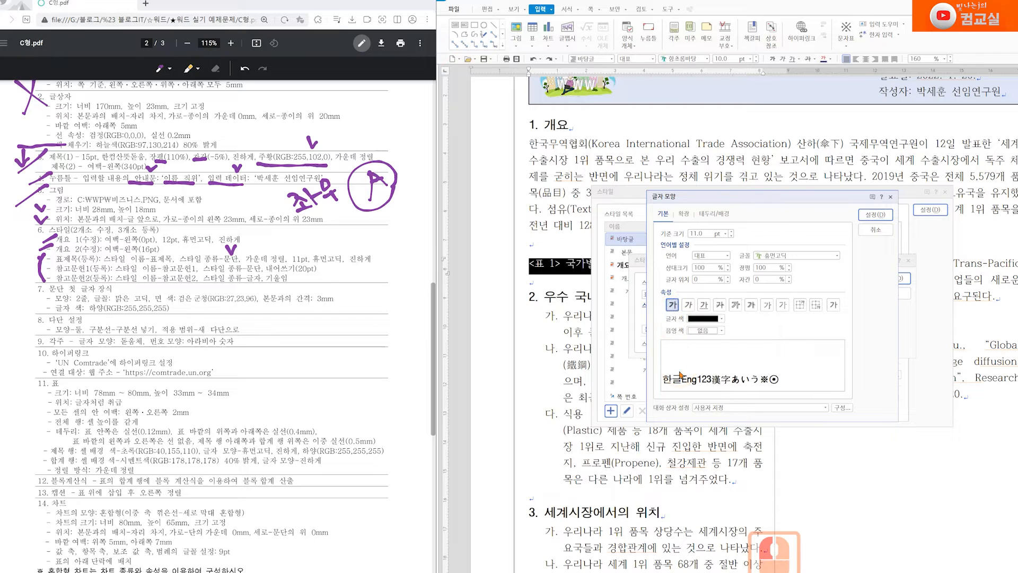
{"action": "left_click", "coordinate": [876, 217]}
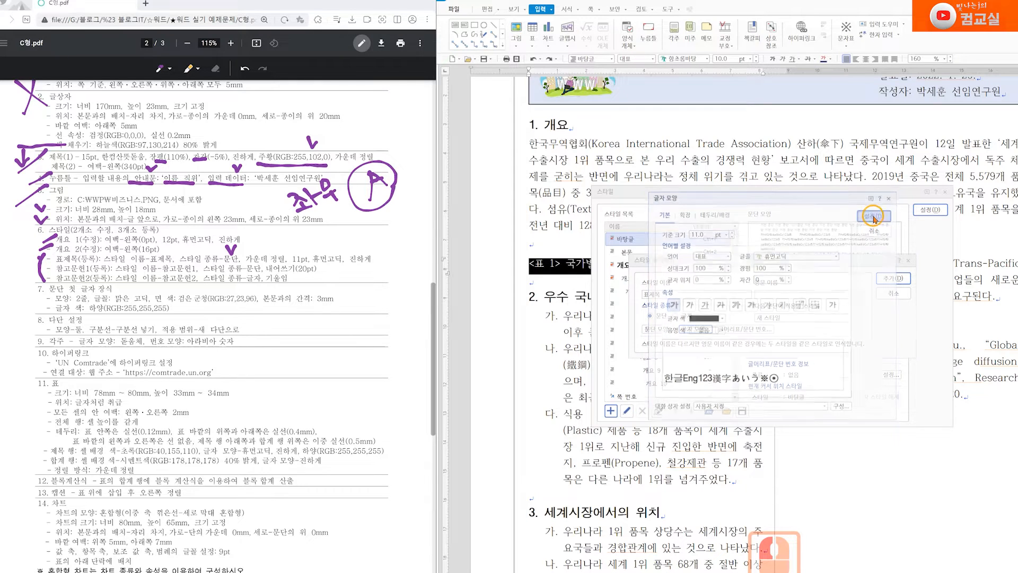
{"action": "left_click", "coordinate": [895, 283]}
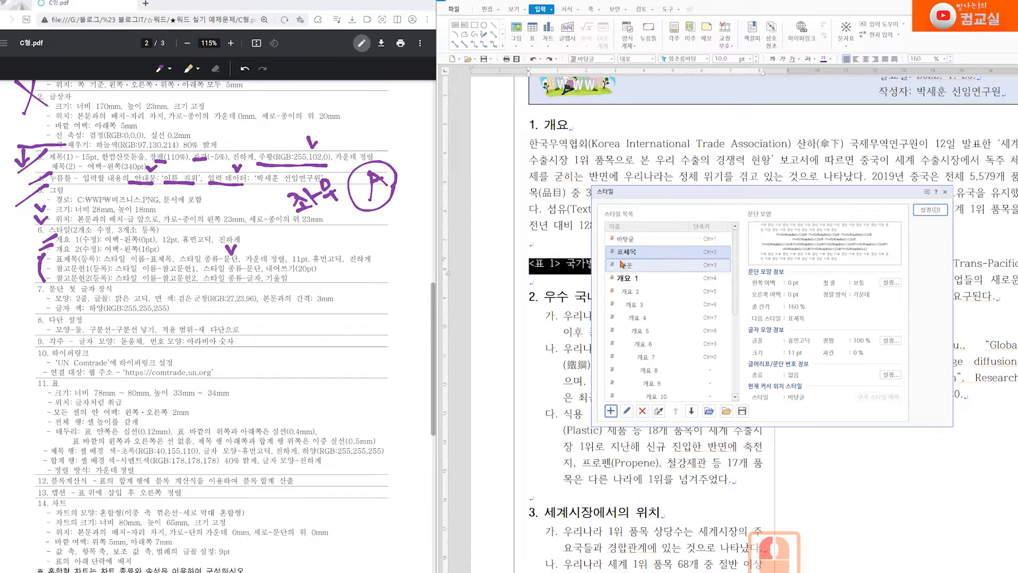
{"action": "left_click", "coordinate": [916, 209]}
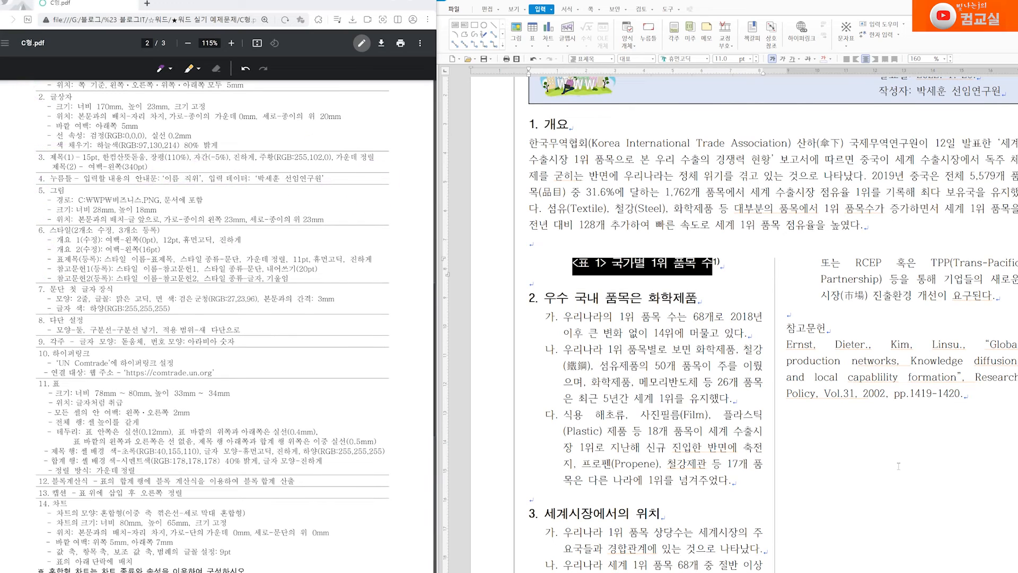
Select the reference paragraph and start a new style named 참고문헌1
{"action": "left_click_drag", "start_coordinate": [42, 264], "coordinate": [45, 278]}
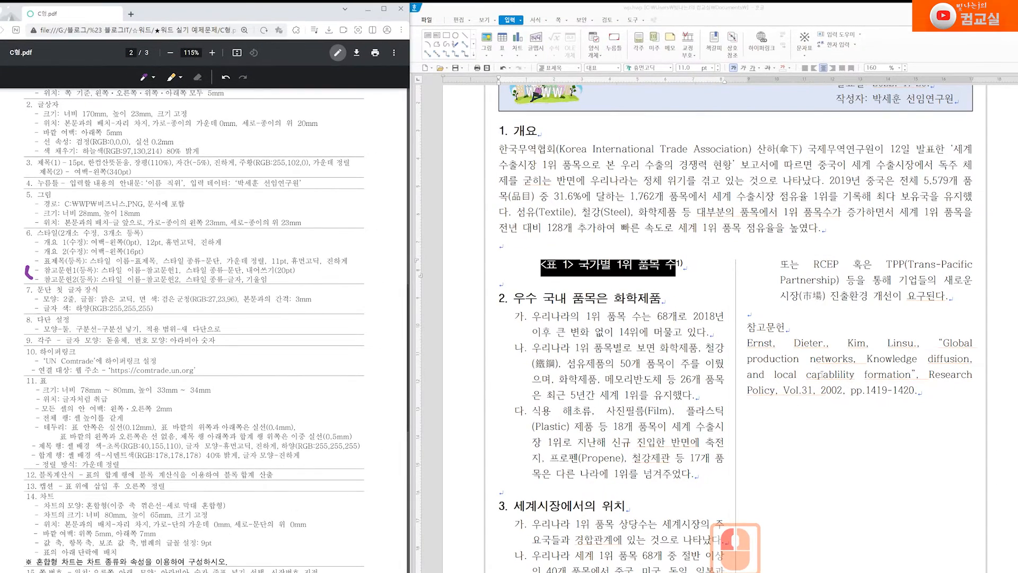
{"action": "triple_click", "coordinate": [761, 343]}
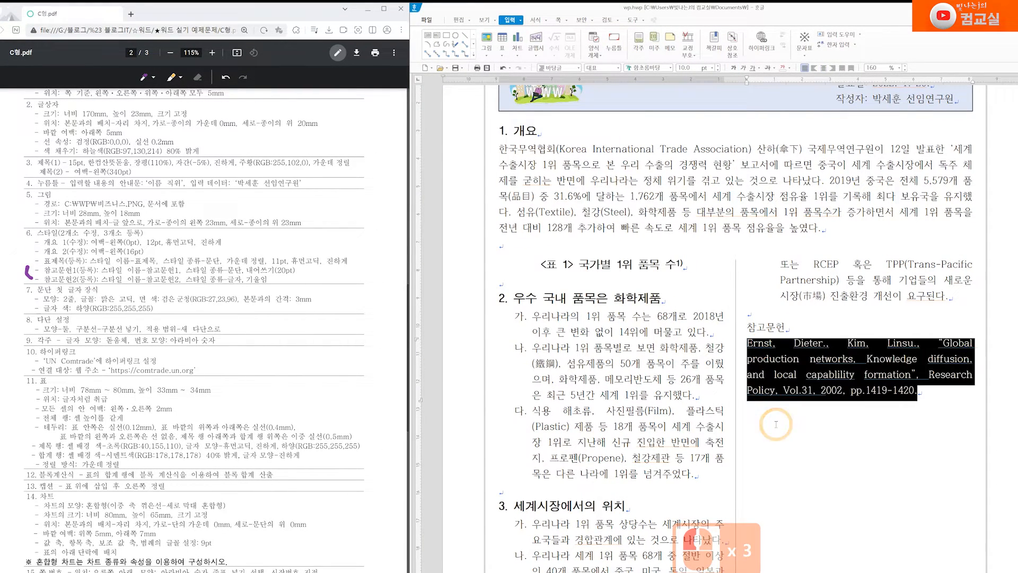
{"action": "right_click", "coordinate": [820, 363]}
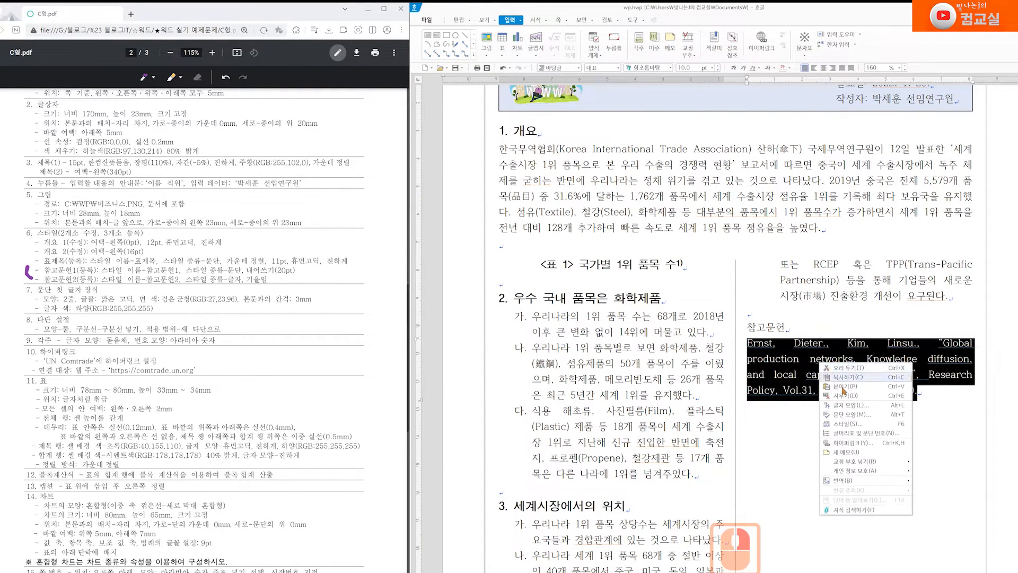
{"action": "left_click", "coordinate": [860, 425]}
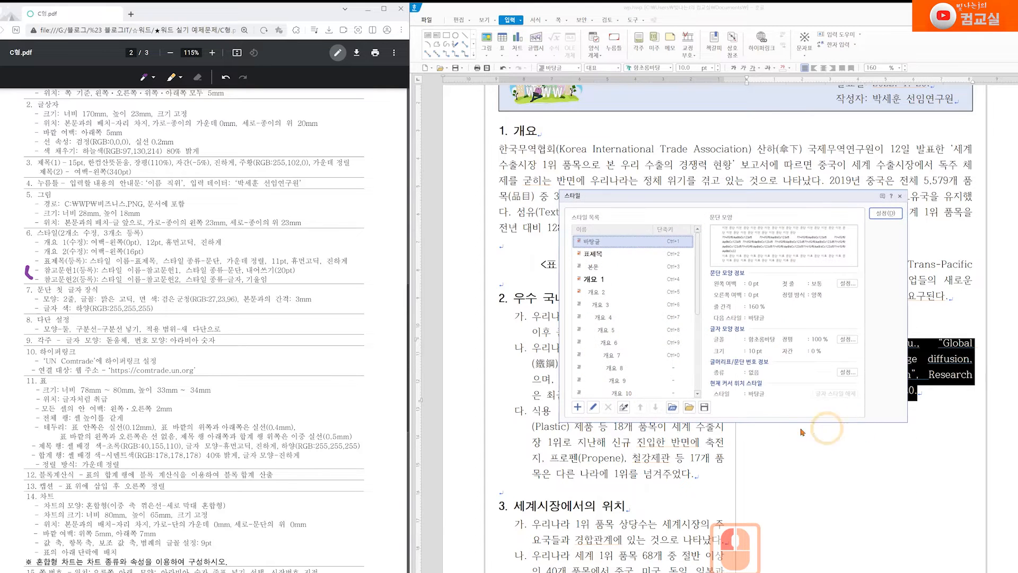
{"action": "left_click", "coordinate": [578, 408]}
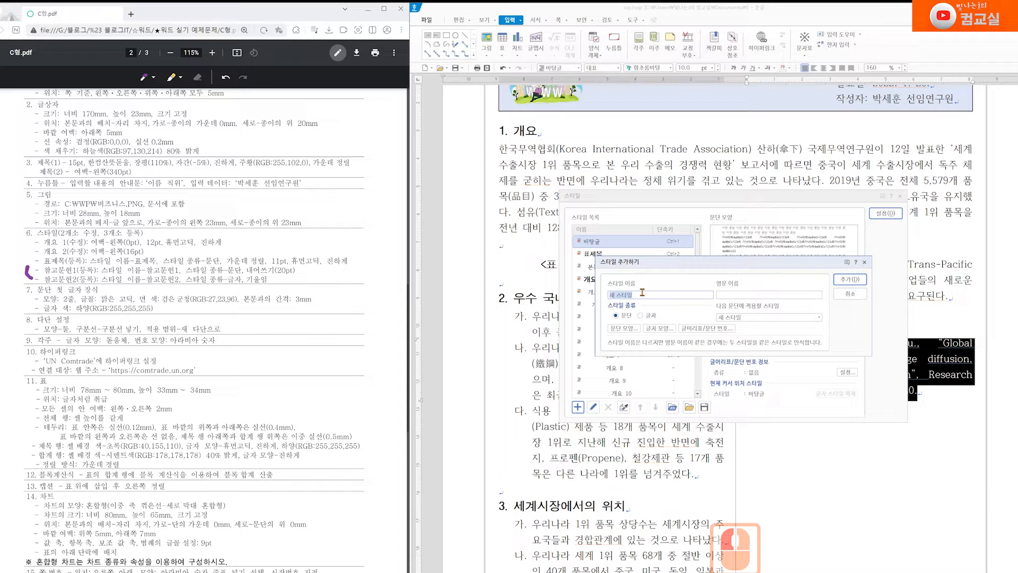
{"action": "type", "text": "참고문헌1"}
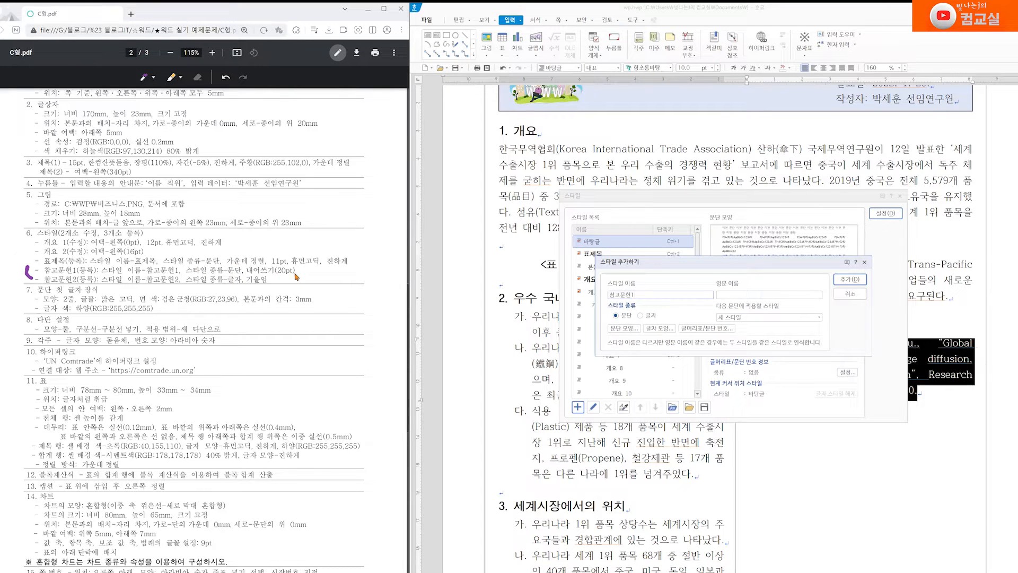
Give 참고문헌1 a 20 pt hanging indent, add it, and apply it to the reference paragraph
{"action": "left_click", "coordinate": [626, 329]}
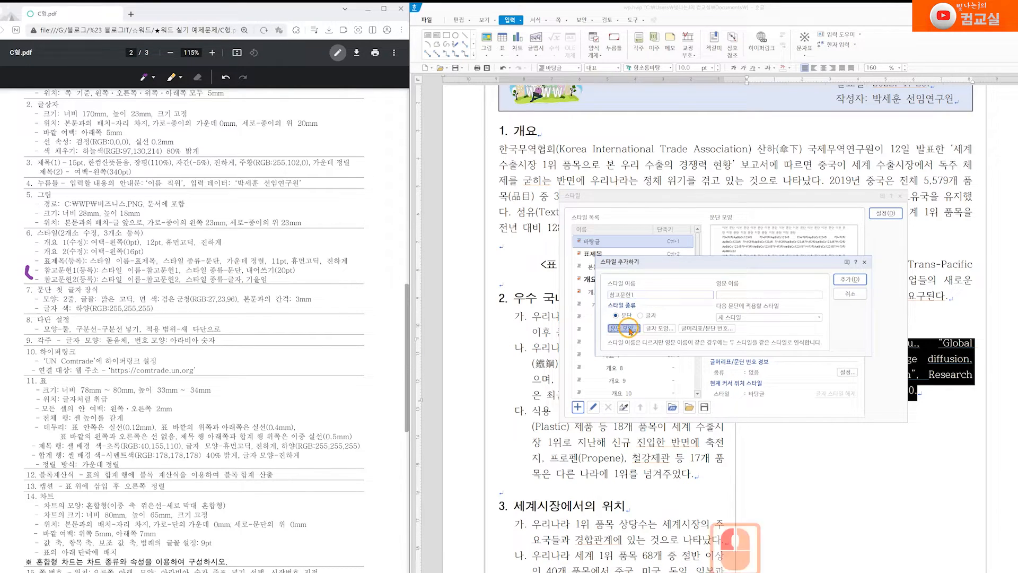
{"action": "left_click", "coordinate": [705, 272]}
{"action": "triple_click", "coordinate": [748, 267]}
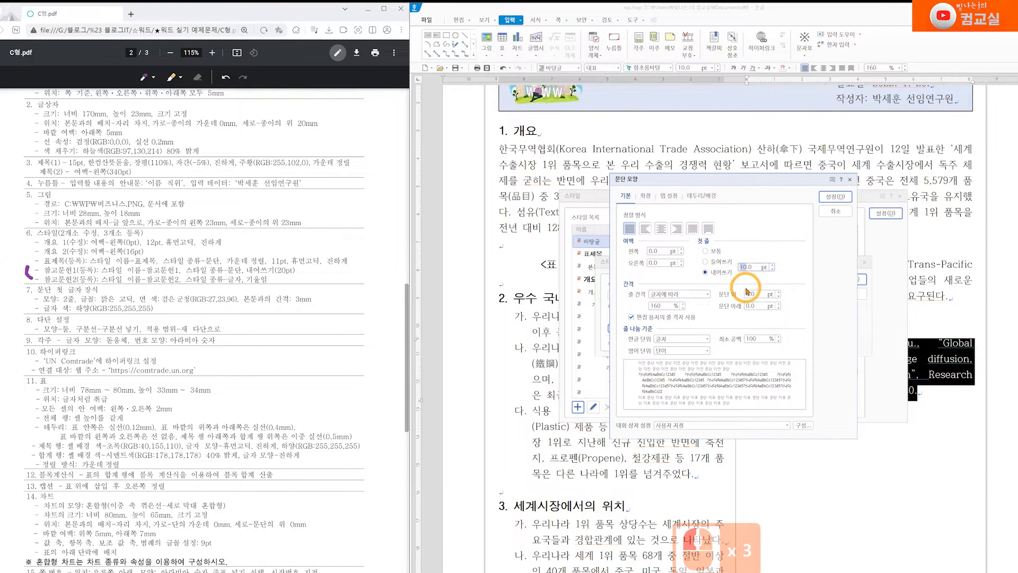
{"action": "type", "text": "20"}
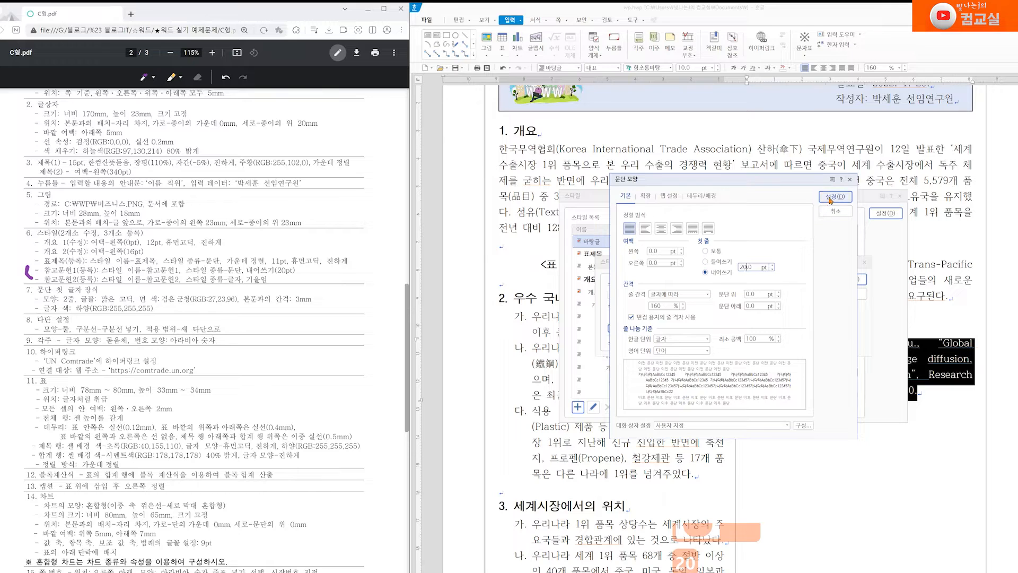
{"action": "left_click", "coordinate": [830, 198]}
{"action": "left_click", "coordinate": [851, 283]}
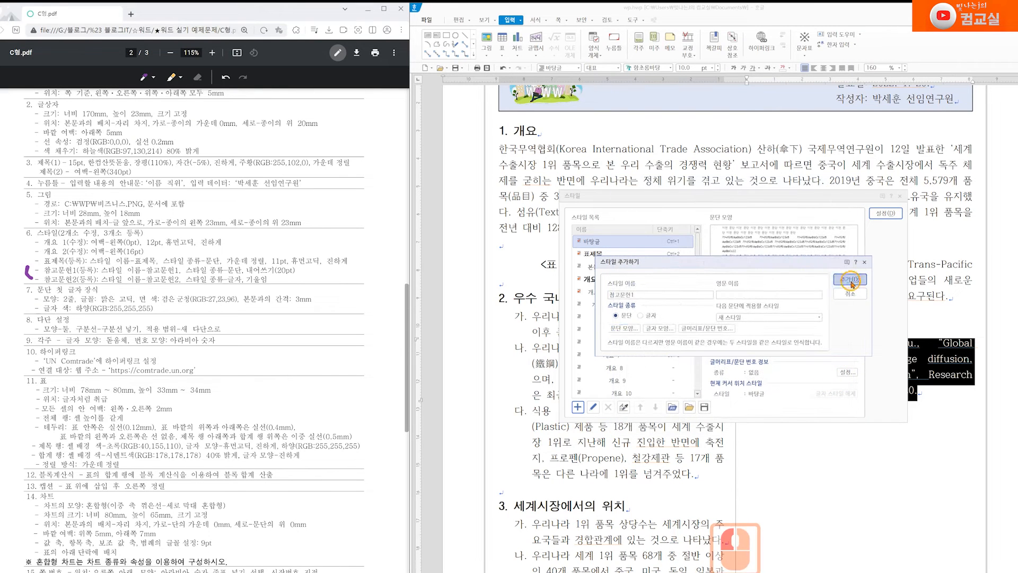
{"action": "left_click", "coordinate": [851, 342]}
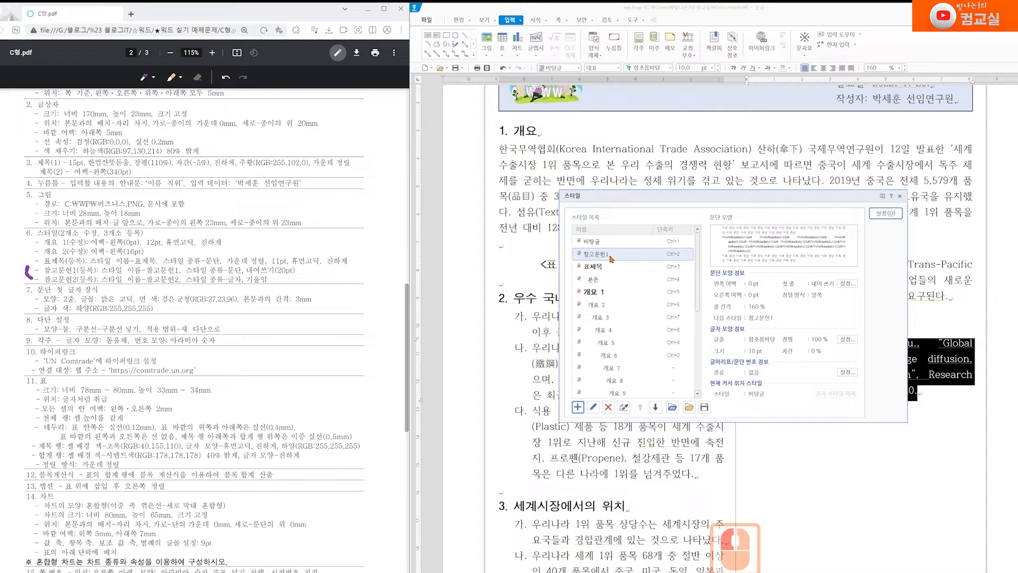
{"action": "left_click", "coordinate": [891, 213]}
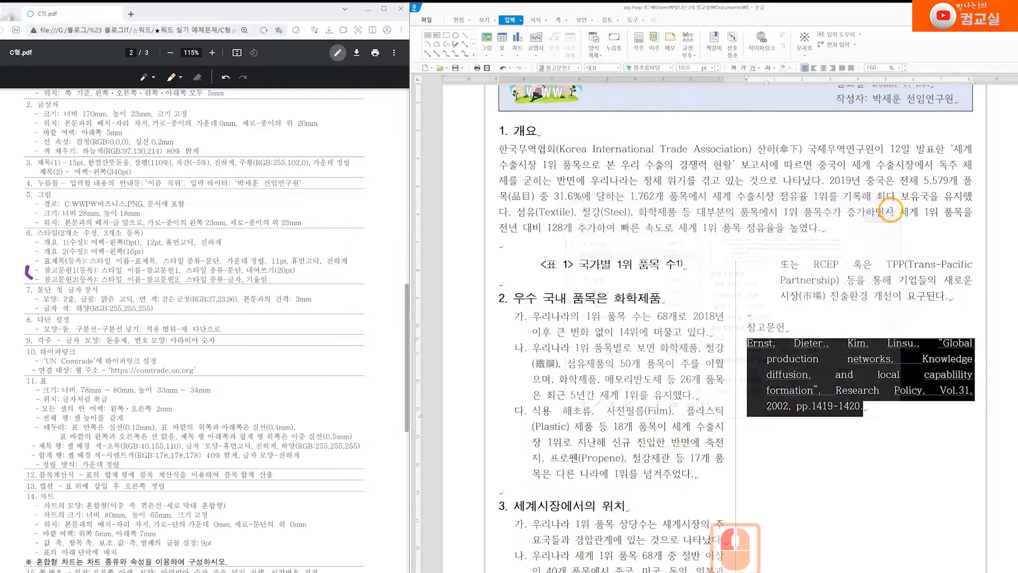
{"action": "left_click", "coordinate": [899, 414]}
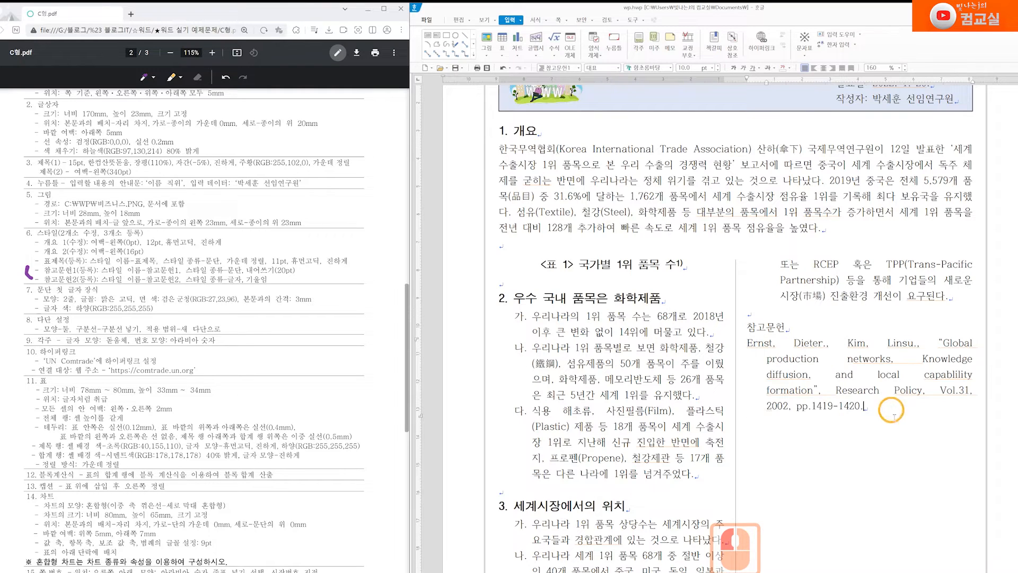
{"action": "scroll", "coordinate": [283, 402], "scroll_direction": "down", "scroll_amount": 7}
{"action": "scroll", "coordinate": [284, 402], "scroll_direction": "down", "scroll_amount": 2}
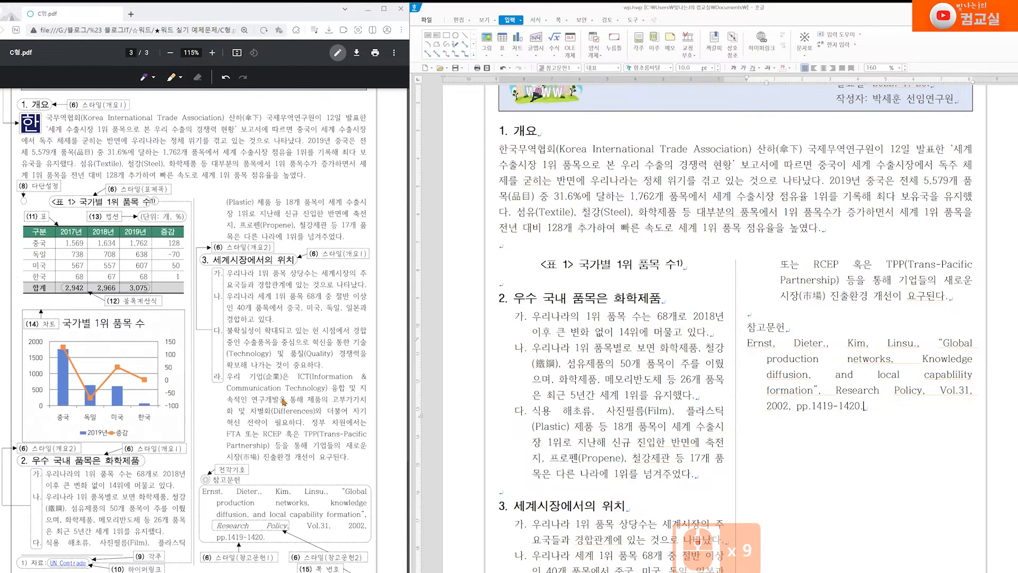
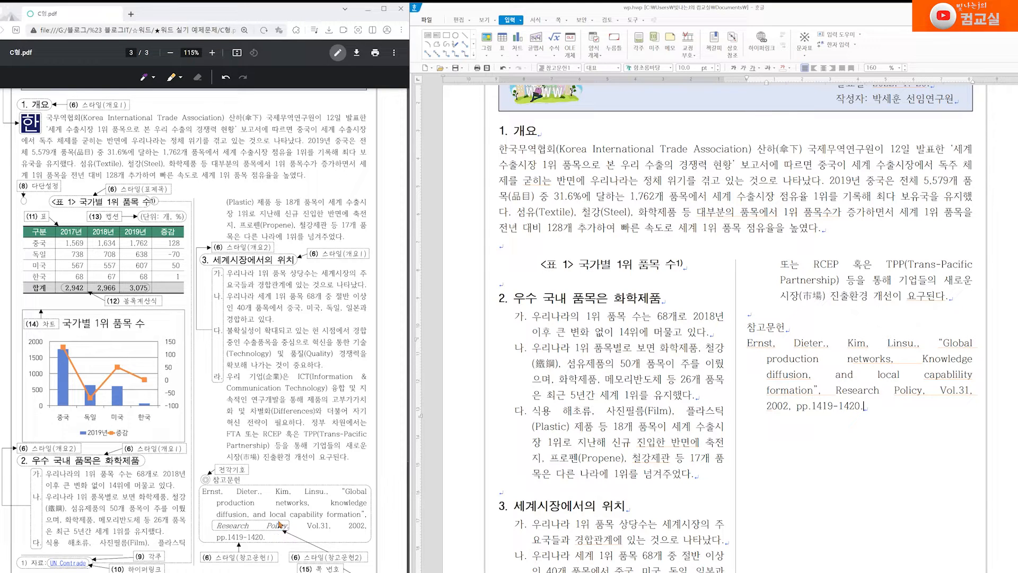
Select 'Research Policy,' in the reference and start a new style named 참고문헌2
{"action": "left_click", "coordinate": [290, 531]}
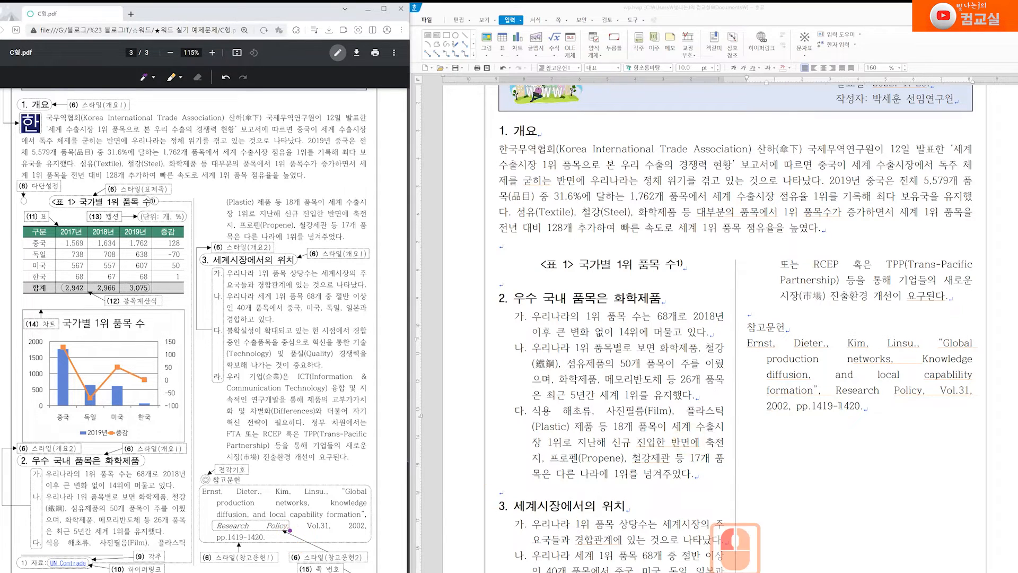
{"action": "left_click_drag", "start_coordinate": [836, 391], "coordinate": [926, 392]}
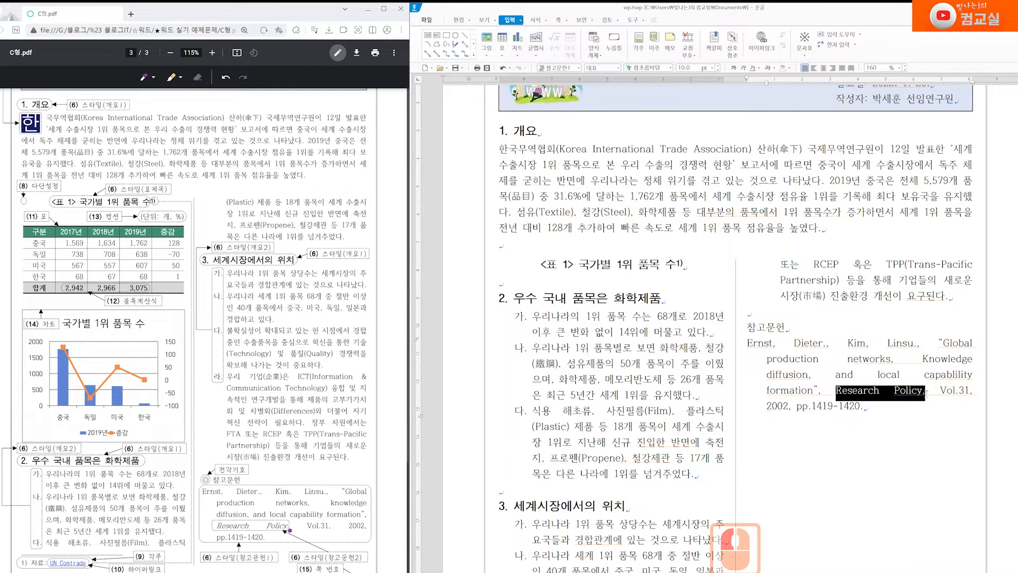
{"action": "right_click", "coordinate": [861, 395]}
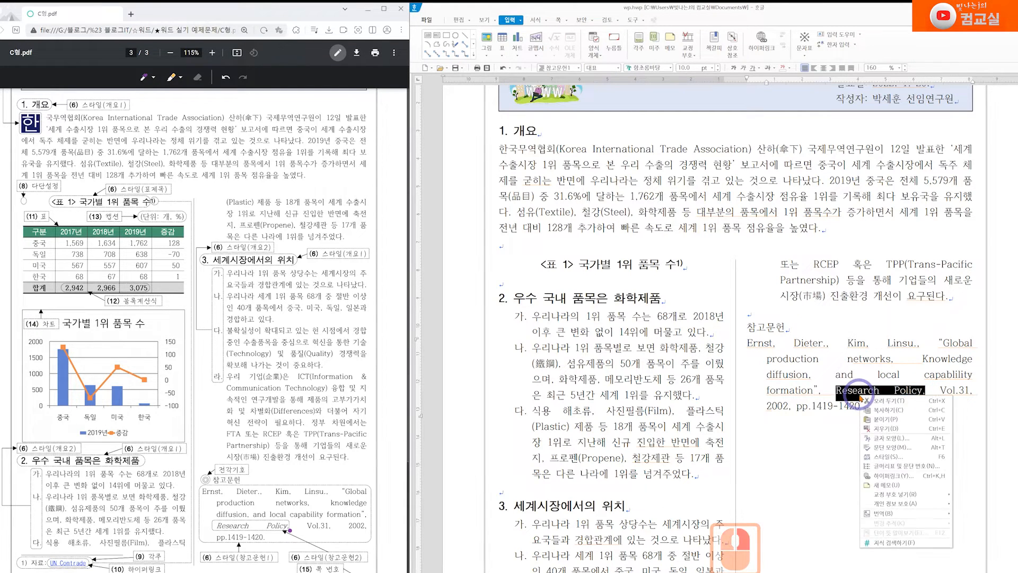
{"action": "left_click", "coordinate": [882, 456]}
{"action": "left_click", "coordinate": [577, 406]}
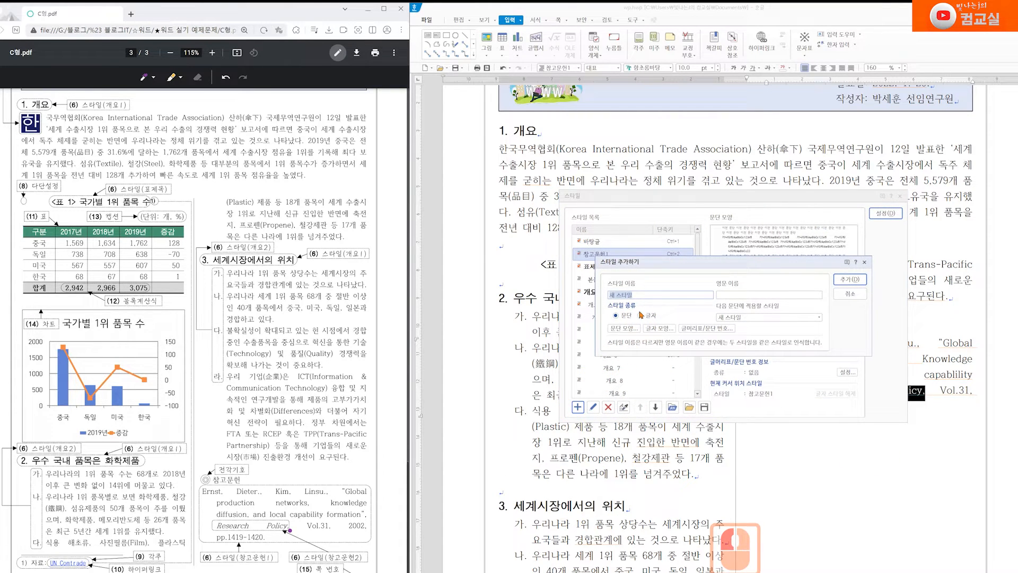
{"action": "type", "text": "참고문헌2"}
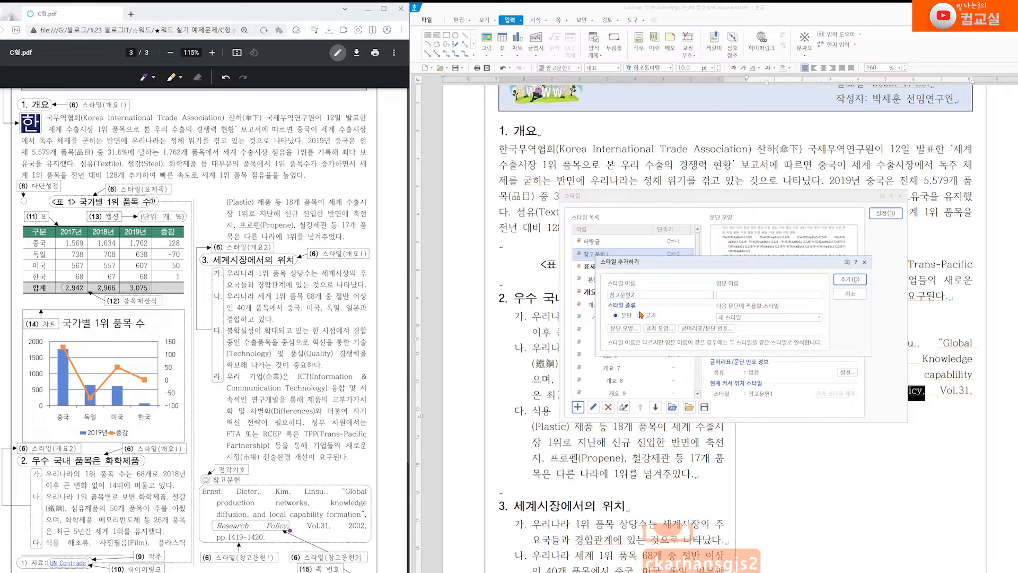
Make 참고문헌2 an italic character style, add it, and apply it to the title
{"action": "scroll", "coordinate": [364, 332], "scroll_direction": "up", "scroll_amount": 7}
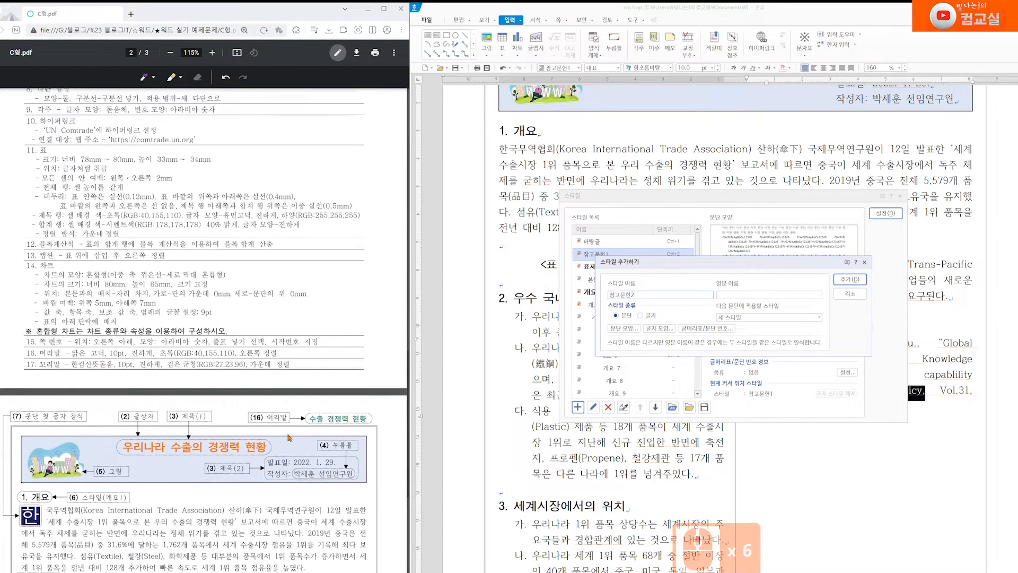
{"action": "left_click_drag", "start_coordinate": [226, 209], "coordinate": [266, 209]}
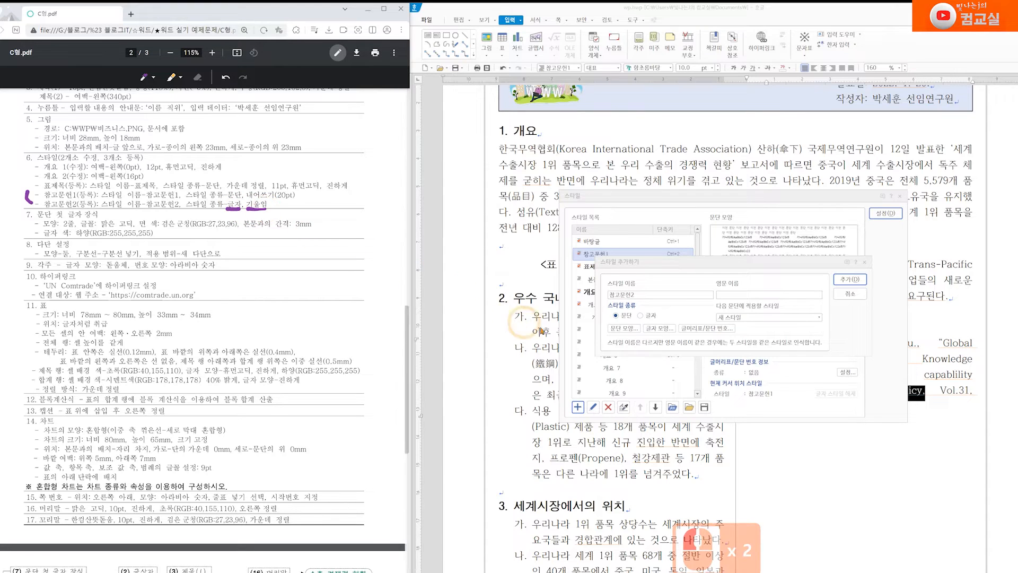
{"action": "left_click", "coordinate": [649, 316]}
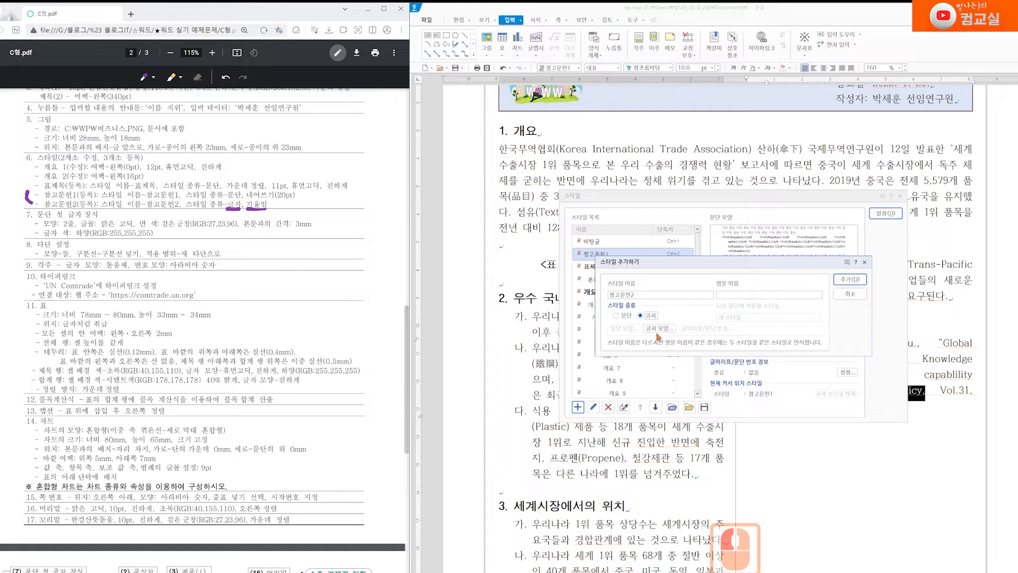
{"action": "left_click", "coordinate": [663, 328]}
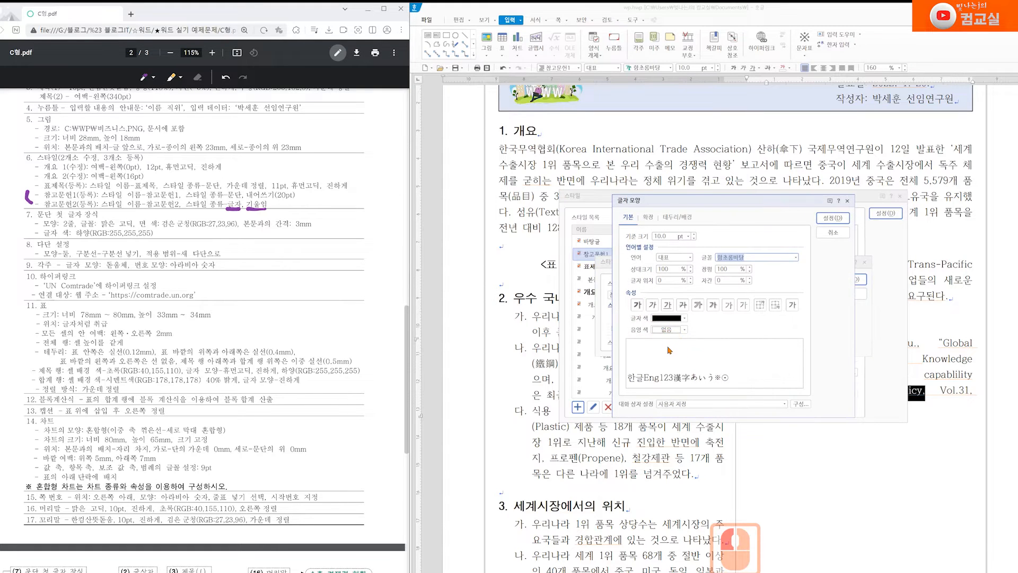
{"action": "left_click", "coordinate": [652, 304]}
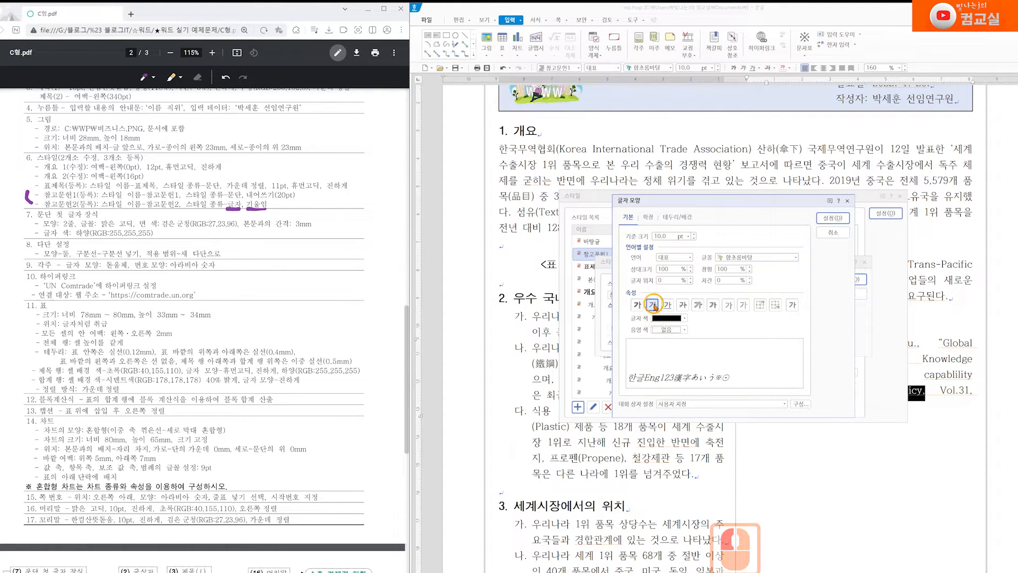
{"action": "left_click", "coordinate": [833, 218]}
{"action": "left_click", "coordinate": [850, 279]}
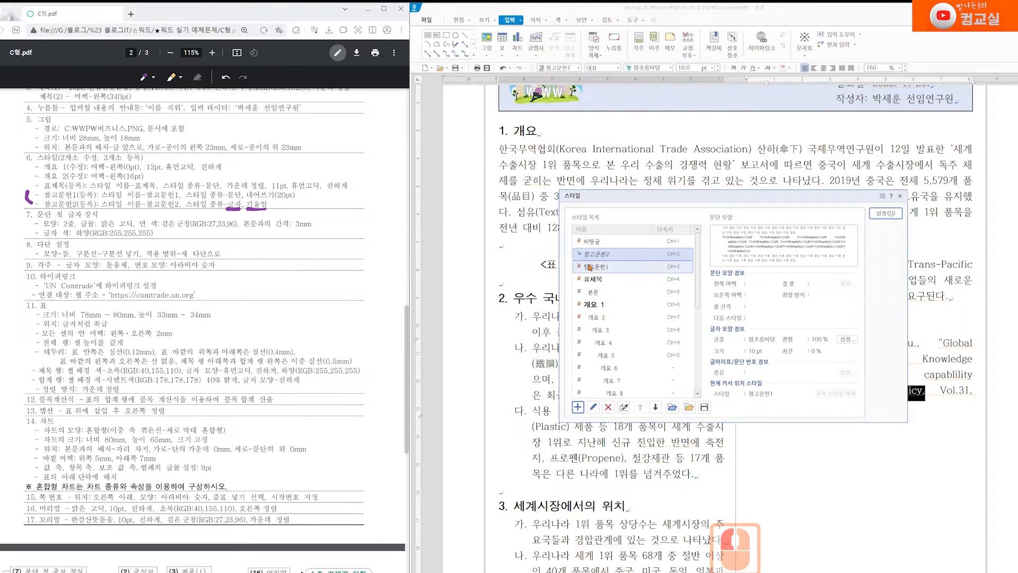
{"action": "left_click", "coordinate": [615, 257]}
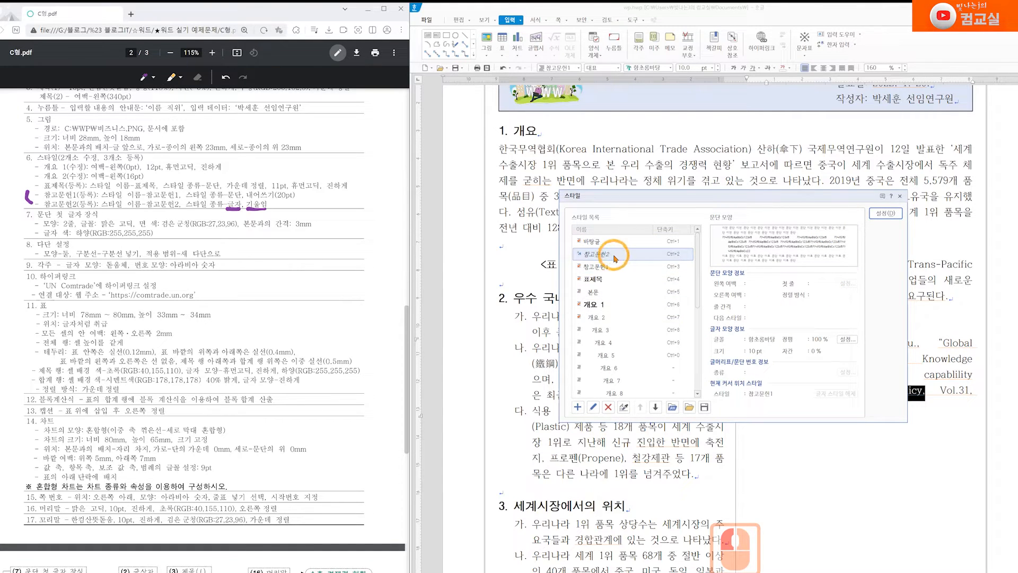
{"action": "left_click", "coordinate": [886, 213]}
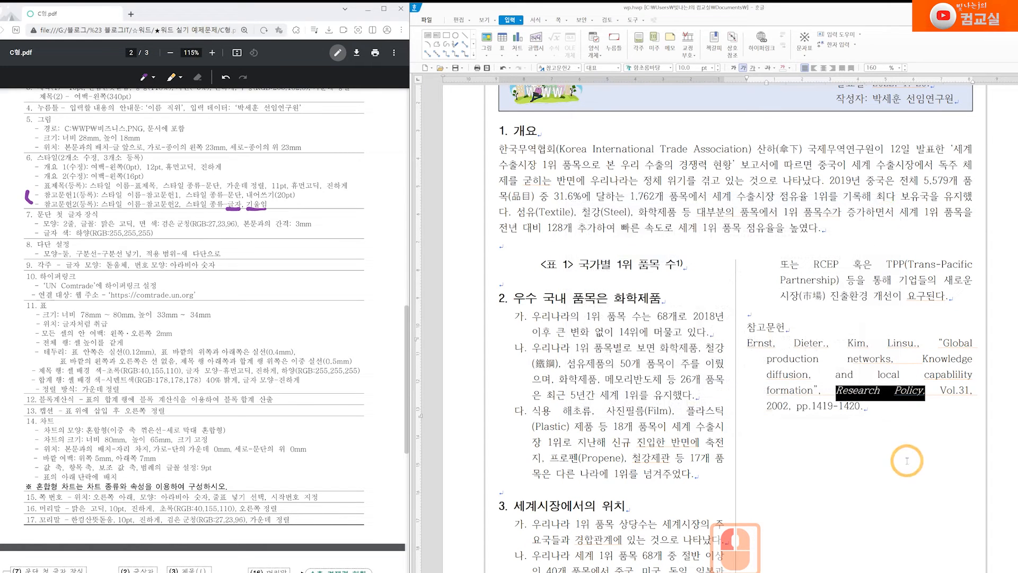
Delete the extra character so 'Research Policy, Vol.31, 2002,' wraps onto a new line
{"action": "scroll", "coordinate": [317, 382], "scroll_direction": "down", "scroll_amount": 10}
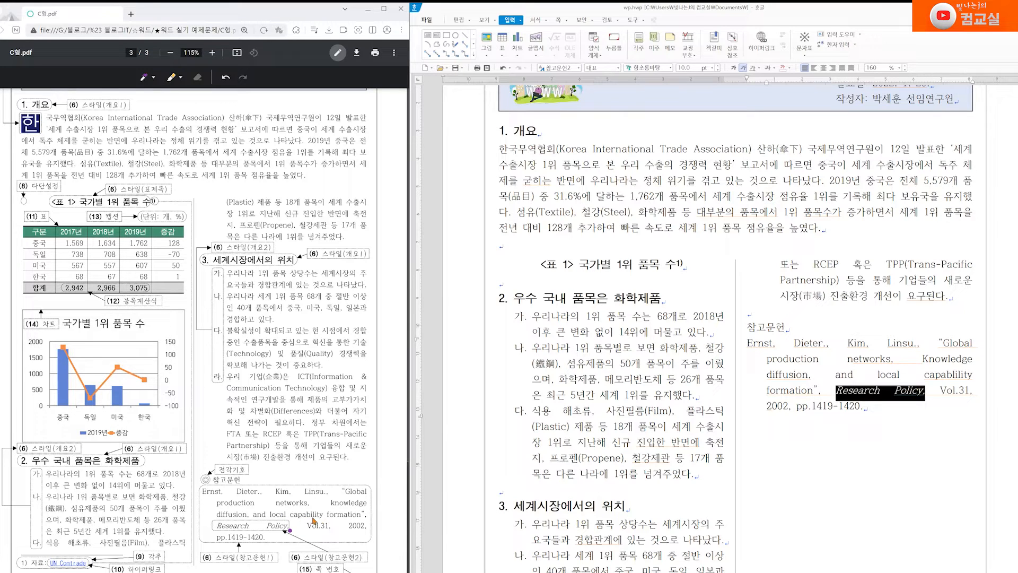
{"action": "left_click", "coordinate": [956, 371]}
{"action": "key", "text": "BackSpace"}
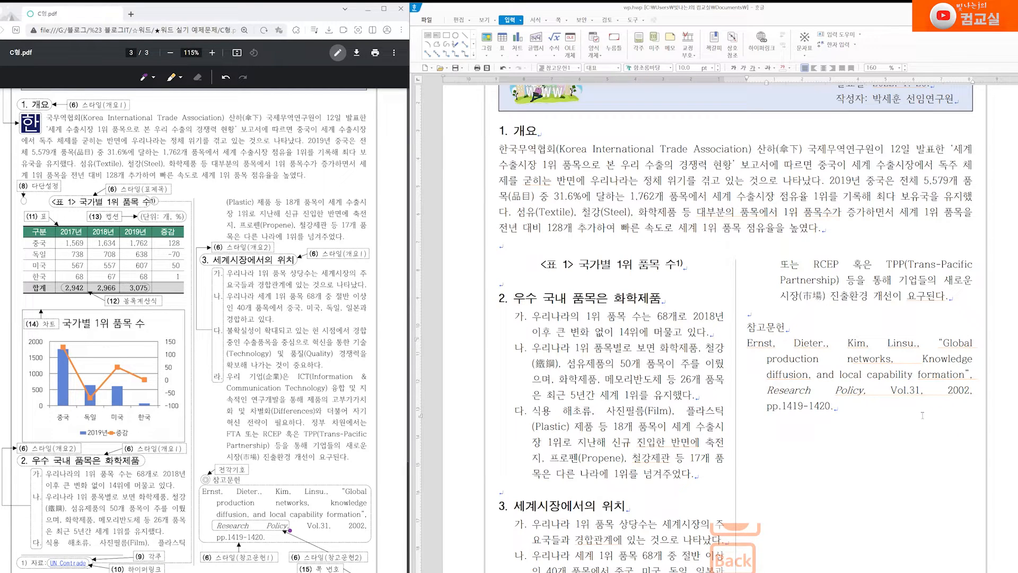
{"action": "left_click", "coordinate": [205, 475]}
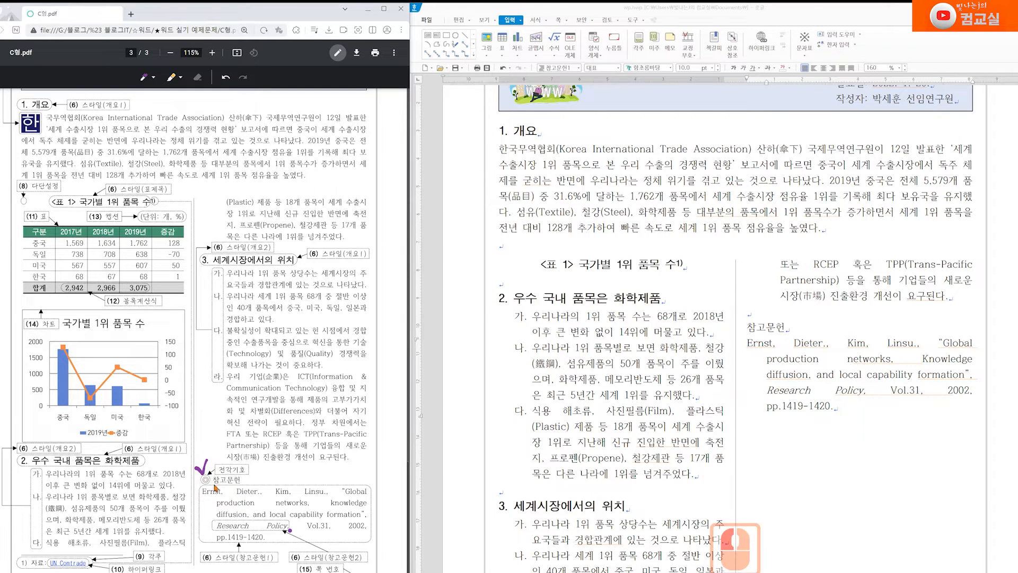
{"action": "left_click", "coordinate": [747, 327]}
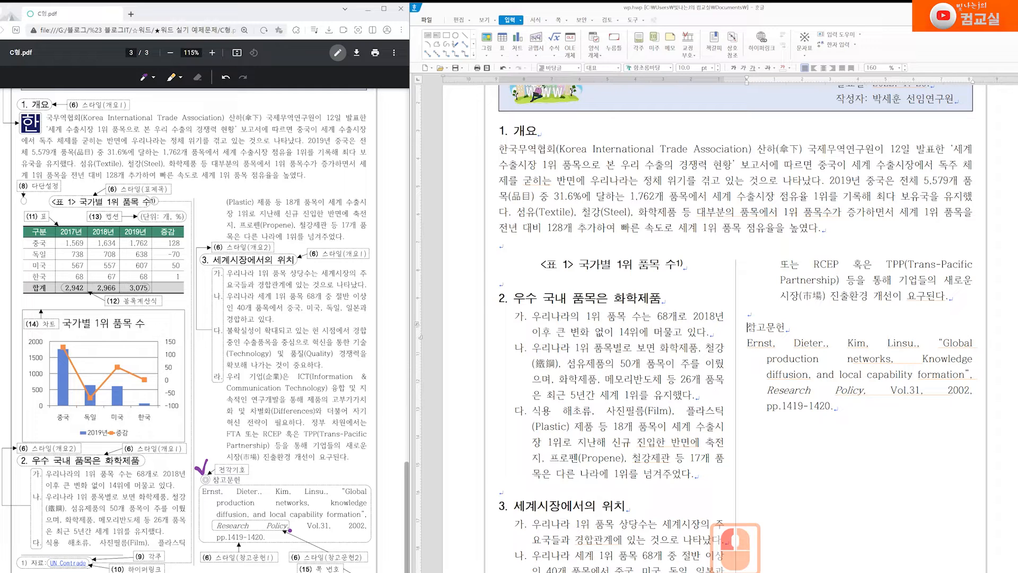
Open the symbol chart at the 참고문헌 line and browse the HNC and user symbol sets
{"action": "right_click", "coordinate": [748, 328]}
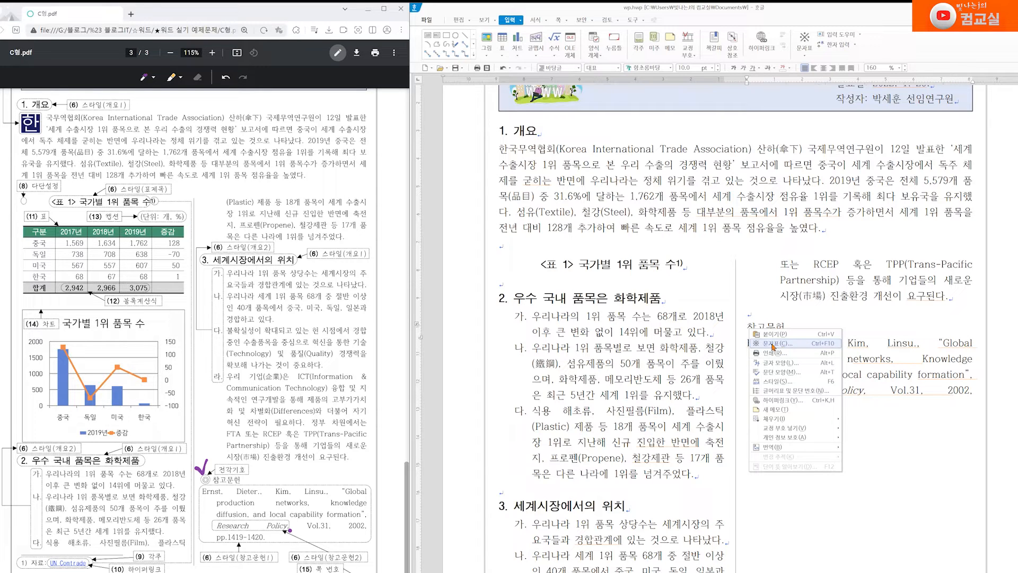
{"action": "left_click", "coordinate": [773, 344]}
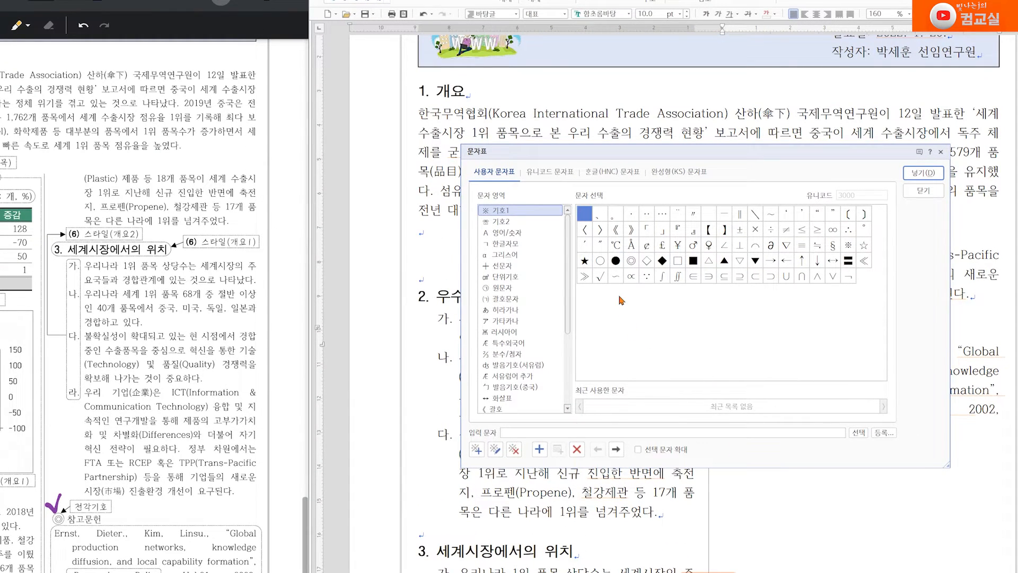
{"action": "left_click", "coordinate": [614, 172]}
{"action": "scroll", "coordinate": [533, 301], "scroll_direction": "down", "scroll_amount": 5}
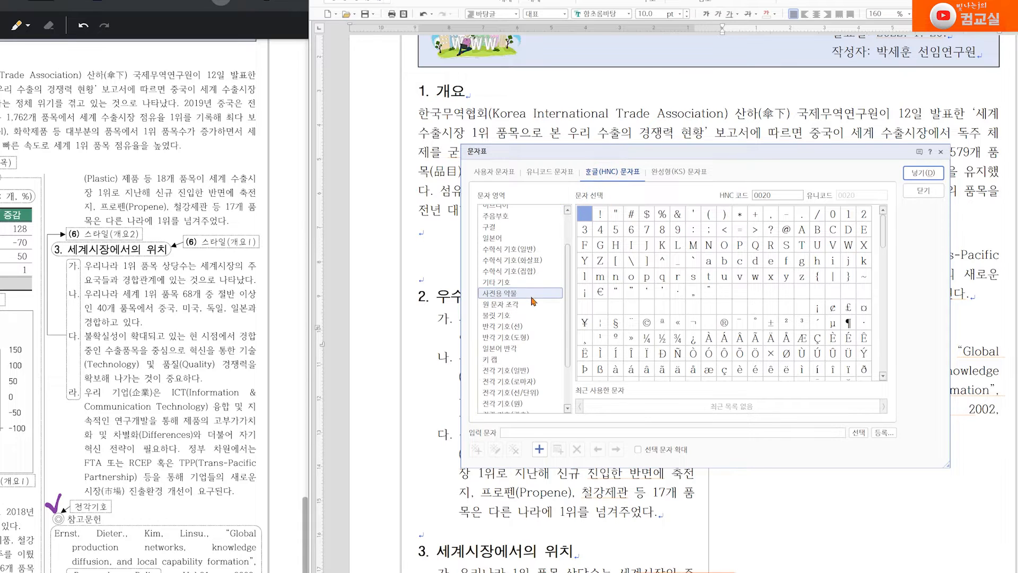
{"action": "left_click", "coordinate": [501, 371]}
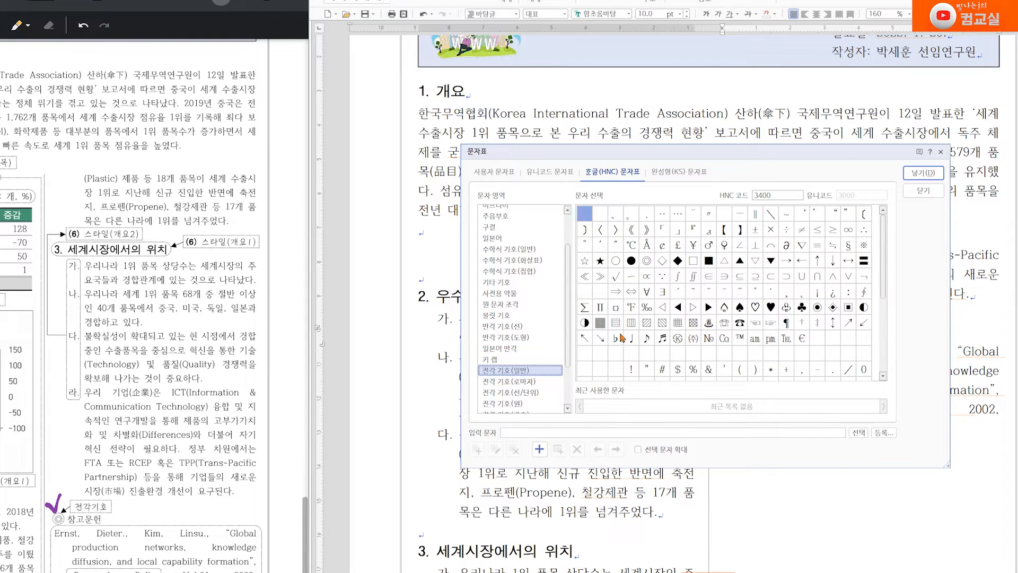
{"action": "left_click", "coordinate": [493, 171]}
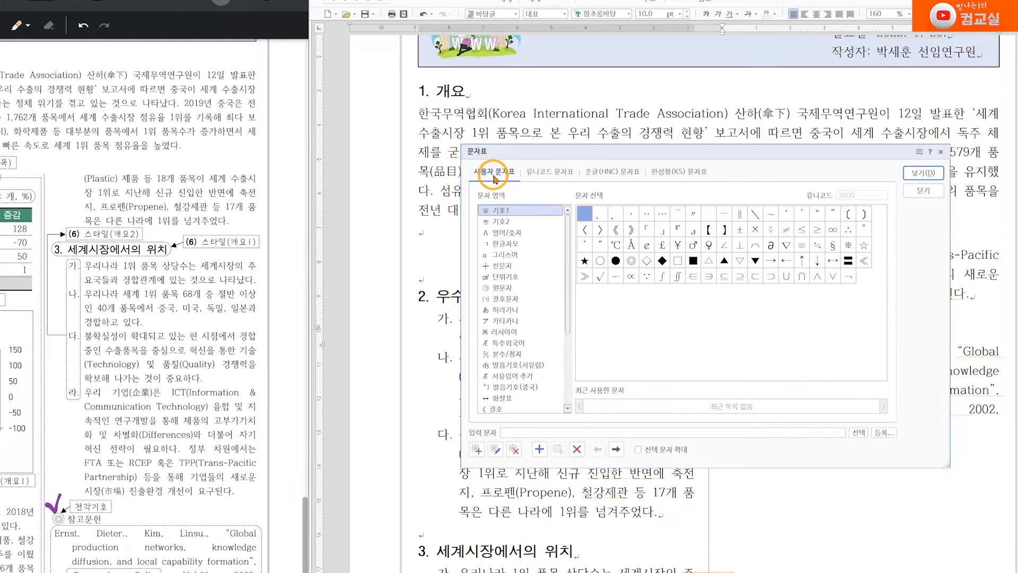
{"action": "left_click", "coordinate": [504, 223]}
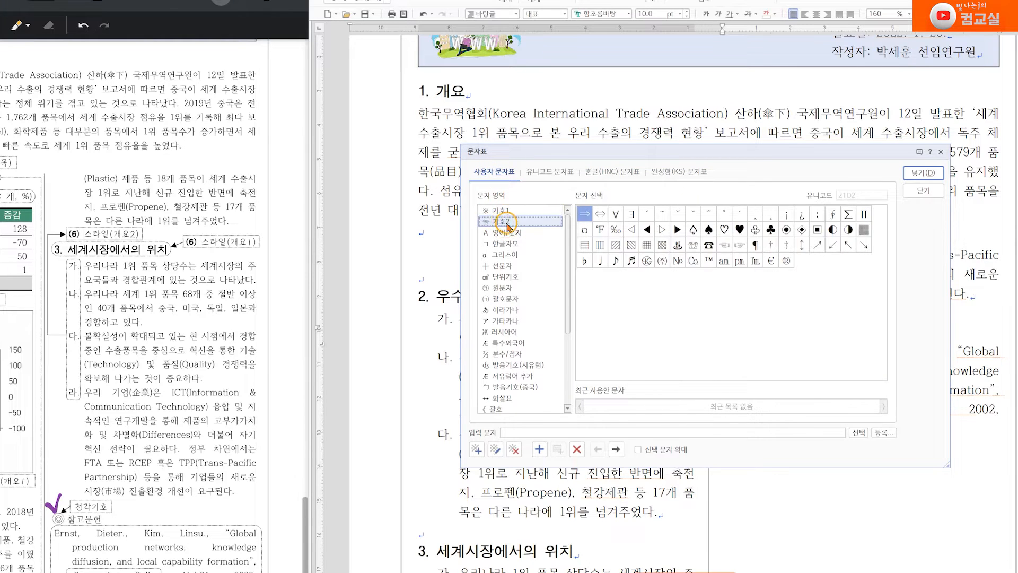
{"action": "left_click", "coordinate": [509, 222]}
Insert the ◎ symbol from 사용자 문자표 기호1 before 참고문헌 and close the chart
{"action": "left_click", "coordinate": [505, 211]}
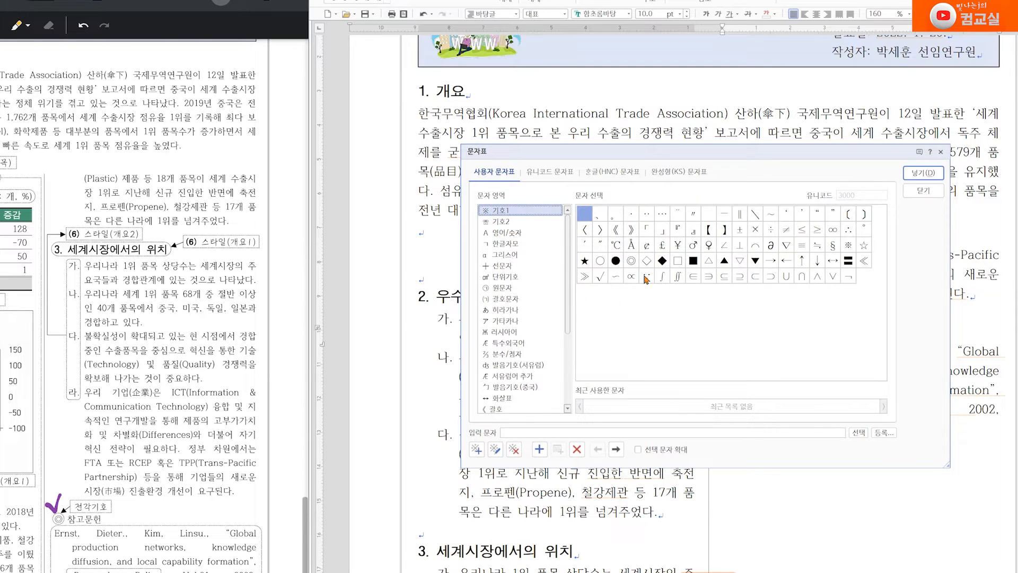
{"action": "left_click", "coordinate": [631, 261]}
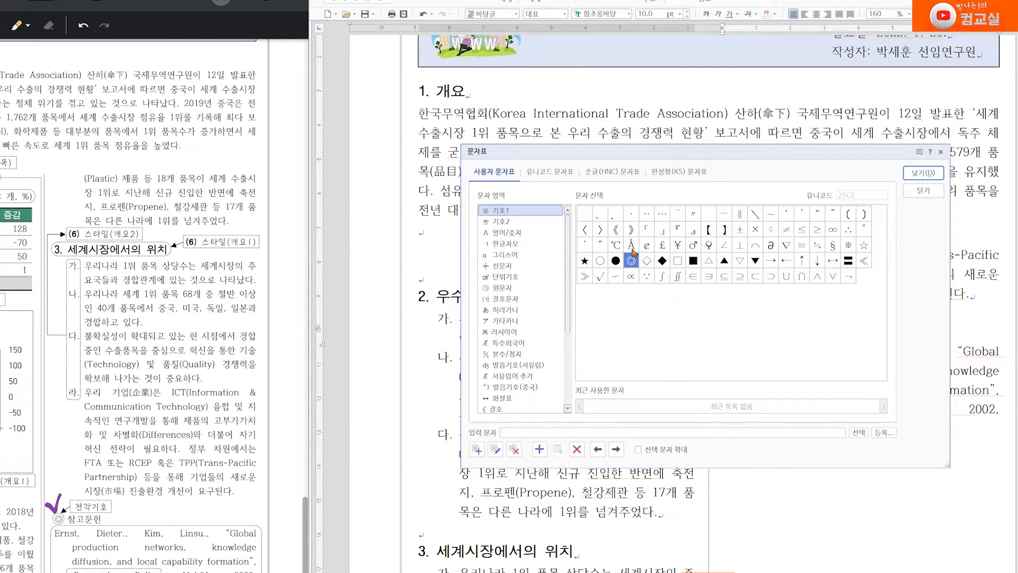
{"action": "left_click", "coordinate": [501, 221]}
{"action": "left_click", "coordinate": [787, 229]}
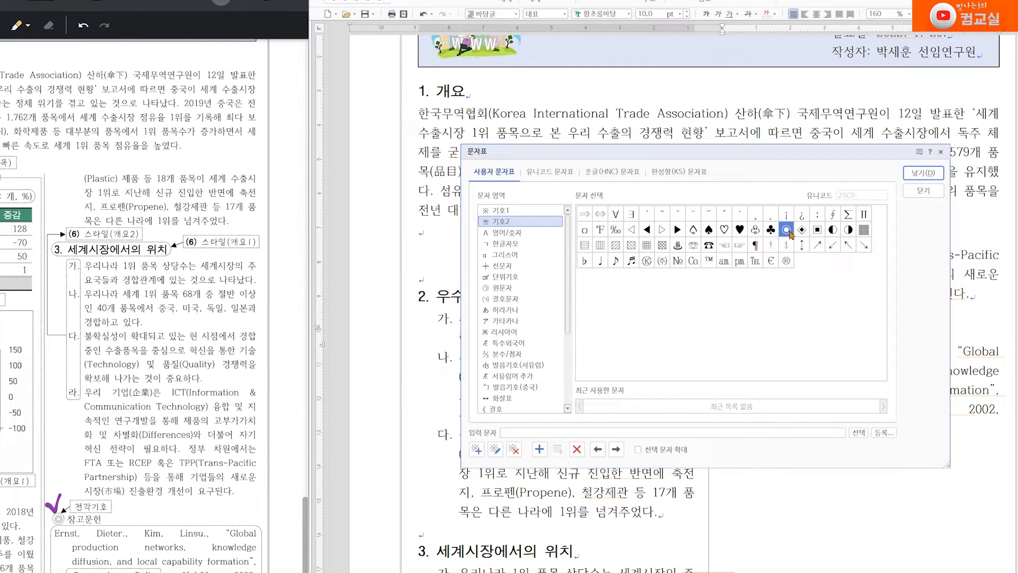
{"action": "left_click", "coordinate": [501, 210]}
{"action": "left_click", "coordinate": [630, 261]}
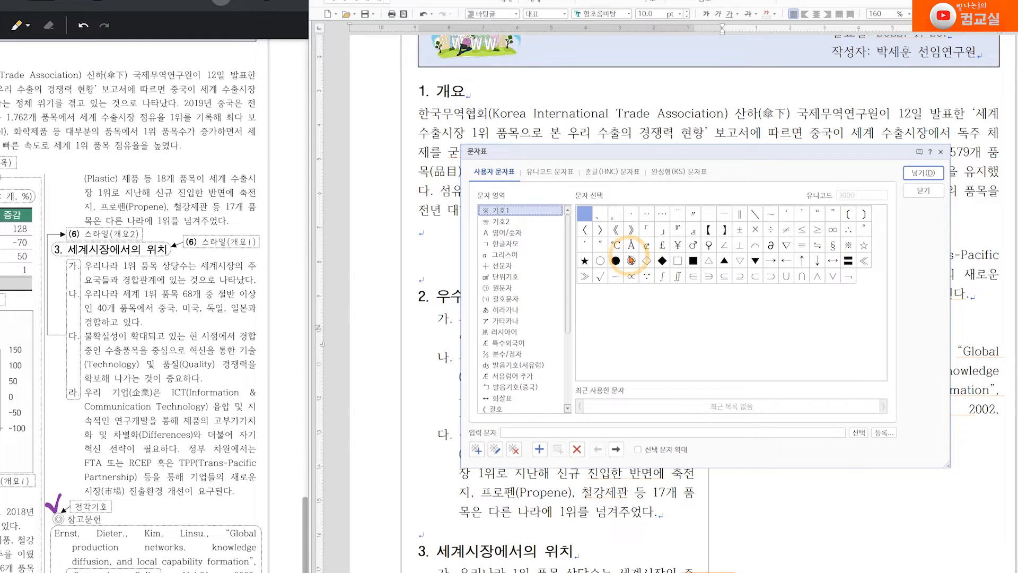
{"action": "left_click", "coordinate": [651, 355]}
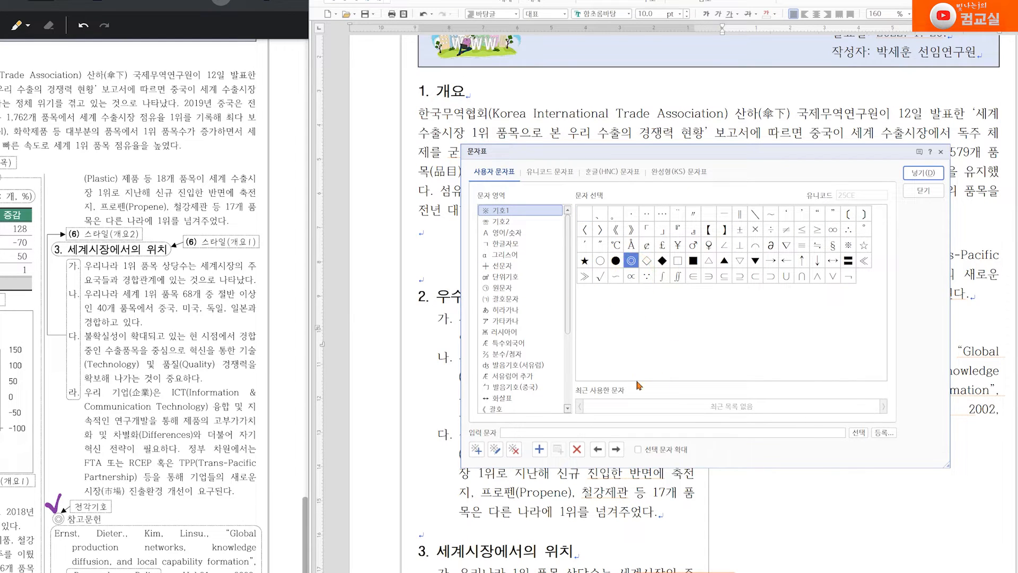
{"action": "left_click", "coordinate": [936, 192]}
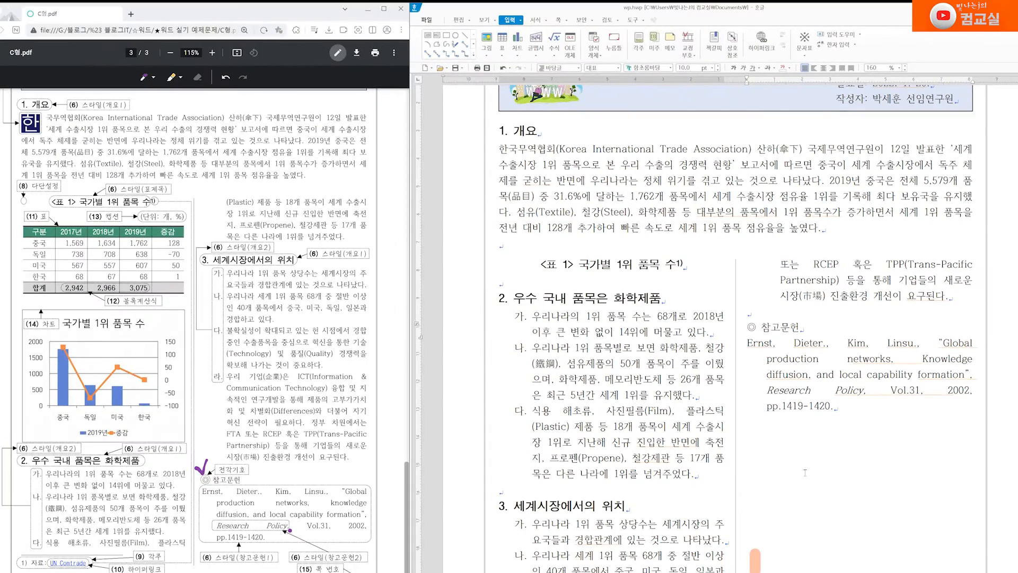
{"action": "scroll", "coordinate": [281, 498], "scroll_direction": "up", "scroll_amount": 8}
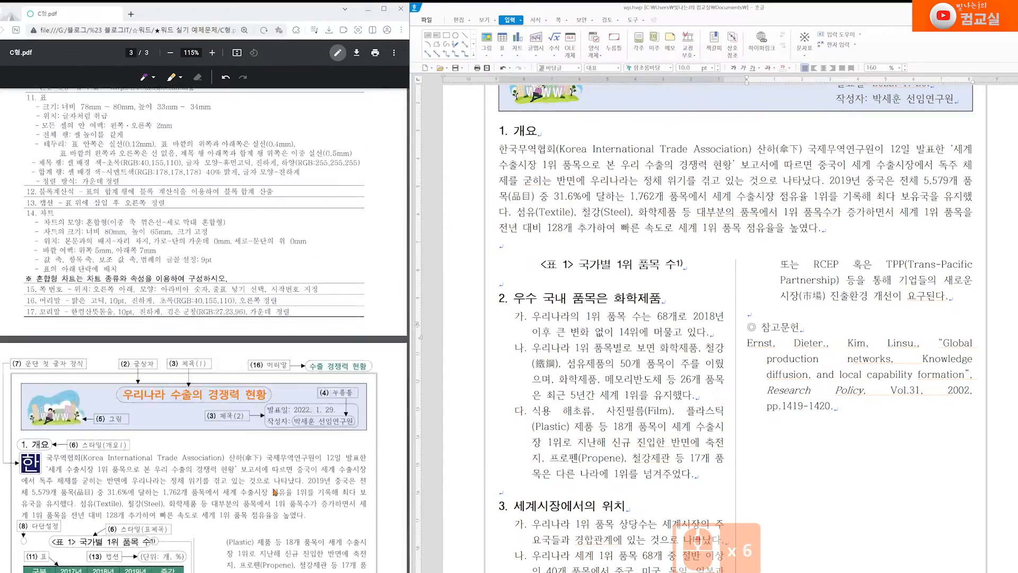
{"action": "left_click_drag", "start_coordinate": [24, 295], "coordinate": [32, 298]}
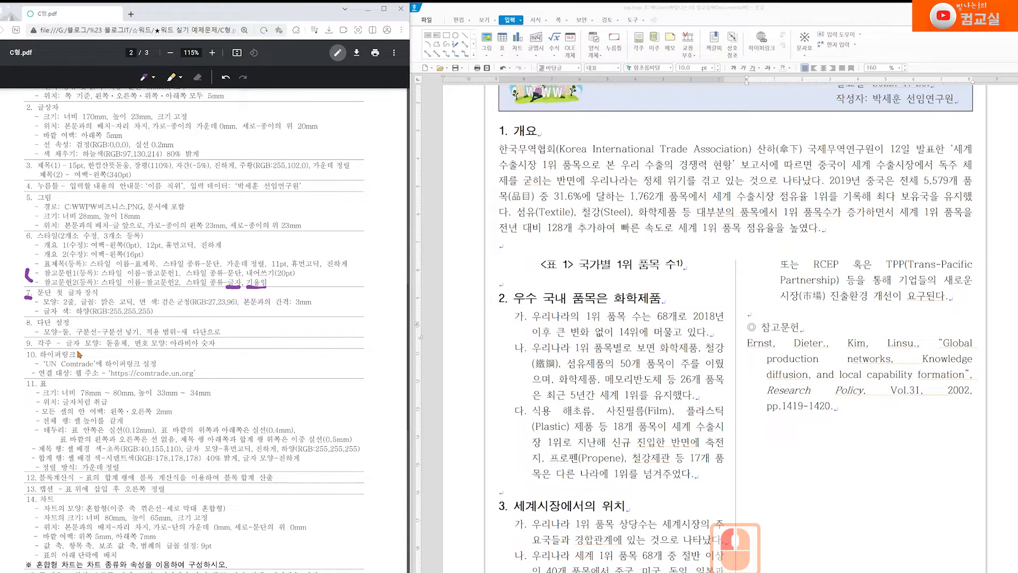
{"action": "scroll", "coordinate": [132, 480], "scroll_direction": "down", "scroll_amount": 8}
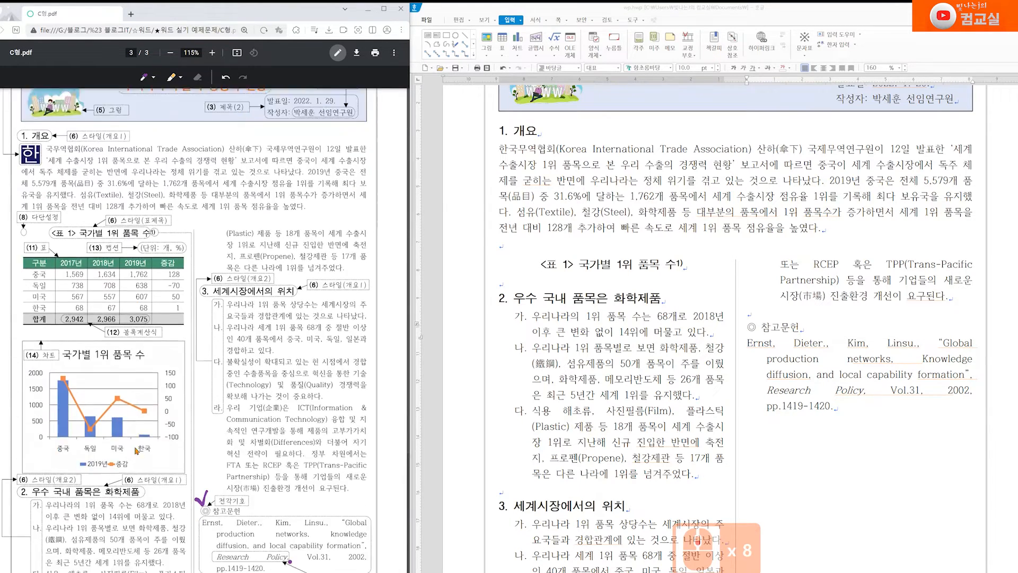
{"action": "mouse_move", "coordinate": [26, 223]}
{"action": "left_mouse_down"}
{"action": "mouse_move", "coordinate": [53, 178]}
{"action": "mouse_move", "coordinate": [27, 218]}
{"action": "left_mouse_up"}
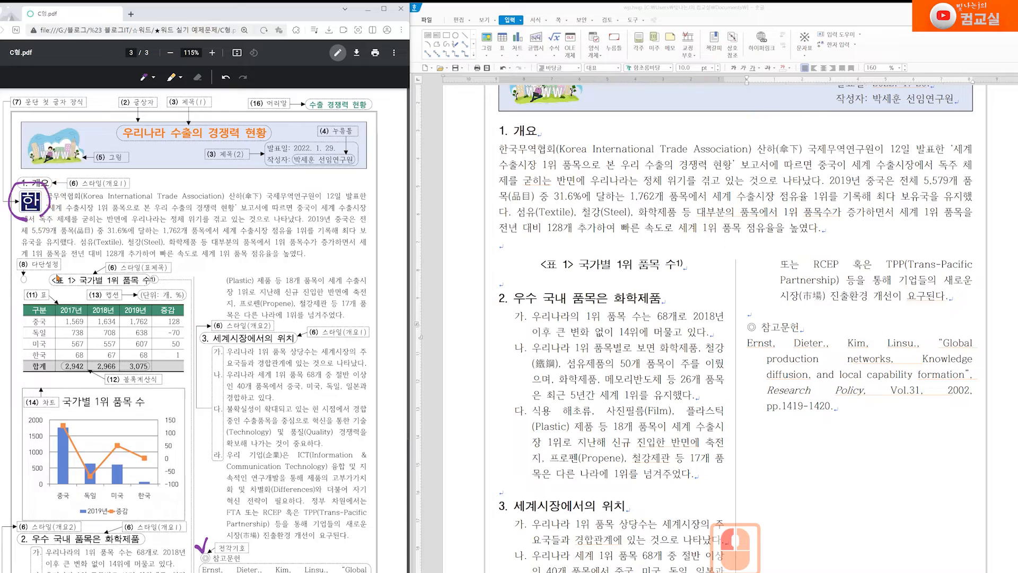
{"action": "scroll", "coordinate": [122, 333], "scroll_direction": "up", "scroll_amount": 4}
{"action": "scroll", "coordinate": [122, 333], "scroll_direction": "up", "scroll_amount": 3}
{"action": "scroll", "coordinate": [122, 333], "scroll_direction": "down", "scroll_amount": 3}
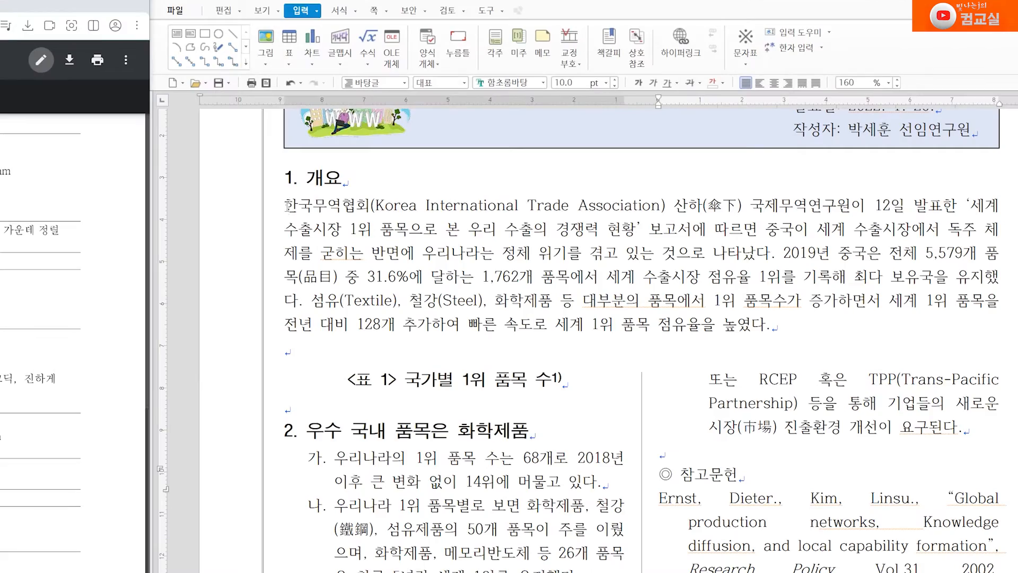
{"action": "left_click_drag", "start_coordinate": [501, 150], "coordinate": [508, 150]}
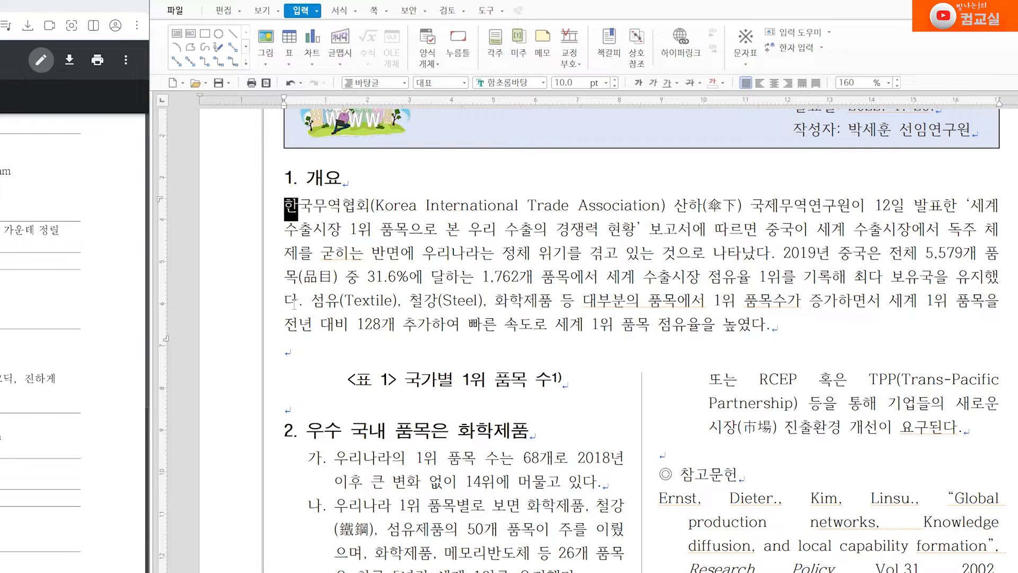
{"action": "left_click", "coordinate": [288, 208]}
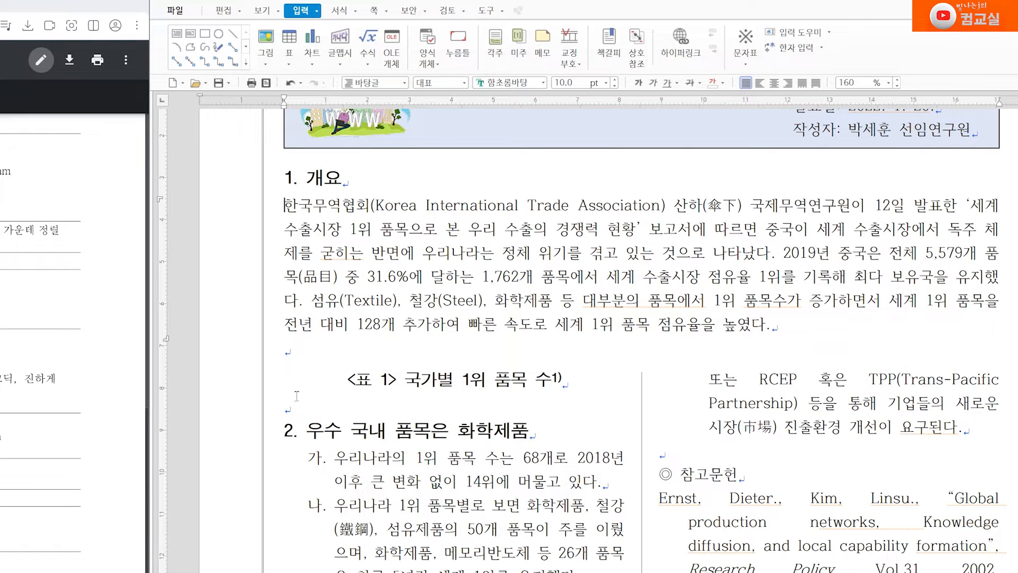
{"action": "left_click_drag", "start_coordinate": [287, 211], "coordinate": [295, 210]}
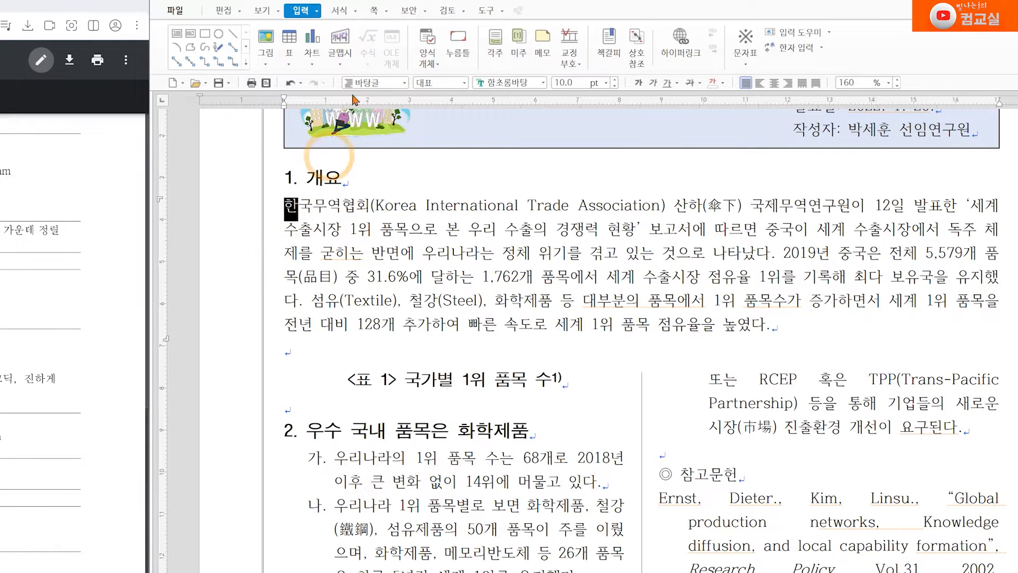
Place the cursor in the 개요 paragraph and open 서식 > 문단 첫 글자 장식
{"action": "left_click", "coordinate": [340, 10]}
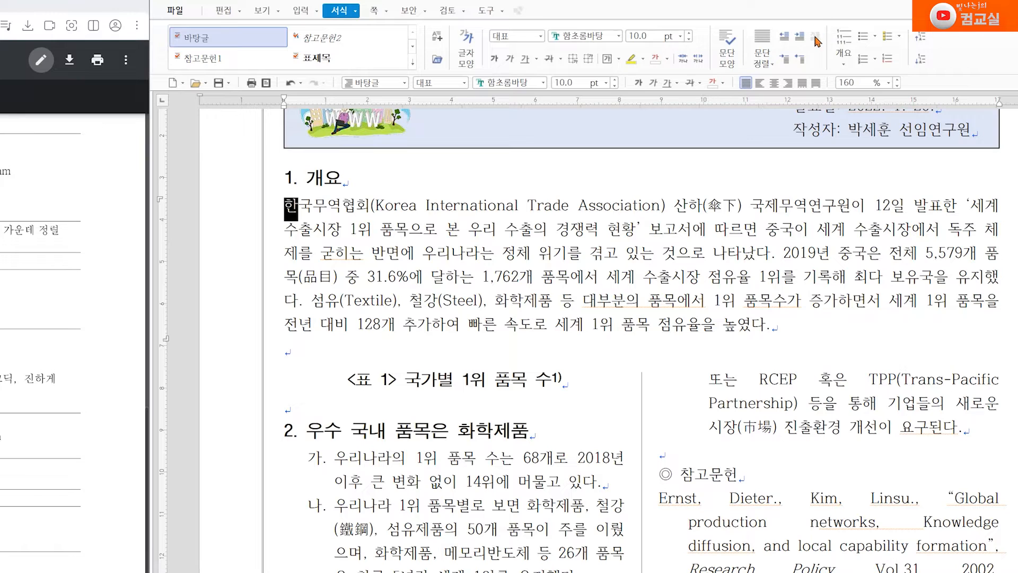
{"action": "left_click", "coordinate": [356, 10]}
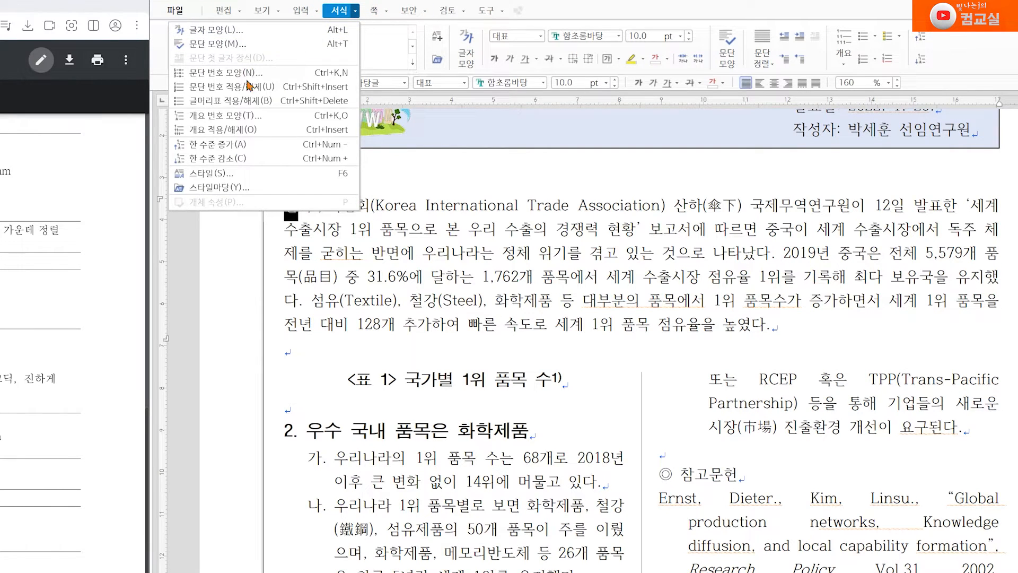
{"action": "left_click", "coordinate": [297, 204]}
{"action": "left_click", "coordinate": [315, 282]}
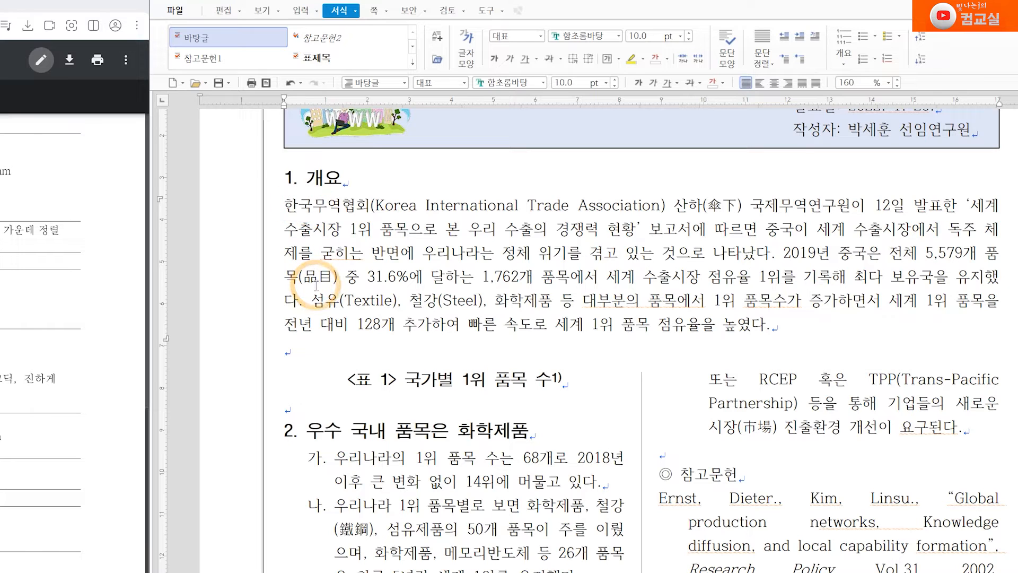
{"action": "left_click", "coordinate": [355, 11]}
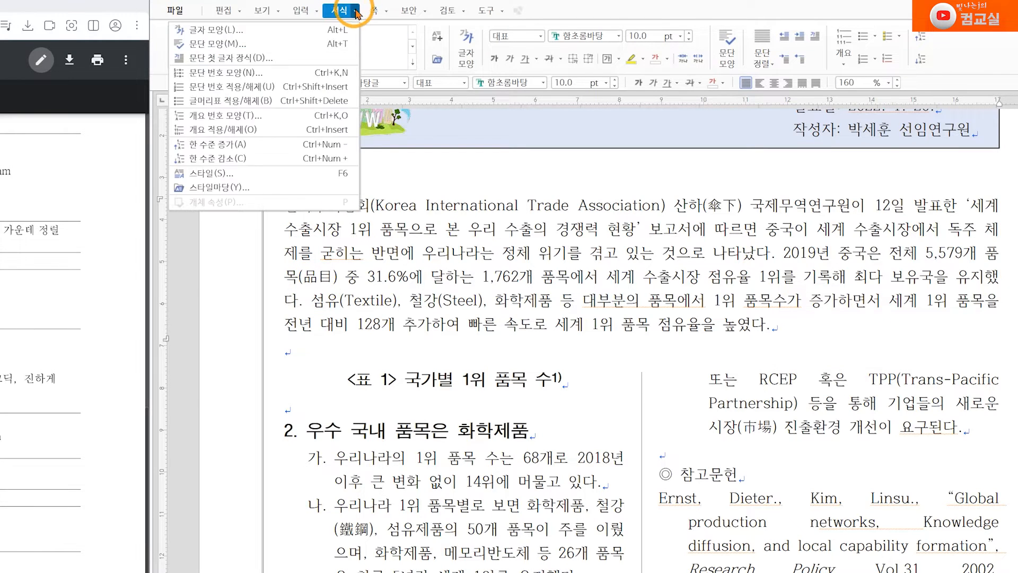
{"action": "left_click", "coordinate": [229, 58]}
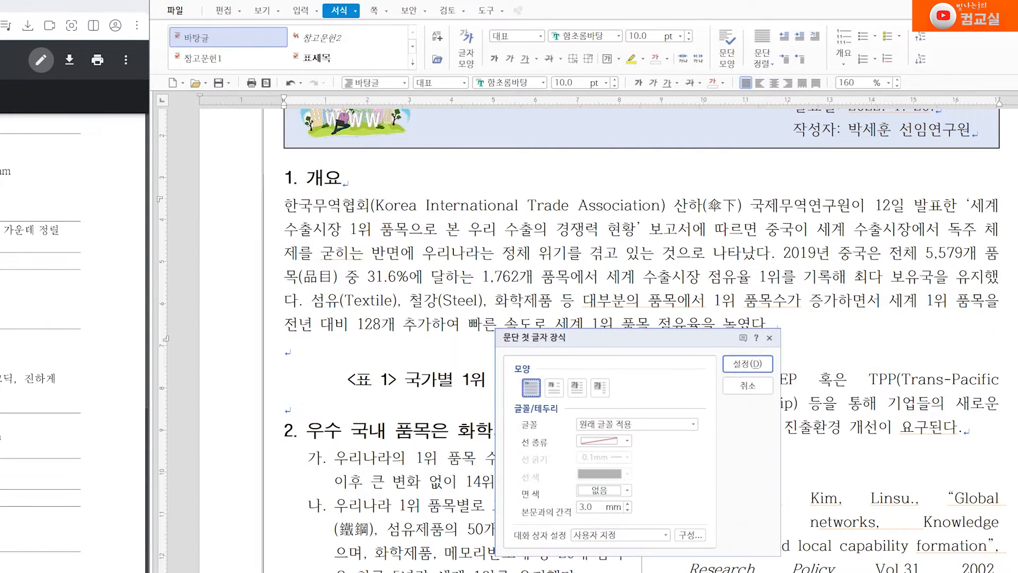
Apply a two-line drop cap in 맑은 고딕 with a navy fill
{"action": "left_click_drag", "start_coordinate": [629, 350], "coordinate": [555, 225]}
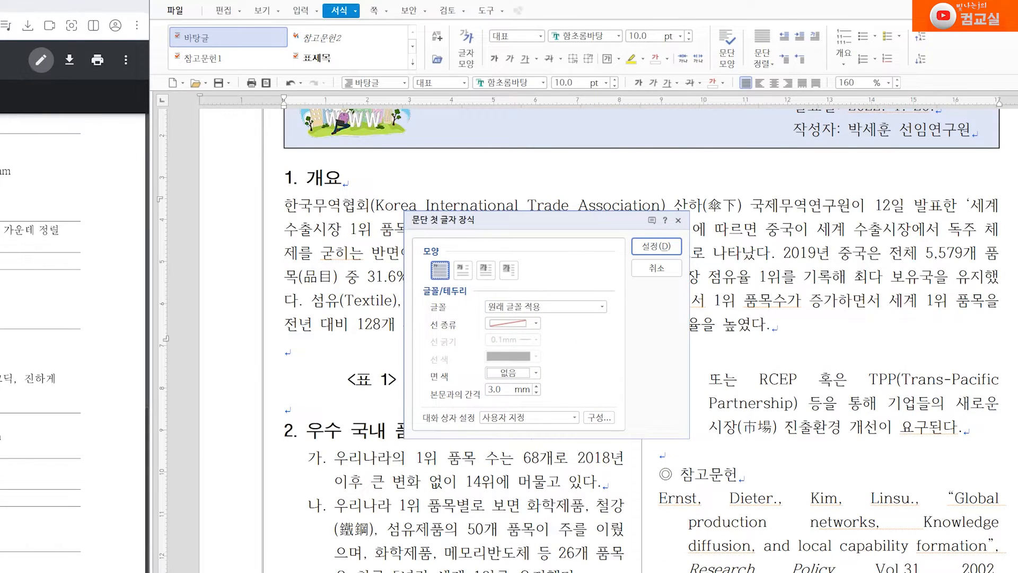
{"action": "left_click", "coordinate": [463, 270]}
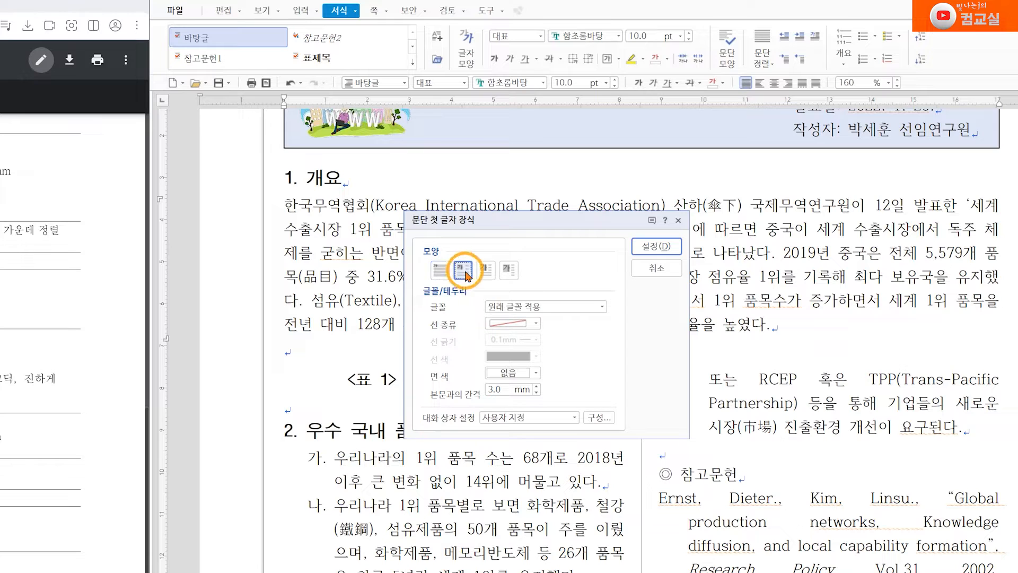
{"action": "left_click", "coordinate": [549, 311]}
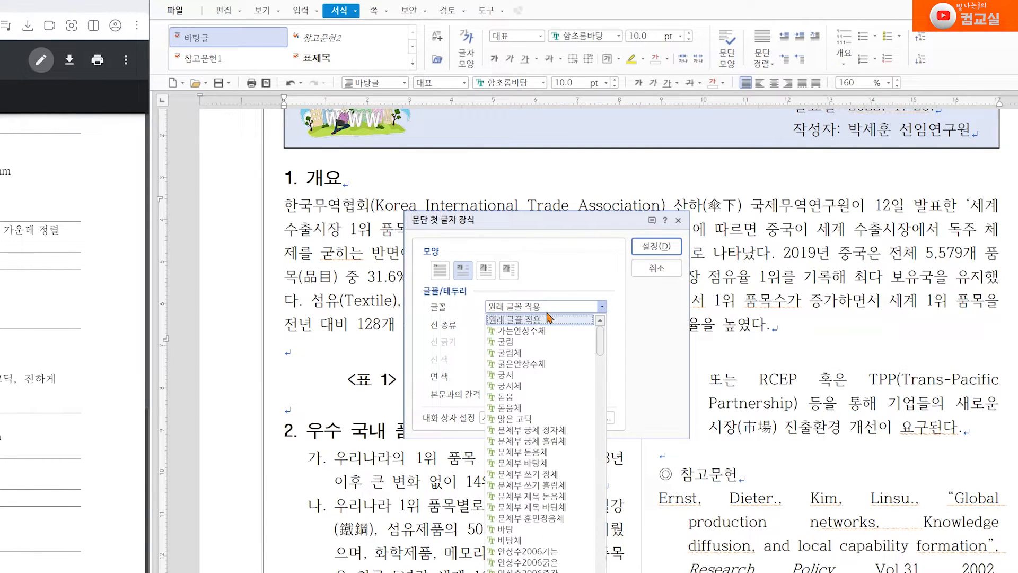
{"action": "left_click", "coordinate": [525, 419]}
{"action": "left_click", "coordinate": [650, 377]}
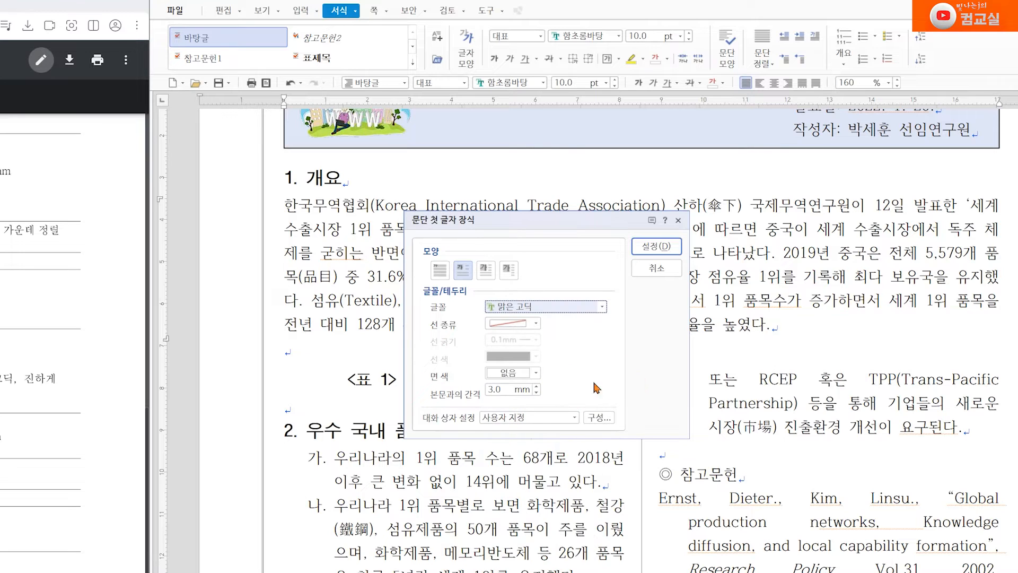
{"action": "left_click", "coordinate": [533, 372]}
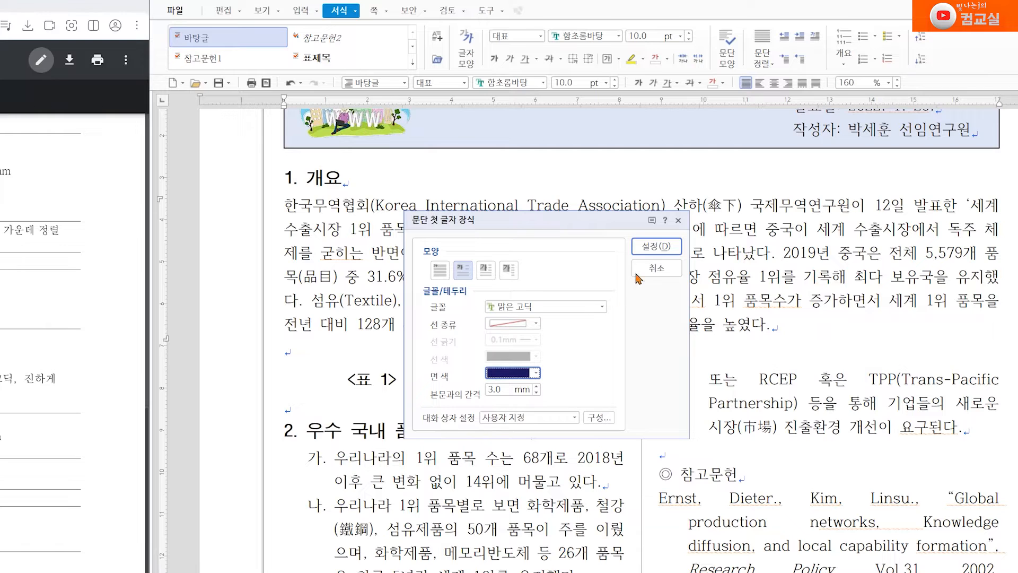
{"action": "left_click", "coordinate": [656, 246]}
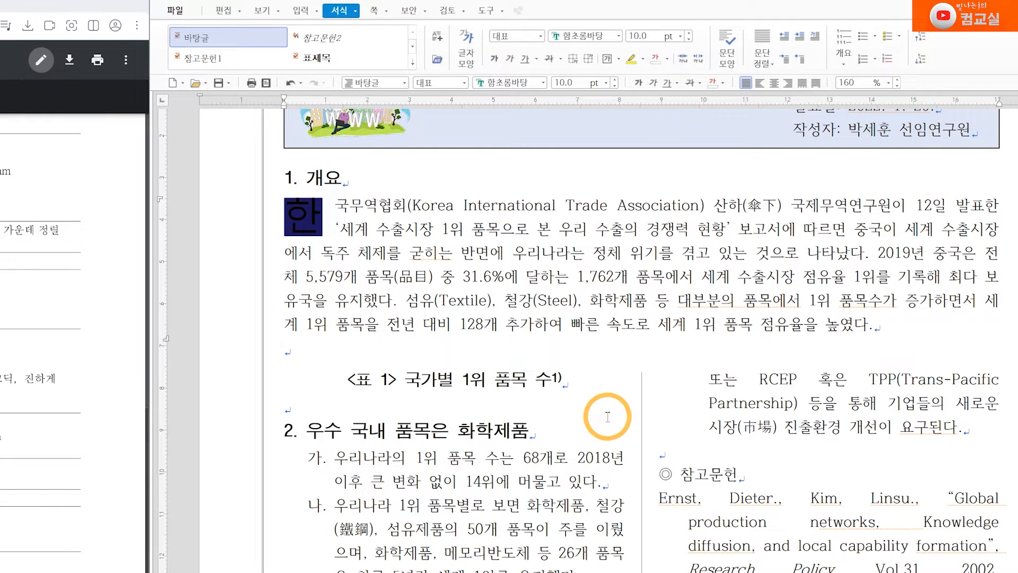
{"action": "left_click", "coordinate": [291, 220]}
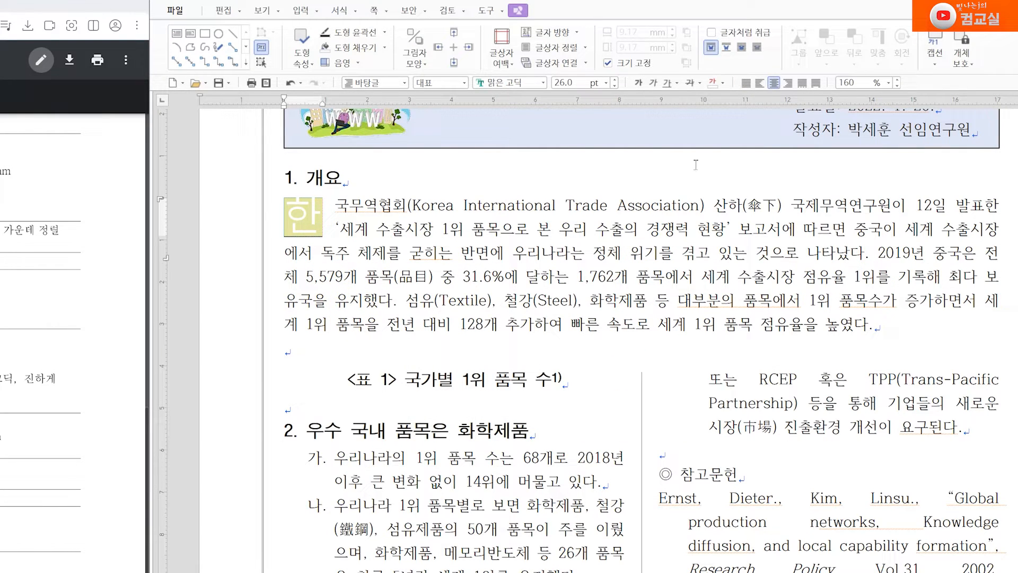
Change the drop cap letter 한 to 하양 (white) and return to the body text
{"action": "left_click", "coordinate": [722, 83]}
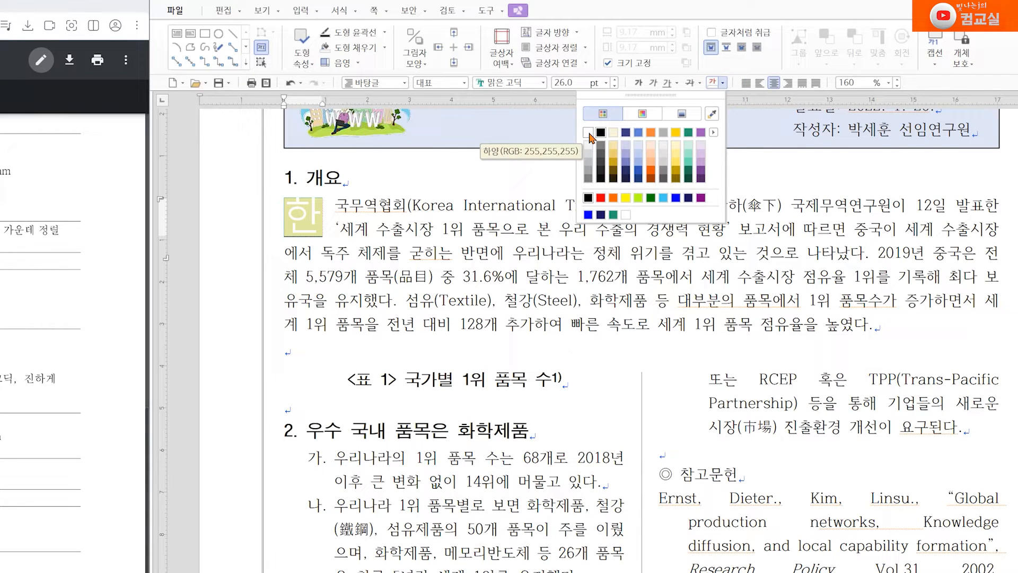
{"action": "left_click", "coordinate": [552, 386]}
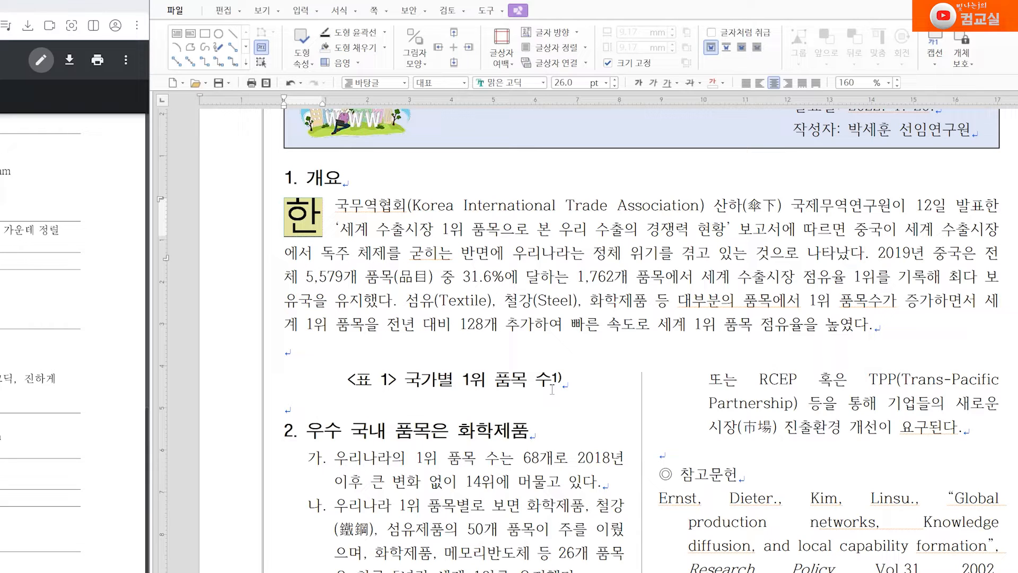
{"action": "double_click", "coordinate": [308, 217]}
{"action": "key", "text": "Escape"}
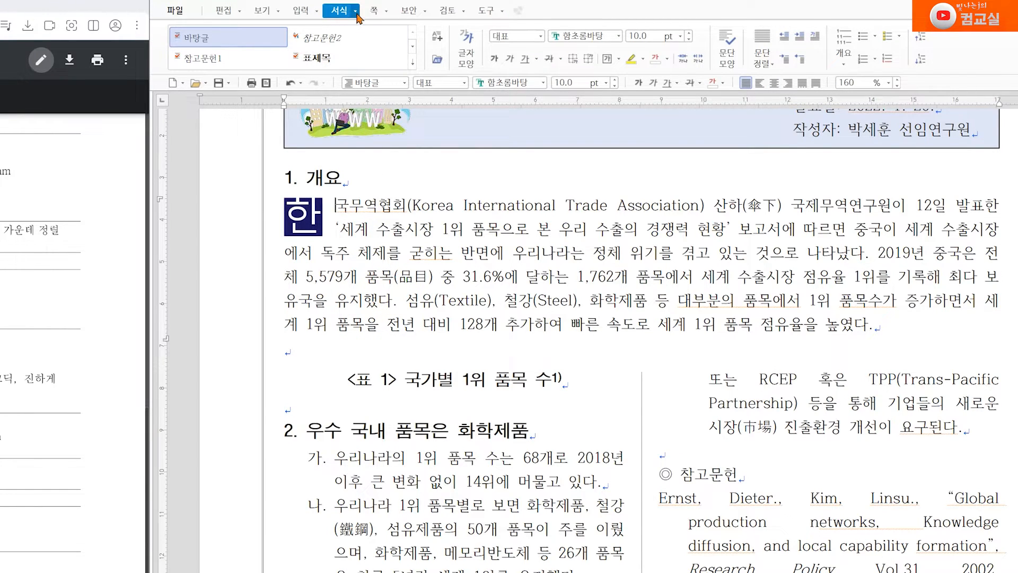
{"action": "left_click", "coordinate": [339, 11]}
{"action": "left_click", "coordinate": [314, 63]}
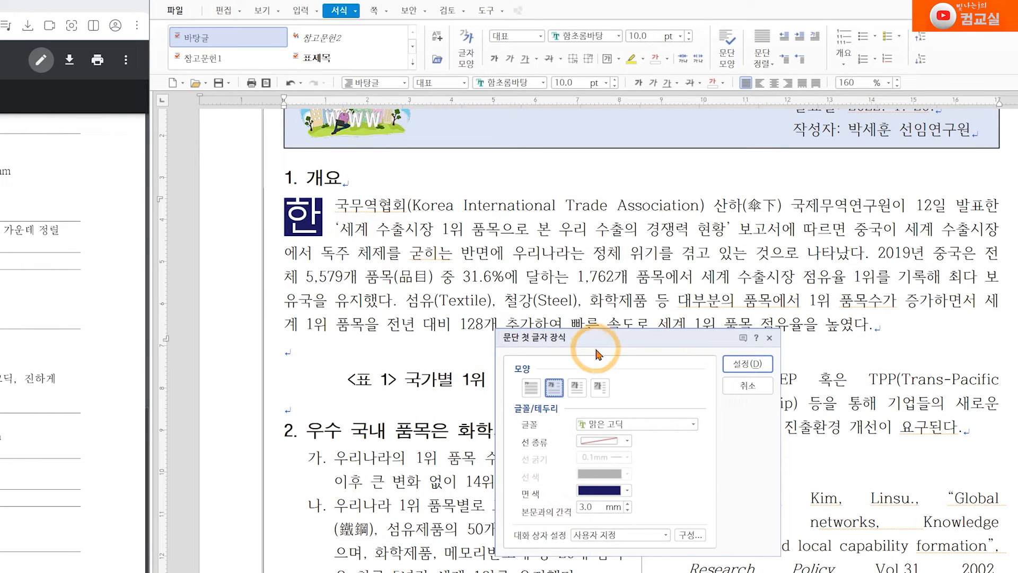
{"action": "left_click_drag", "start_coordinate": [584, 338], "coordinate": [474, 210]}
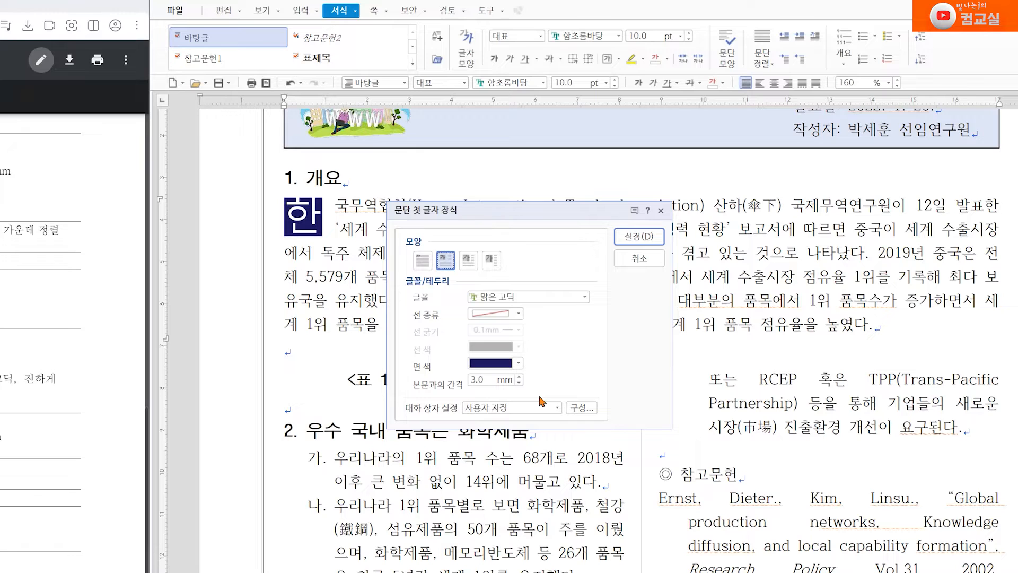
{"action": "left_click", "coordinate": [467, 263]}
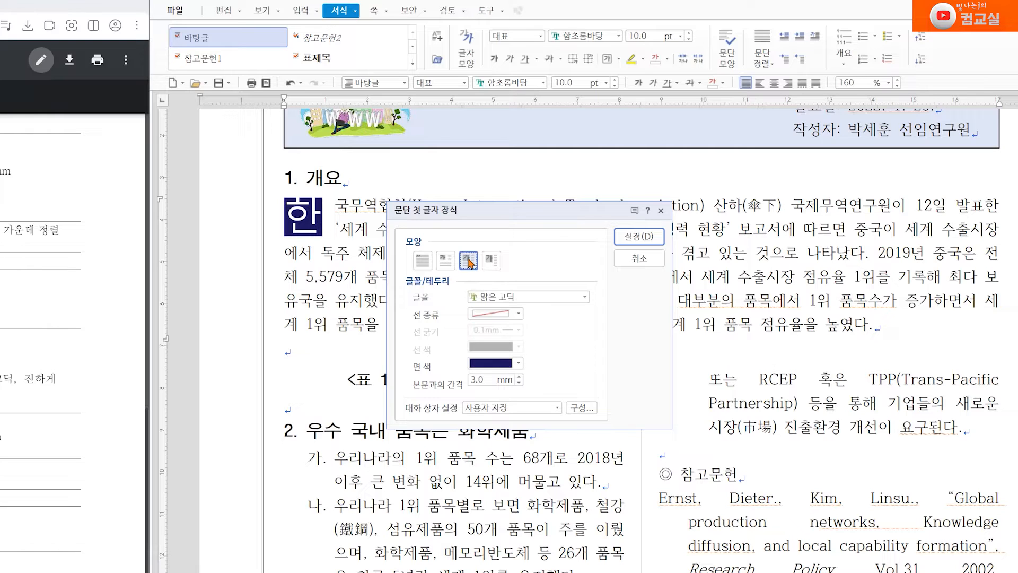
{"action": "left_click", "coordinate": [420, 262]}
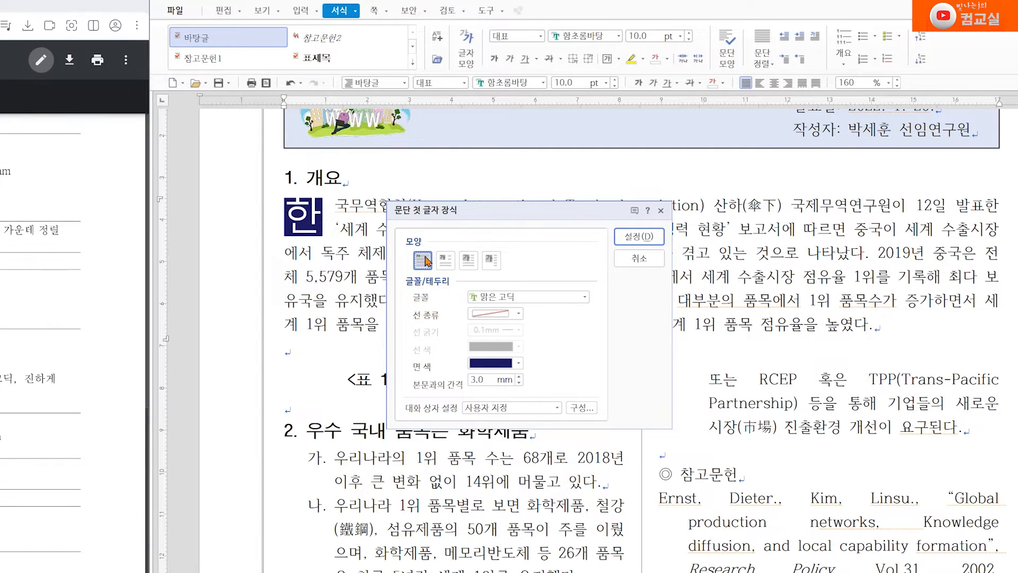
{"action": "left_click", "coordinate": [422, 262]}
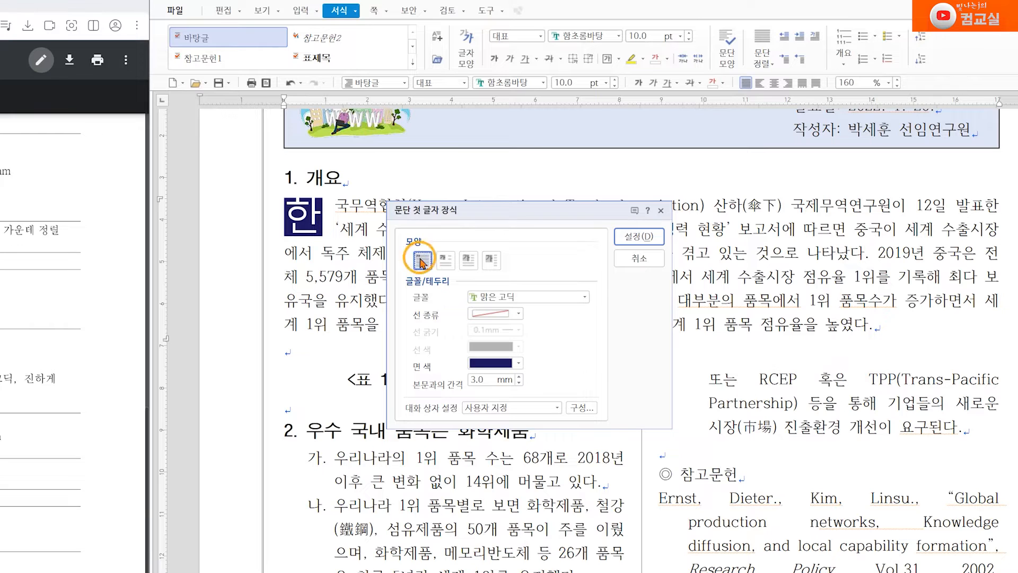
{"action": "left_click", "coordinate": [639, 236]}
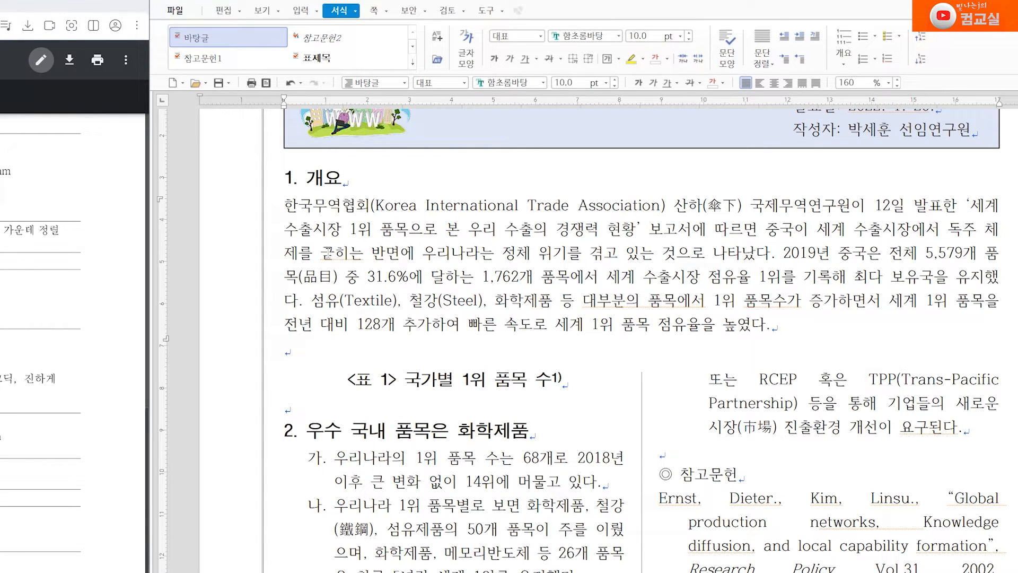
{"action": "key", "text": "ctrl+z"}
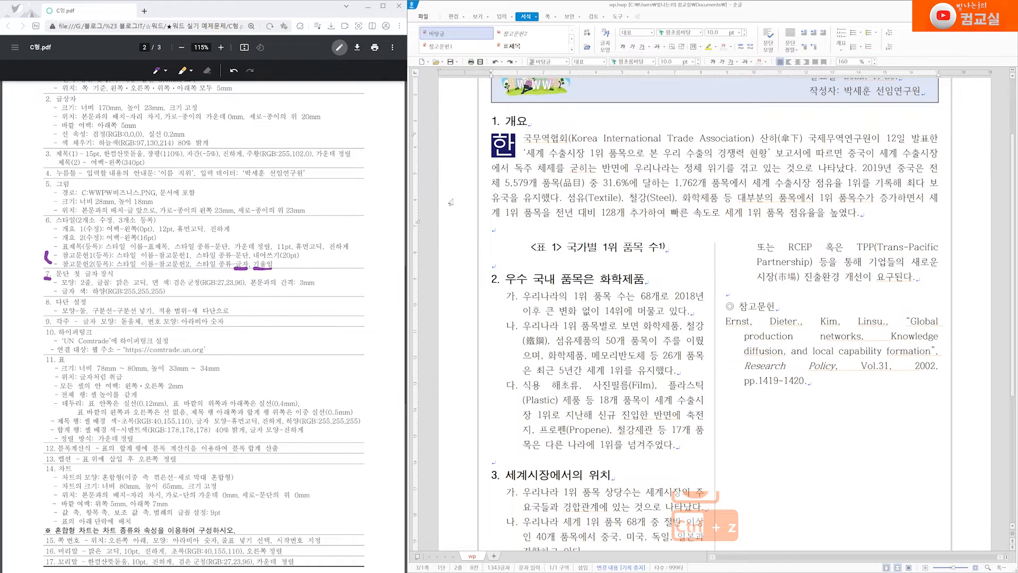
{"action": "left_click_drag", "start_coordinate": [40, 306], "coordinate": [49, 305]}
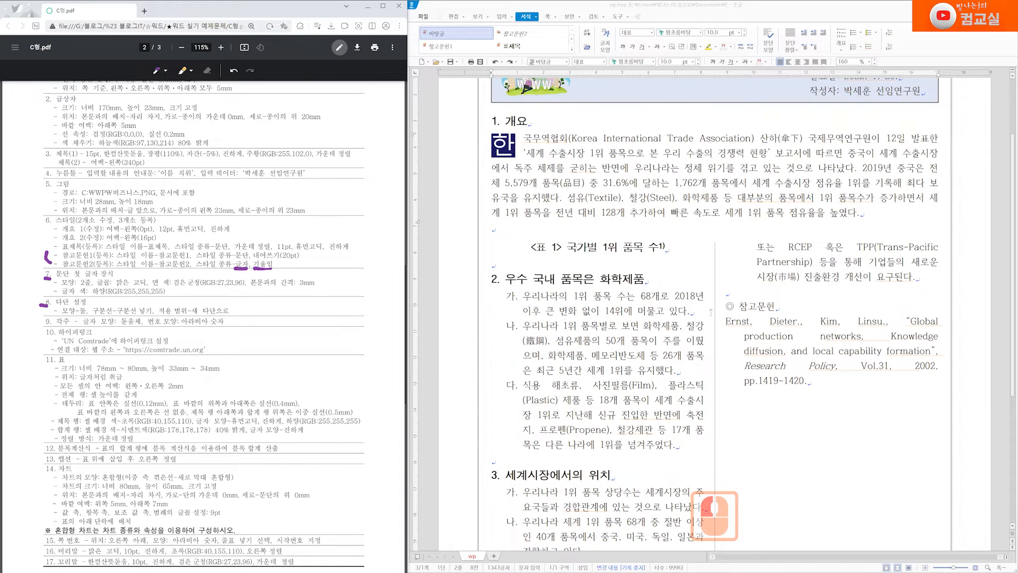
{"action": "left_click_drag", "start_coordinate": [190, 316], "coordinate": [229, 316]}
{"action": "left_click_drag", "start_coordinate": [220, 296], "coordinate": [232, 295]}
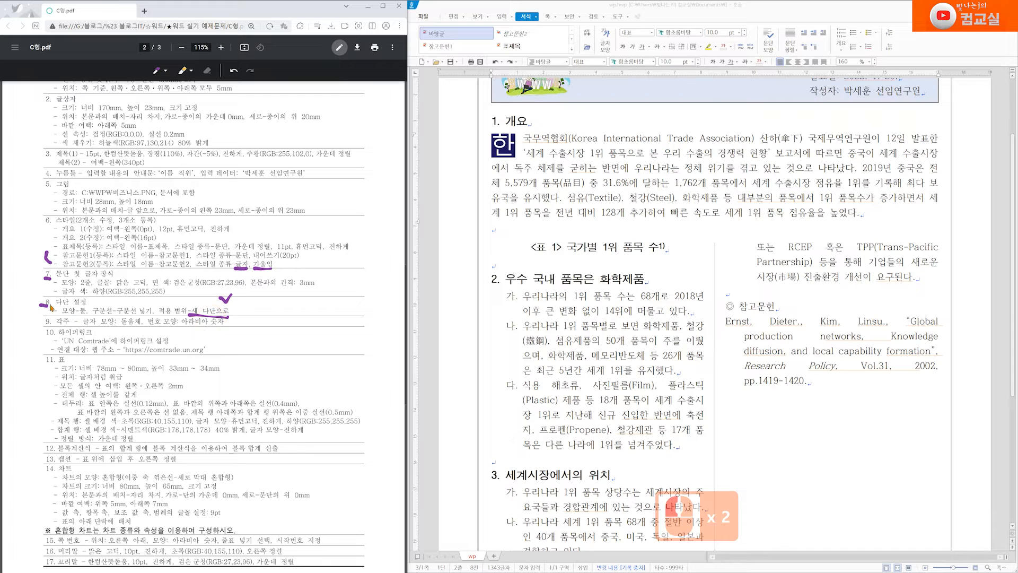
{"action": "left_click_drag", "start_coordinate": [39, 308], "coordinate": [55, 293]}
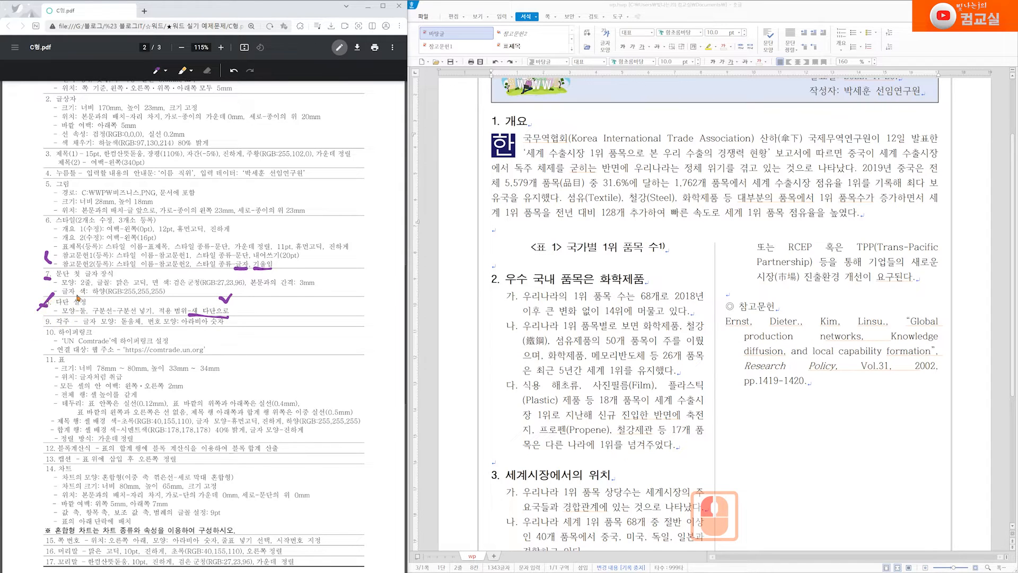
{"action": "scroll", "coordinate": [63, 311], "scroll_direction": "up", "scroll_amount": 7}
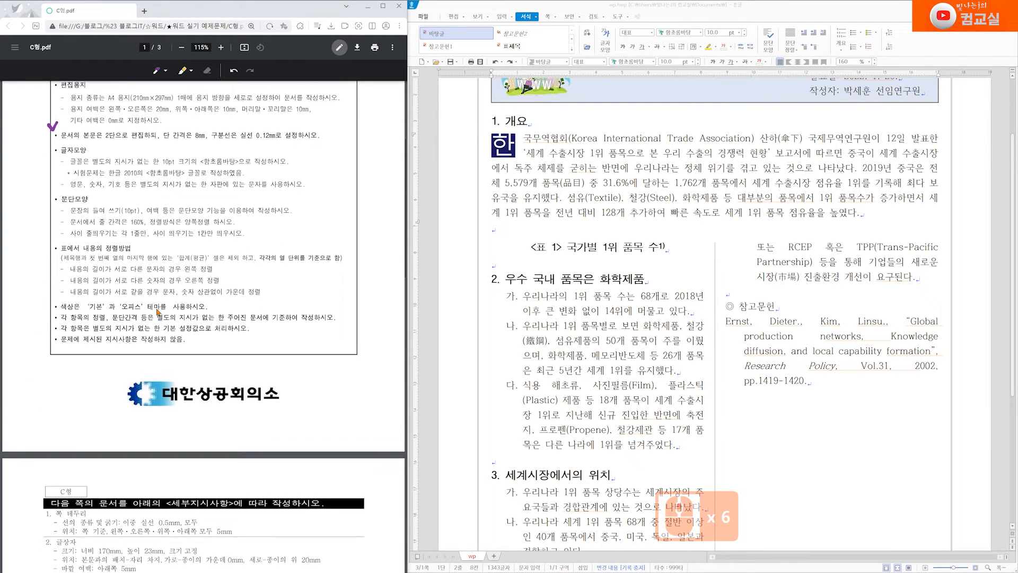
{"action": "left_click_drag", "start_coordinate": [104, 213], "coordinate": [115, 213]}
{"action": "left_click_drag", "start_coordinate": [177, 214], "coordinate": [276, 214]}
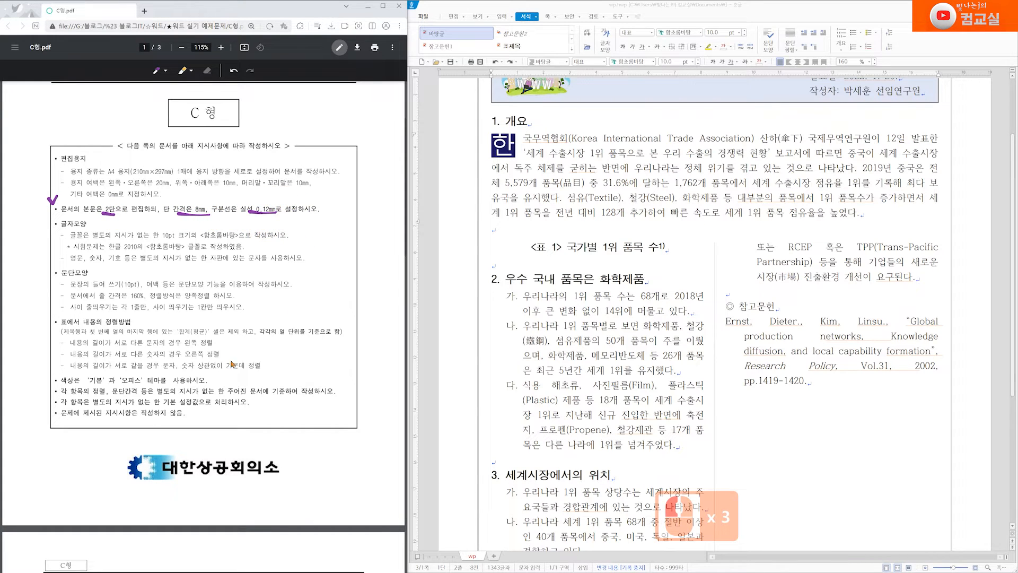
{"action": "scroll", "coordinate": [238, 398], "scroll_direction": "down", "scroll_amount": 6}
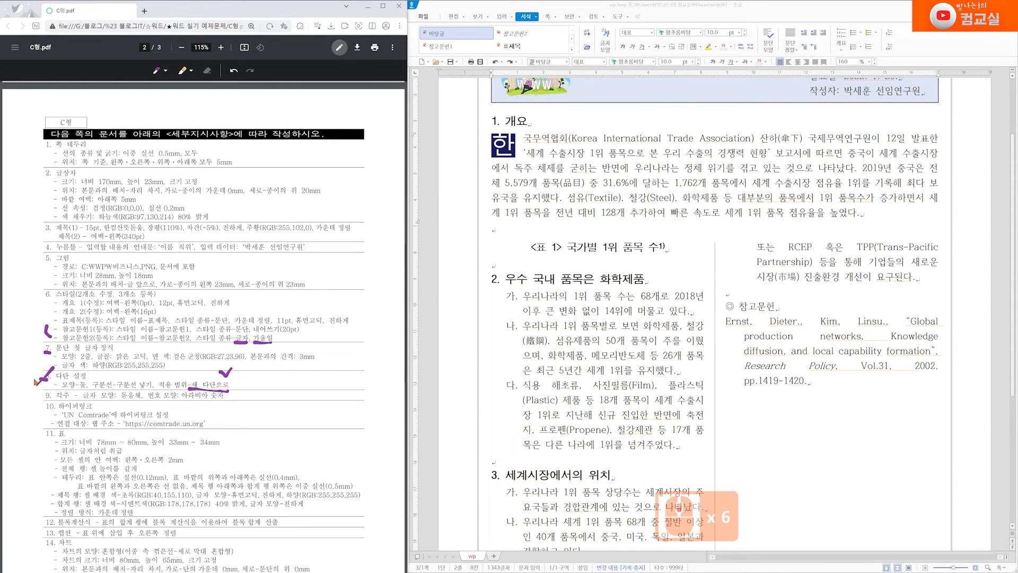
{"action": "scroll", "coordinate": [58, 396], "scroll_direction": "down", "scroll_amount": 2}
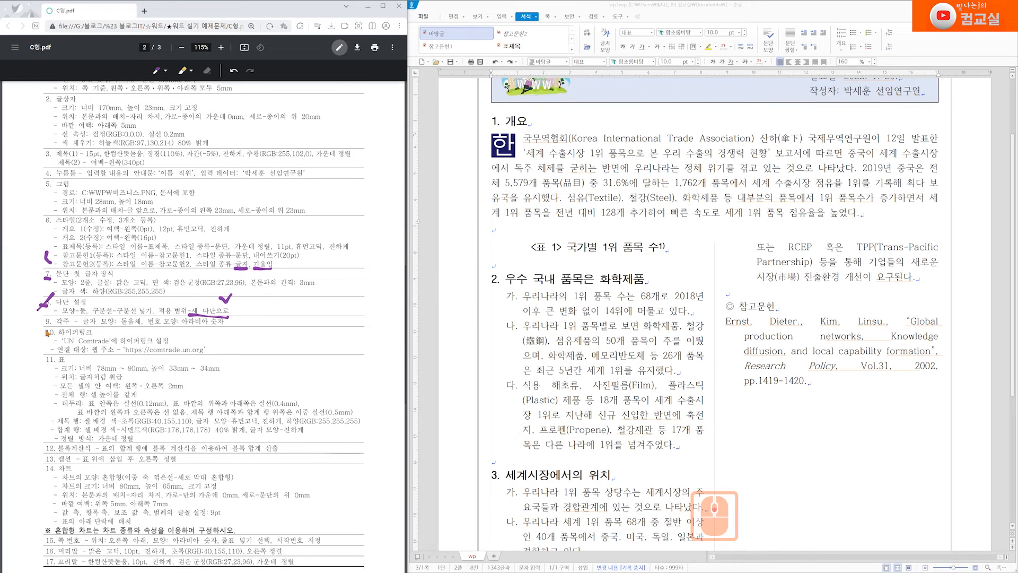
{"action": "left_click_drag", "start_coordinate": [55, 325], "coordinate": [66, 325]}
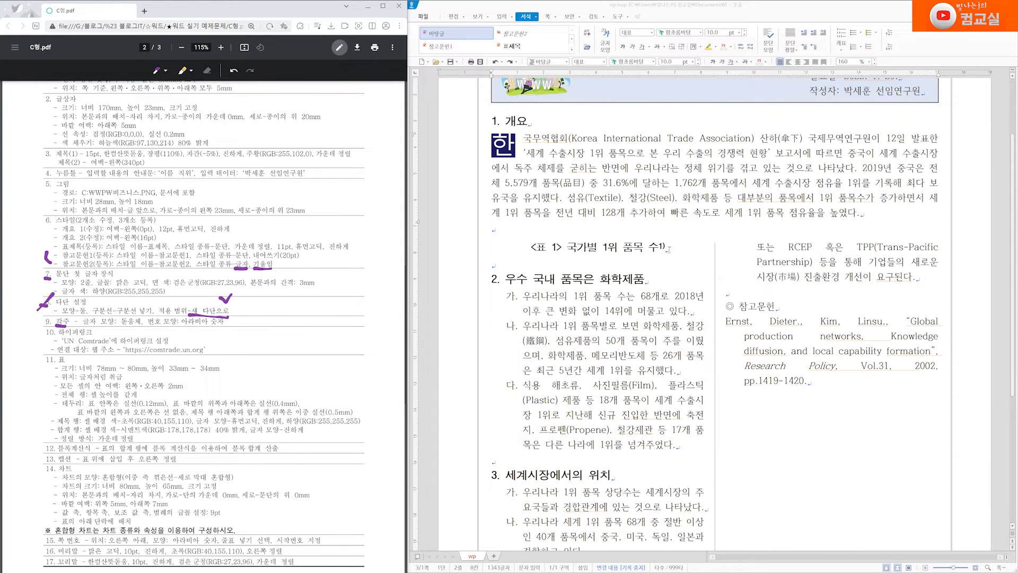
{"action": "scroll", "coordinate": [669, 248], "scroll_direction": "down", "scroll_amount": 11}
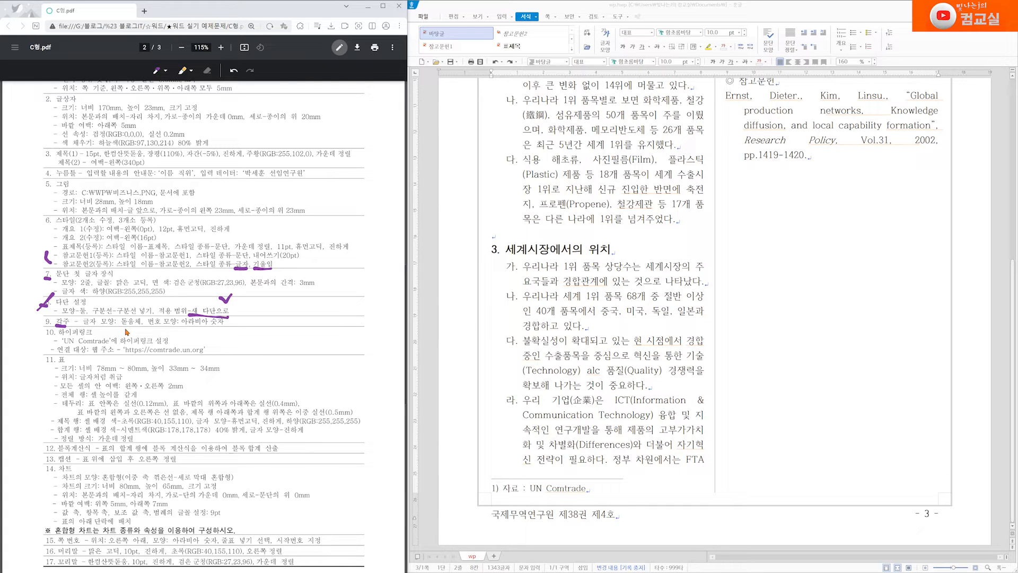
{"action": "left_click_drag", "start_coordinate": [120, 328], "coordinate": [139, 328]}
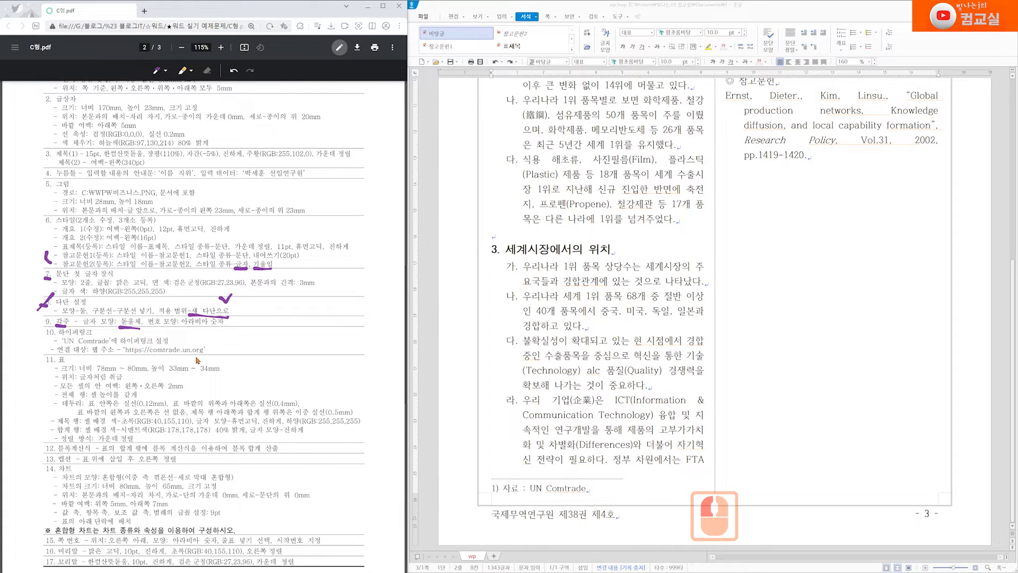
{"action": "scroll", "coordinate": [196, 360], "scroll_direction": "down", "scroll_amount": 12}
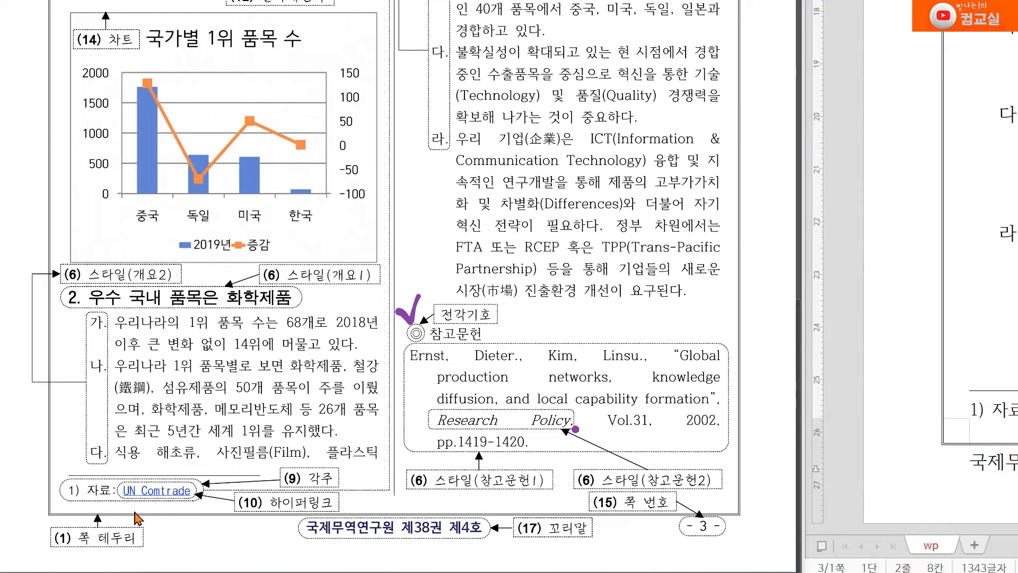
Enter the page-3 footnote and select the whole '1) 자료 : UN Comtrade' line
{"action": "left_click", "coordinate": [63, 499]}
{"action": "left_click", "coordinate": [78, 499]}
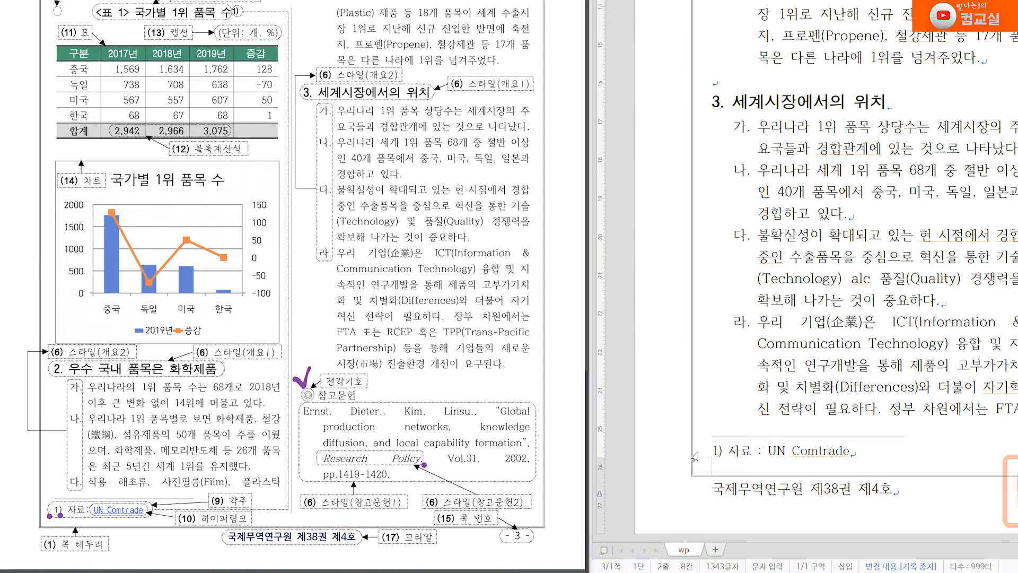
{"action": "left_click", "coordinate": [970, 401]}
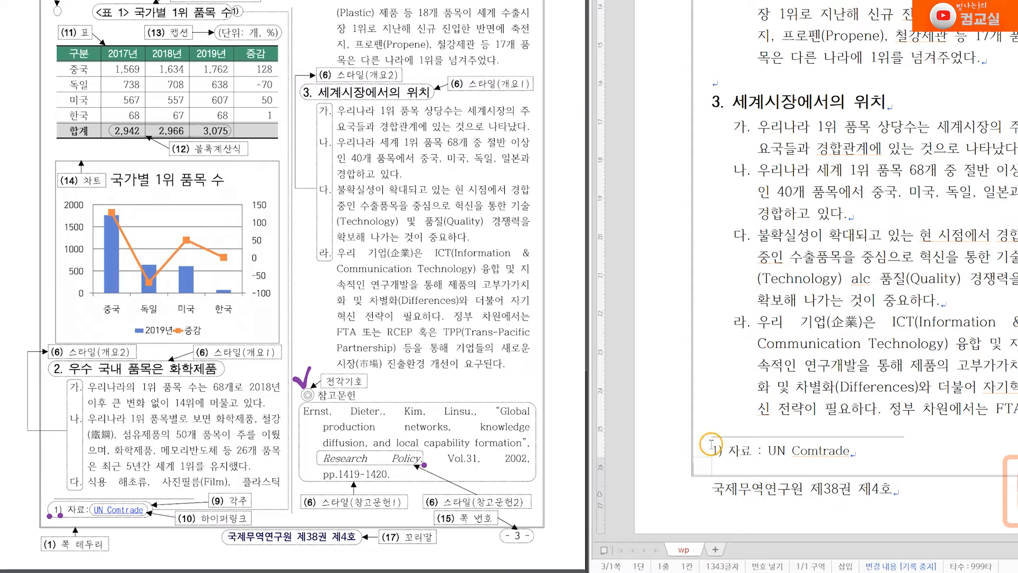
{"action": "left_click_drag", "start_coordinate": [711, 448], "coordinate": [855, 452]}
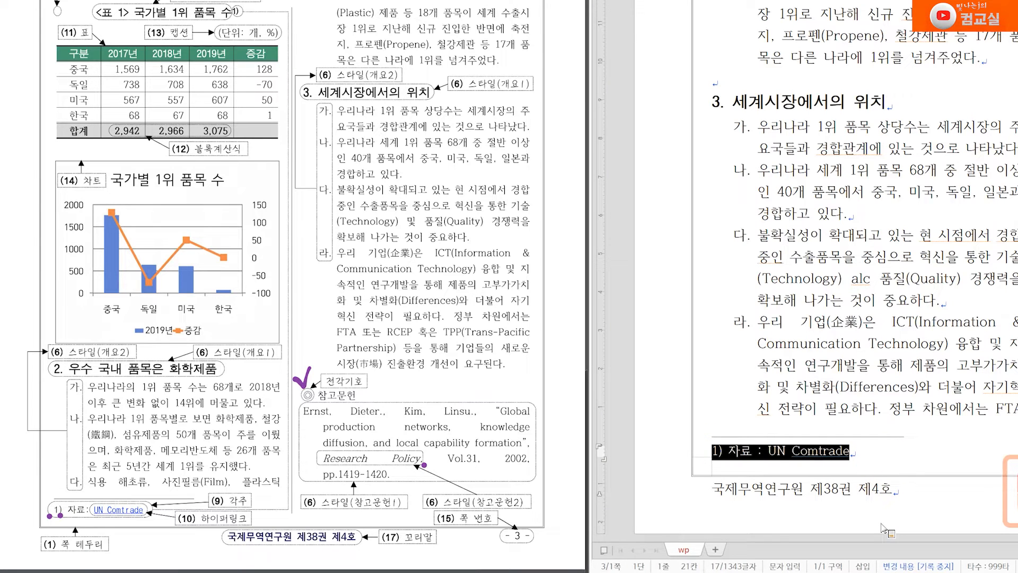
{"action": "left_click_drag", "start_coordinate": [730, 451], "coordinate": [855, 452]}
{"action": "left_click_drag", "start_coordinate": [714, 452], "coordinate": [912, 452]}
{"action": "scroll", "coordinate": [324, 369], "scroll_direction": "up", "scroll_amount": 10}
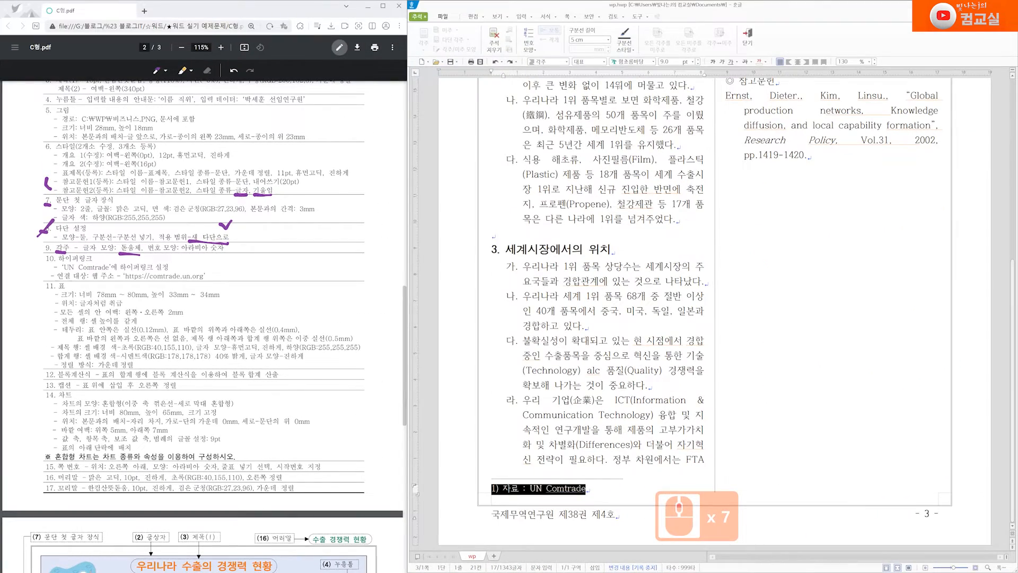
Set the selected footnote line to 돋움체 from the ribbon font box
{"action": "left_click", "coordinate": [654, 62]}
{"action": "left_click", "coordinate": [654, 64]}
{"action": "left_click", "coordinate": [654, 62]}
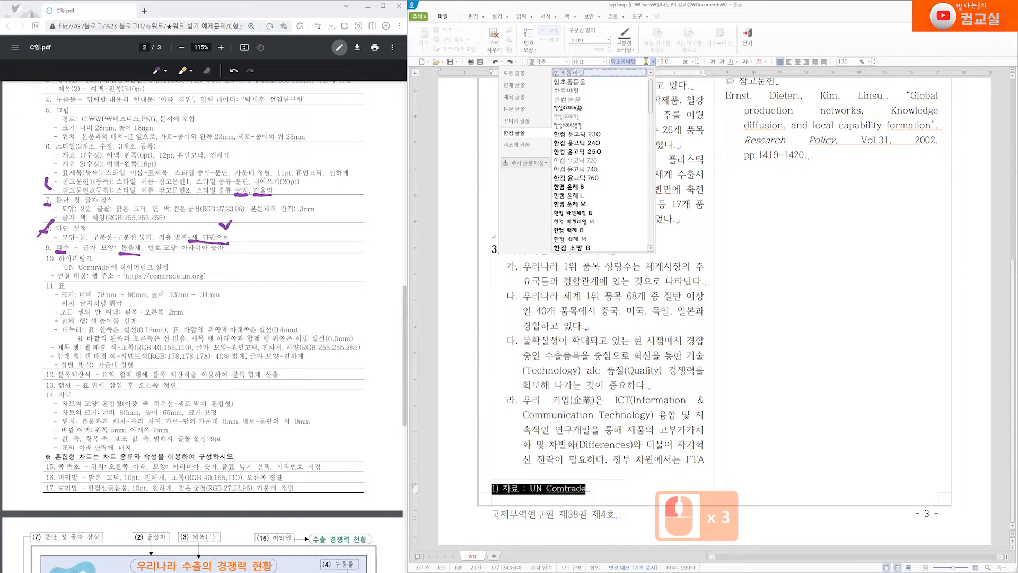
{"action": "scroll", "coordinate": [595, 80], "scroll_direction": "down", "scroll_amount": 7}
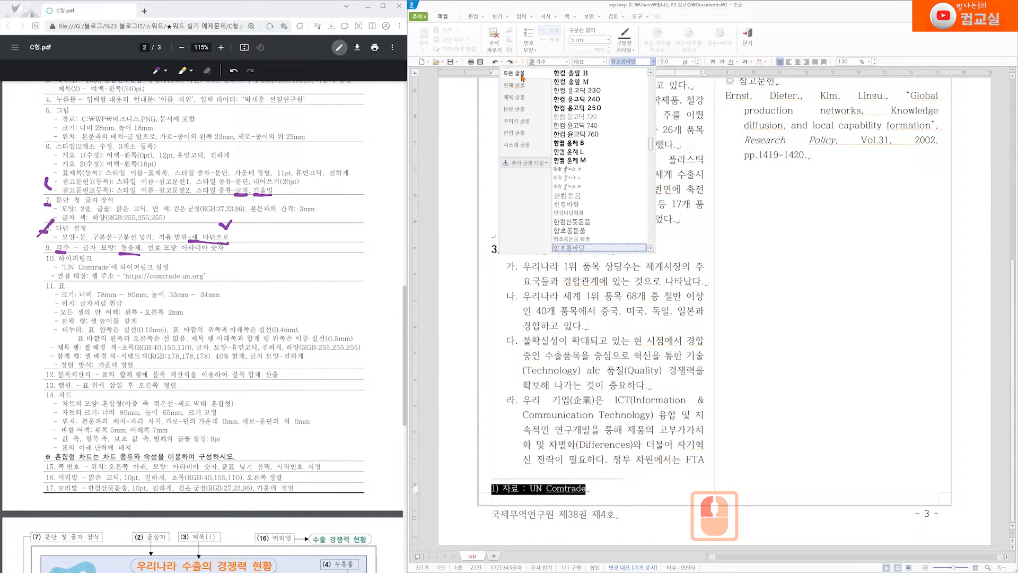
{"action": "type", "text": "돋"}
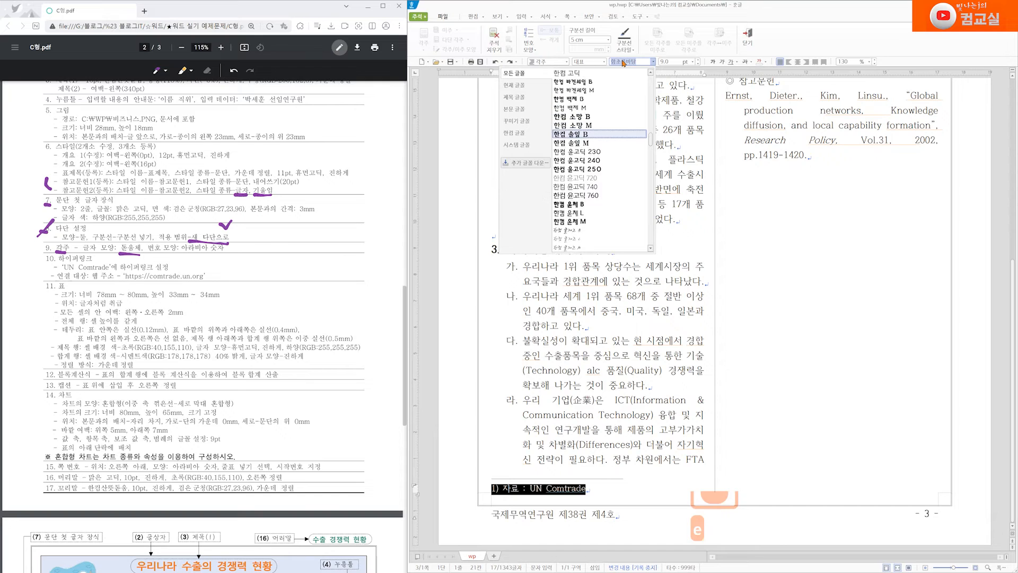
{"action": "type", "text": "움"}
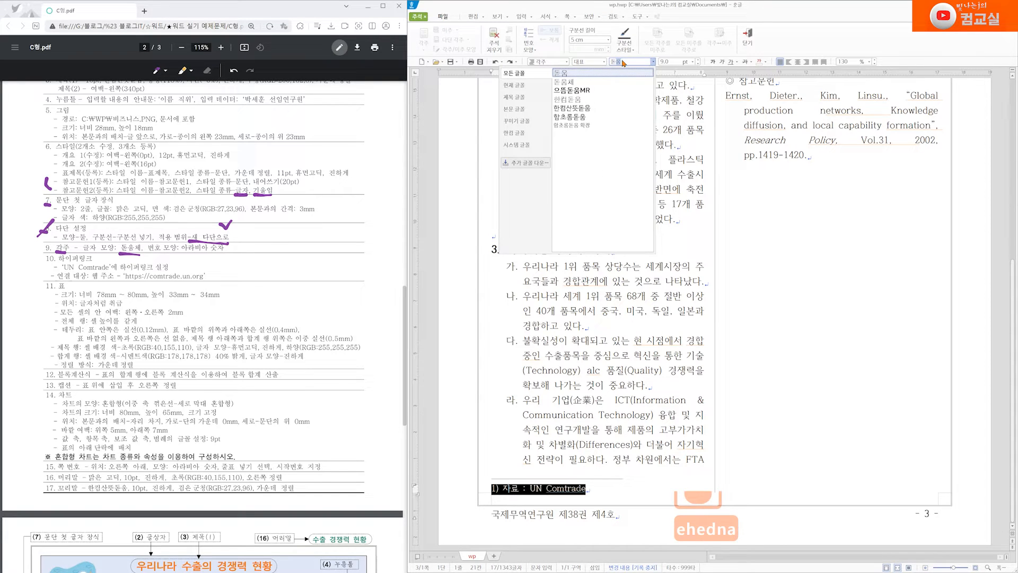
{"action": "left_click", "coordinate": [572, 81]}
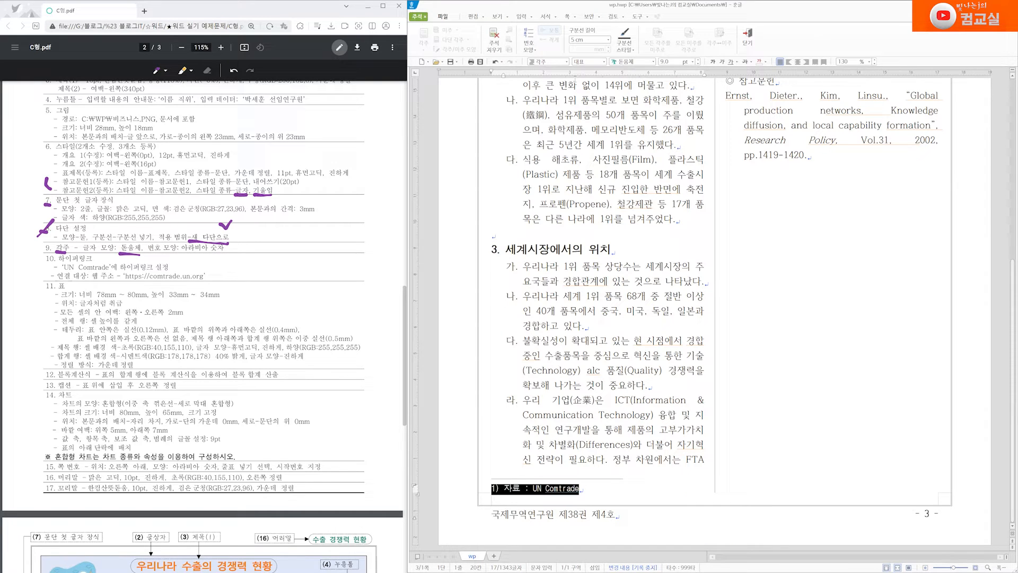
{"action": "left_click", "coordinate": [498, 486]}
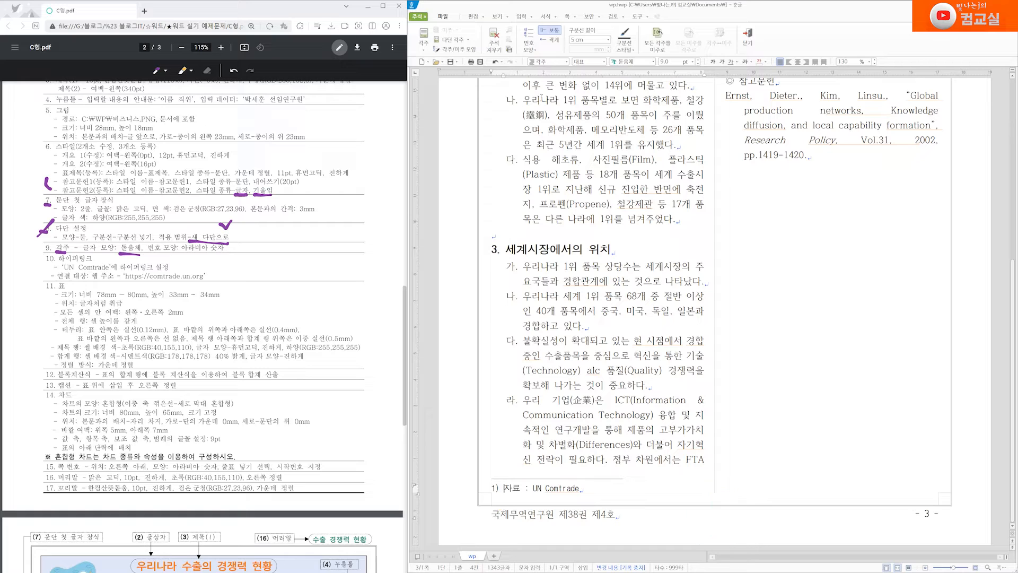
Switch footnote numbering to A, B, C and sketch the intended '1)' marker form
{"action": "left_click", "coordinate": [529, 44]}
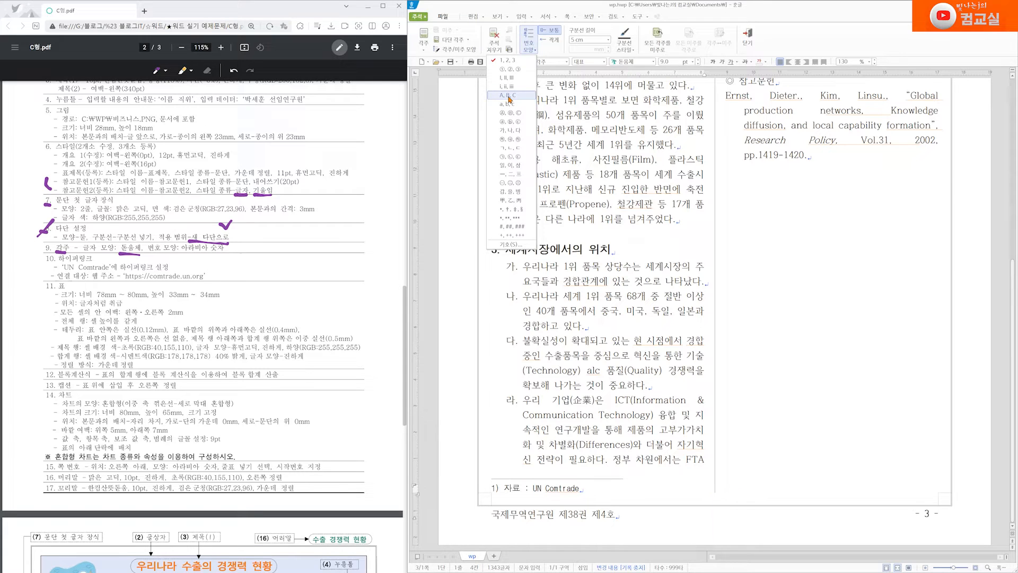
{"action": "left_click", "coordinate": [523, 99]}
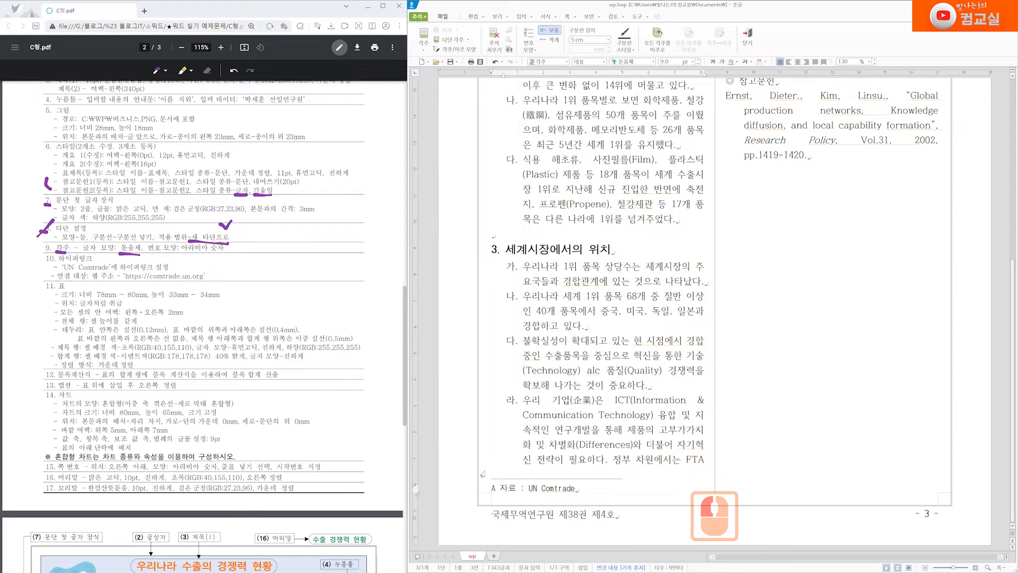
{"action": "key", "text": "ctrl+q"}
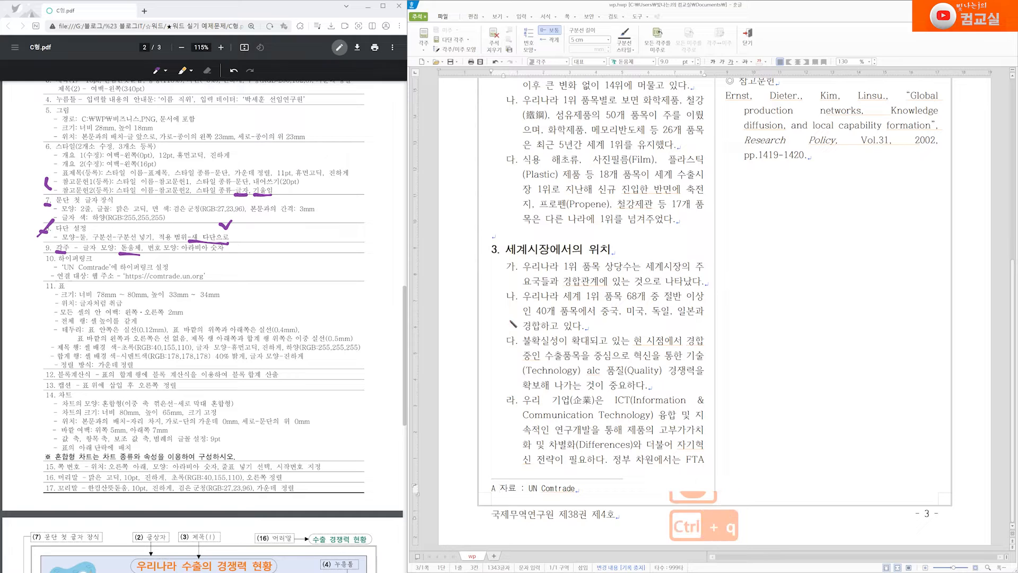
{"action": "double_click", "coordinate": [527, 281]}
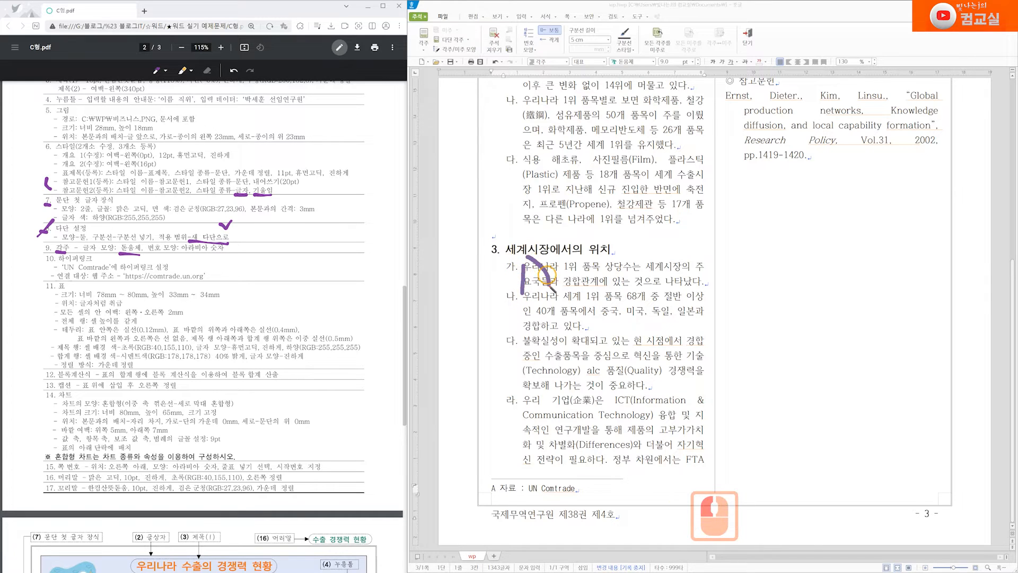
{"action": "mouse_move", "coordinate": [573, 277]}
{"action": "left_mouse_down"}
{"action": "mouse_move", "coordinate": [631, 276]}
{"action": "mouse_move", "coordinate": [617, 286]}
{"action": "left_mouse_up"}
{"action": "mouse_move", "coordinate": [667, 236]}
{"action": "left_mouse_down"}
{"action": "mouse_move", "coordinate": [667, 304]}
{"action": "mouse_move", "coordinate": [707, 281]}
{"action": "mouse_move", "coordinate": [699, 265]}
{"action": "mouse_move", "coordinate": [749, 244]}
{"action": "mouse_move", "coordinate": [747, 258]}
{"action": "left_mouse_up"}
{"action": "left_click_drag", "start_coordinate": [787, 214], "coordinate": [788, 255]}
{"action": "left_click", "coordinate": [789, 213]}
{"action": "mouse_move", "coordinate": [789, 212]}
{"action": "left_mouse_down"}
{"action": "mouse_move", "coordinate": [802, 228]}
{"action": "mouse_move", "coordinate": [817, 217]}
{"action": "mouse_move", "coordinate": [808, 237]}
{"action": "left_mouse_up"}
{"action": "left_click", "coordinate": [811, 361]}
{"action": "mouse_move", "coordinate": [776, 273]}
{"action": "left_mouse_down"}
{"action": "mouse_move", "coordinate": [856, 245]}
{"action": "mouse_move", "coordinate": [780, 274]}
{"action": "mouse_move", "coordinate": [841, 252]}
{"action": "left_mouse_up"}
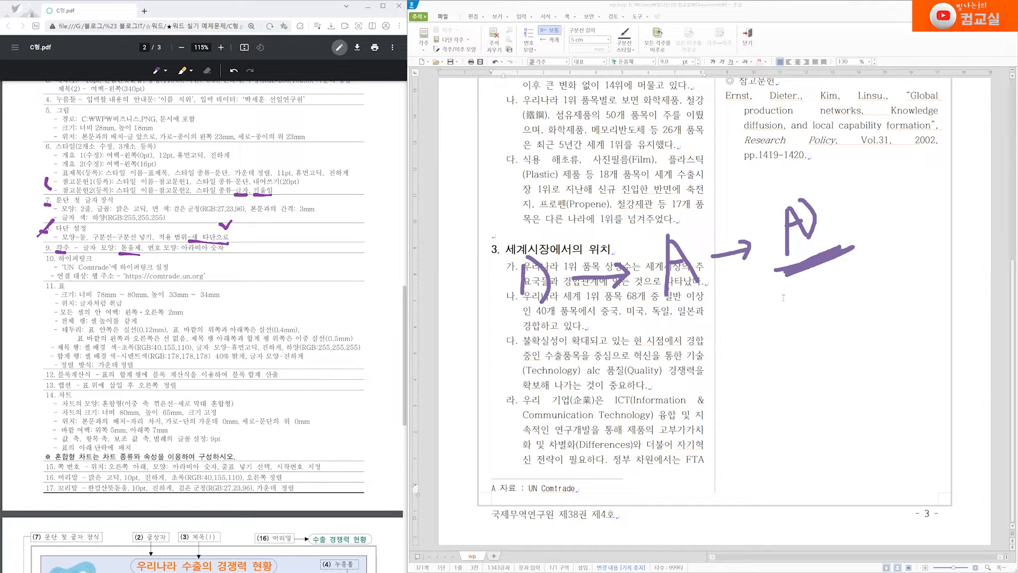
{"action": "key", "text": "ctrl"}
{"action": "left_click_drag", "start_coordinate": [497, 488], "coordinate": [501, 497]}
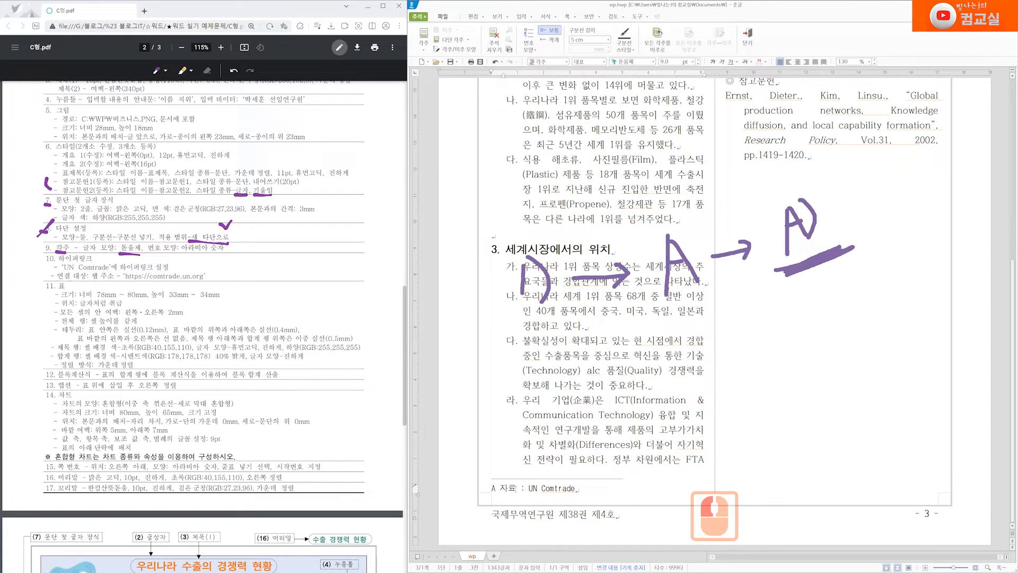
In 주석 모양, set 뒷 장식 문자 to ')' and confirm the footnote numbering
{"action": "left_click", "coordinate": [529, 43]}
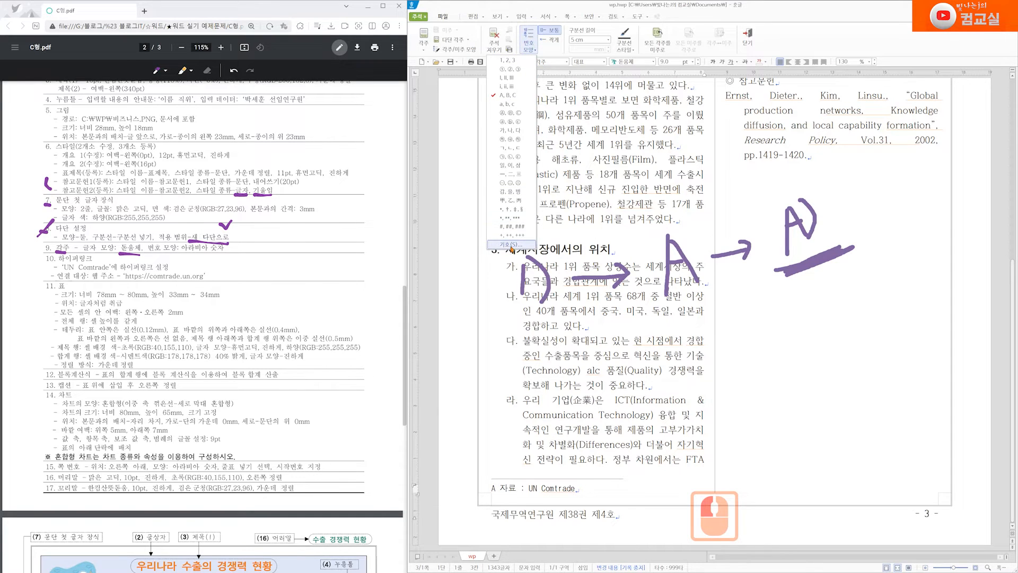
{"action": "left_click", "coordinate": [507, 245]}
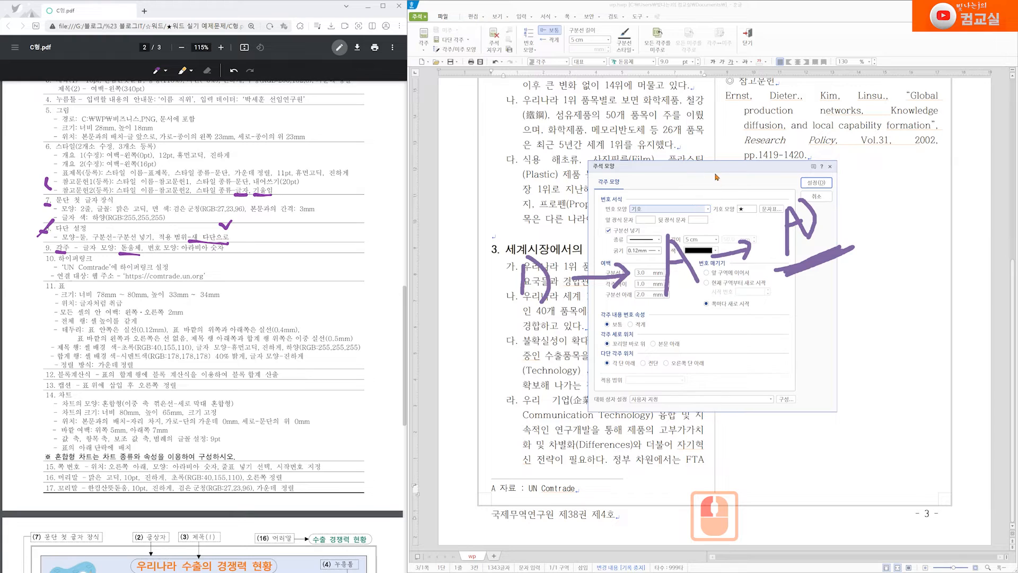
{"action": "left_click", "coordinate": [608, 193]}
{"action": "left_click_drag", "start_coordinate": [582, 195], "coordinate": [392, 177]}
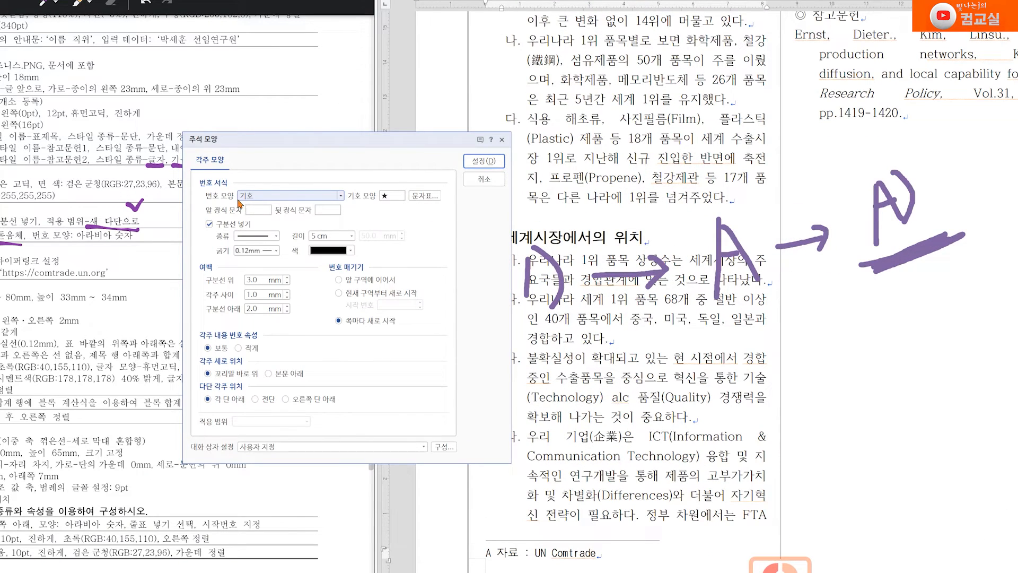
{"action": "left_click", "coordinate": [340, 196]}
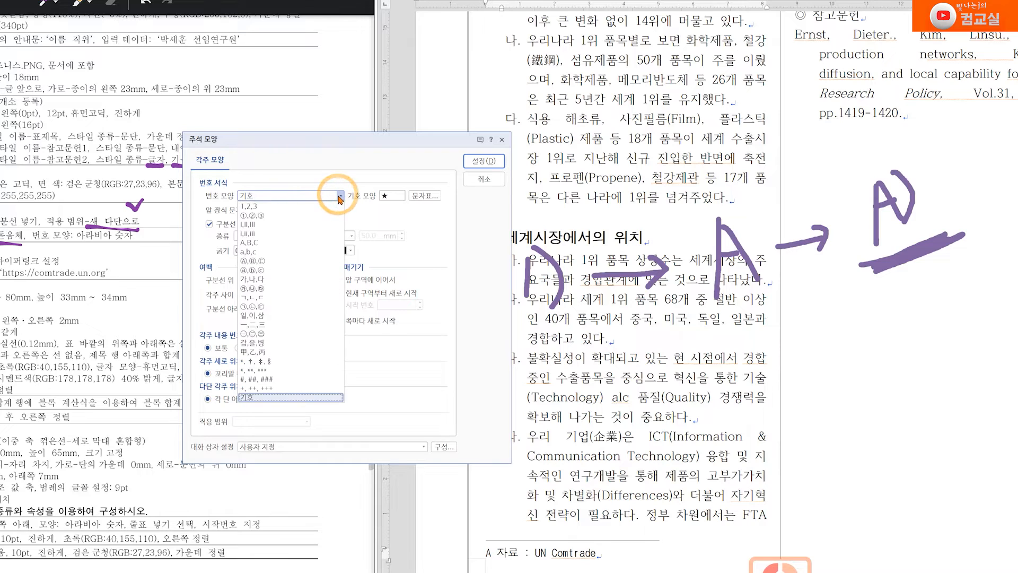
{"action": "left_click", "coordinate": [249, 243]}
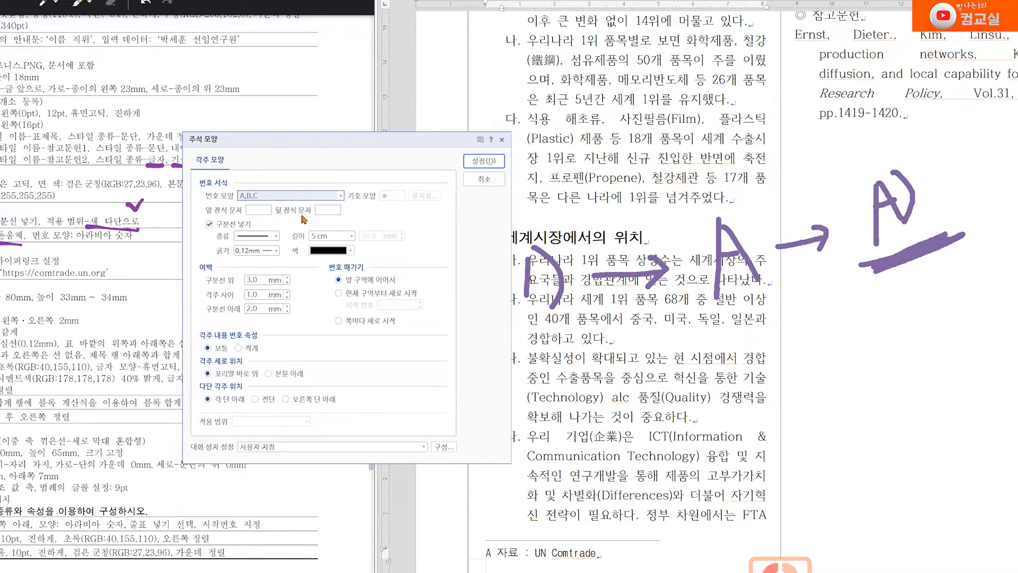
{"action": "left_click", "coordinate": [326, 213]}
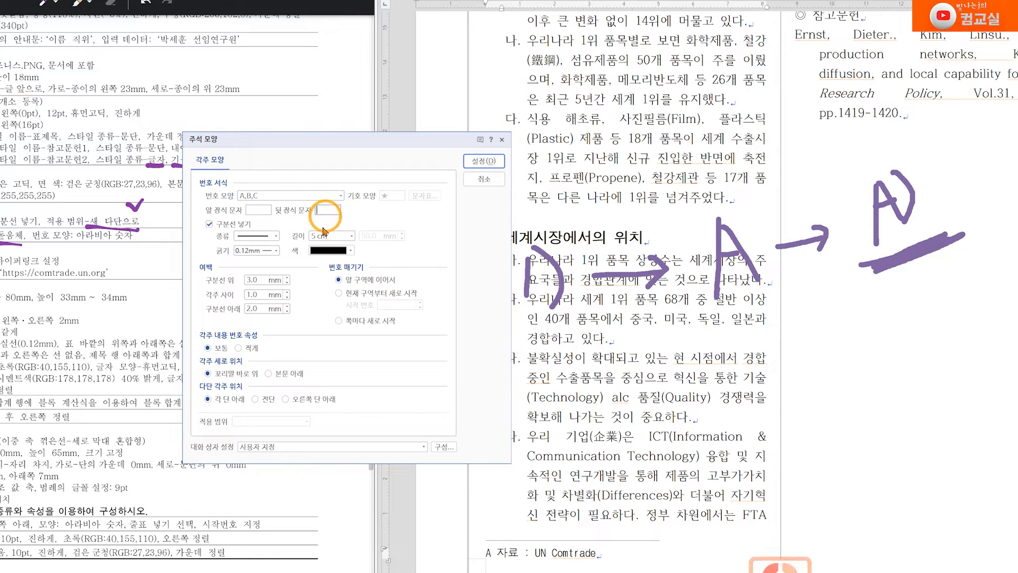
{"action": "type", "text": ")"}
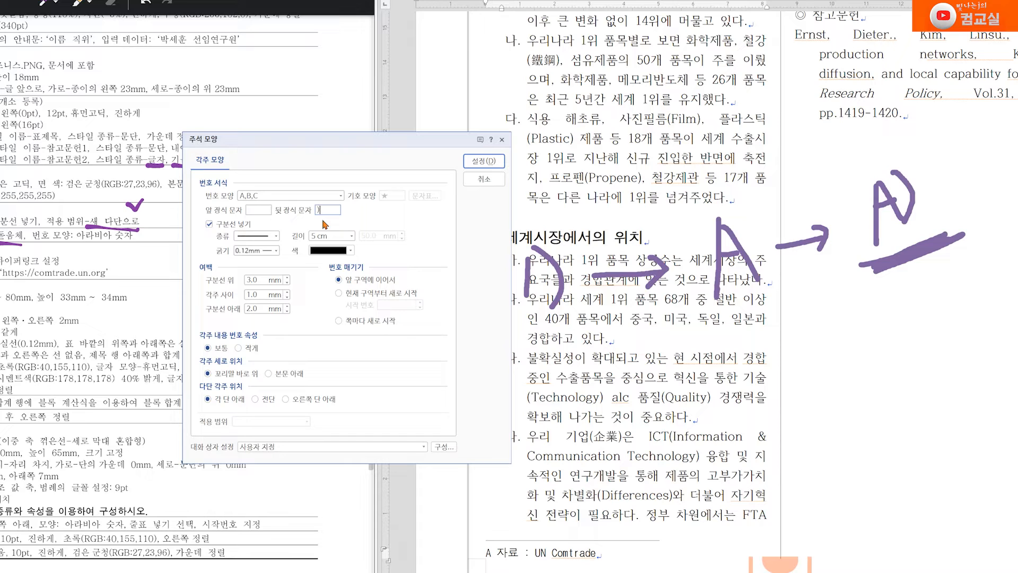
{"action": "left_click", "coordinate": [484, 160]}
{"action": "left_click", "coordinate": [648, 455]}
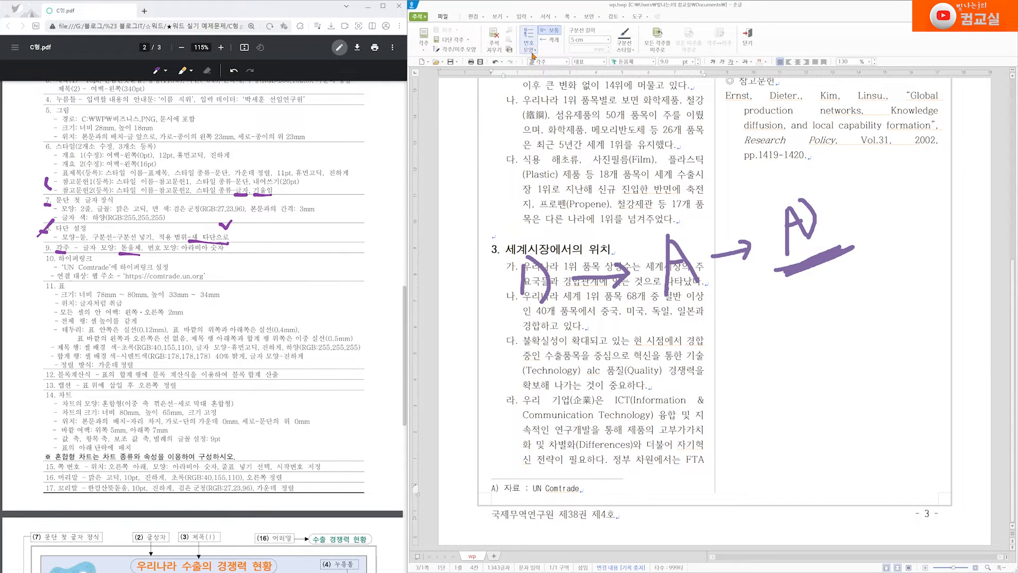
Switch the footnote number style to 1,2,3 so it reads '1)'
{"action": "left_click", "coordinate": [529, 45]}
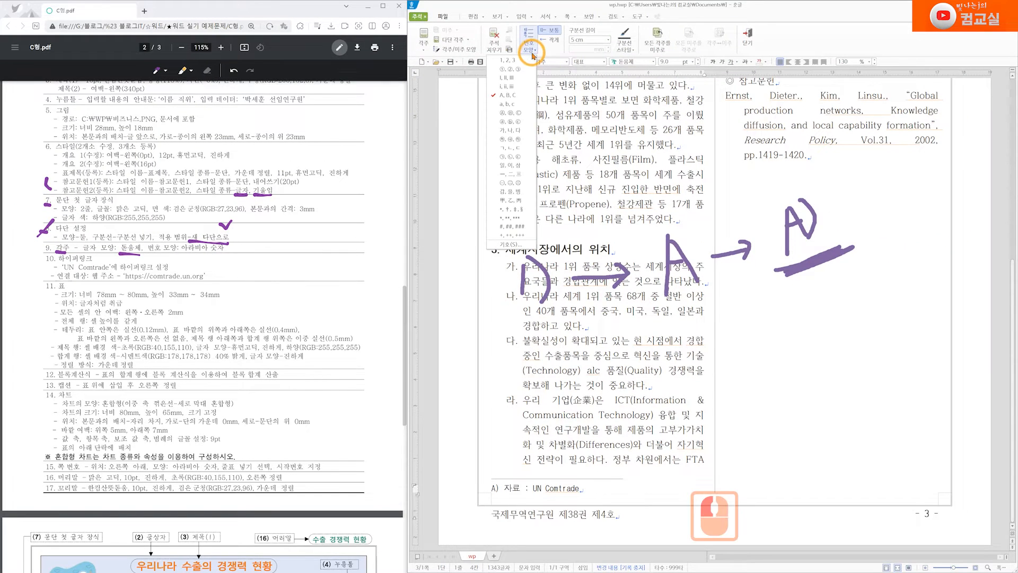
{"action": "left_click", "coordinate": [523, 62]}
{"action": "key", "text": "alt+e"}
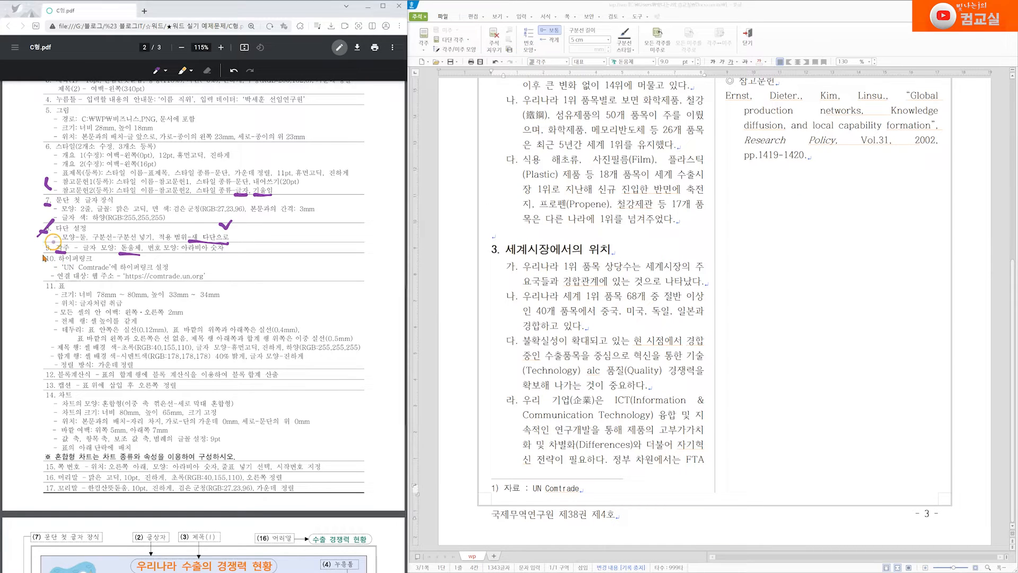
{"action": "left_click_drag", "start_coordinate": [55, 241], "coordinate": [49, 265]}
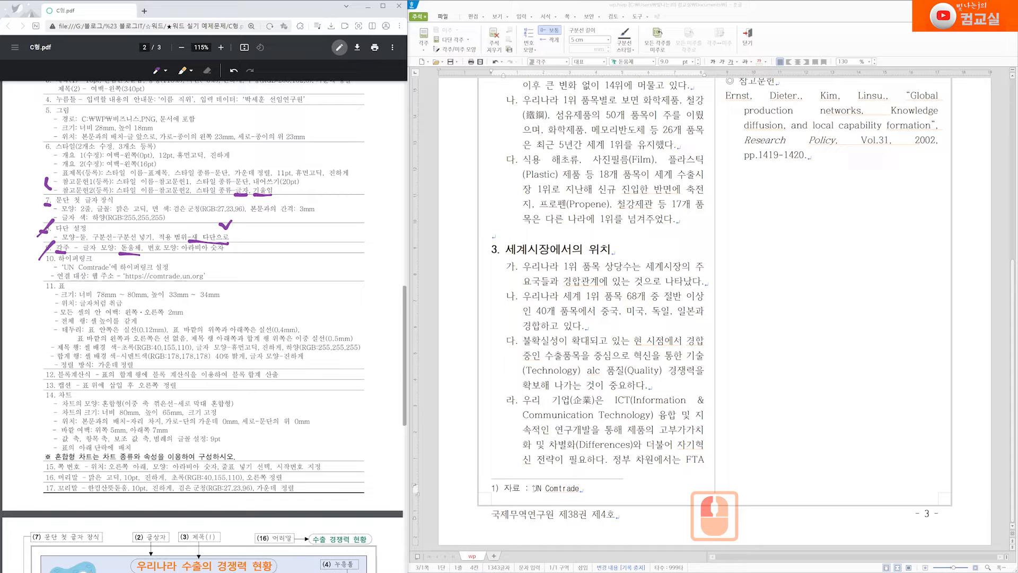
{"action": "left_click_drag", "start_coordinate": [534, 488], "coordinate": [582, 488]}
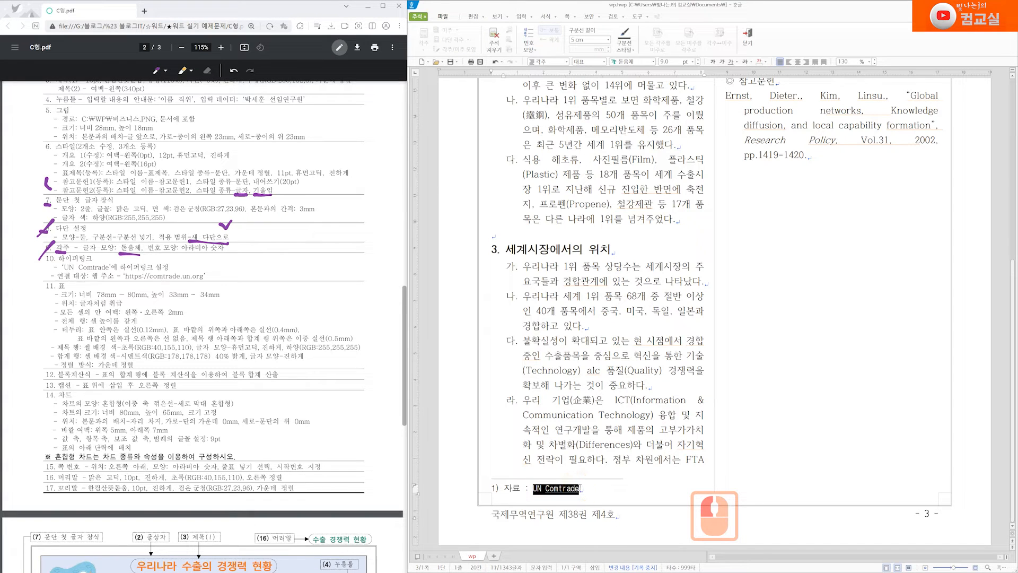
{"action": "right_click", "coordinate": [569, 491]}
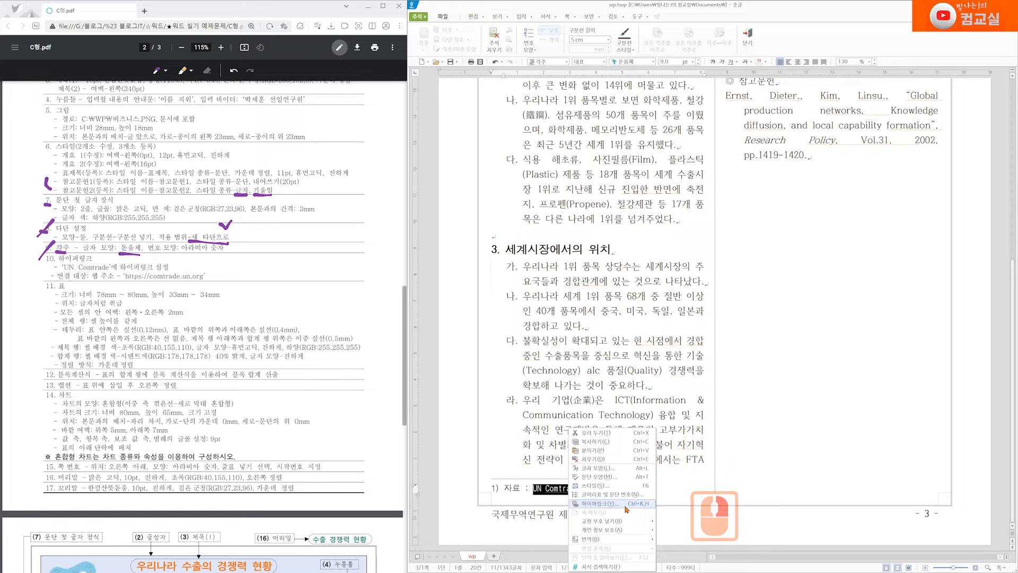
{"action": "left_click", "coordinate": [627, 509]}
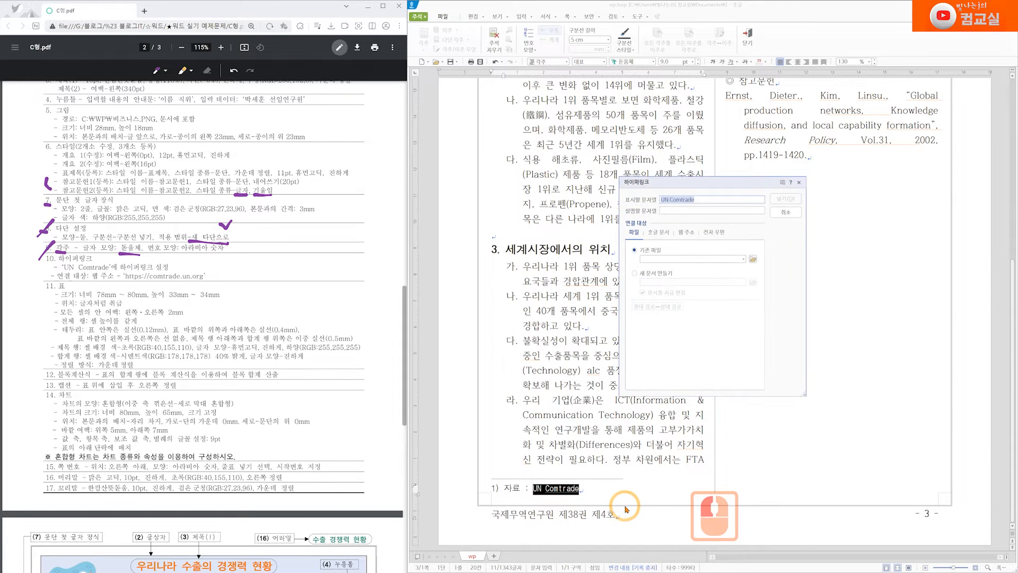
{"action": "left_click", "coordinate": [689, 233]}
{"action": "left_click", "coordinate": [671, 261]}
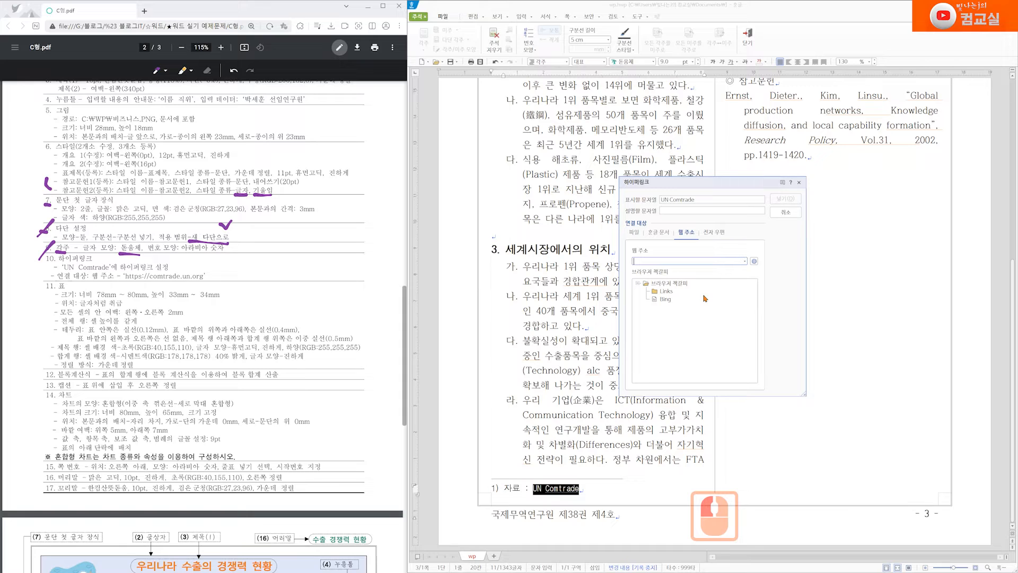
{"action": "type", "text": "h"}
{"action": "key", "text": "BackSpace"}
{"action": "key", "text": "Hangul"}
{"action": "type", "text": "htt"}
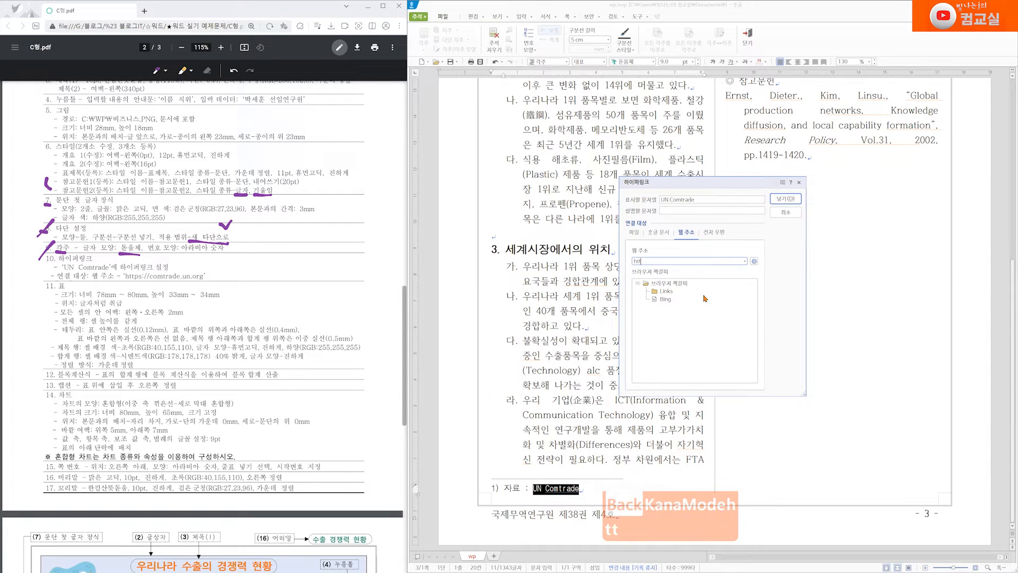
{"action": "type", "text": "p://"}
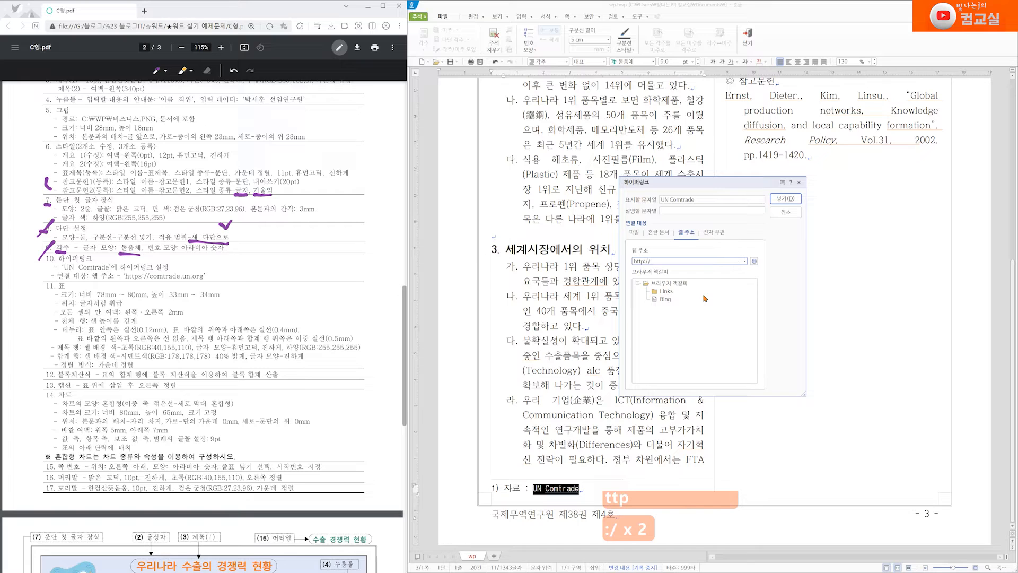
{"action": "type", "text": "comtrade."}
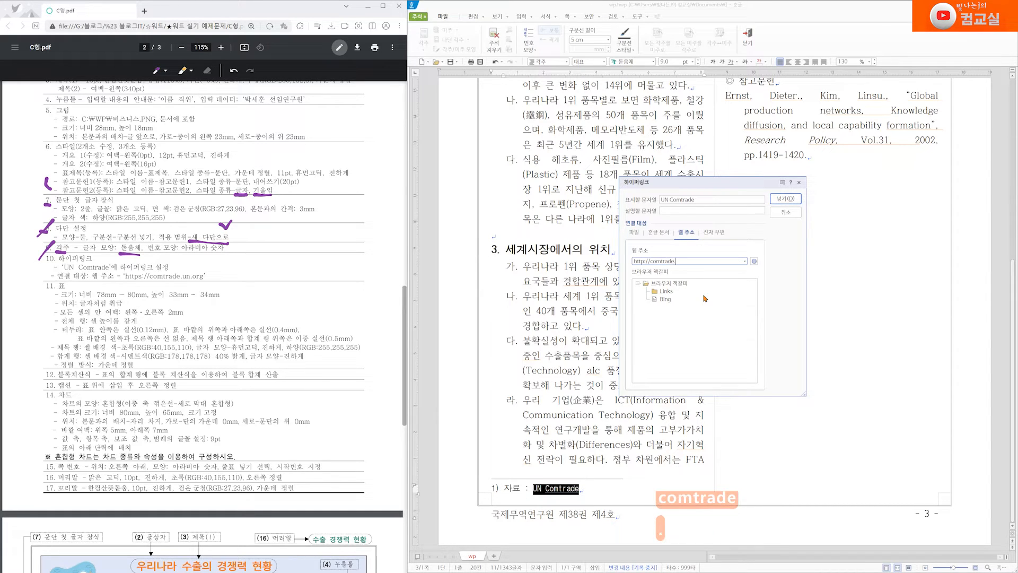
{"action": "type", "text": "un."}
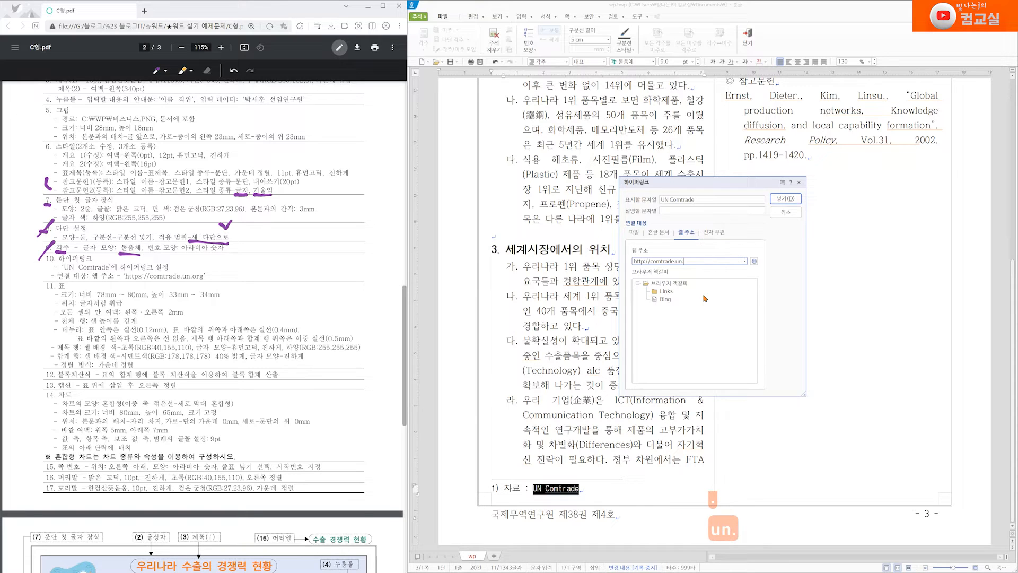
{"action": "type", "text": "org"}
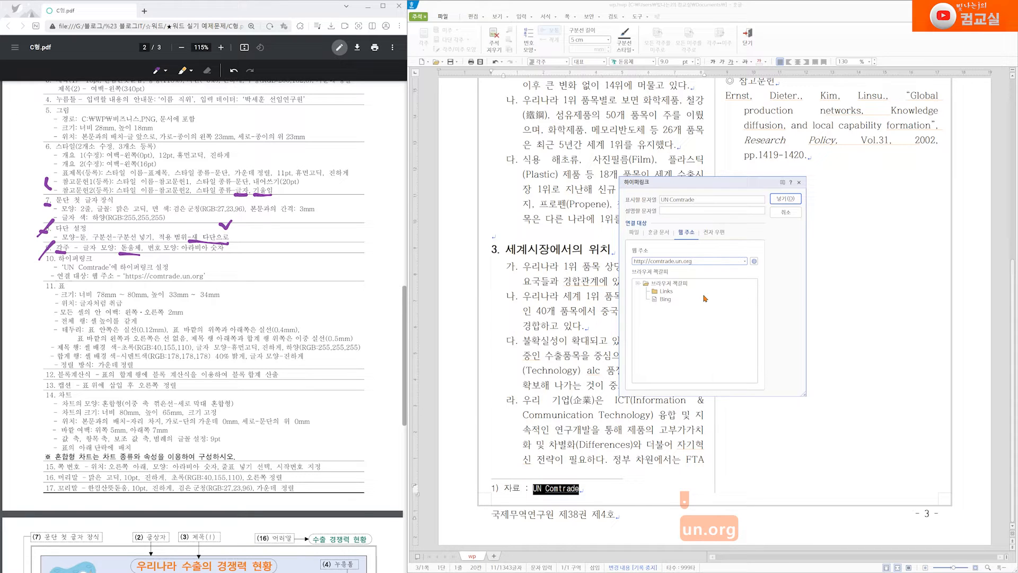
{"action": "left_click", "coordinate": [786, 199]}
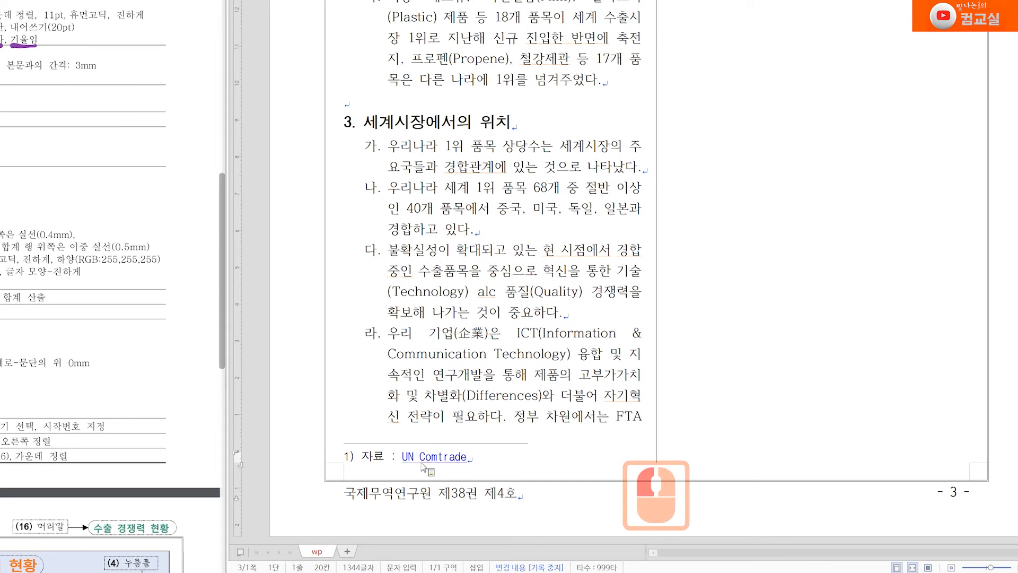
{"action": "mouse_move", "coordinate": [439, 462]}
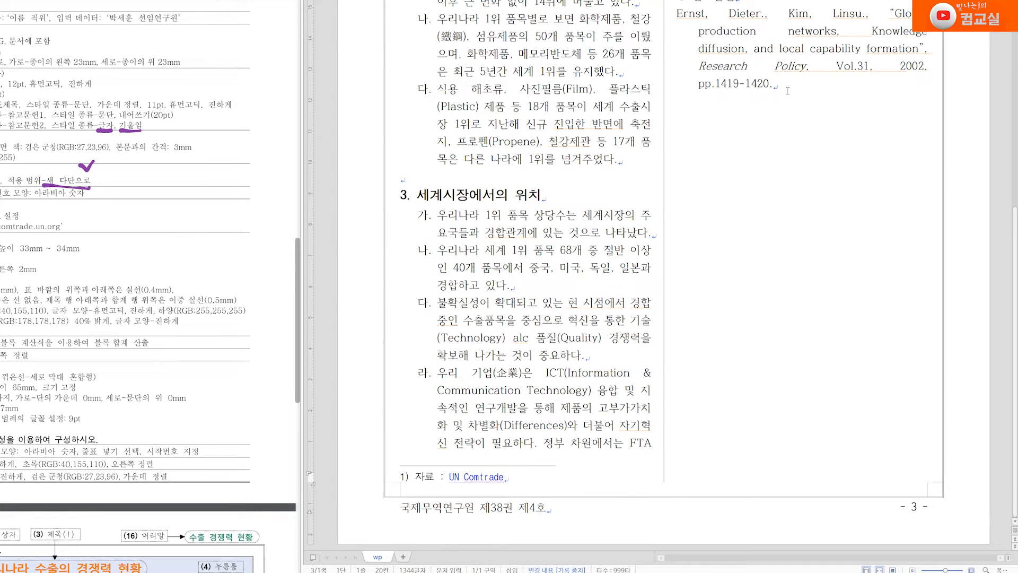
{"action": "left_click", "coordinate": [804, 130]}
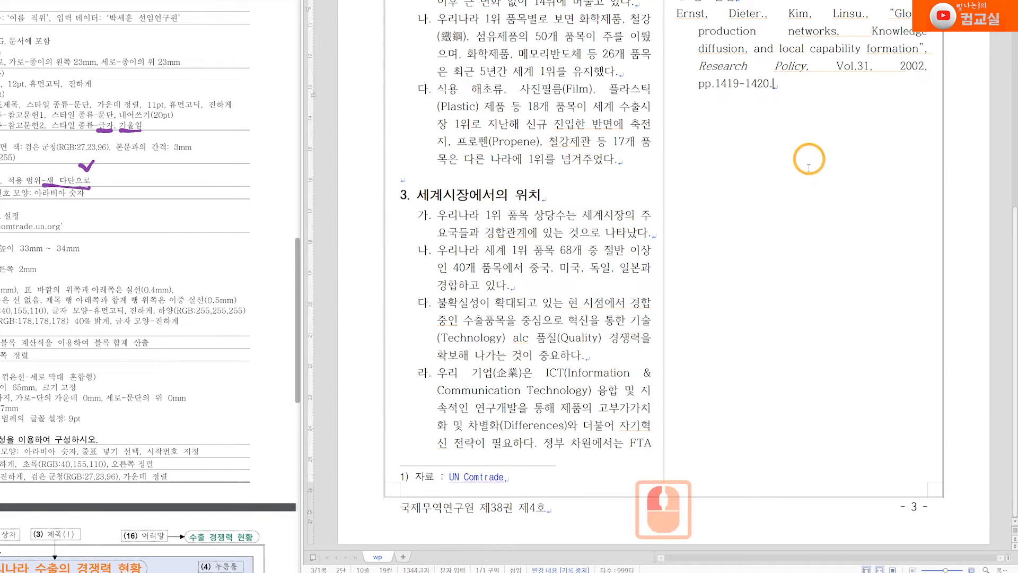
{"action": "key", "text": "Return"}
{"action": "key", "text": "Return"}
{"action": "type", "text": "http://naver"}
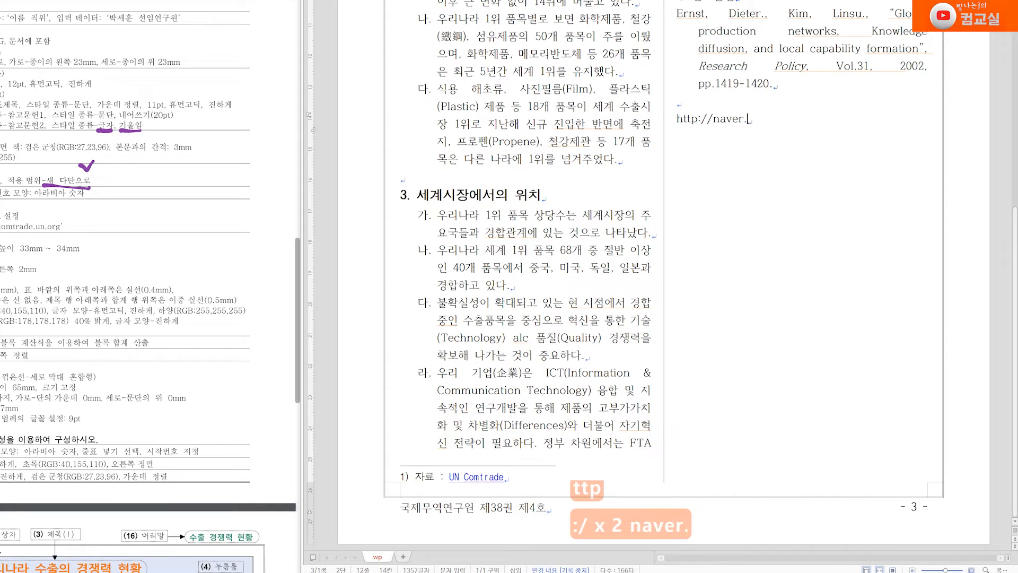
{"action": "type", "text": ".com"}
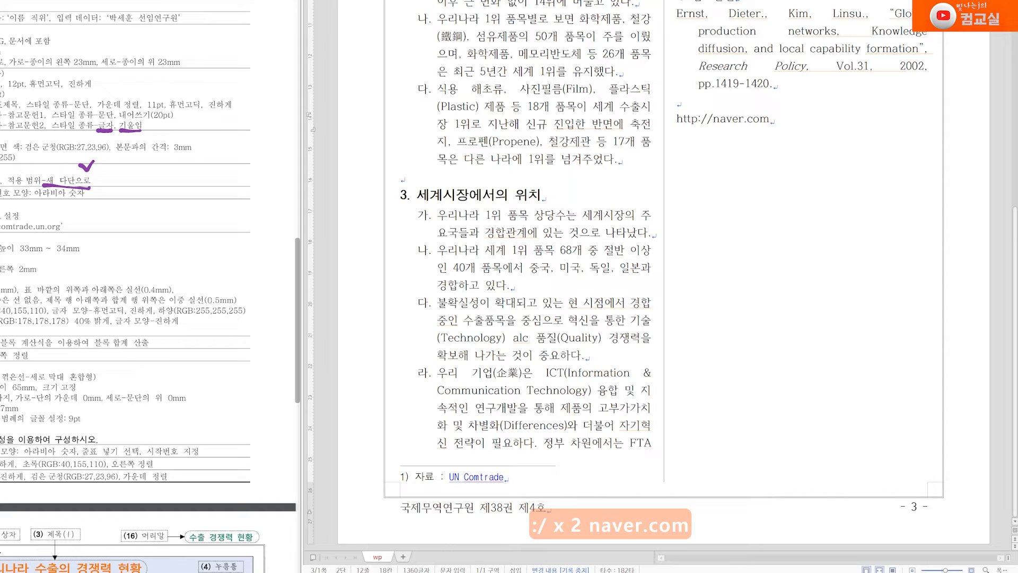
{"action": "key", "text": "Return"}
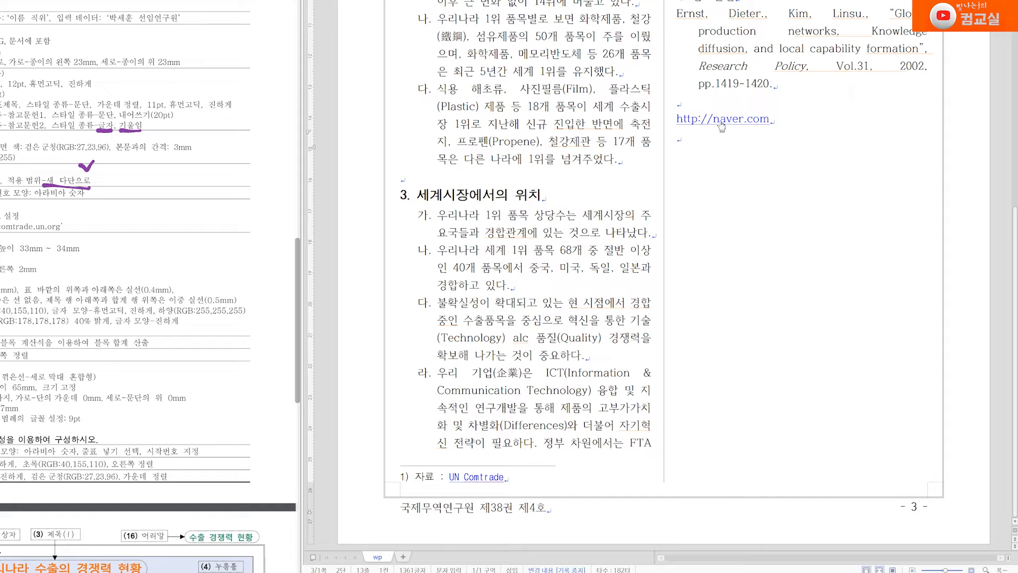
{"action": "right_click", "coordinate": [721, 122]}
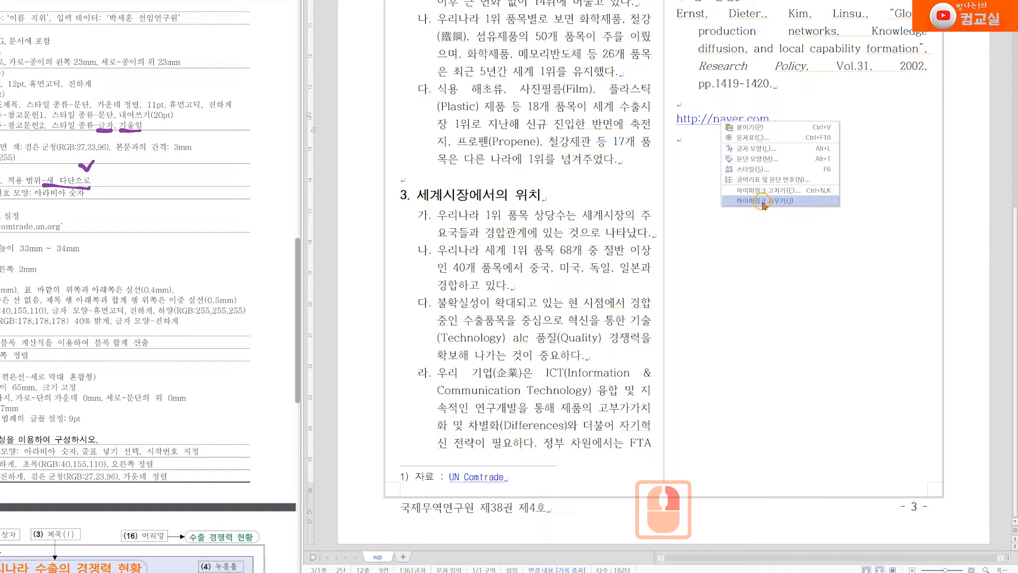
{"action": "left_click", "coordinate": [770, 202]}
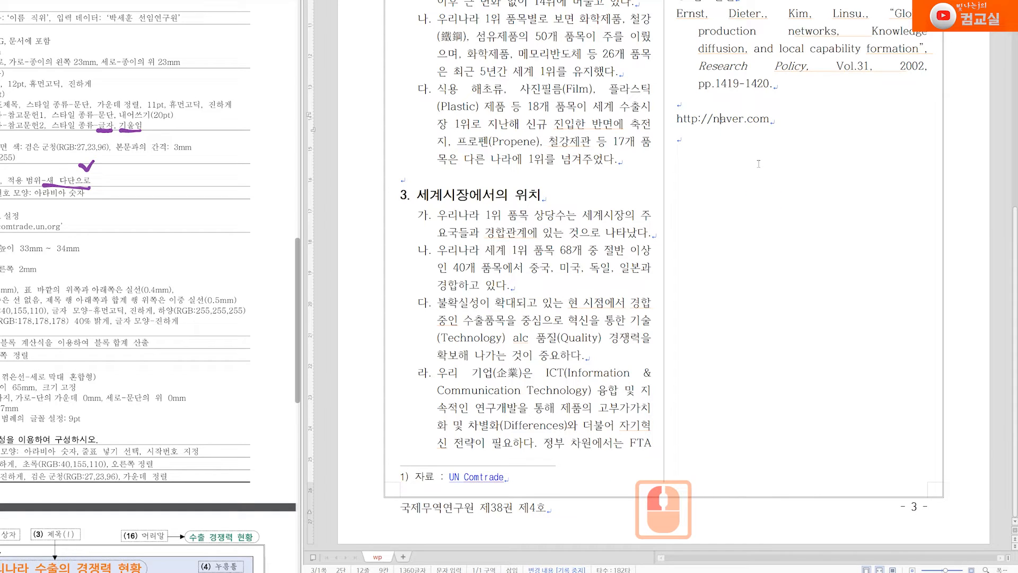
{"action": "key", "text": "ctrl+z"}
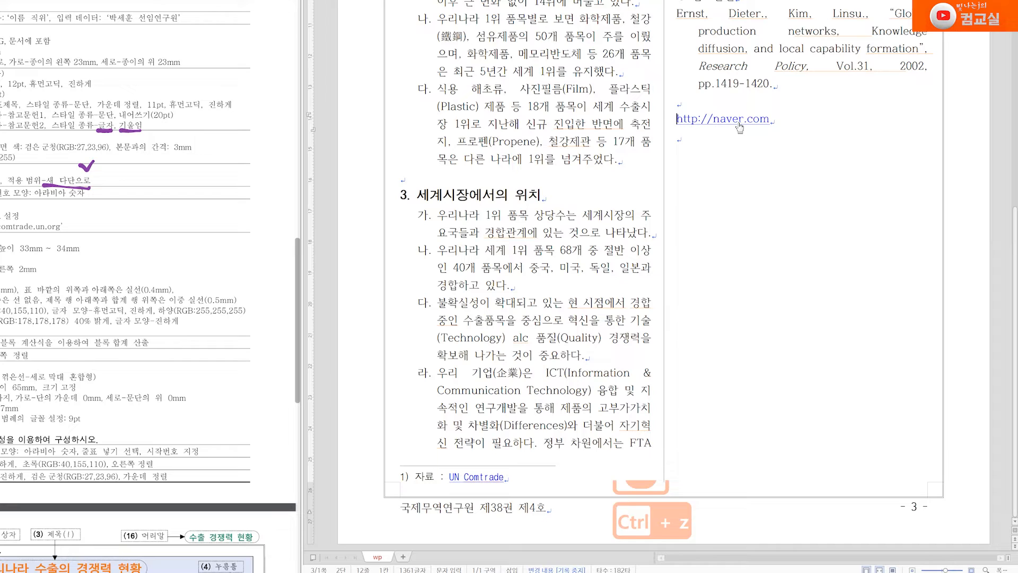
{"action": "right_click", "coordinate": [740, 124]}
{"action": "left_click", "coordinate": [783, 193]}
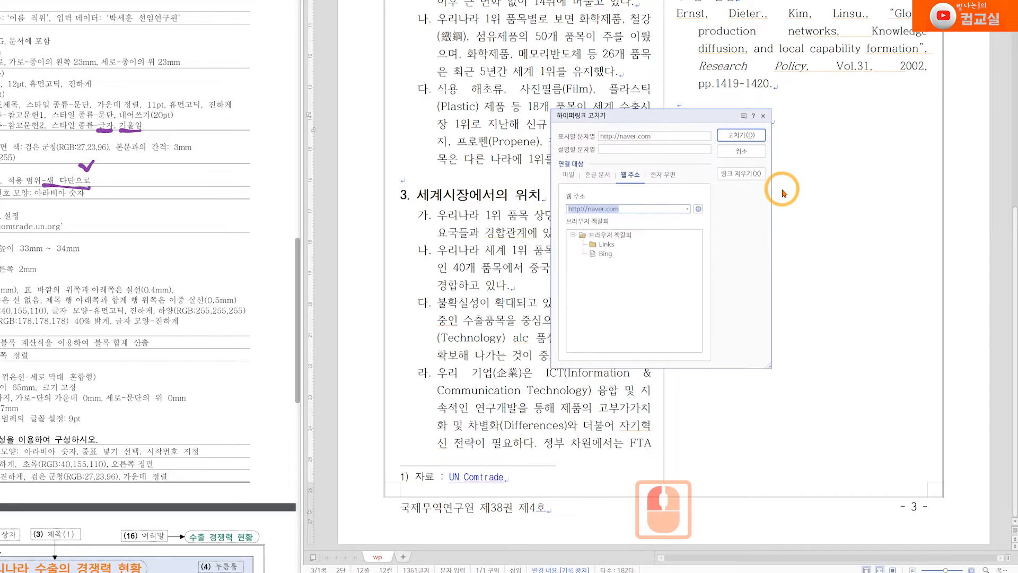
{"action": "left_click", "coordinate": [601, 209]}
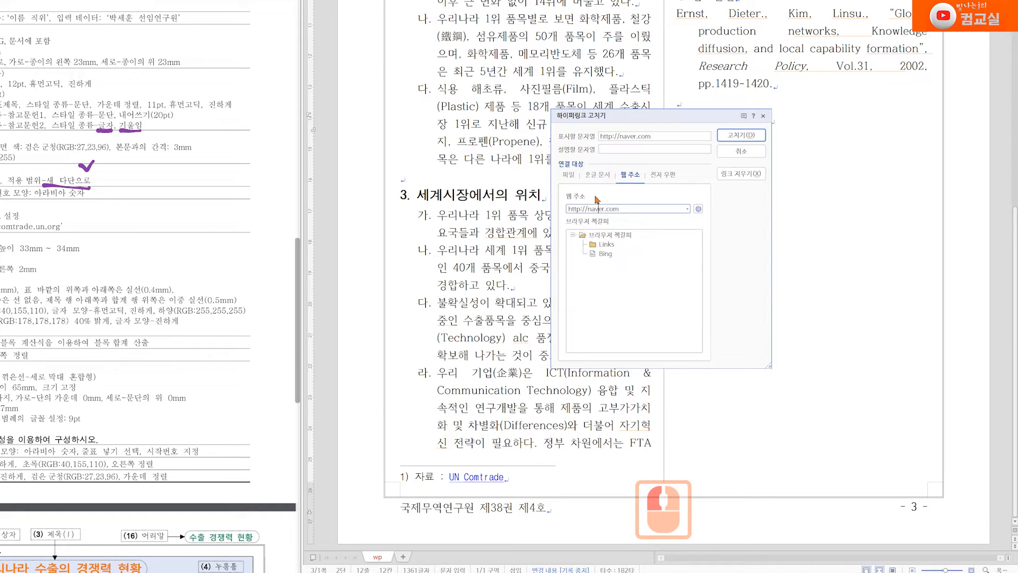
{"action": "left_click", "coordinate": [750, 178]}
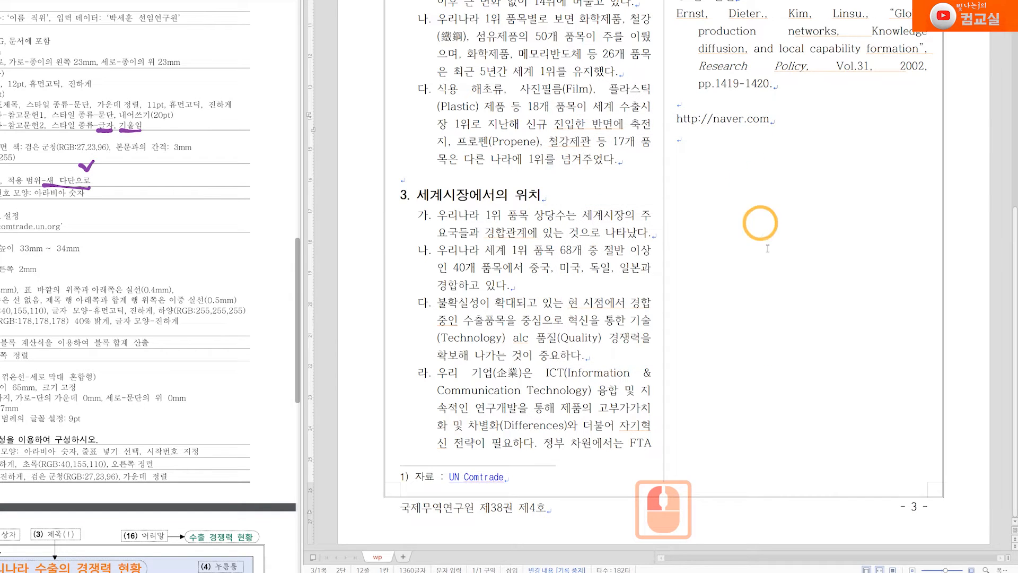
{"action": "left_click_drag", "start_coordinate": [700, 154], "coordinate": [680, 117]}
{"action": "key", "text": "BackSpace"}
{"action": "key", "text": "BackSpace"}
{"action": "key", "text": "BackSpace"}
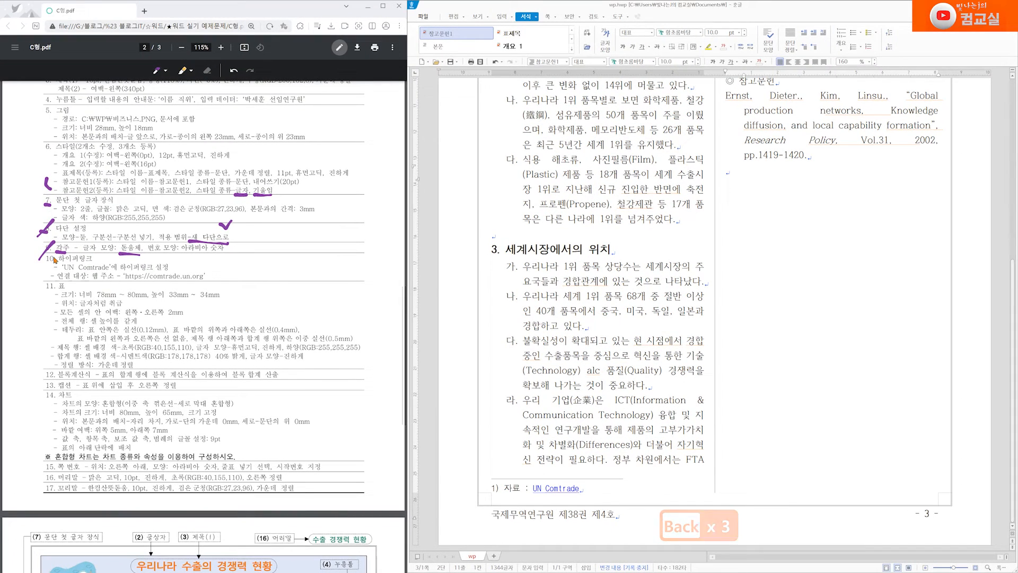
{"action": "mouse_move", "coordinate": [54, 259]}
{"action": "left_mouse_down"}
{"action": "mouse_move", "coordinate": [38, 273]}
{"action": "mouse_move", "coordinate": [69, 290]}
{"action": "left_mouse_up"}
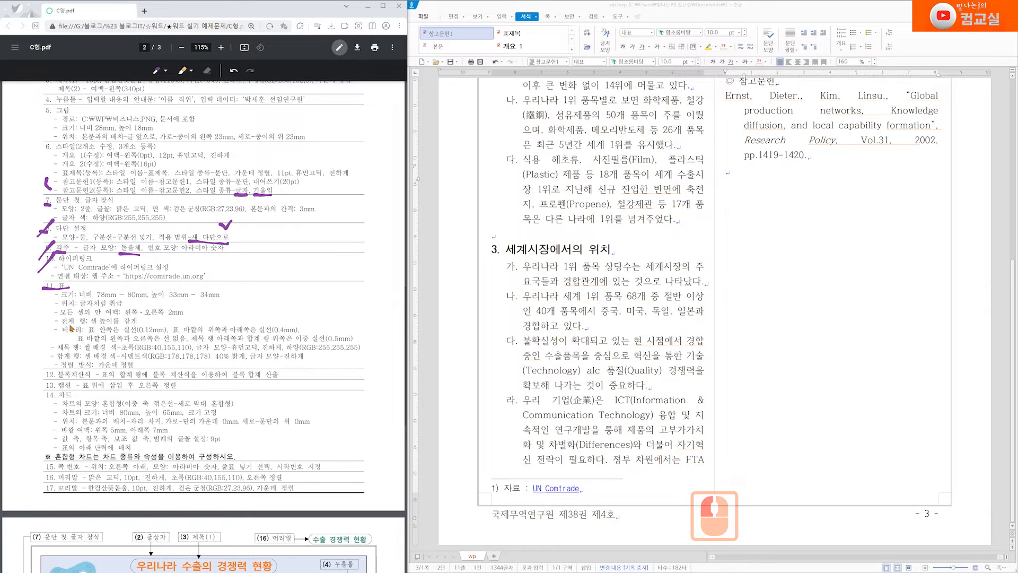
Place the cursor under the <표 1> caption and open 표 만들기 with Ctrl+N,T
{"action": "scroll", "coordinate": [625, 407], "scroll_direction": "up", "scroll_amount": 5}
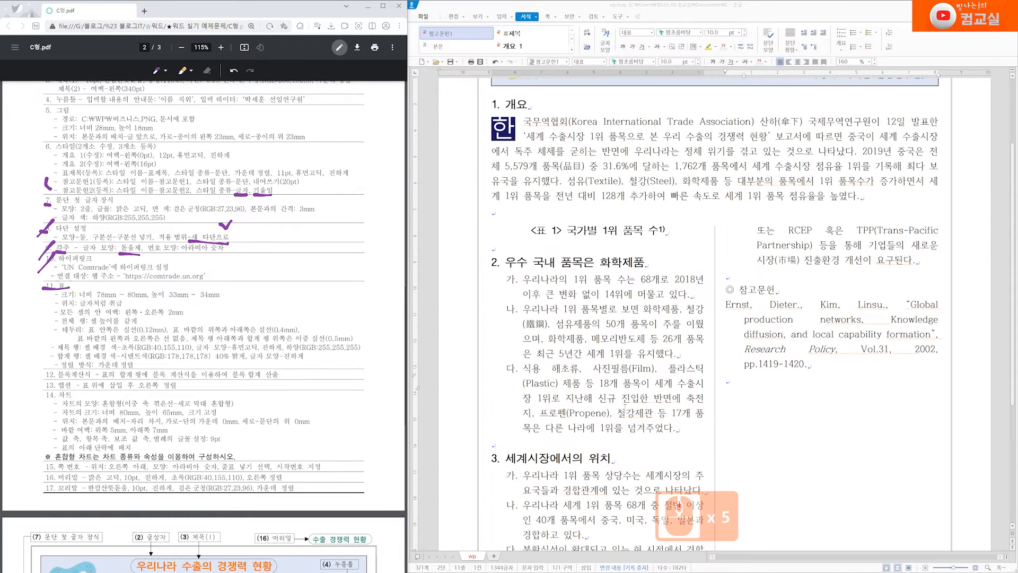
{"action": "left_click", "coordinate": [499, 247]}
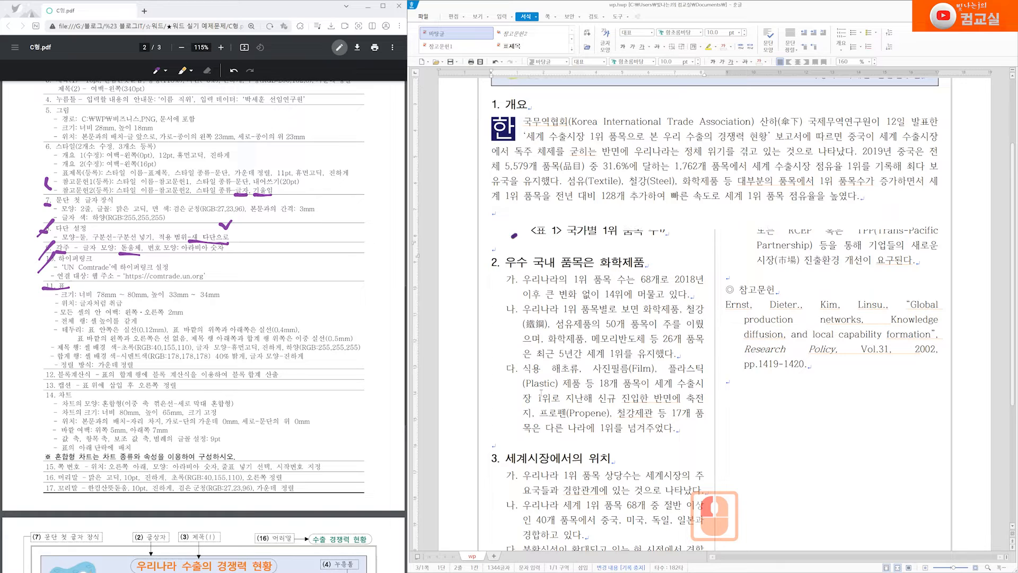
{"action": "key", "text": "ctrl+n"}
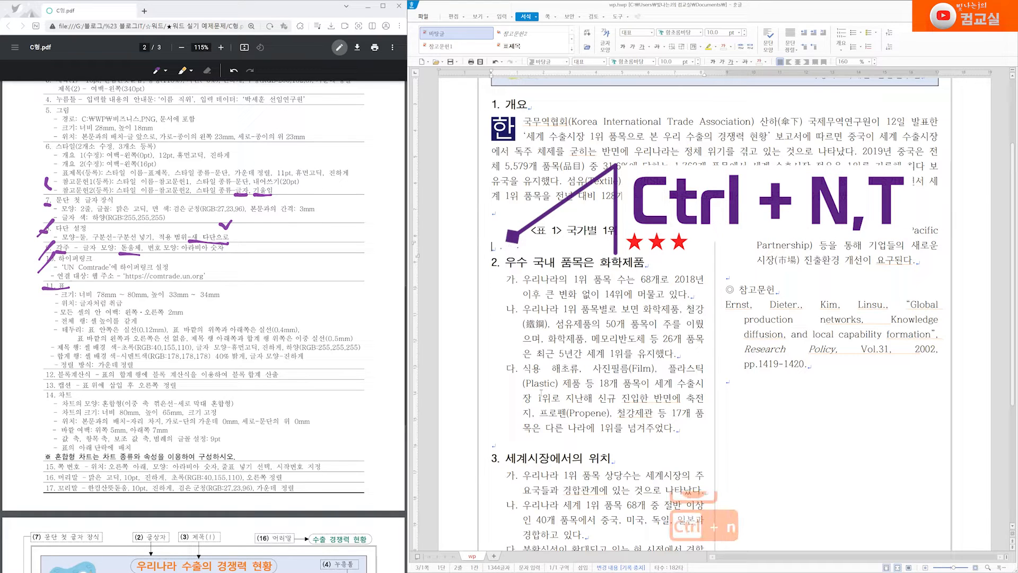
{"action": "key", "text": "ctrl+t"}
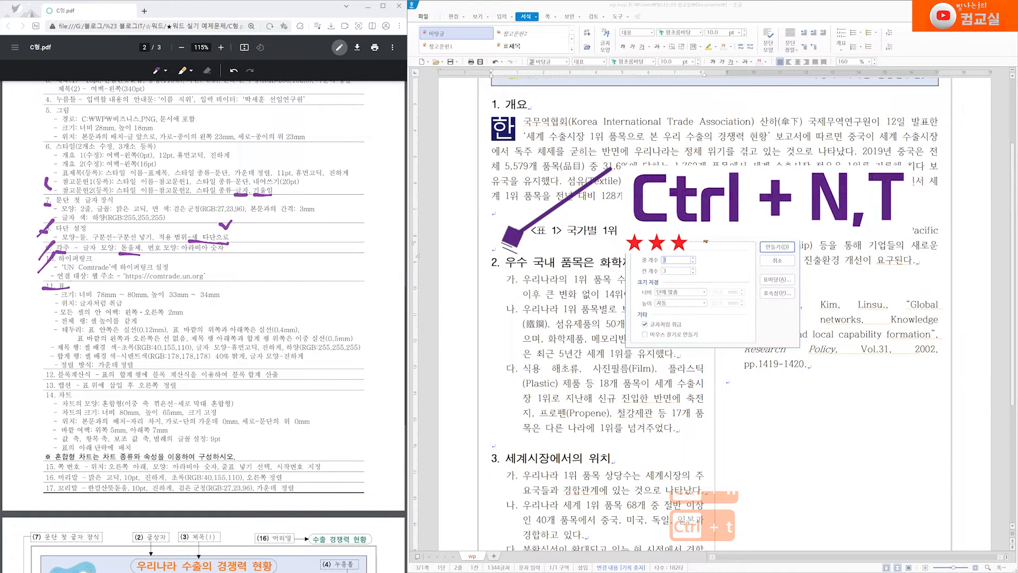
{"action": "left_click_drag", "start_coordinate": [733, 236], "coordinate": [680, 220]}
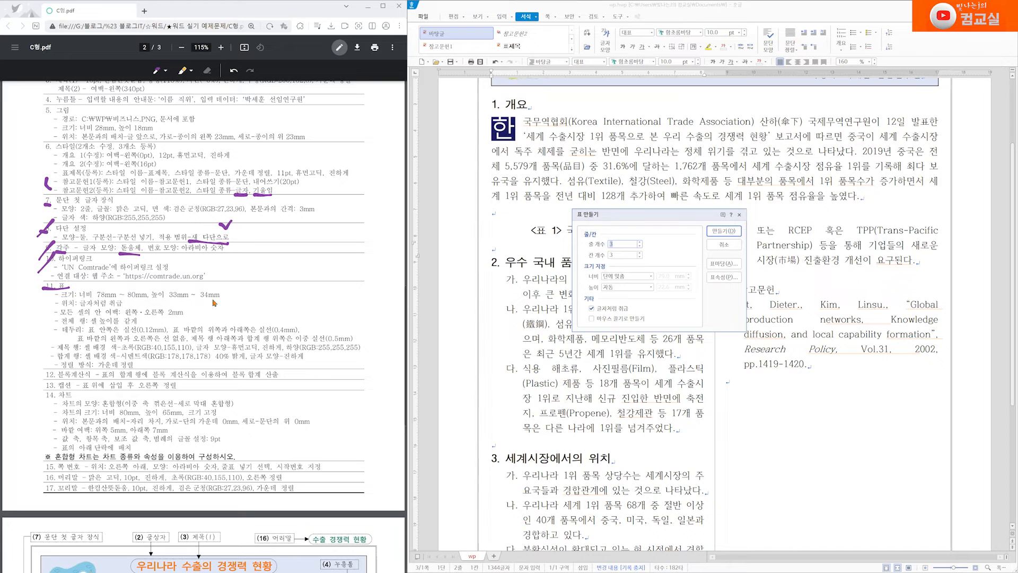
{"action": "left_click", "coordinate": [600, 291]}
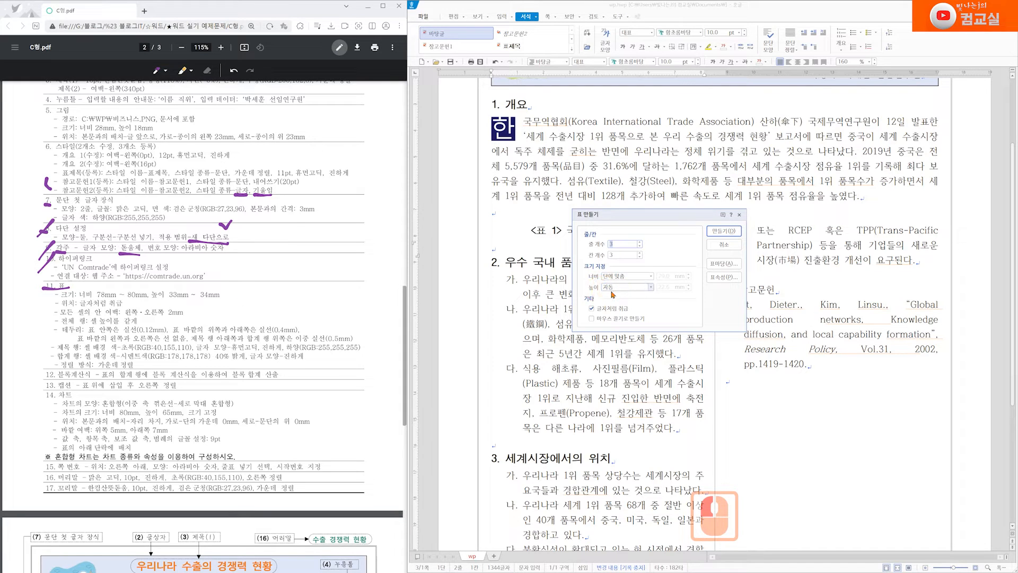
{"action": "scroll", "coordinate": [268, 326], "scroll_direction": "down", "scroll_amount": 6}
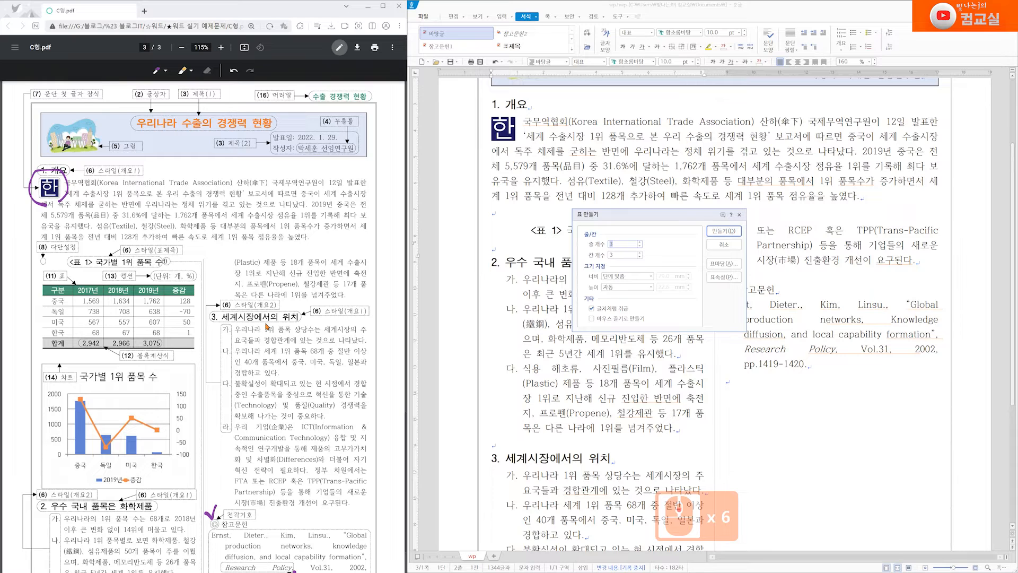
{"action": "left_click", "coordinate": [40, 290]}
{"action": "mouse_move", "coordinate": [37, 287]}
{"action": "left_mouse_down"}
{"action": "mouse_move", "coordinate": [35, 338]}
{"action": "mouse_move", "coordinate": [42, 331]}
{"action": "left_mouse_up"}
{"action": "mouse_move", "coordinate": [53, 275]}
{"action": "left_mouse_down"}
{"action": "mouse_move", "coordinate": [204, 271]}
{"action": "mouse_move", "coordinate": [195, 279]}
{"action": "left_mouse_up"}
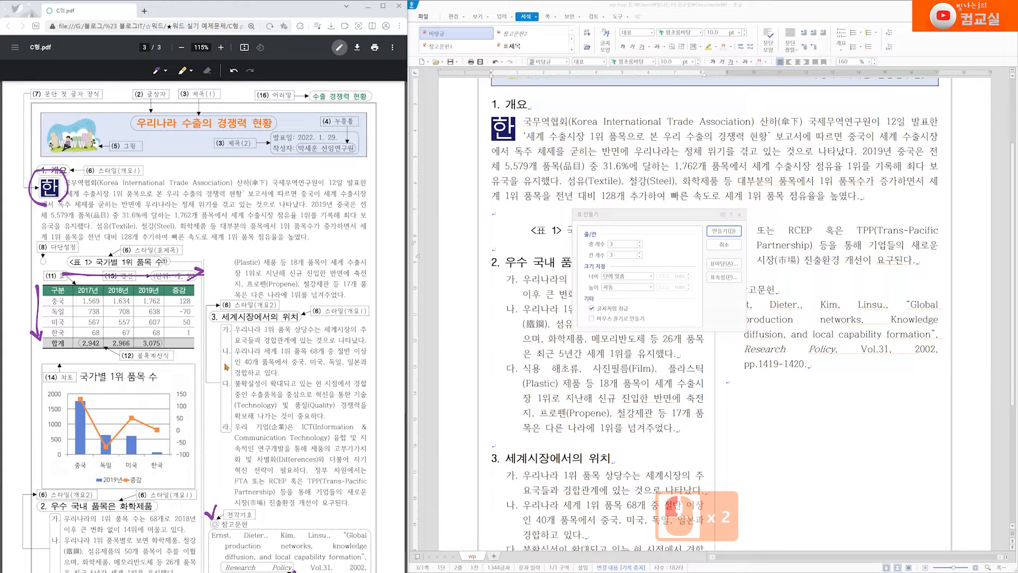
Create the table with 6 rows and 5 columns
{"action": "double_click", "coordinate": [640, 242]}
{"action": "left_click", "coordinate": [640, 243]}
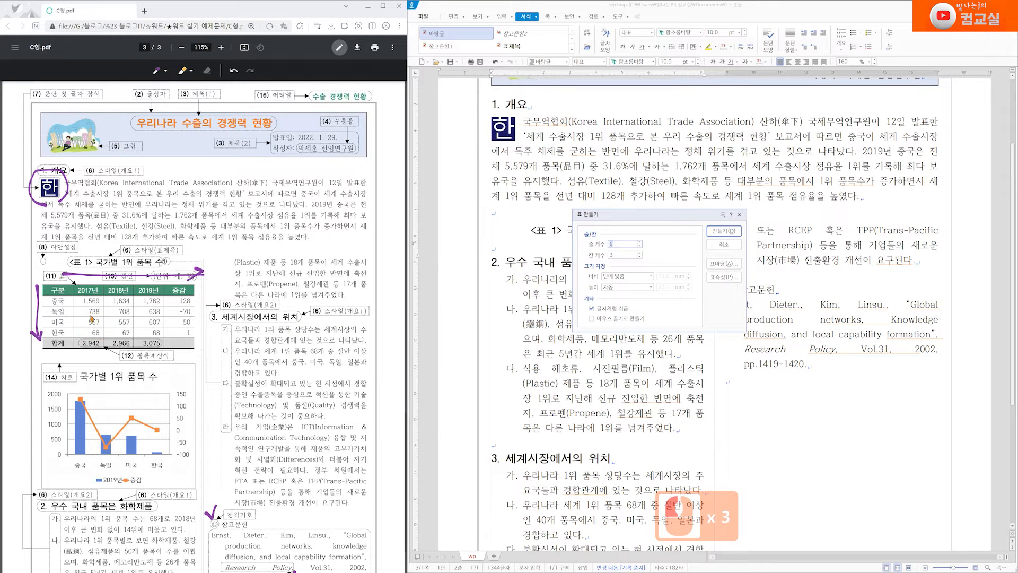
{"action": "double_click", "coordinate": [640, 253]}
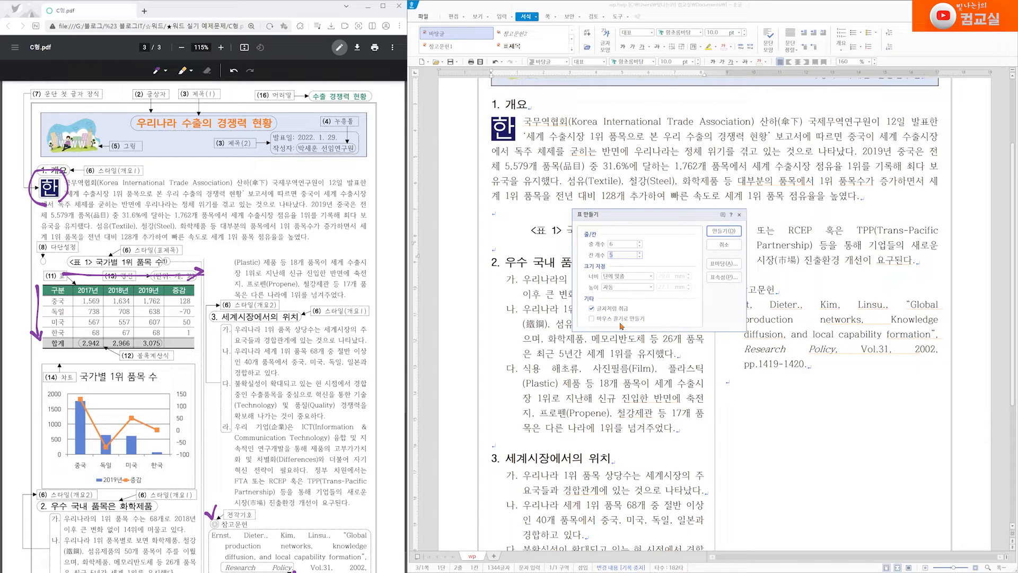
{"action": "left_click", "coordinate": [730, 230]}
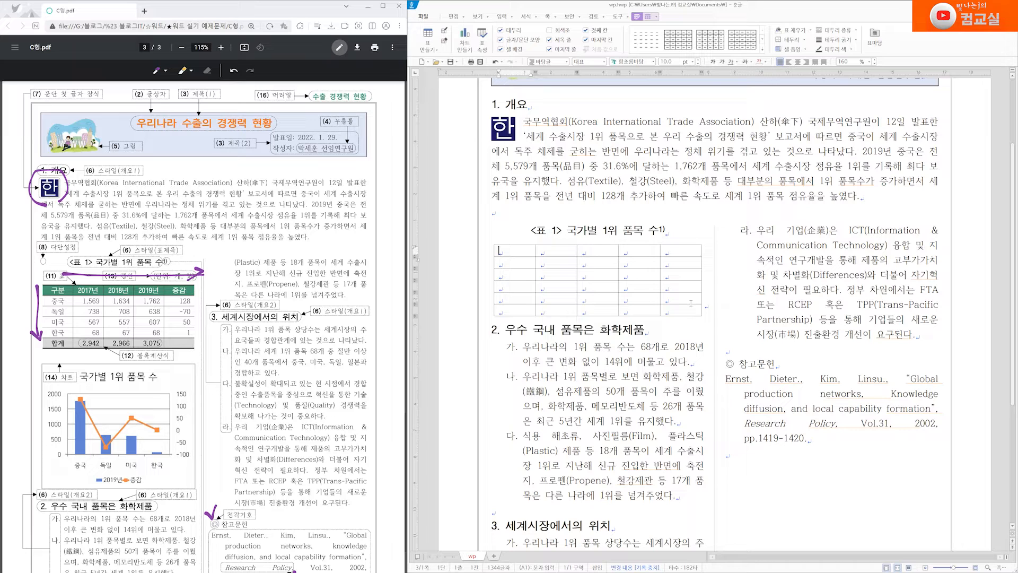
Type the header row: 구분, 2017년, 2018년, 2019년, 증감
{"action": "type", "text": "구분"}
{"action": "key", "text": "BackSpace"}
{"action": "key", "text": "BackSpace"}
{"action": "key", "text": "BackSpace"}
{"action": "key", "text": "BackSpace"}
{"action": "key", "text": "BackSpace"}
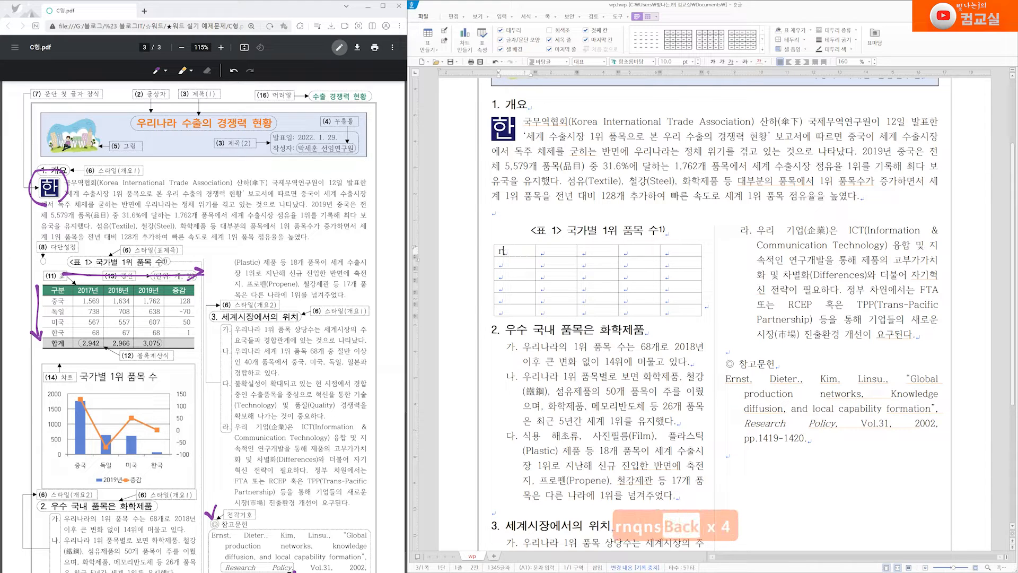
{"action": "type", "text": "구분"}
{"action": "key", "text": "Tab"}
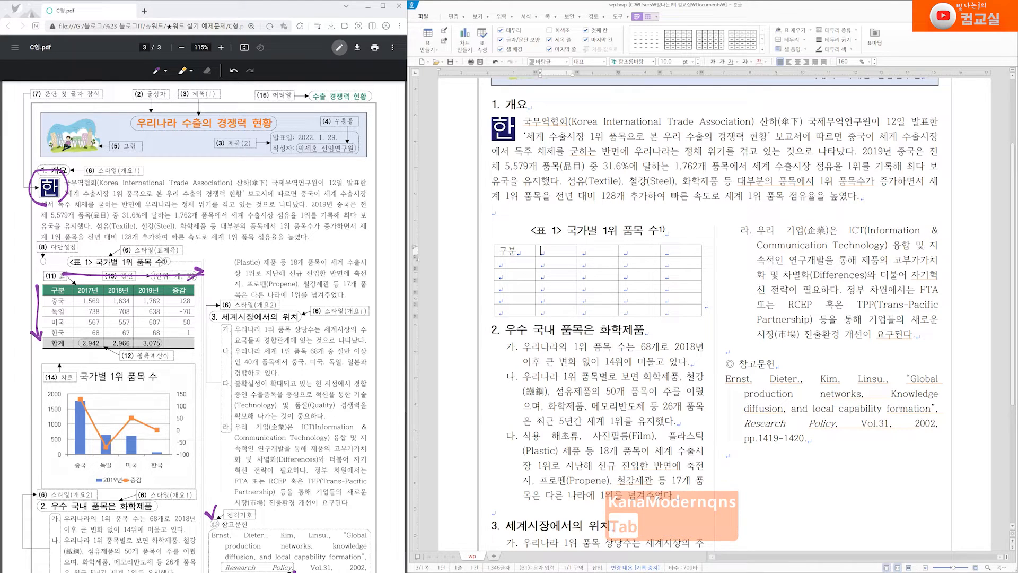
{"action": "type", "text": "2017뇬"}
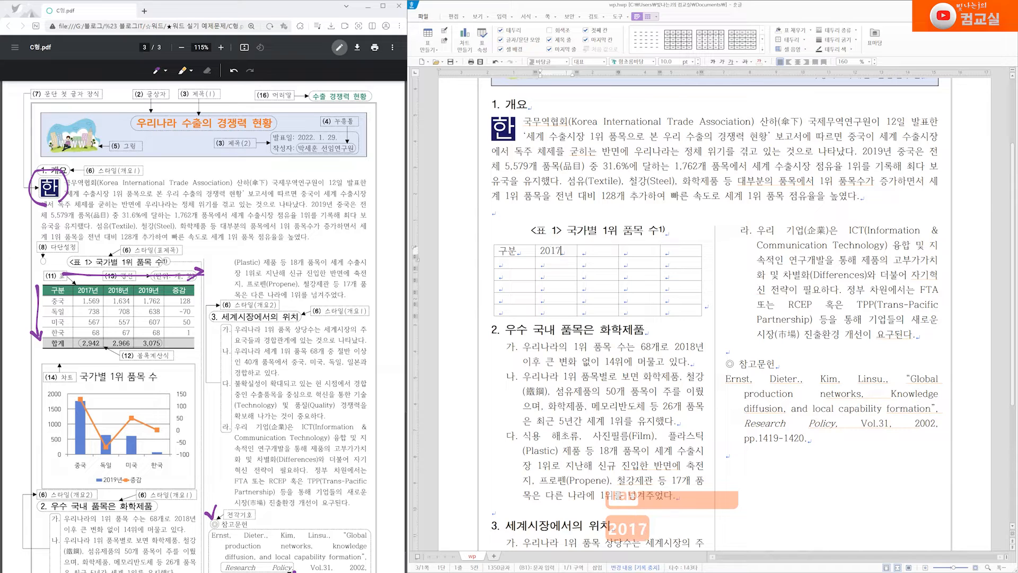
{"action": "key", "text": "BackSpace"}
{"action": "key", "text": "BackSpace"}
{"action": "key", "text": "BackSpace"}
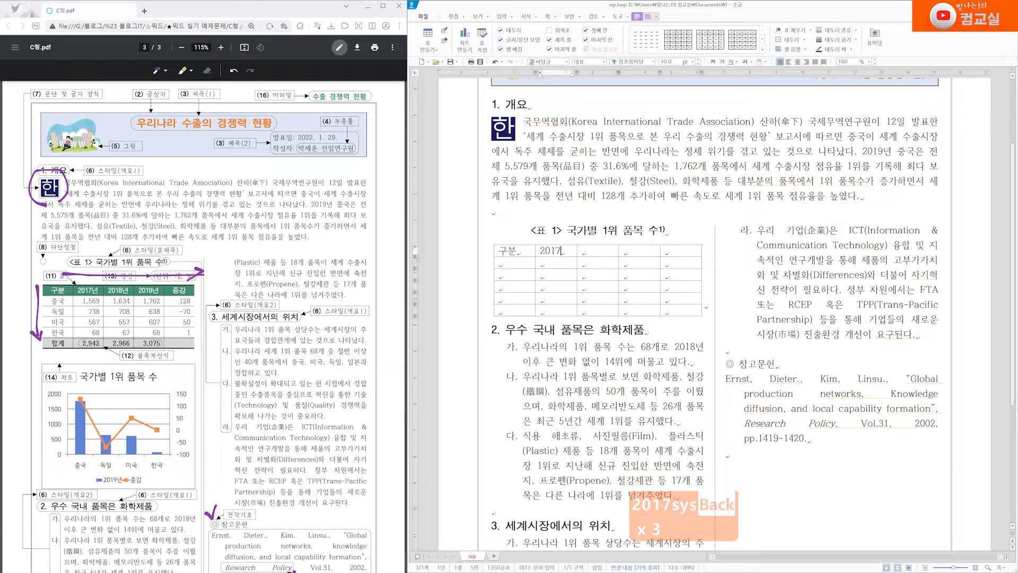
{"action": "type", "text": "년"}
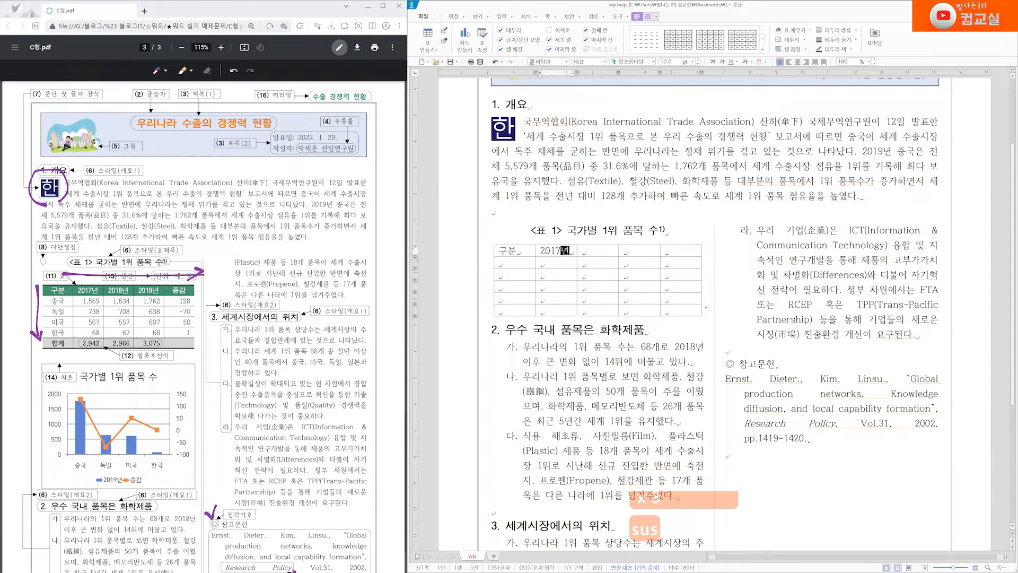
{"action": "key", "text": "Tab"}
{"action": "type", "text": "201"}
{"action": "key", "text": "Tab"}
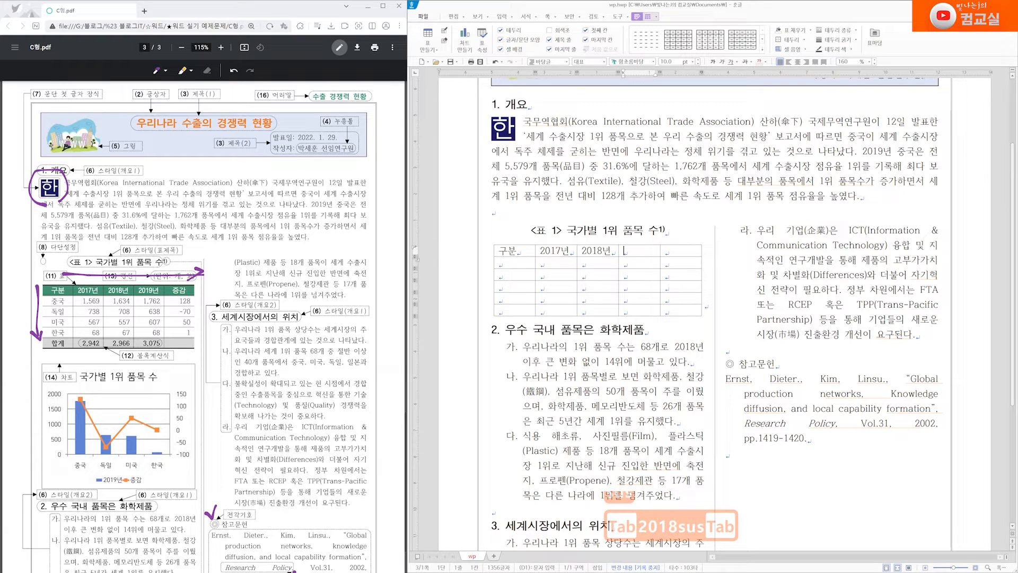
{"action": "type", "text": "2019년"}
{"action": "key", "text": "Tab"}
{"action": "type", "text": "증감"}
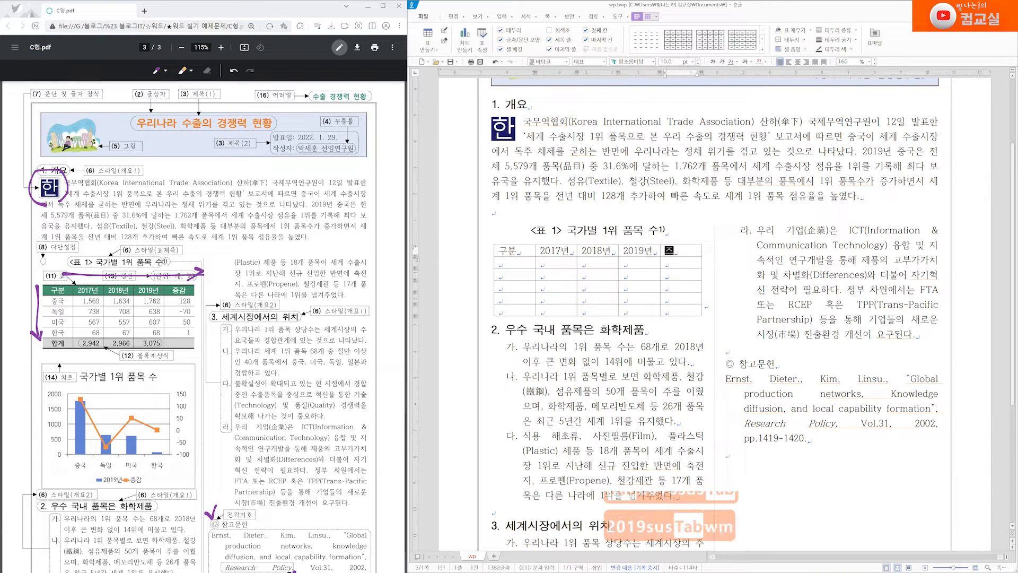
{"action": "key", "text": "Tab"}
Fill the 중국 row with 1,569, 1,634, 1,762 and 128
{"action": "type", "text": "중국"}
{"action": "key", "text": "Tab"}
{"action": "type", "text": "1,569"}
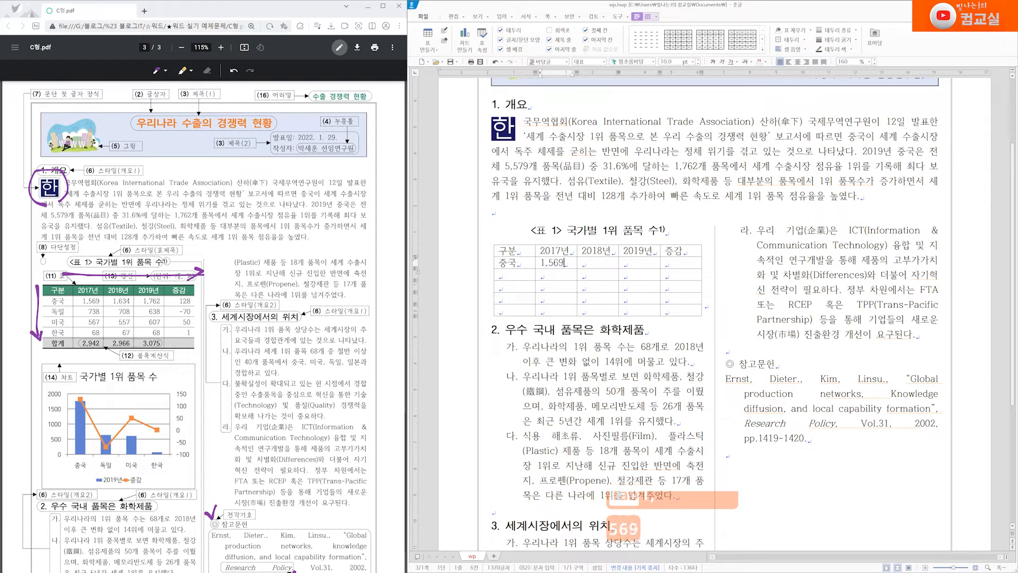
{"action": "key", "text": "Tab"}
{"action": "type", "text": "1,634"}
{"action": "key", "text": "Tab"}
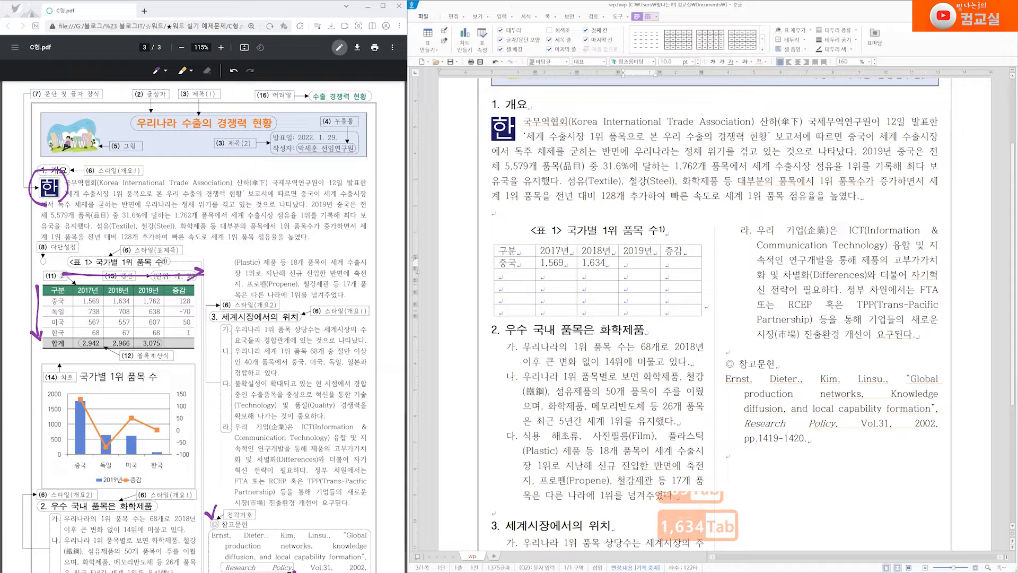
{"action": "type", "text": "1,762"}
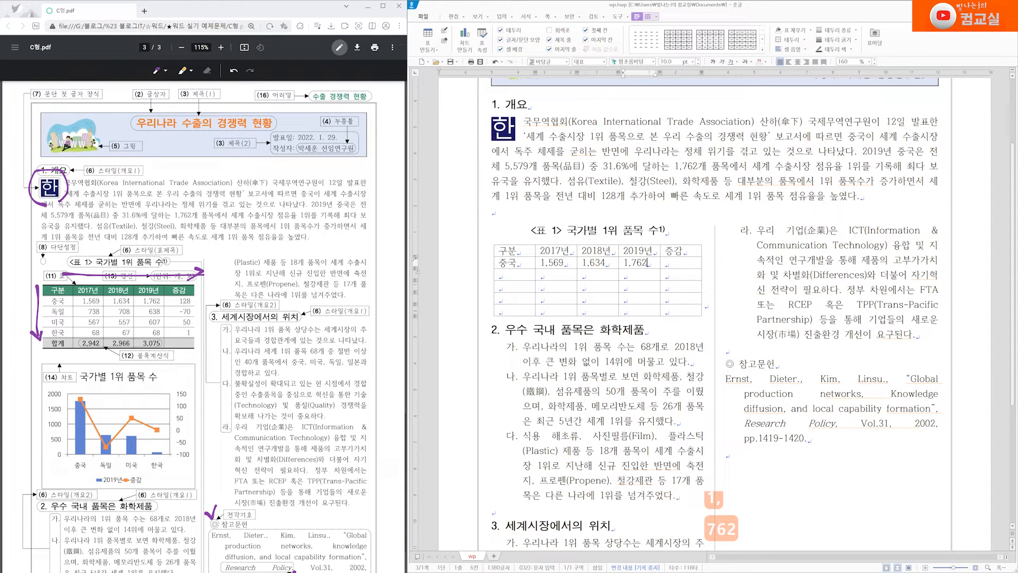
{"action": "key", "text": "Tab"}
{"action": "type", "text": "128"}
{"action": "key", "text": "Tab"}
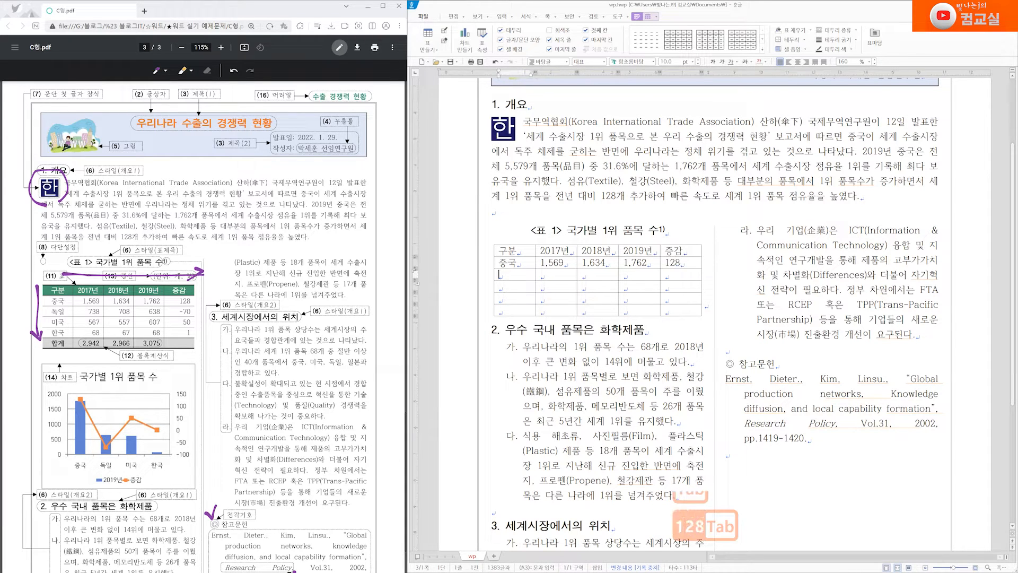
Fill the 독일 row with 738, 708, 638 and -70
{"action": "type", "text": "독일"}
{"action": "key", "text": "Tab"}
{"action": "type", "text": "738"}
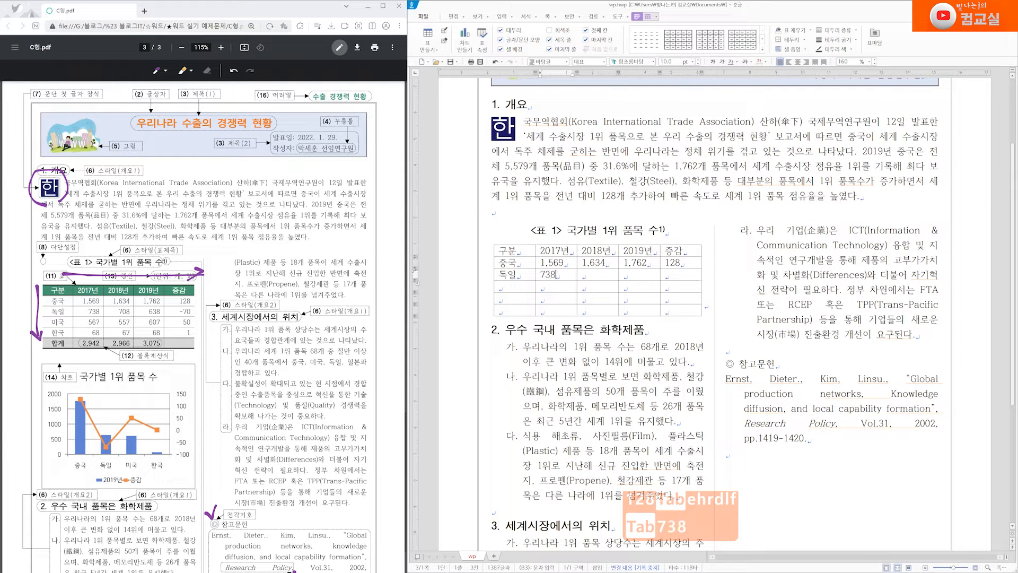
{"action": "key", "text": "Tab"}
{"action": "type", "text": "10"}
{"action": "key", "text": "BackSpace"}
{"action": "key", "text": "BackSpace"}
{"action": "type", "text": "708"}
{"action": "key", "text": "Tab"}
{"action": "type", "text": "638"}
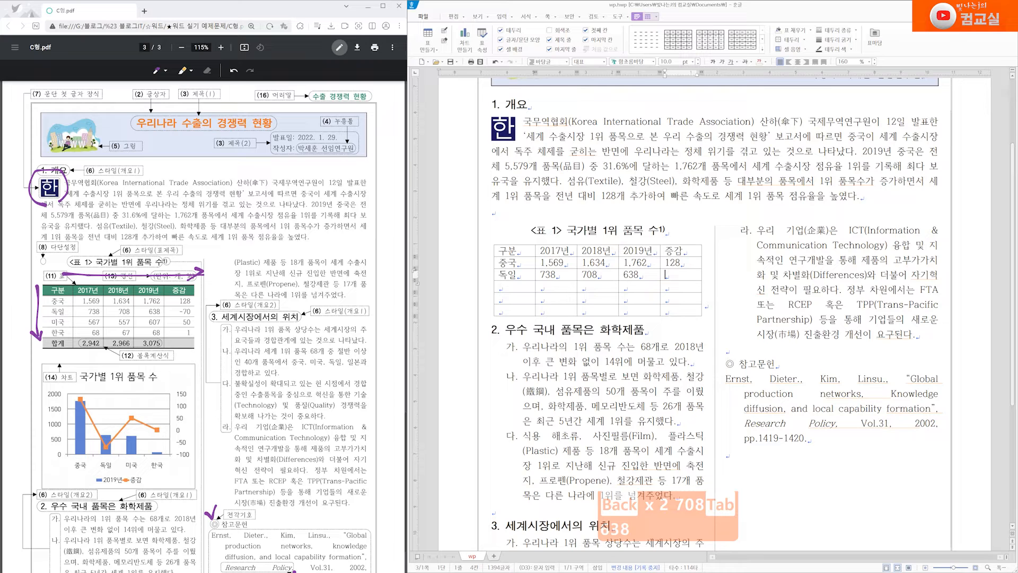
{"action": "key", "text": "Tab"}
{"action": "type", "text": "-70"}
{"action": "key", "text": "Tab"}
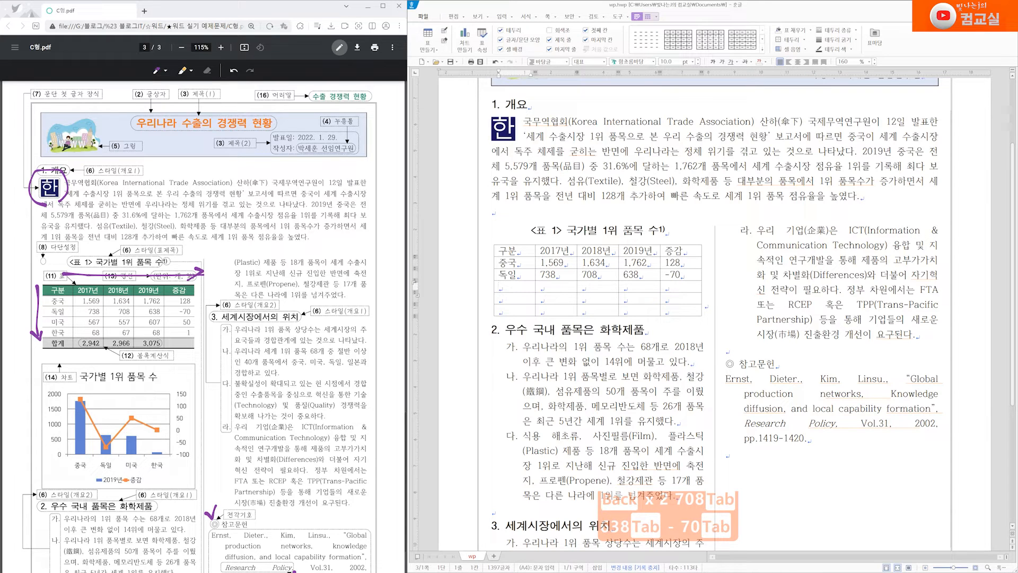
Fill the 미국 row with 567, 557, 607 and 50
{"action": "type", "text": "미국"}
{"action": "key", "text": "Tab"}
{"action": "type", "text": "567"}
{"action": "key", "text": "Tab"}
{"action": "type", "text": "557"}
{"action": "key", "text": "Tab"}
{"action": "type", "text": "607"}
{"action": "key", "text": "Tab"}
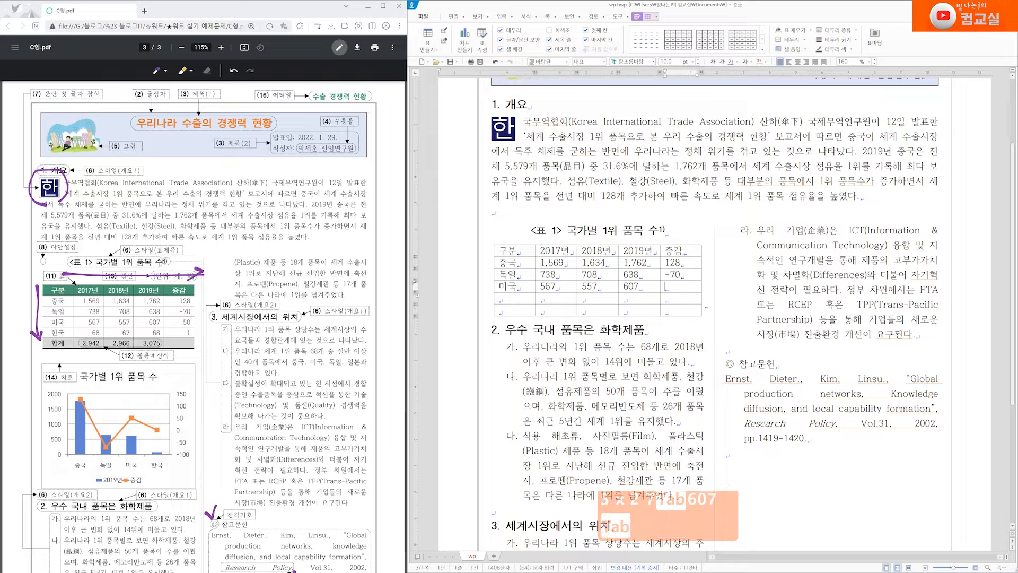
{"action": "type", "text": "50"}
{"action": "key", "text": "Tab"}
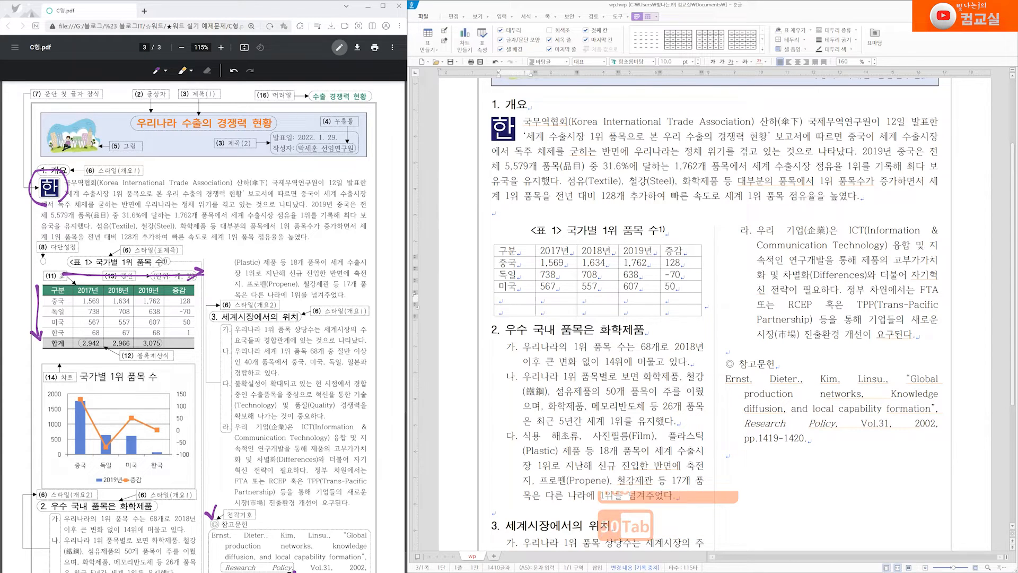
Fill the 한국 row with 168, 67, 68 and 1, and label the last row 합계
{"action": "type", "text": "한국"}
{"action": "key", "text": "Tab"}
{"action": "type", "text": "168"}
{"action": "key", "text": "Tab"}
{"action": "type", "text": "67"}
{"action": "key", "text": "Tab"}
{"action": "type", "text": "68"}
{"action": "key", "text": "Tab"}
{"action": "type", "text": "1"}
{"action": "key", "text": "Tab"}
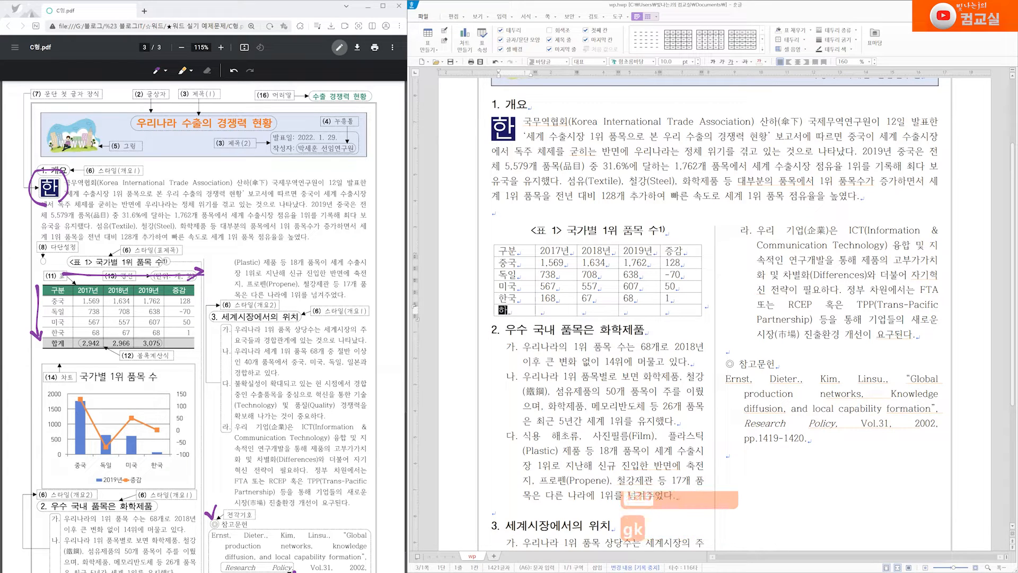
{"action": "type", "text": "합계"}
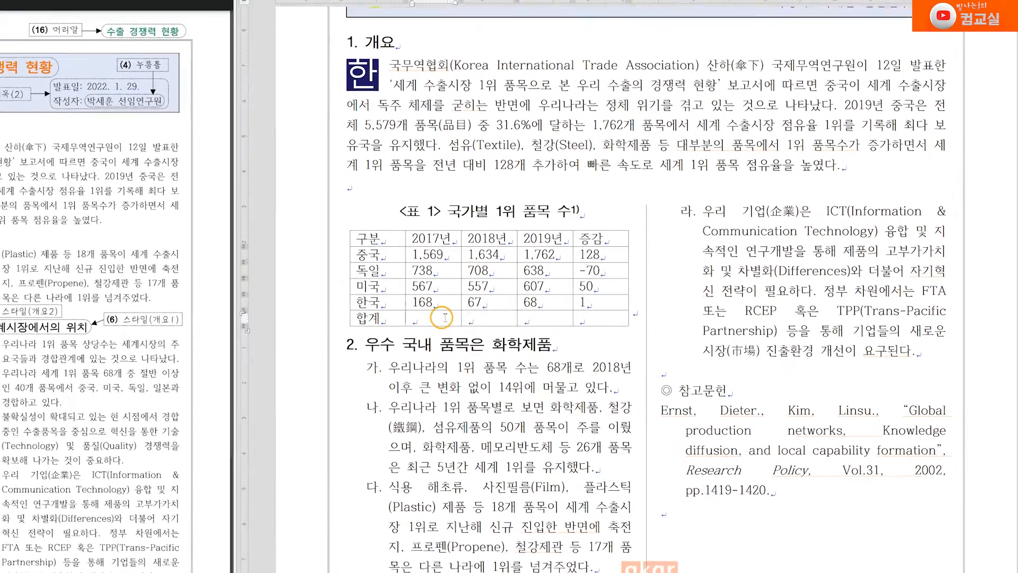
Fill the 합계 row with block sums of the 2017–2019 columns
{"action": "left_click_drag", "start_coordinate": [554, 310], "coordinate": [629, 310]}
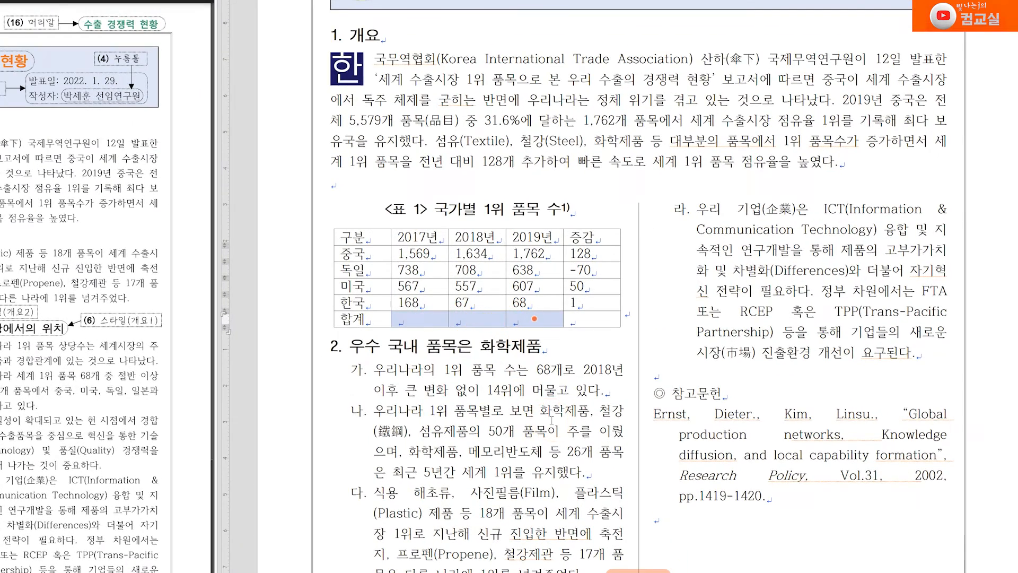
{"action": "left_click_drag", "start_coordinate": [437, 251], "coordinate": [535, 318]}
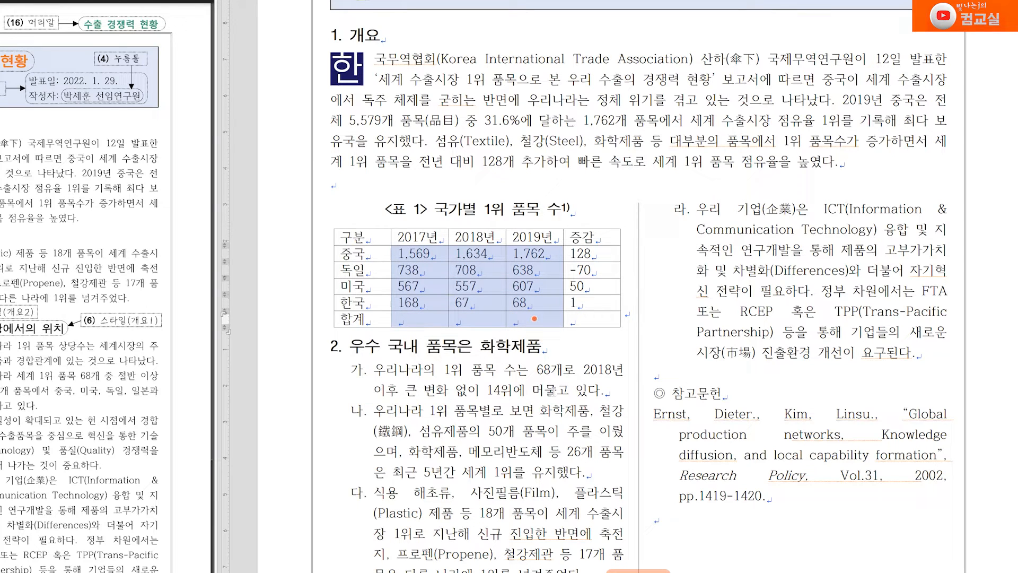
{"action": "right_click", "coordinate": [543, 305]}
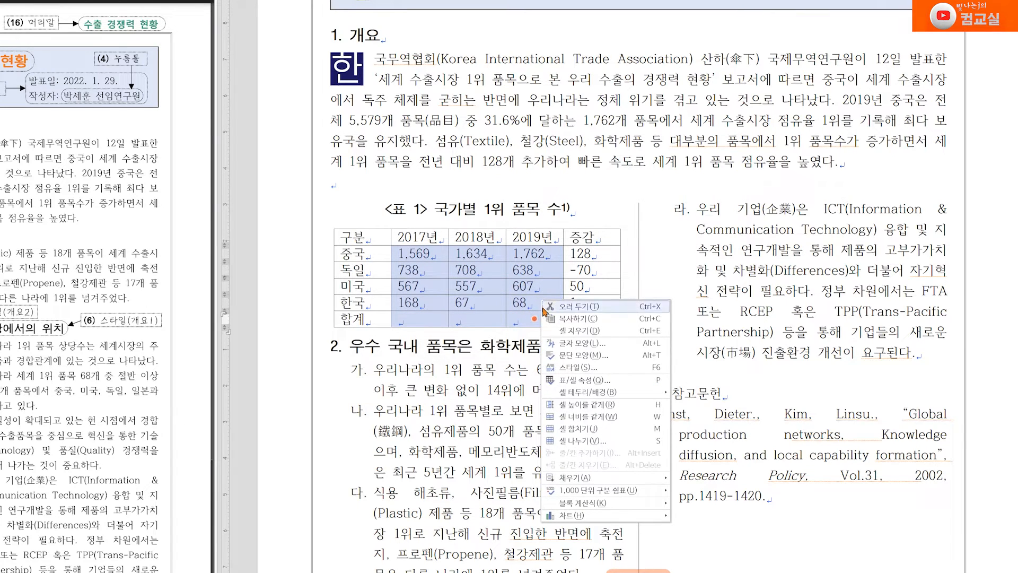
{"action": "mouse_move", "coordinate": [581, 503]}
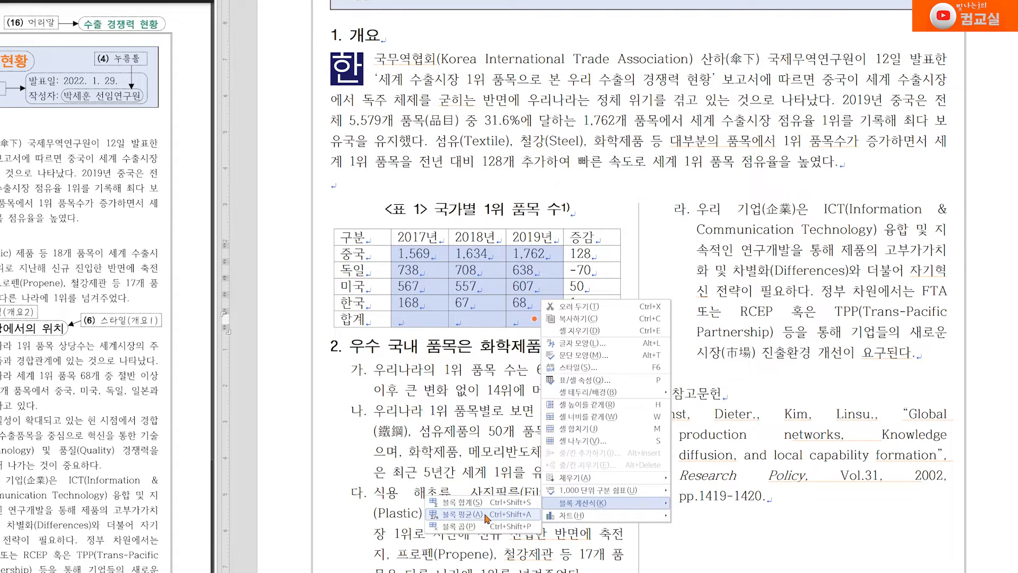
{"action": "left_click", "coordinate": [483, 503]}
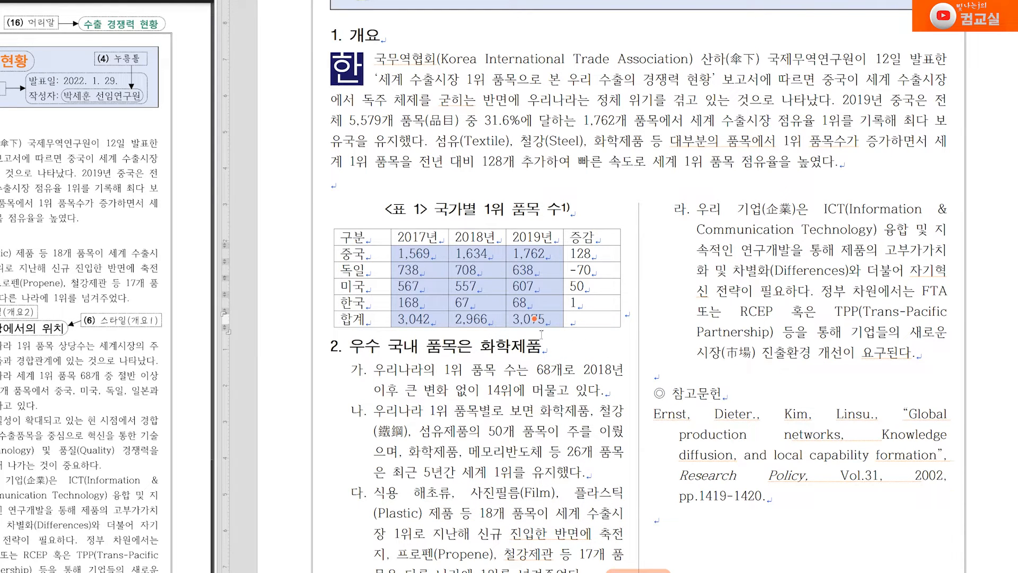
{"action": "left_click", "coordinate": [420, 319]}
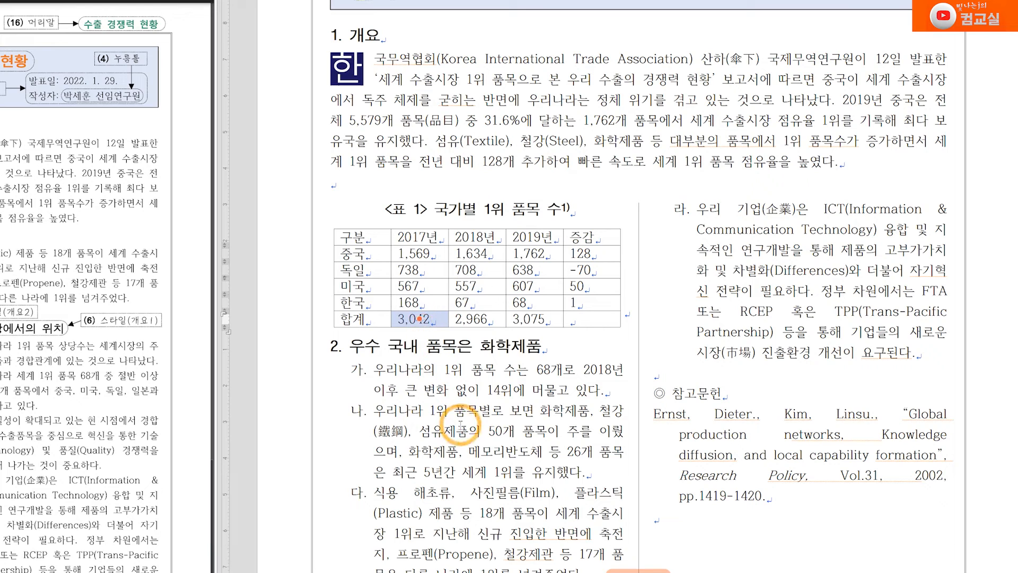
Correct 한국's 2017 value from 168 to 68
{"action": "left_click_drag", "start_coordinate": [419, 253], "coordinate": [439, 300]}
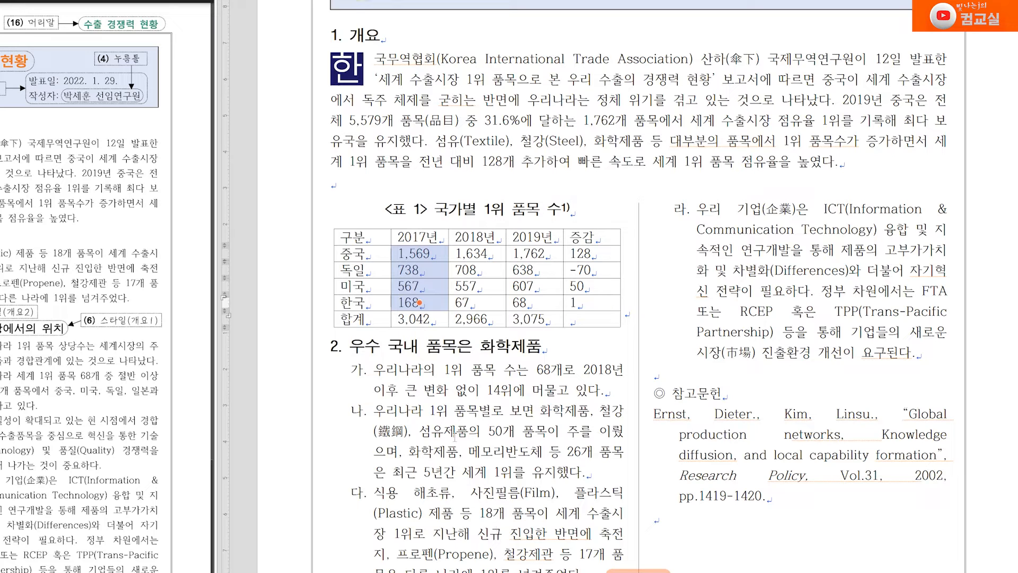
{"action": "left_click", "coordinate": [436, 301]}
{"action": "left_click", "coordinate": [405, 302]}
{"action": "left_click", "coordinate": [406, 411]}
{"action": "key", "text": "BackSpace"}
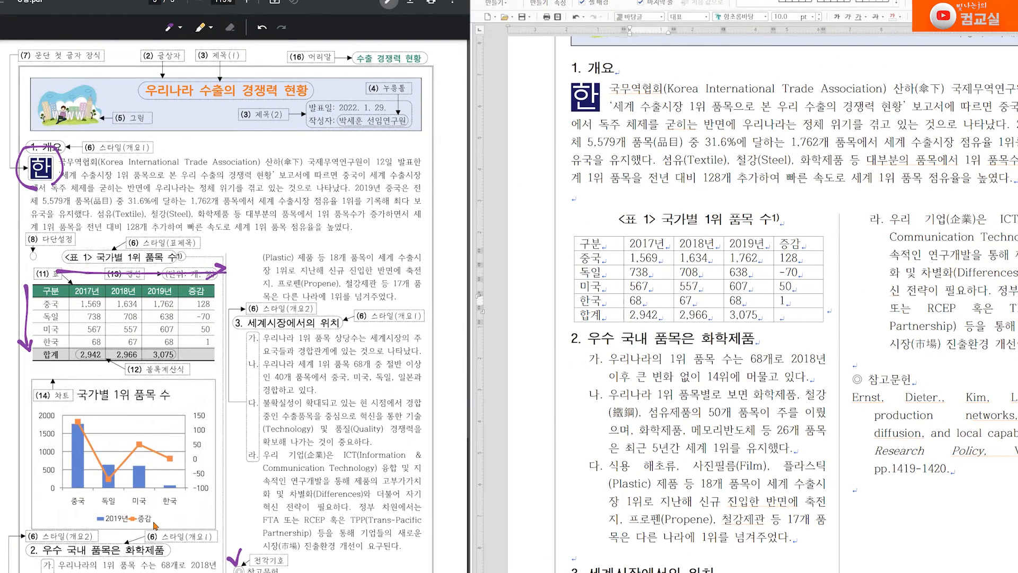
Mark the legend, 한국 label and the 2019년, 증감 and 구분 columns on the reference sample
{"action": "left_click_drag", "start_coordinate": [178, 511], "coordinate": [155, 518]}
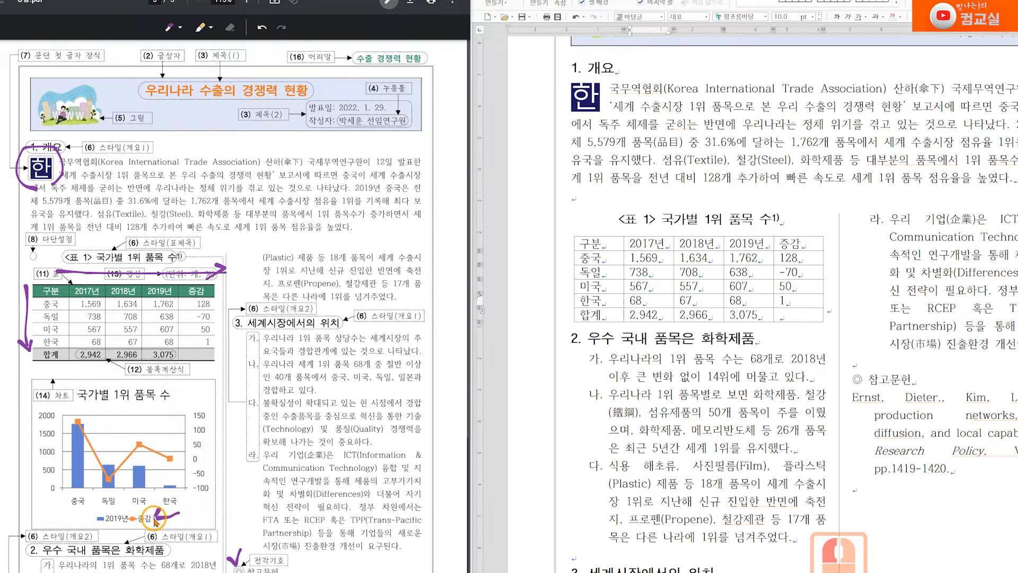
{"action": "left_click_drag", "start_coordinate": [202, 496], "coordinate": [181, 500]}
{"action": "left_click_drag", "start_coordinate": [165, 289], "coordinate": [165, 329]}
{"action": "left_click_drag", "start_coordinate": [205, 284], "coordinate": [202, 333]}
{"action": "left_click_drag", "start_coordinate": [51, 291], "coordinate": [57, 349]}
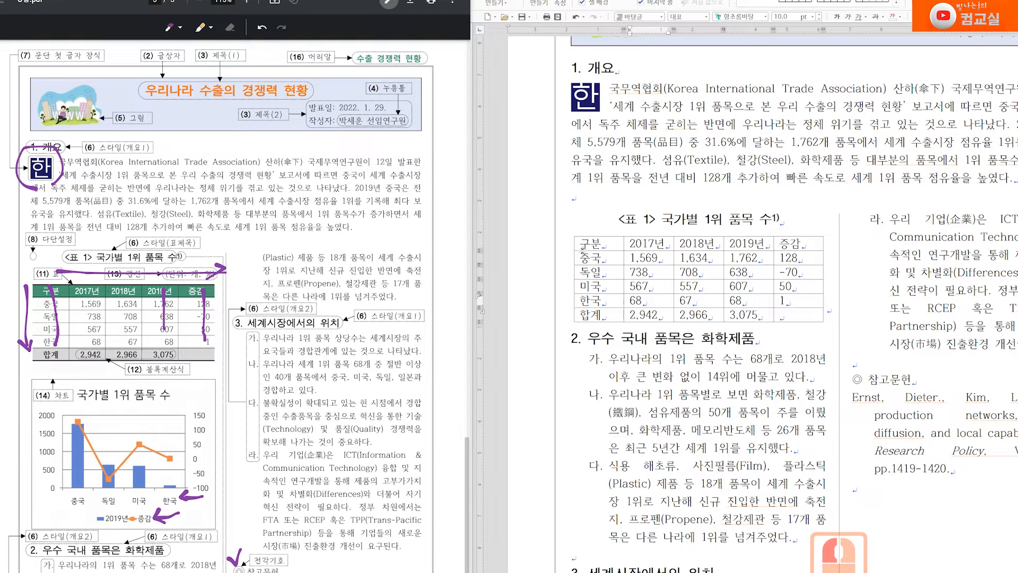
Select the 구분 names through 한국 plus the 2019년 and 증감 columns
{"action": "left_click_drag", "start_coordinate": [605, 243], "coordinate": [598, 300]}
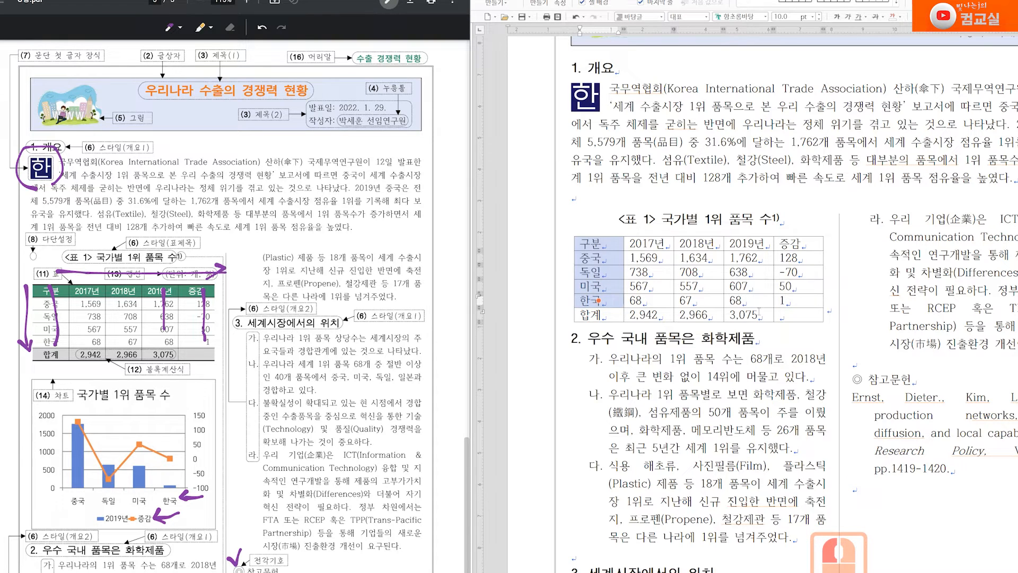
{"action": "left_click_drag", "start_coordinate": [747, 240], "coordinate": [748, 300]}
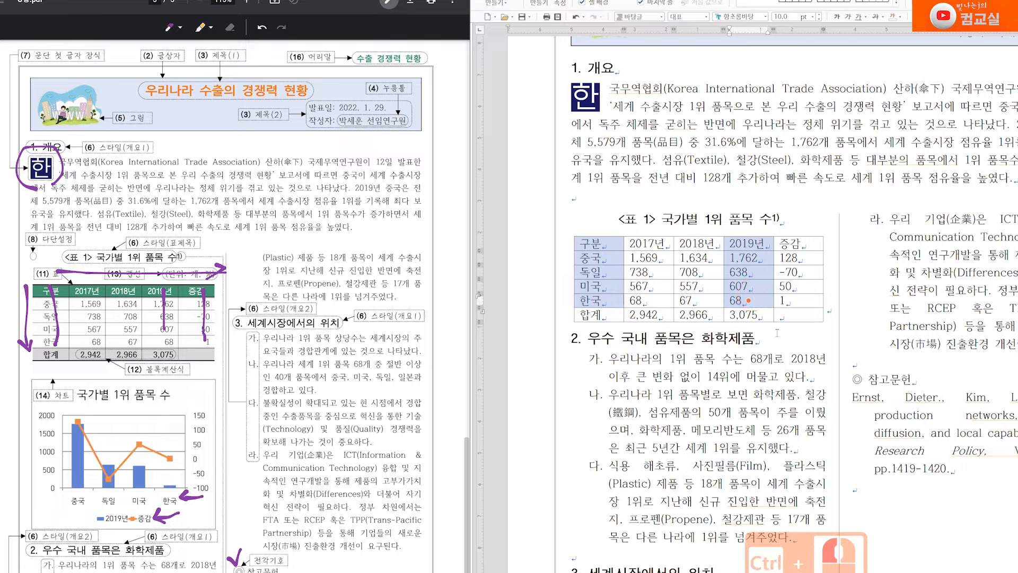
{"action": "left_click_drag", "start_coordinate": [806, 242], "coordinate": [798, 300]}
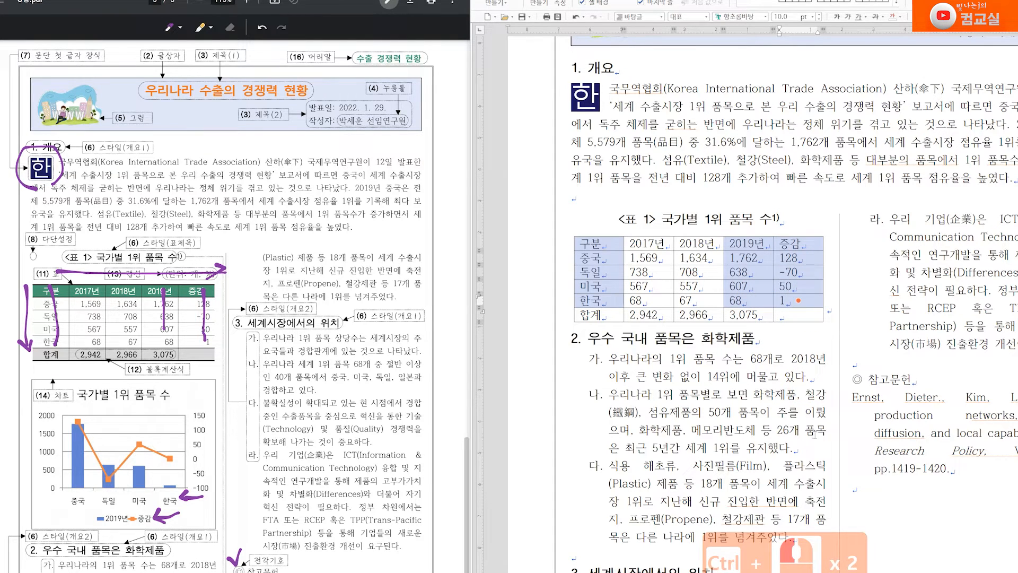
Insert a 묶은 세로 막대형 chart from the selected cells and close the data editor
{"action": "right_click", "coordinate": [810, 288]}
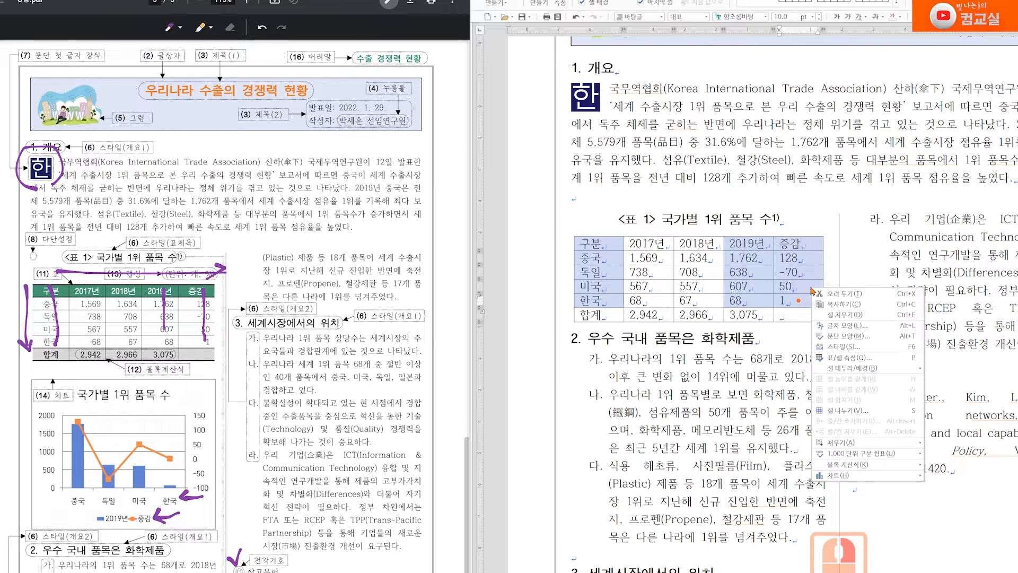
{"action": "mouse_move", "coordinate": [831, 479]}
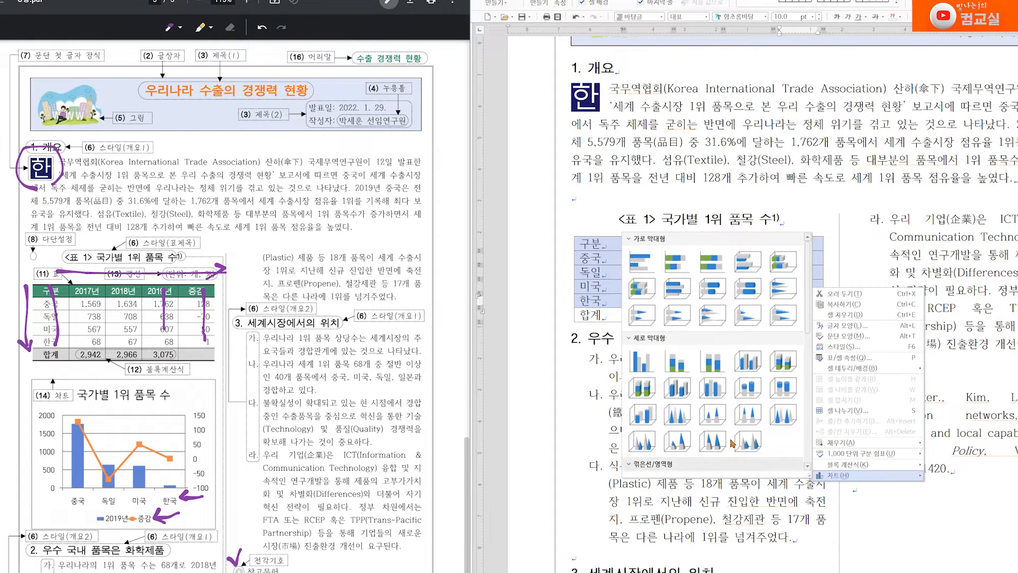
{"action": "left_click", "coordinate": [643, 363]}
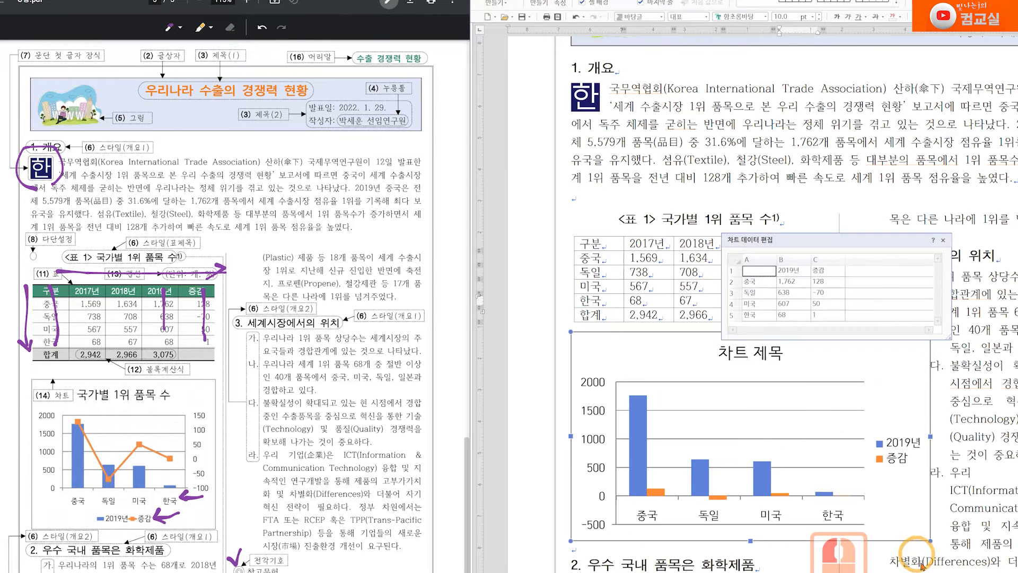
{"action": "left_click", "coordinate": [943, 239]}
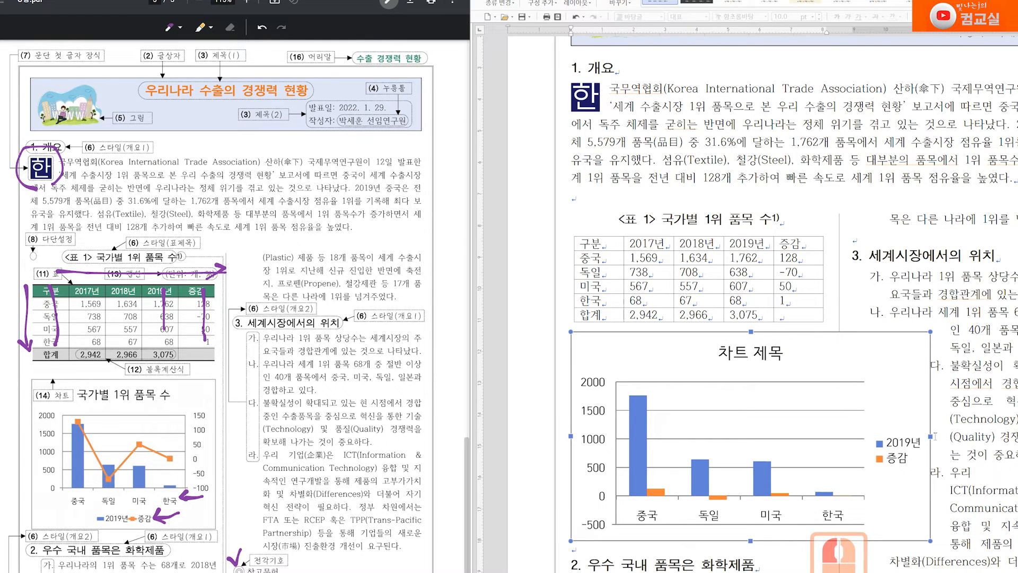
Make the chart narrower and cut it from the page
{"action": "left_click_drag", "start_coordinate": [931, 436], "coordinate": [828, 442]}
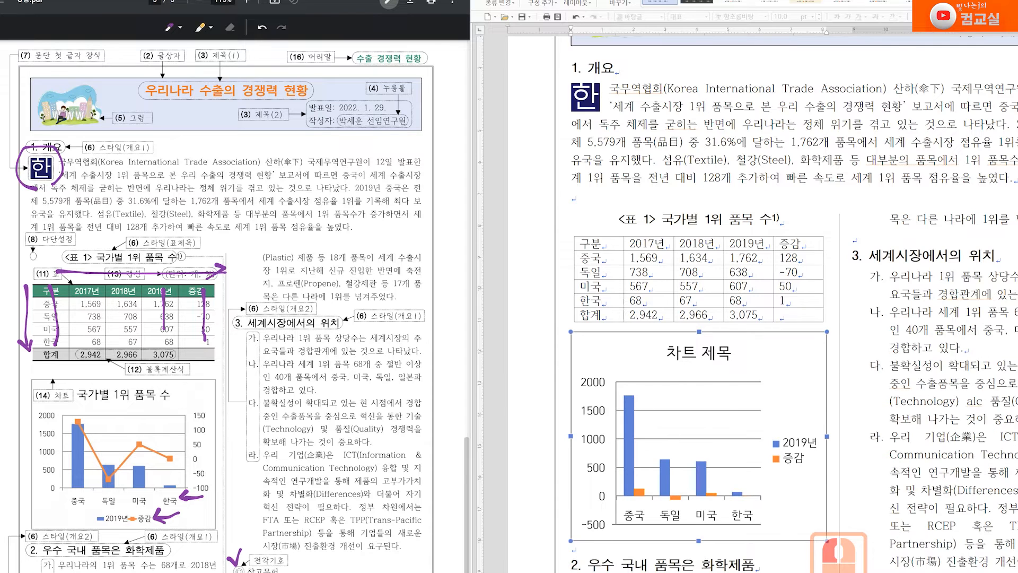
{"action": "scroll", "coordinate": [858, 471], "scroll_direction": "down", "scroll_amount": 1}
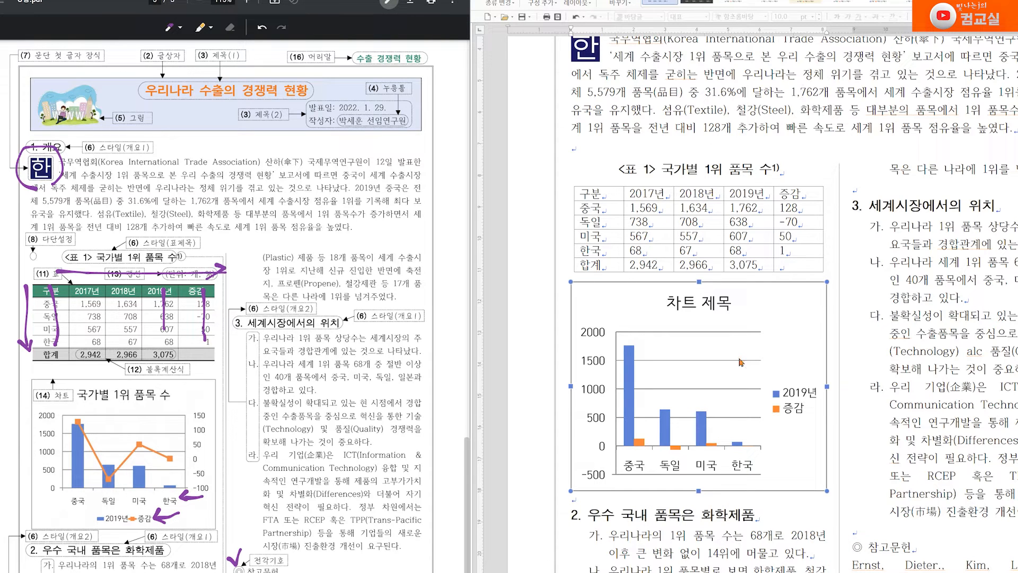
{"action": "right_click", "coordinate": [788, 311]}
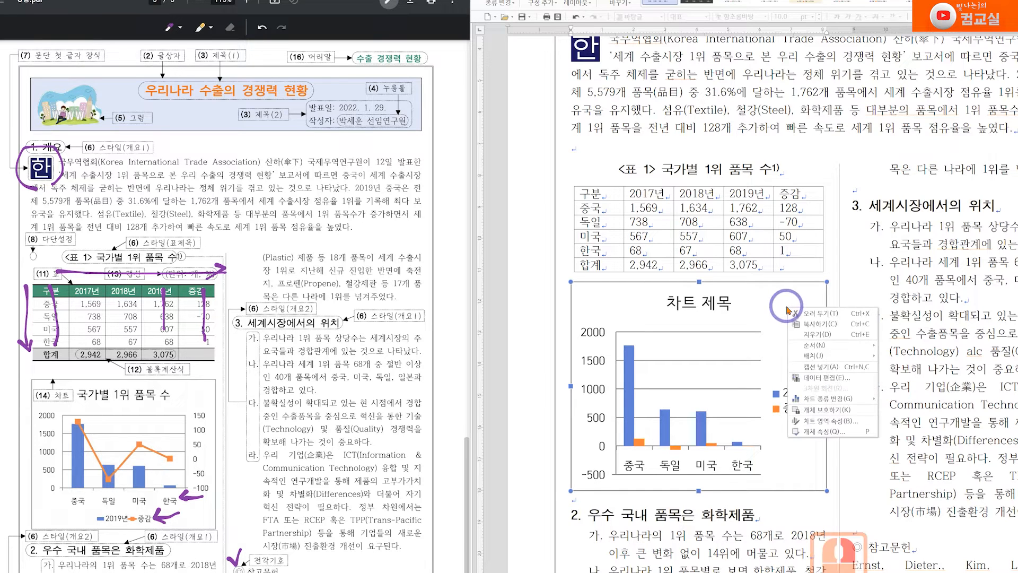
{"action": "left_click", "coordinate": [817, 313]}
Add an empty line below the table, paste the chart there, then cut it again
{"action": "left_click", "coordinate": [906, 532]}
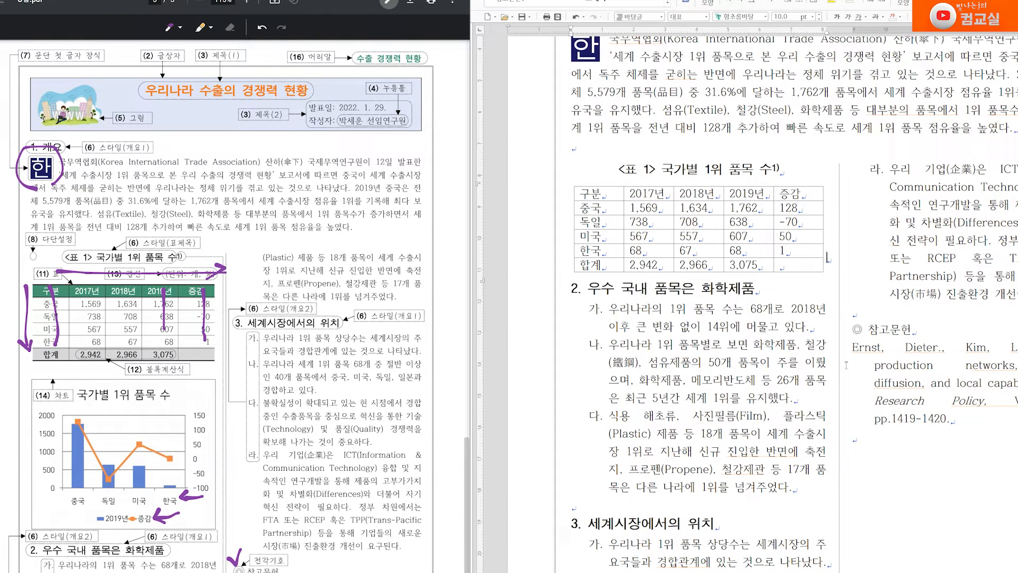
{"action": "key", "text": "Return"}
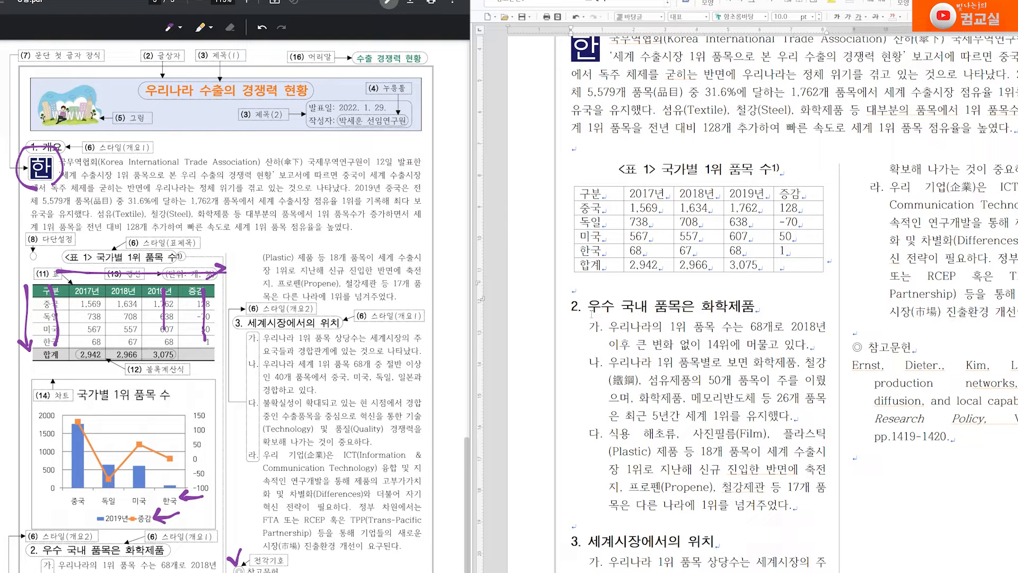
{"action": "right_click", "coordinate": [584, 291]}
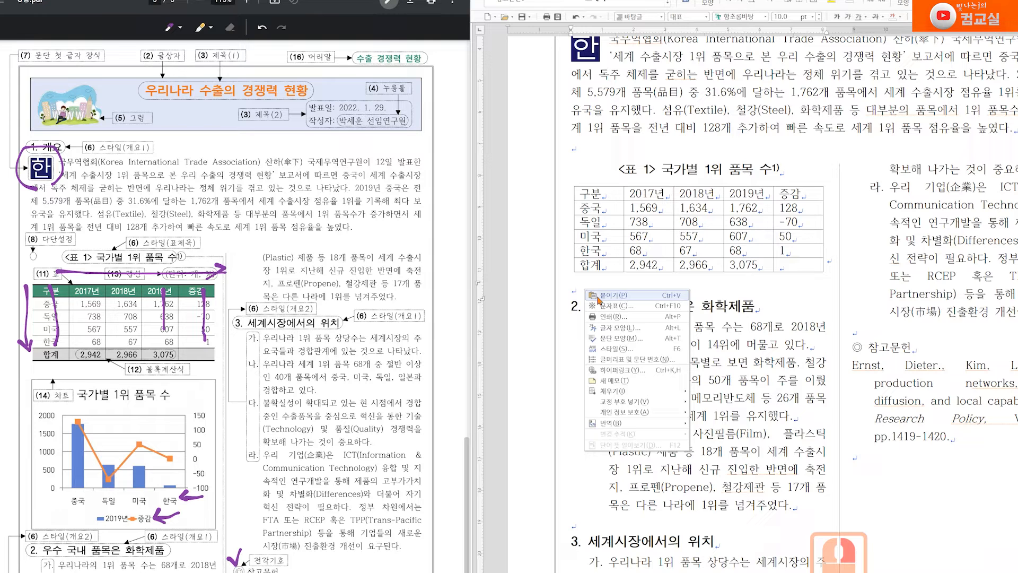
{"action": "left_click", "coordinate": [599, 295]}
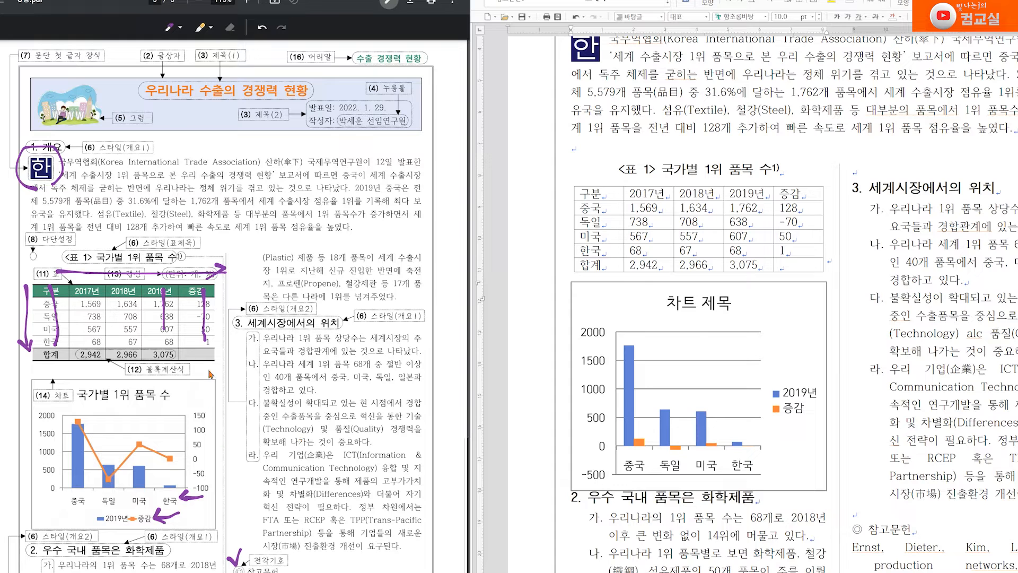
{"action": "left_click", "coordinate": [790, 304]}
{"action": "right_click", "coordinate": [790, 306]}
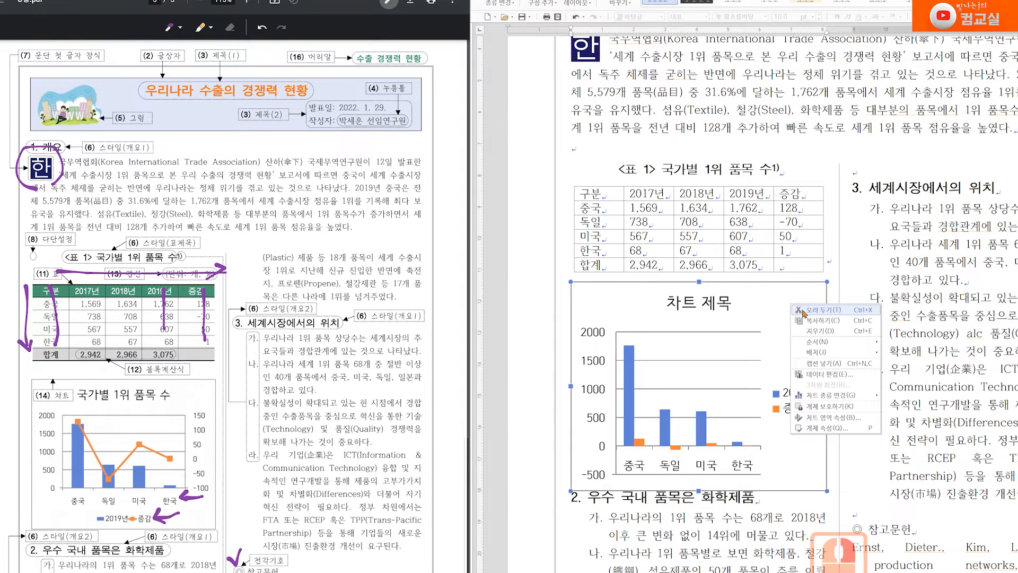
{"action": "left_click", "coordinate": [817, 310]}
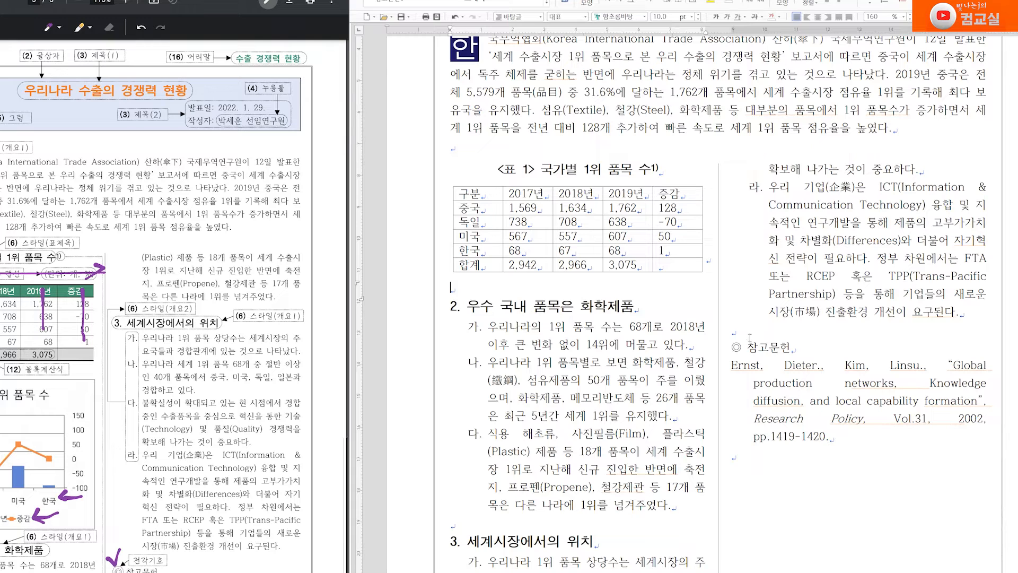
Paste the chart above the references, then move it with Ctrl+X/Ctrl+V below the table
{"action": "left_click", "coordinate": [738, 332]}
{"action": "left_click", "coordinate": [803, 451]}
{"action": "right_click", "coordinate": [745, 324]}
{"action": "left_click", "coordinate": [764, 333]}
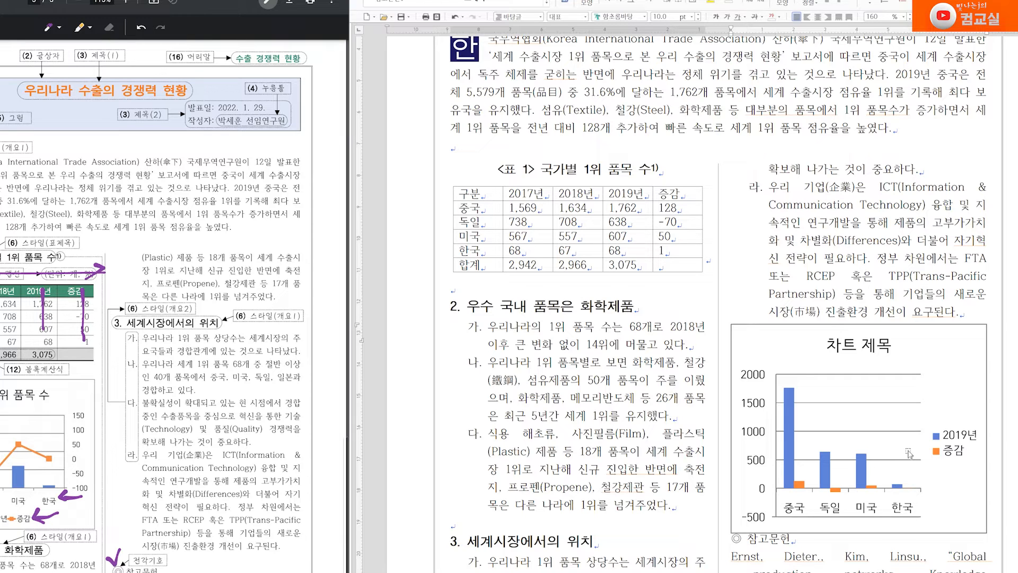
{"action": "left_click", "coordinate": [818, 345]}
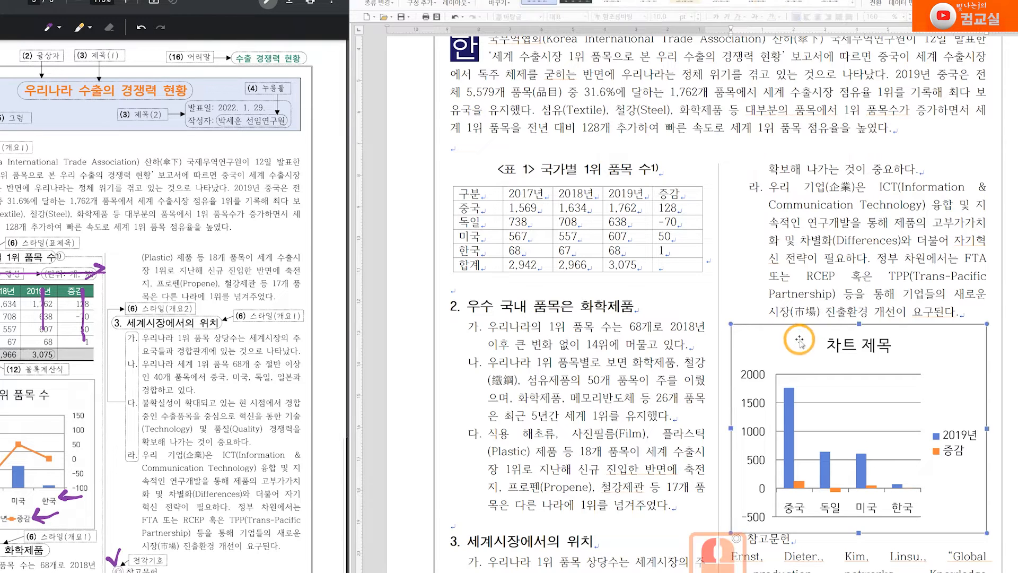
{"action": "key", "text": "ctrl+x"}
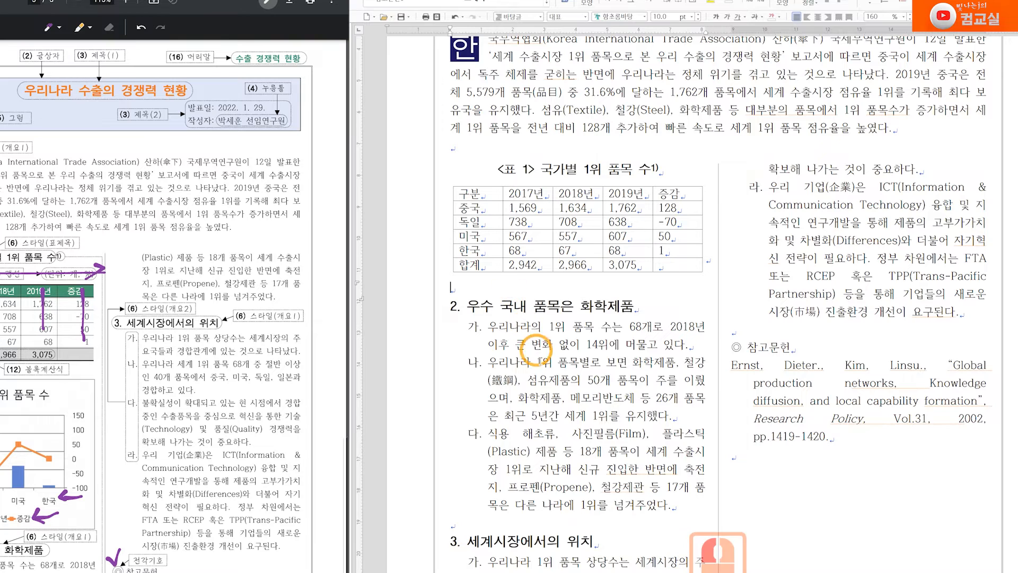
{"action": "key", "text": "ctrl+v"}
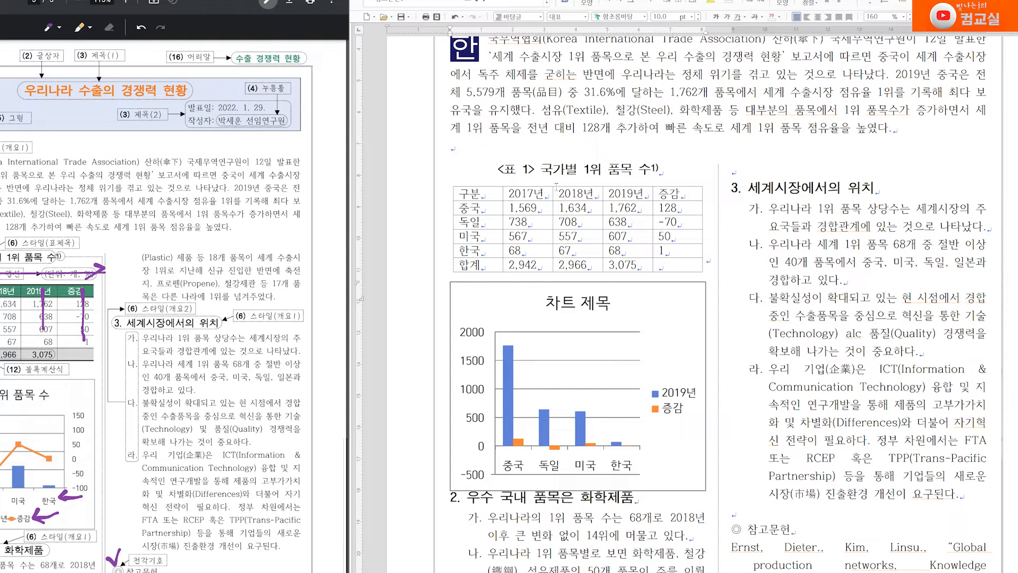
{"action": "left_click", "coordinate": [602, 295]}
Insert a table caption and type '(단위: 개, %)' as its text
{"action": "right_click", "coordinate": [594, 222]}
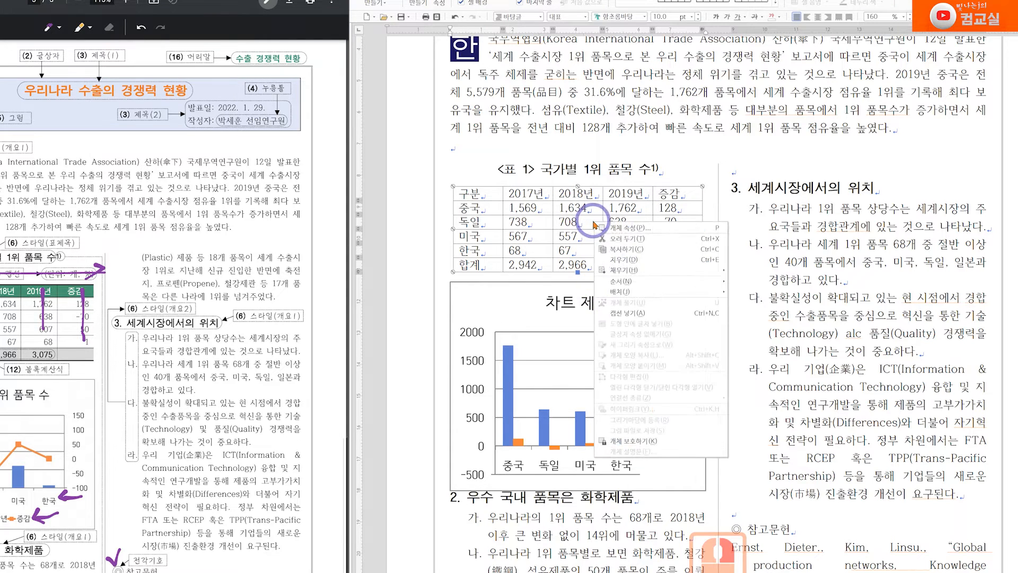
{"action": "left_click", "coordinate": [628, 313]}
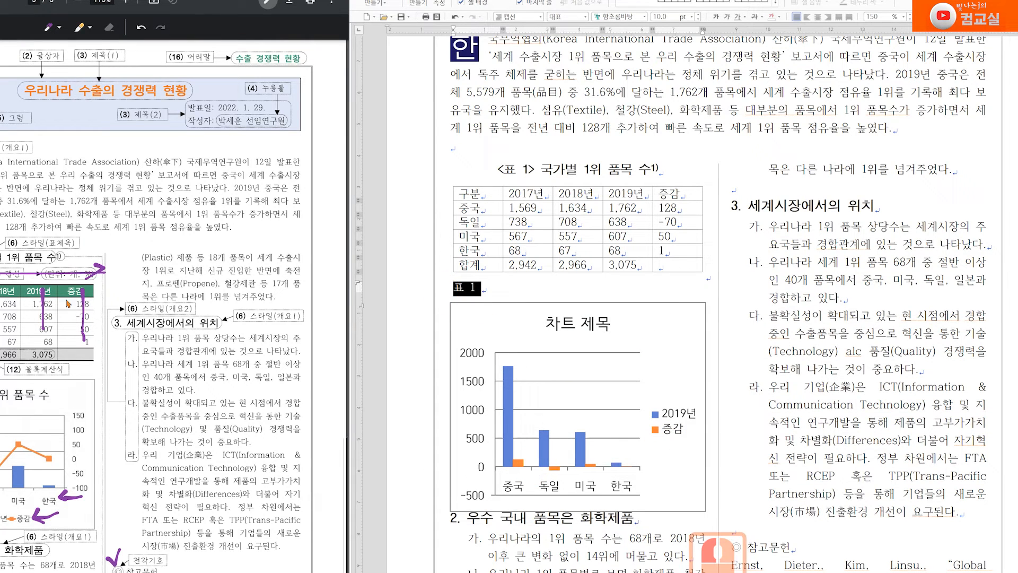
{"action": "left_click_drag", "start_coordinate": [75, 249], "coordinate": [91, 245]}
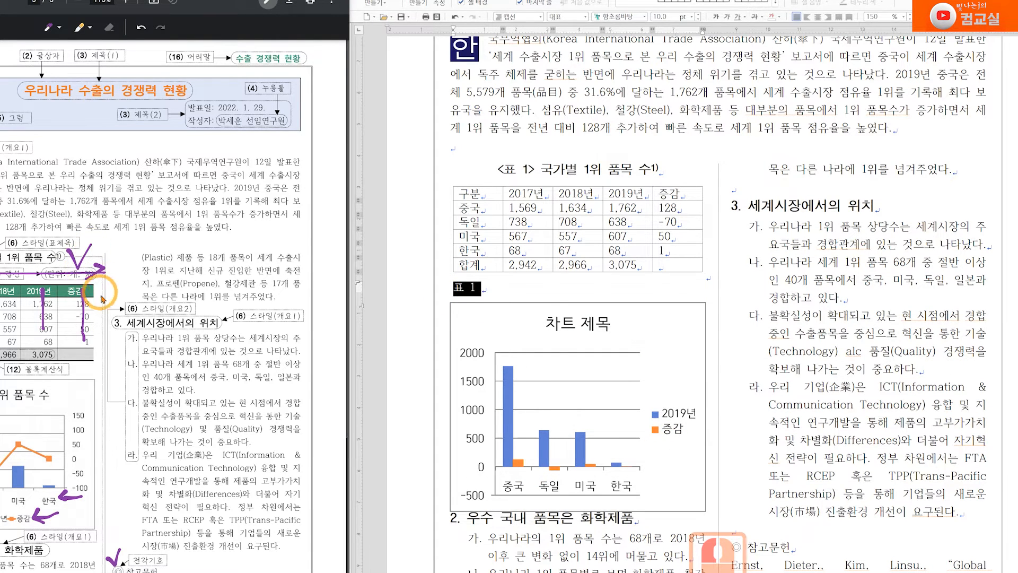
{"action": "type", "text": "("}
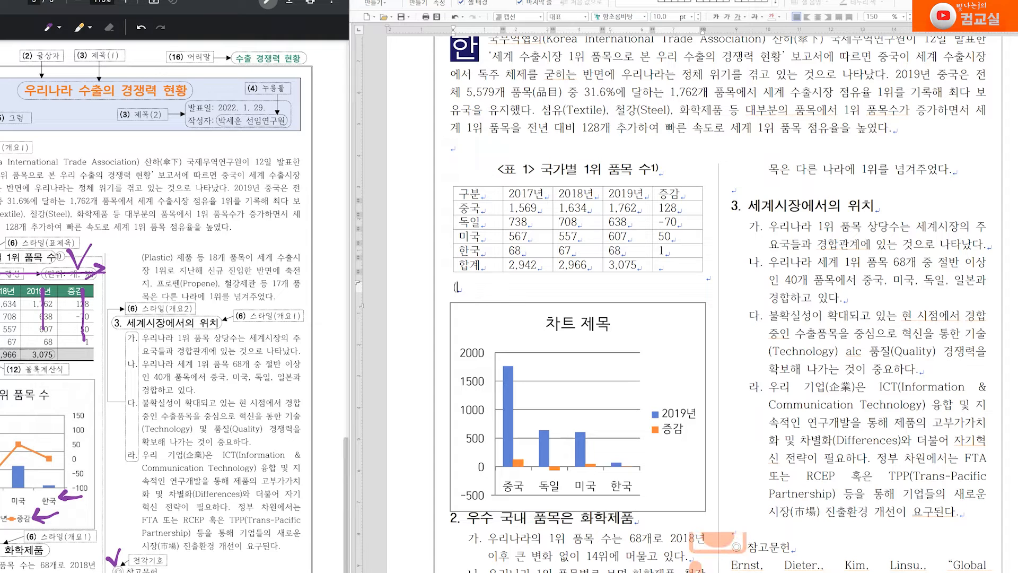
{"action": "type", "text": "단위"}
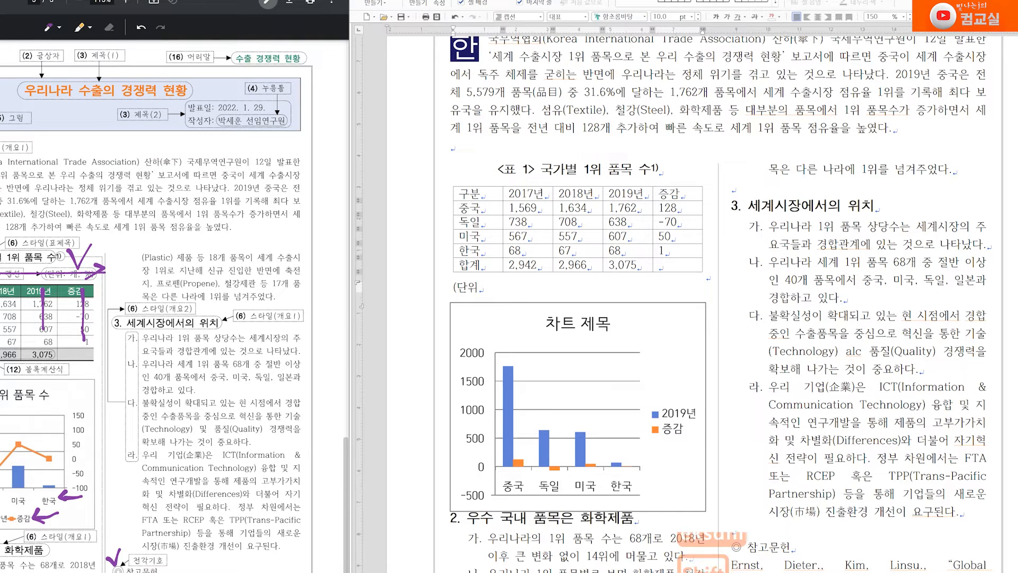
{"action": "type", "text": ": 개, "}
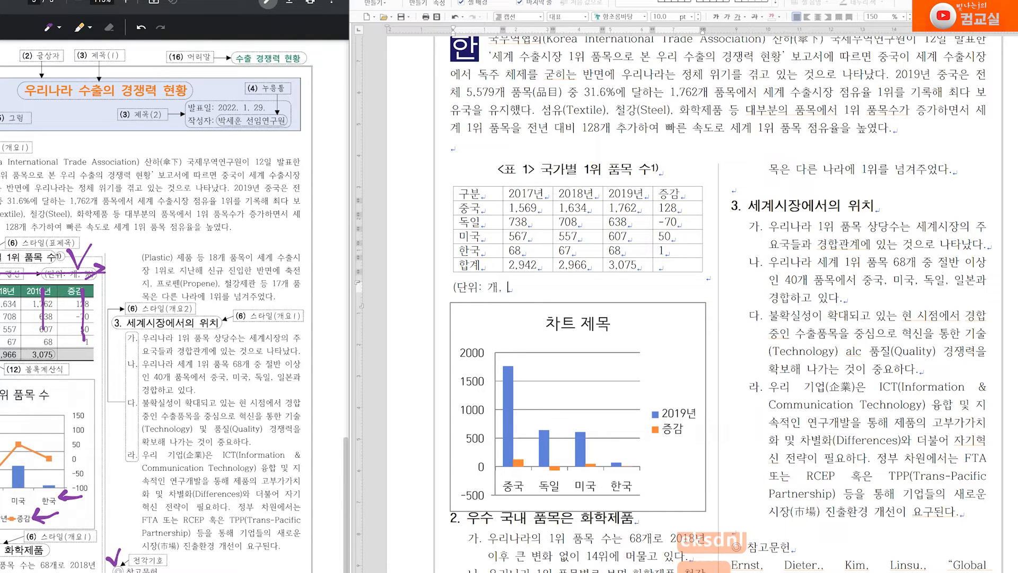
{"action": "type", "text": "%)"}
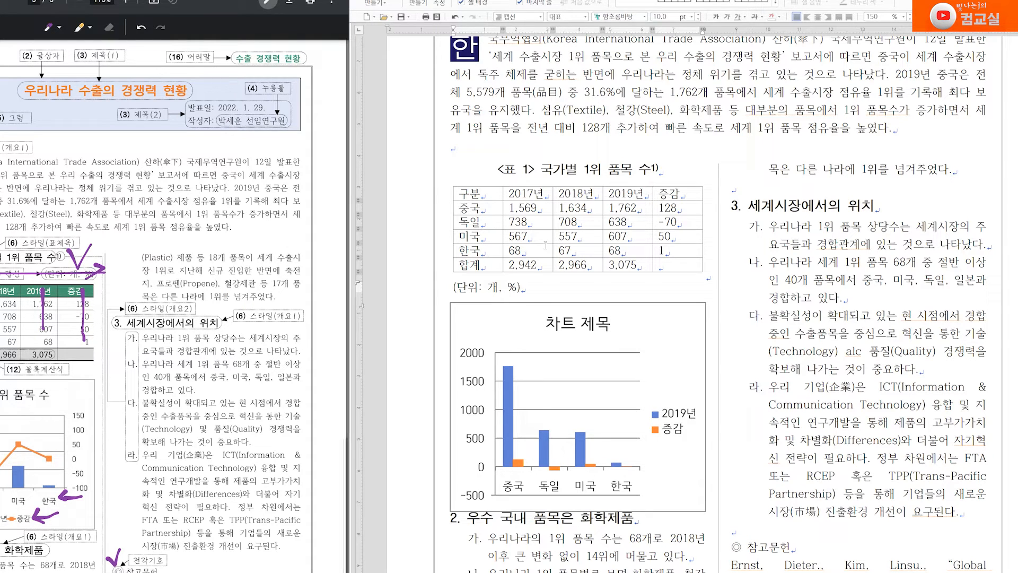
Set the caption position to top in the table's 여백/캡션 properties
{"action": "left_click", "coordinate": [668, 285]}
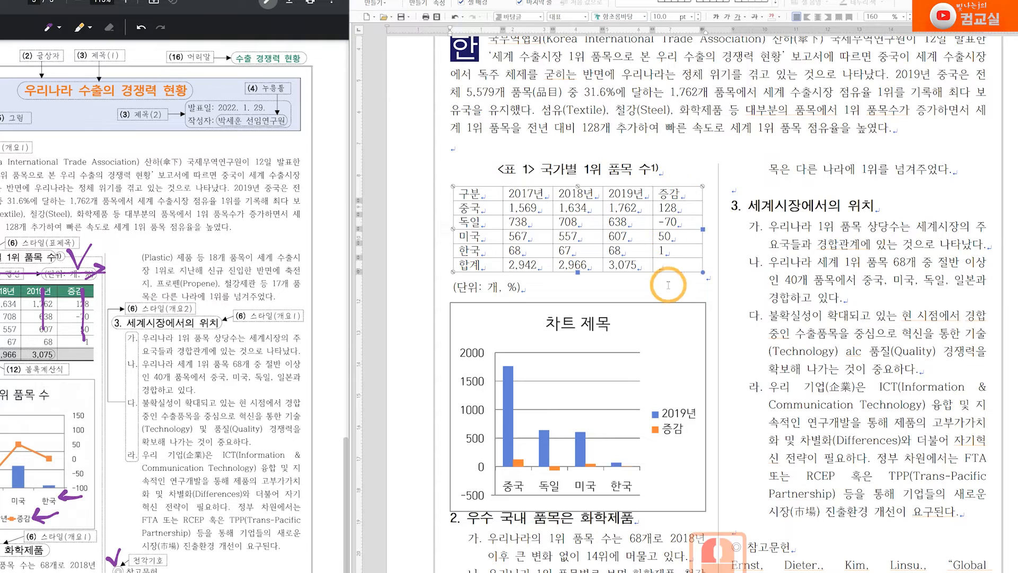
{"action": "right_click", "coordinate": [650, 225]}
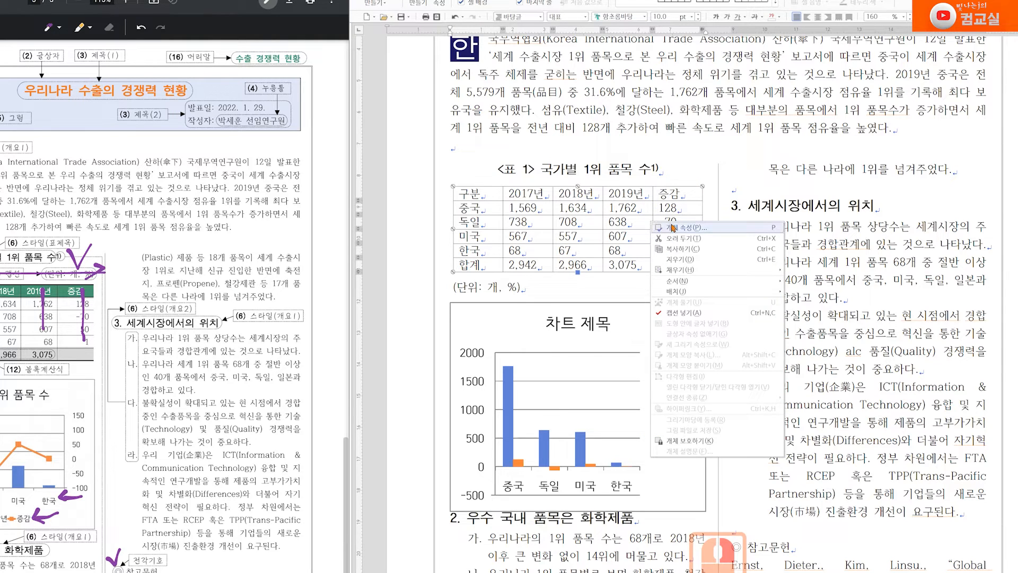
{"action": "left_click", "coordinate": [680, 187]}
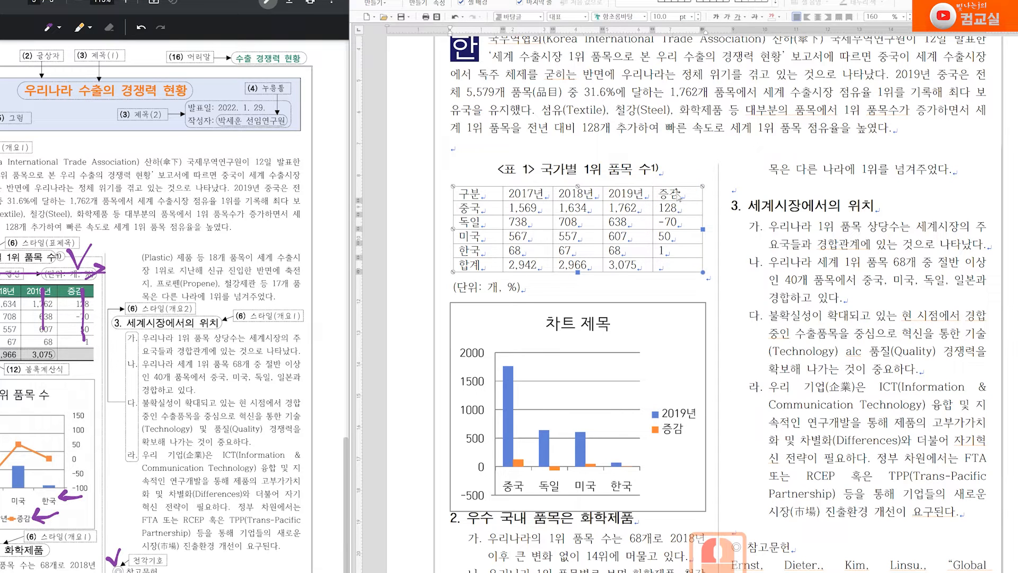
{"action": "left_click", "coordinate": [684, 407]}
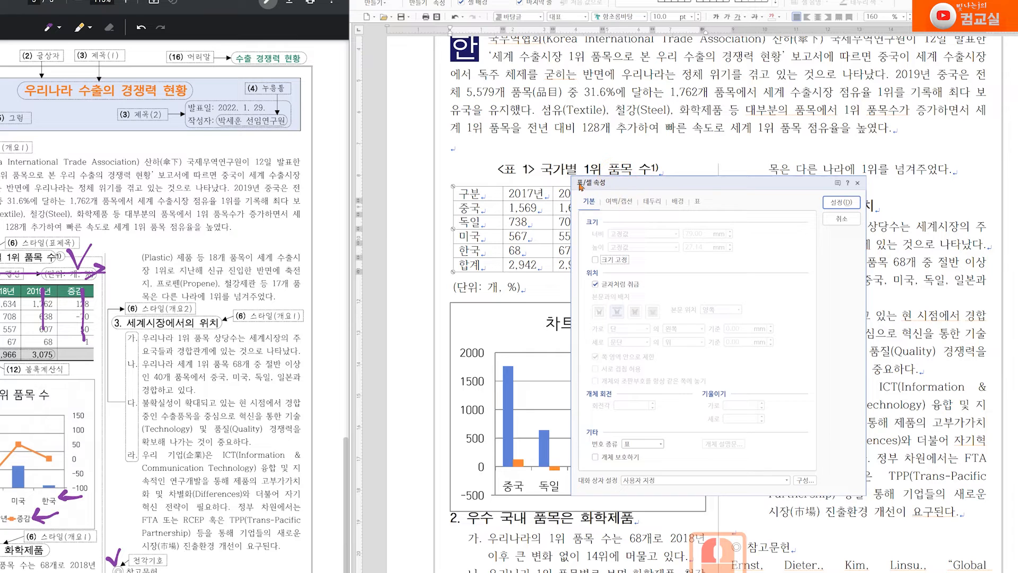
{"action": "left_click", "coordinate": [621, 201]}
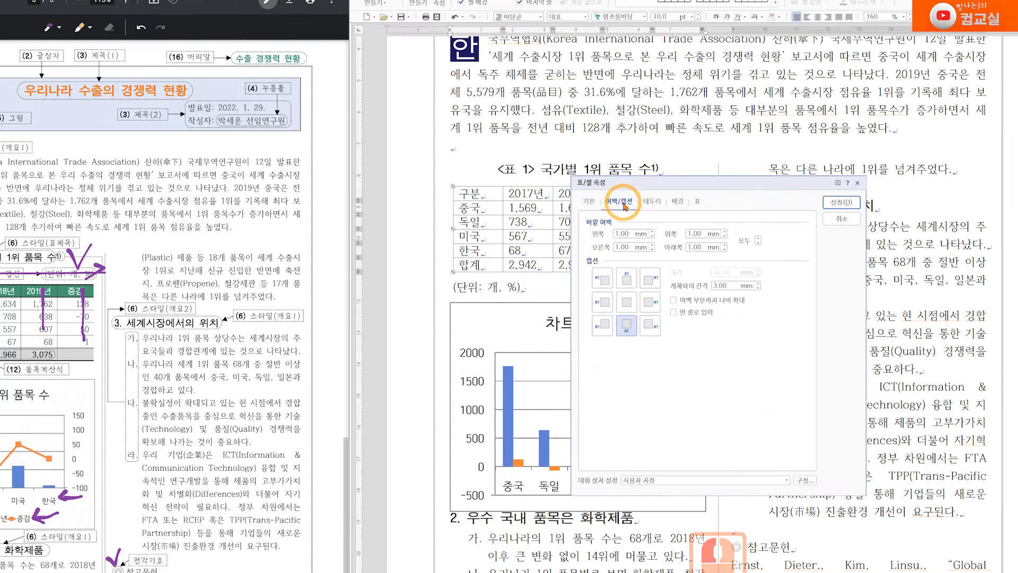
{"action": "left_click", "coordinate": [627, 278]}
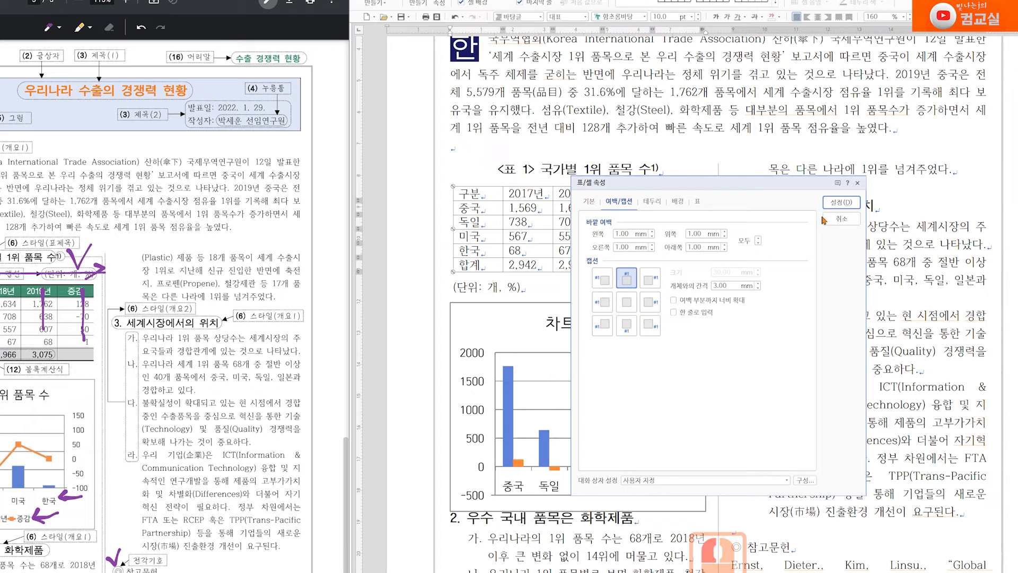
{"action": "left_click", "coordinate": [835, 204]}
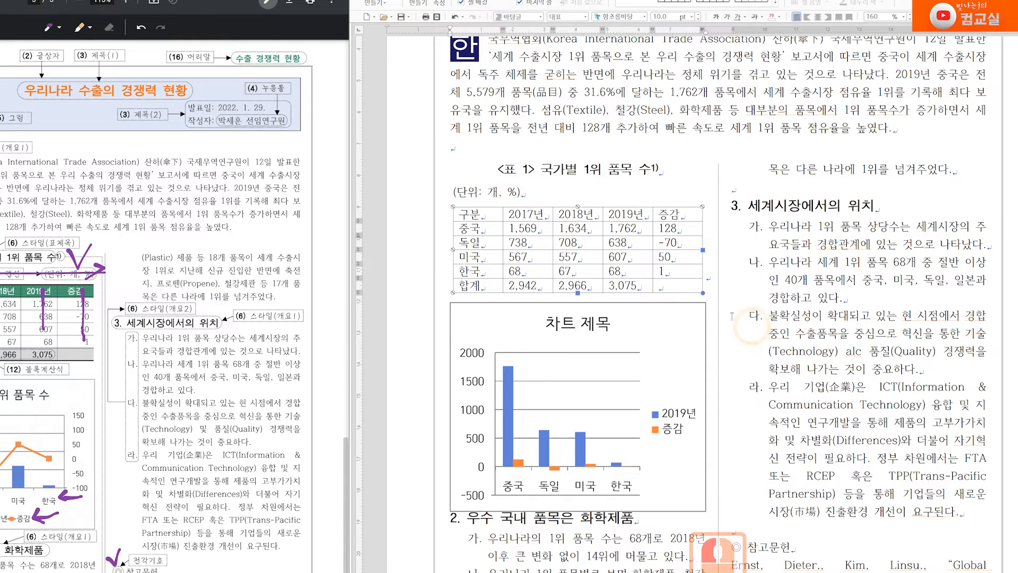
Right-align the unit caption and erase the old pen marks on the reference PDF
{"action": "left_click", "coordinate": [828, 18]}
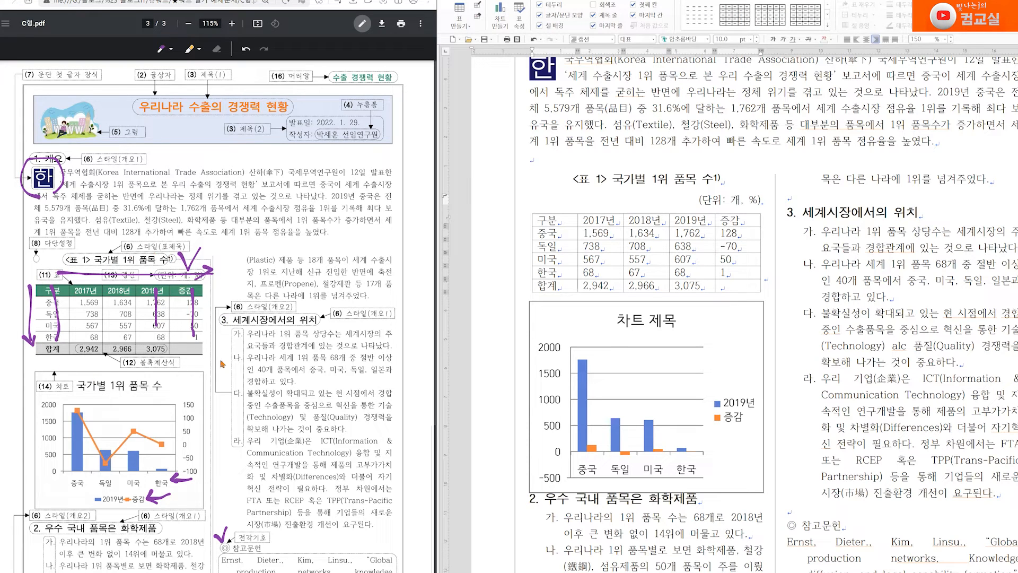
{"action": "left_click", "coordinate": [217, 49]}
{"action": "mouse_move", "coordinate": [201, 249]}
{"action": "left_mouse_down"}
{"action": "mouse_move", "coordinate": [195, 265]}
{"action": "mouse_move", "coordinate": [69, 341]}
{"action": "mouse_move", "coordinate": [30, 346]}
{"action": "left_mouse_up"}
Mark the header row, 합계 cell and first column on the reference PDF
{"action": "left_click", "coordinate": [82, 366]}
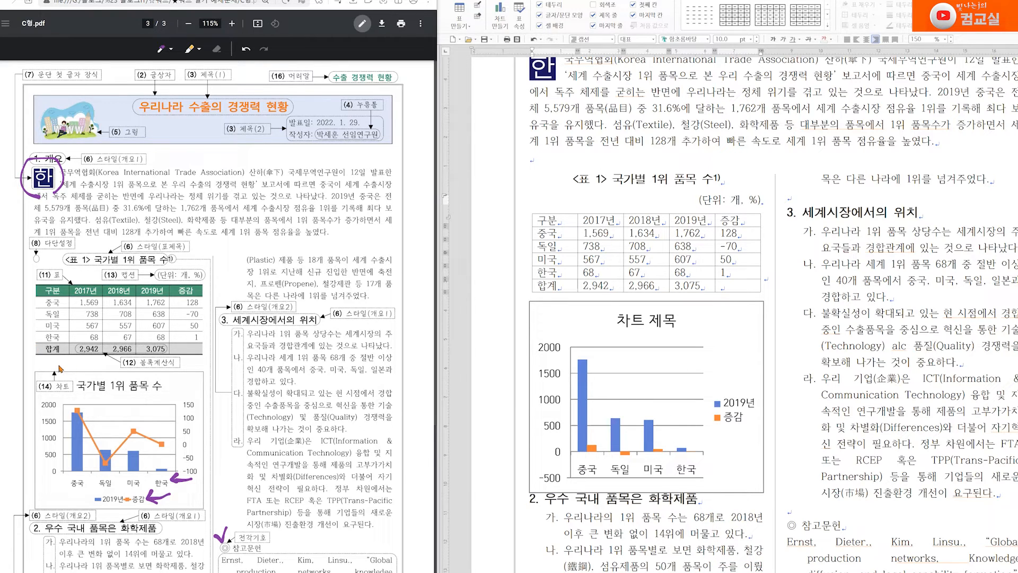
{"action": "mouse_move", "coordinate": [38, 287]}
{"action": "left_mouse_down"}
{"action": "mouse_move", "coordinate": [34, 298]}
{"action": "mouse_move", "coordinate": [200, 301]}
{"action": "mouse_move", "coordinate": [204, 276]}
{"action": "left_mouse_up"}
{"action": "mouse_move", "coordinate": [37, 360]}
{"action": "left_mouse_down"}
{"action": "mouse_move", "coordinate": [61, 360]}
{"action": "mouse_move", "coordinate": [67, 343]}
{"action": "mouse_move", "coordinate": [38, 344]}
{"action": "left_mouse_up"}
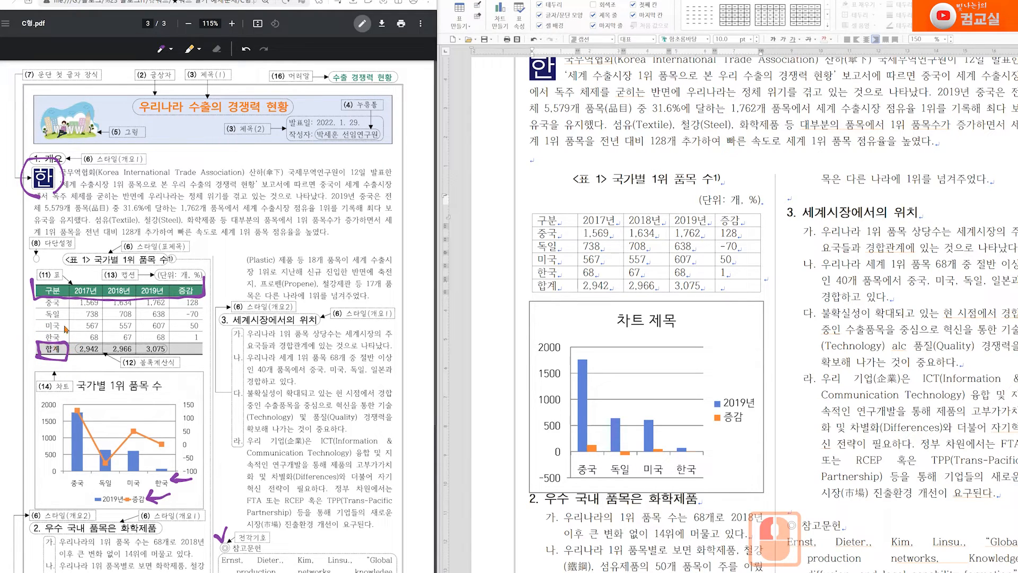
{"action": "left_click_drag", "start_coordinate": [63, 304], "coordinate": [60, 340]}
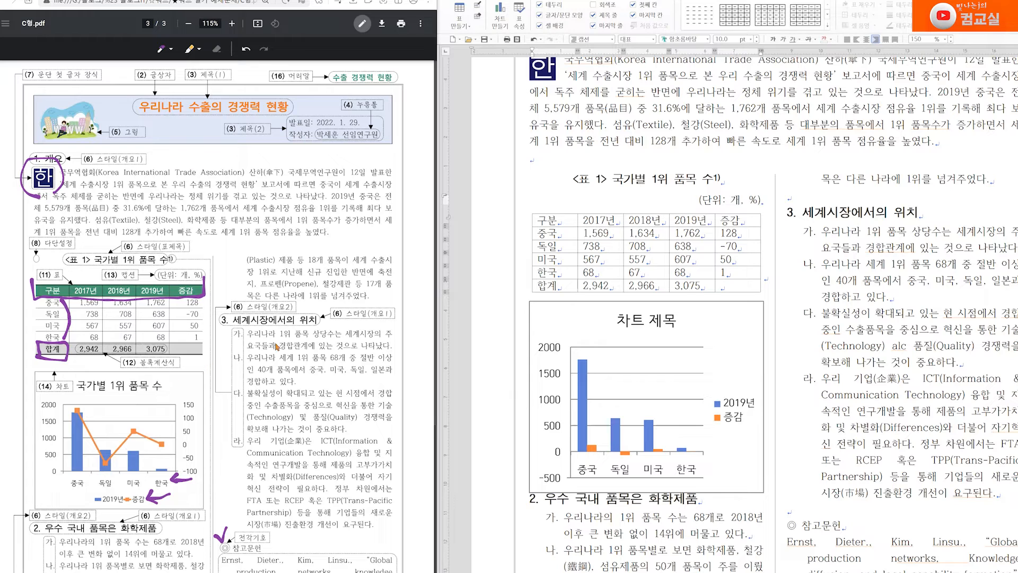
Centre all table cells, then right-align the numeric cells from 1,569 onward
{"action": "left_click_drag", "start_coordinate": [558, 219], "coordinate": [737, 285]}
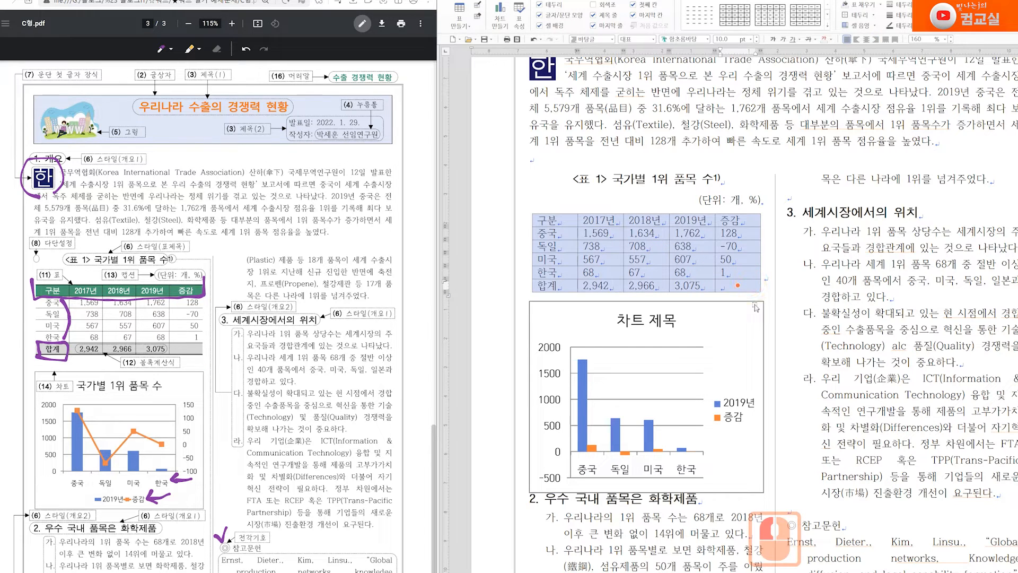
{"action": "left_click", "coordinate": [866, 39]}
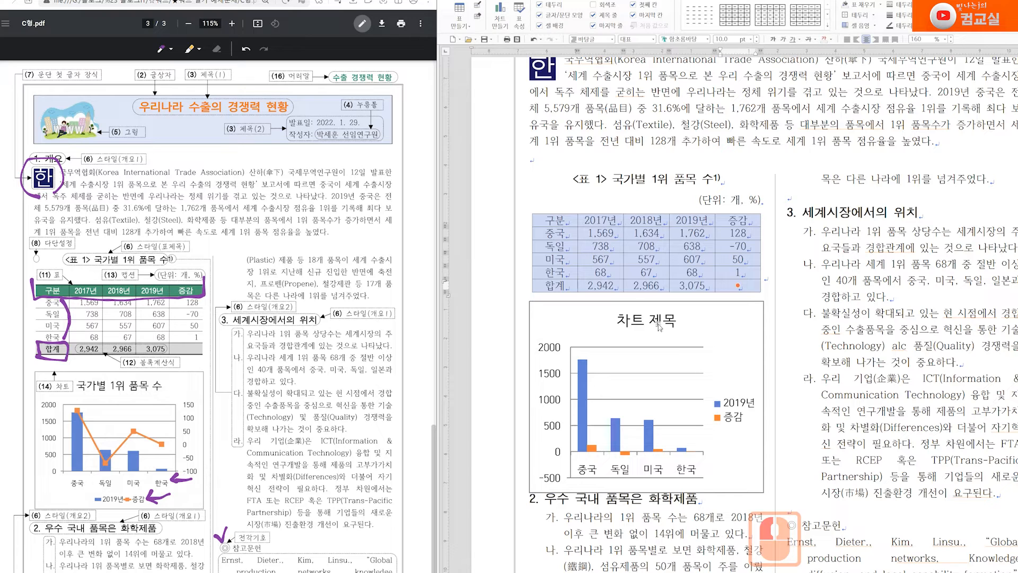
{"action": "left_click_drag", "start_coordinate": [594, 234], "coordinate": [752, 286]}
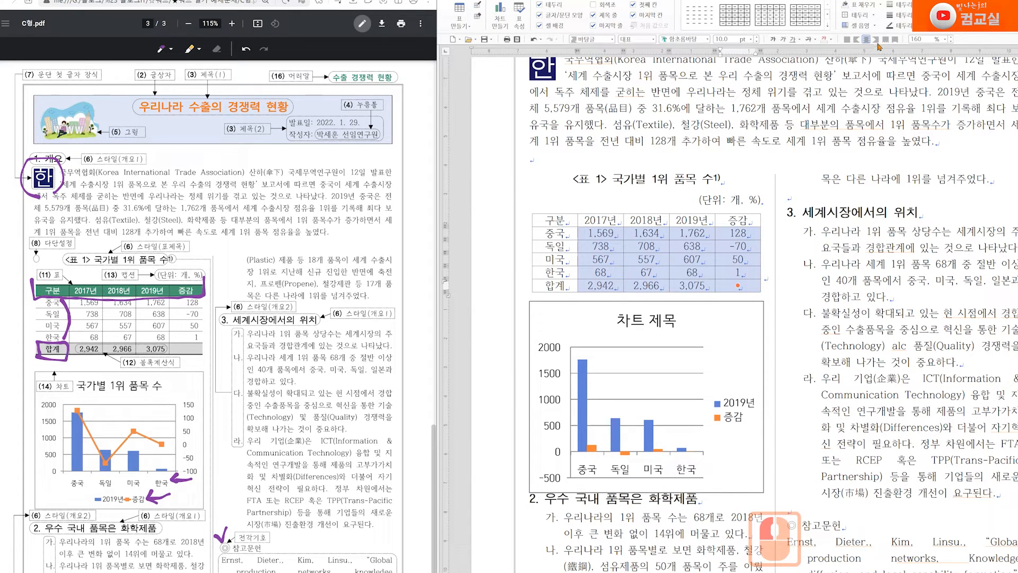
{"action": "left_click", "coordinate": [876, 39]}
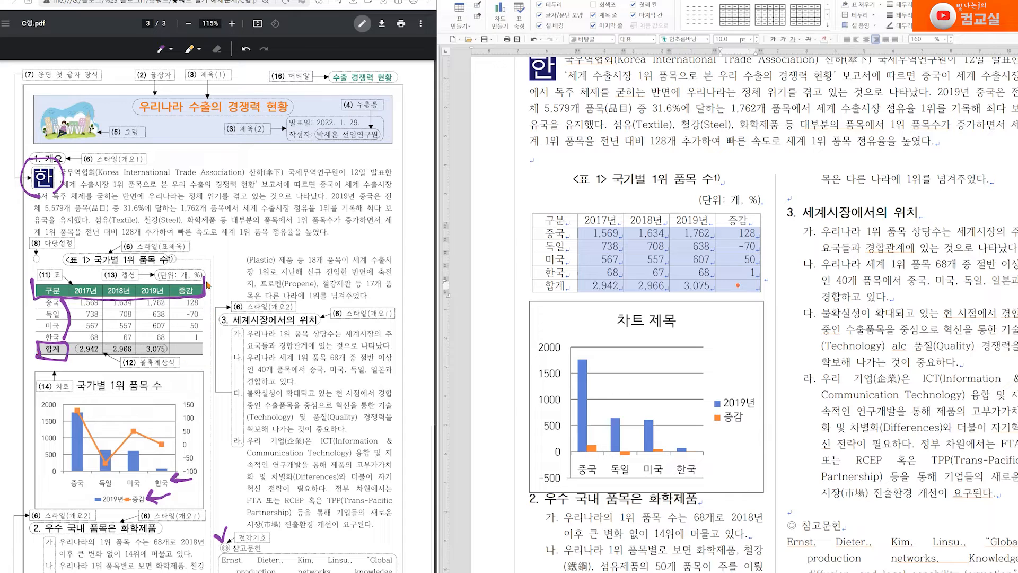
{"action": "left_click", "coordinate": [216, 48]}
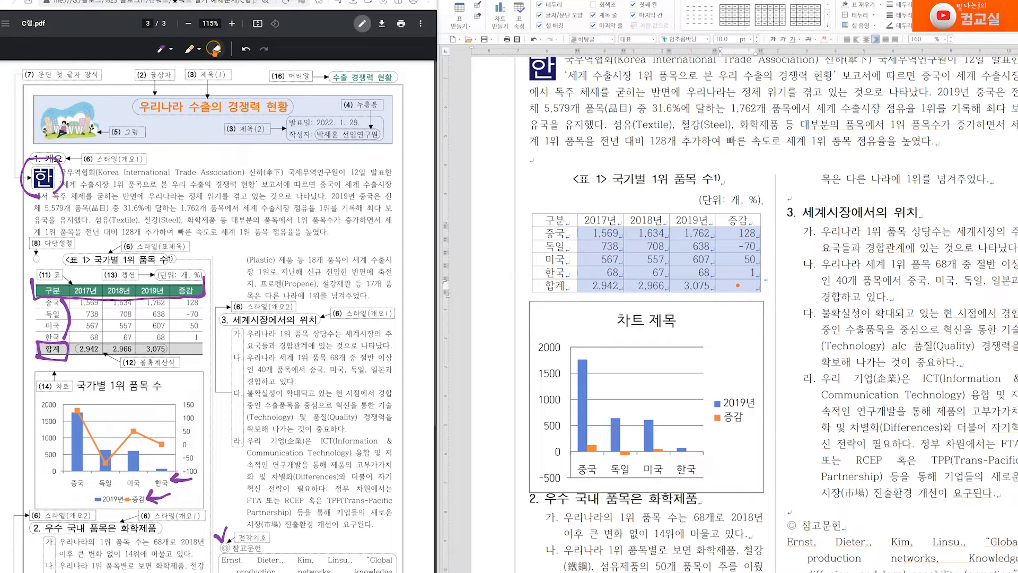
Erase old marks, then tick off the table rows, unit caption and section 3 on the reference PDF
{"action": "left_click_drag", "start_coordinate": [199, 298], "coordinate": [46, 345]}
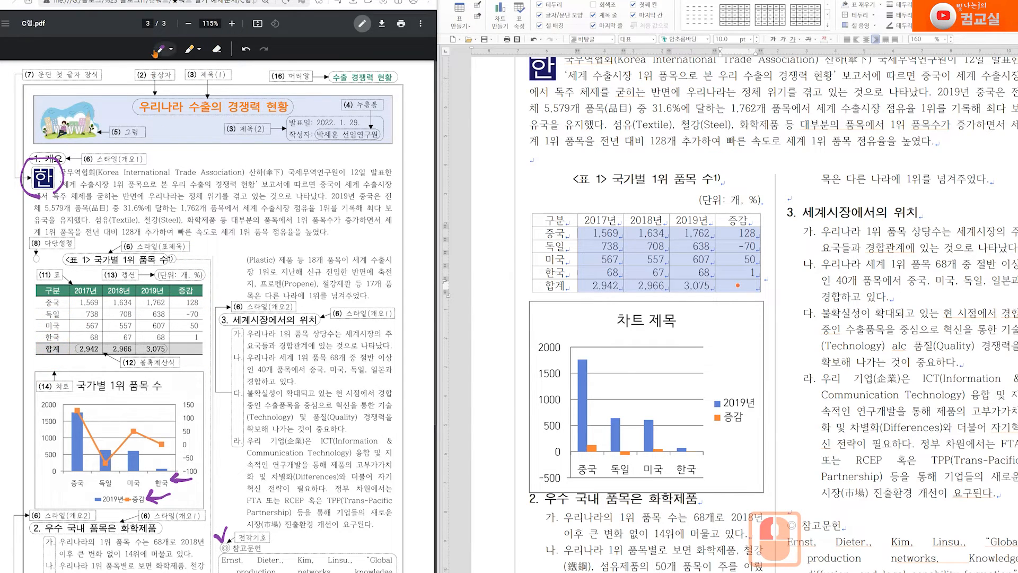
{"action": "double_click", "coordinate": [160, 49]}
{"action": "left_click_drag", "start_coordinate": [24, 313], "coordinate": [33, 311]}
{"action": "left_click_drag", "start_coordinate": [203, 318], "coordinate": [212, 315]}
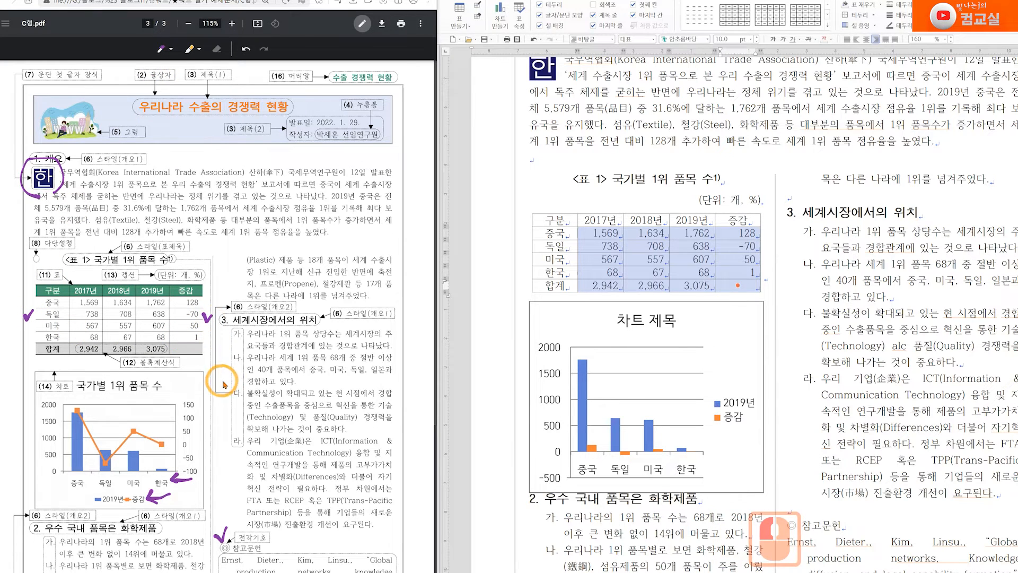
{"action": "left_click_drag", "start_coordinate": [204, 278], "coordinate": [212, 276]}
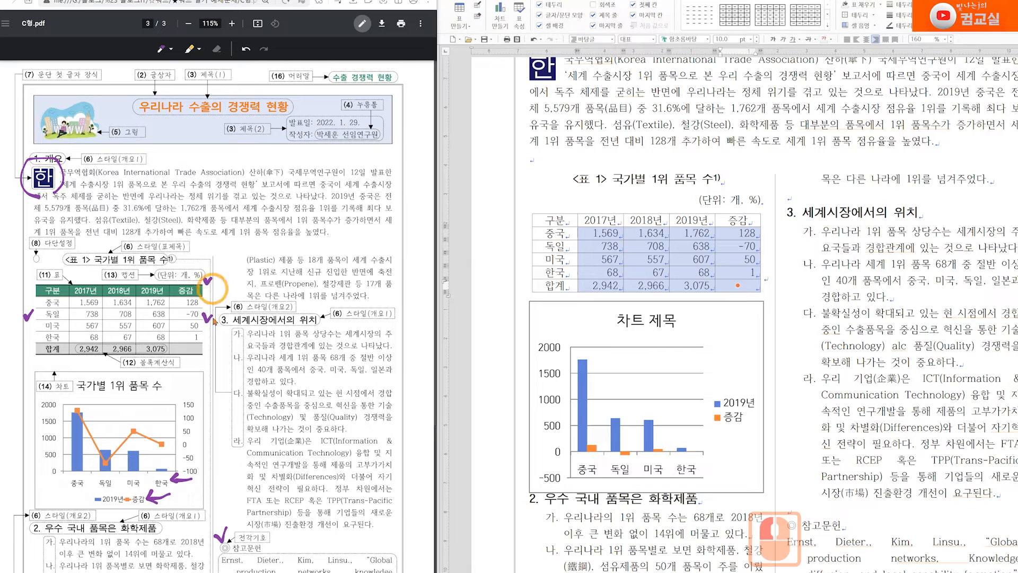
{"action": "left_click_drag", "start_coordinate": [205, 350], "coordinate": [211, 350]}
Handwrite border widths 0.12 and 0.4 on the PDF, then block-select the whole Hangul table
{"action": "mouse_move", "coordinate": [232, 275]}
{"action": "left_mouse_down"}
{"action": "mouse_move", "coordinate": [295, 269]}
{"action": "mouse_move", "coordinate": [319, 246]}
{"action": "mouse_move", "coordinate": [352, 249]}
{"action": "left_mouse_up"}
{"action": "left_click", "coordinate": [327, 254]}
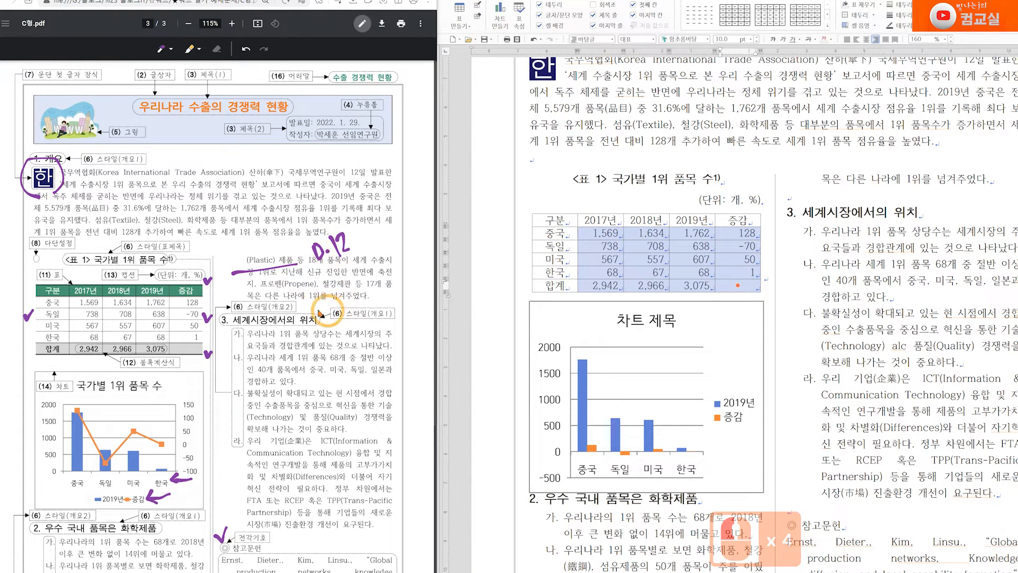
{"action": "left_click_drag", "start_coordinate": [247, 291], "coordinate": [311, 282]}
{"action": "mouse_move", "coordinate": [250, 293]}
{"action": "left_mouse_down"}
{"action": "mouse_move", "coordinate": [354, 267]}
{"action": "mouse_move", "coordinate": [357, 279]}
{"action": "left_mouse_up"}
{"action": "left_click", "coordinate": [342, 280]}
{"action": "mouse_move", "coordinate": [250, 311]}
{"action": "left_mouse_down"}
{"action": "mouse_move", "coordinate": [316, 305]}
{"action": "mouse_move", "coordinate": [314, 313]}
{"action": "mouse_move", "coordinate": [346, 293]}
{"action": "mouse_move", "coordinate": [375, 290]}
{"action": "mouse_move", "coordinate": [371, 299]}
{"action": "left_mouse_up"}
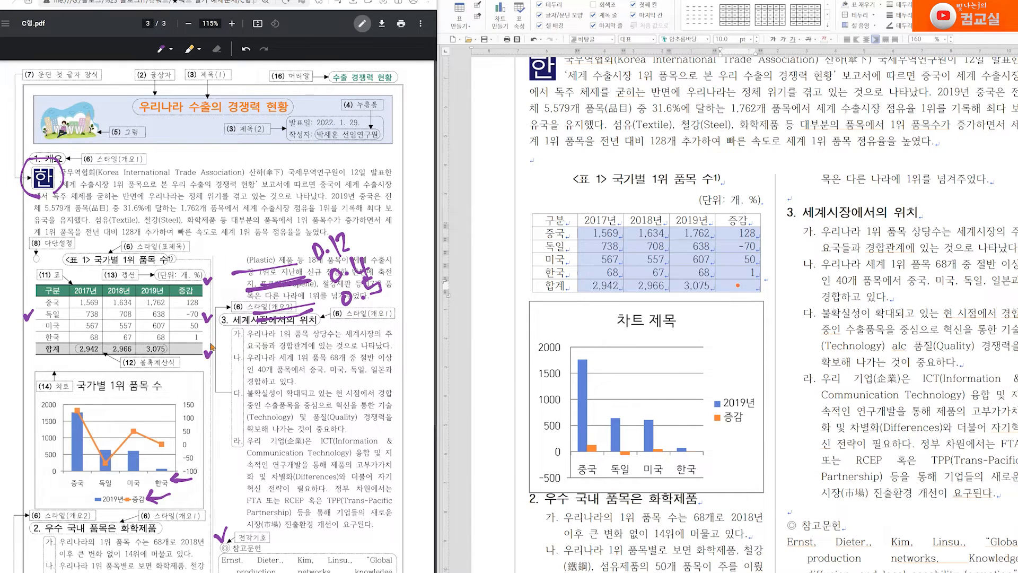
{"action": "left_click_drag", "start_coordinate": [554, 222], "coordinate": [745, 317]}
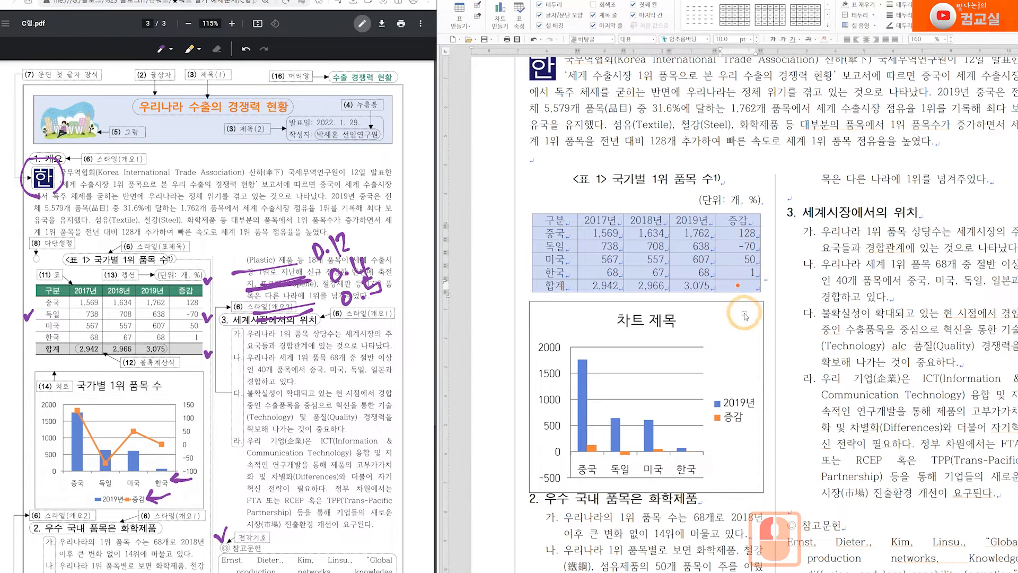
In 셀 테두리/배경, set line type to none for the table's outer left and right borders
{"action": "right_click", "coordinate": [733, 259]}
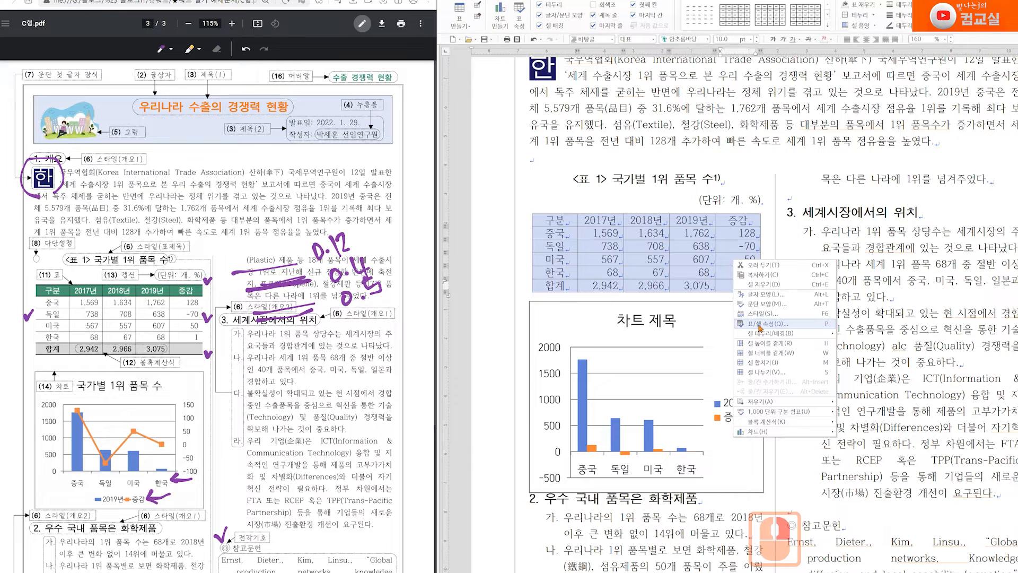
{"action": "mouse_move", "coordinate": [760, 334]}
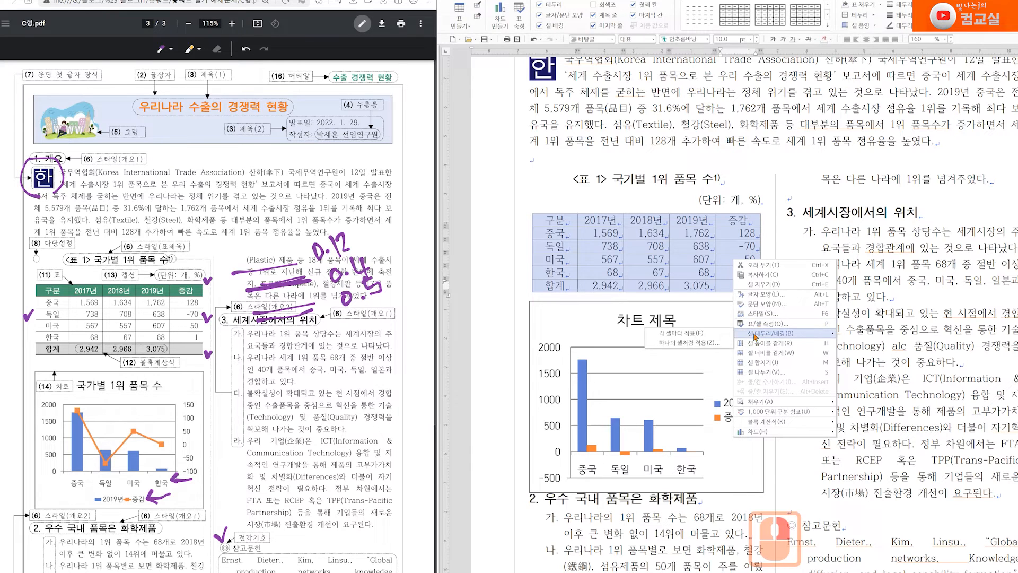
{"action": "left_click", "coordinate": [705, 332]}
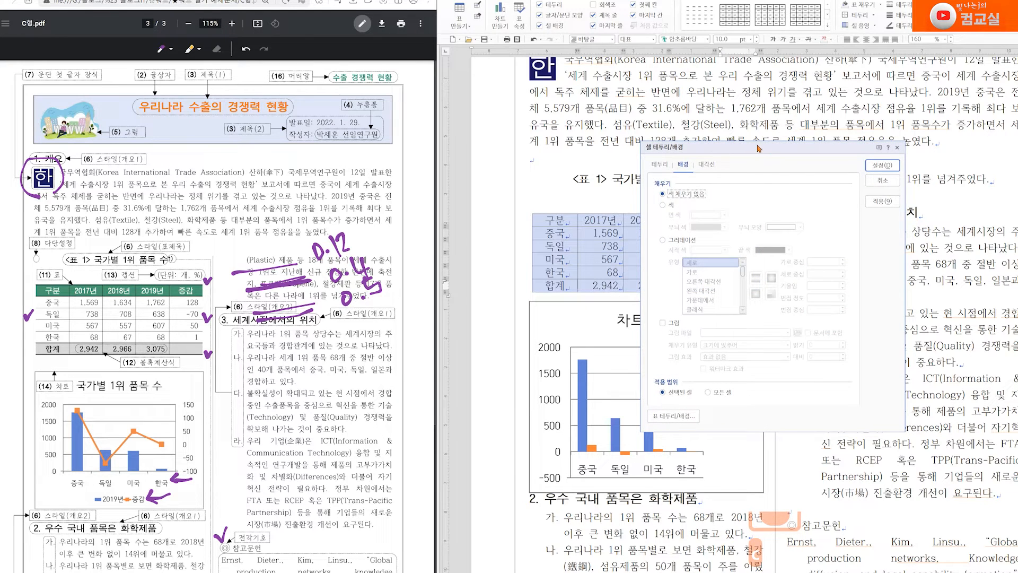
{"action": "left_click_drag", "start_coordinate": [760, 148], "coordinate": [772, 200]}
{"action": "left_click", "coordinate": [671, 214]}
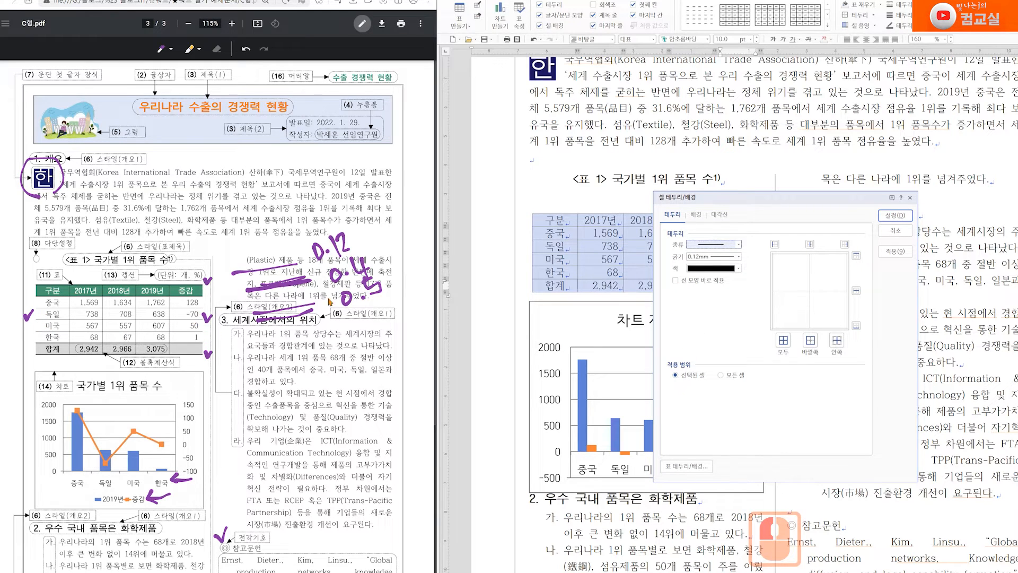
{"action": "left_click", "coordinate": [737, 244]}
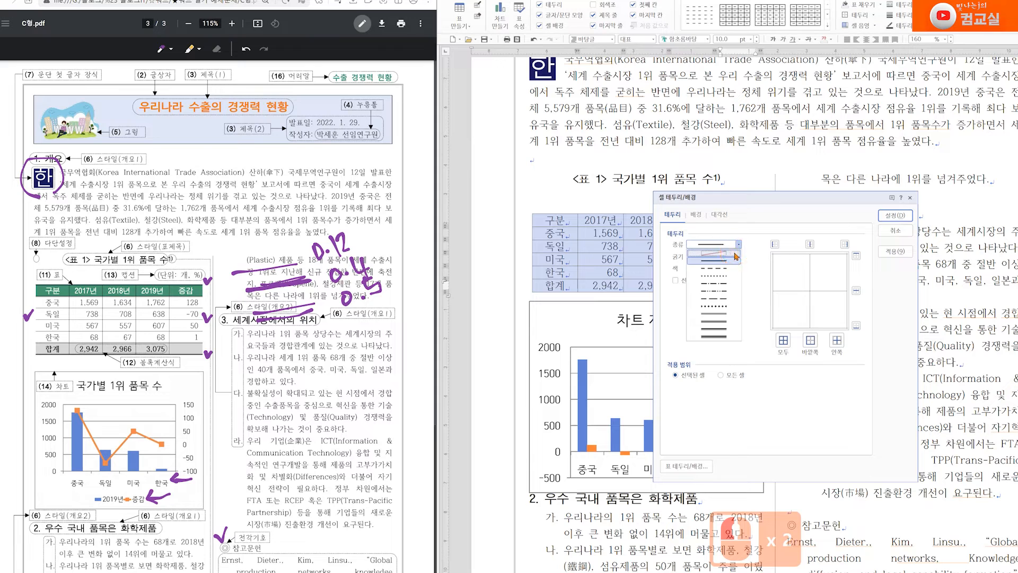
{"action": "left_click", "coordinate": [735, 254]}
{"action": "left_click", "coordinate": [775, 244]}
{"action": "left_click", "coordinate": [846, 244]}
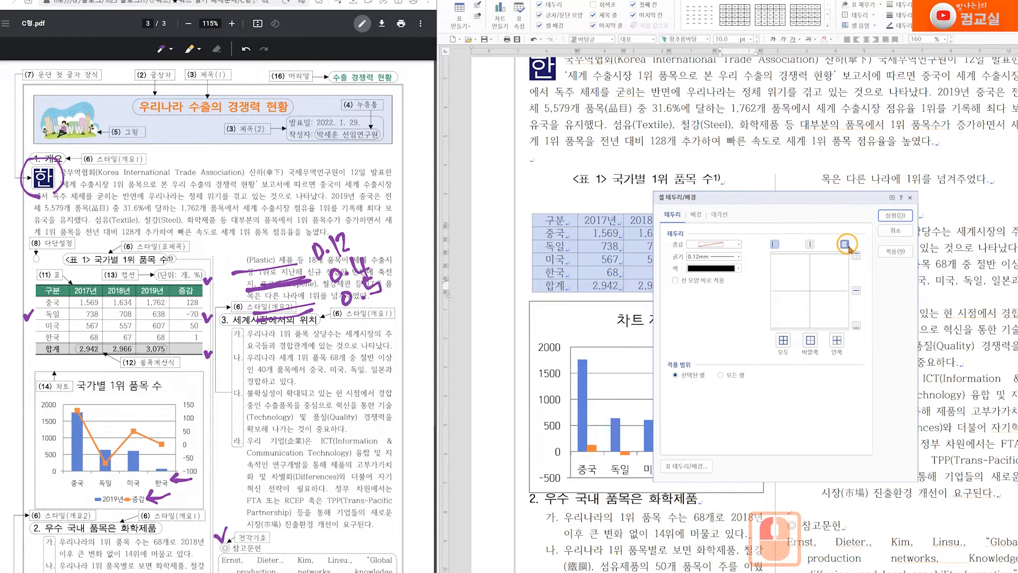
Give the outer top and bottom borders a solid 0.4mm line and apply with 설정
{"action": "left_click_drag", "start_coordinate": [829, 198], "coordinate": [795, 291]}
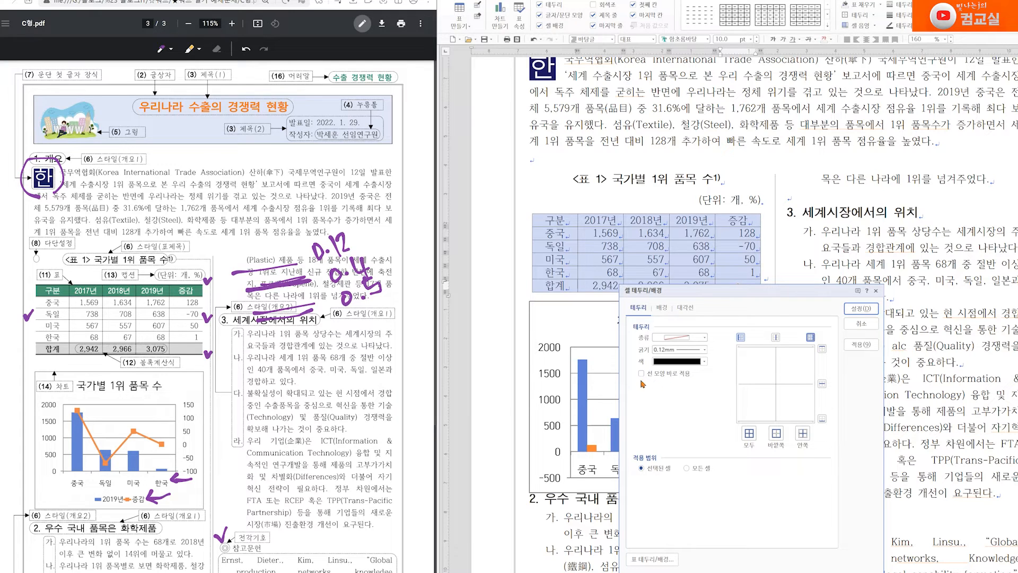
{"action": "left_click", "coordinate": [661, 383]}
{"action": "left_click", "coordinate": [705, 337]}
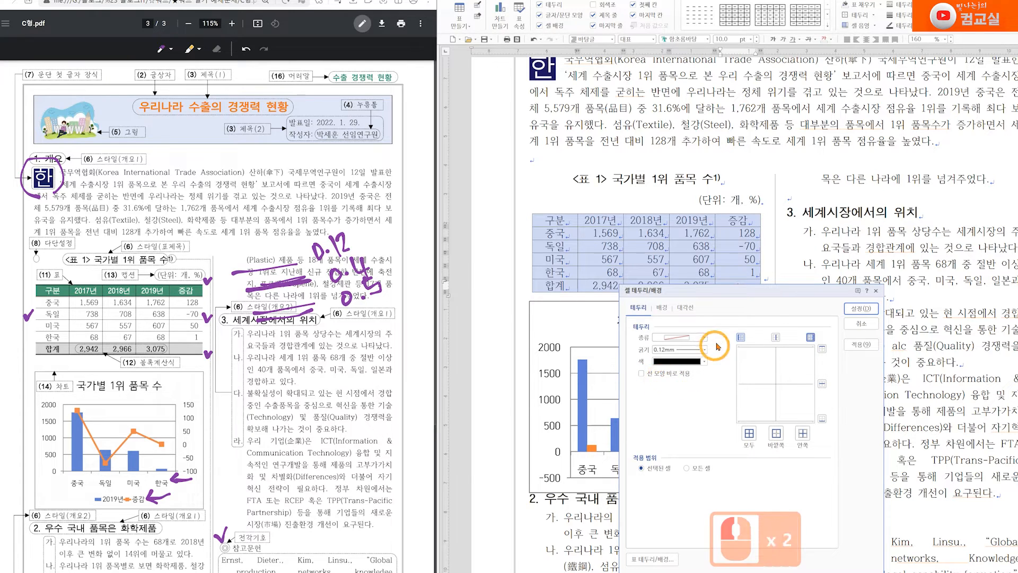
{"action": "left_click", "coordinate": [706, 354]}
{"action": "left_click", "coordinate": [706, 352]}
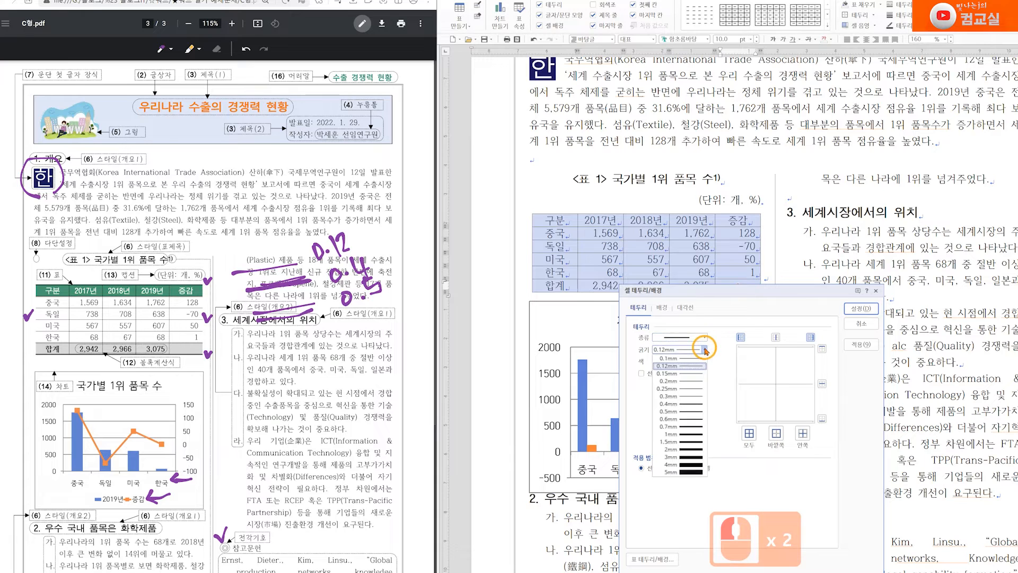
{"action": "left_click", "coordinate": [695, 407]}
{"action": "left_click", "coordinate": [823, 350]}
{"action": "left_click", "coordinate": [823, 419]}
{"action": "left_click", "coordinate": [822, 420]}
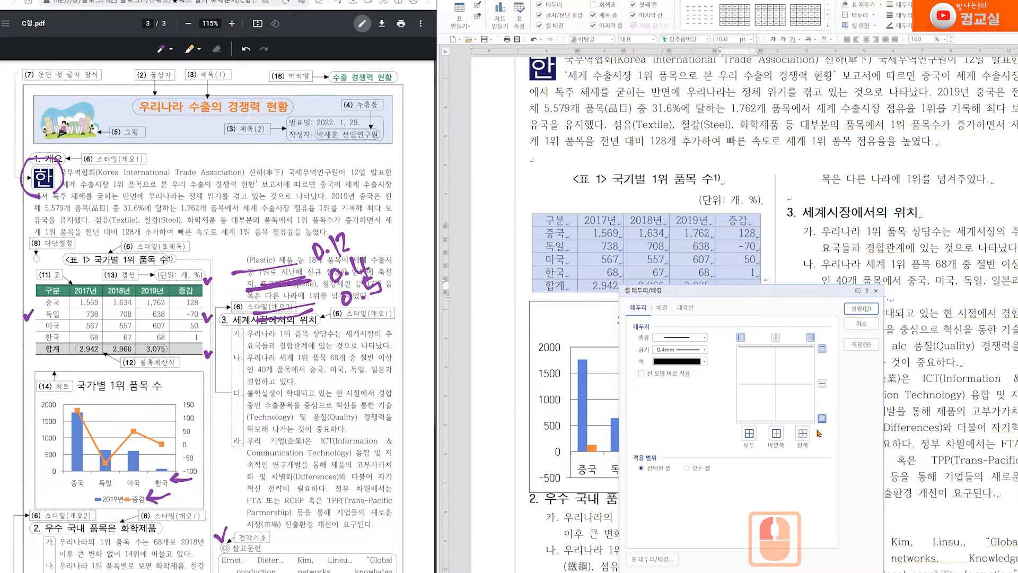
{"action": "left_click", "coordinate": [860, 308]}
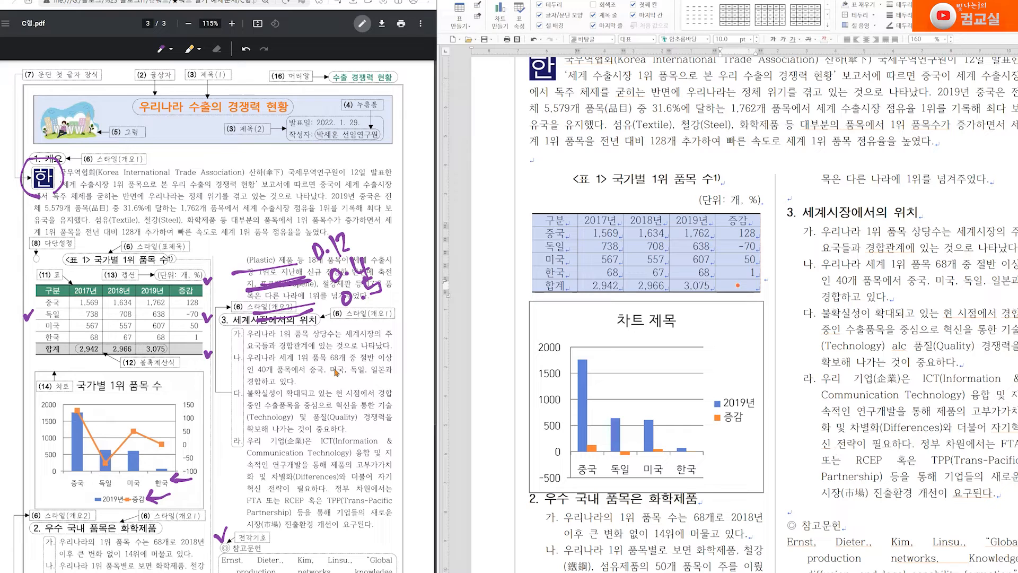
Mark the header and 한국 rows on the PDF, then select the data rows 중국–한국
{"action": "mouse_move", "coordinate": [218, 306]}
{"action": "left_mouse_down"}
{"action": "mouse_move", "coordinate": [209, 290]}
{"action": "mouse_move", "coordinate": [200, 296]}
{"action": "mouse_move", "coordinate": [218, 294]}
{"action": "left_mouse_up"}
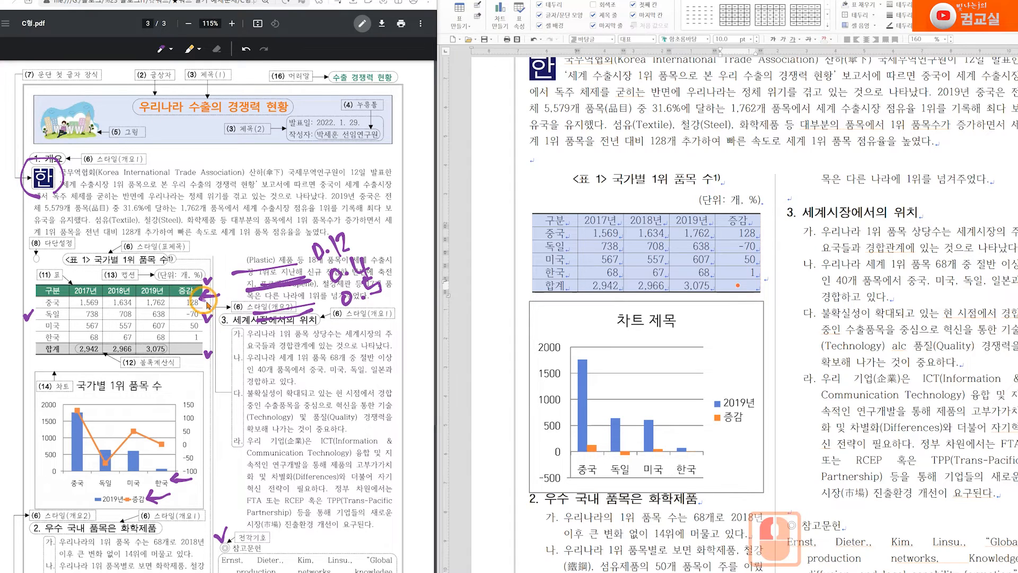
{"action": "mouse_move", "coordinate": [223, 340]}
{"action": "left_mouse_down"}
{"action": "mouse_move", "coordinate": [204, 338]}
{"action": "mouse_move", "coordinate": [210, 343]}
{"action": "left_mouse_up"}
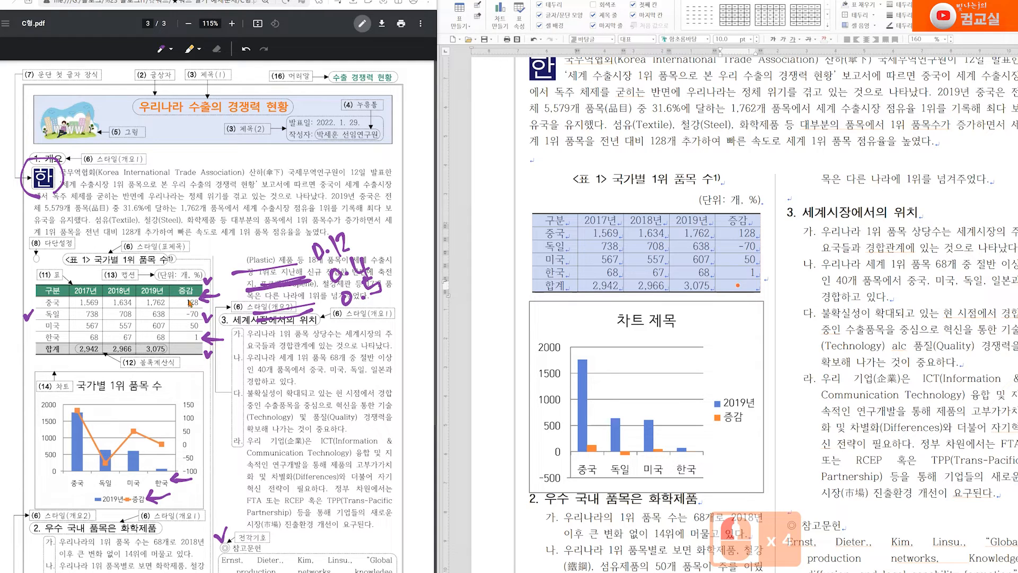
{"action": "left_click_drag", "start_coordinate": [561, 229], "coordinate": [748, 272]}
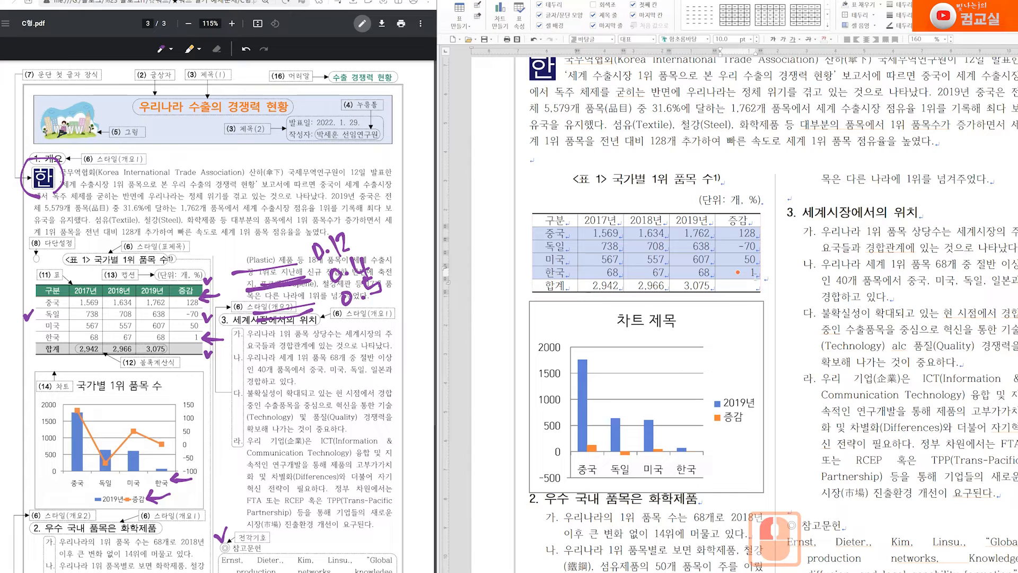
{"action": "left_click", "coordinate": [751, 280]}
{"action": "left_click", "coordinate": [751, 279]}
{"action": "left_click", "coordinate": [752, 279]}
{"action": "left_click", "coordinate": [745, 223]}
{"action": "left_click", "coordinate": [745, 223]}
{"action": "left_click", "coordinate": [747, 278]}
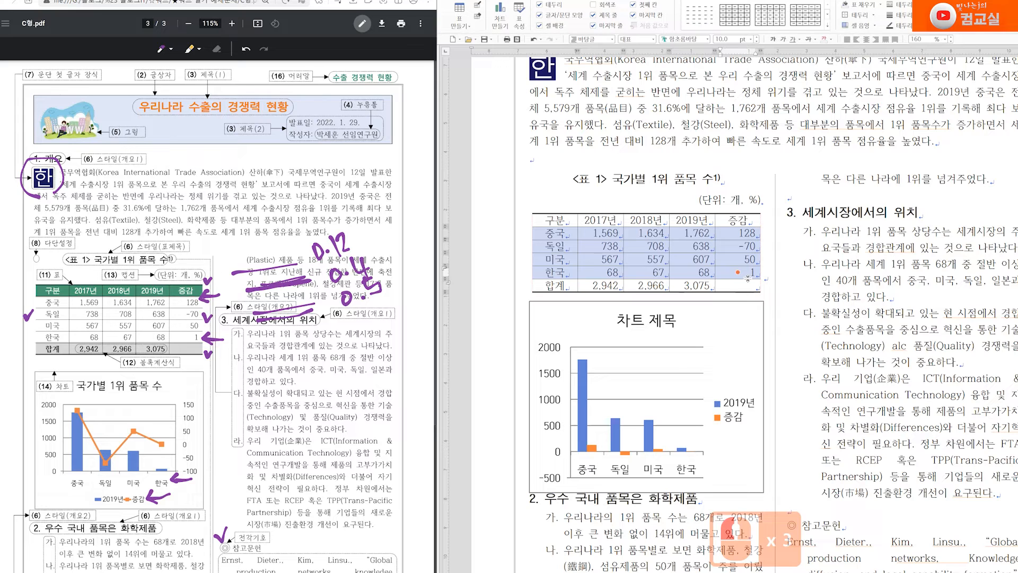
Apply a 0.5mm double line to the top and bottom of the selected rows
{"action": "key", "text": "c"}
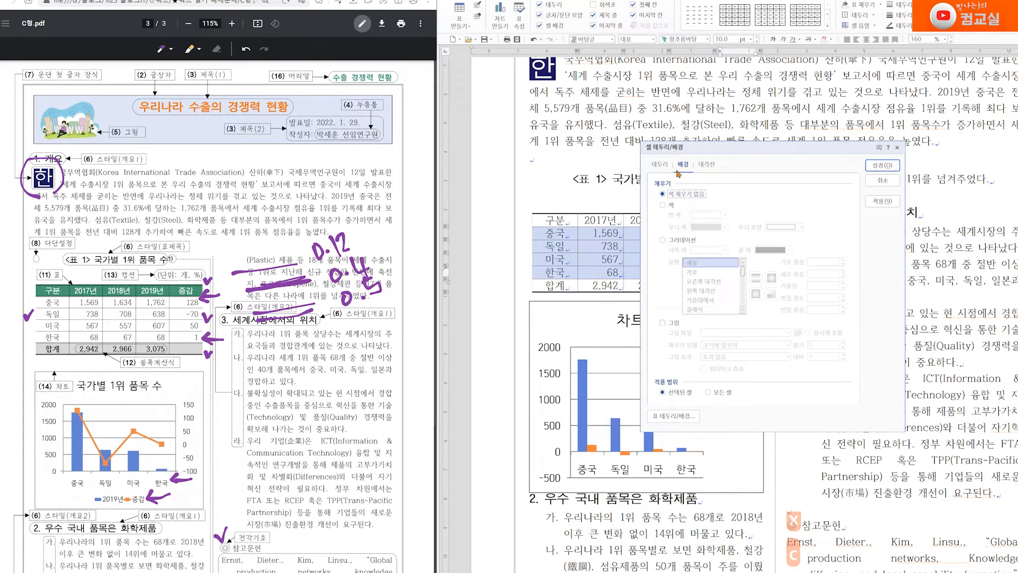
{"action": "left_click", "coordinate": [660, 164]}
{"action": "left_click", "coordinate": [721, 196]}
{"action": "left_click", "coordinate": [719, 269]}
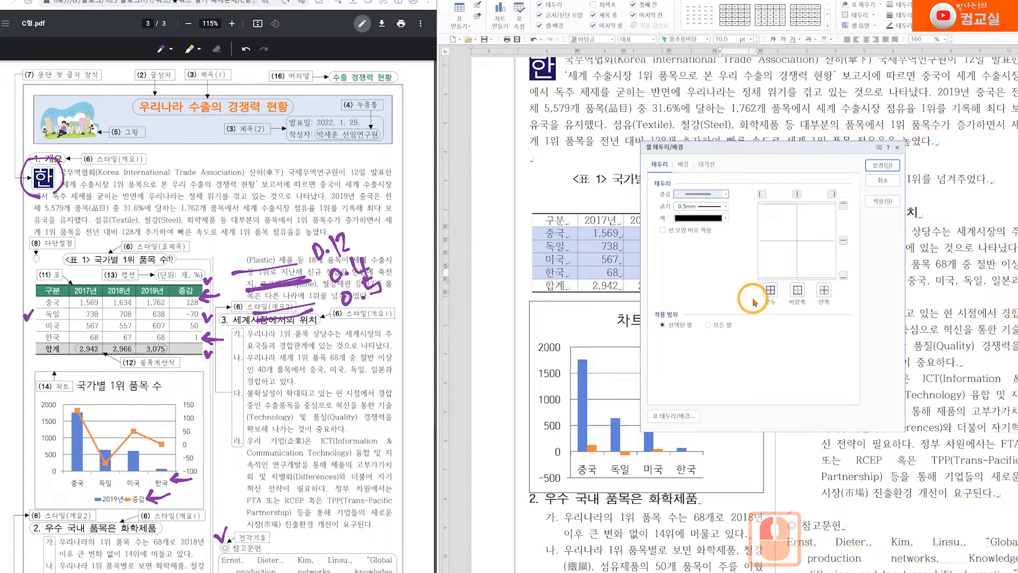
{"action": "left_click", "coordinate": [844, 205]}
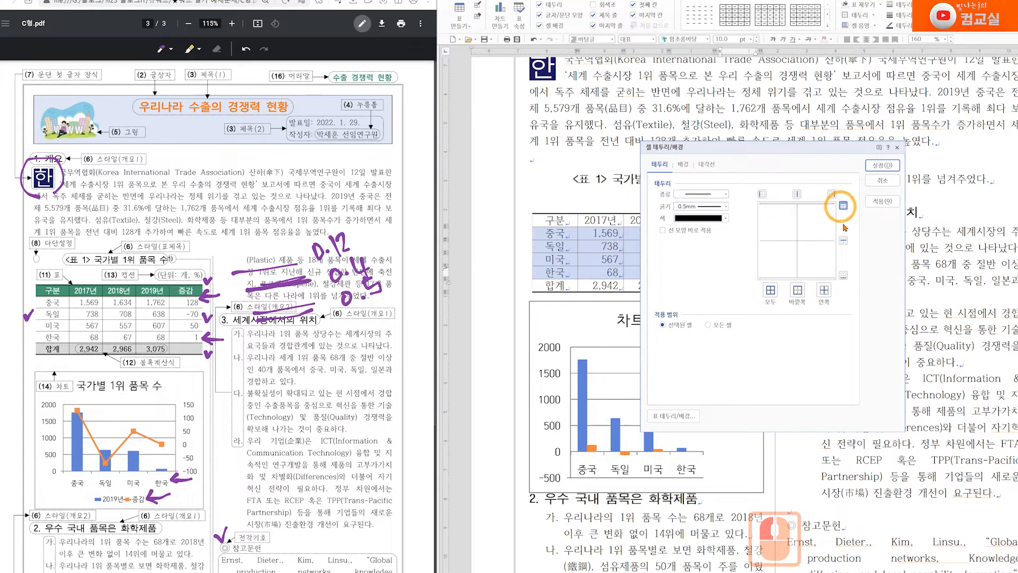
{"action": "left_click", "coordinate": [844, 275]}
{"action": "left_click", "coordinate": [879, 165]}
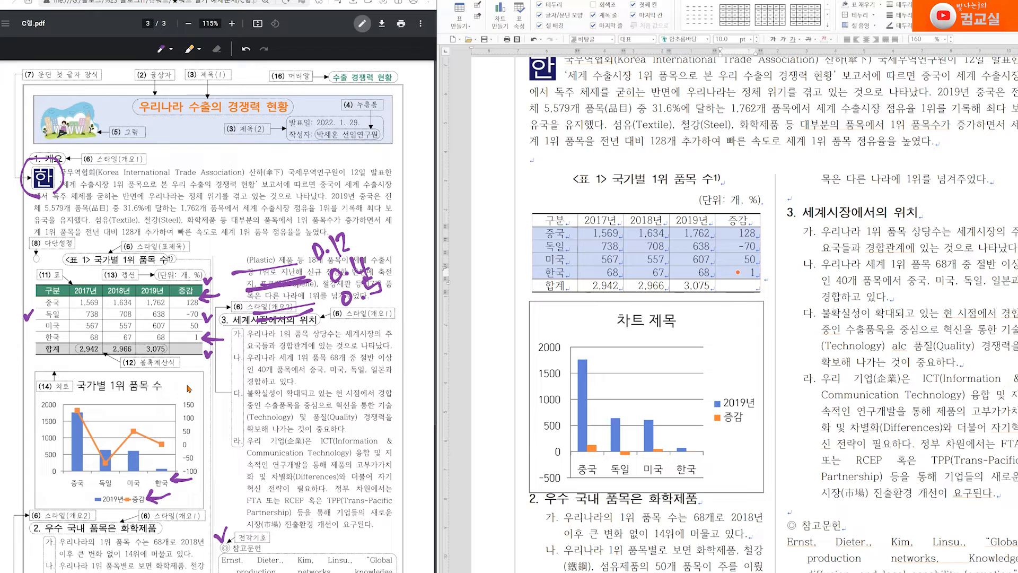
Check the table's size on the 기본 tab of 표/셀 속성, closing without changes
{"action": "scroll", "coordinate": [189, 389], "scroll_direction": "up", "scroll_amount": 7}
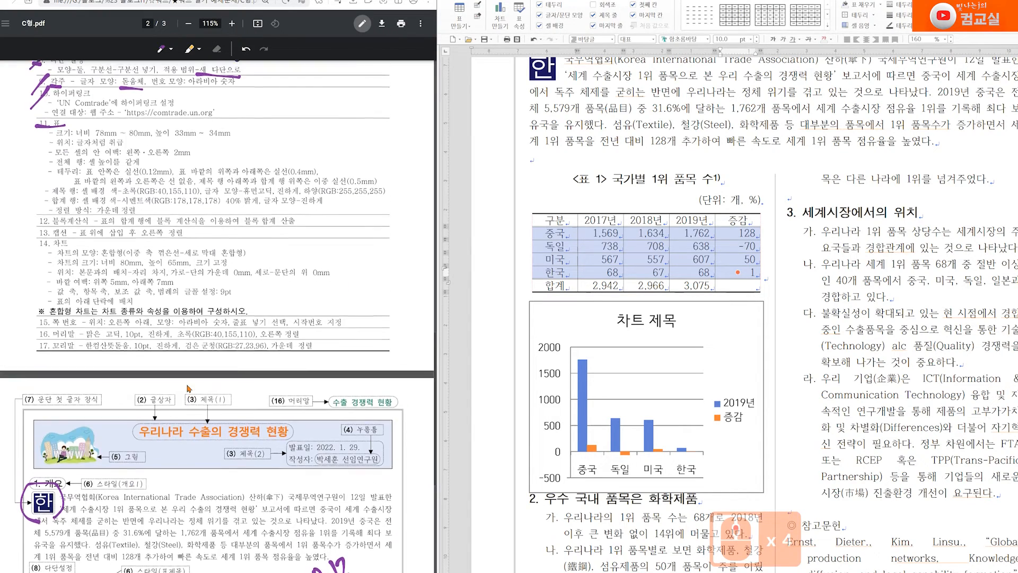
{"action": "scroll", "coordinate": [189, 389], "scroll_direction": "down", "scroll_amount": 2}
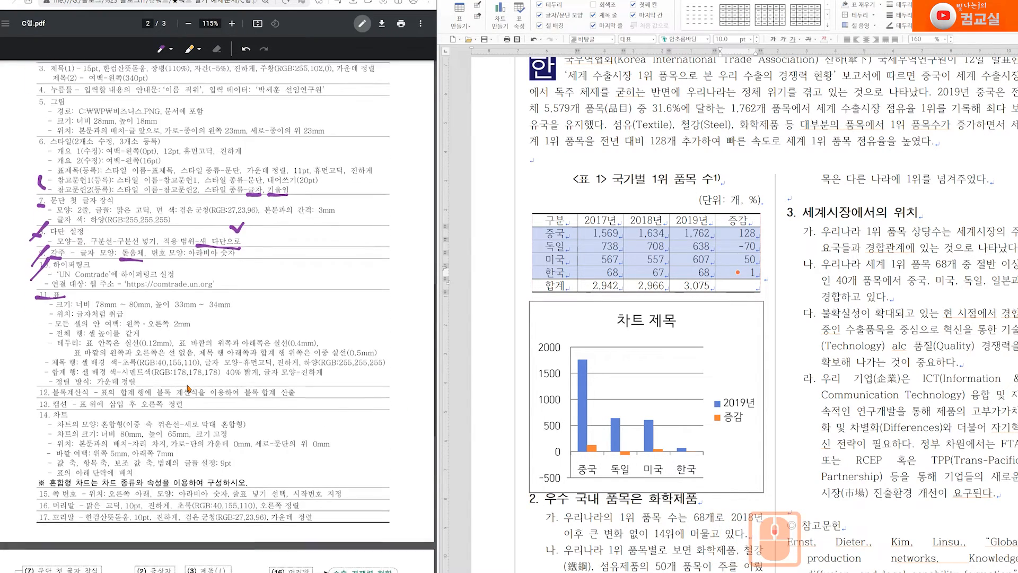
{"action": "left_click", "coordinate": [37, 296]}
{"action": "left_click_drag", "start_coordinate": [44, 296], "coordinate": [35, 295]}
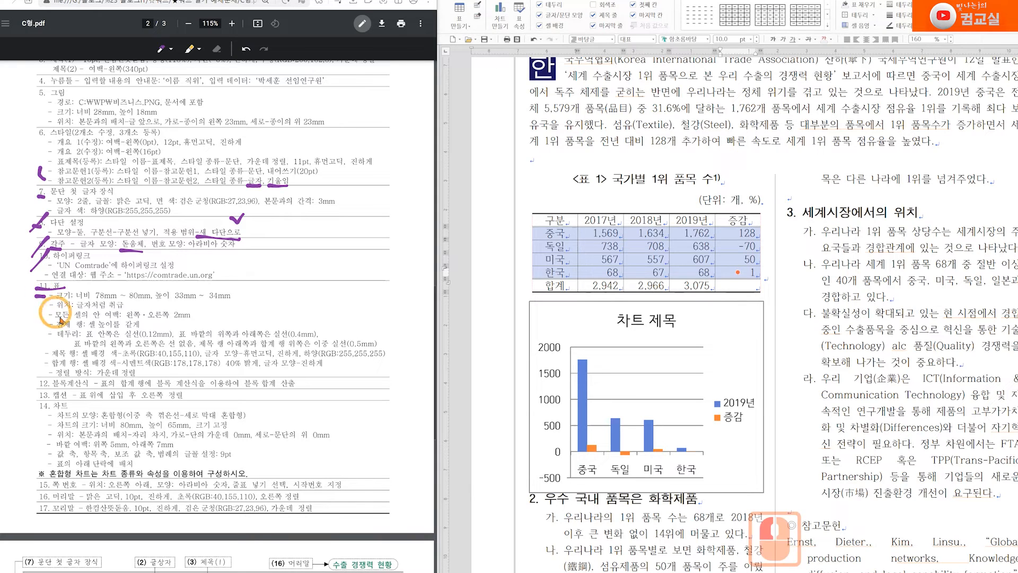
{"action": "double_click", "coordinate": [684, 214]}
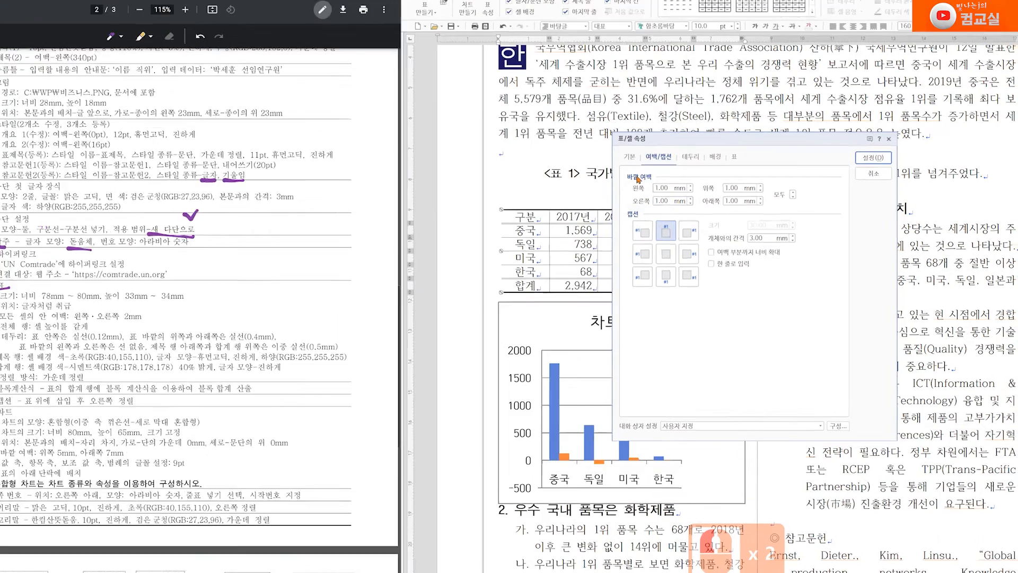
{"action": "left_click", "coordinate": [654, 163]}
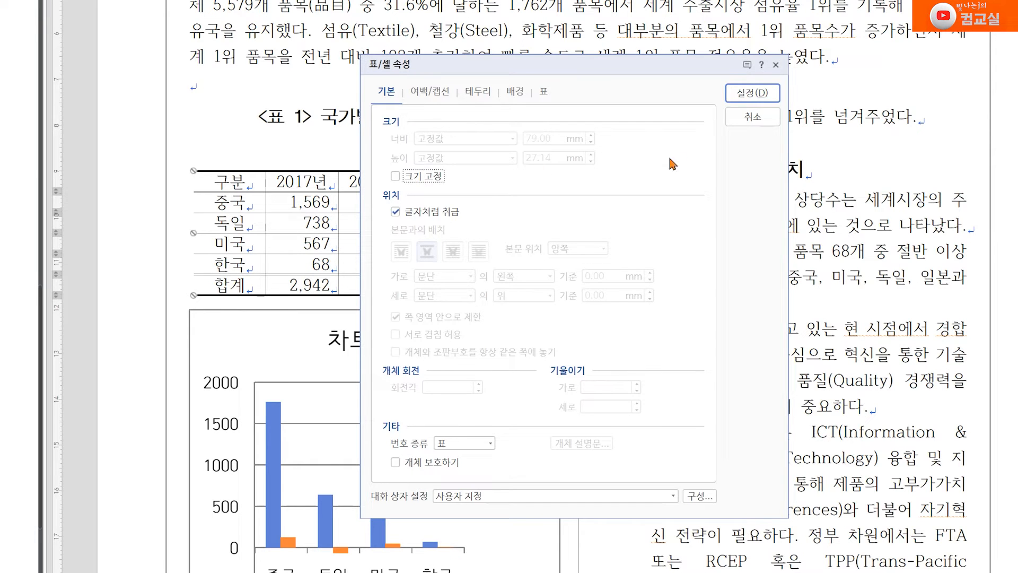
{"action": "left_click", "coordinate": [748, 118]}
Select all table cells, enlarge the row heights, and reopen the table properties
{"action": "left_click_drag", "start_coordinate": [234, 183], "coordinate": [493, 339]}
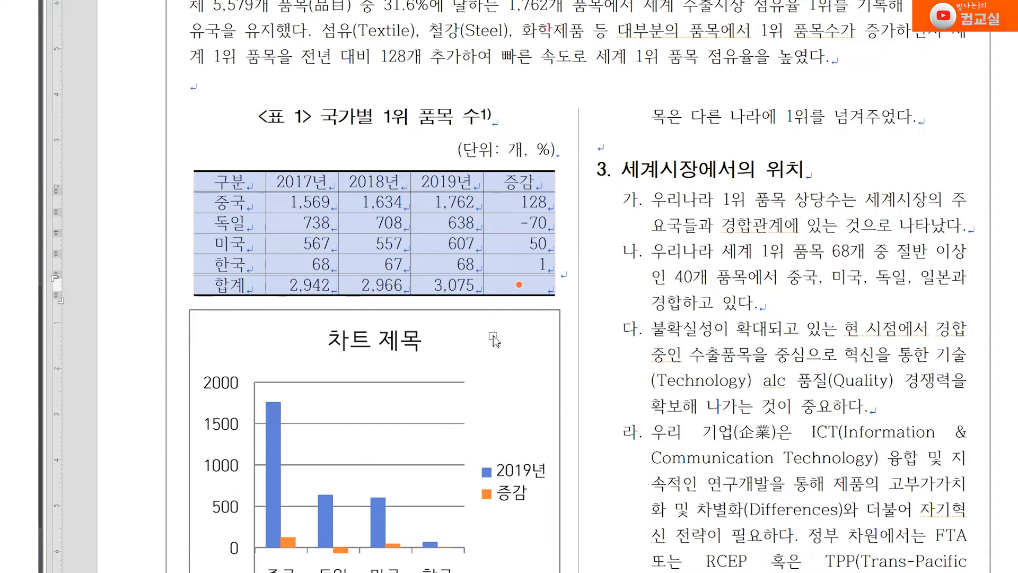
{"action": "left_click_drag", "start_coordinate": [493, 340], "coordinate": [496, 341]}
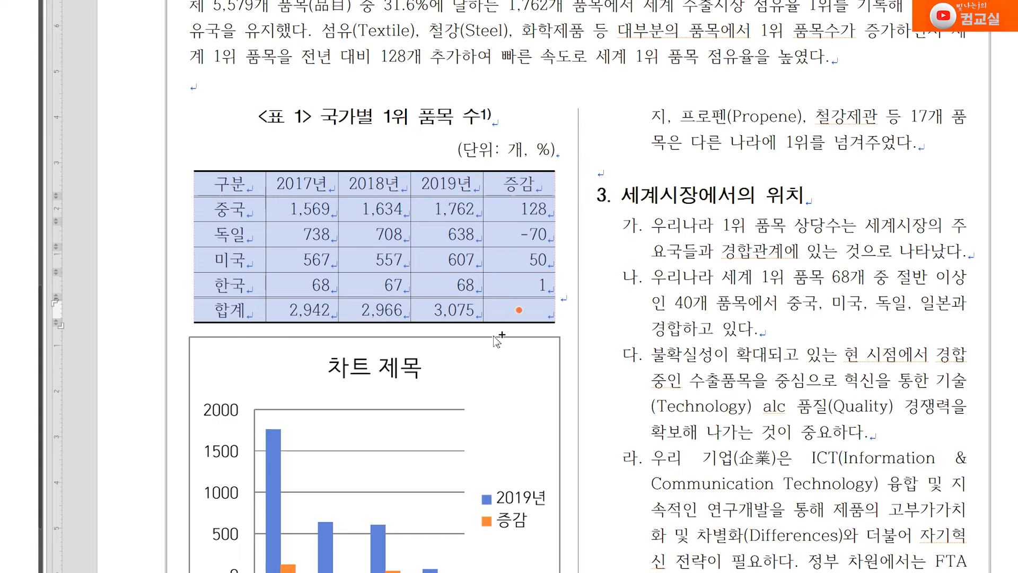
{"action": "left_click_drag", "start_coordinate": [496, 341], "coordinate": [497, 324]}
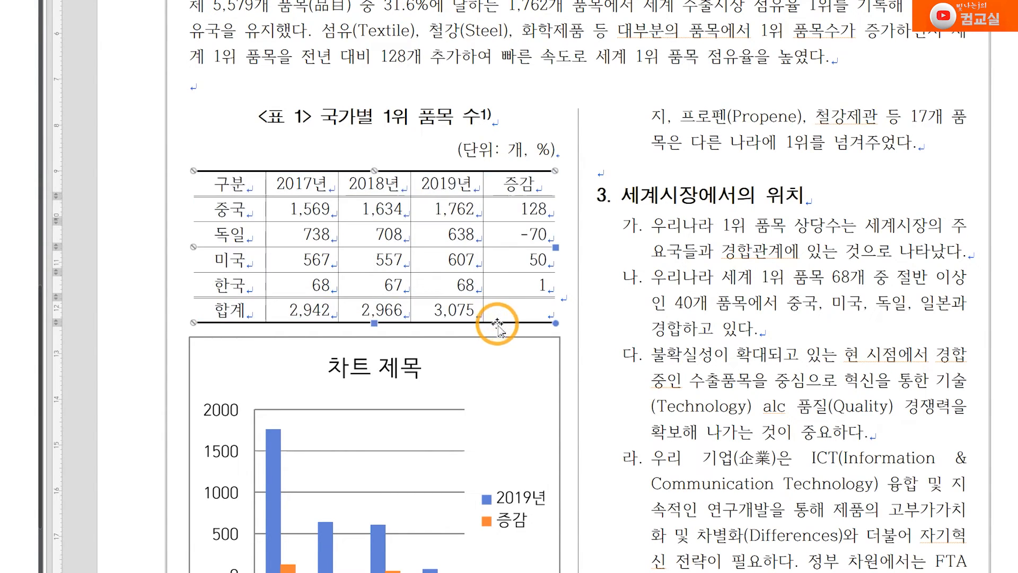
{"action": "double_click", "coordinate": [497, 324]}
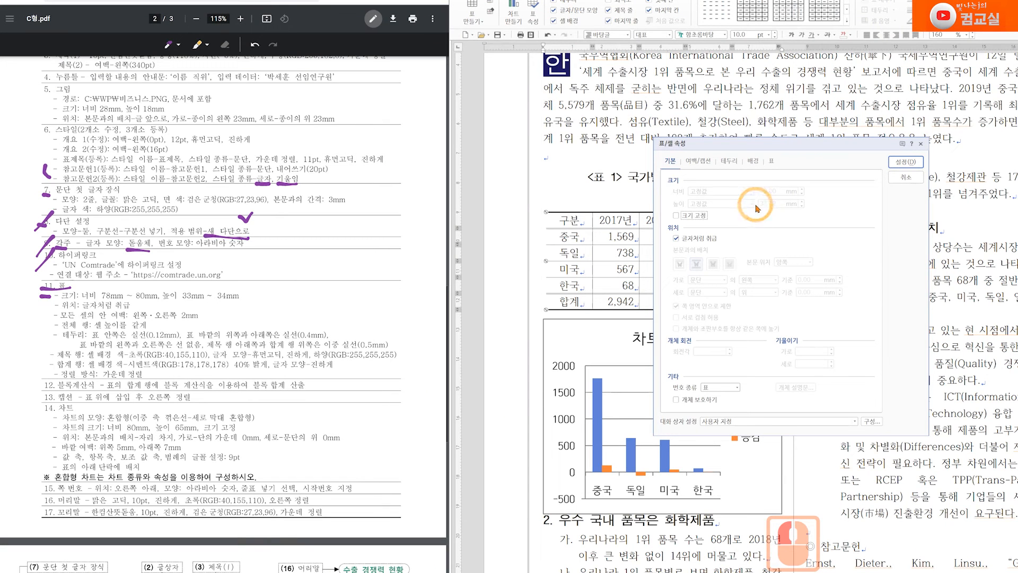
On the 표 tab, set left and right inner margins to 2.00 mm, then tick the PDF requirement
{"action": "left_click", "coordinate": [757, 208]}
{"action": "left_click", "coordinate": [101, 312]}
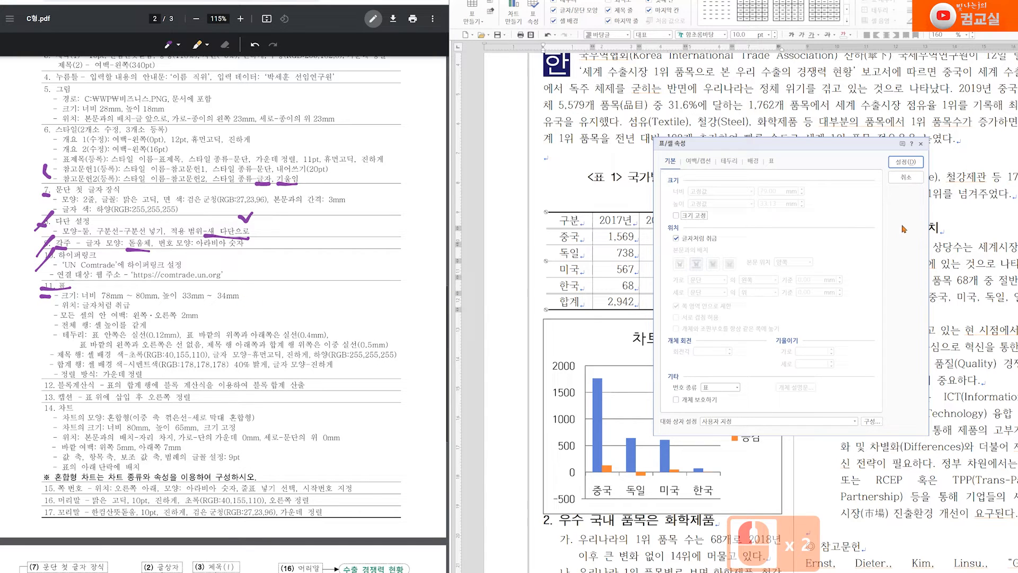
{"action": "left_click", "coordinate": [133, 306]}
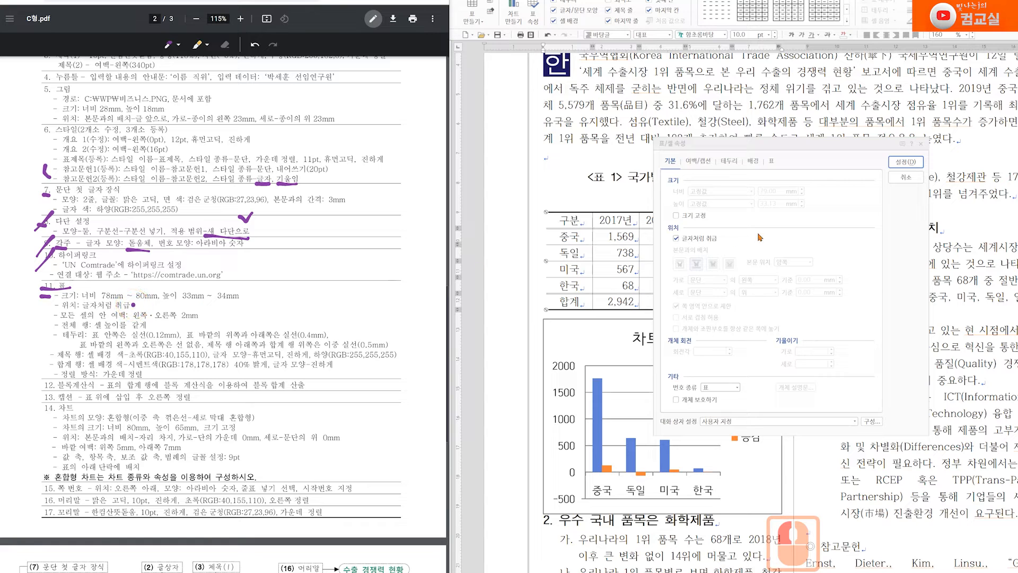
{"action": "left_click", "coordinate": [728, 240]}
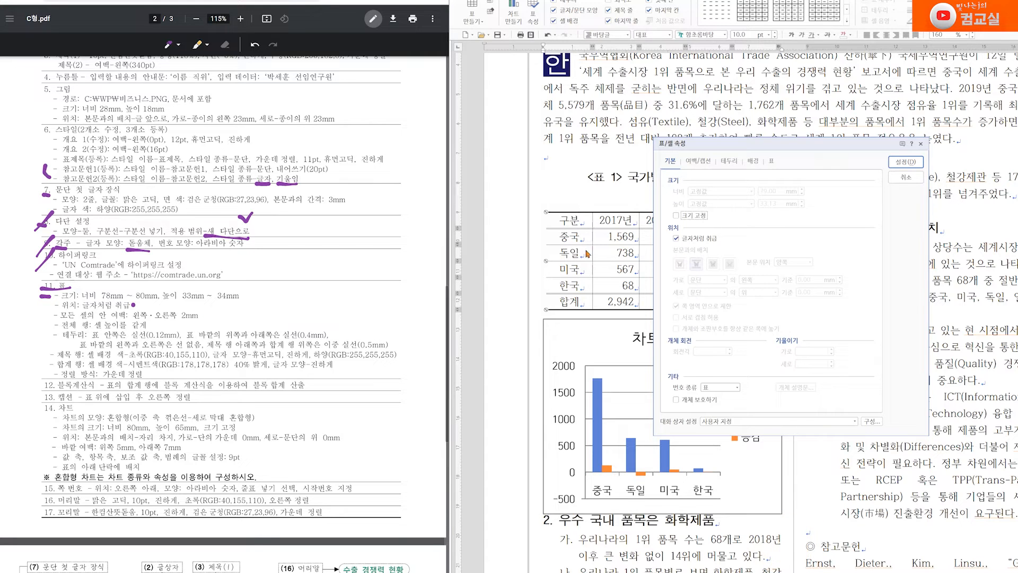
{"action": "left_click", "coordinate": [771, 161]}
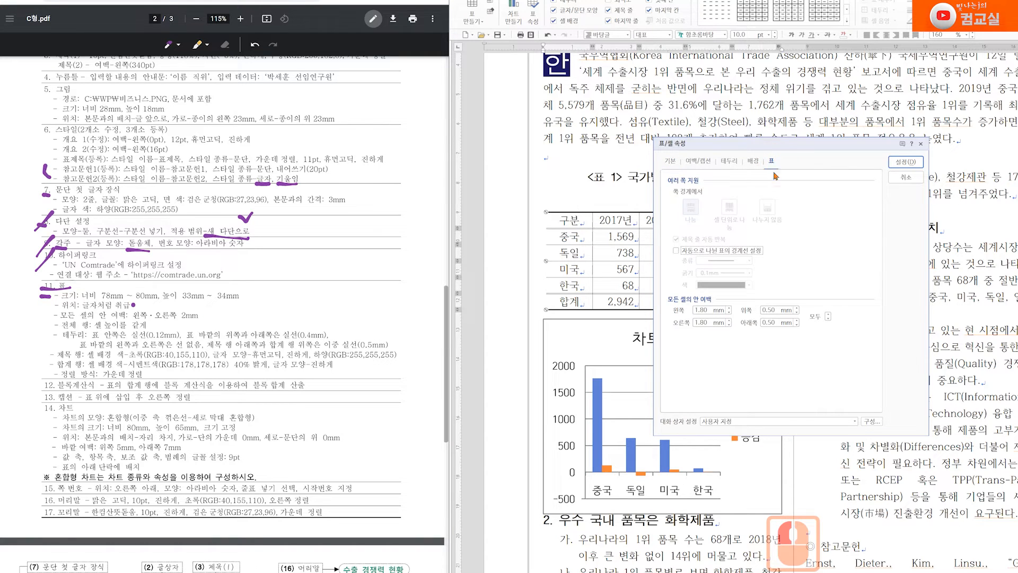
{"action": "left_click", "coordinate": [730, 307]}
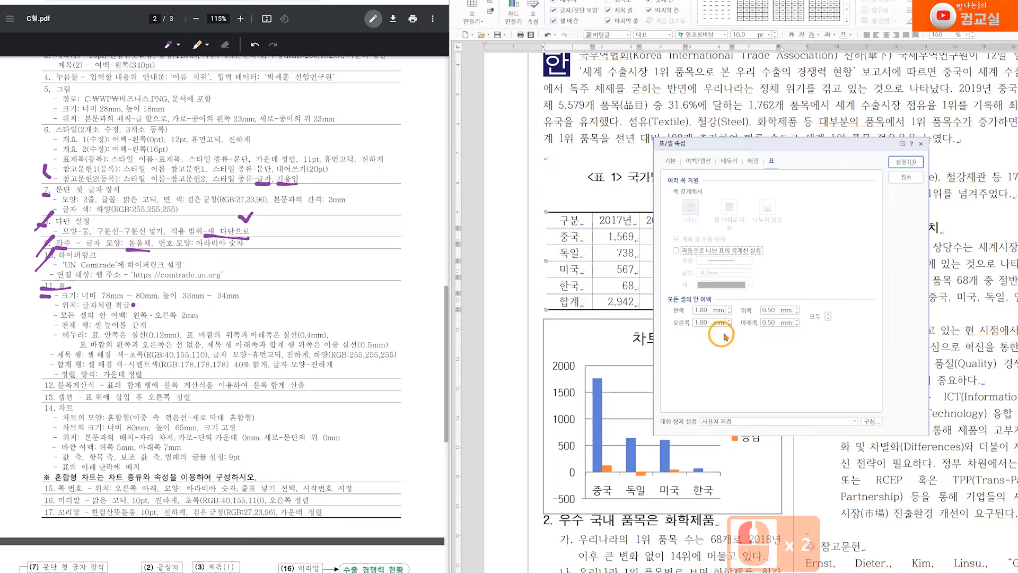
{"action": "double_click", "coordinate": [730, 320]}
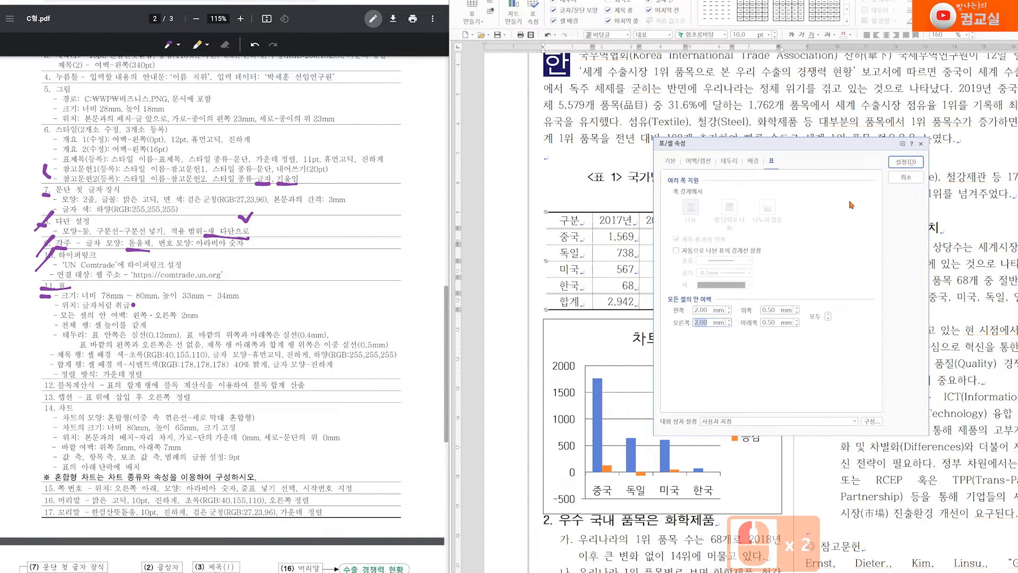
{"action": "left_click", "coordinate": [905, 162]}
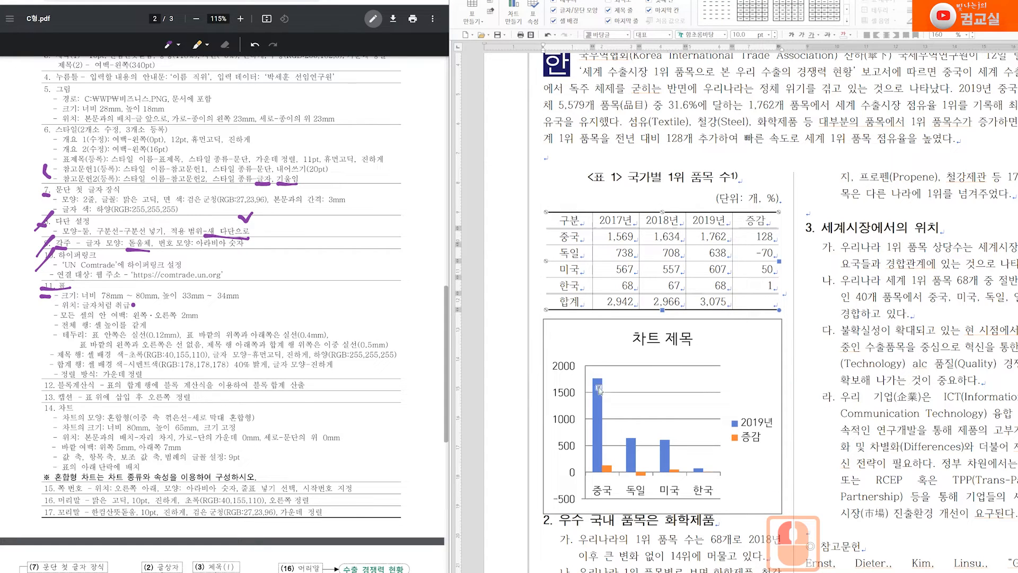
{"action": "left_click_drag", "start_coordinate": [36, 327], "coordinate": [49, 325]}
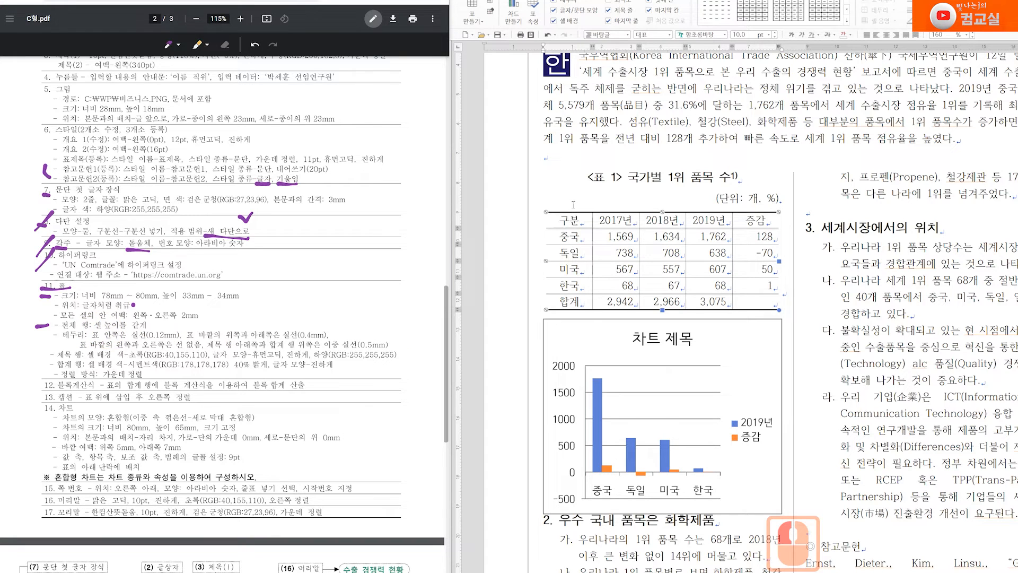
Undo an accidental layout shift and nudge the border between the 2019년 and 증감 columns
{"action": "left_click", "coordinate": [582, 231]}
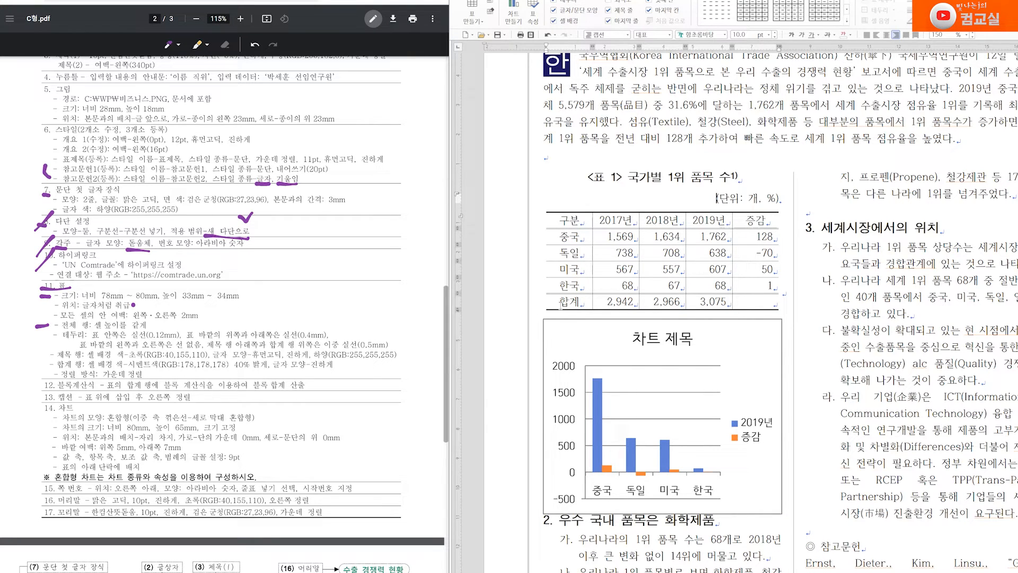
{"action": "left_click", "coordinate": [546, 156]}
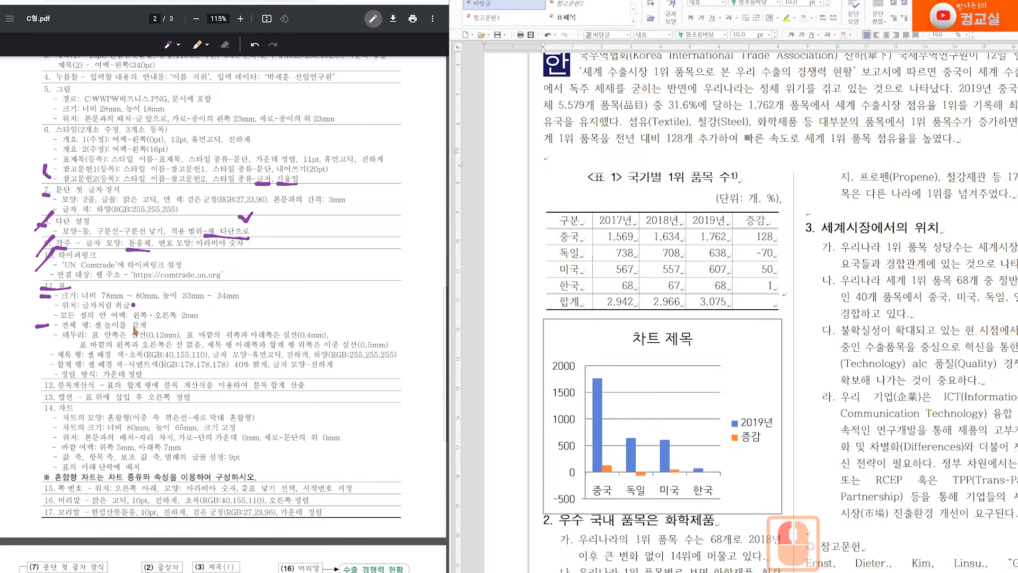
{"action": "left_click_drag", "start_coordinate": [147, 325], "coordinate": [145, 331]}
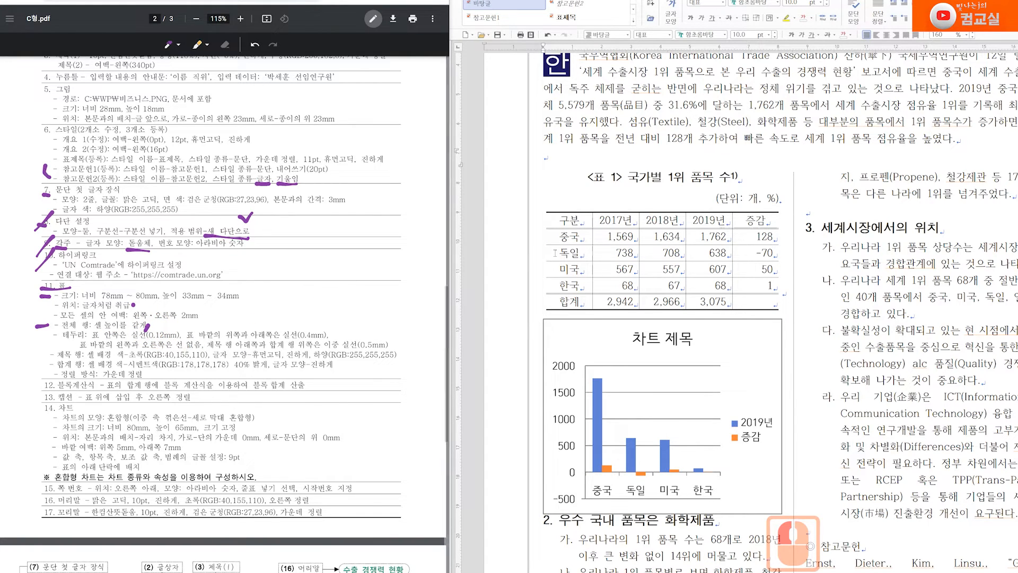
{"action": "left_click", "coordinate": [594, 224]}
{"action": "key", "text": "ctrl+z"}
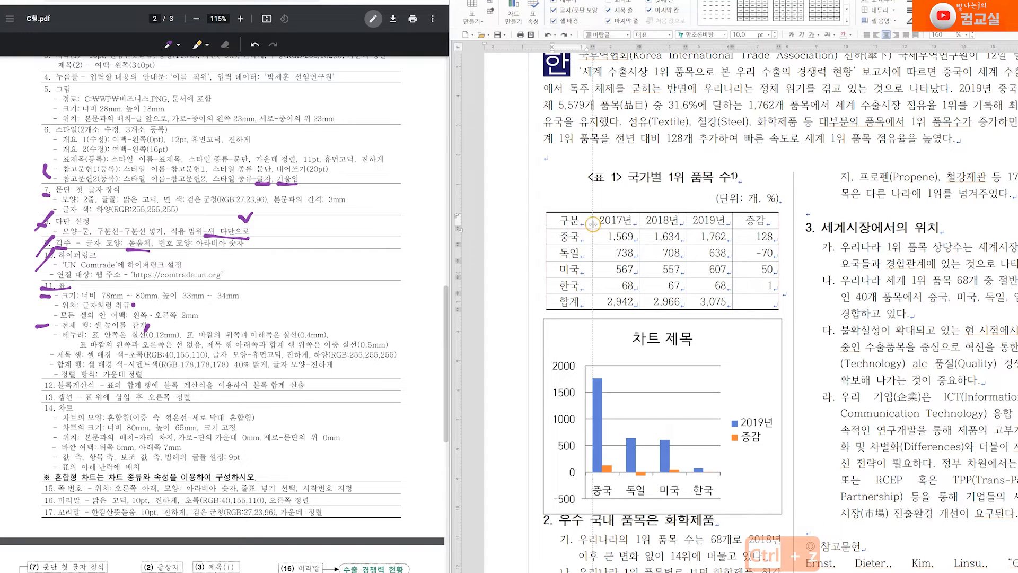
{"action": "left_click", "coordinate": [582, 225]}
{"action": "left_click", "coordinate": [749, 223]}
{"action": "key", "text": "ctrl+z"}
{"action": "left_click_drag", "start_coordinate": [734, 226], "coordinate": [738, 225]}
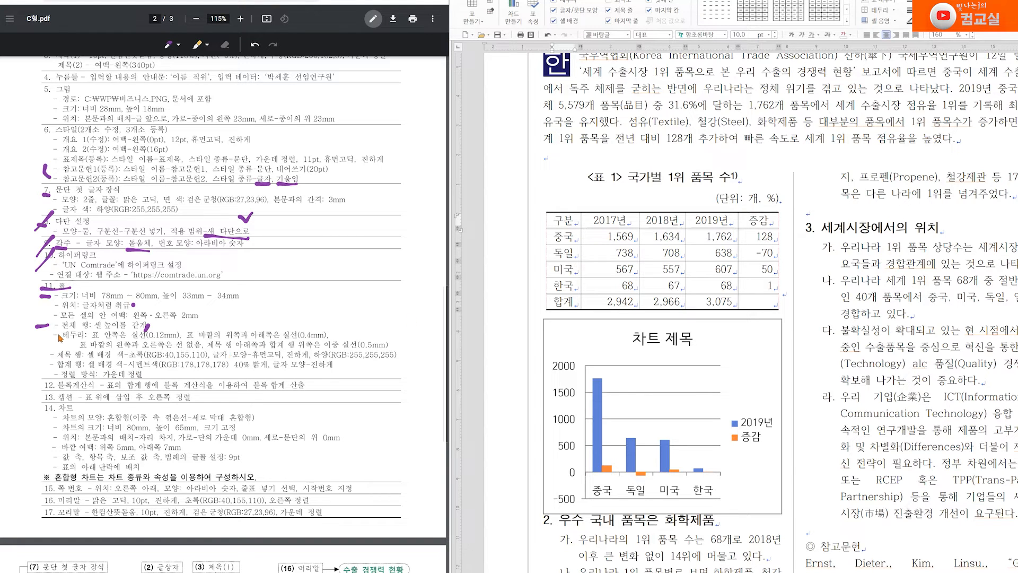
{"action": "left_click_drag", "start_coordinate": [58, 328], "coordinate": [49, 338]}
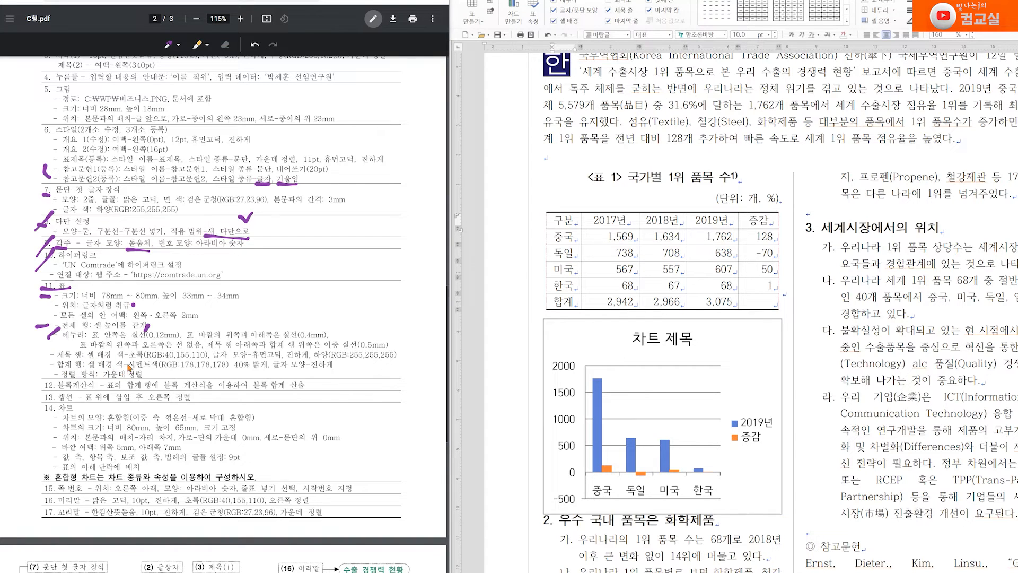
Select the header row from 구분 to 증감 and open 셀 테두리/배경 with C
{"action": "left_click_drag", "start_coordinate": [563, 220], "coordinate": [758, 219]}
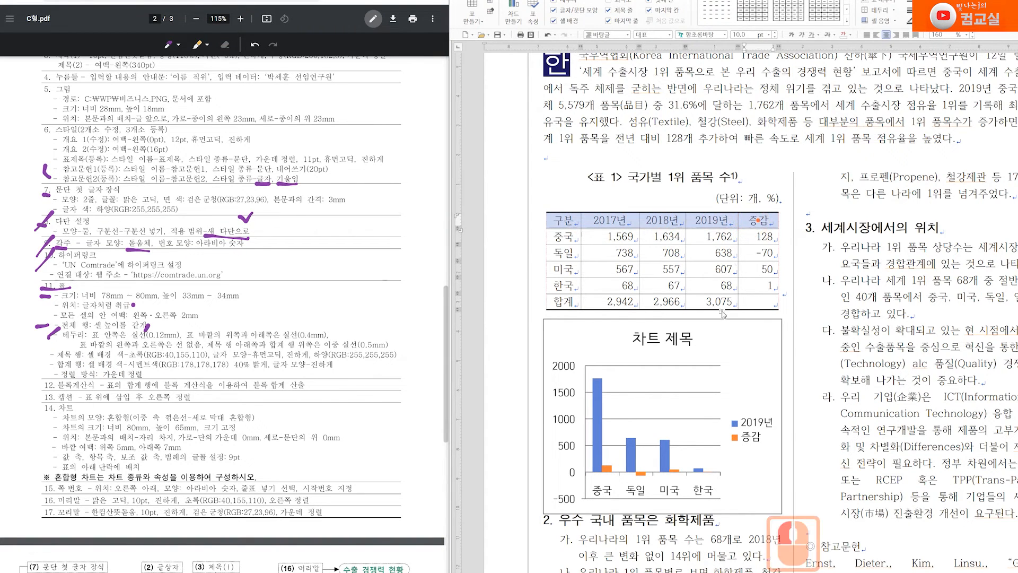
{"action": "left_click_drag", "start_coordinate": [563, 301], "coordinate": [764, 301]}
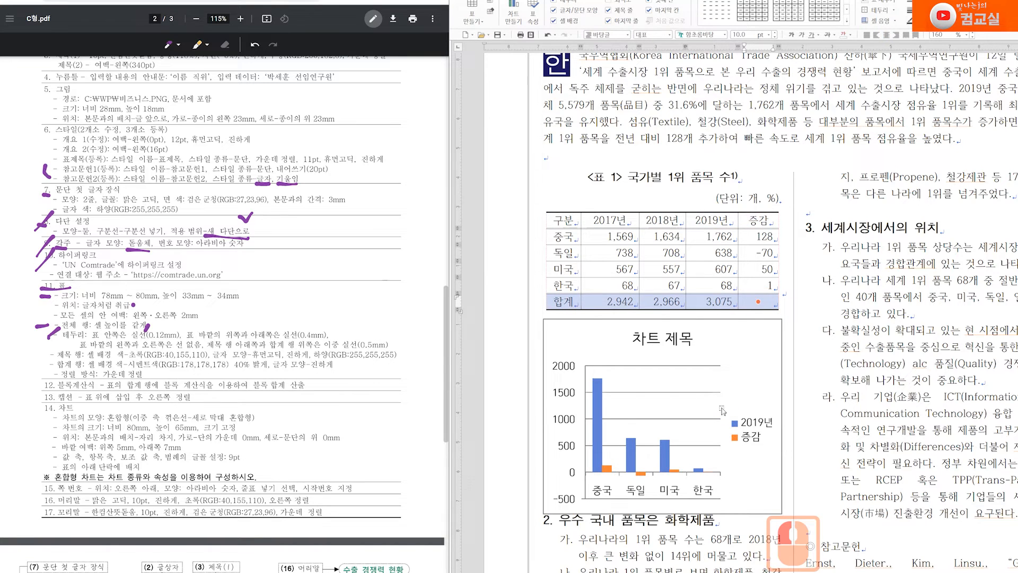
{"action": "left_click_drag", "start_coordinate": [563, 219], "coordinate": [759, 220]}
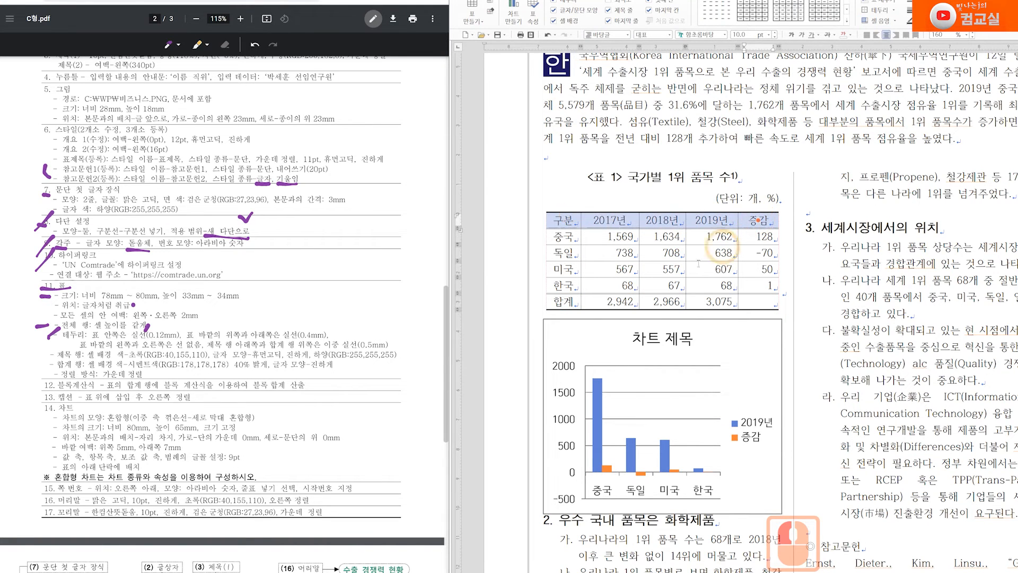
{"action": "key", "text": "c"}
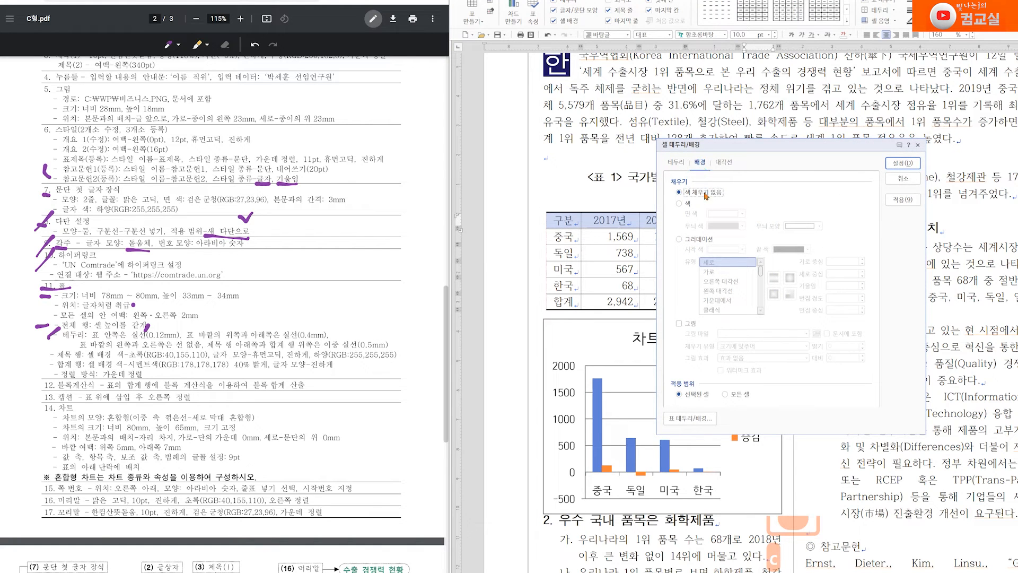
Fill the header row with green RGB(40,155,110) and apply it
{"action": "left_click", "coordinate": [679, 203]}
{"action": "left_click", "coordinate": [743, 214]}
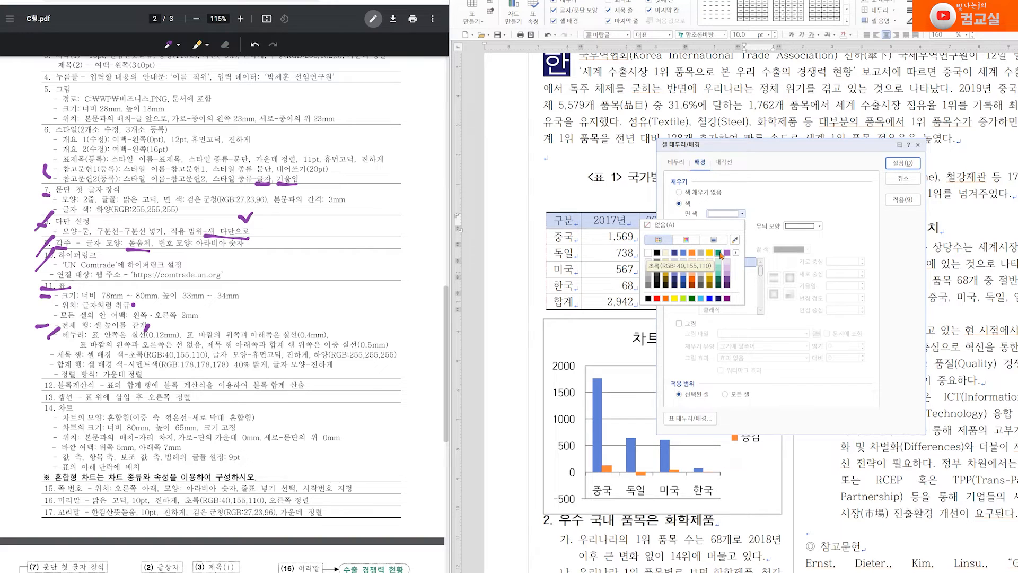
{"action": "left_click", "coordinate": [719, 253]}
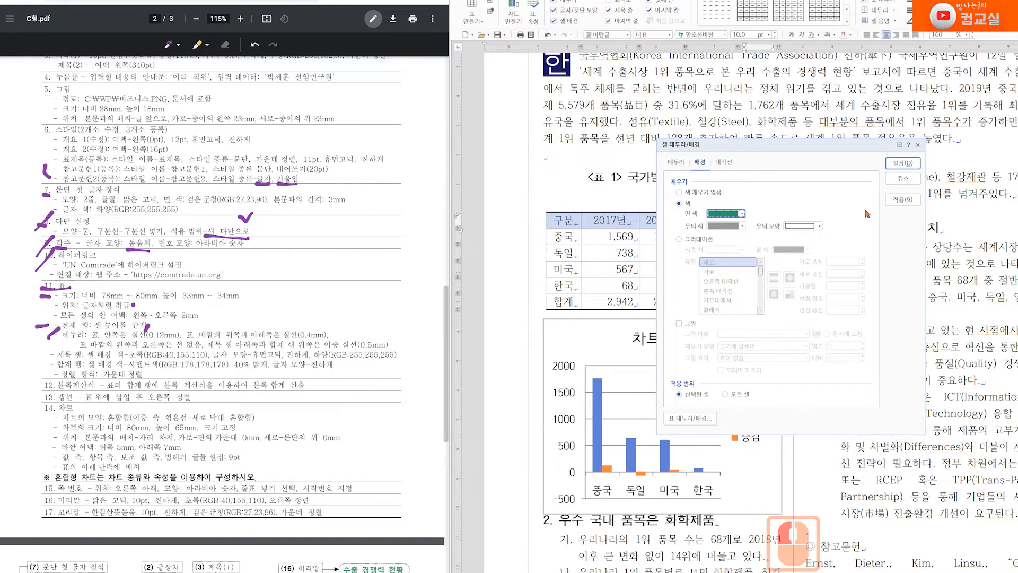
{"action": "left_click", "coordinate": [902, 162]}
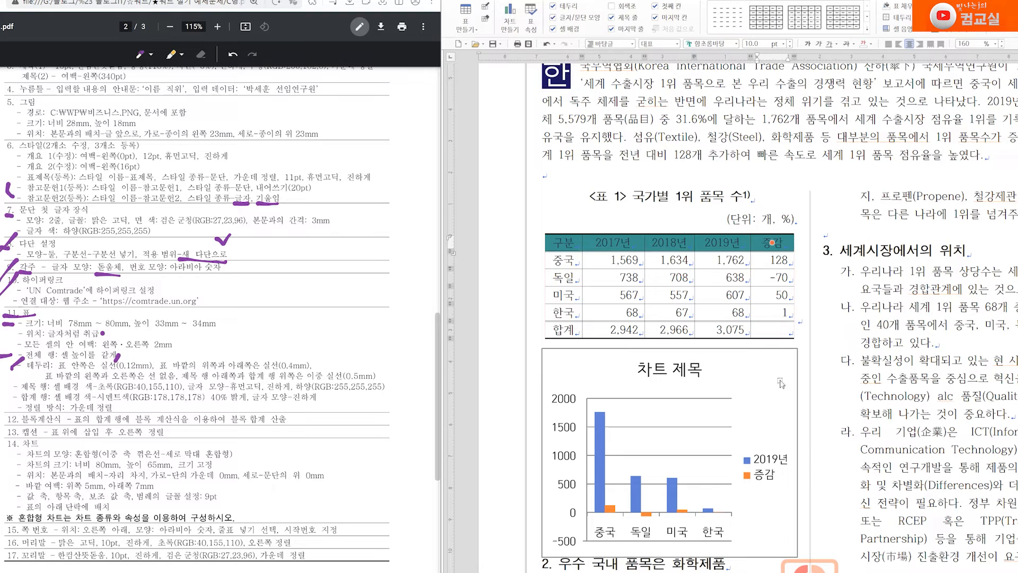
Make the header text 휴먼고딕, bold and white, then select the 합계 row
{"action": "left_click_drag", "start_coordinate": [188, 392], "coordinate": [229, 390]}
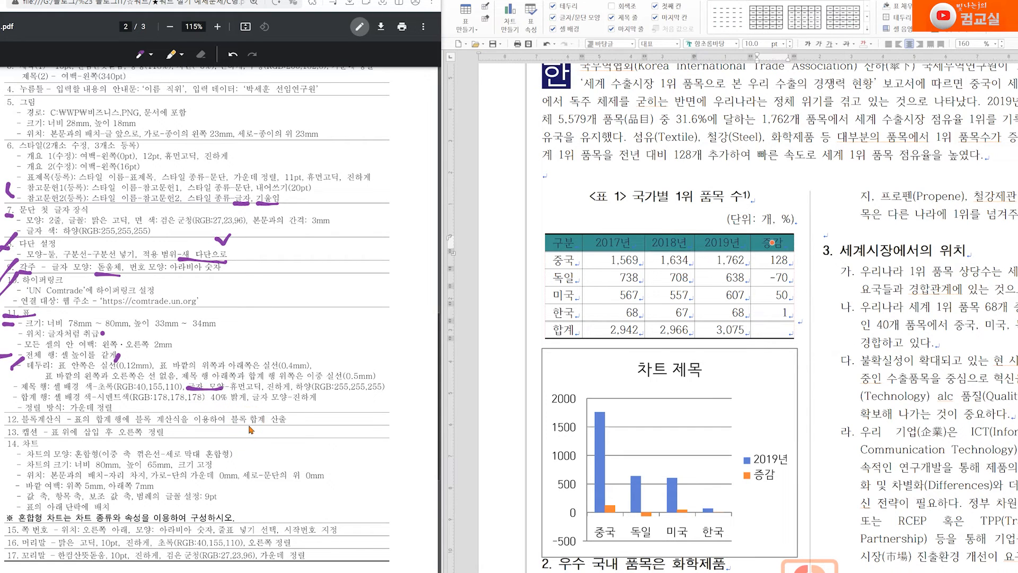
{"action": "left_click", "coordinate": [710, 43]}
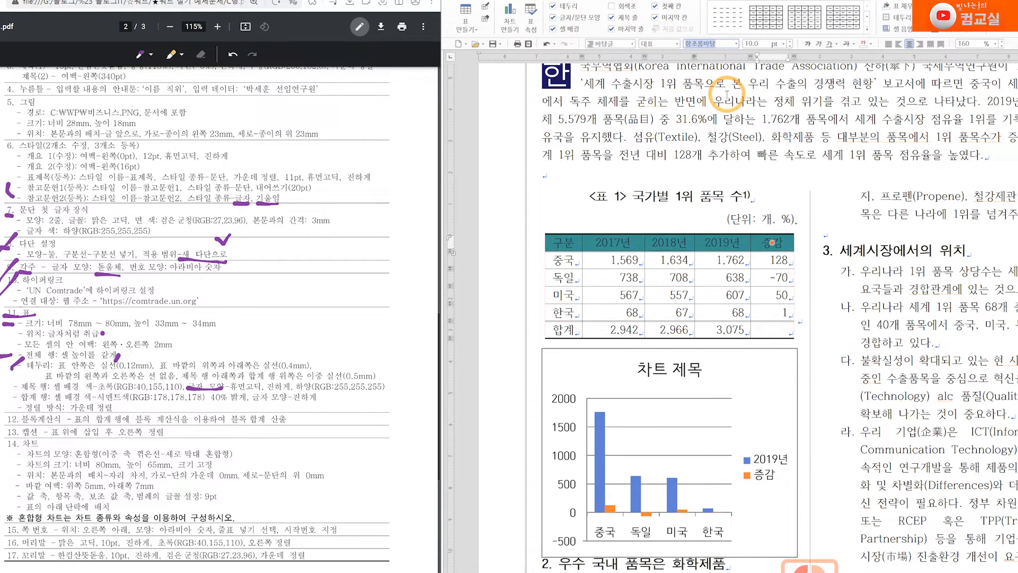
{"action": "type", "text": "휴먼고딕"}
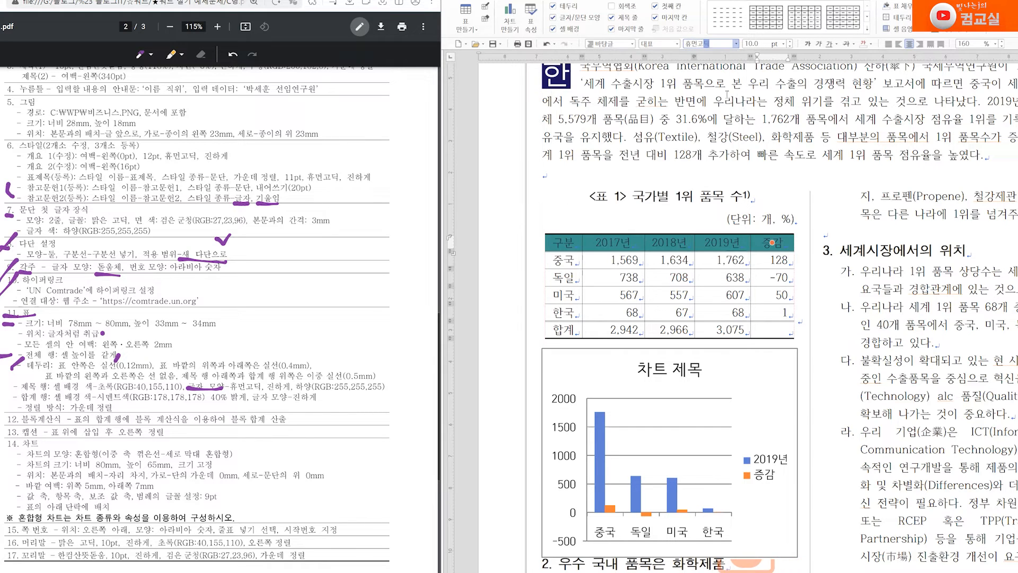
{"action": "key", "text": "Return"}
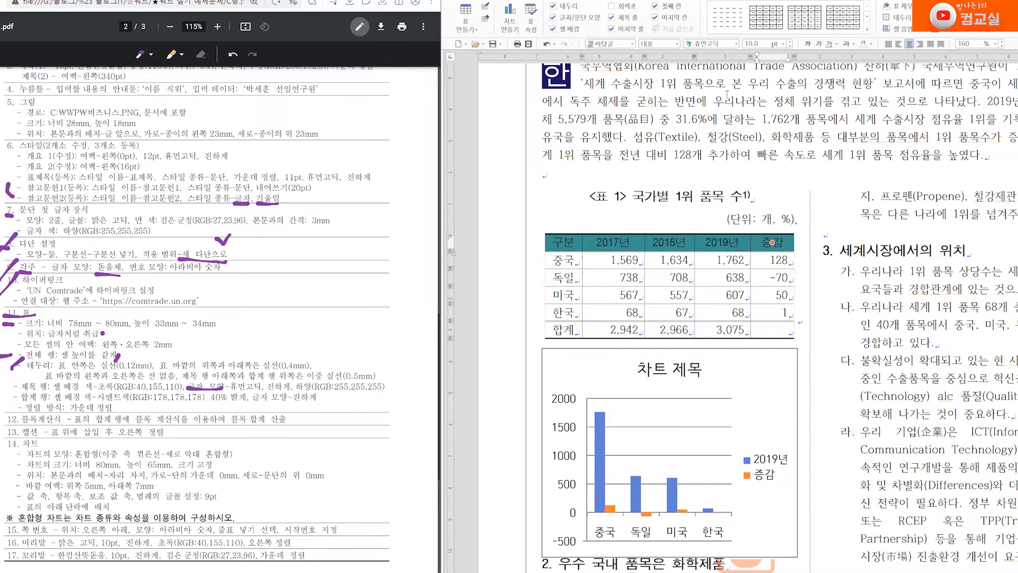
{"action": "left_click", "coordinate": [808, 44]}
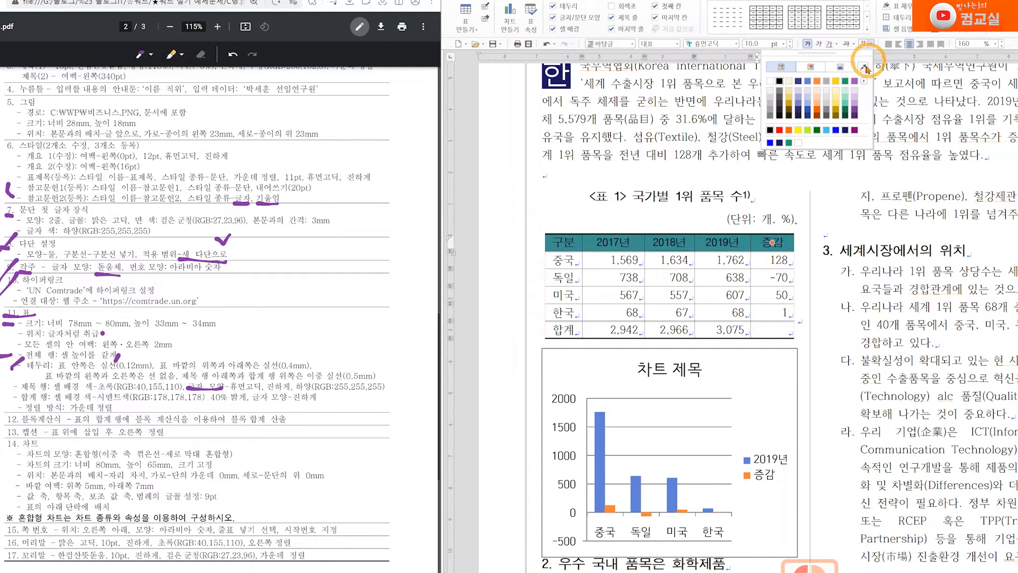
{"action": "left_click", "coordinate": [773, 82]}
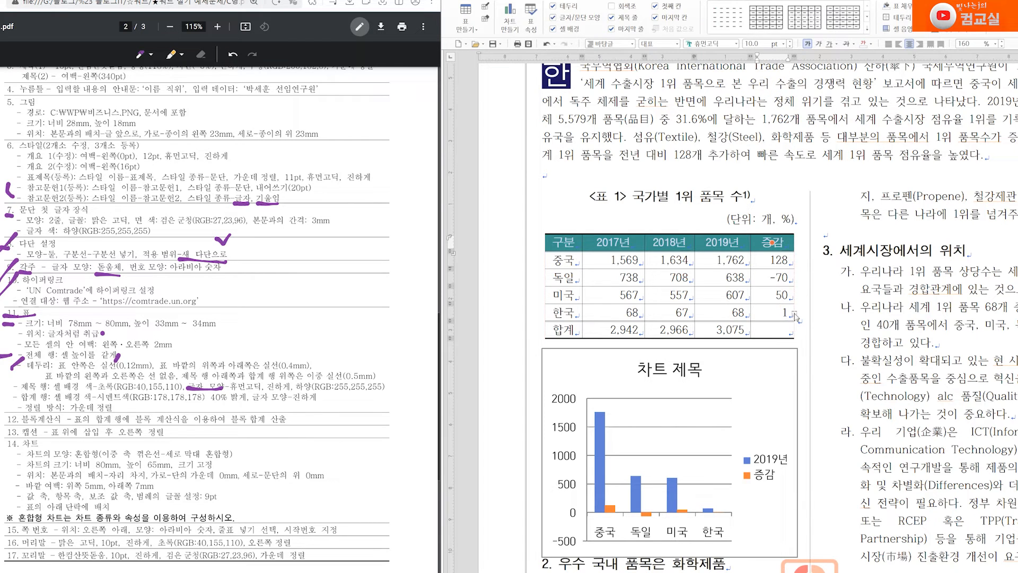
{"action": "left_click_drag", "start_coordinate": [560, 330], "coordinate": [775, 330]}
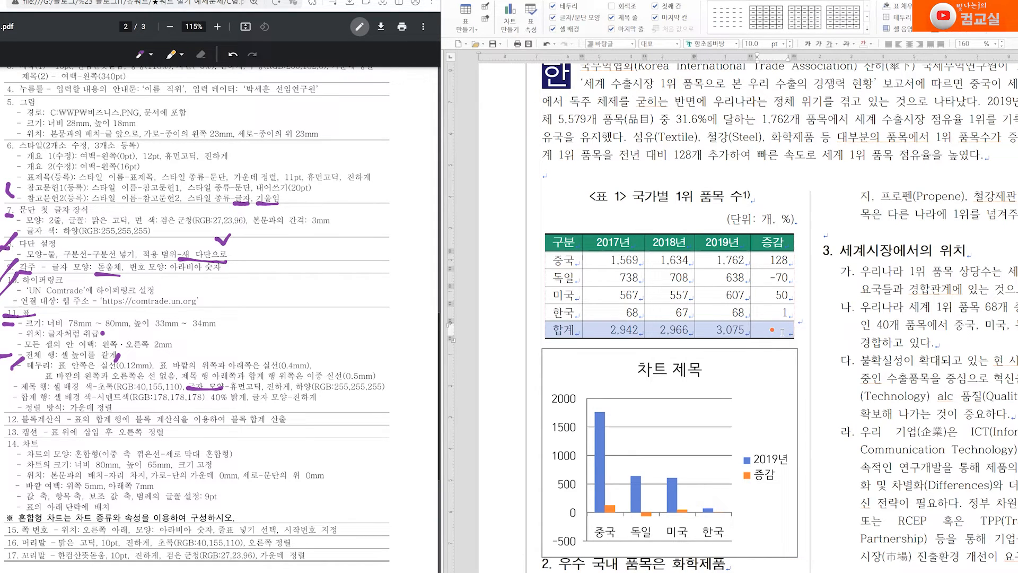
Set a solid colour fill for the 합계 row and show the palette to find 시멘트색 40% 밝게
{"action": "key", "text": "c"}
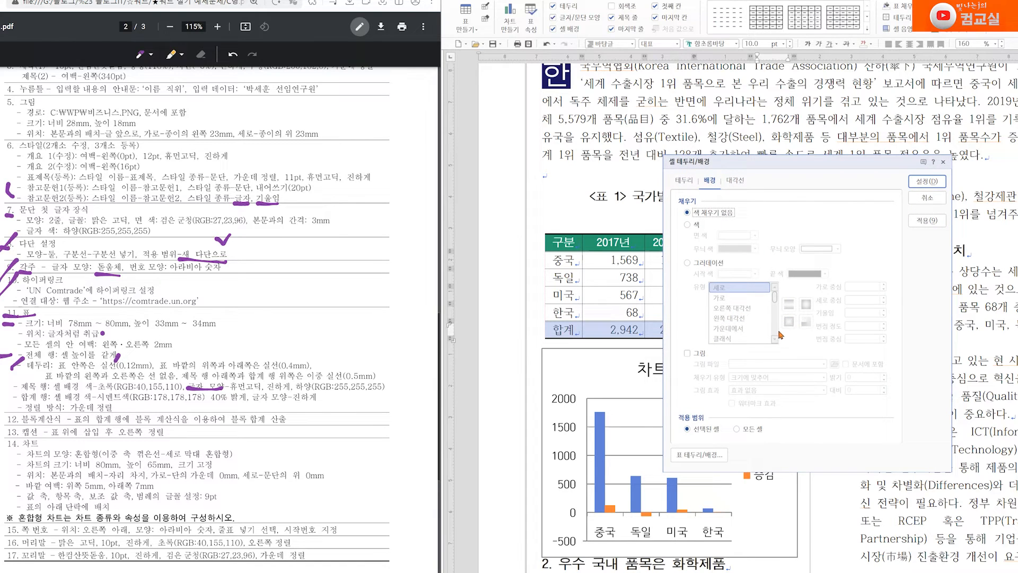
{"action": "left_click_drag", "start_coordinate": [113, 398], "coordinate": [144, 397]}
{"action": "left_click_drag", "start_coordinate": [209, 404], "coordinate": [249, 402]}
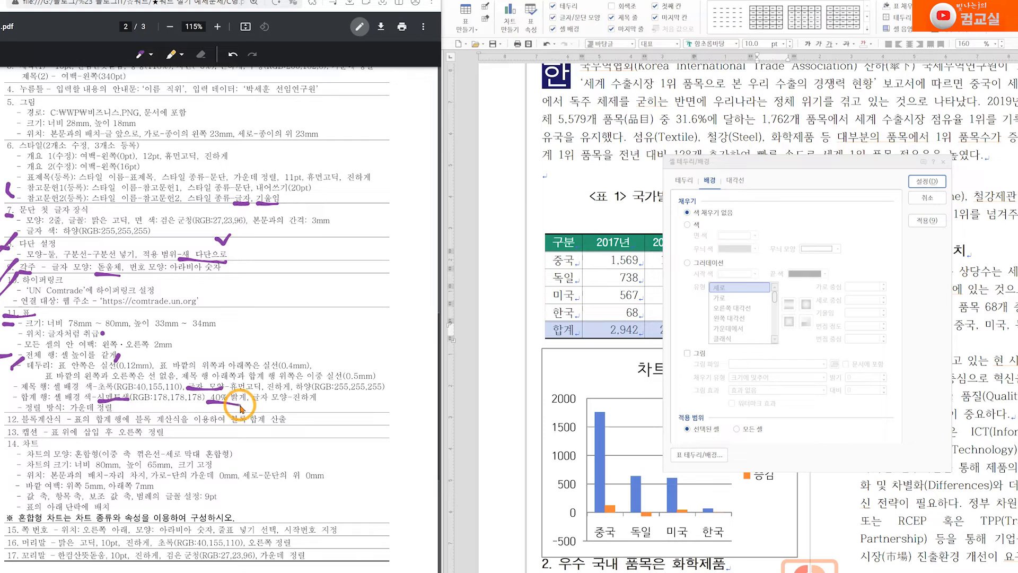
{"action": "left_click", "coordinate": [688, 225]}
{"action": "left_click", "coordinate": [756, 236]}
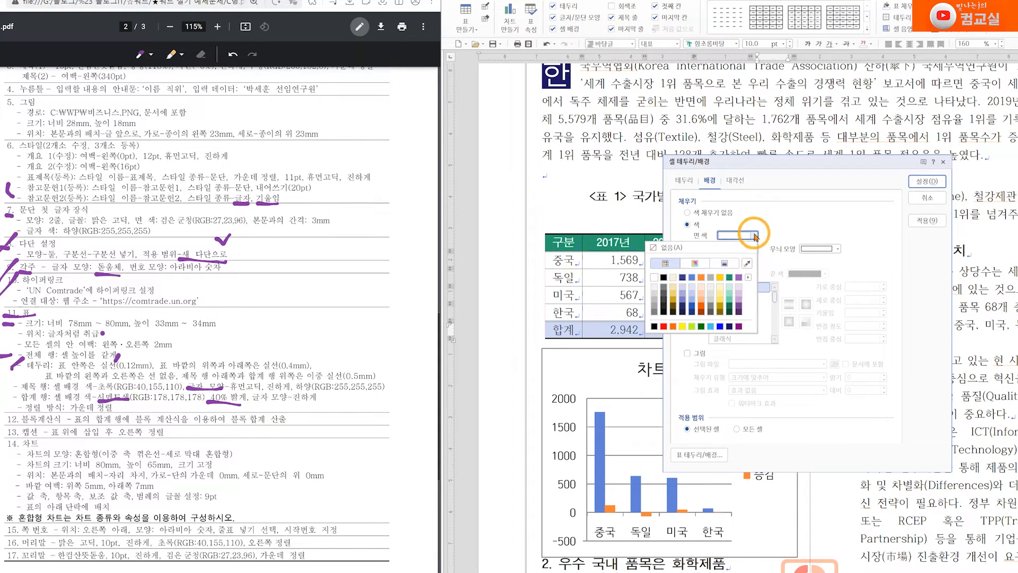
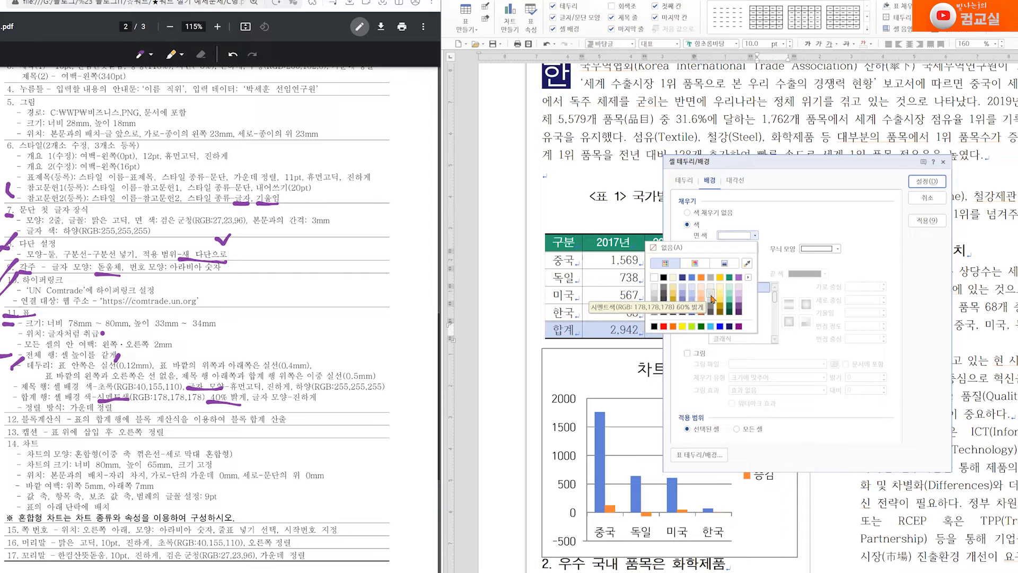
Fill the 합계 row with 시멘트색 40% 밝게 light grey and apply it
{"action": "left_click", "coordinate": [711, 301]}
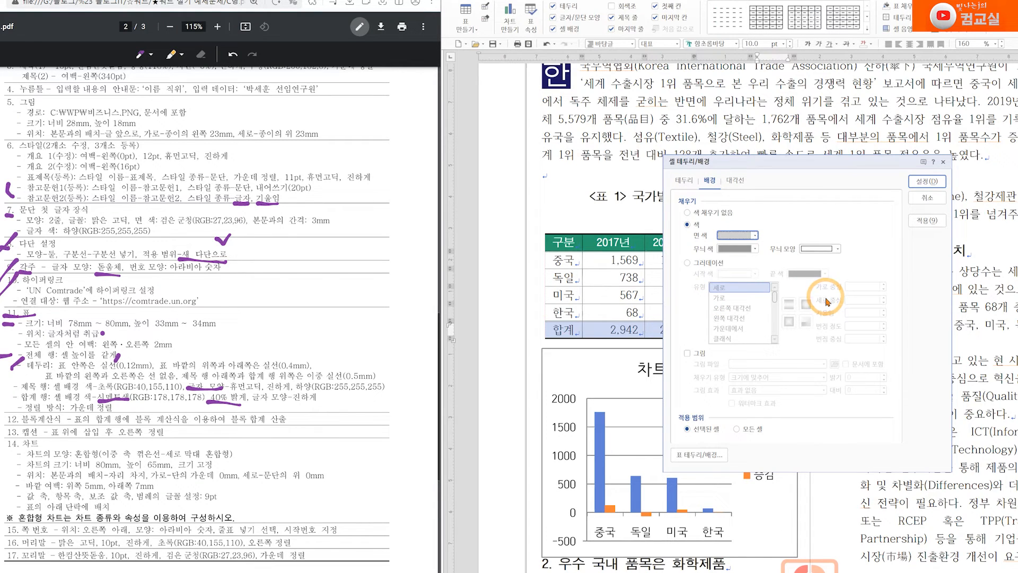
{"action": "left_click", "coordinate": [923, 181]}
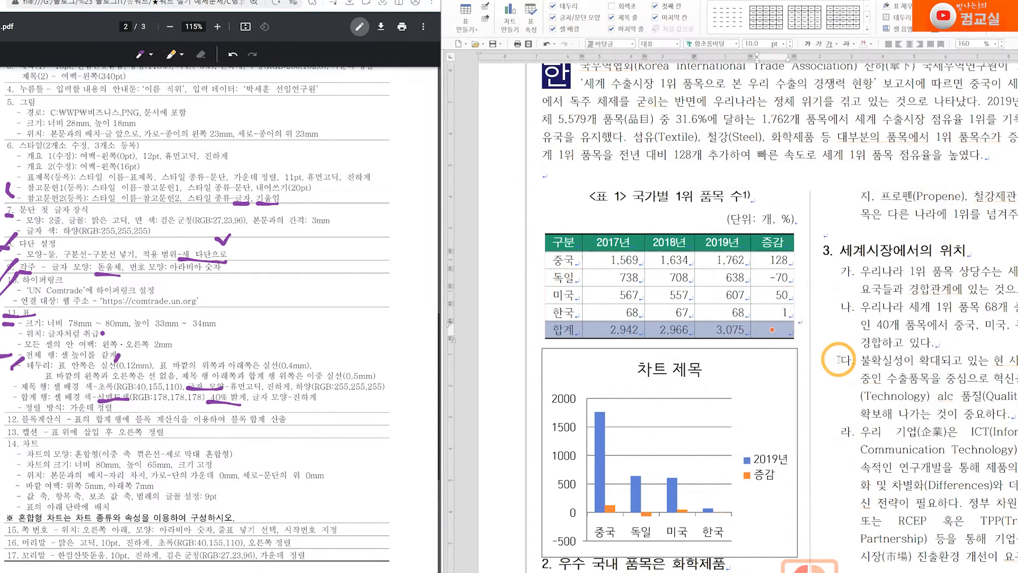
Make the 합계 row text bold, then select the table as an object
{"action": "left_click", "coordinate": [808, 44]}
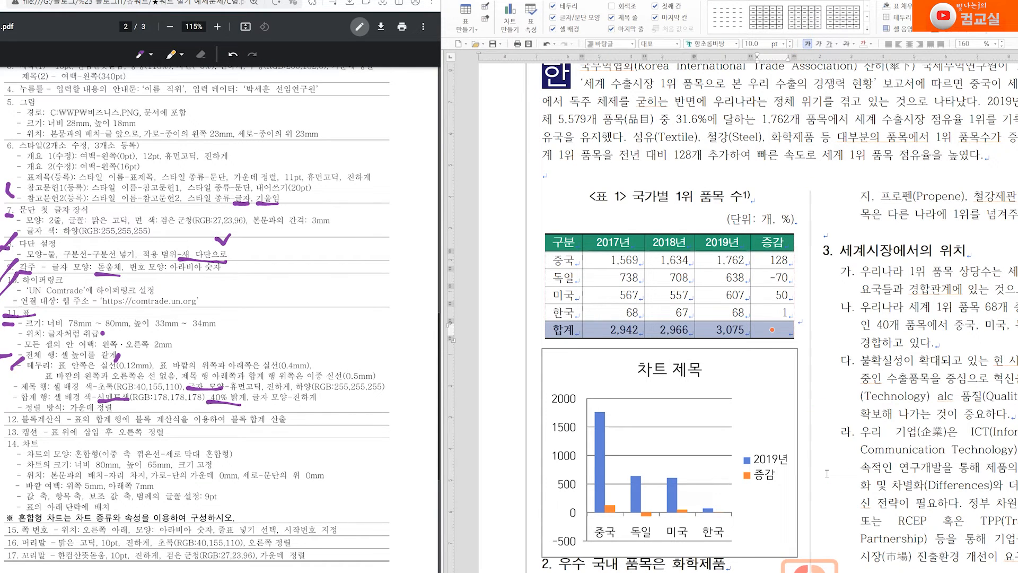
{"action": "left_click_drag", "start_coordinate": [3, 407], "coordinate": [125, 411]}
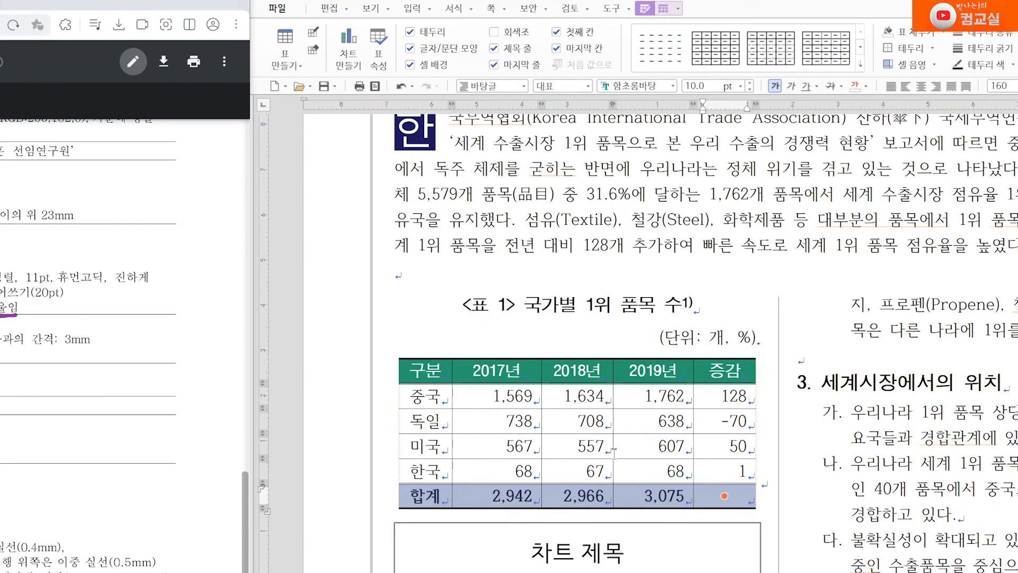
{"action": "left_click_drag", "start_coordinate": [421, 379], "coordinate": [710, 489]}
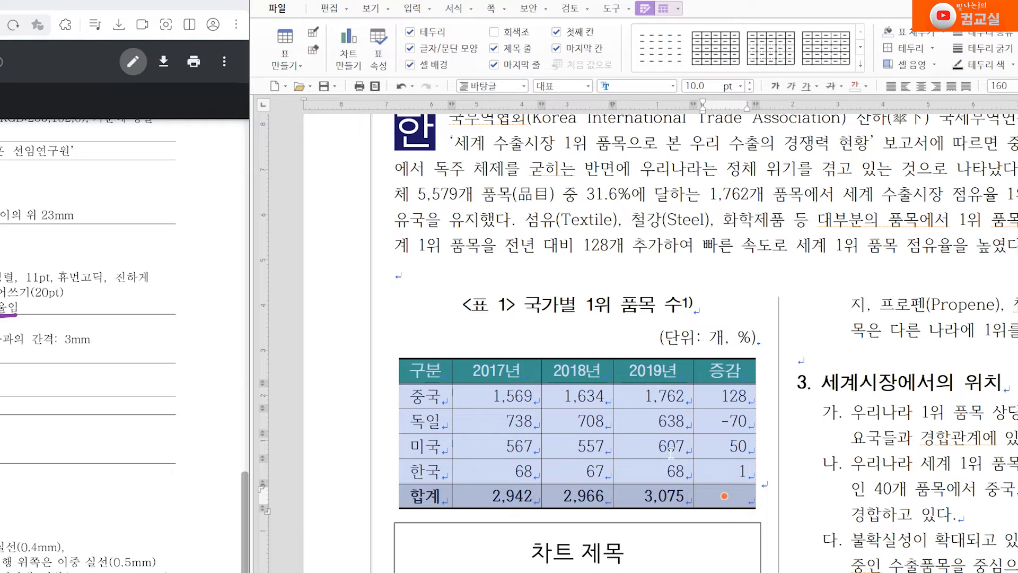
{"action": "left_click_drag", "start_coordinate": [654, 445], "coordinate": [670, 450]}
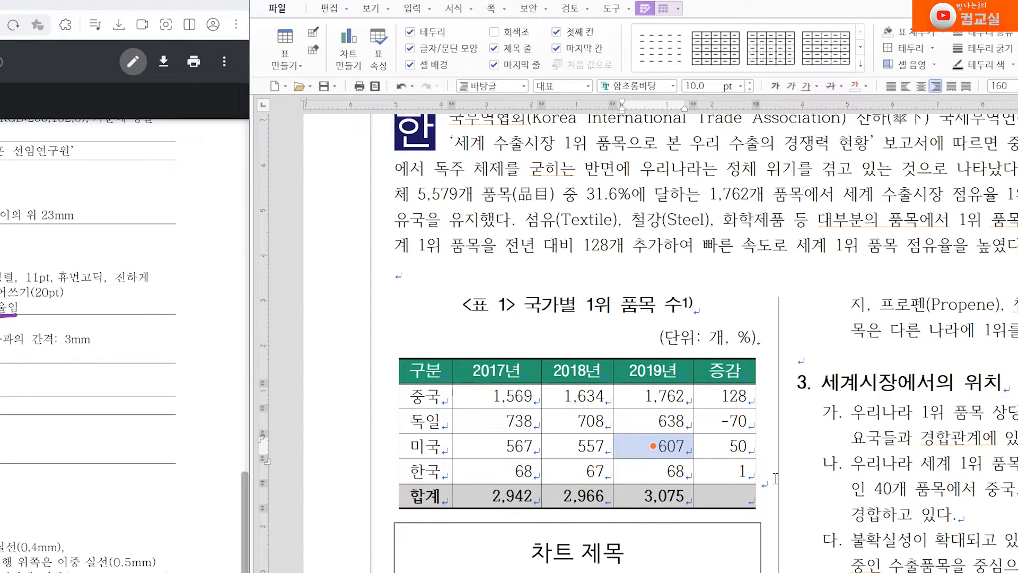
{"action": "left_click", "coordinate": [767, 484]}
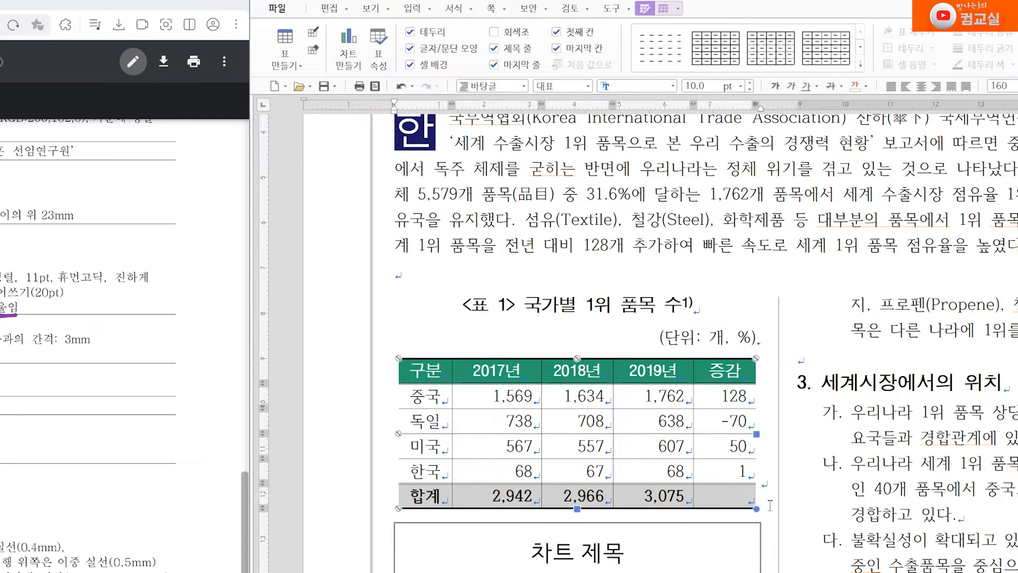
{"action": "left_click", "coordinate": [724, 526]}
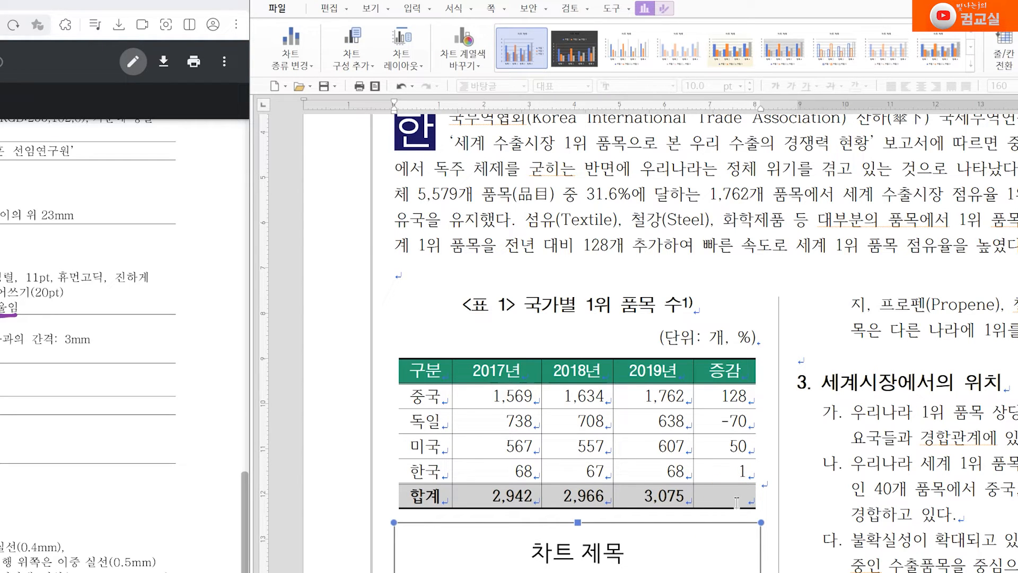
Centre the table's paragraph horizontally on the page
{"action": "left_click", "coordinate": [742, 496]}
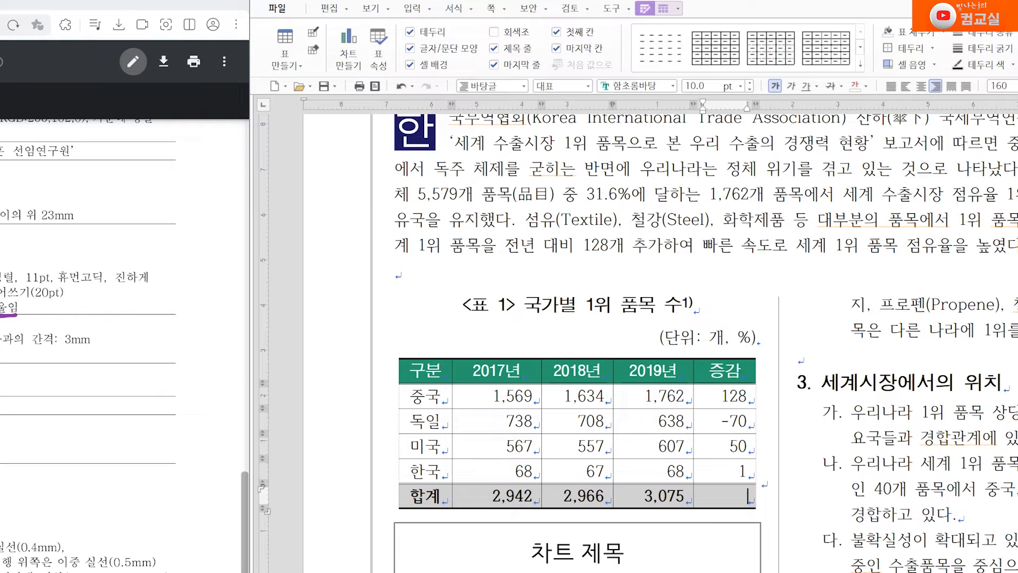
{"action": "left_click", "coordinate": [761, 480]}
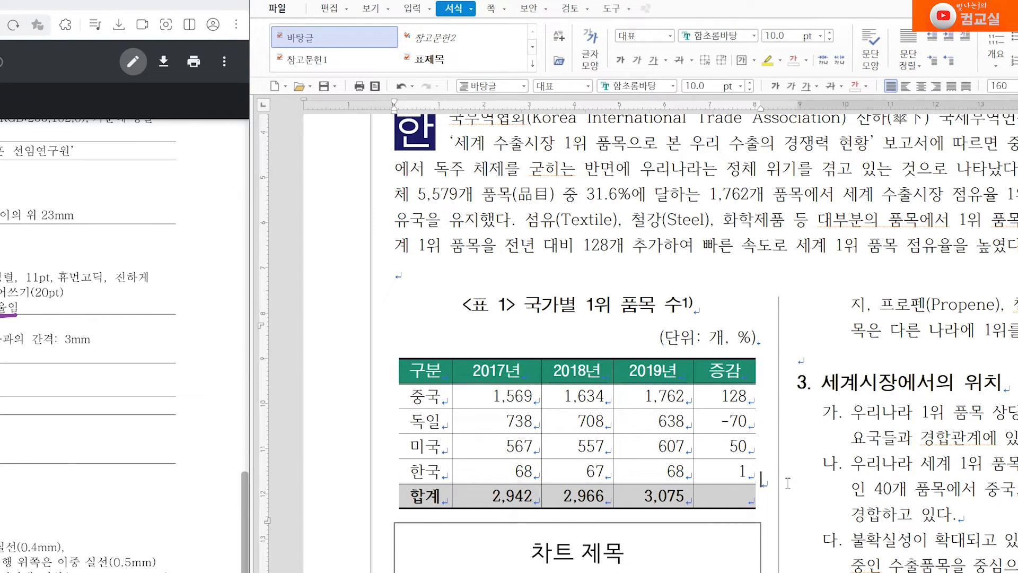
{"action": "left_click", "coordinate": [921, 86]}
{"action": "left_click", "coordinate": [923, 87]}
{"action": "left_click", "coordinate": [892, 86]}
{"action": "left_click", "coordinate": [926, 85]}
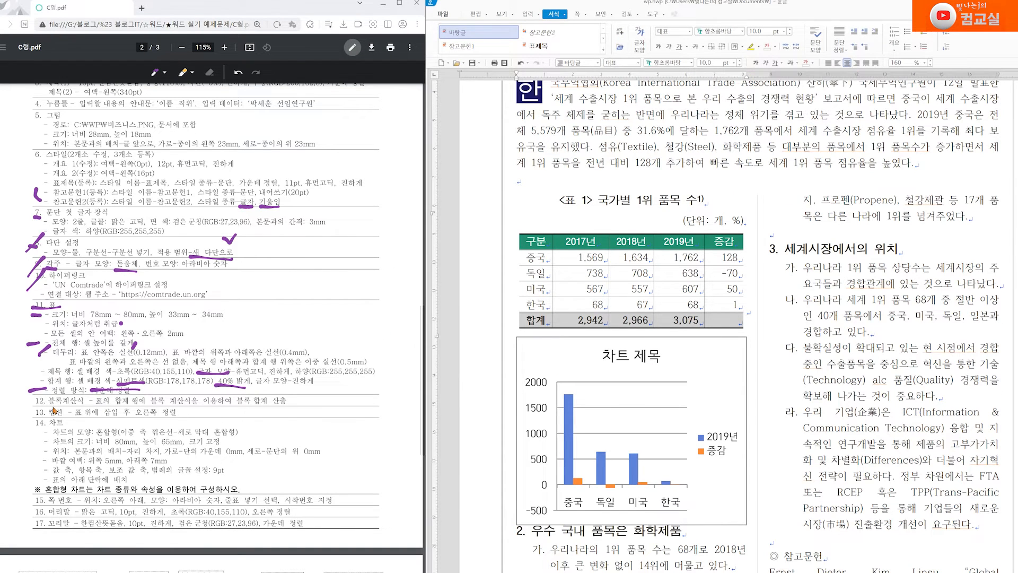
Mark the block-calculation, chart and caption items as done in the spec
{"action": "left_click_drag", "start_coordinate": [49, 398], "coordinate": [24, 413]}
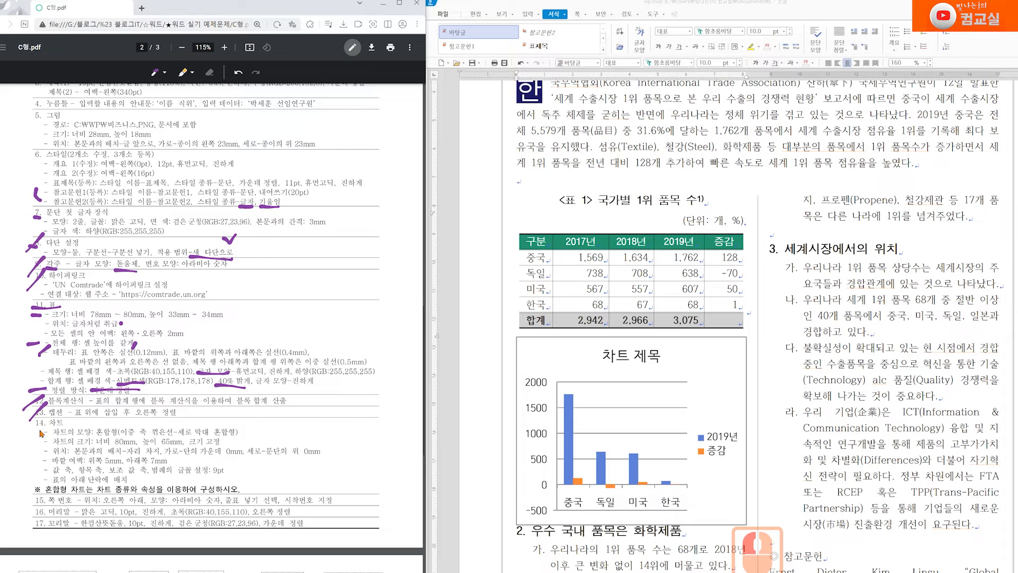
{"action": "left_click", "coordinate": [36, 431]}
{"action": "left_click", "coordinate": [36, 441]}
{"action": "left_click", "coordinate": [35, 452]}
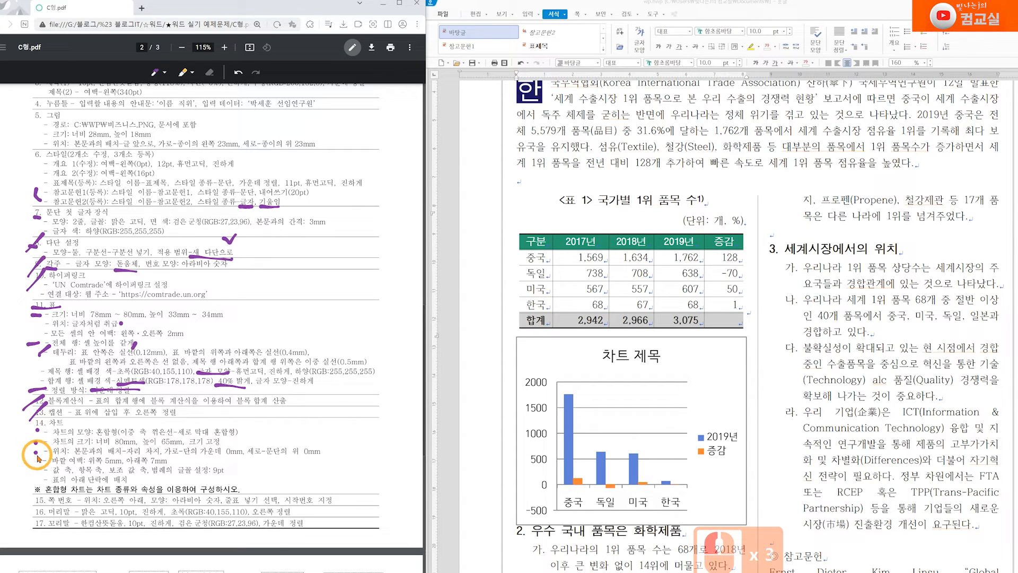
{"action": "left_click_drag", "start_coordinate": [106, 418], "coordinate": [158, 411]}
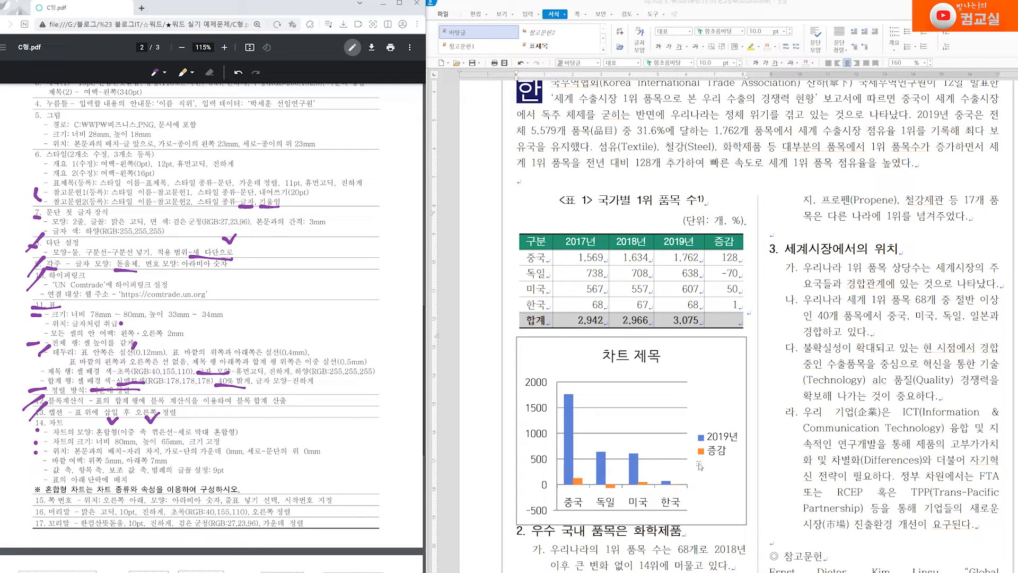
Select the chart and its blue 2019년 bar series
{"action": "left_click", "coordinate": [580, 483]}
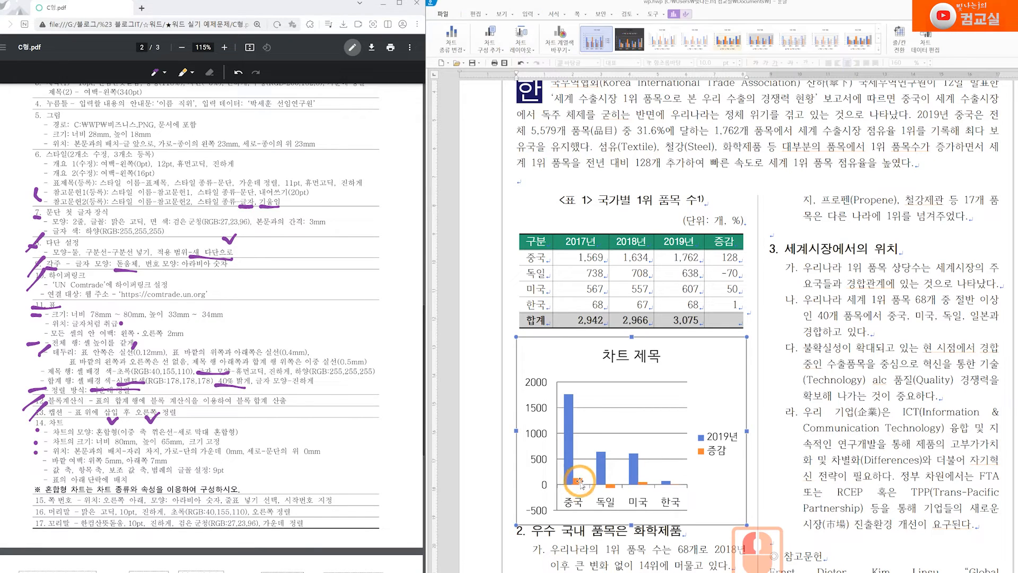
{"action": "left_click", "coordinate": [577, 481]}
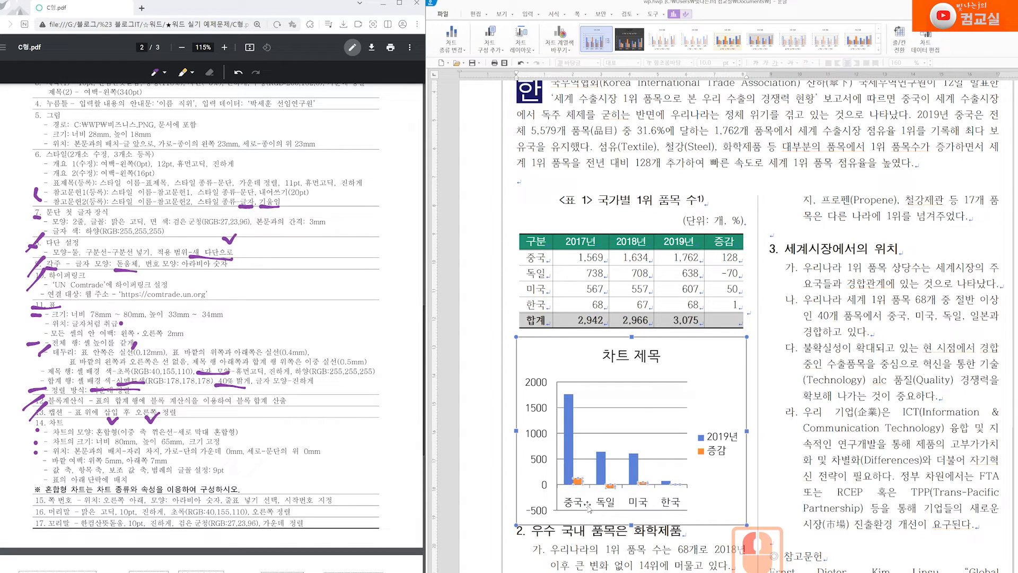
{"action": "left_click", "coordinate": [570, 436]}
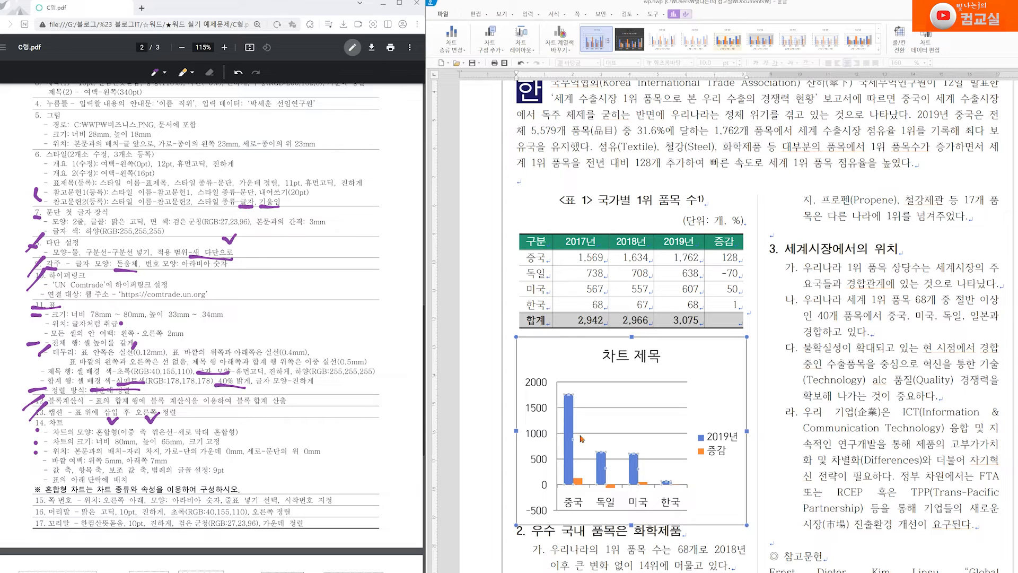
Open the chart's Object Properties and switch them to the 증감 series
{"action": "double_click", "coordinate": [569, 426]}
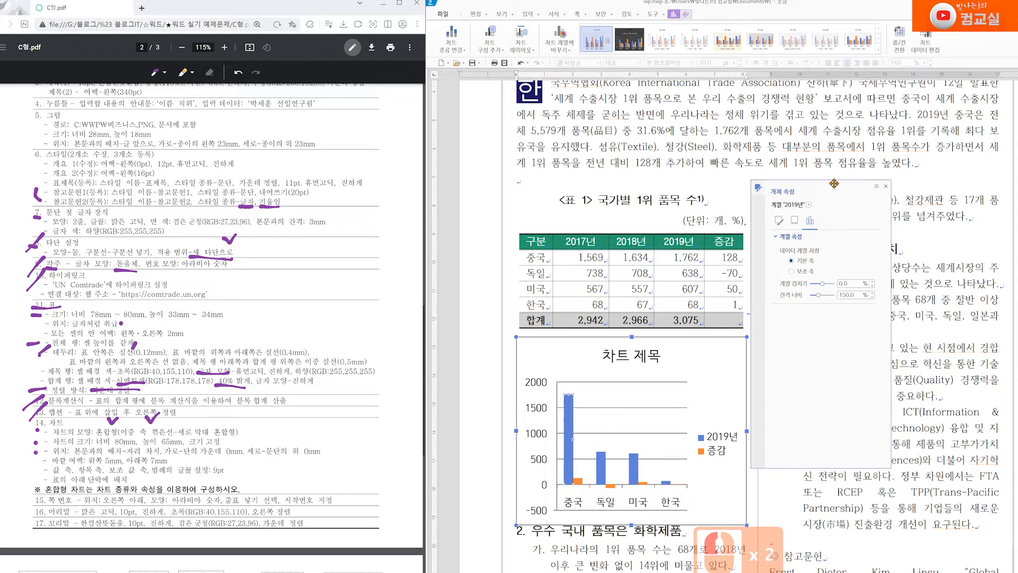
{"action": "left_click_drag", "start_coordinate": [841, 200], "coordinate": [836, 253]}
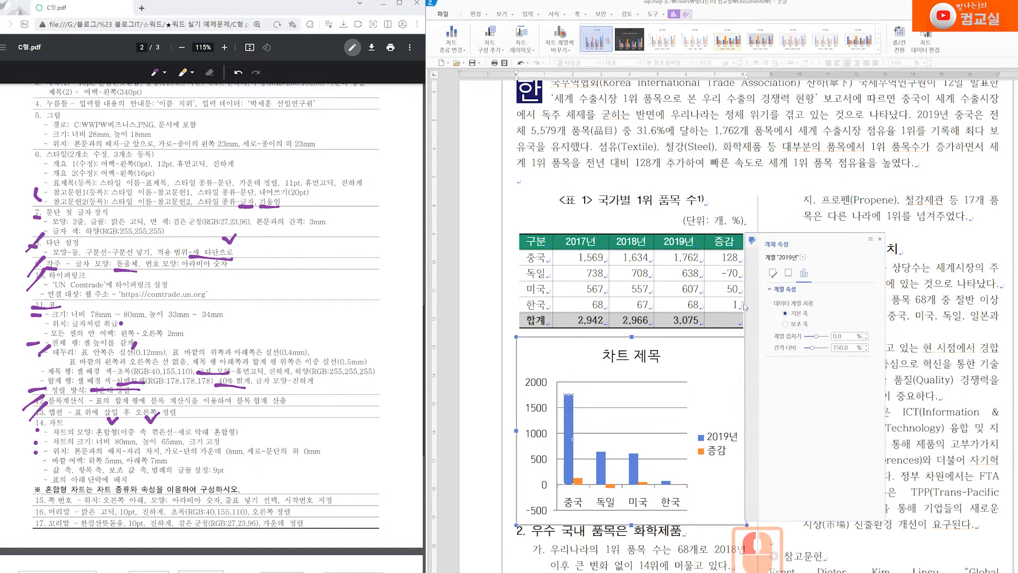
{"action": "left_click", "coordinate": [802, 257]}
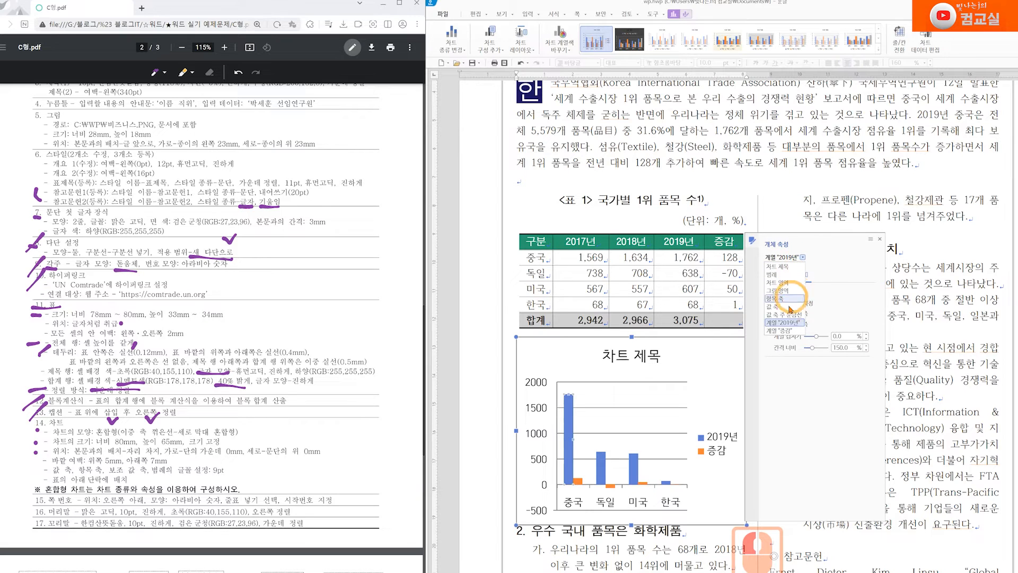
{"action": "left_click", "coordinate": [779, 330]}
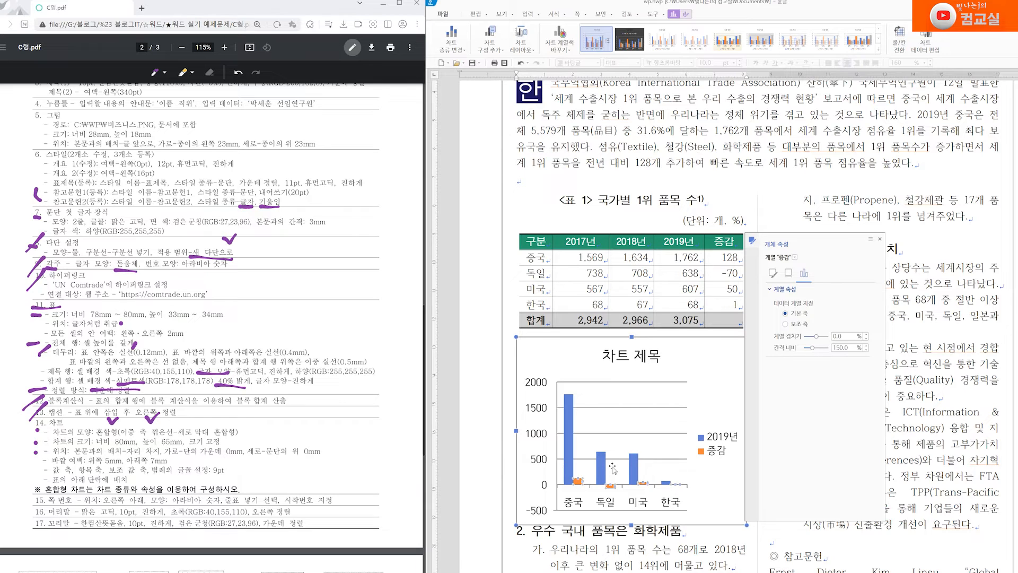
Change the 증감 series chart type to Line with Markers
{"action": "left_click", "coordinate": [467, 50]}
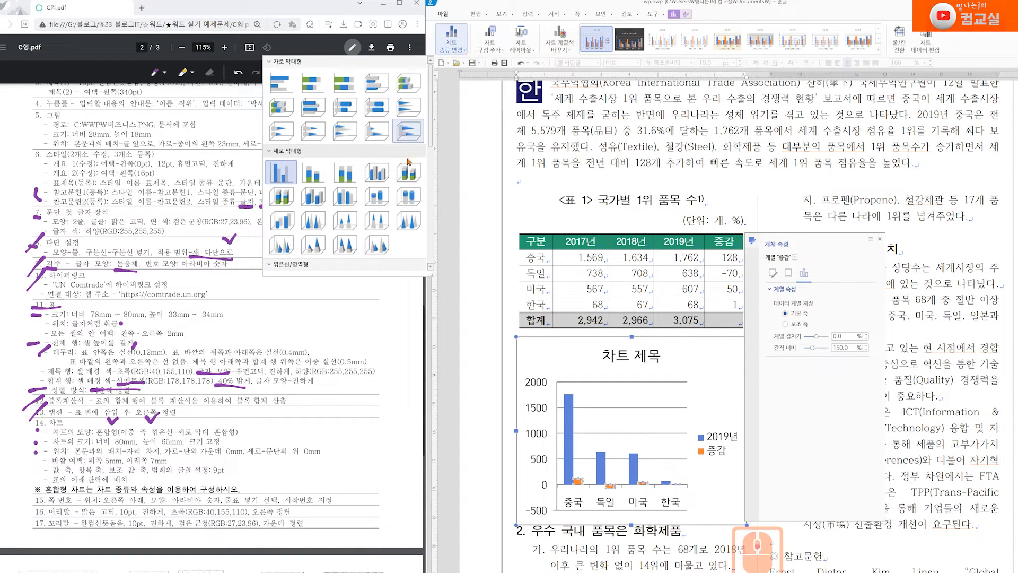
{"action": "scroll", "coordinate": [407, 189], "scroll_direction": "down", "scroll_amount": 4}
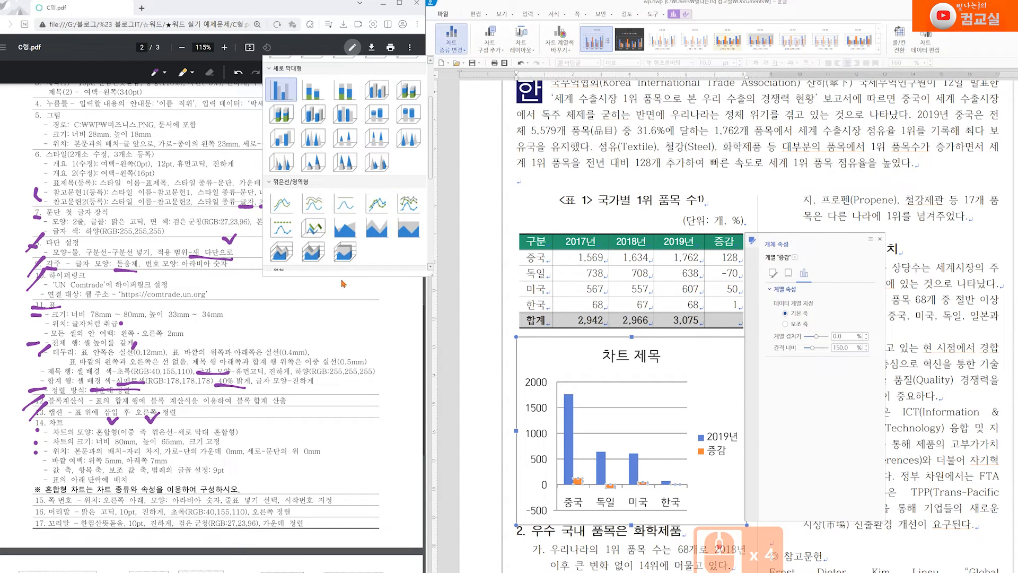
{"action": "left_click", "coordinate": [276, 244]}
{"action": "scroll", "coordinate": [289, 366], "scroll_direction": "down", "scroll_amount": 4}
{"action": "scroll", "coordinate": [289, 366], "scroll_direction": "down", "scroll_amount": 5}
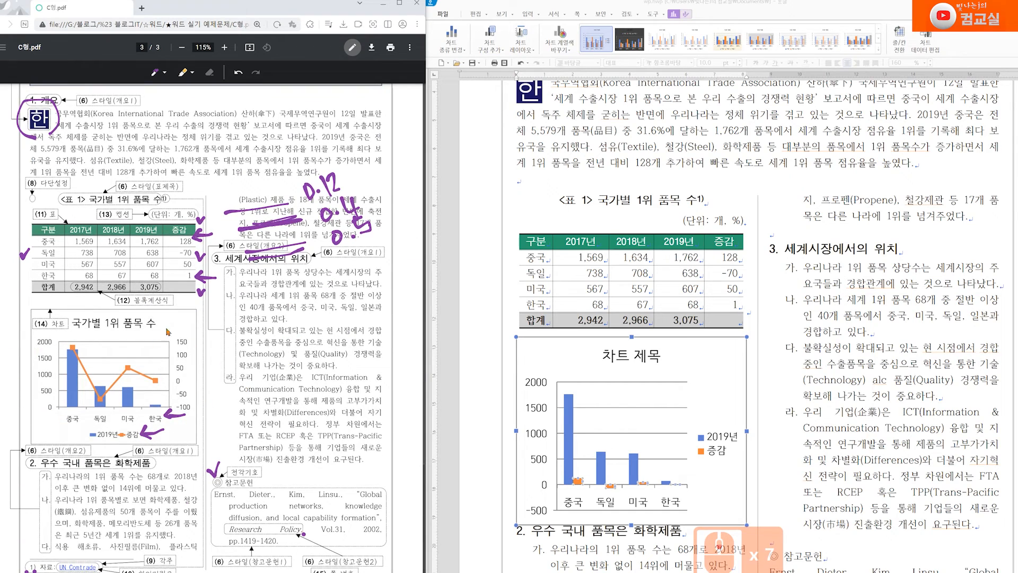
{"action": "left_click_drag", "start_coordinate": [144, 348], "coordinate": [140, 366]}
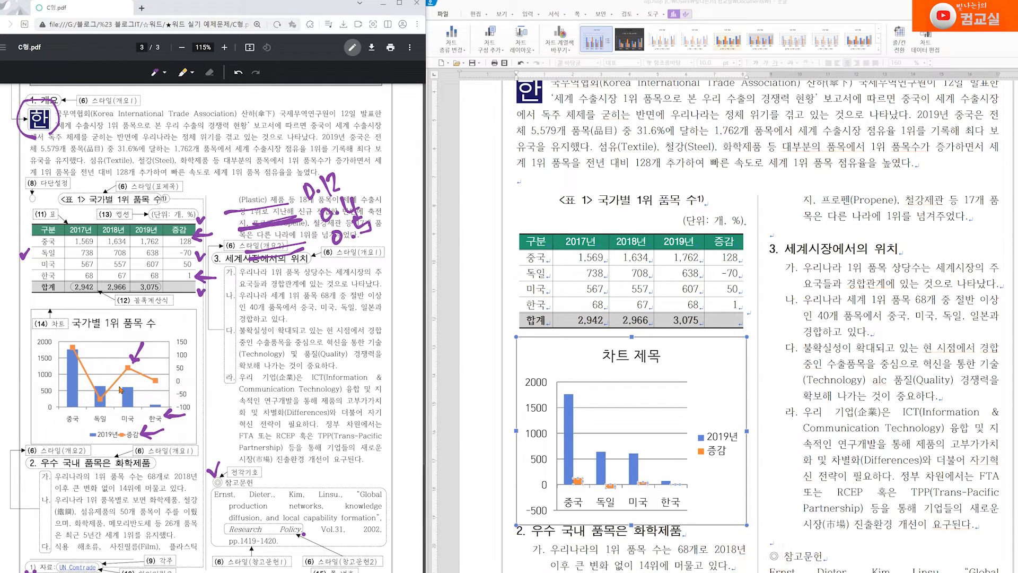
{"action": "left_click", "coordinate": [464, 52]}
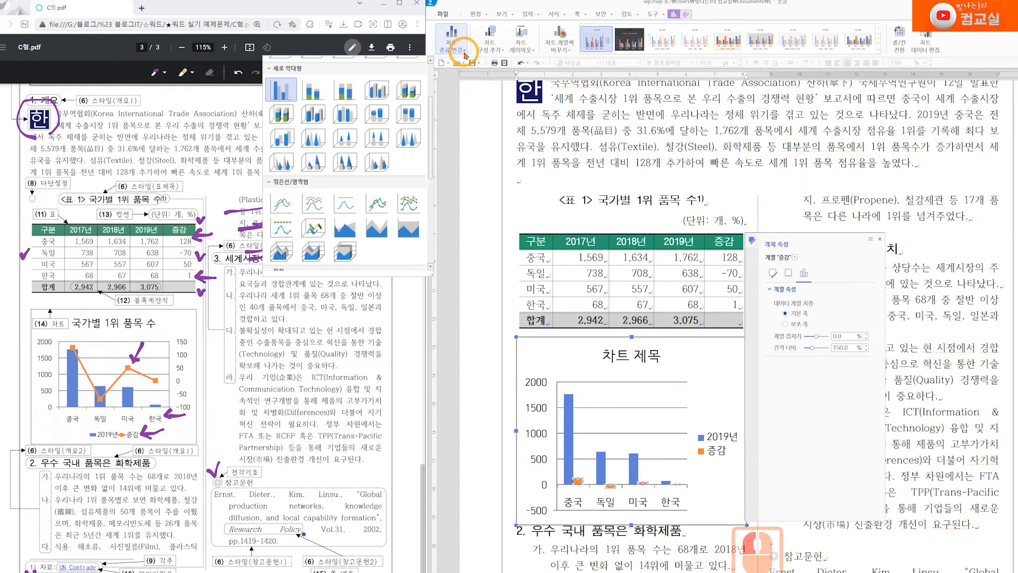
{"action": "left_click", "coordinate": [380, 207]}
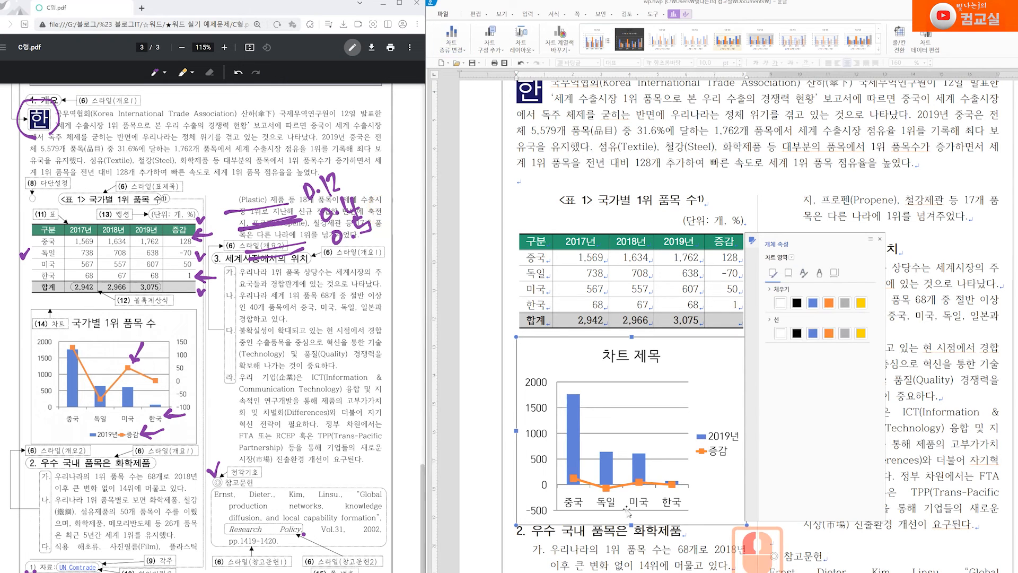
Plot the 증감 series on the secondary axis (보조 축)
{"action": "left_click", "coordinate": [36, 361]}
{"action": "left_click", "coordinate": [192, 334]}
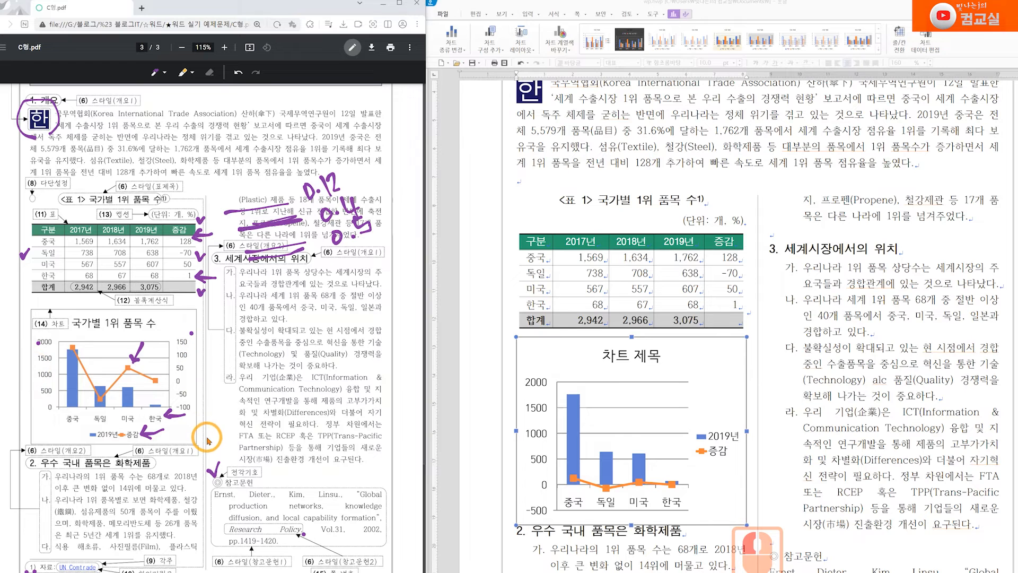
{"action": "left_click", "coordinate": [639, 491]}
{"action": "left_click", "coordinate": [607, 487]}
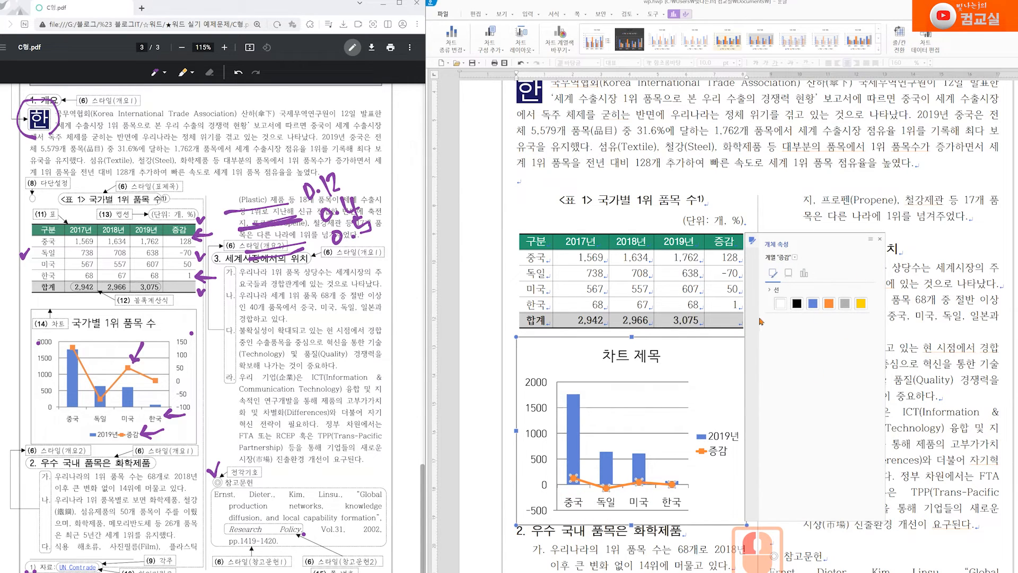
{"action": "left_click", "coordinate": [804, 273]}
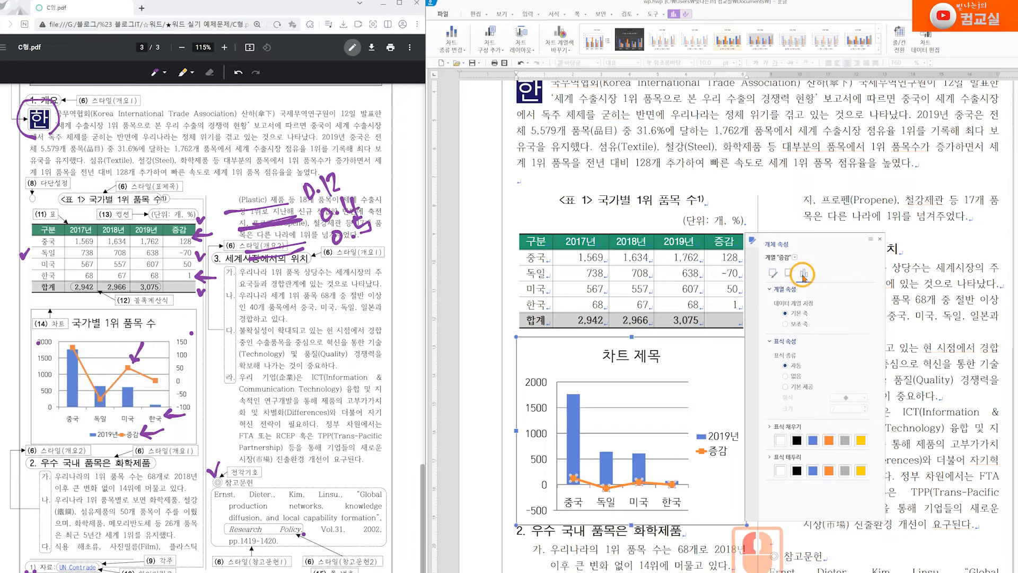
{"action": "left_click", "coordinate": [785, 324]}
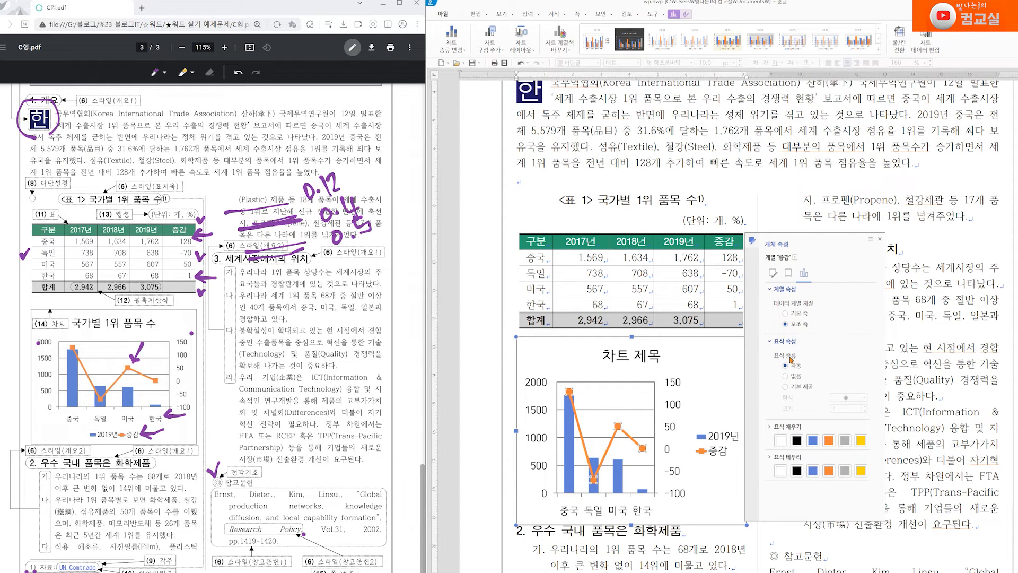
Turn on built-in (기본 제공) markers for the 증감 line
{"action": "left_click", "coordinate": [791, 389]}
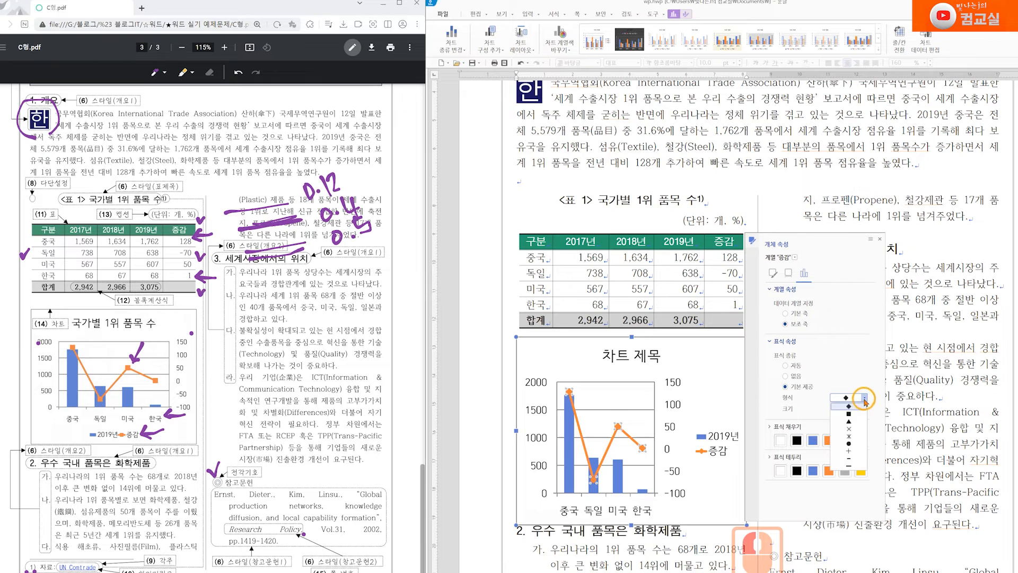
{"action": "left_click", "coordinate": [853, 444]}
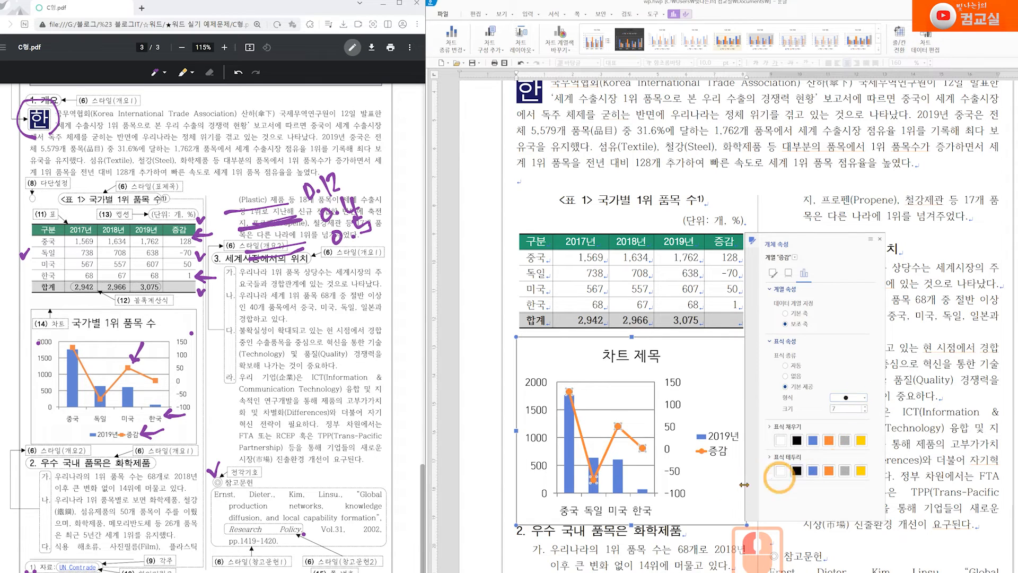
{"action": "left_click", "coordinate": [717, 490]}
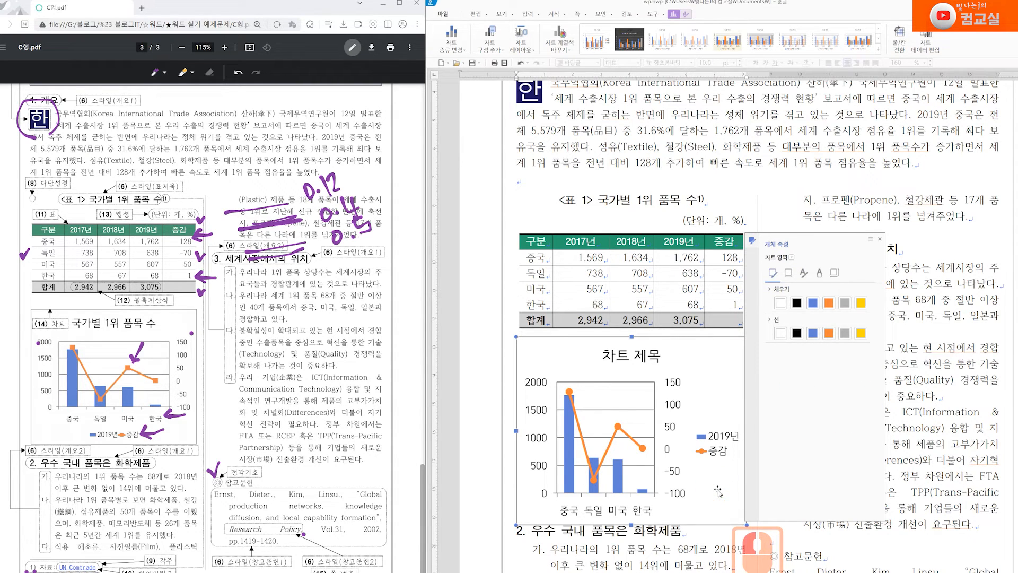
{"action": "left_click_drag", "start_coordinate": [125, 361], "coordinate": [122, 358]}
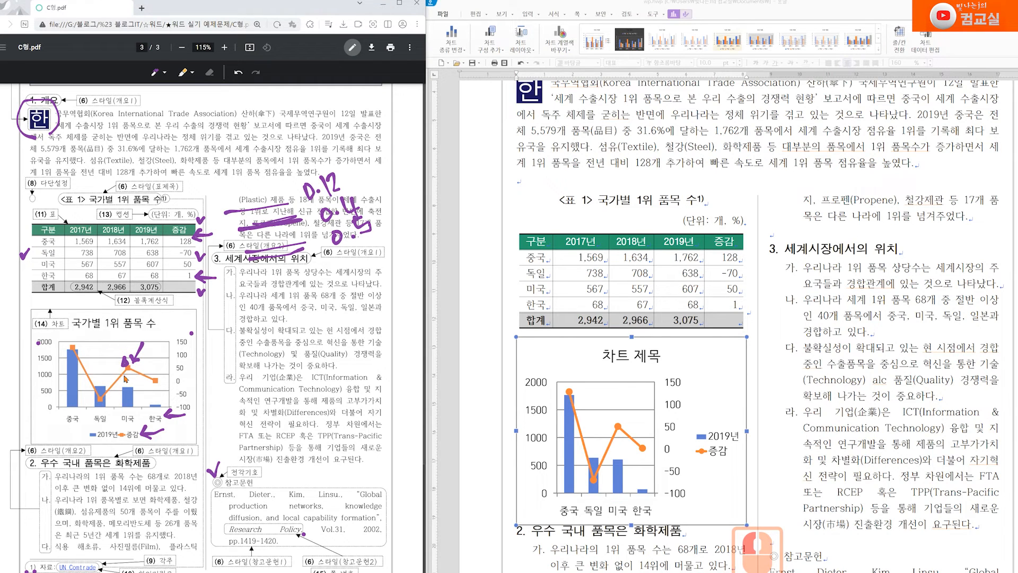
Set the 증감 line's marker shape to square ■
{"action": "left_click", "coordinate": [621, 428]}
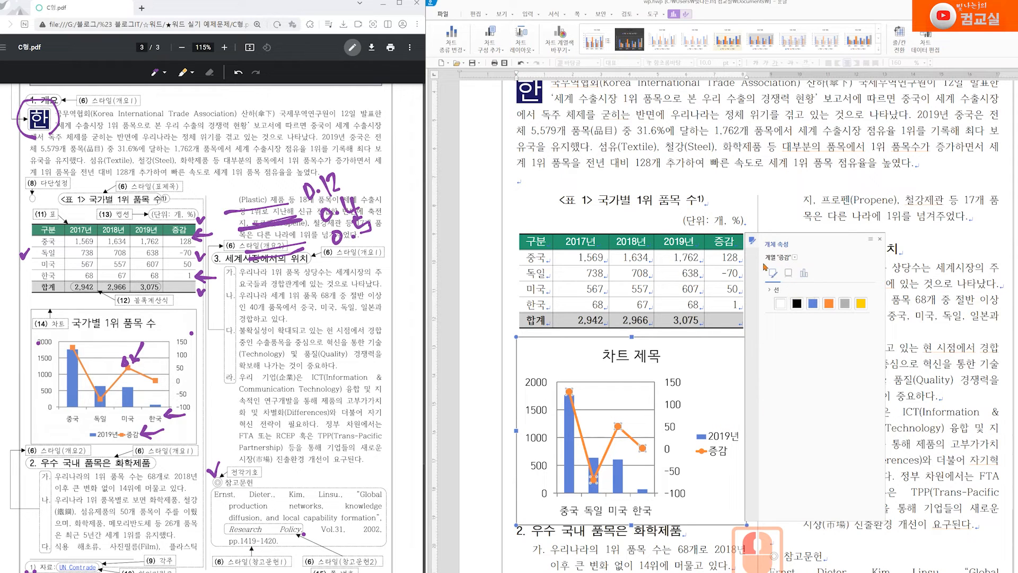
{"action": "left_click", "coordinate": [806, 274]}
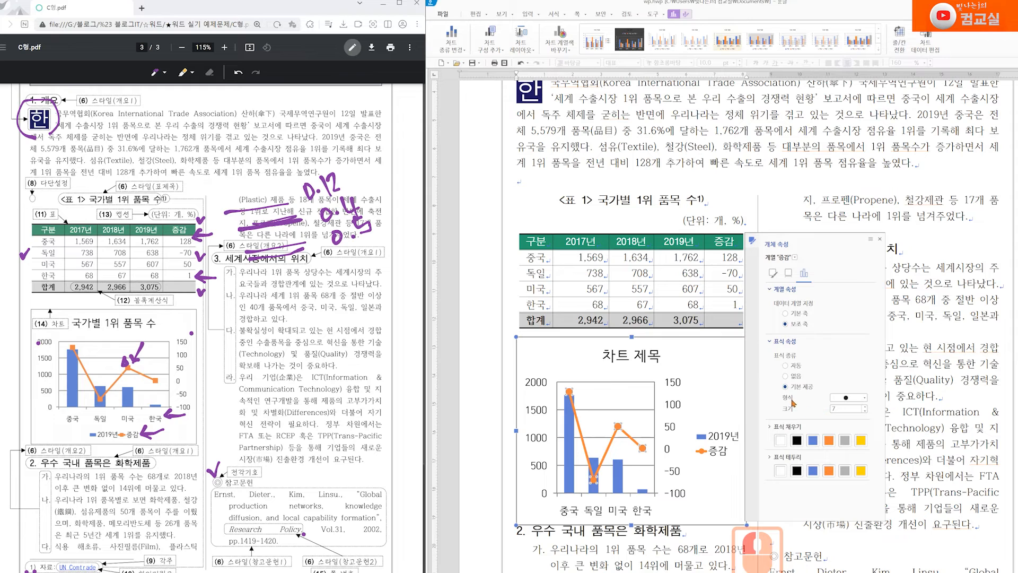
{"action": "left_click", "coordinate": [864, 397]}
{"action": "left_click", "coordinate": [849, 443]}
{"action": "left_click", "coordinate": [858, 517]}
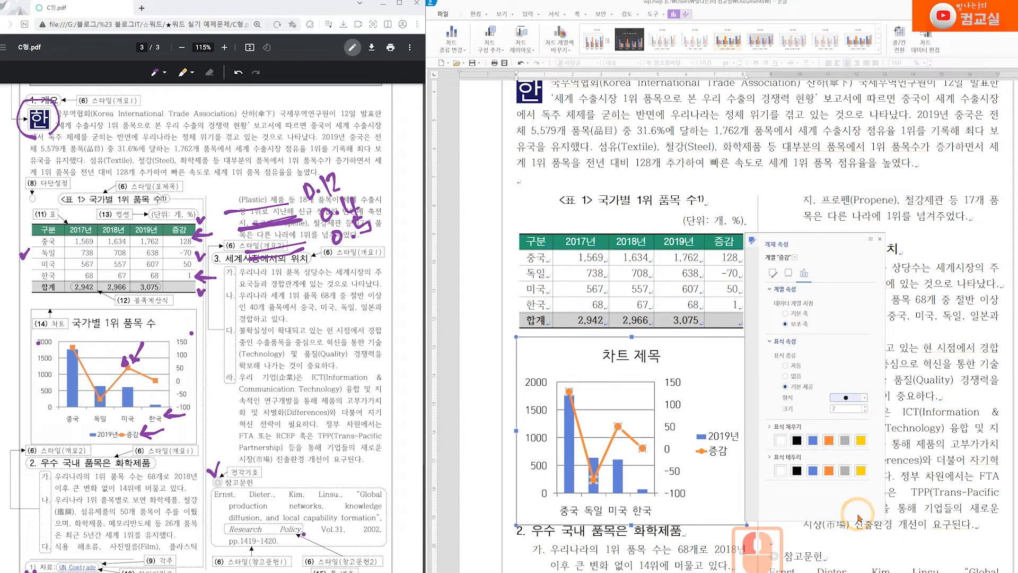
{"action": "left_click", "coordinate": [863, 398]}
{"action": "left_click", "coordinate": [854, 424]}
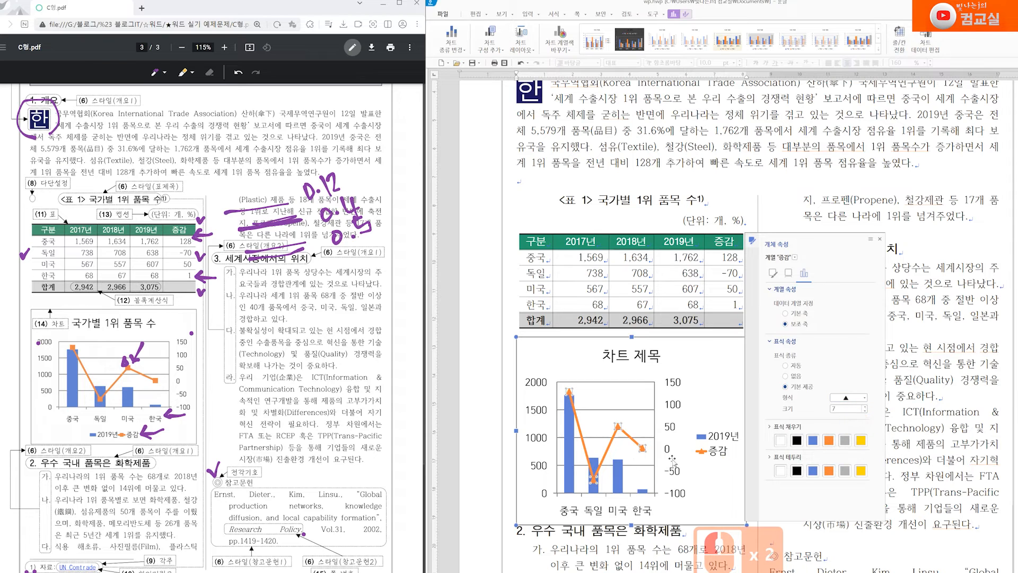
{"action": "left_click", "coordinate": [864, 397]}
{"action": "left_click", "coordinate": [858, 415]}
{"action": "left_click", "coordinate": [711, 481]}
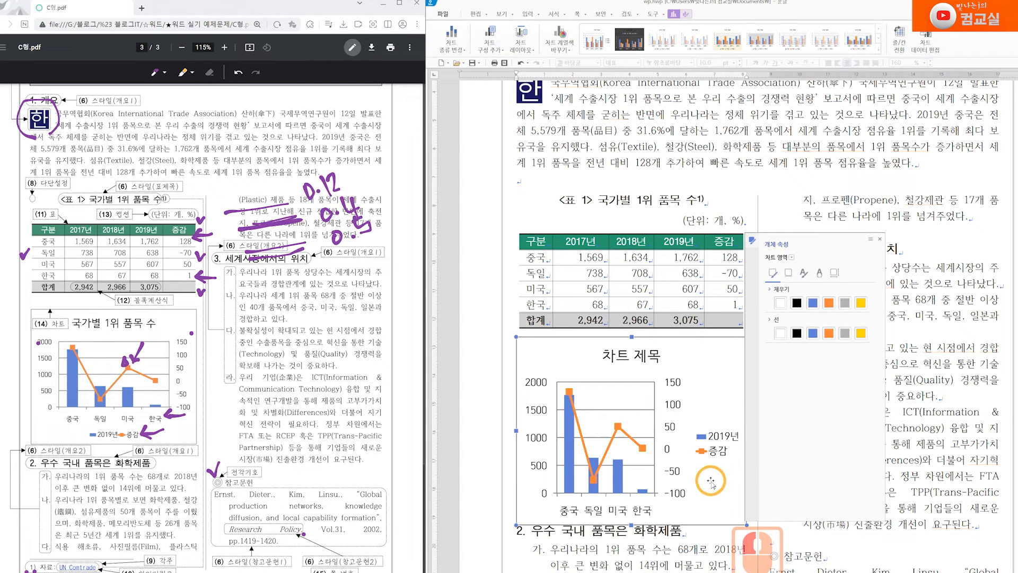
Move the properties panel aside and open the whole chart area's shortcut menu
{"action": "scroll", "coordinate": [238, 429], "scroll_direction": "up", "scroll_amount": 5}
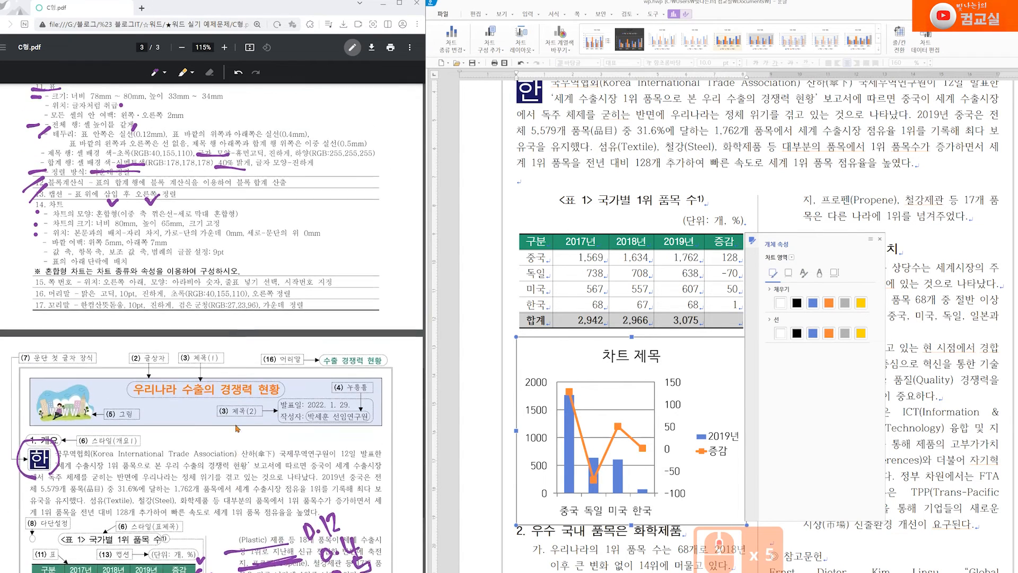
{"action": "scroll", "coordinate": [238, 428], "scroll_direction": "up", "scroll_amount": 1}
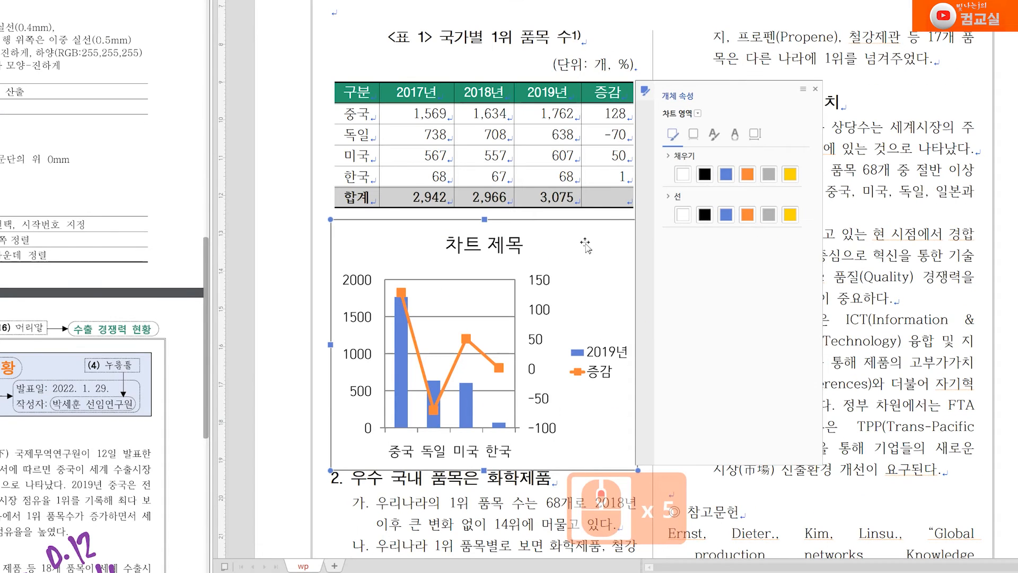
{"action": "left_click_drag", "start_coordinate": [665, 95], "coordinate": [704, 91]}
{"action": "right_click", "coordinate": [594, 237]}
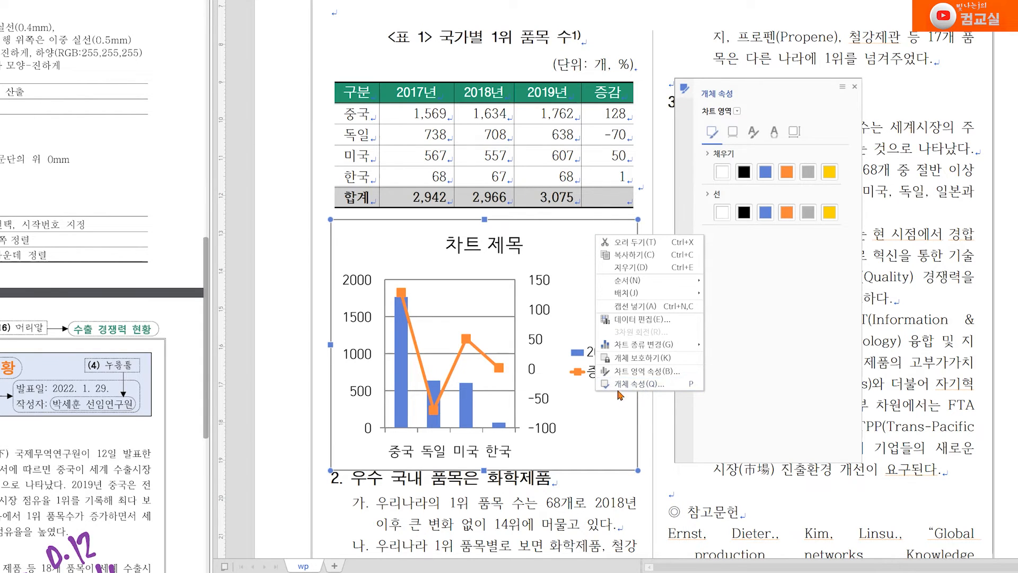
{"action": "right_click", "coordinate": [563, 235]}
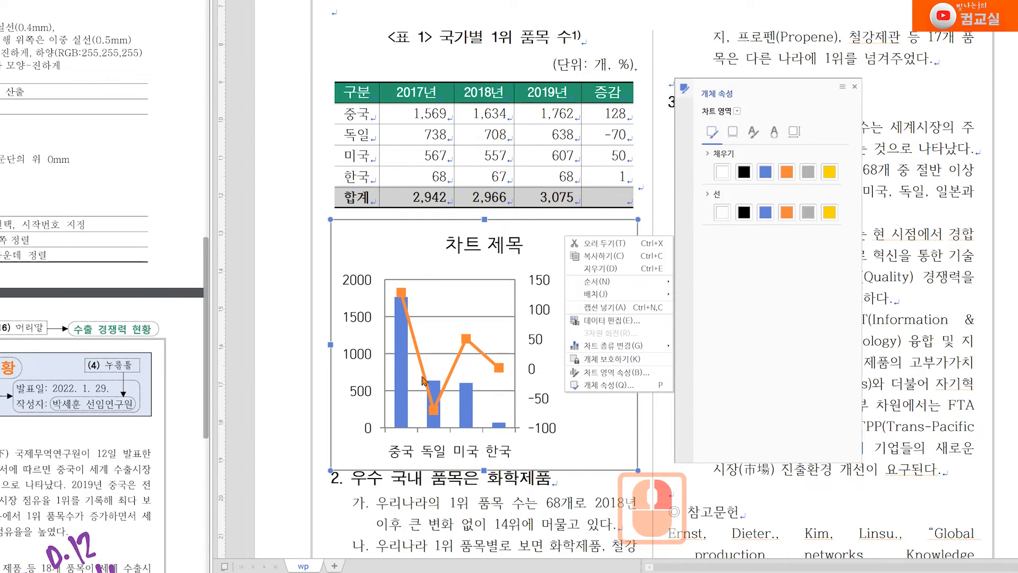
{"action": "left_click", "coordinate": [400, 344]}
{"action": "left_click", "coordinate": [399, 326]}
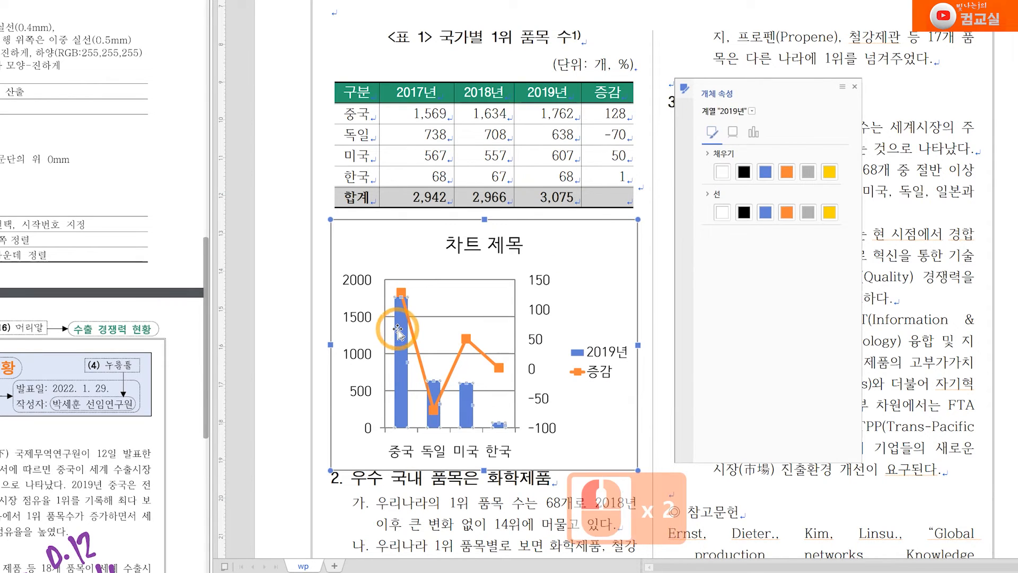
{"action": "right_click", "coordinate": [579, 278]}
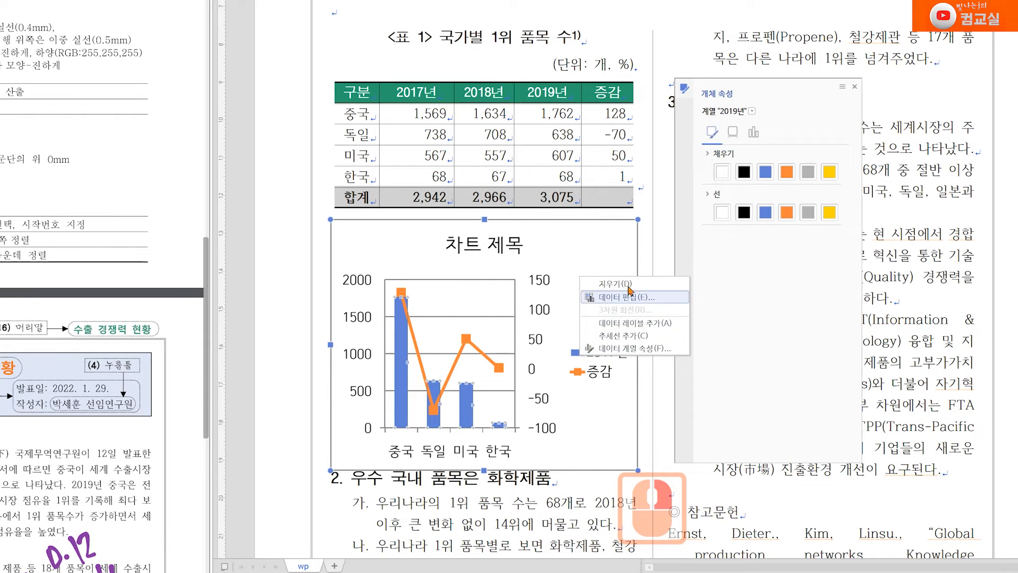
{"action": "left_click", "coordinate": [583, 254]}
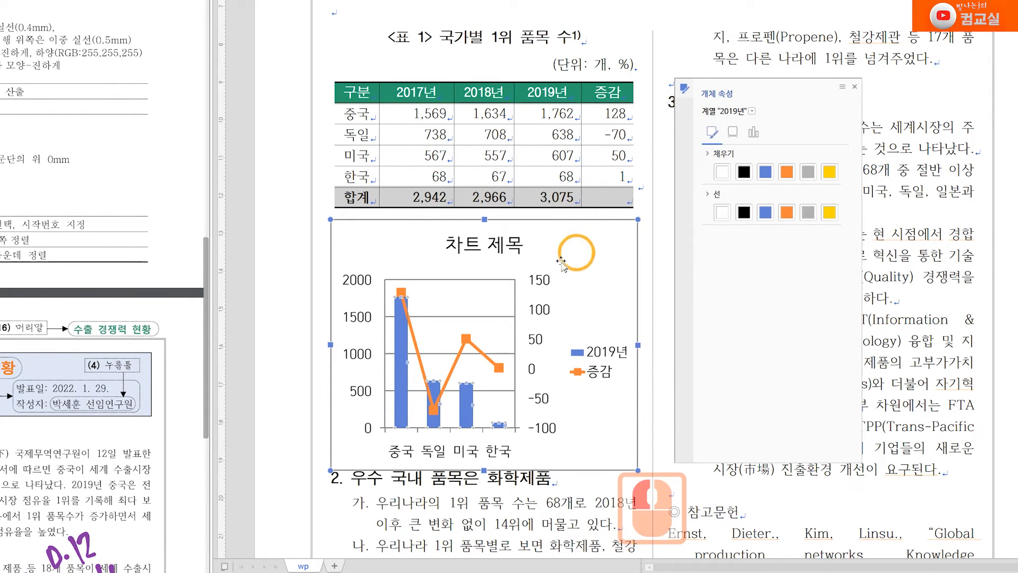
{"action": "left_click", "coordinate": [590, 278]}
{"action": "left_click", "coordinate": [618, 410]}
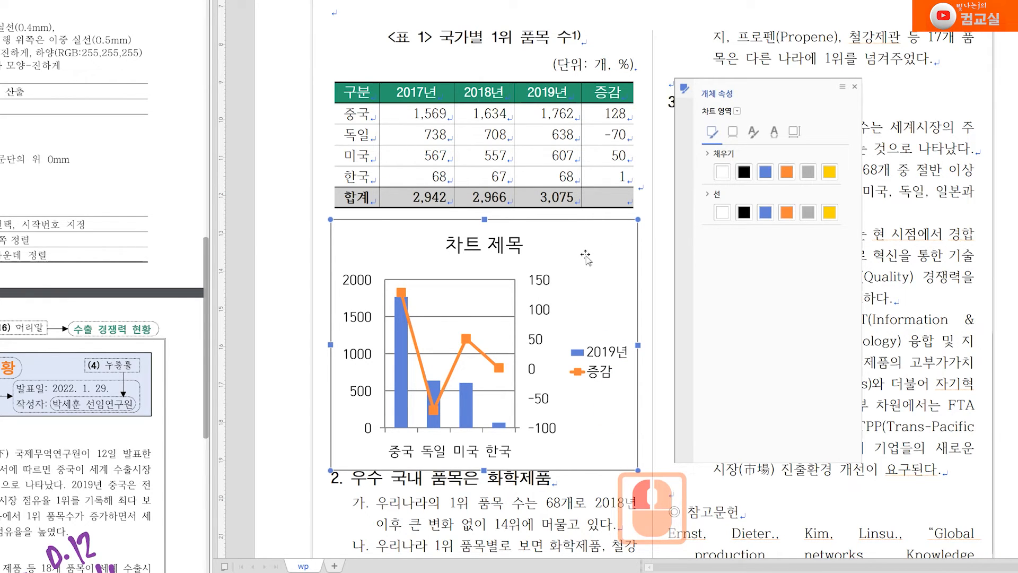
{"action": "right_click", "coordinate": [582, 251]}
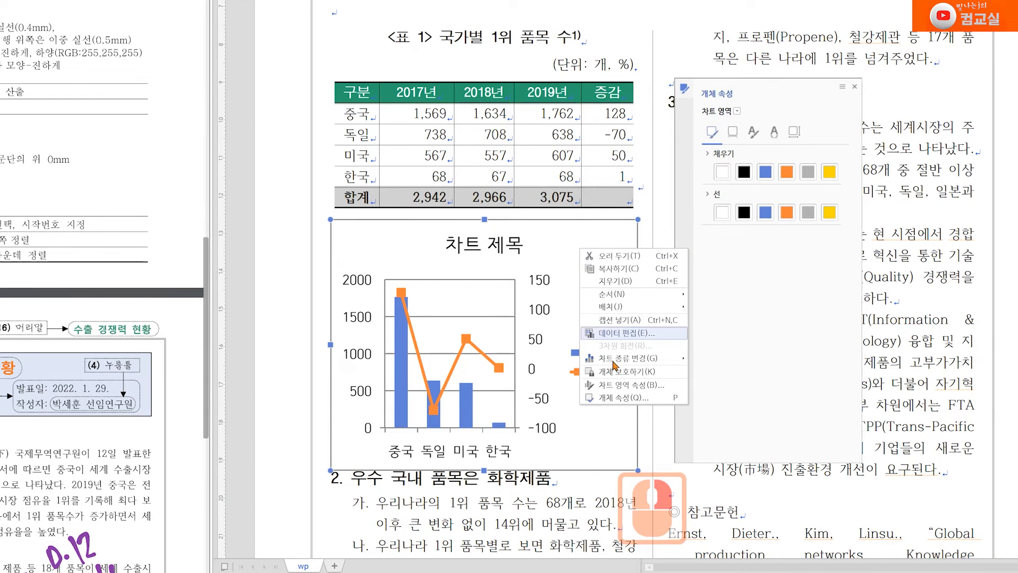
Set the chart size to 80 × 65 mm and lock it
{"action": "left_click", "coordinate": [615, 398]}
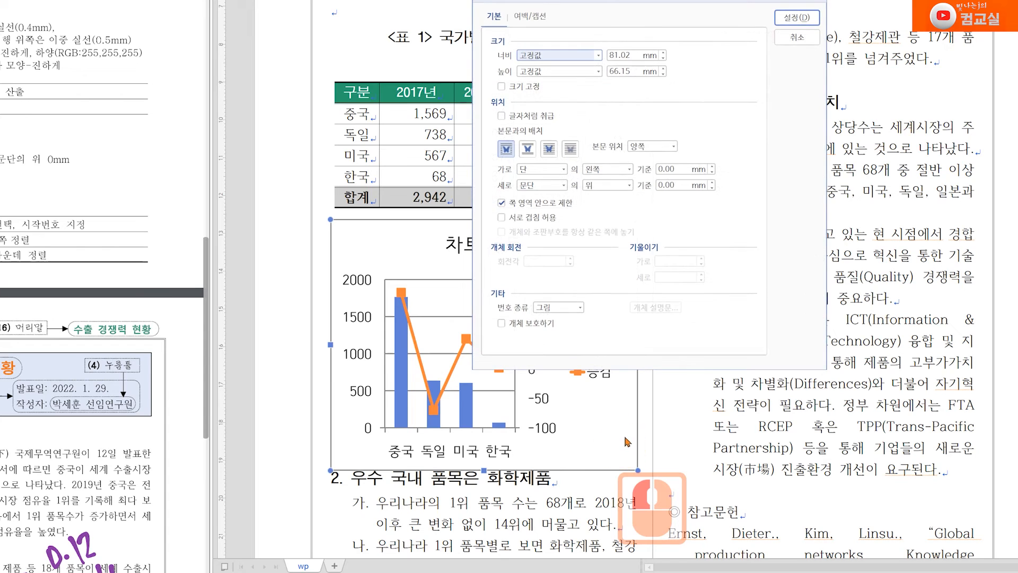
{"action": "double_click", "coordinate": [619, 55]}
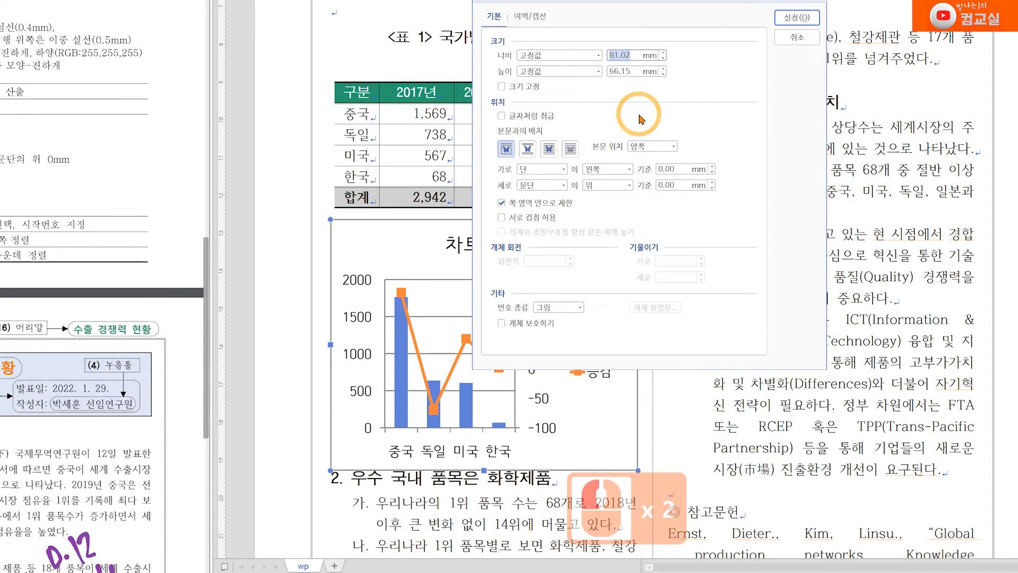
{"action": "type", "text": "80"}
{"action": "double_click", "coordinate": [618, 71]}
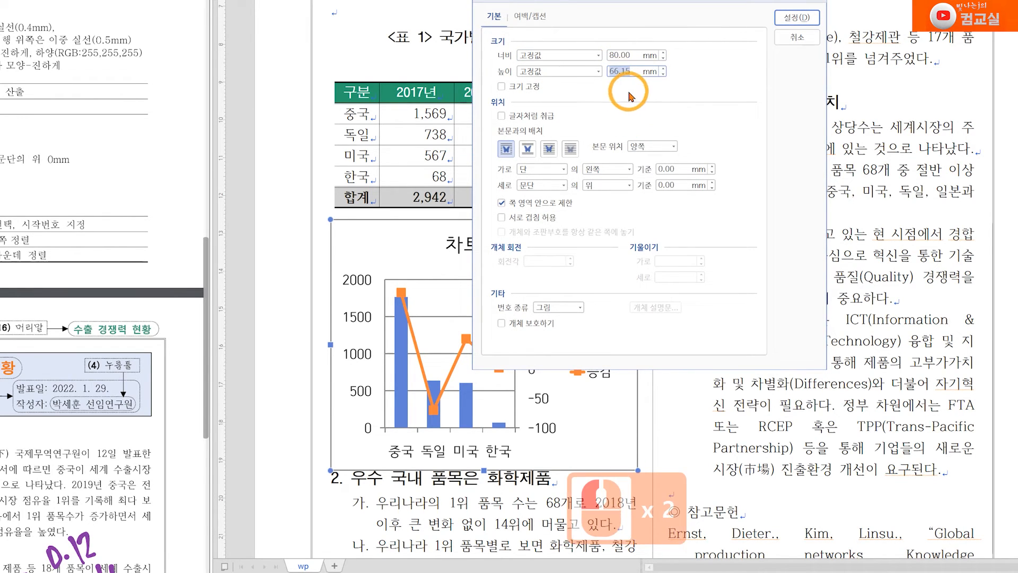
{"action": "type", "text": "65"}
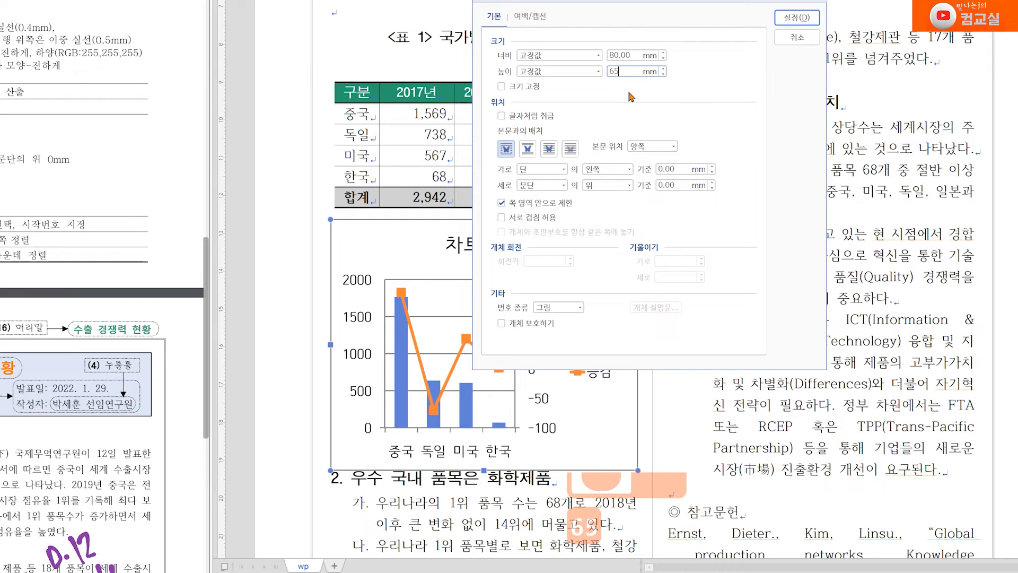
{"action": "left_click", "coordinate": [510, 87]}
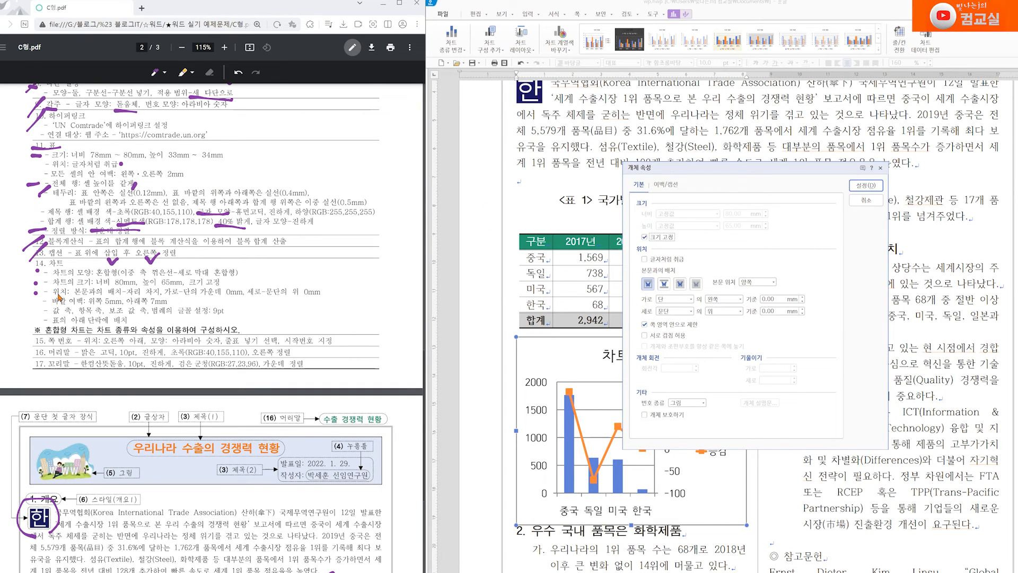
Make the chart take its own space in the text and centre it horizontally
{"action": "left_click", "coordinate": [666, 290]}
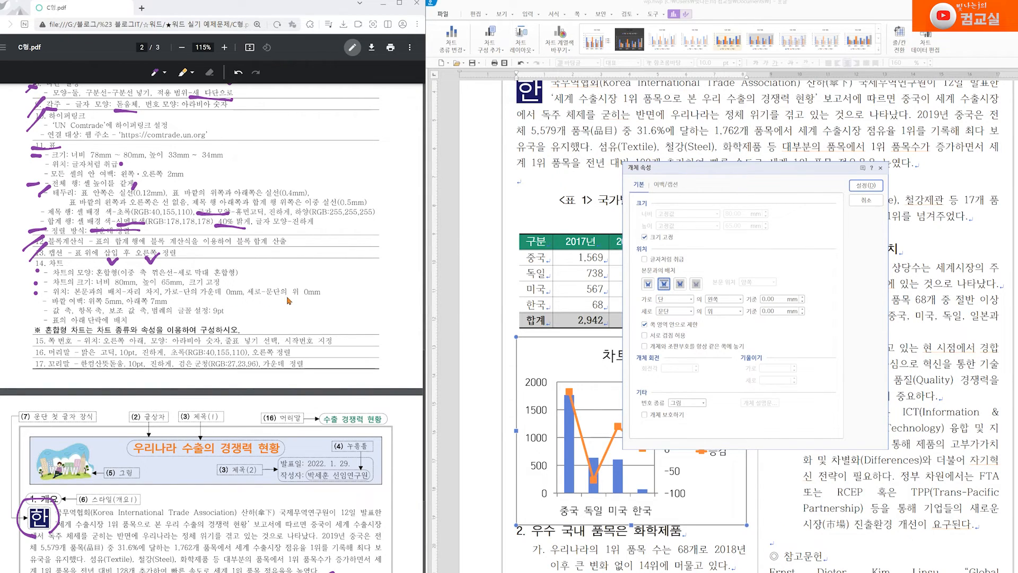
{"action": "left_click", "coordinate": [722, 299]}
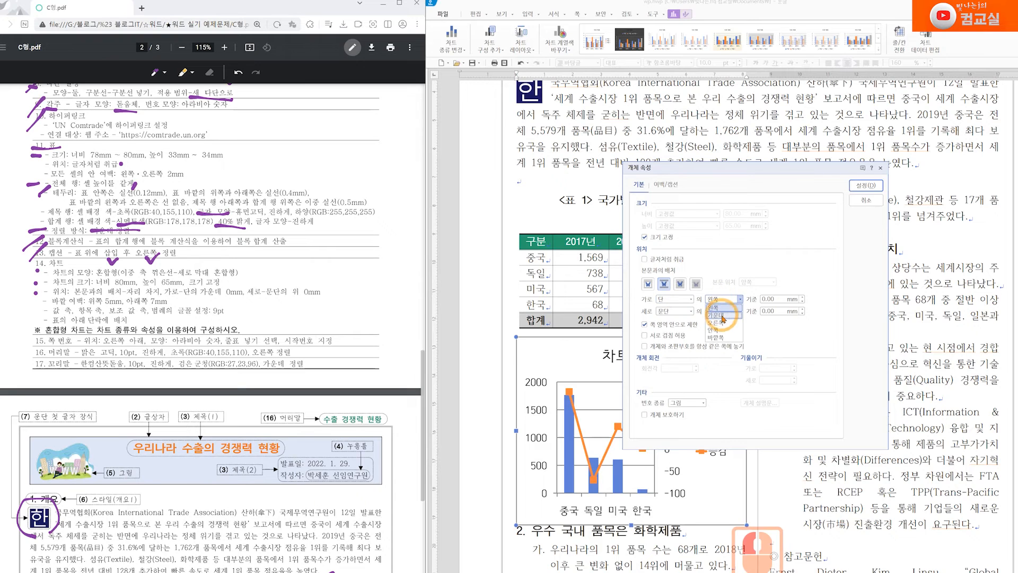
{"action": "left_click", "coordinate": [718, 316]}
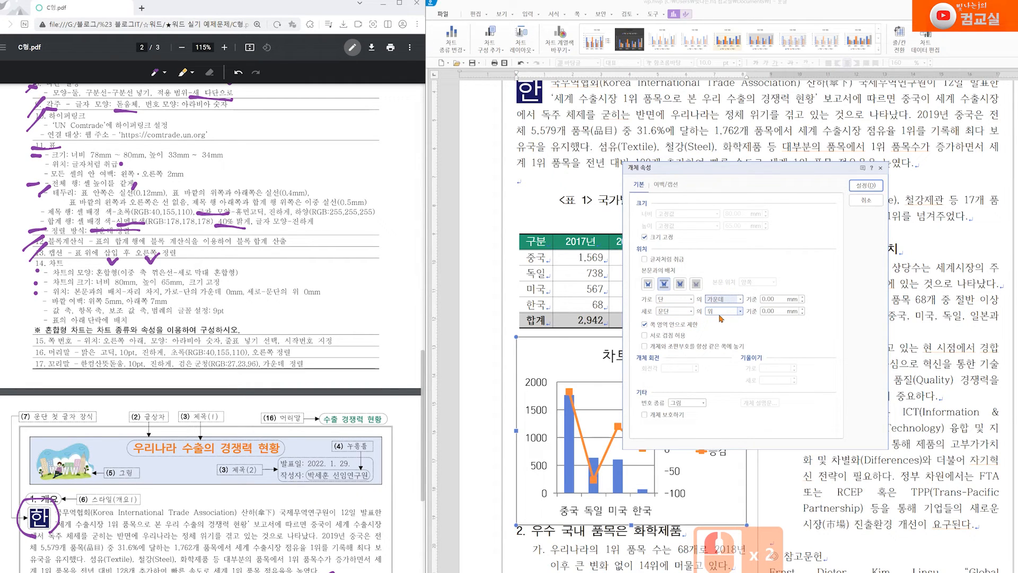
Give the chart outer margins of 5 mm top and 7 mm bottom
{"action": "left_click", "coordinate": [668, 185]}
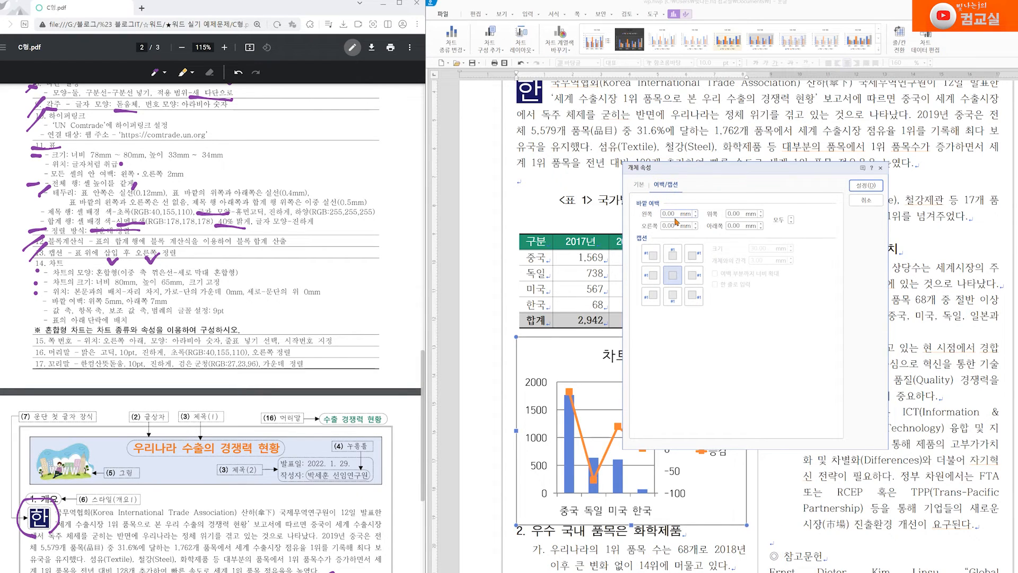
{"action": "double_click", "coordinate": [717, 225]}
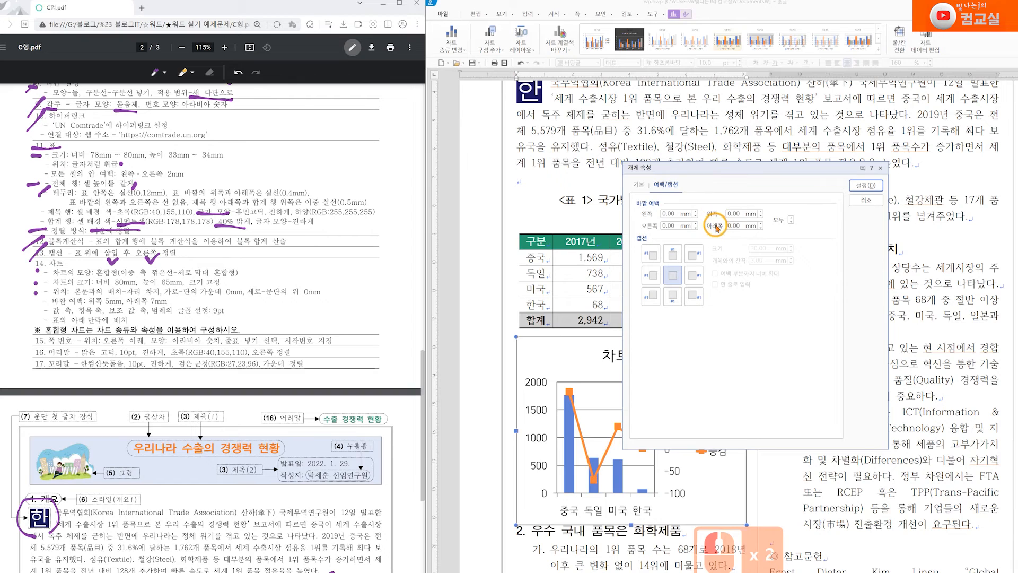
{"action": "double_click", "coordinate": [740, 215]}
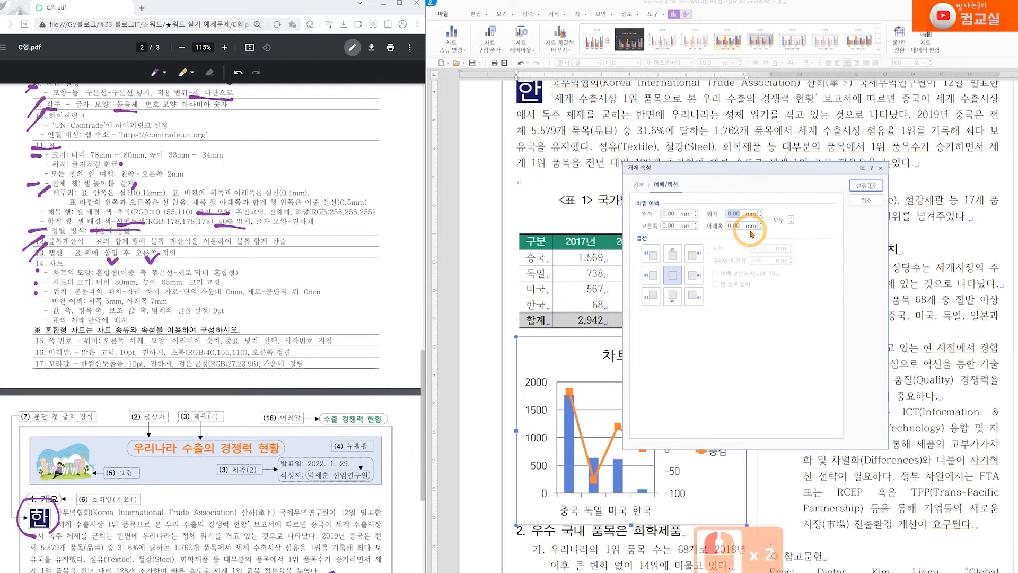
{"action": "type", "text": "5"}
{"action": "double_click", "coordinate": [735, 225]}
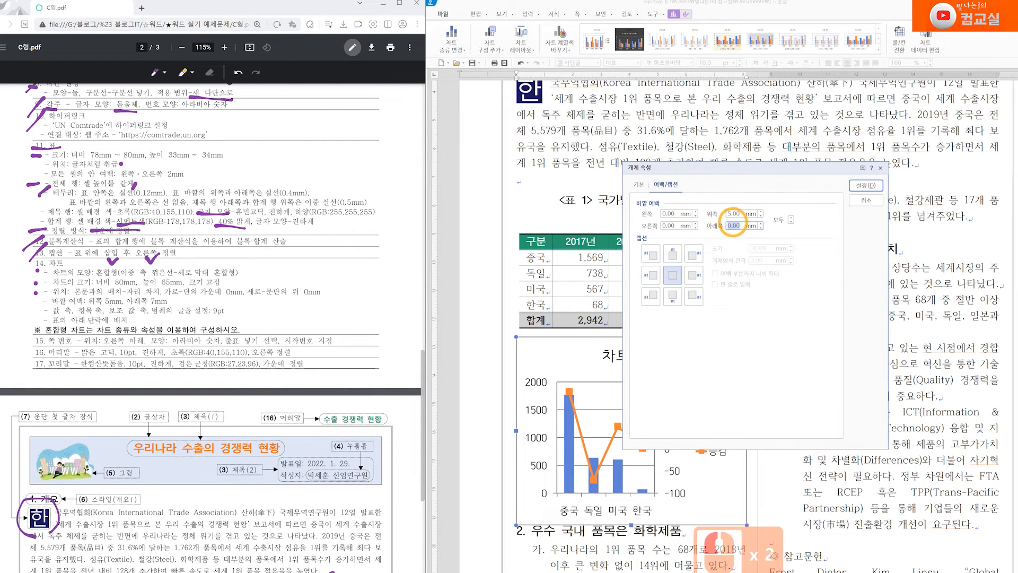
{"action": "type", "text": "7"}
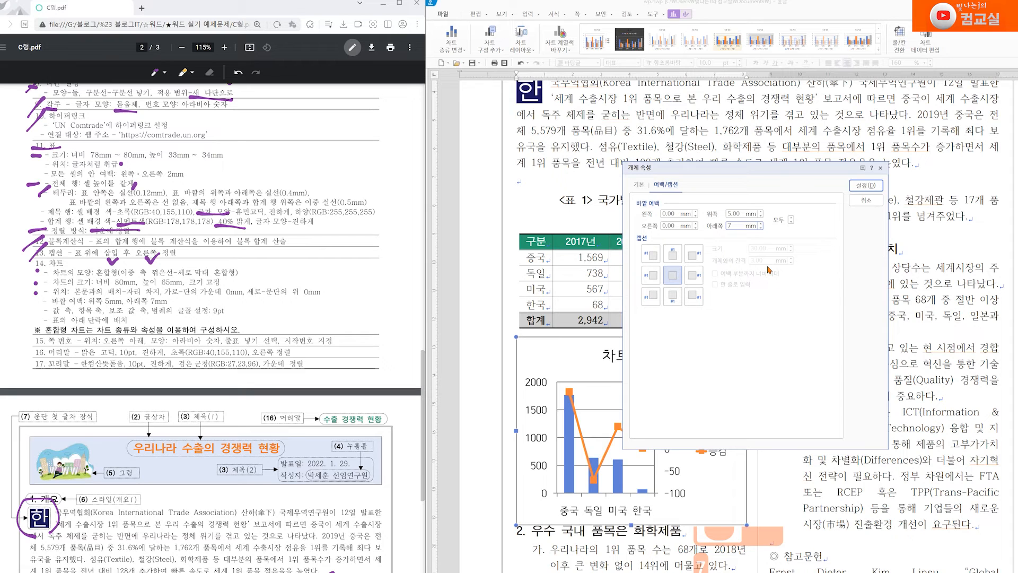
{"action": "key", "text": "Return"}
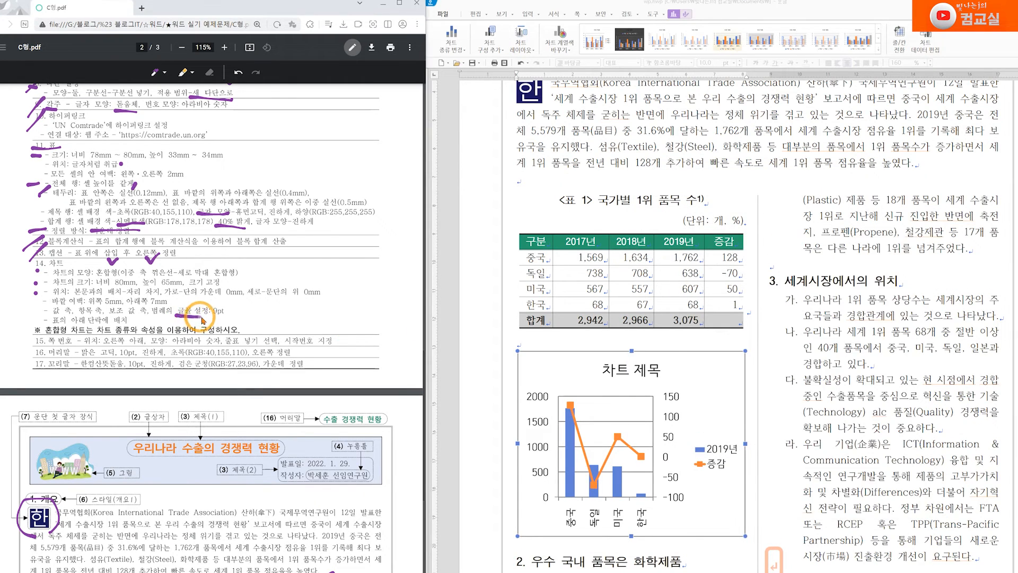
Mark the 9 pt font, values and legend requirements in the spec
{"action": "left_click_drag", "start_coordinate": [176, 322], "coordinate": [215, 322]}
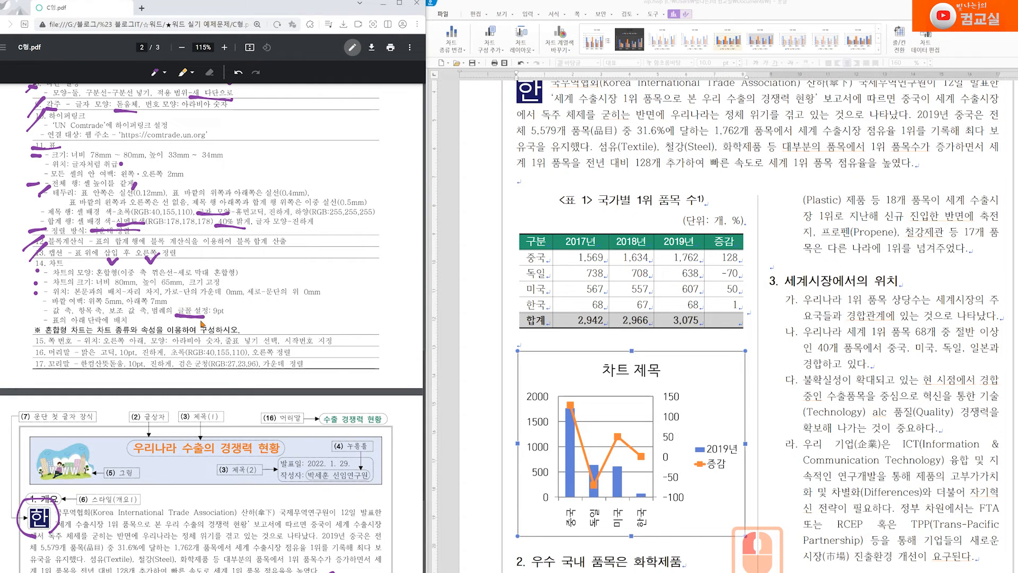
{"action": "left_click_drag", "start_coordinate": [228, 300], "coordinate": [235, 305]}
{"action": "left_click_drag", "start_coordinate": [54, 316], "coordinate": [71, 306]}
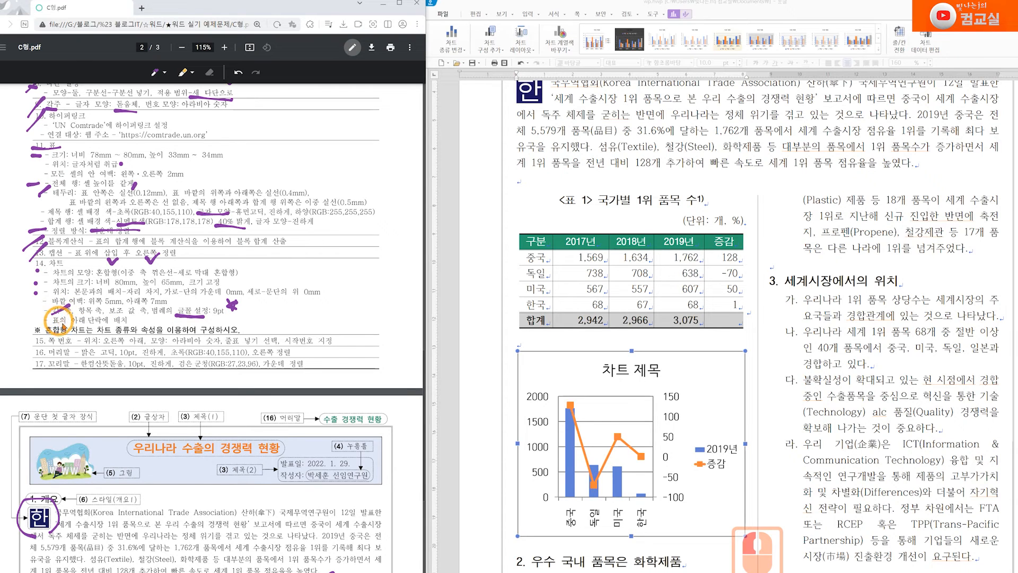
{"action": "left_click_drag", "start_coordinate": [159, 313], "coordinate": [169, 303]}
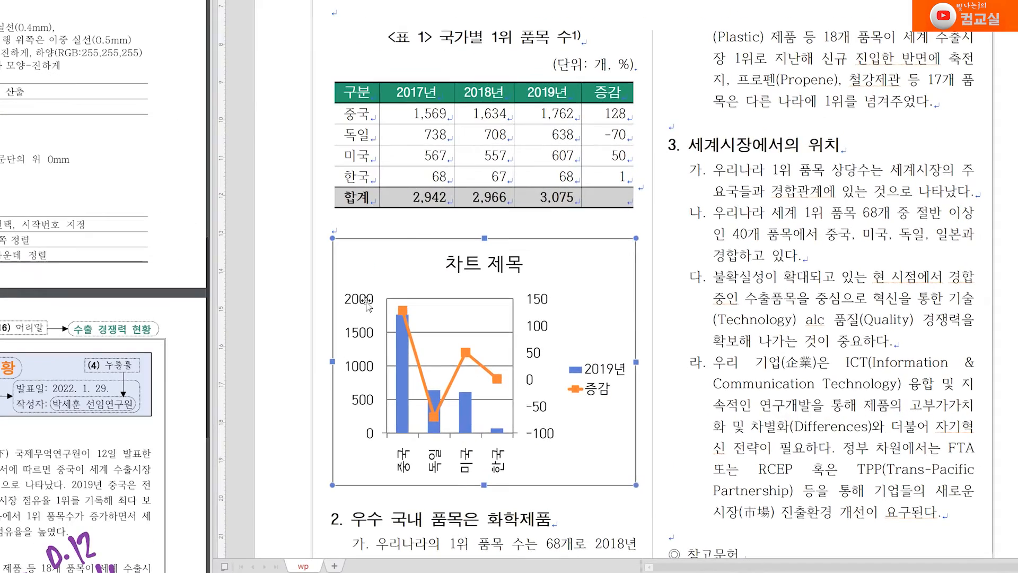
Set the value axis and secondary axis label text to 9 pt
{"action": "left_click", "coordinate": [544, 404]}
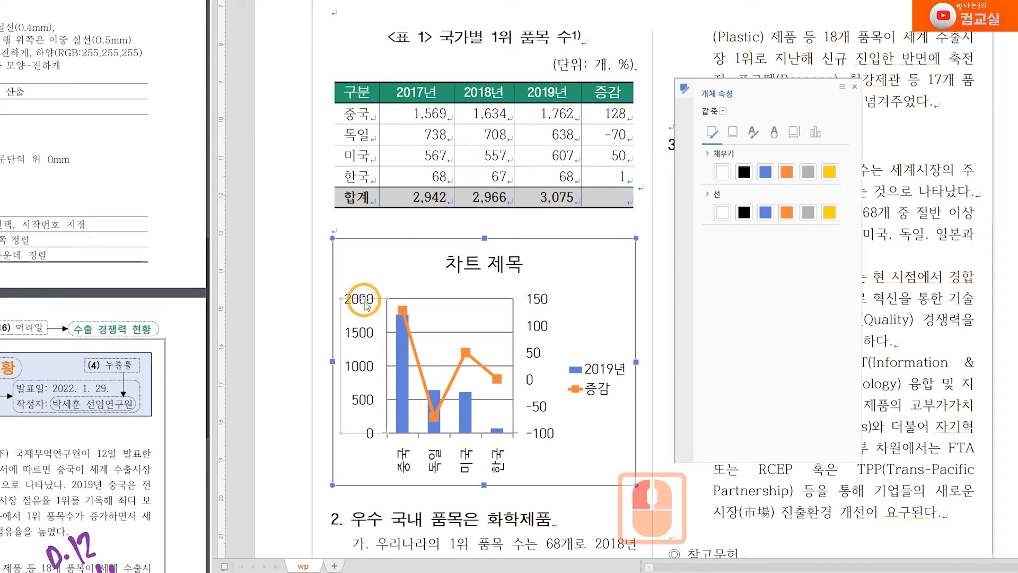
{"action": "right_click", "coordinate": [544, 407]}
{"action": "left_click", "coordinate": [418, 328]}
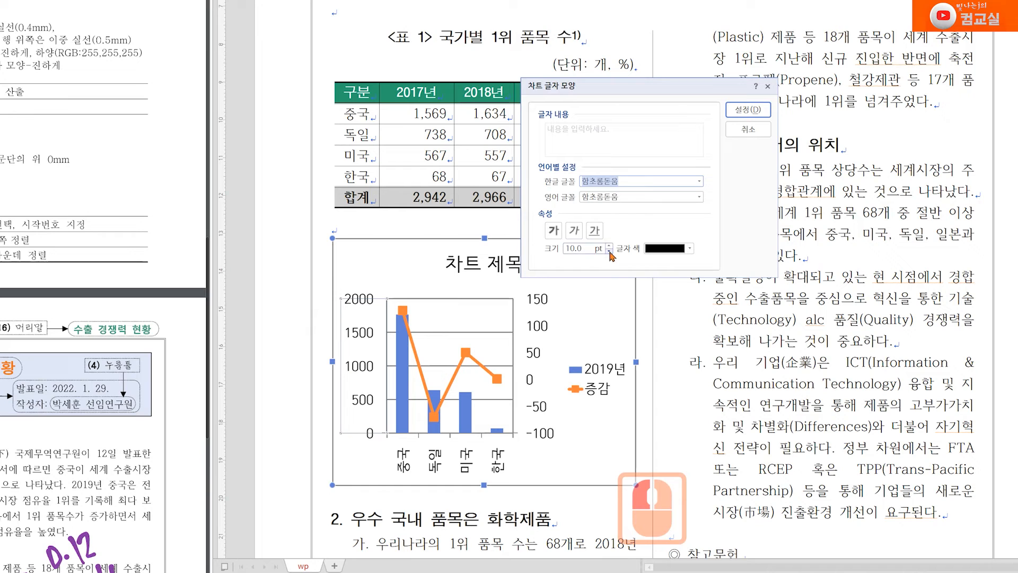
{"action": "left_click", "coordinate": [749, 109]}
{"action": "double_click", "coordinate": [541, 340]}
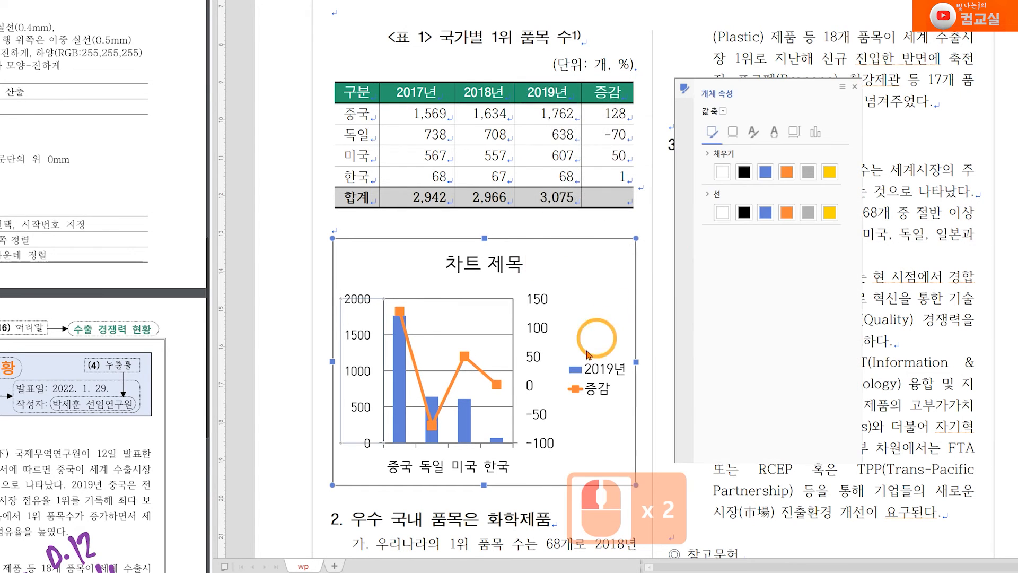
{"action": "right_click", "coordinate": [539, 324]}
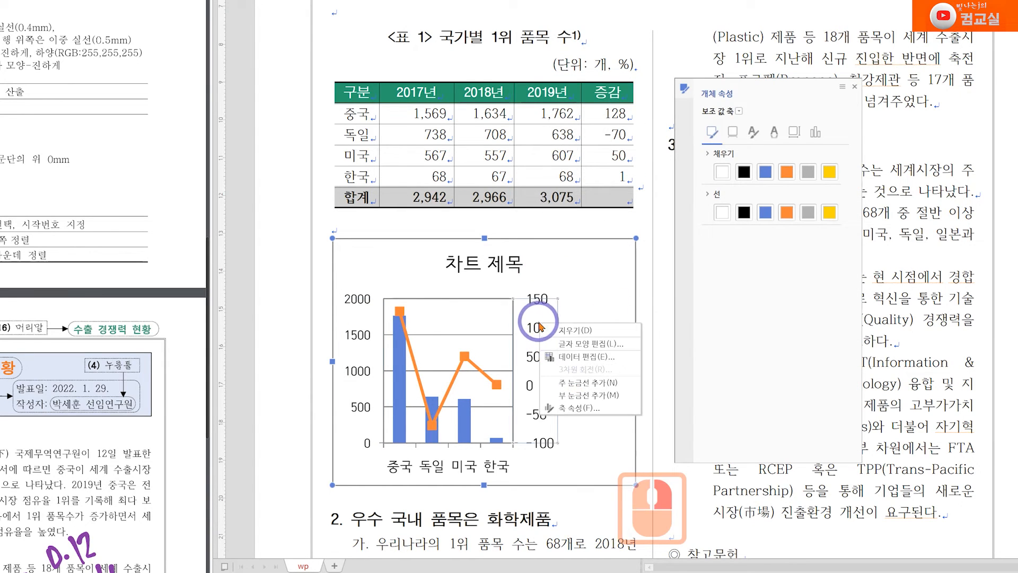
{"action": "left_click", "coordinate": [583, 343]}
{"action": "left_click", "coordinate": [609, 253]}
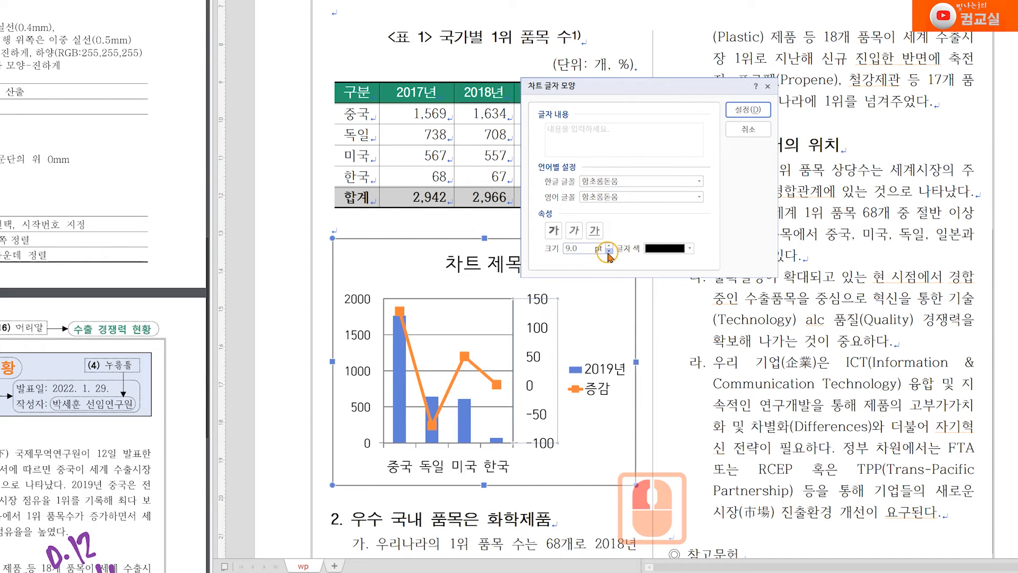
{"action": "left_click", "coordinate": [732, 111]}
Set the legend and country-name axis label text to 9 pt
{"action": "double_click", "coordinate": [584, 388]}
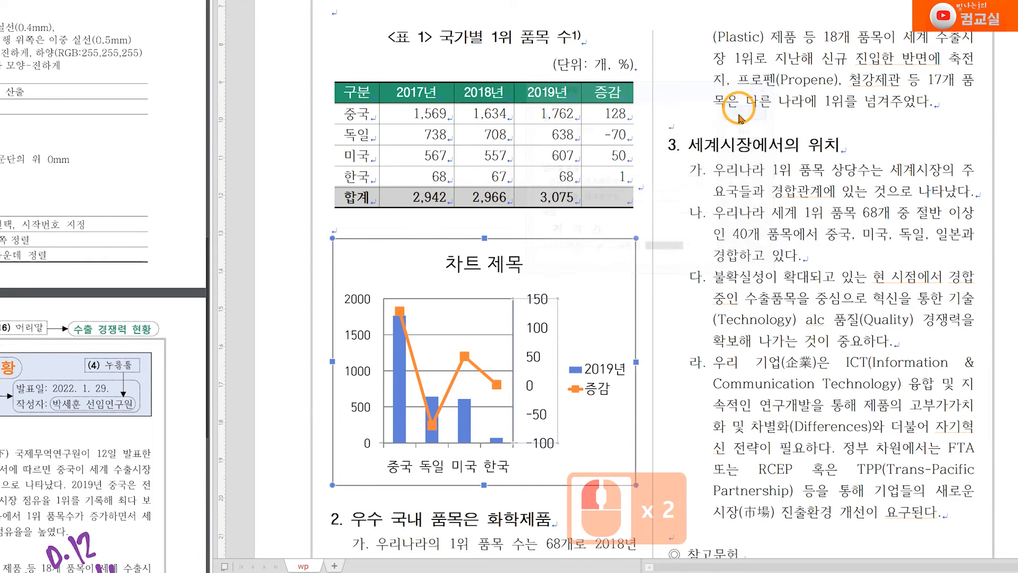
{"action": "right_click", "coordinate": [598, 372]}
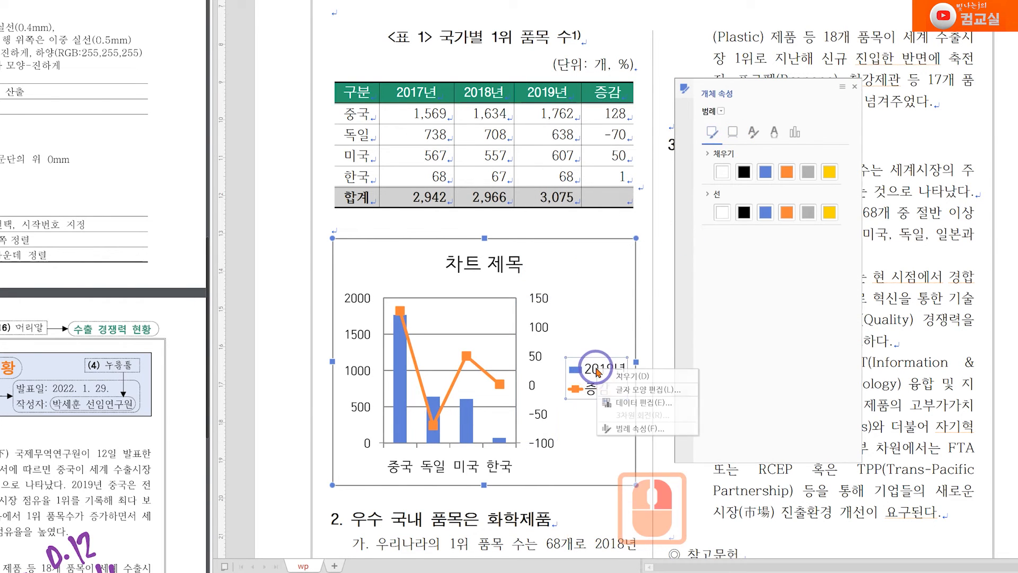
{"action": "left_click", "coordinate": [627, 392]}
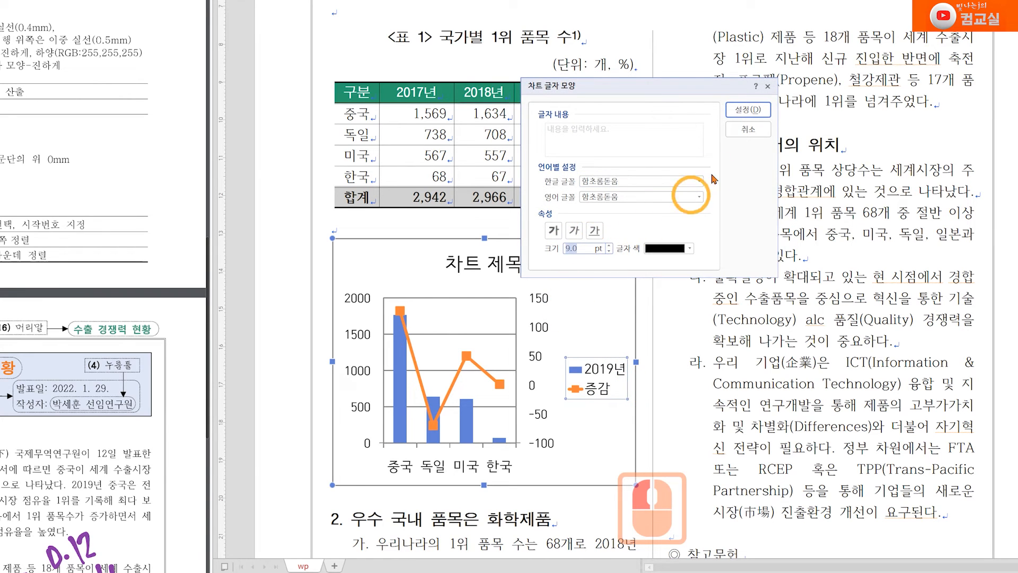
{"action": "left_click", "coordinate": [748, 110]}
{"action": "double_click", "coordinate": [443, 452]}
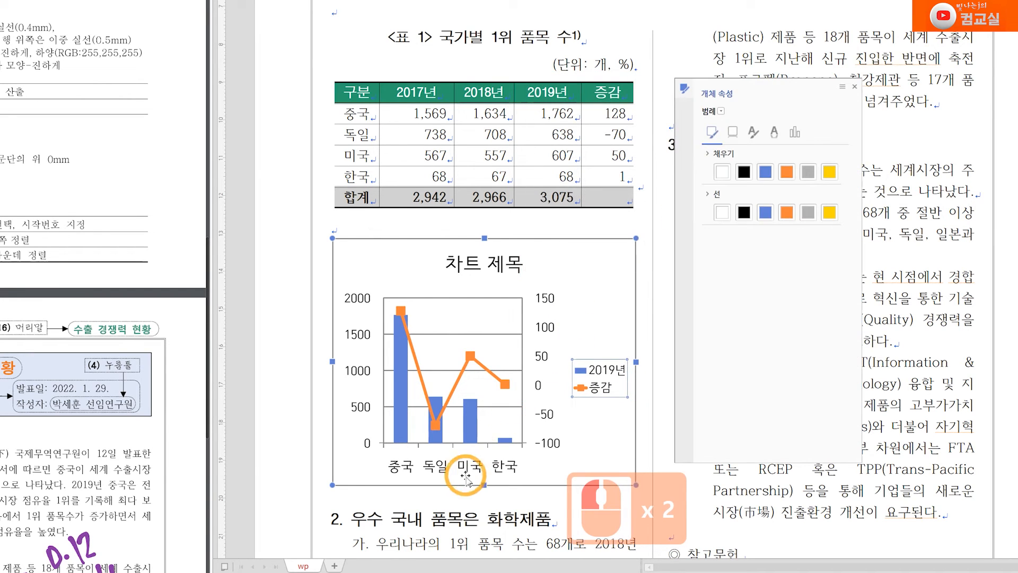
{"action": "right_click", "coordinate": [442, 452]}
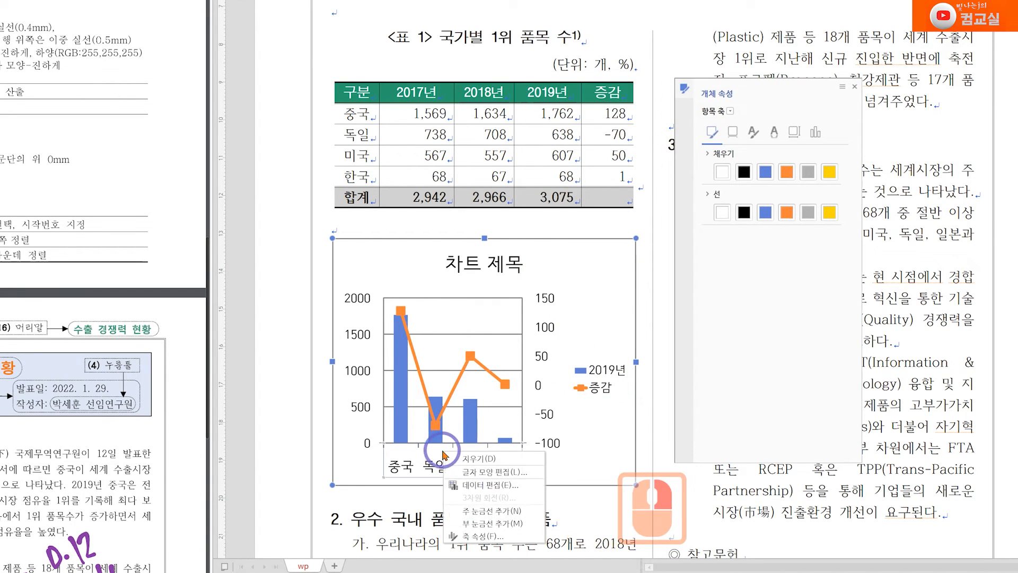
{"action": "left_click", "coordinate": [476, 472]}
{"action": "left_click", "coordinate": [610, 251]}
{"action": "left_click", "coordinate": [748, 110]}
{"action": "double_click", "coordinate": [538, 435]}
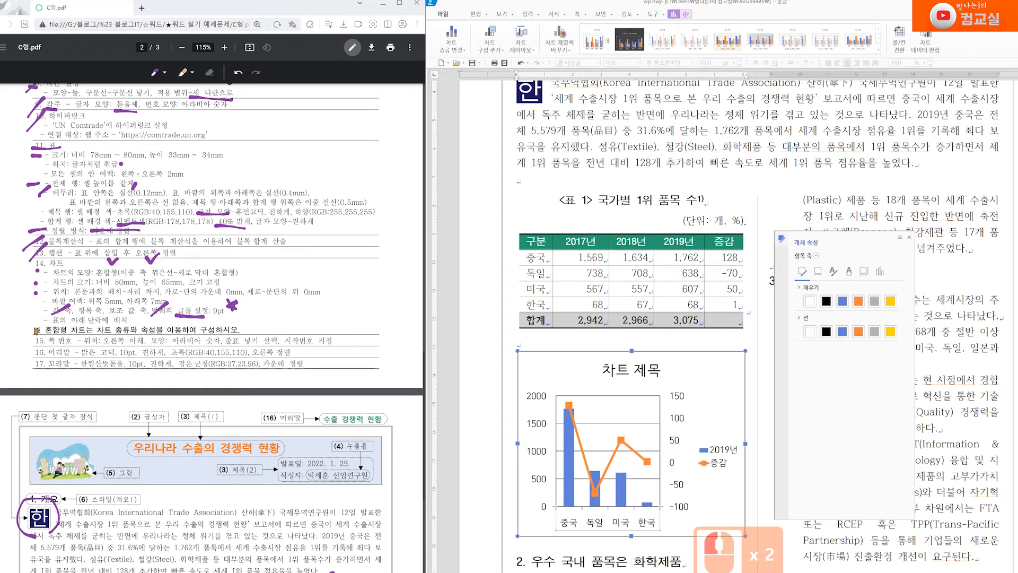
{"action": "scroll", "coordinate": [282, 406], "scroll_direction": "down", "scroll_amount": 5}
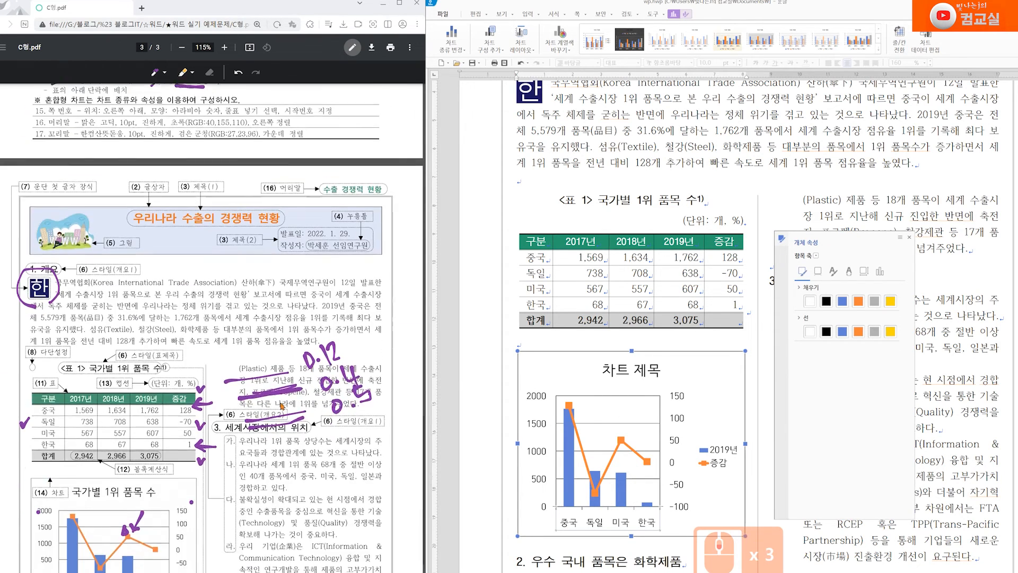
{"action": "scroll", "coordinate": [282, 405], "scroll_direction": "down", "scroll_amount": 1}
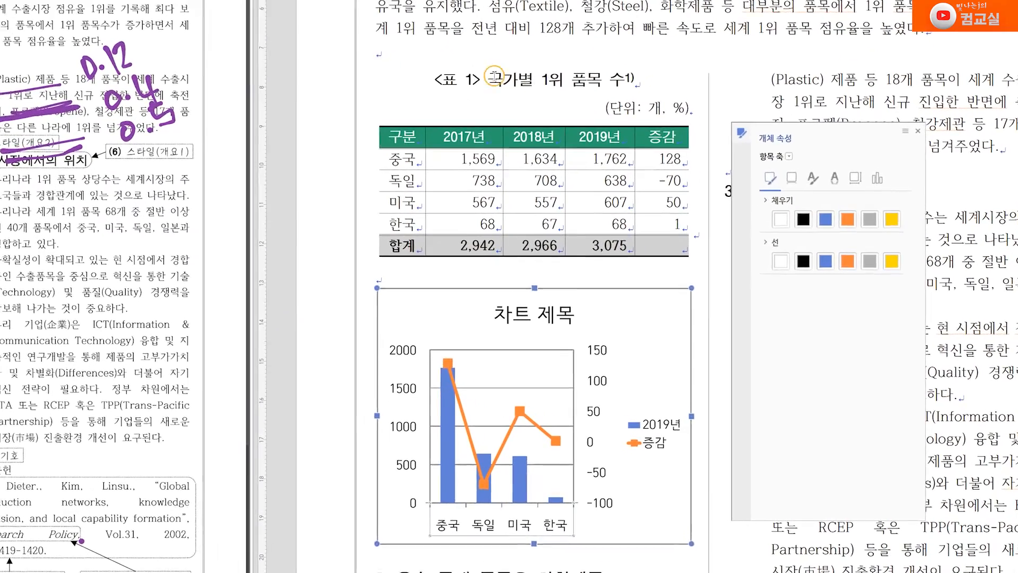
Copy the caption text 국가별 1위 품목 수 from the document
{"action": "left_click_drag", "start_coordinate": [598, 200], "coordinate": [676, 194]}
{"action": "left_click_drag", "start_coordinate": [587, 57], "coordinate": [612, 58]}
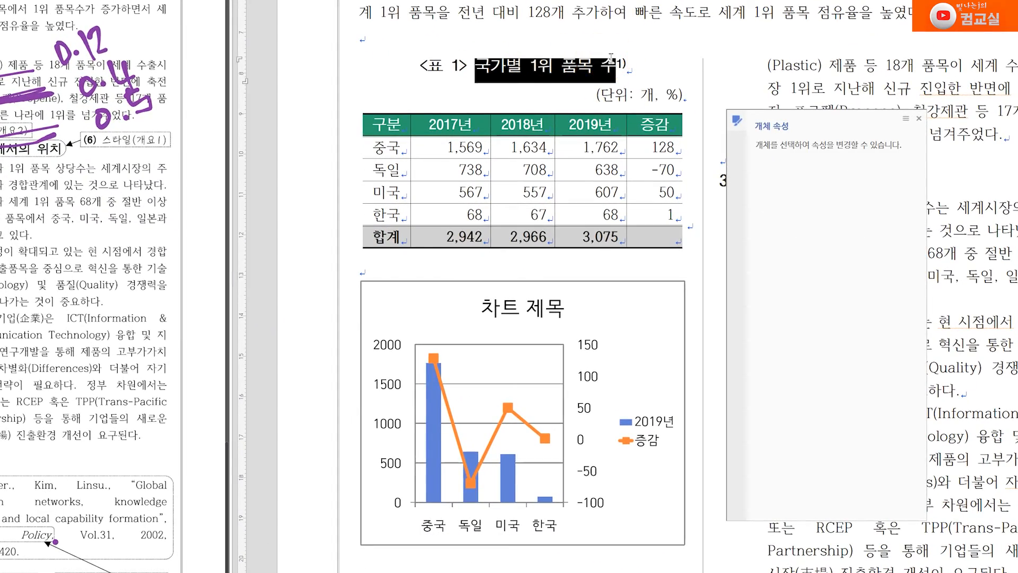
{"action": "right_click", "coordinate": [591, 68]}
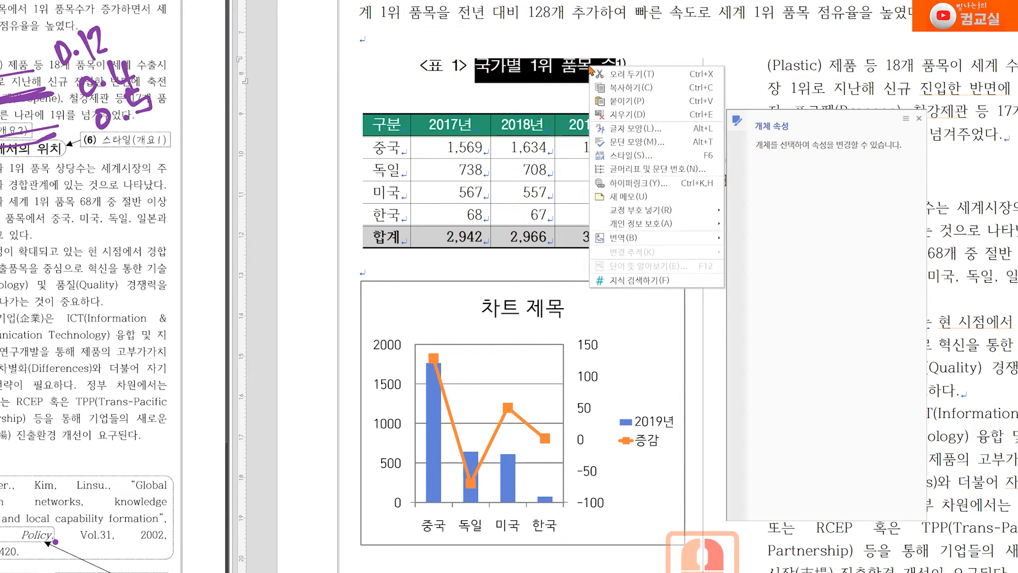
{"action": "left_click", "coordinate": [610, 87]}
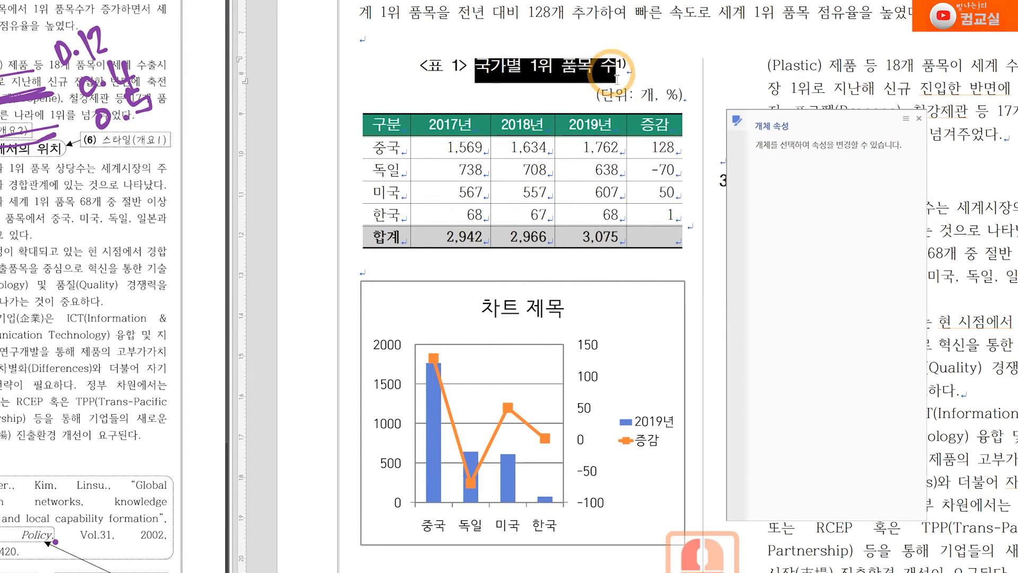
Paste 국가별 1위 품목 수 in as the chart title
{"action": "left_click", "coordinate": [631, 310]}
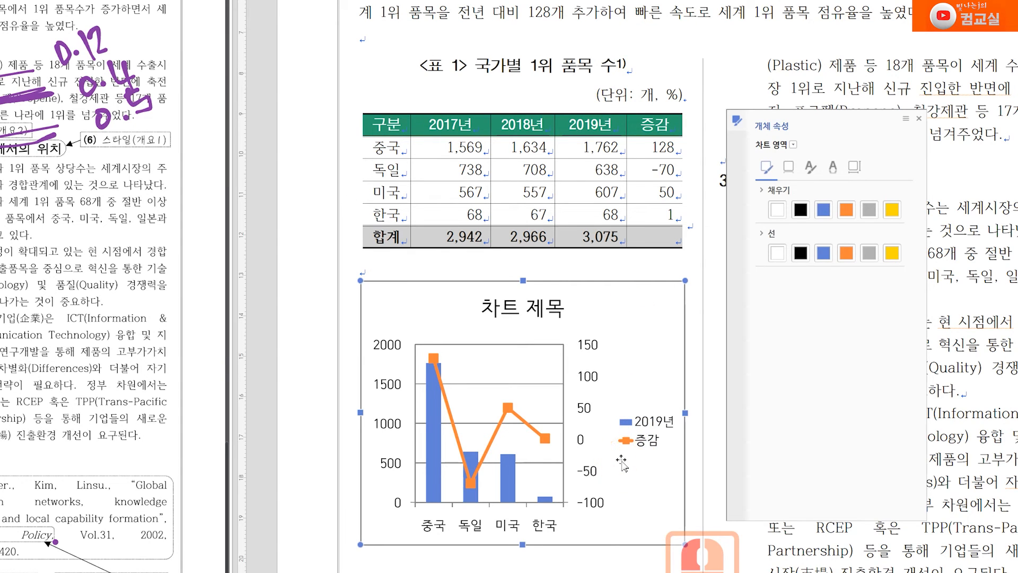
{"action": "left_click", "coordinate": [521, 313]}
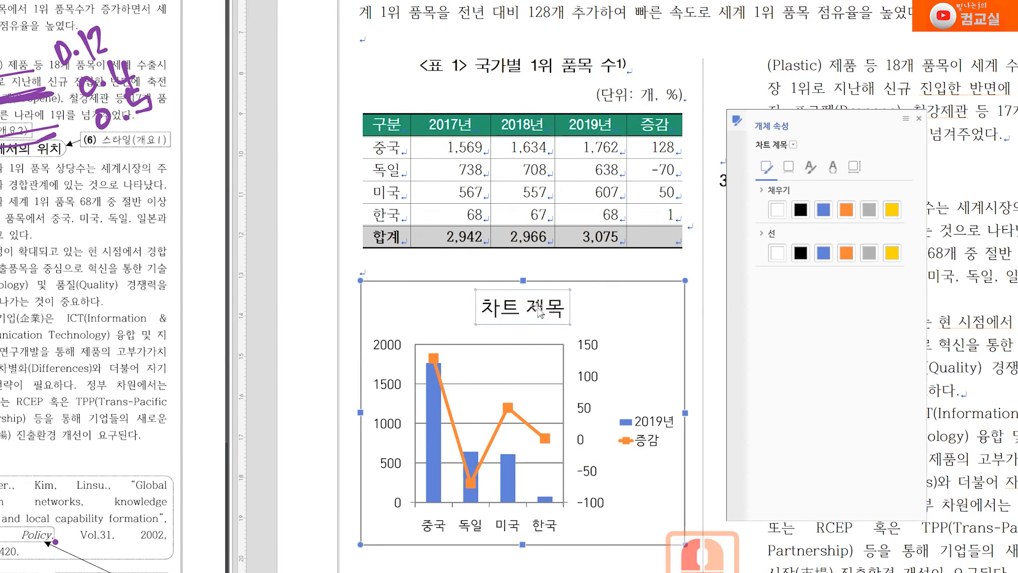
{"action": "right_click", "coordinate": [537, 309]}
{"action": "left_click", "coordinate": [562, 330]}
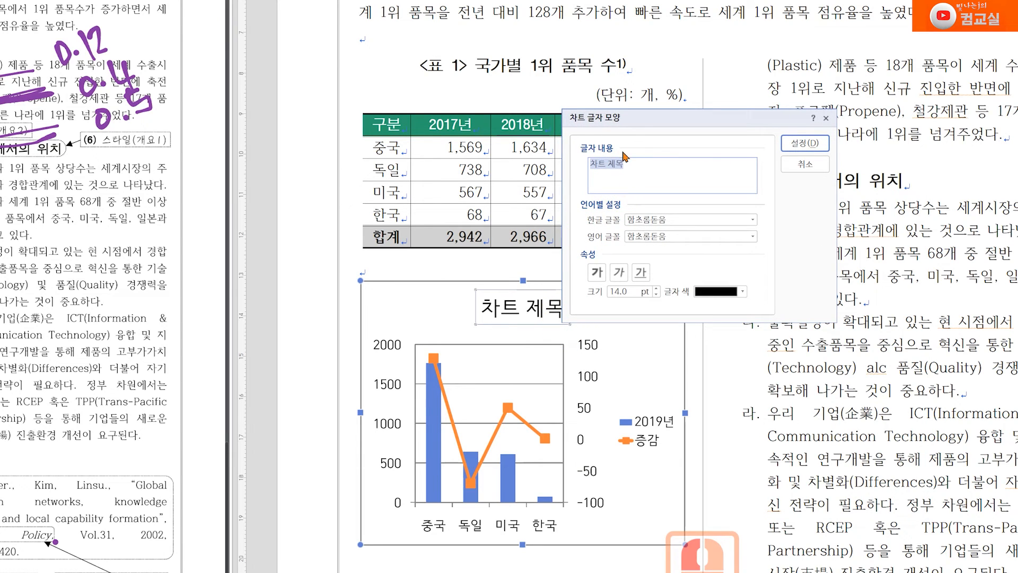
{"action": "key", "text": "ctrl+v"}
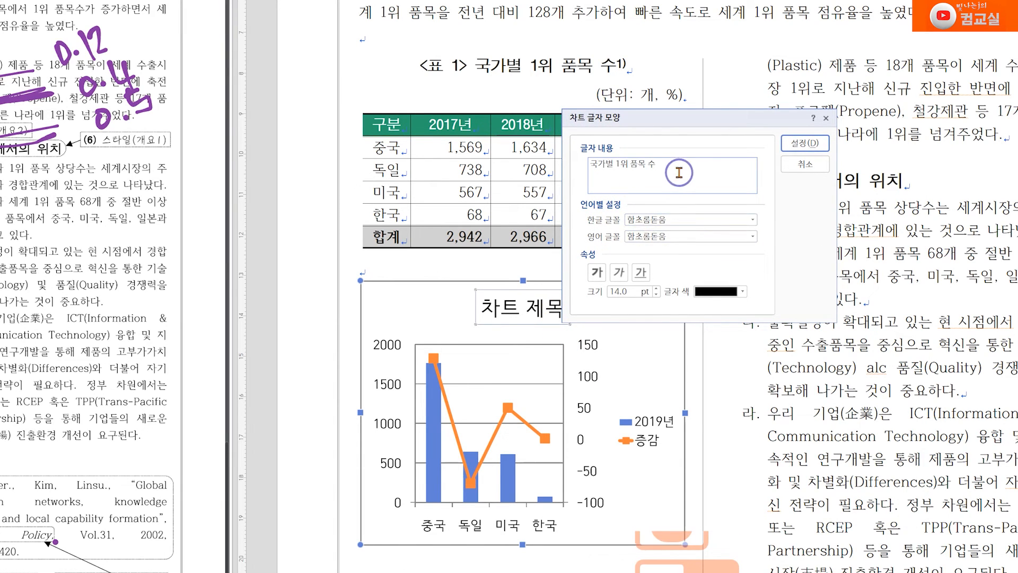
{"action": "right_click", "coordinate": [680, 172]}
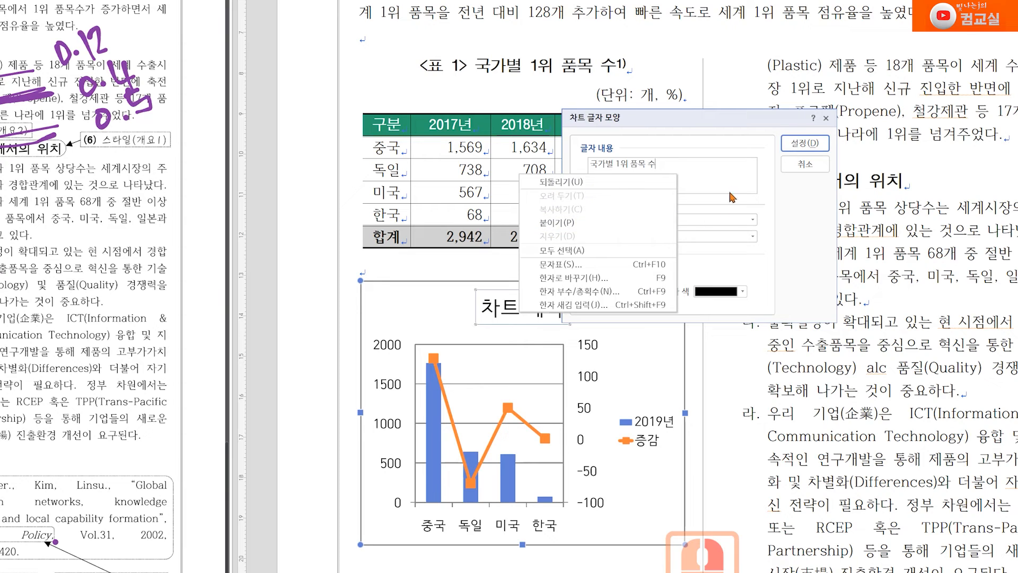
{"action": "left_click", "coordinate": [720, 170]}
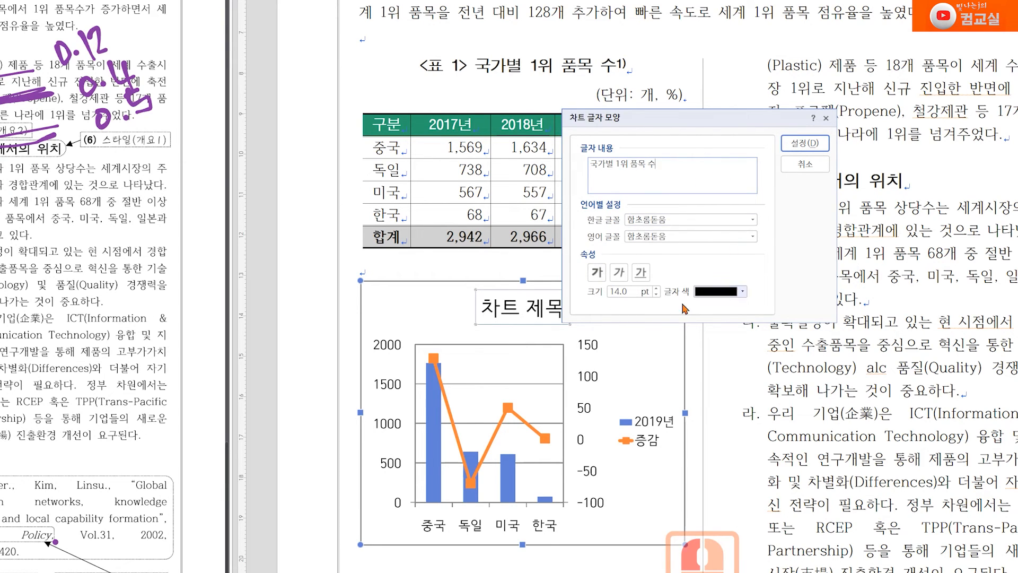
{"action": "left_click", "coordinate": [805, 143]}
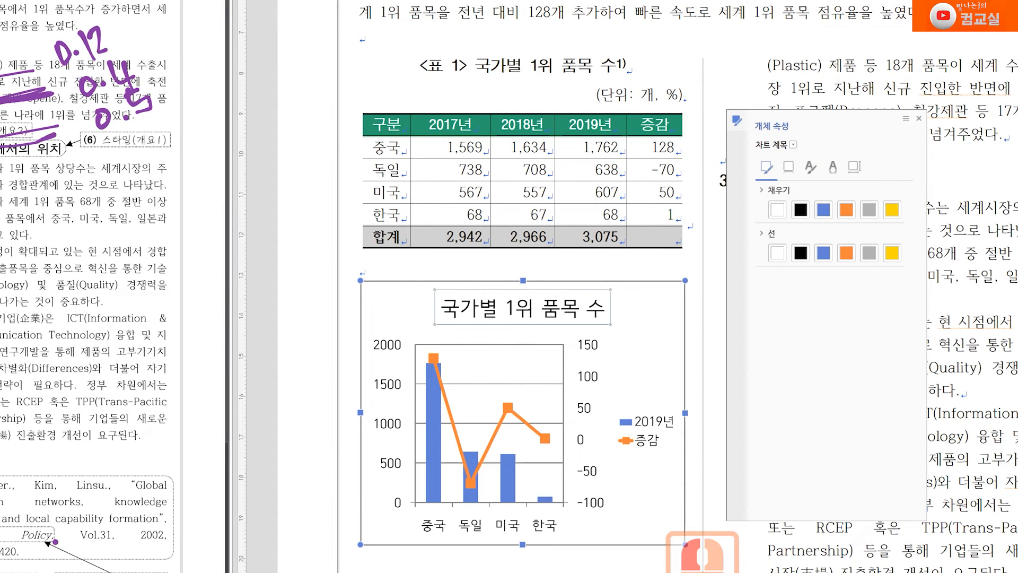
{"action": "left_click", "coordinate": [637, 440]}
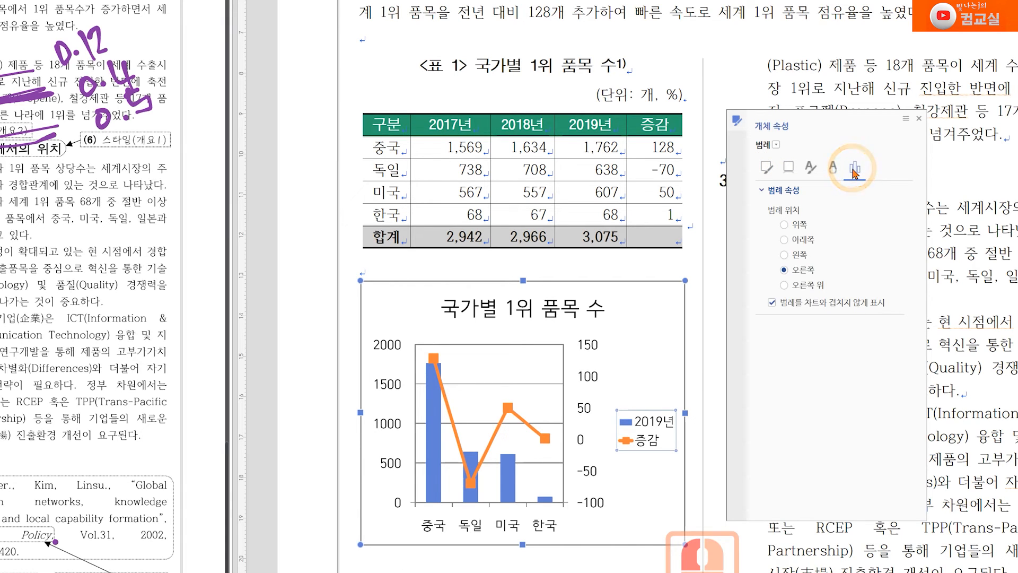
Set the legend position to 아래쪽, then mark items 15–17 in the spec
{"action": "left_click", "coordinate": [803, 240]}
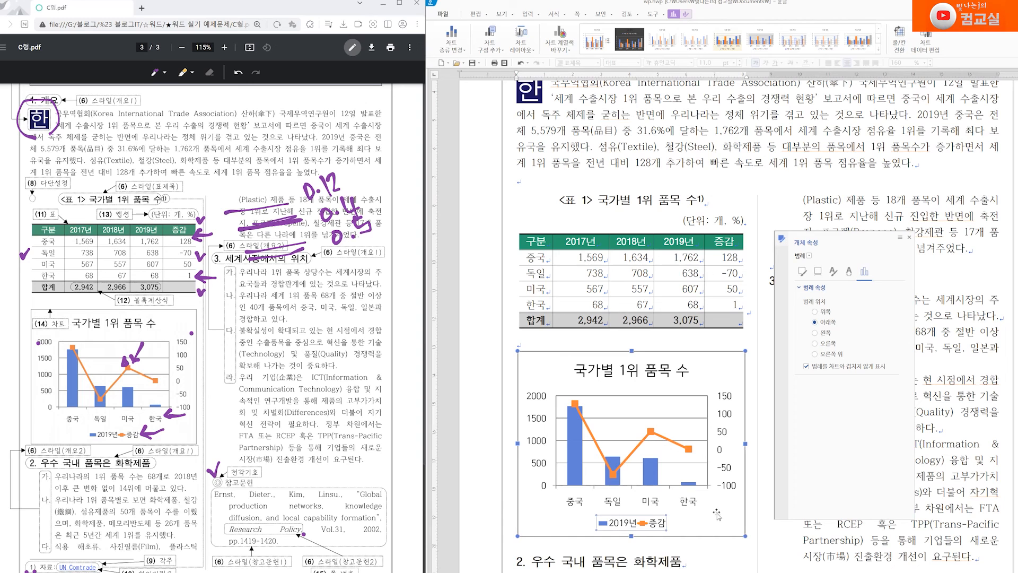
{"action": "scroll", "coordinate": [315, 531], "scroll_direction": "up", "scroll_amount": 6}
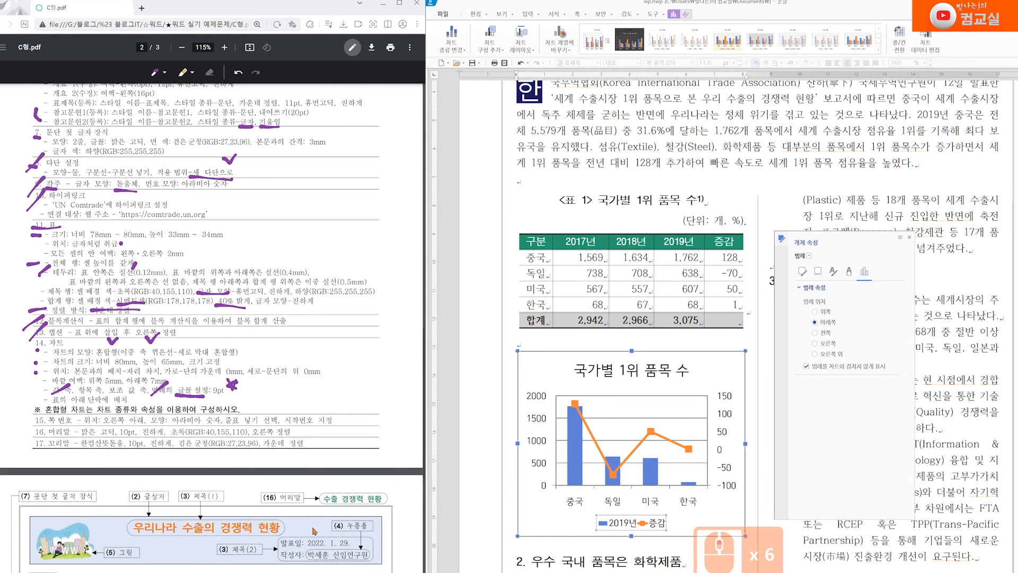
{"action": "left_click", "coordinate": [27, 419]}
{"action": "scroll", "coordinate": [468, 451], "scroll_direction": "down", "scroll_amount": 5}
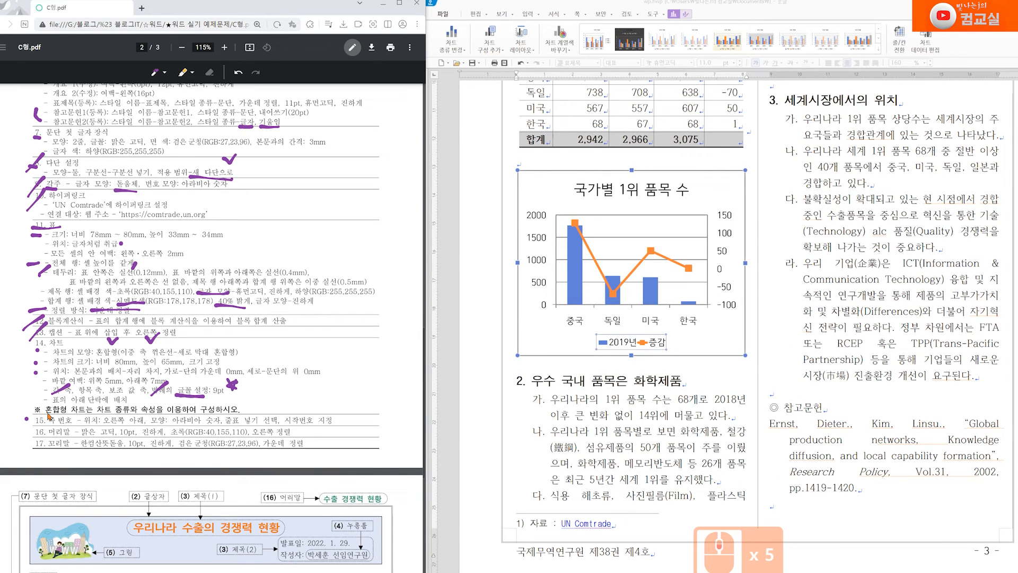
{"action": "left_click_drag", "start_coordinate": [50, 414], "coordinate": [33, 425]}
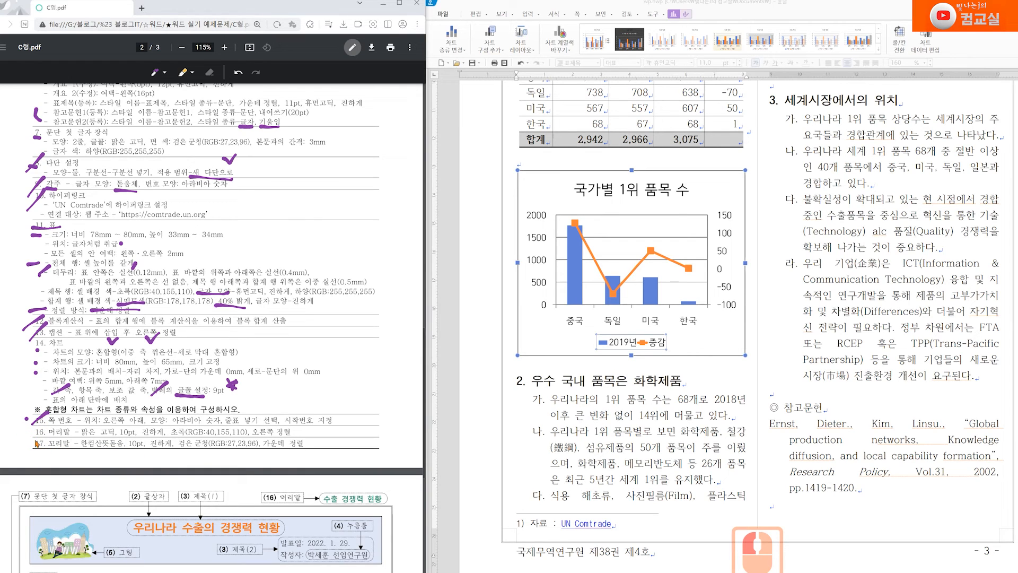
{"action": "mouse_move", "coordinate": [47, 436]}
{"action": "left_mouse_down"}
{"action": "mouse_move", "coordinate": [70, 435]}
{"action": "mouse_move", "coordinate": [69, 448]}
{"action": "left_mouse_up"}
{"action": "scroll", "coordinate": [571, 479], "scroll_direction": "up", "scroll_amount": 11}
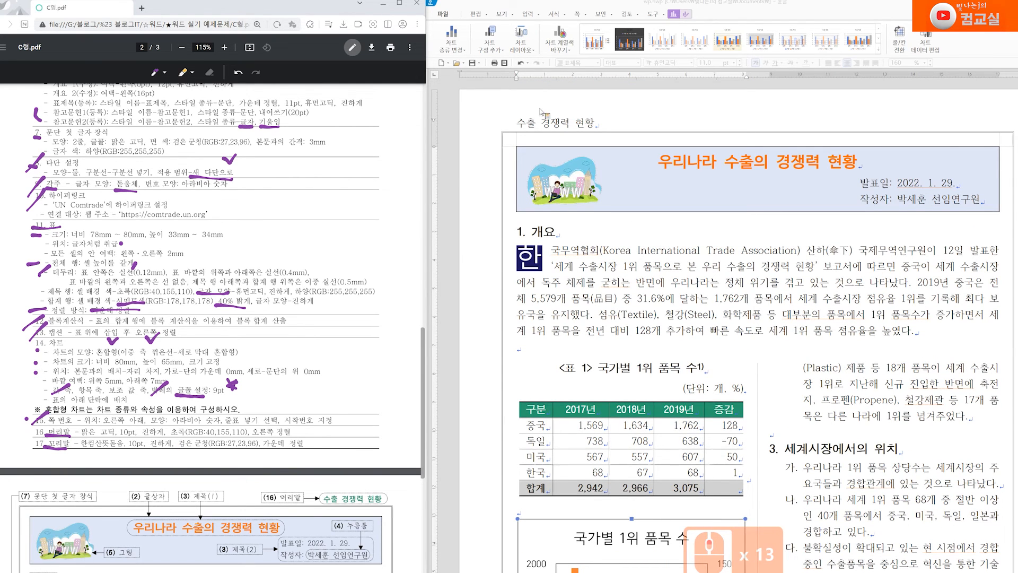
Set the header line 수출 경쟁력 현황 in bold 맑은 고딕
{"action": "double_click", "coordinate": [566, 132]}
{"action": "triple_click", "coordinate": [557, 130]}
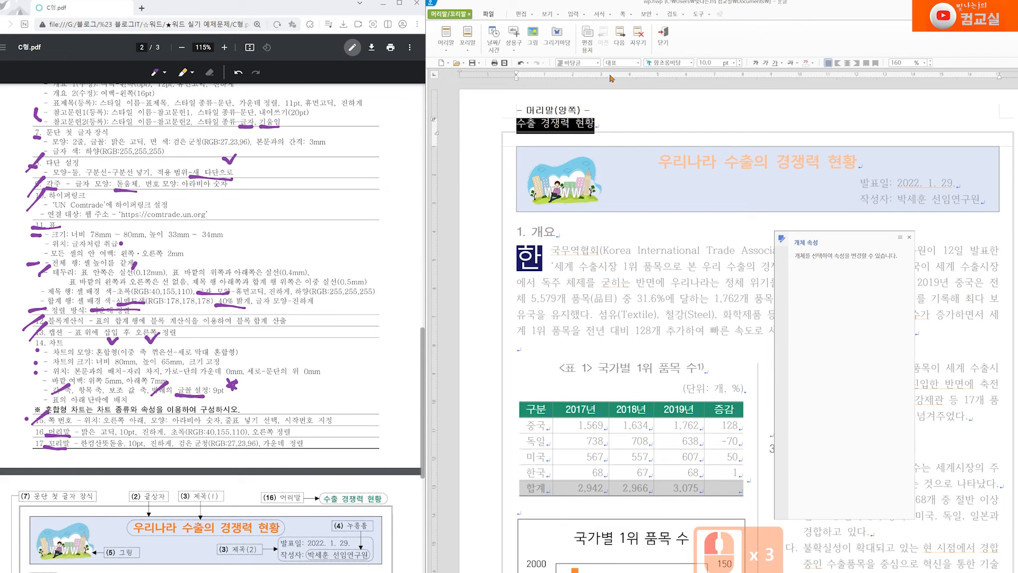
{"action": "left_click", "coordinate": [657, 62]}
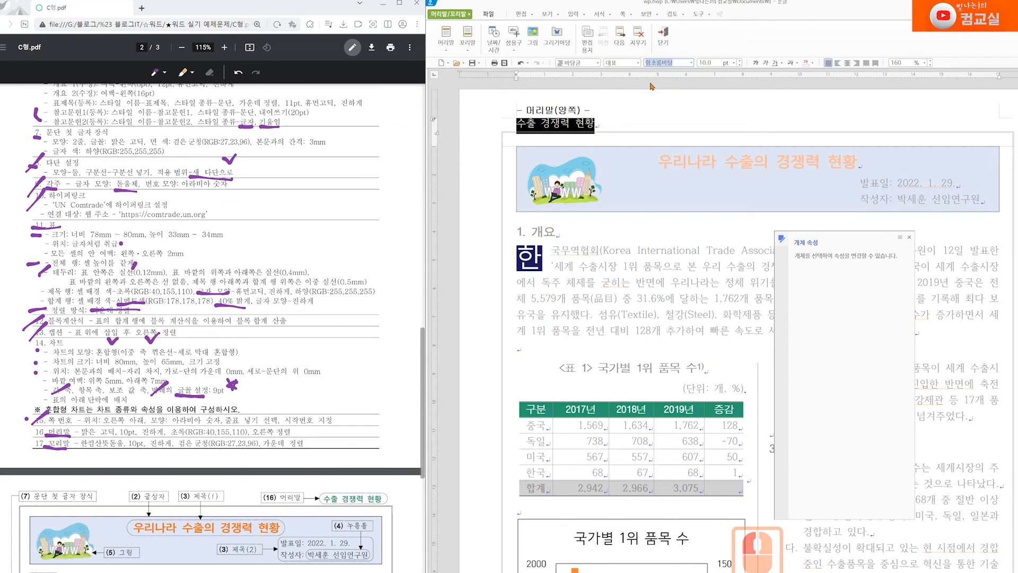
{"action": "type", "text": "맑은 고딕"}
{"action": "key", "text": "Return"}
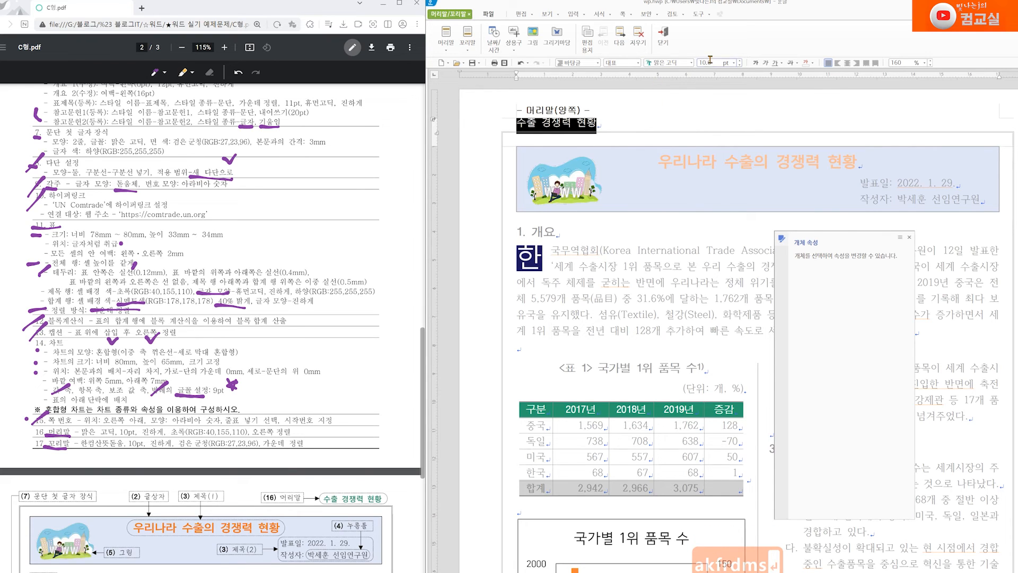
{"action": "left_click", "coordinate": [756, 62]}
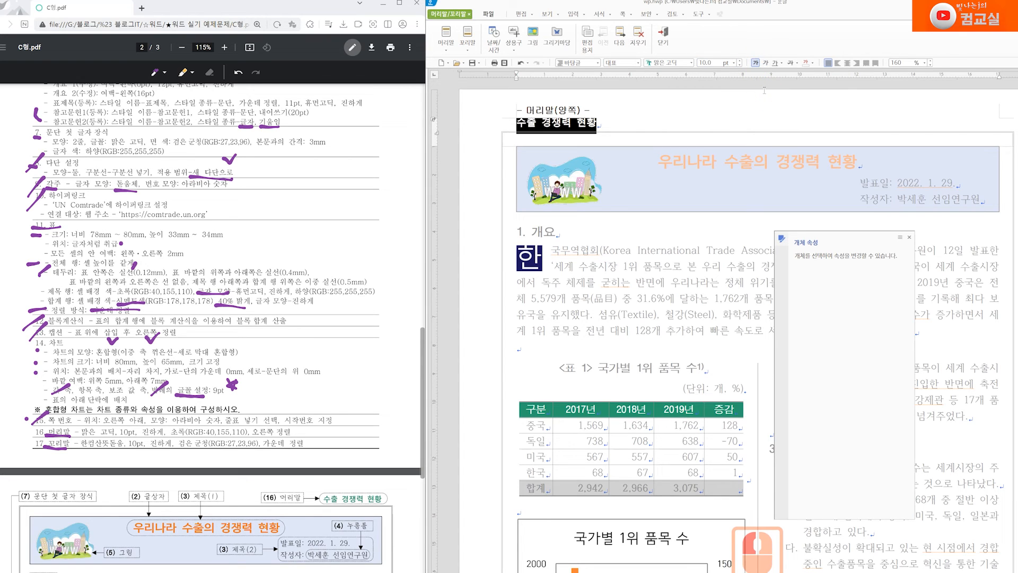
Right-align the header text 수출 경쟁력 현황
{"action": "left_click", "coordinate": [856, 63]}
{"action": "mouse_move", "coordinate": [252, 432]}
{"action": "left_mouse_down"}
{"action": "mouse_move", "coordinate": [289, 432]}
{"action": "mouse_move", "coordinate": [255, 432]}
{"action": "mouse_move", "coordinate": [287, 431]}
{"action": "mouse_move", "coordinate": [256, 432]}
{"action": "mouse_move", "coordinate": [267, 436]}
{"action": "left_mouse_up"}
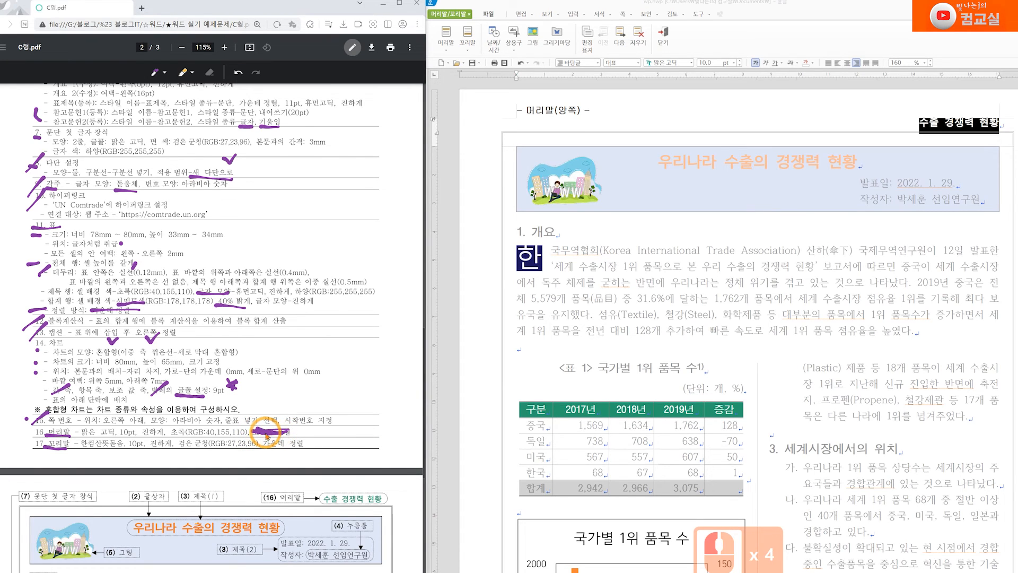
{"action": "left_click", "coordinate": [828, 63]}
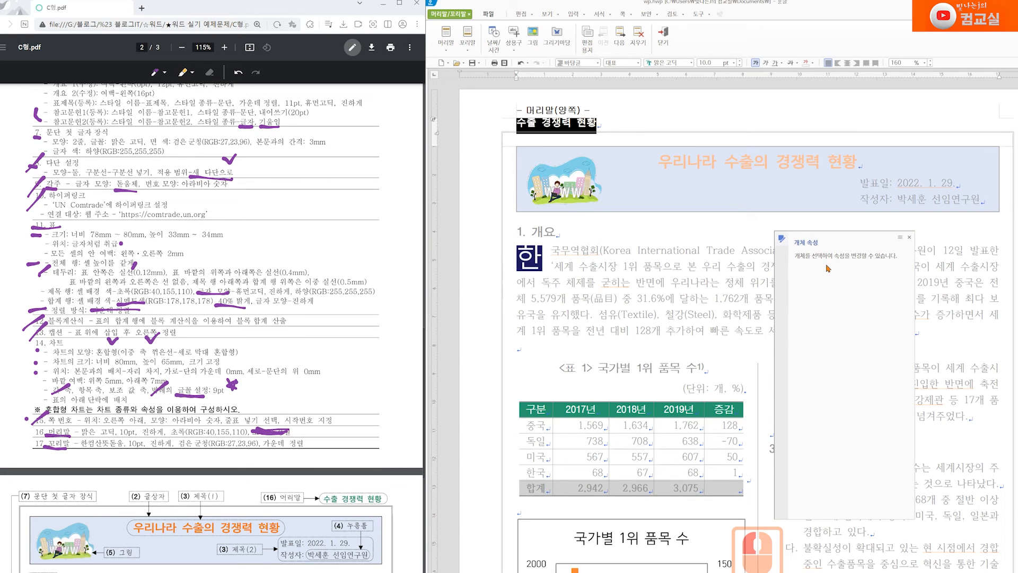
{"action": "left_click_drag", "start_coordinate": [298, 423], "coordinate": [326, 437]}
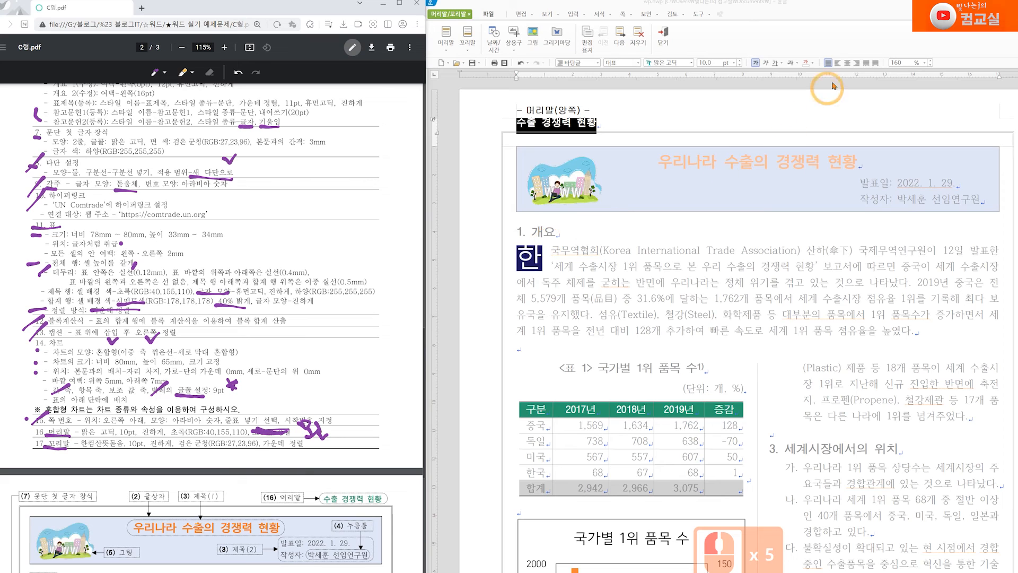
{"action": "left_click", "coordinate": [801, 292]}
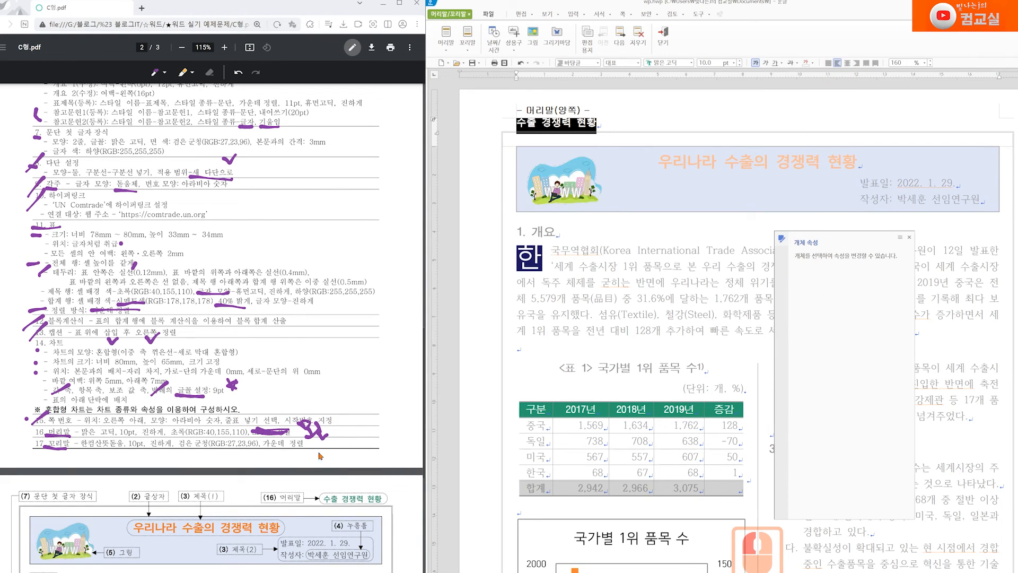
{"action": "left_click", "coordinate": [857, 63]}
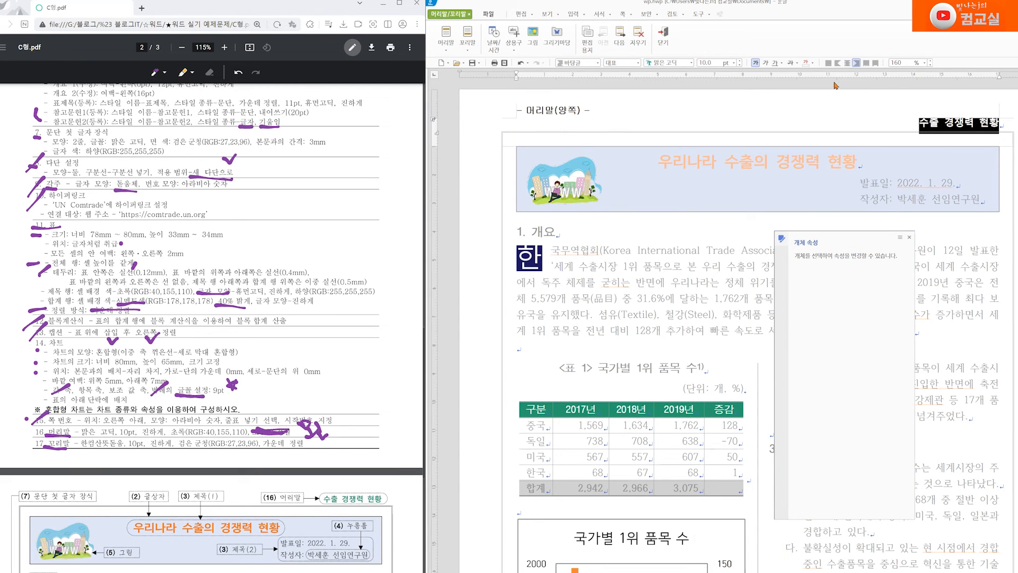
Colour the header text green (RGB 40,155,110) and close header editing
{"action": "left_click", "coordinate": [812, 64]}
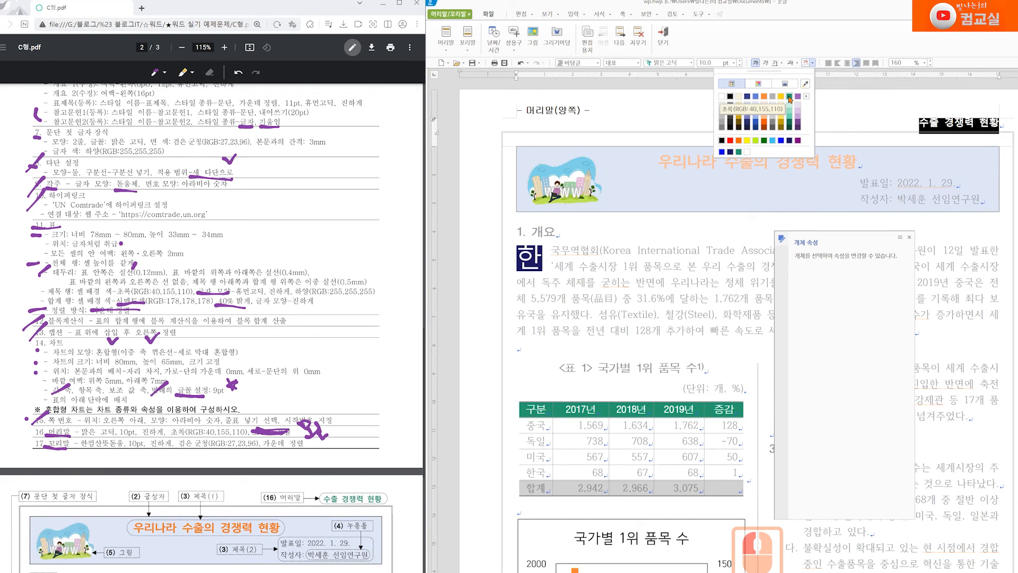
{"action": "left_click", "coordinate": [790, 97]}
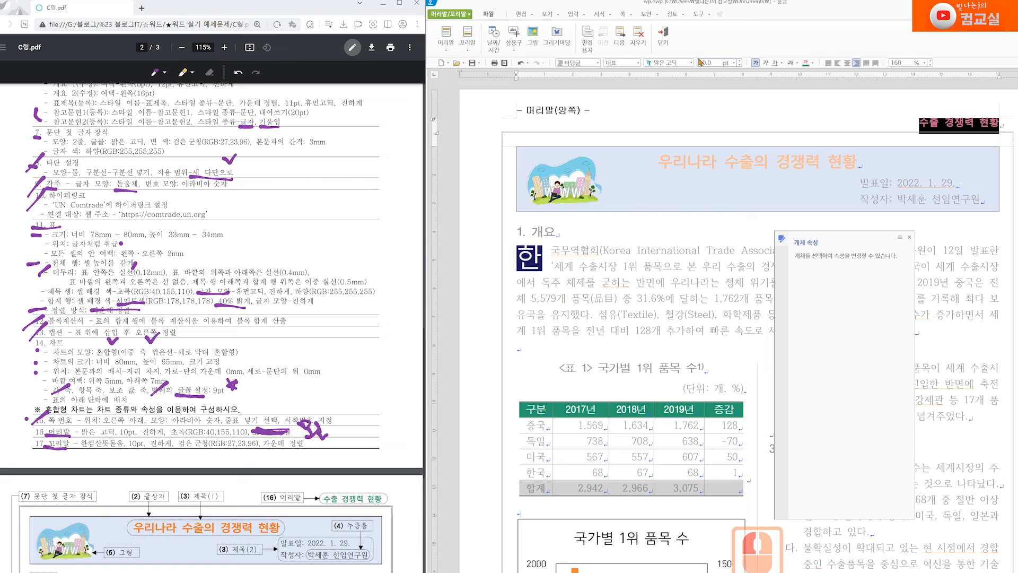
{"action": "left_click", "coordinate": [664, 38]}
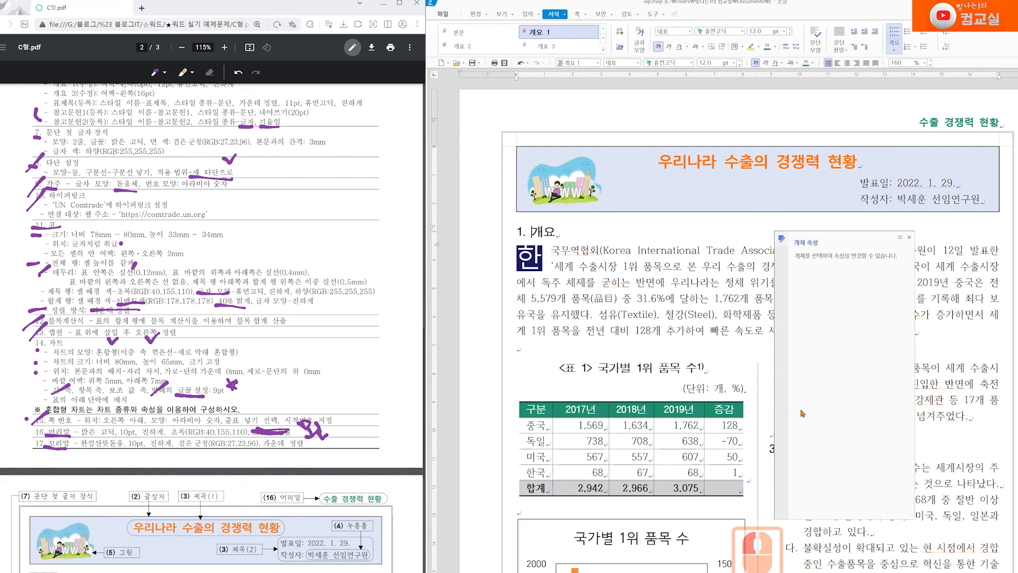
{"action": "scroll", "coordinate": [716, 317], "scroll_direction": "down", "scroll_amount": 6}
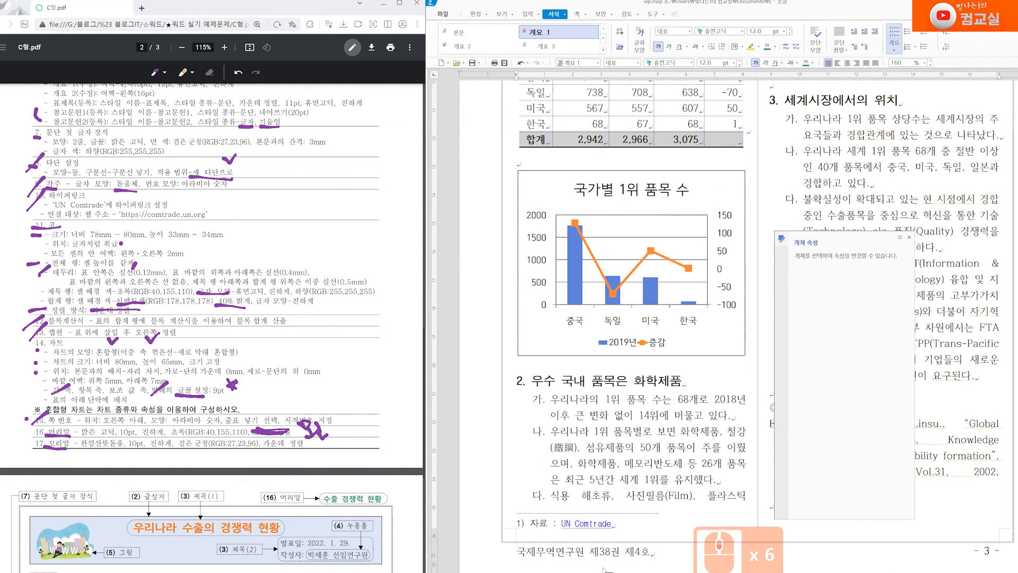
Set the footer line 국제무역연구원 제38권 제4호 in bold 한컴산뜻돋움
{"action": "double_click", "coordinate": [594, 564]}
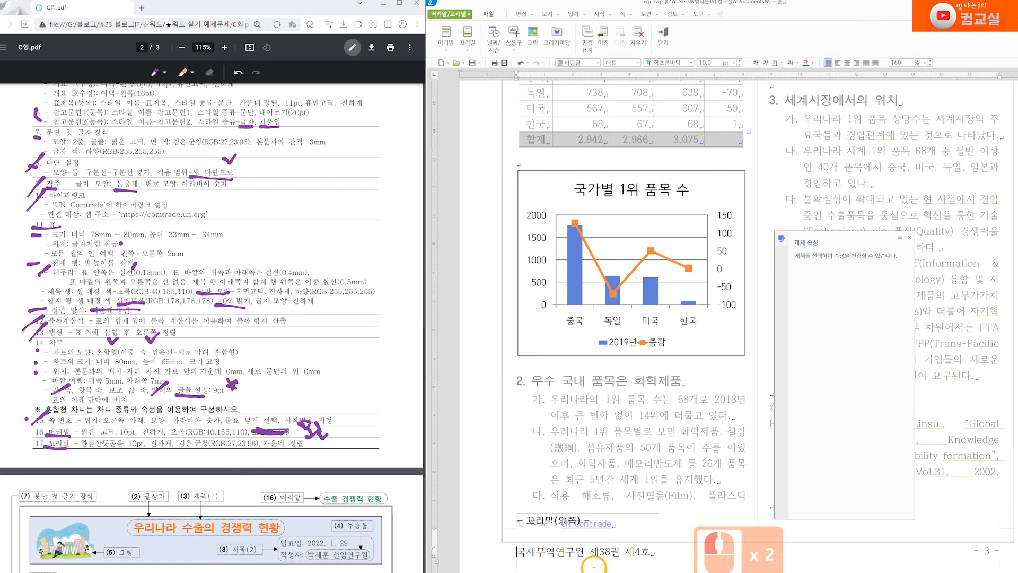
{"action": "triple_click", "coordinate": [533, 556]}
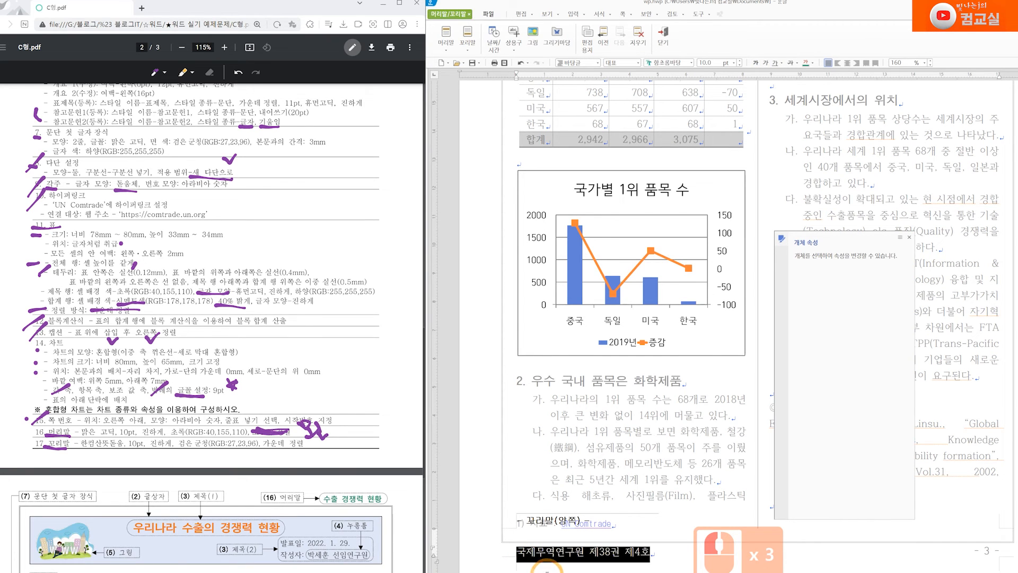
{"action": "left_click", "coordinate": [669, 63]}
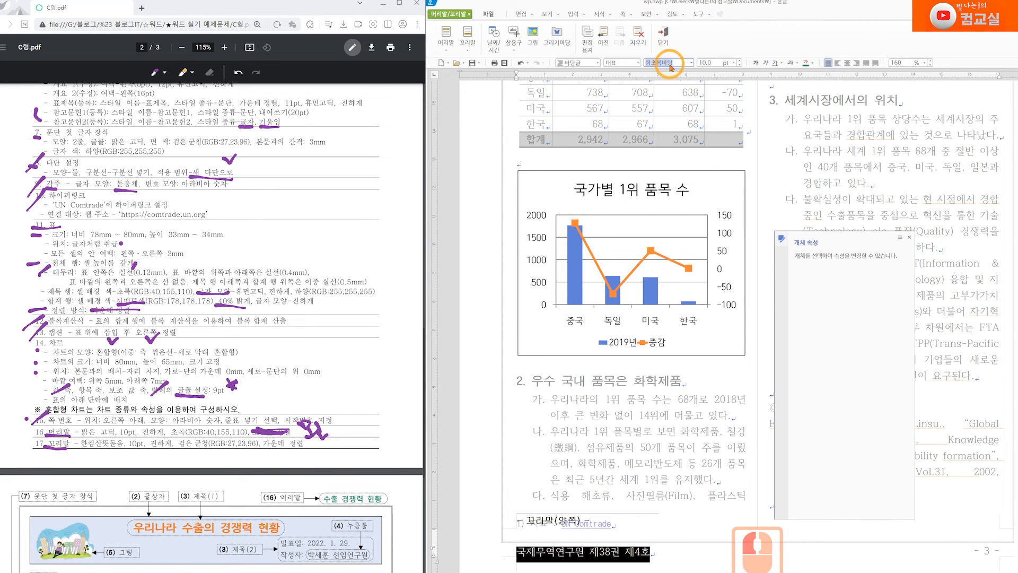
{"action": "type", "text": "한컴사"}
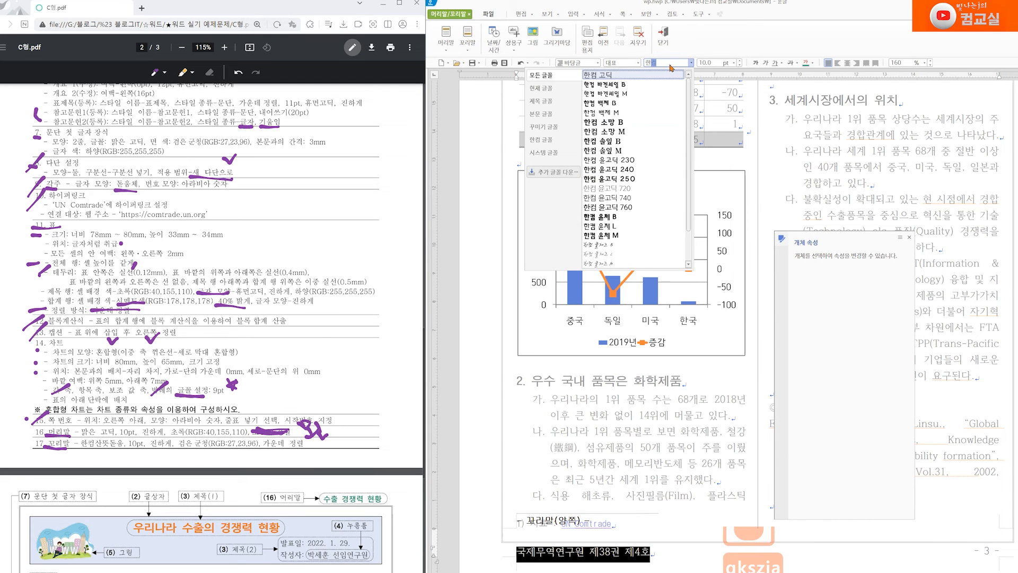
{"action": "key", "text": "Return"}
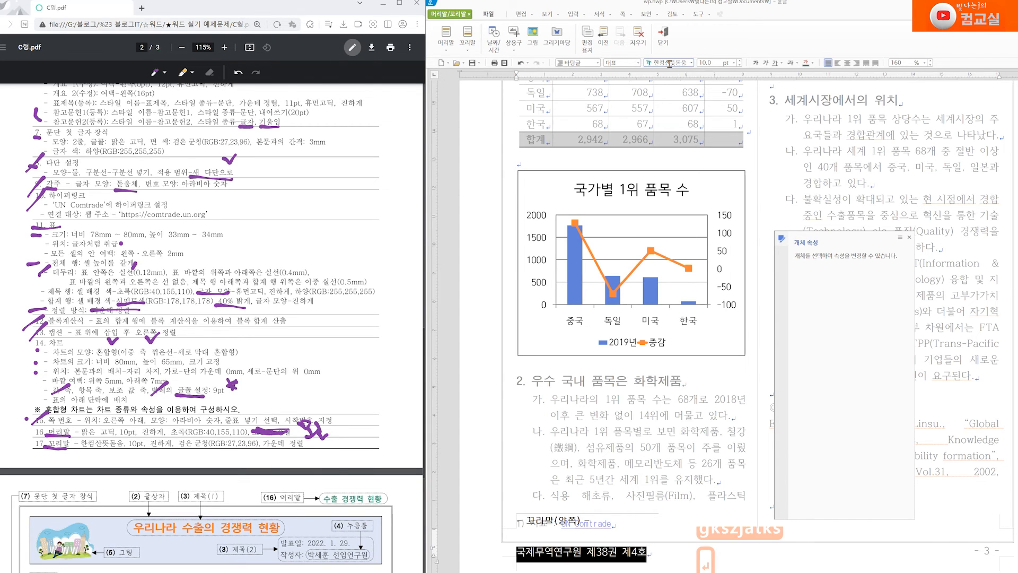
{"action": "left_click", "coordinate": [755, 63]}
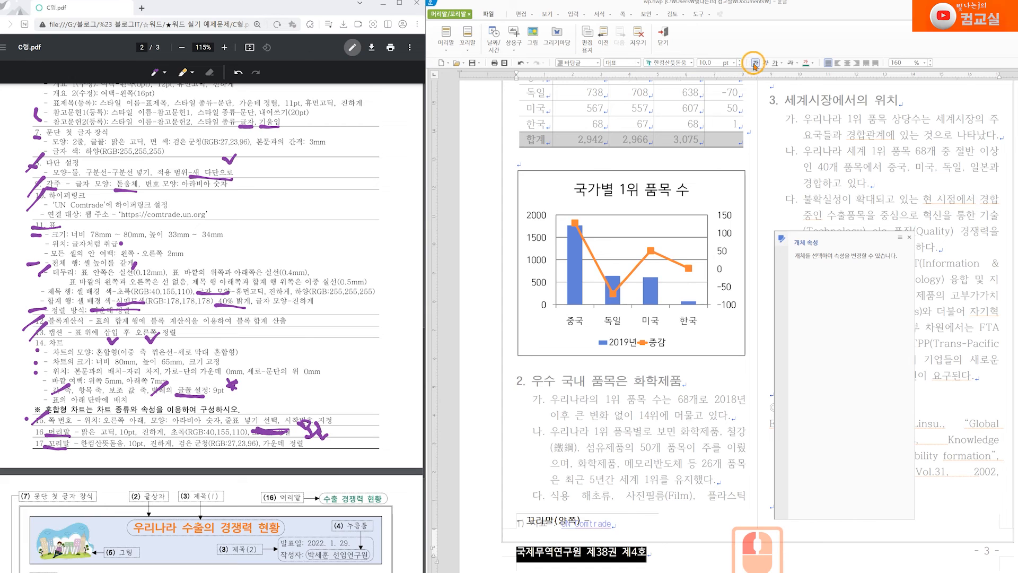
Centre the footer text on the page and close footer editing
{"action": "left_click", "coordinate": [813, 63]}
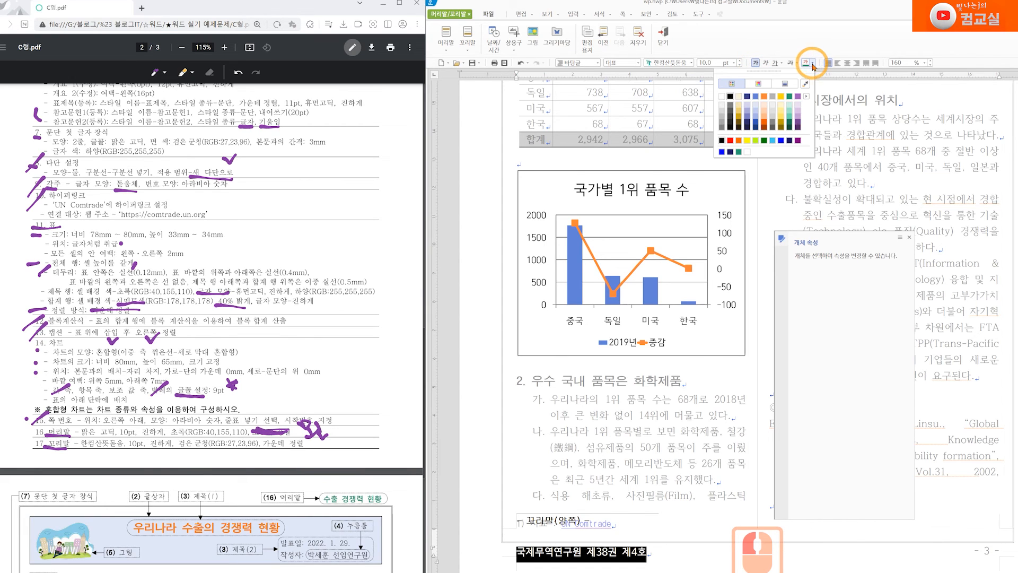
{"action": "left_click", "coordinate": [807, 96]}
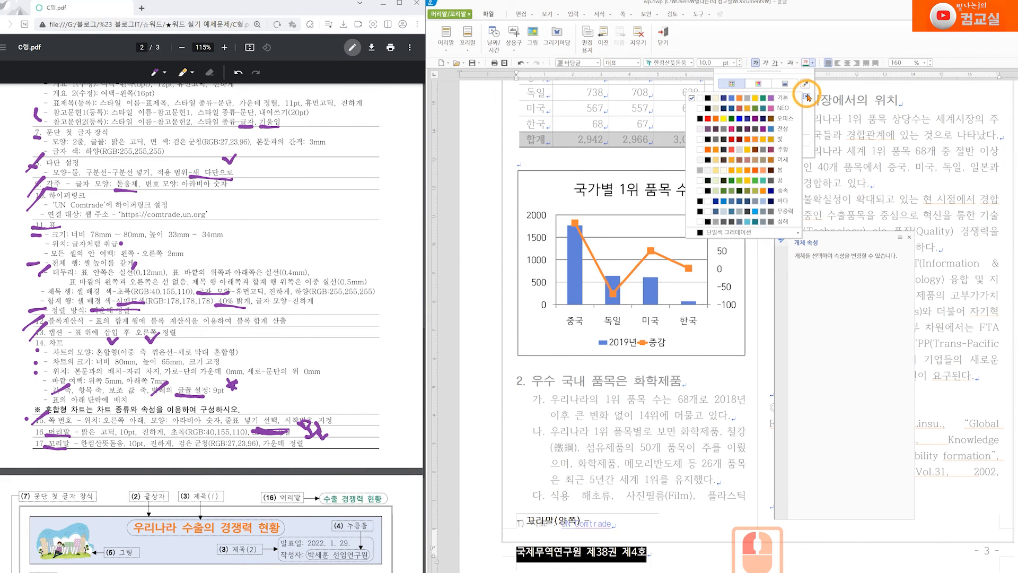
{"action": "left_click", "coordinate": [796, 120]}
{"action": "left_click", "coordinate": [819, 132]}
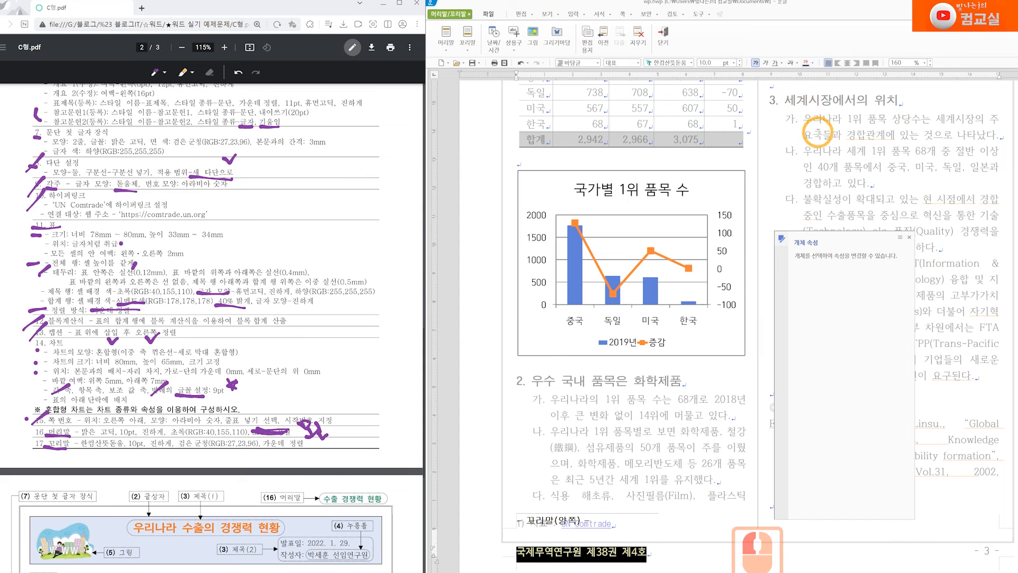
{"action": "left_click", "coordinate": [848, 62]}
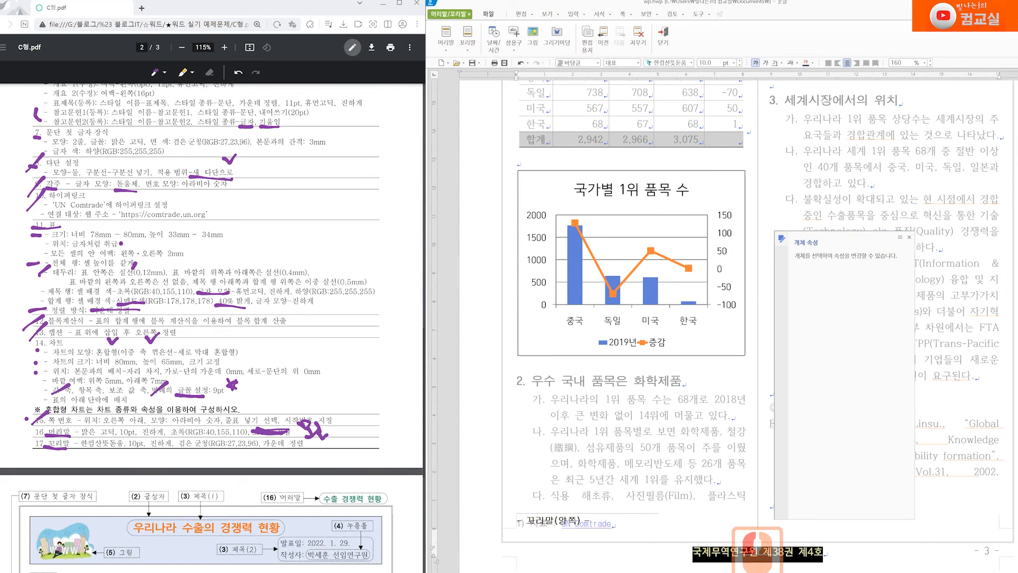
{"action": "left_click", "coordinate": [672, 43]}
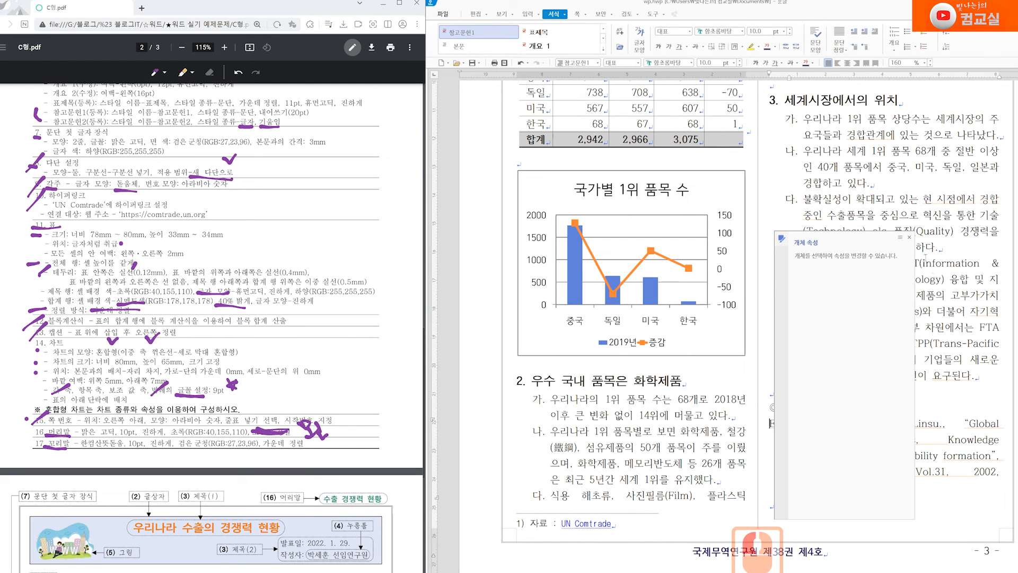
Replace the typo 'alc' with 및 so it reads Technology 및 품질(Quality)
{"action": "left_click", "coordinate": [909, 237]}
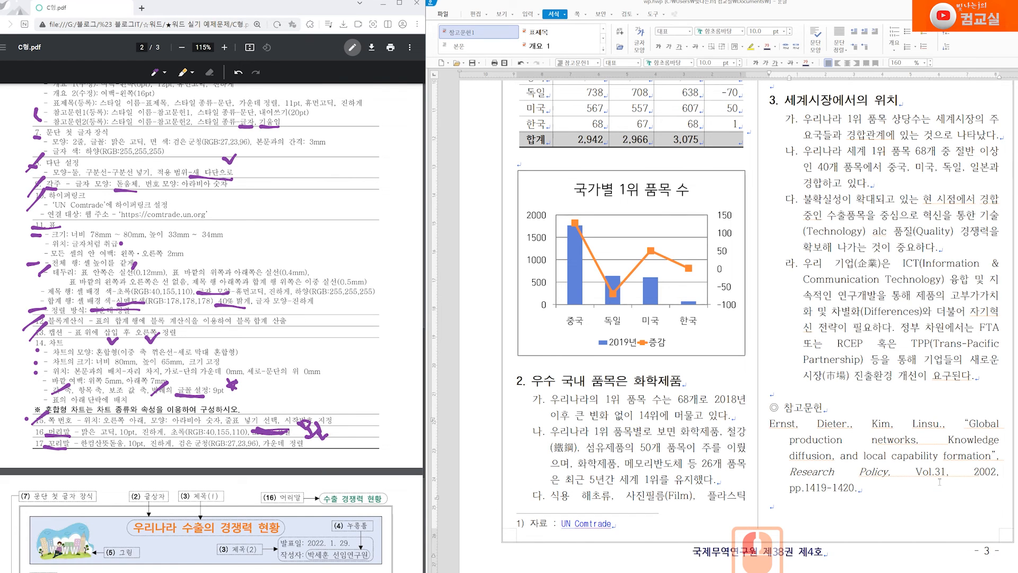
{"action": "scroll", "coordinate": [762, 470], "scroll_direction": "up", "scroll_amount": 3}
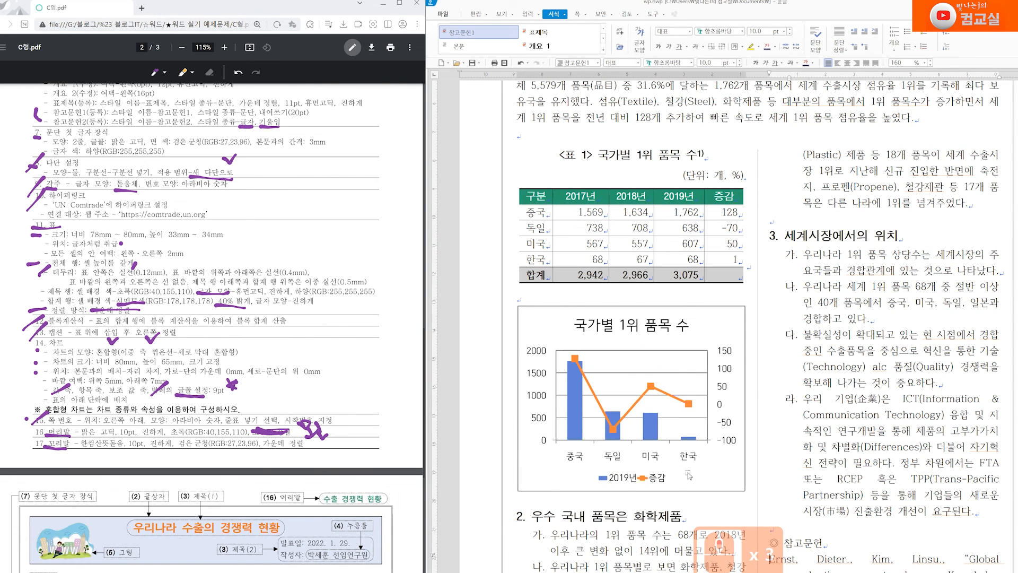
{"action": "scroll", "coordinate": [689, 475], "scroll_direction": "up", "scroll_amount": 3}
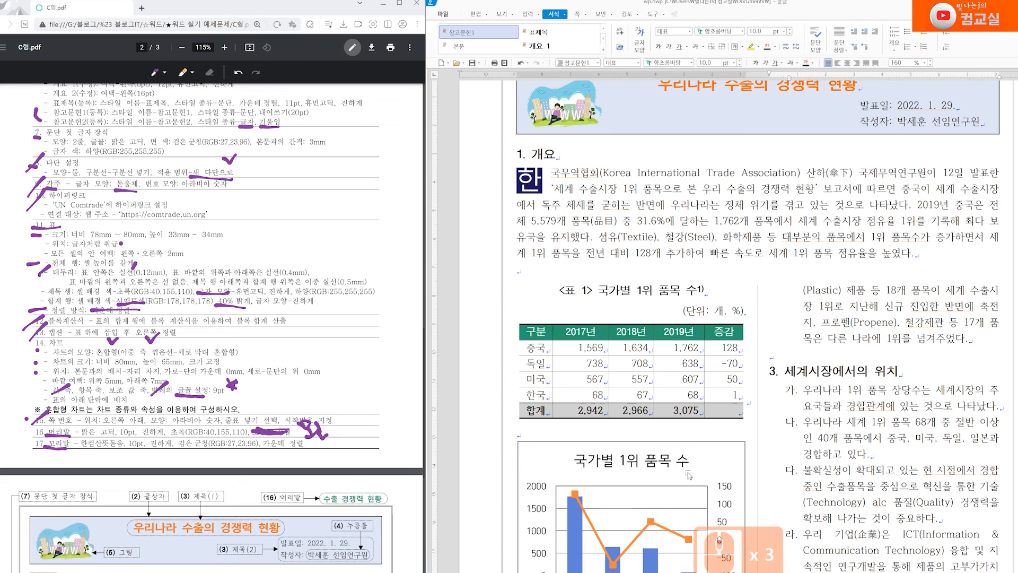
{"action": "scroll", "coordinate": [721, 467], "scroll_direction": "down", "scroll_amount": 2}
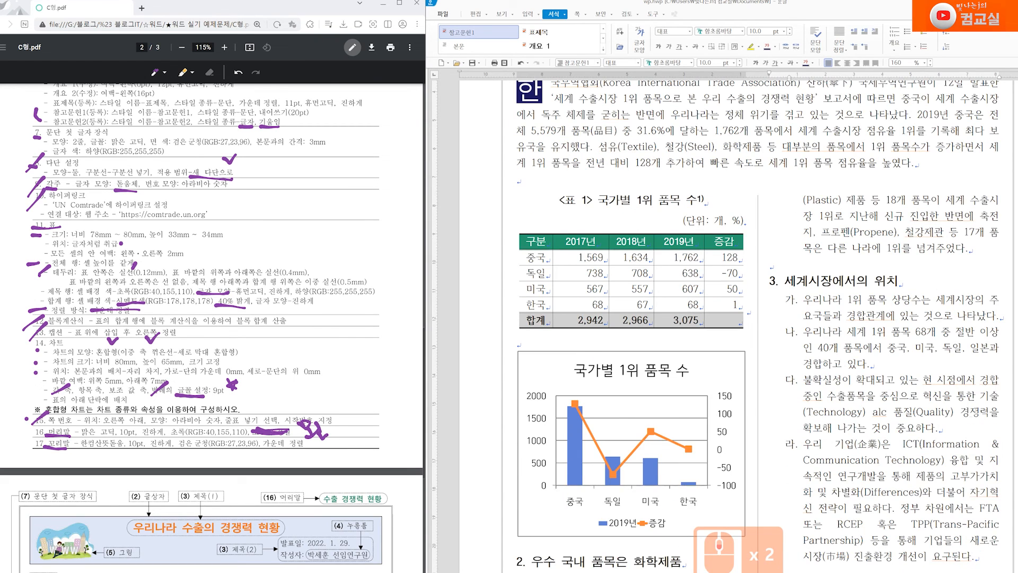
{"action": "scroll", "coordinate": [955, 403], "scroll_direction": "down", "scroll_amount": 1}
{"action": "double_click", "coordinate": [880, 366]}
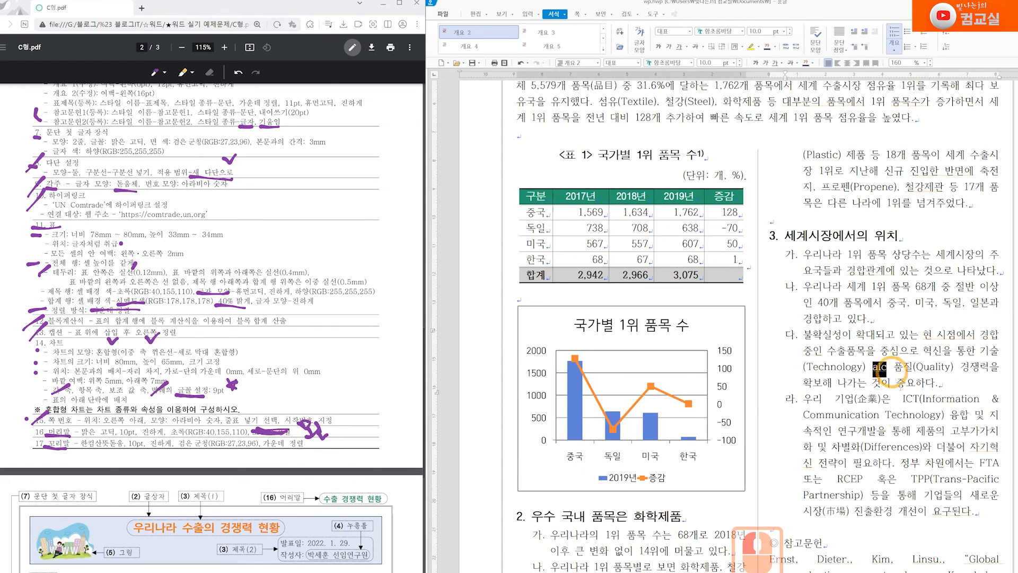
{"action": "type", "text": "및"}
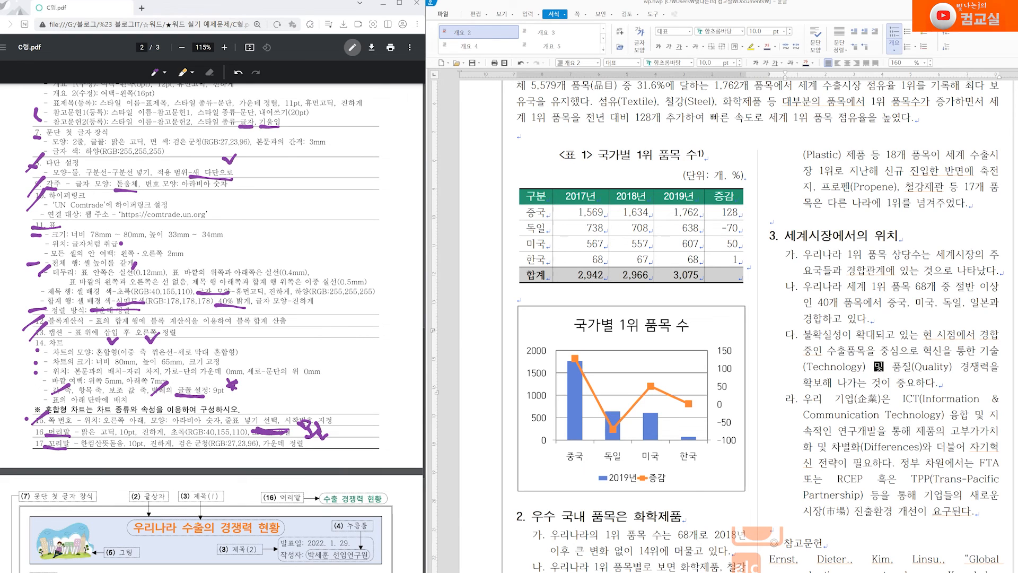
{"action": "left_click", "coordinate": [978, 446]}
Check that 자기혁신 in paragraph 라 breaks across lines as in the sample
{"action": "left_click_drag", "start_coordinate": [971, 446], "coordinate": [812, 464]}
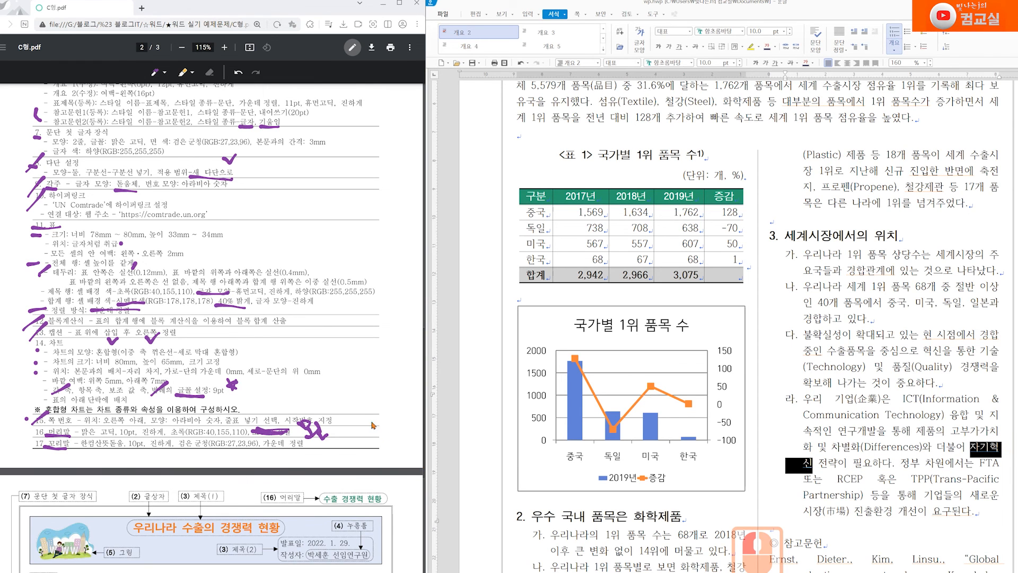
{"action": "scroll", "coordinate": [371, 427], "scroll_direction": "down", "scroll_amount": 9}
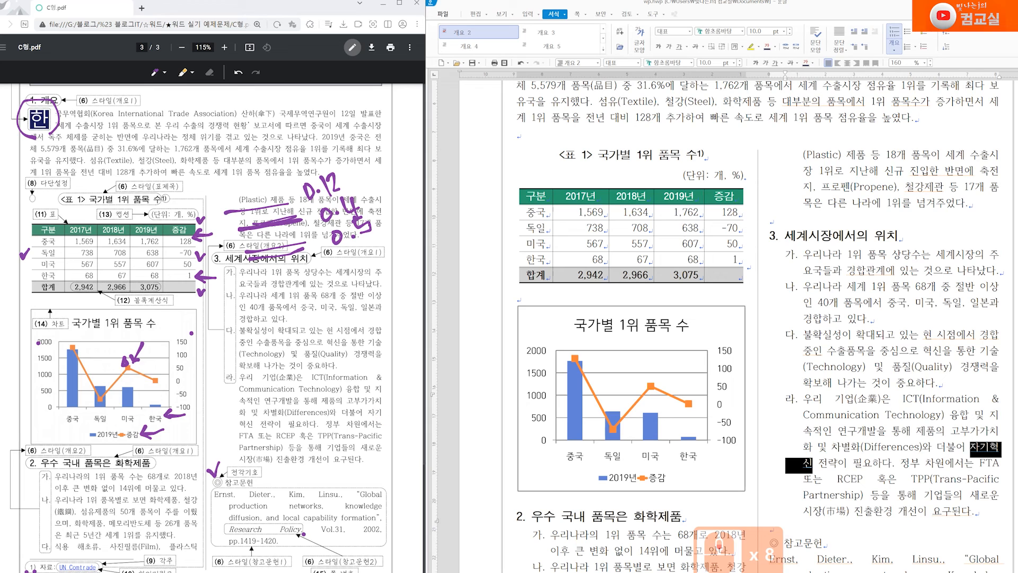
{"action": "left_click", "coordinate": [803, 462]}
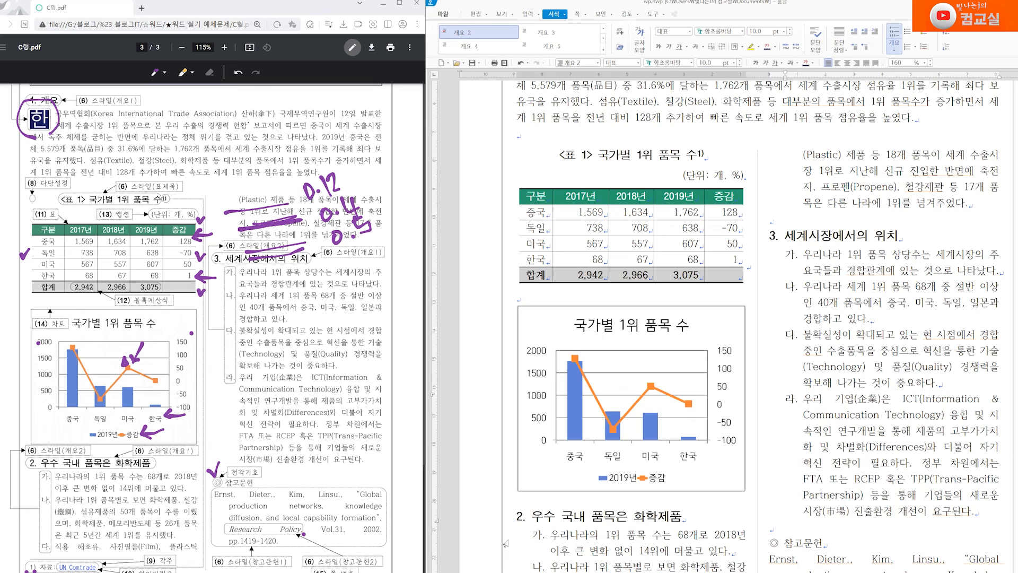
{"action": "scroll", "coordinate": [719, 543], "scroll_direction": "up", "scroll_amount": 4}
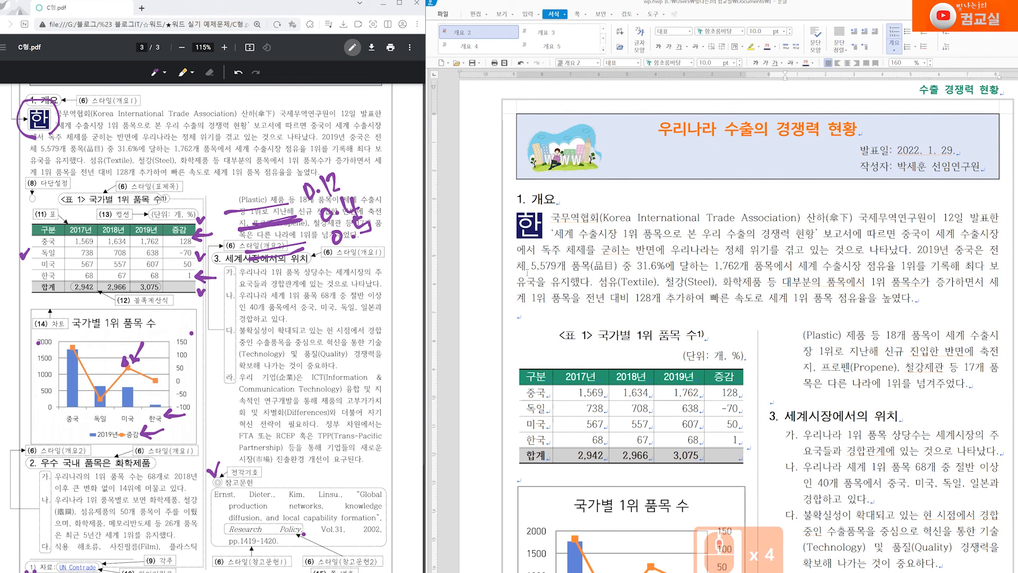
{"action": "scroll", "coordinate": [541, 392], "scroll_direction": "down", "scroll_amount": 5}
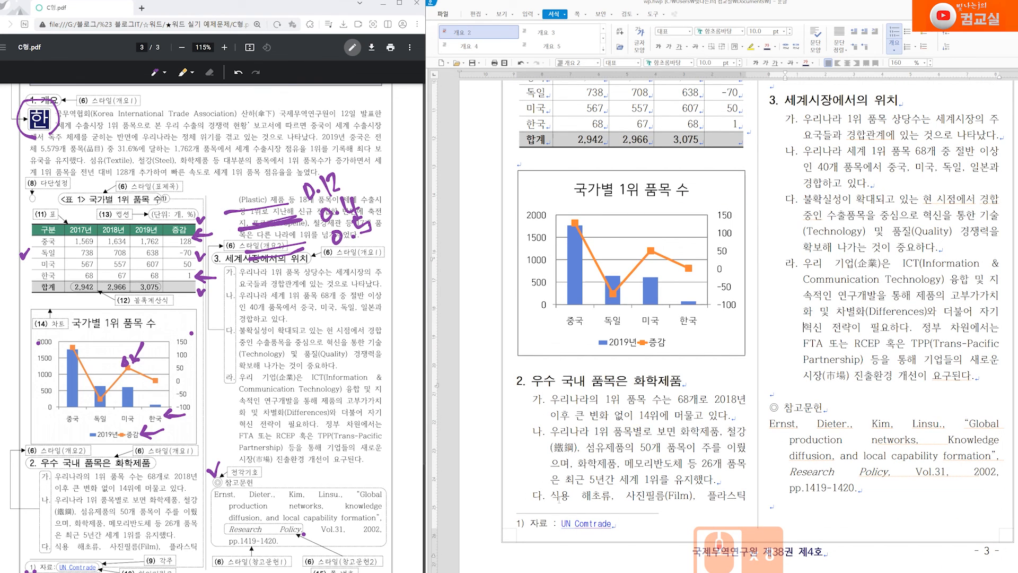
{"action": "left_click_drag", "start_coordinate": [30, 541], "coordinate": [48, 533]}
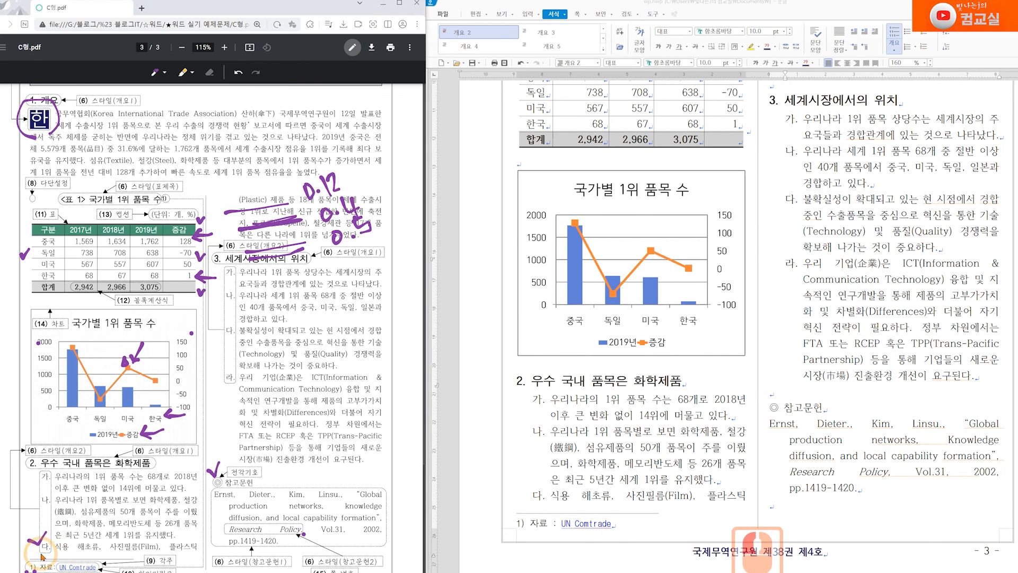
{"action": "left_click", "coordinate": [495, 560]}
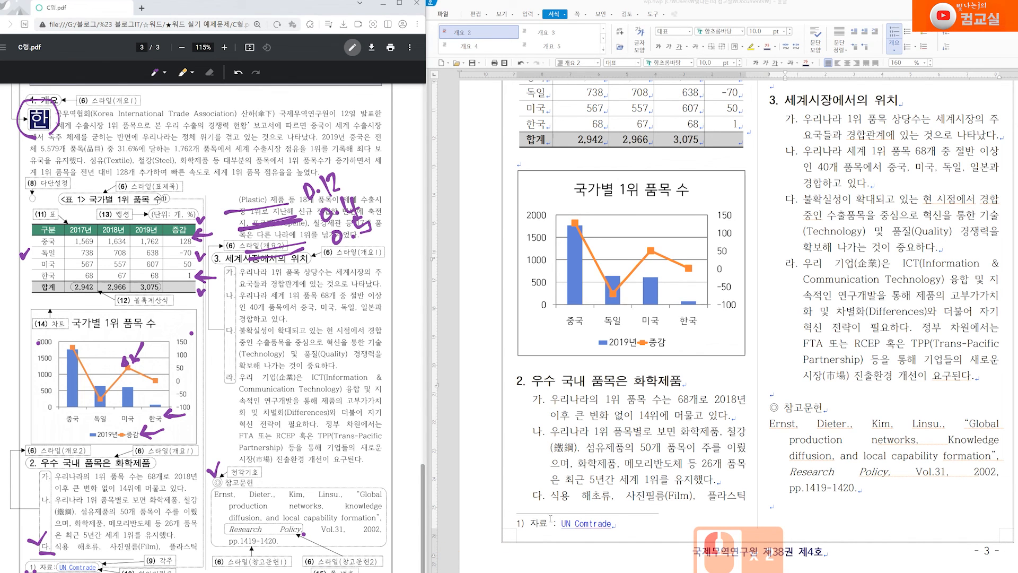
{"action": "scroll", "coordinate": [524, 511], "scroll_direction": "up", "scroll_amount": 3}
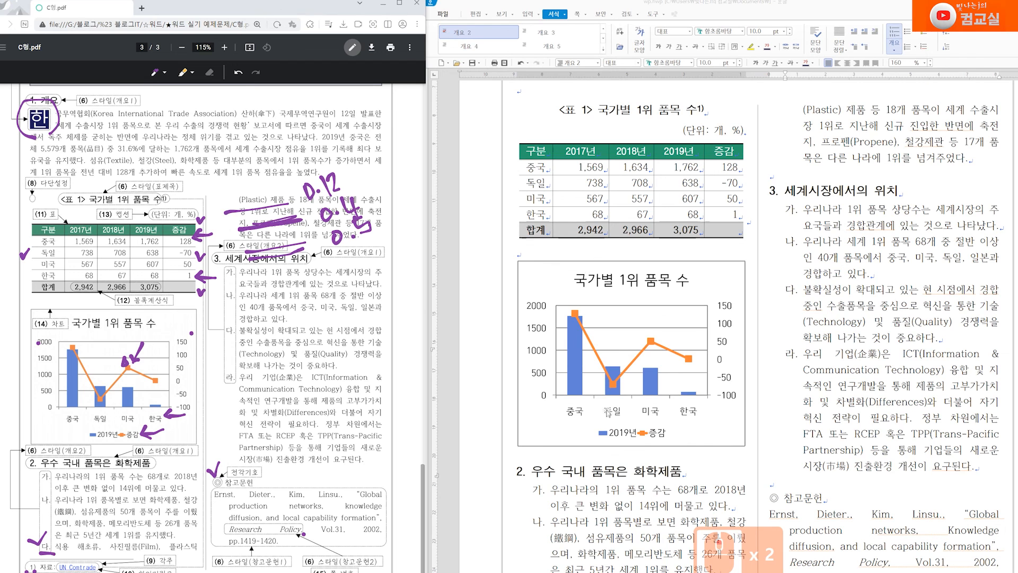
{"action": "scroll", "coordinate": [667, 527], "scroll_direction": "up", "scroll_amount": 2}
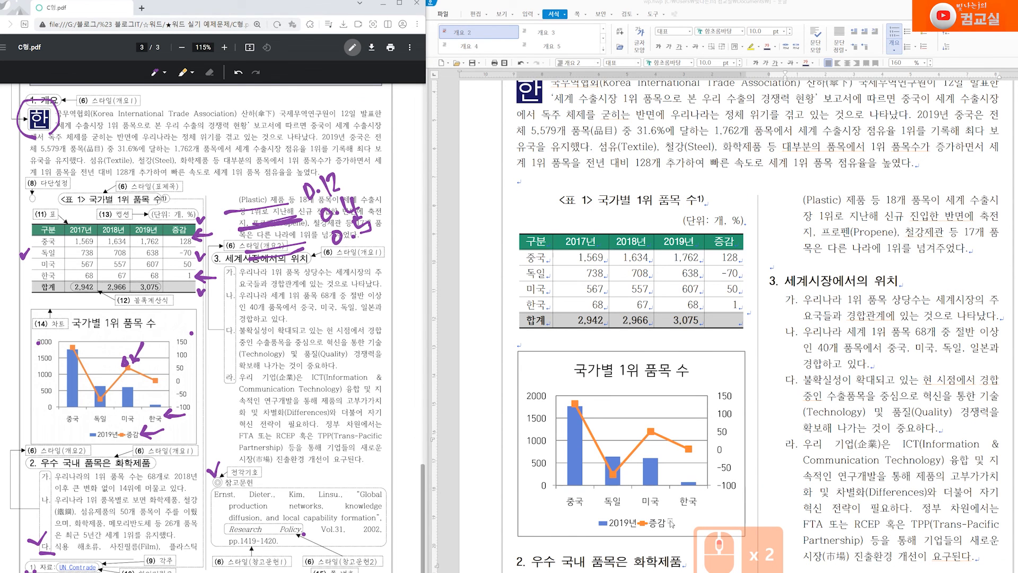
{"action": "key", "text": "ctrl+g"}
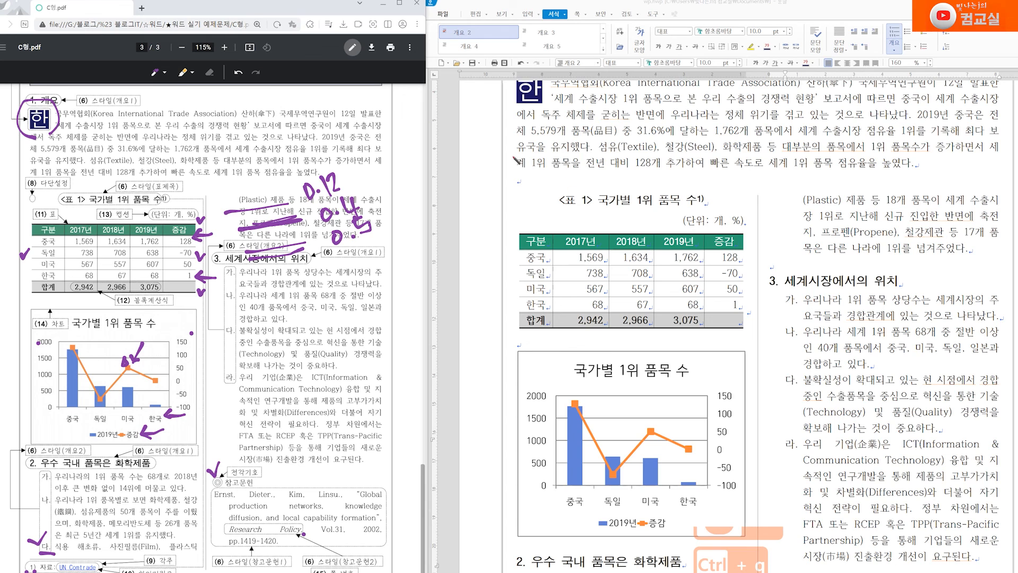
{"action": "mouse_move", "coordinate": [514, 129]}
{"action": "left_mouse_down"}
{"action": "mouse_move", "coordinate": [508, 156]}
{"action": "mouse_move", "coordinate": [530, 160]}
{"action": "left_mouse_up"}
{"action": "mouse_move", "coordinate": [547, 212]}
{"action": "left_mouse_down"}
{"action": "mouse_move", "coordinate": [564, 190]}
{"action": "mouse_move", "coordinate": [552, 171]}
{"action": "mouse_move", "coordinate": [569, 190]}
{"action": "left_mouse_up"}
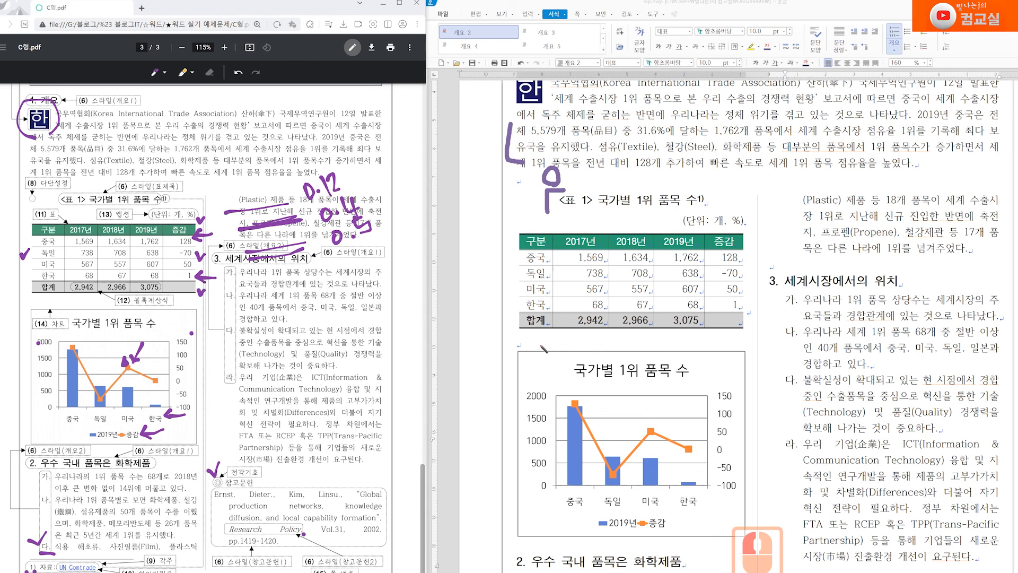
{"action": "left_click_drag", "start_coordinate": [517, 332], "coordinate": [518, 354]}
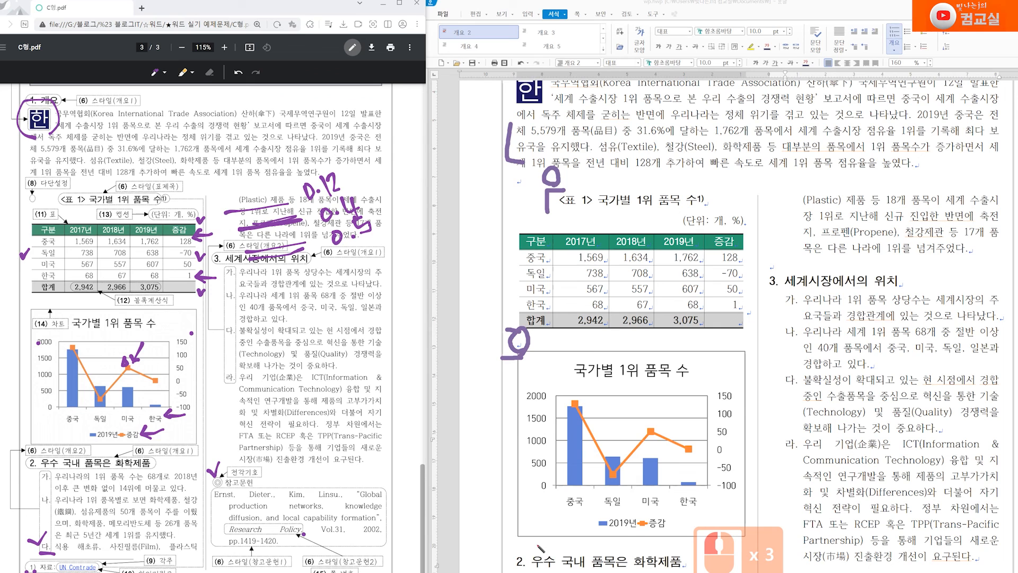
{"action": "mouse_move", "coordinate": [544, 539]}
{"action": "left_mouse_down"}
{"action": "mouse_move", "coordinate": [532, 553]}
{"action": "mouse_move", "coordinate": [545, 552]}
{"action": "left_mouse_up"}
{"action": "mouse_move", "coordinate": [784, 257]}
{"action": "left_mouse_down"}
{"action": "mouse_move", "coordinate": [762, 269]}
{"action": "mouse_move", "coordinate": [780, 255]}
{"action": "left_mouse_up"}
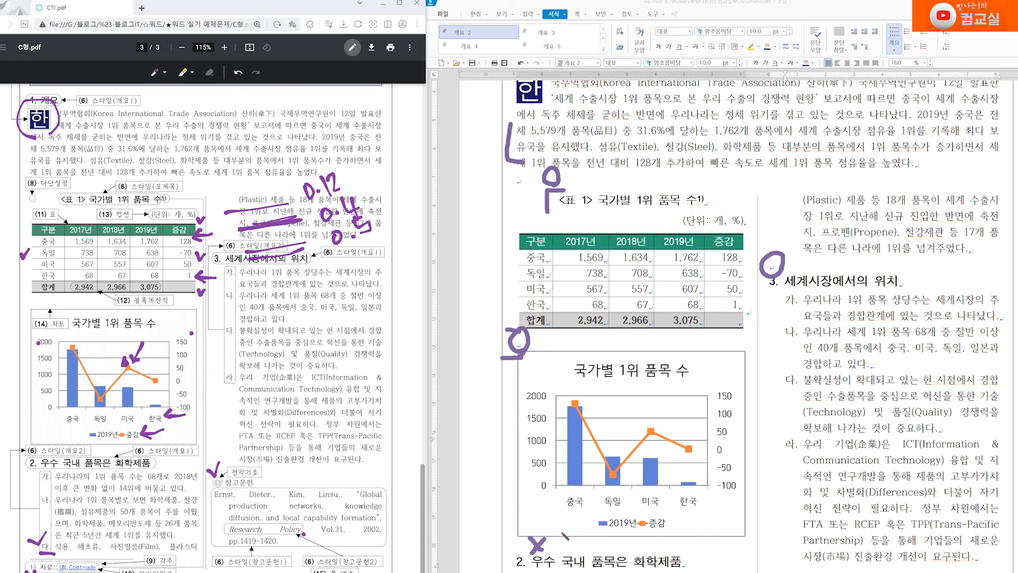
{"action": "scroll", "coordinate": [633, 337], "scroll_direction": "down", "scroll_amount": 2}
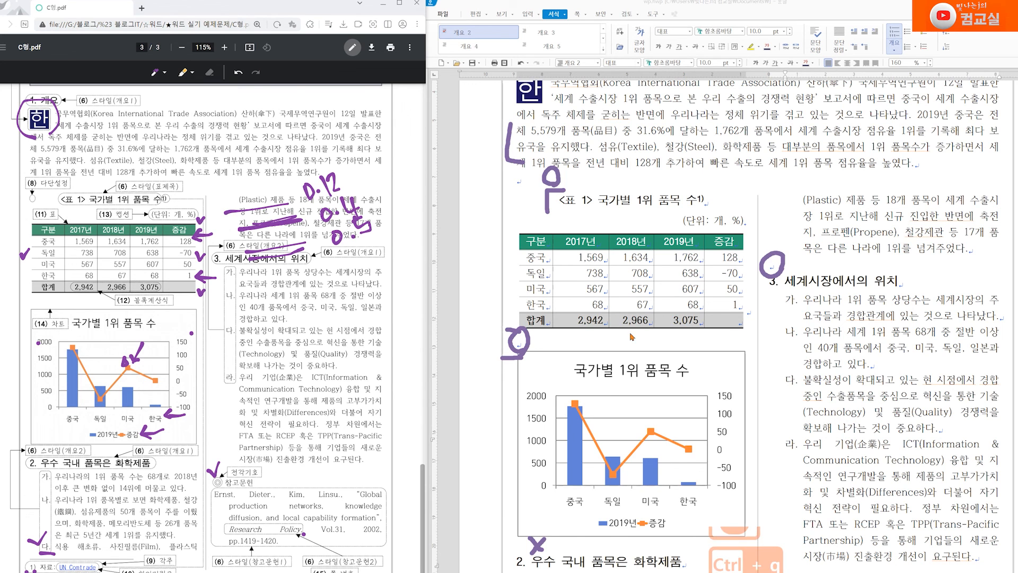
{"action": "scroll", "coordinate": [636, 343], "scroll_direction": "down", "scroll_amount": 1}
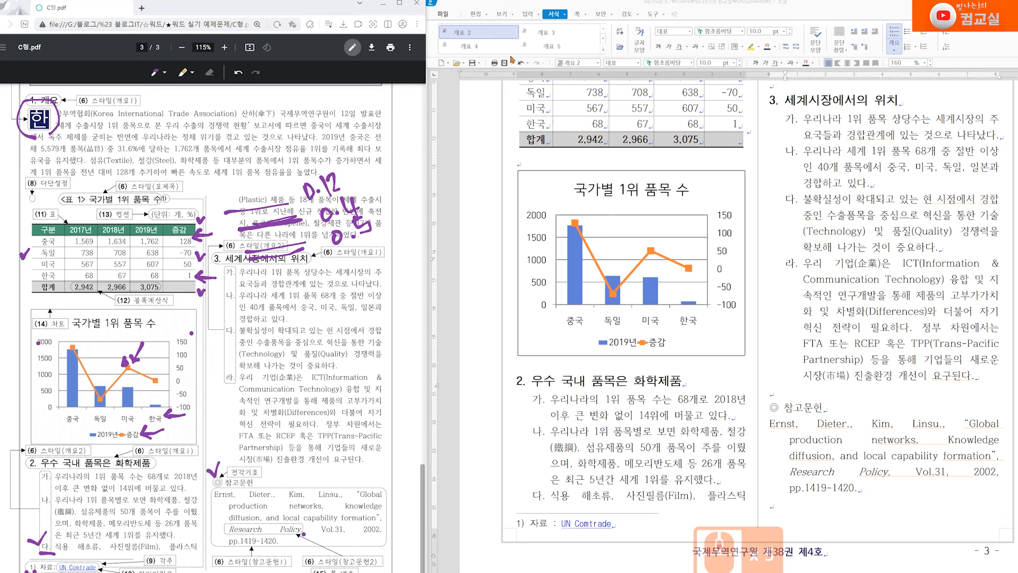
Save the finished exam document and scroll back to the top to review it
{"action": "left_click", "coordinate": [472, 64]}
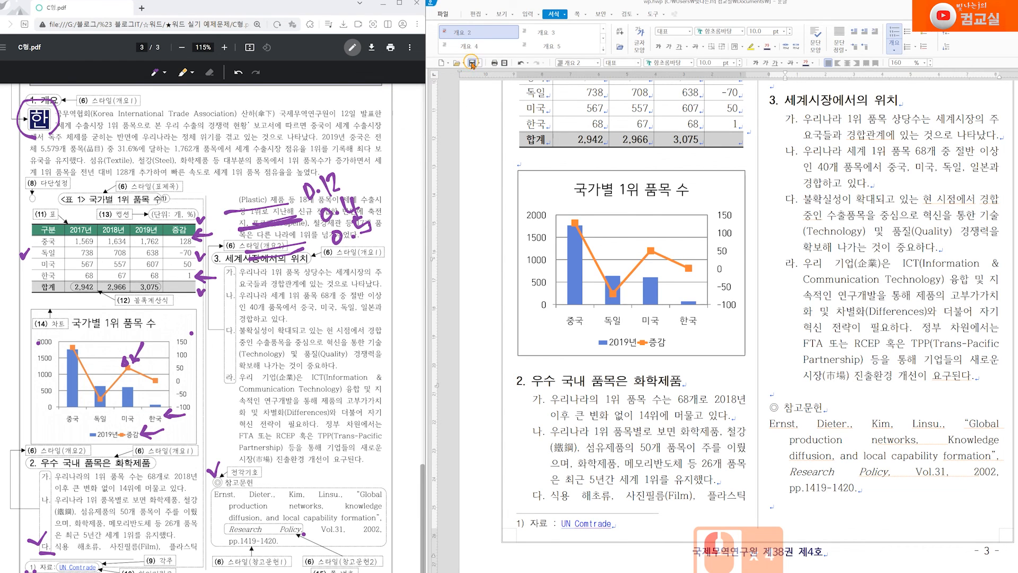
{"action": "left_click", "coordinate": [472, 64]}
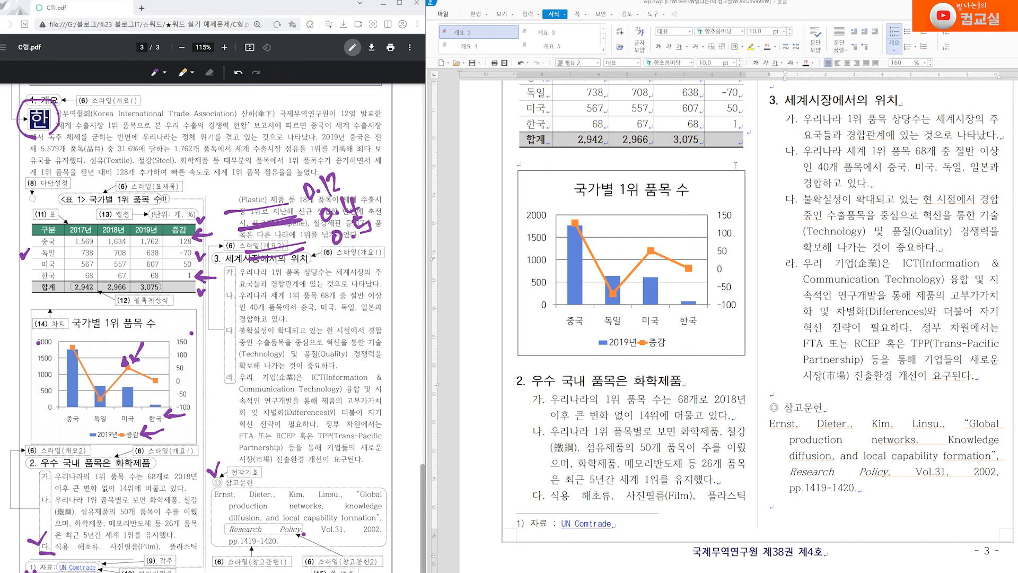
{"action": "scroll", "coordinate": [748, 457], "scroll_direction": "up", "scroll_amount": 2}
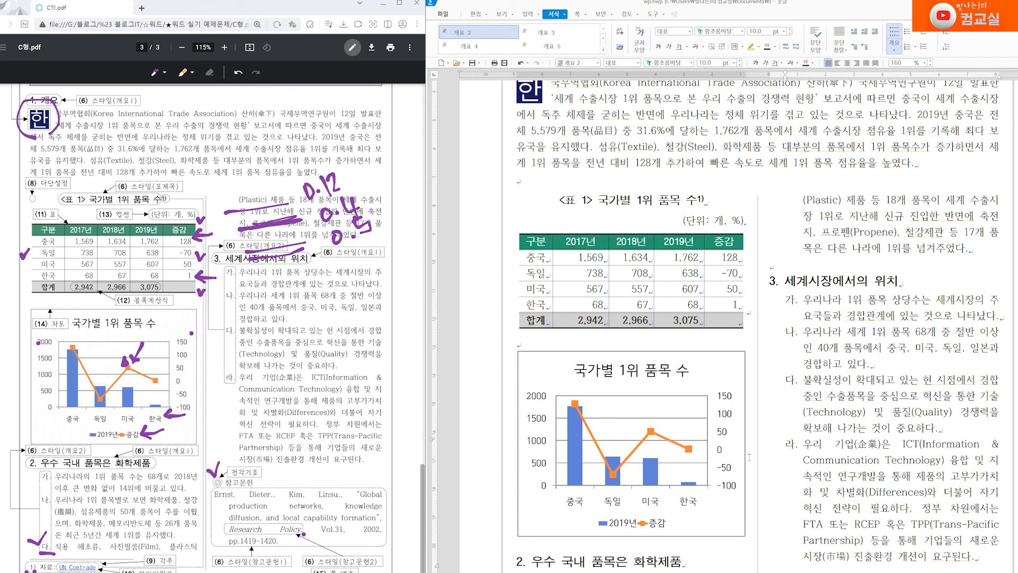
{"action": "scroll", "coordinate": [749, 457], "scroll_direction": "down", "scroll_amount": 5}
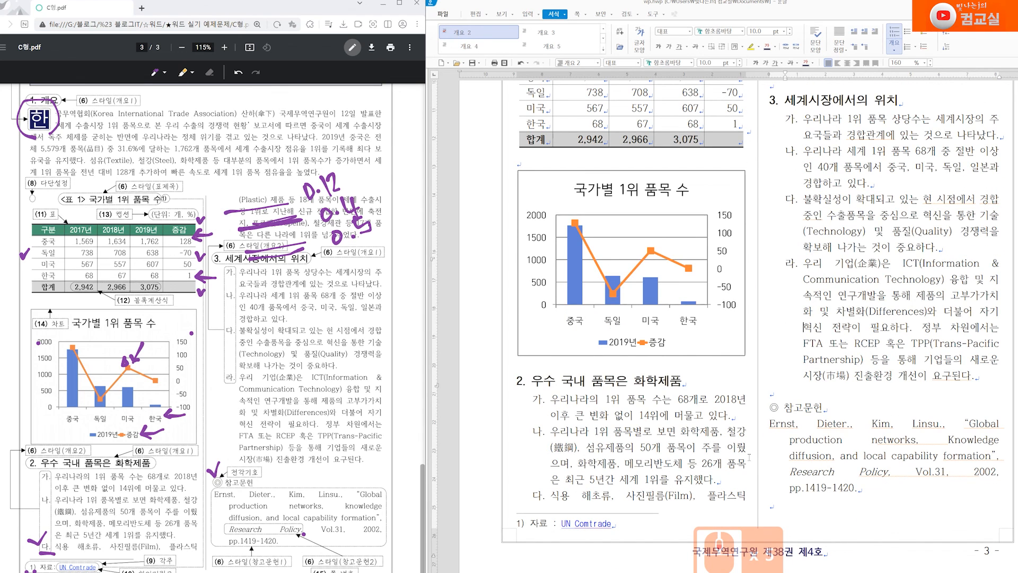
{"action": "scroll", "coordinate": [749, 458], "scroll_direction": "up", "scroll_amount": 8}
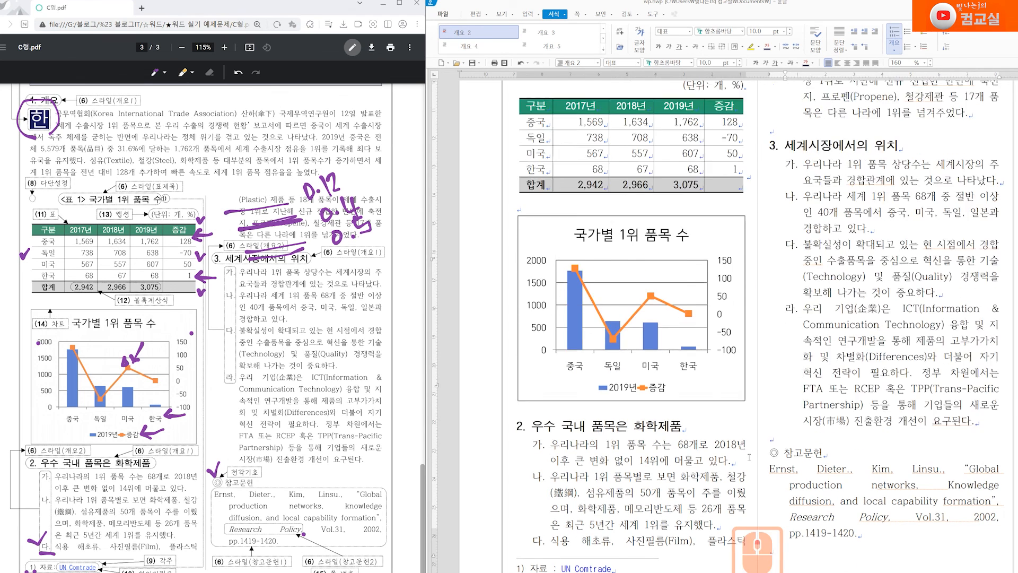